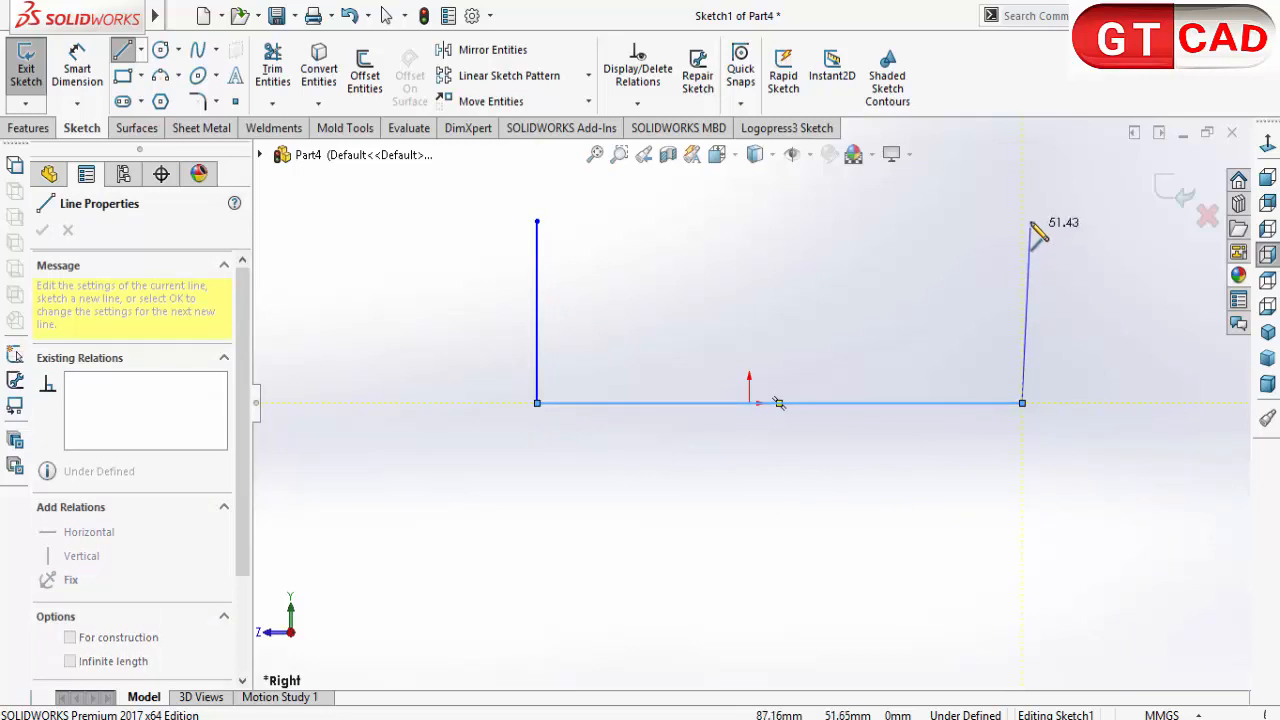
# Step: Draw the right vertical wall about 53 mm high from the base line's endpoint, level with the left wall's top
pyautogui.click(1022, 221)
pyautogui.rightClick(832, 280)
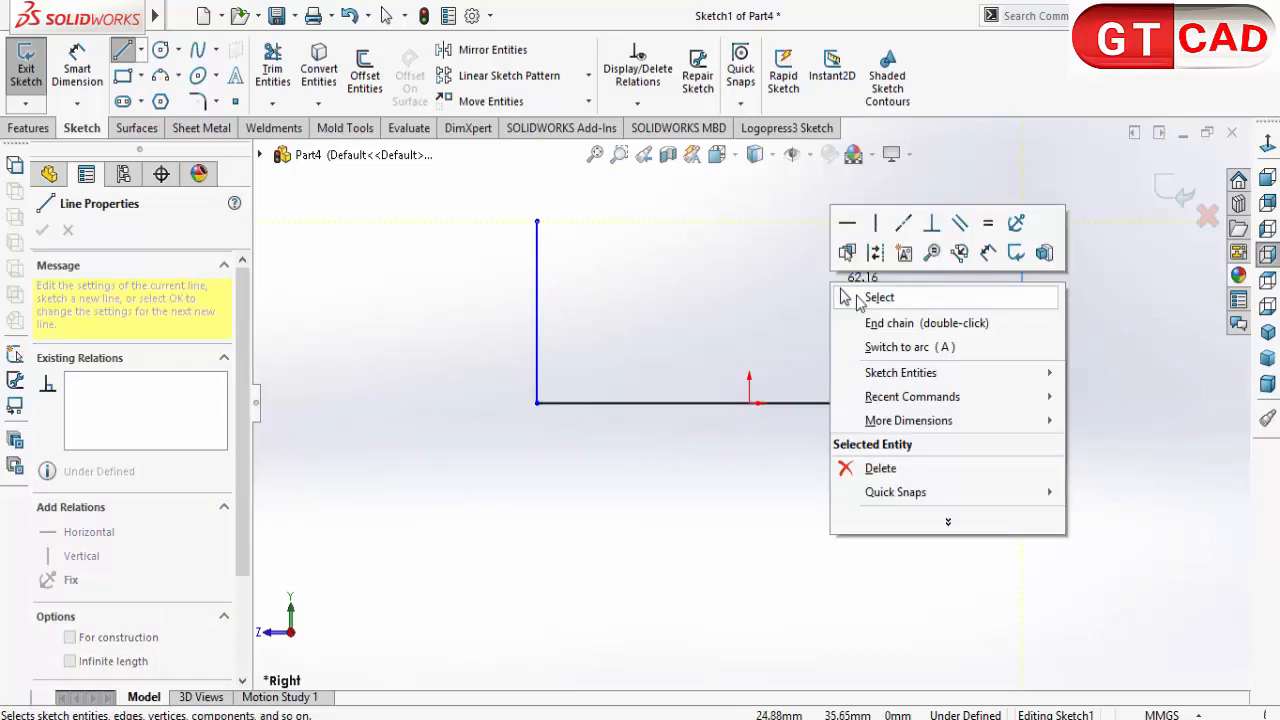
pyautogui.click(848, 296)
# Step: Draw a vertical construction line about 53 mm long upward from the base line's midpoint
pyautogui.click(122, 50)
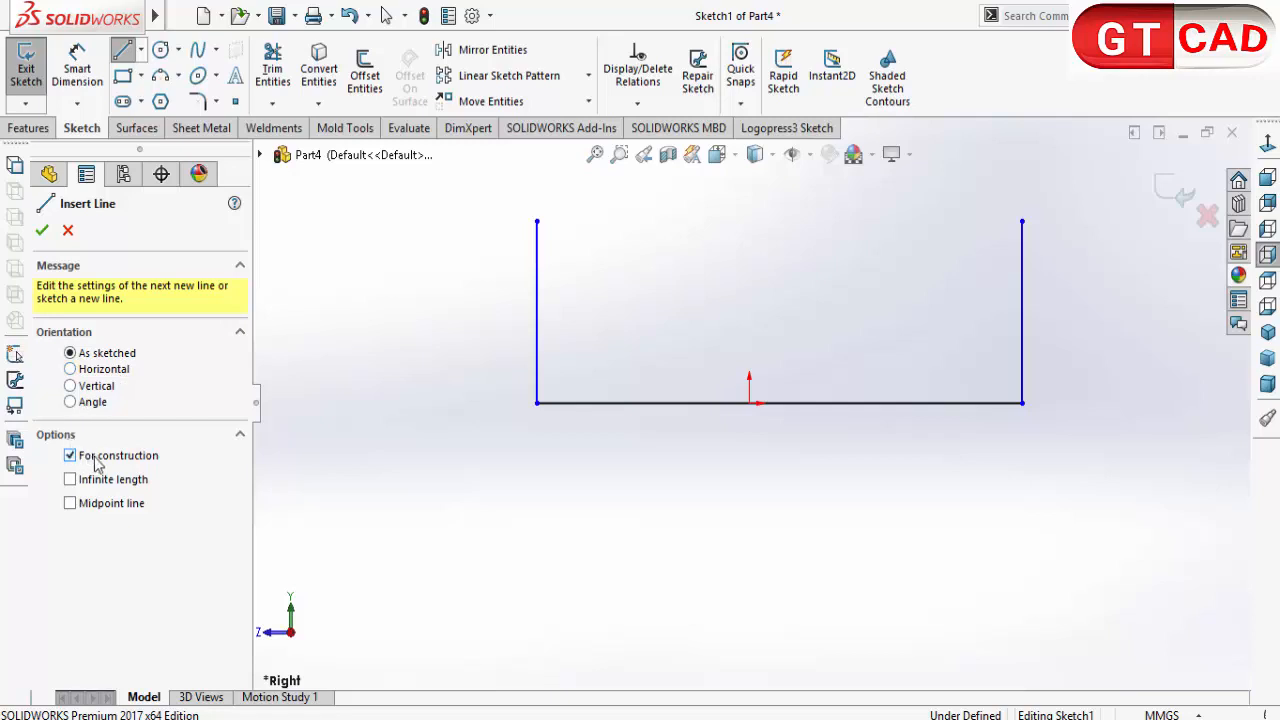
pyautogui.click(779, 403)
pyautogui.click(779, 222)
pyautogui.rightClick(785, 229)
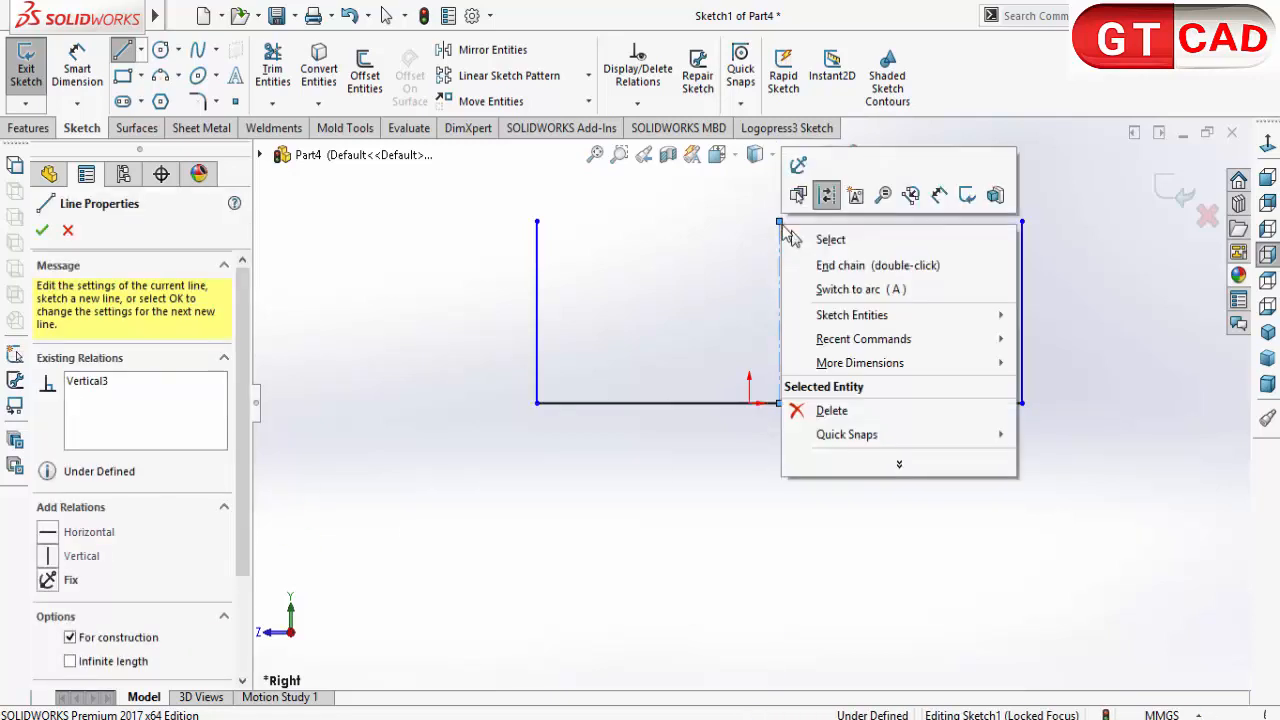
pyautogui.click(830, 240)
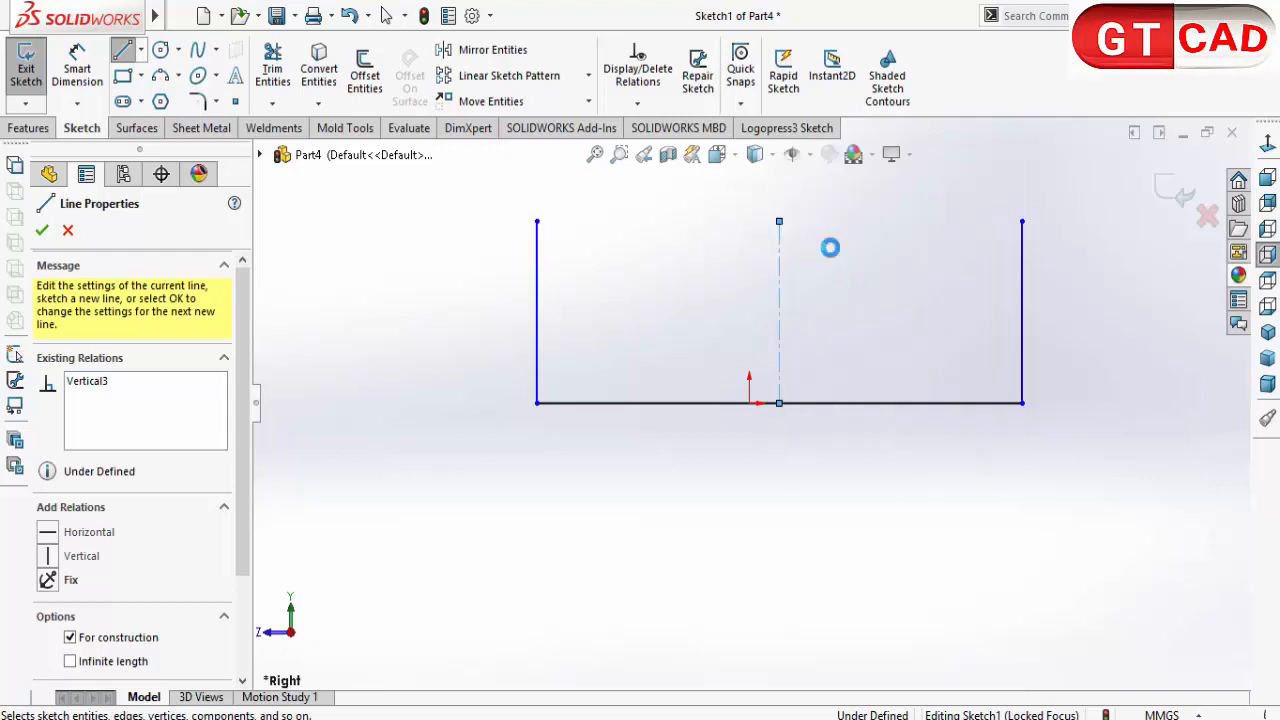
# Step: Make the centerline's lower endpoint coincident with the sketch origin
pyautogui.click(780, 404)
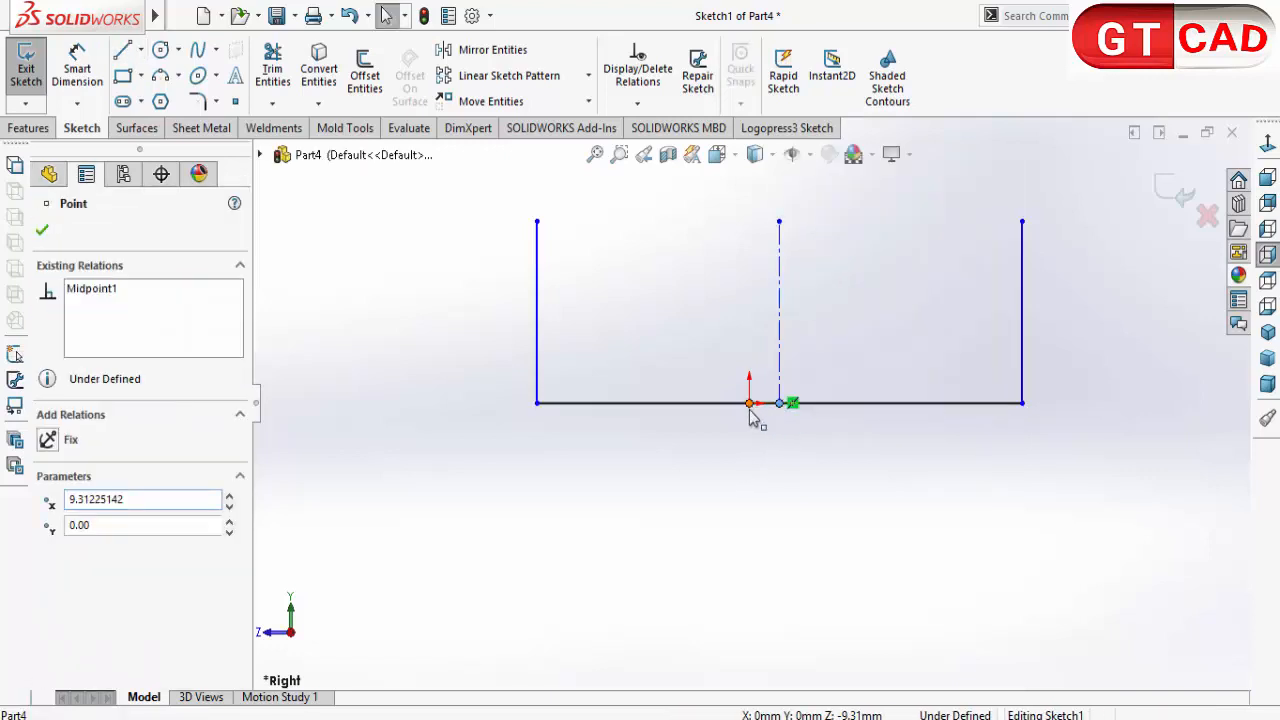
pyautogui.keyDown('ctrl'); pyautogui.click(750, 405); pyautogui.keyUp('ctrl')
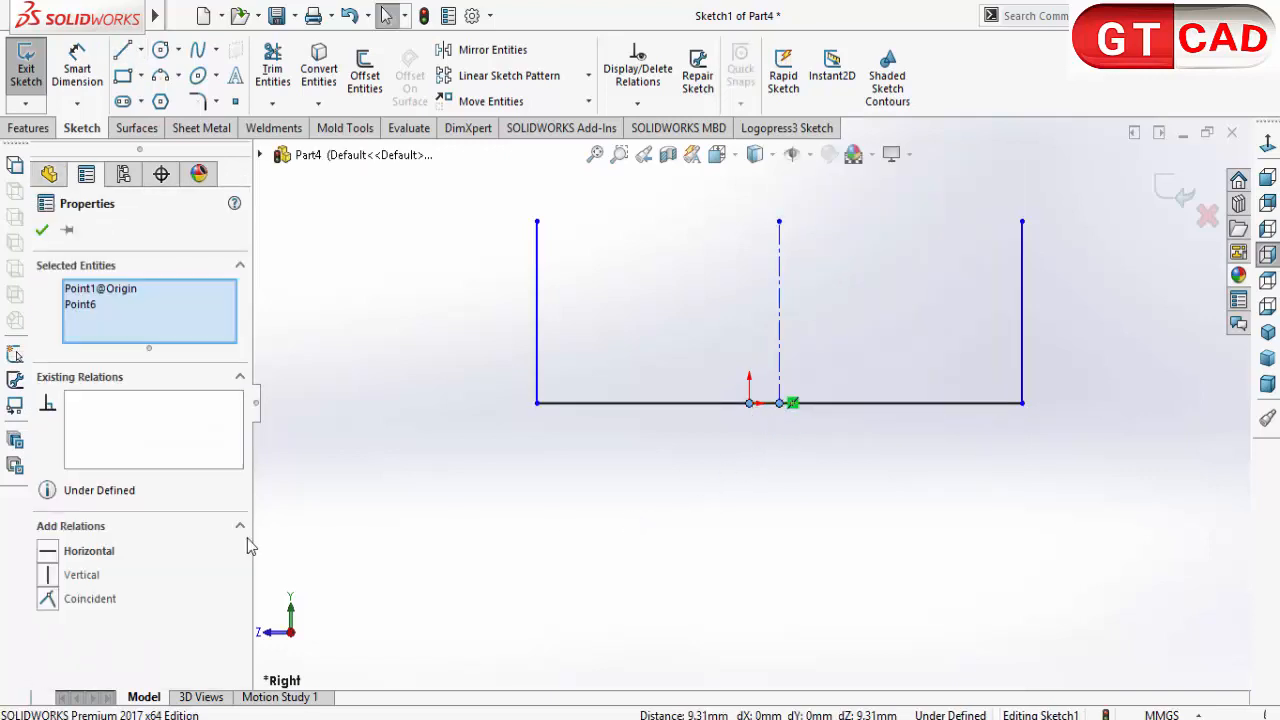
pyautogui.click(48, 598)
pyautogui.click(675, 518)
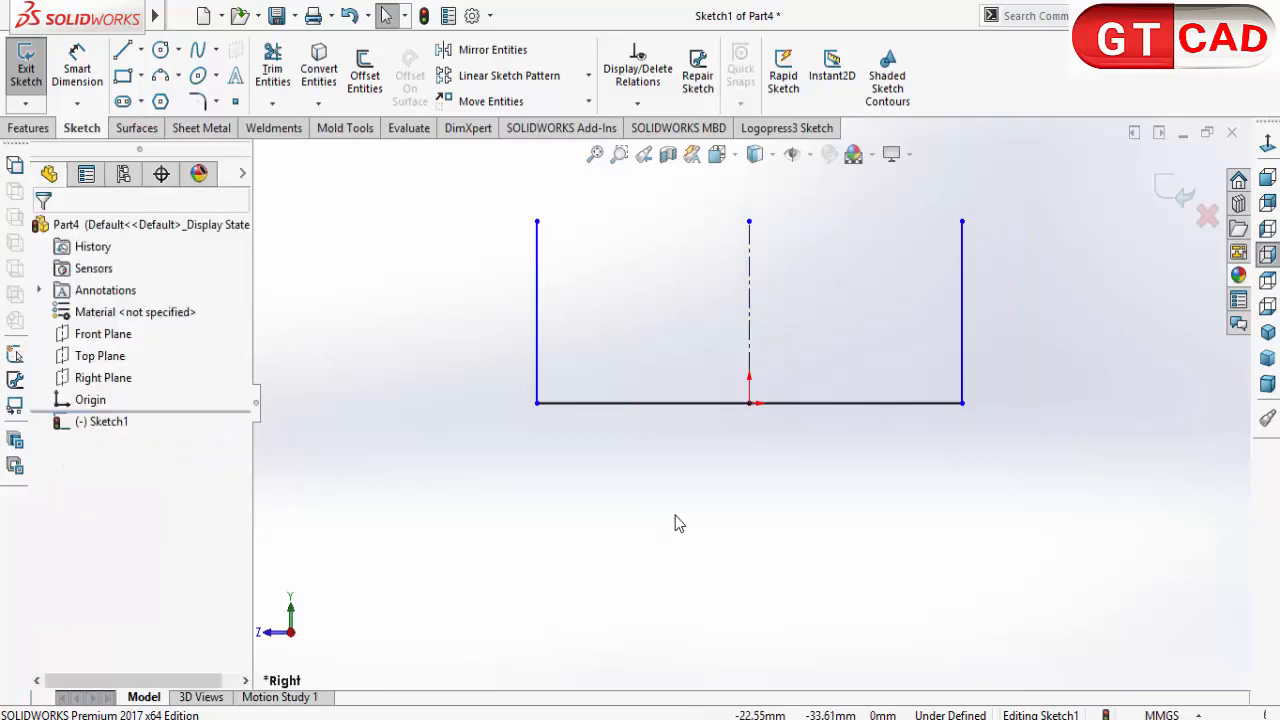
# Step: Make the two vertical wall lines symmetric about the centerline
pyautogui.click(963, 298)
pyautogui.keyDown('ctrl'); pyautogui.click(537, 330); pyautogui.keyUp('ctrl')
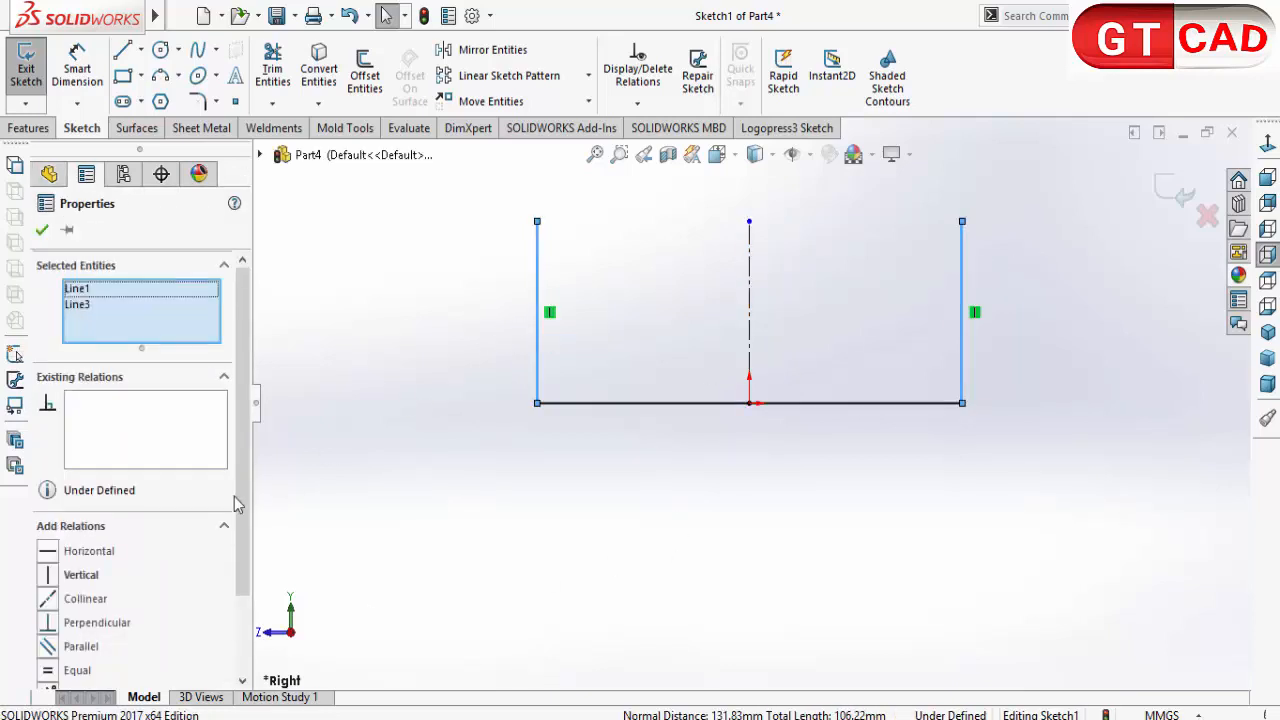
pyautogui.keyDown('ctrl'); pyautogui.click(753, 302); pyautogui.keyUp('ctrl')
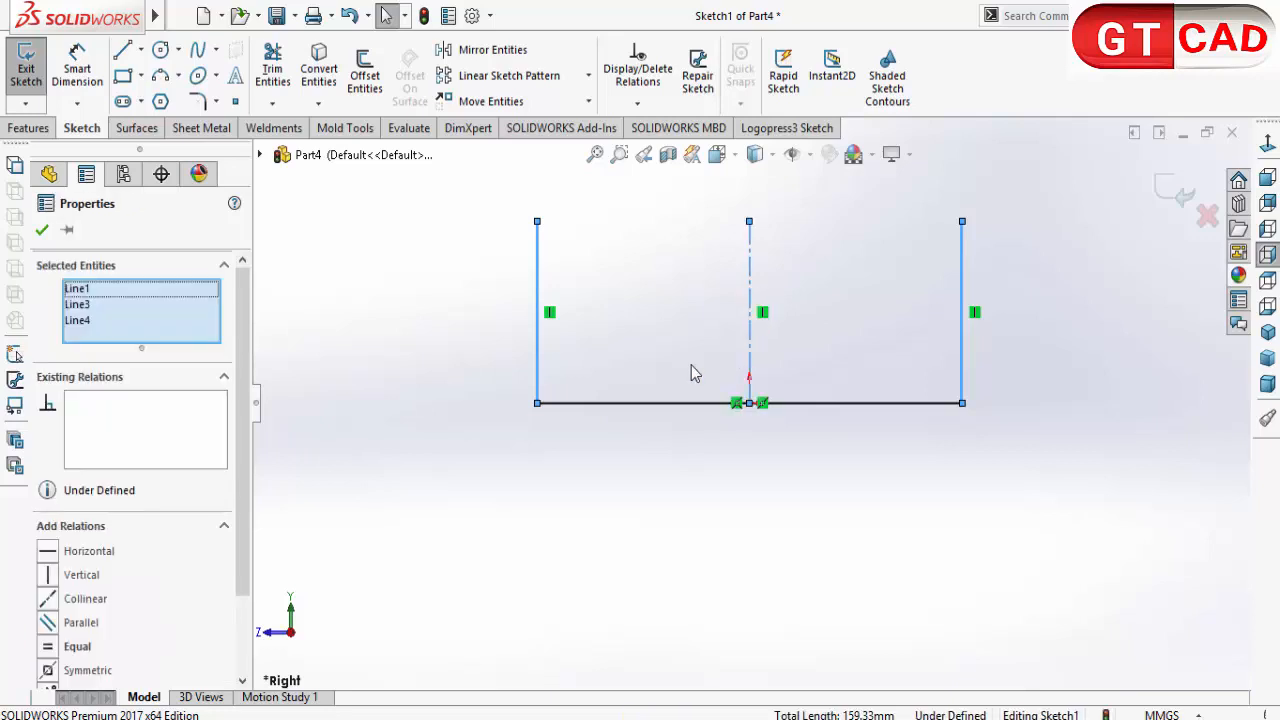
pyautogui.click(54, 676)
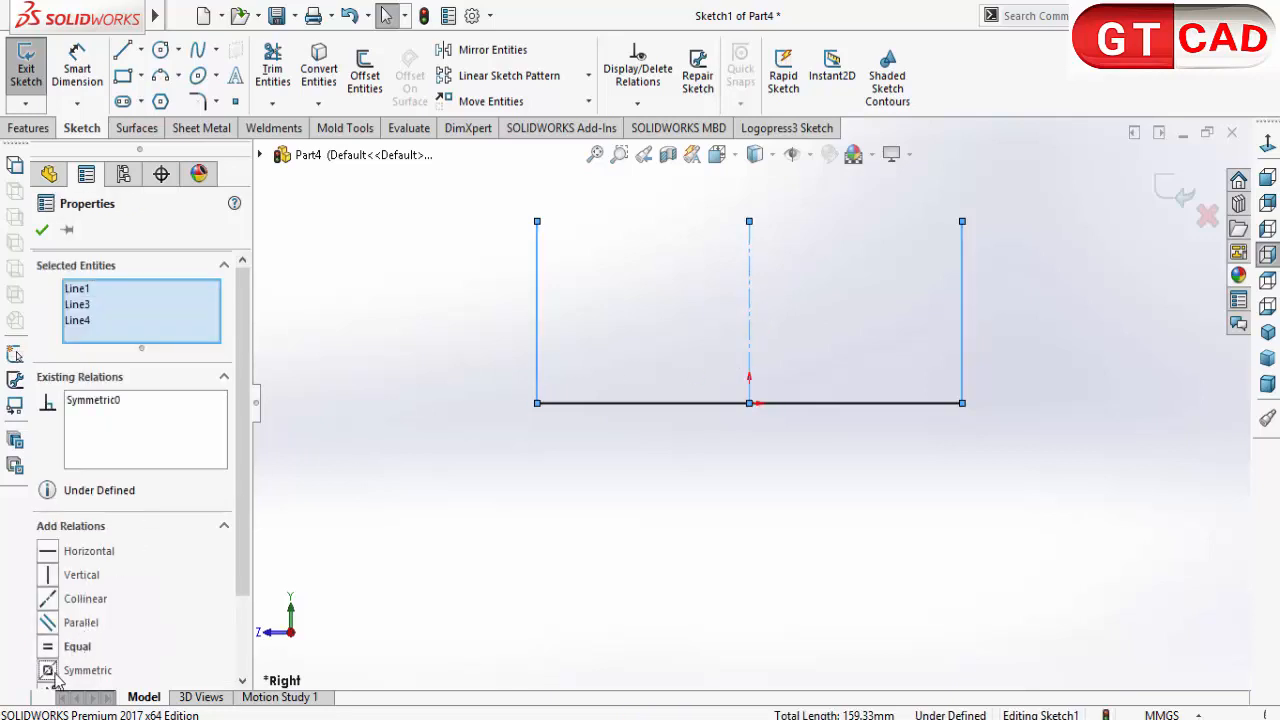
pyautogui.click(543, 649)
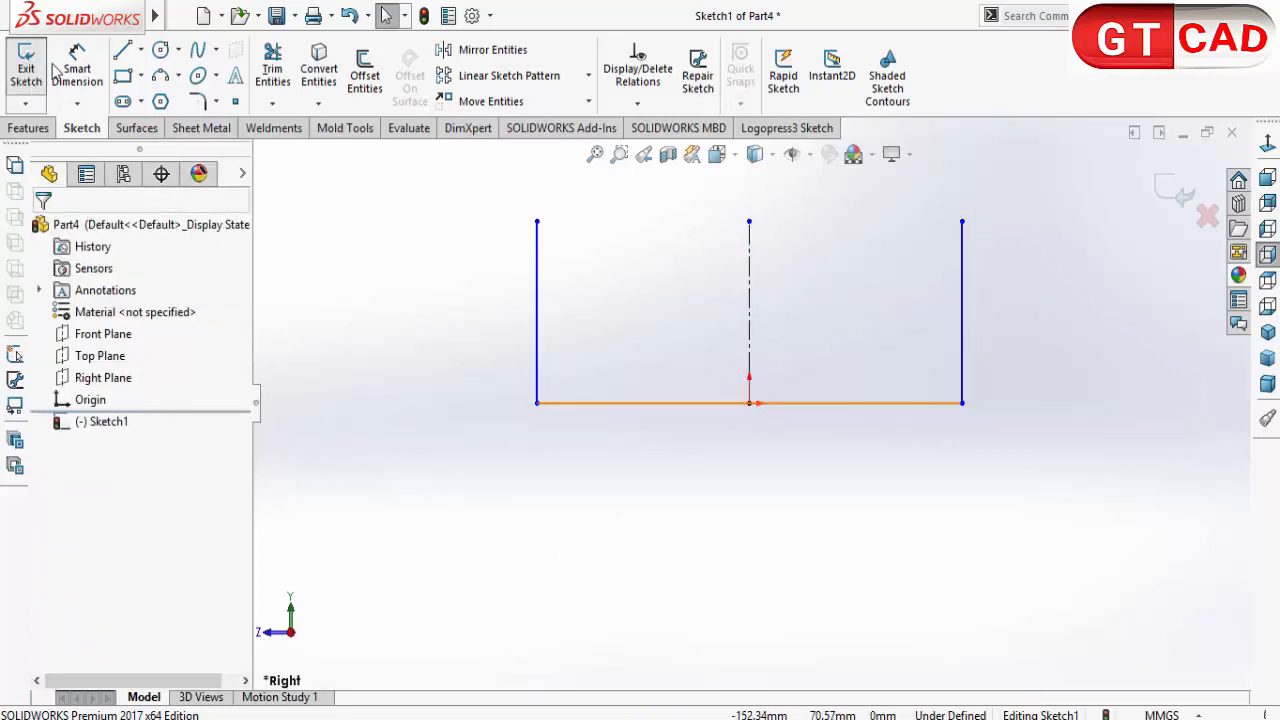
# Step: Draw a horizontal lip about 14 mm long inward from the left wall's upper endpoint
pyautogui.click(122, 49)
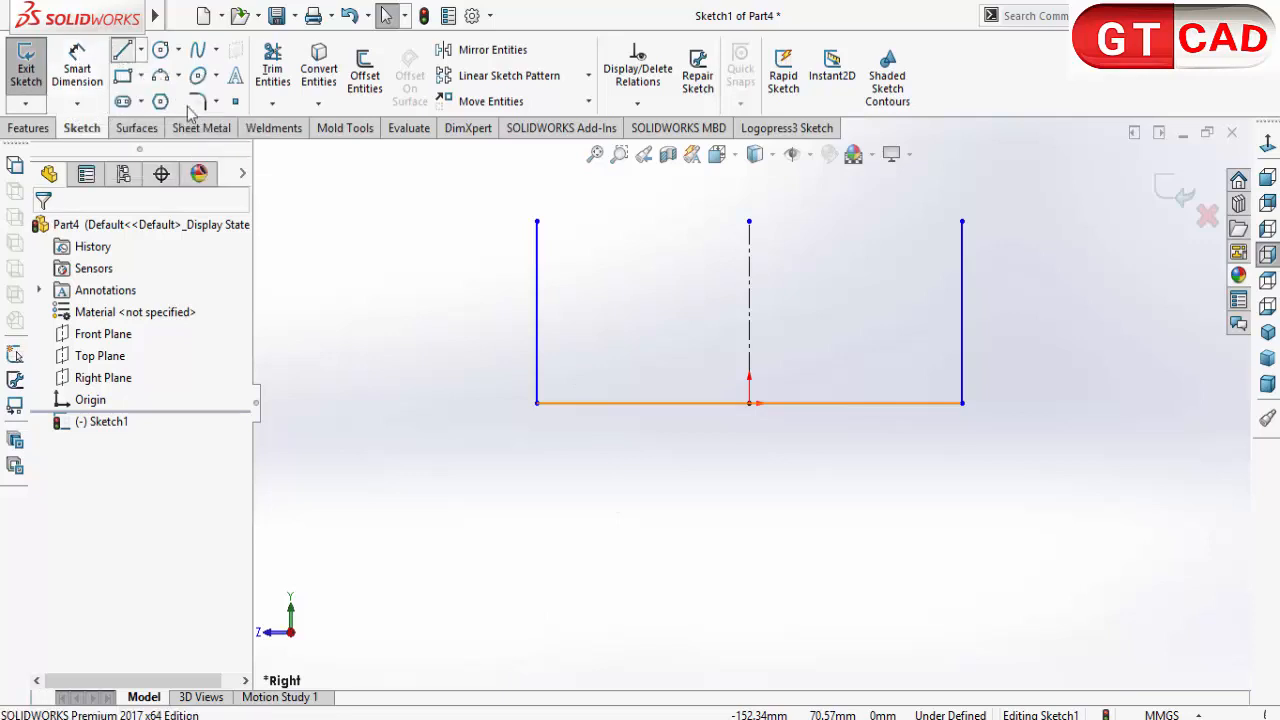
pyautogui.click(537, 221)
pyautogui.click(585, 221)
pyautogui.rightClick(586, 225)
pyautogui.click(620, 240)
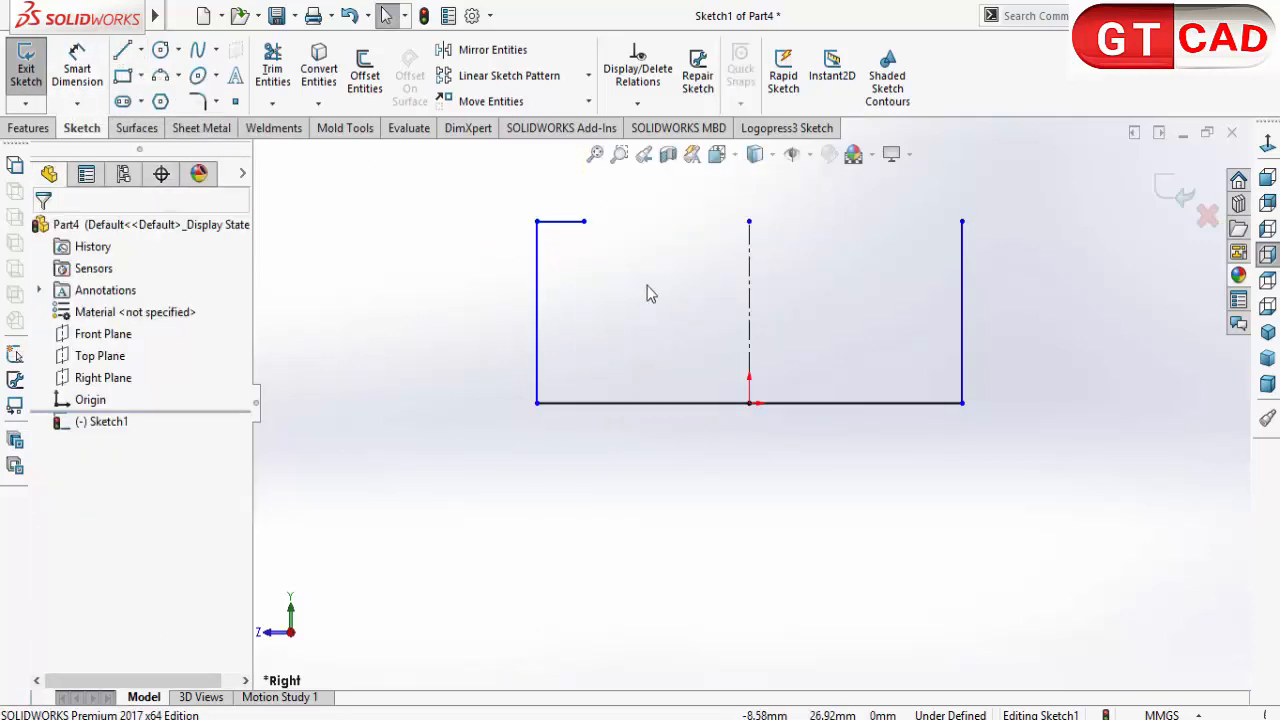
# Step: Draw a horizontal lip about 19 mm long inward from the right wall's upper endpoint
pyautogui.click(120, 50)
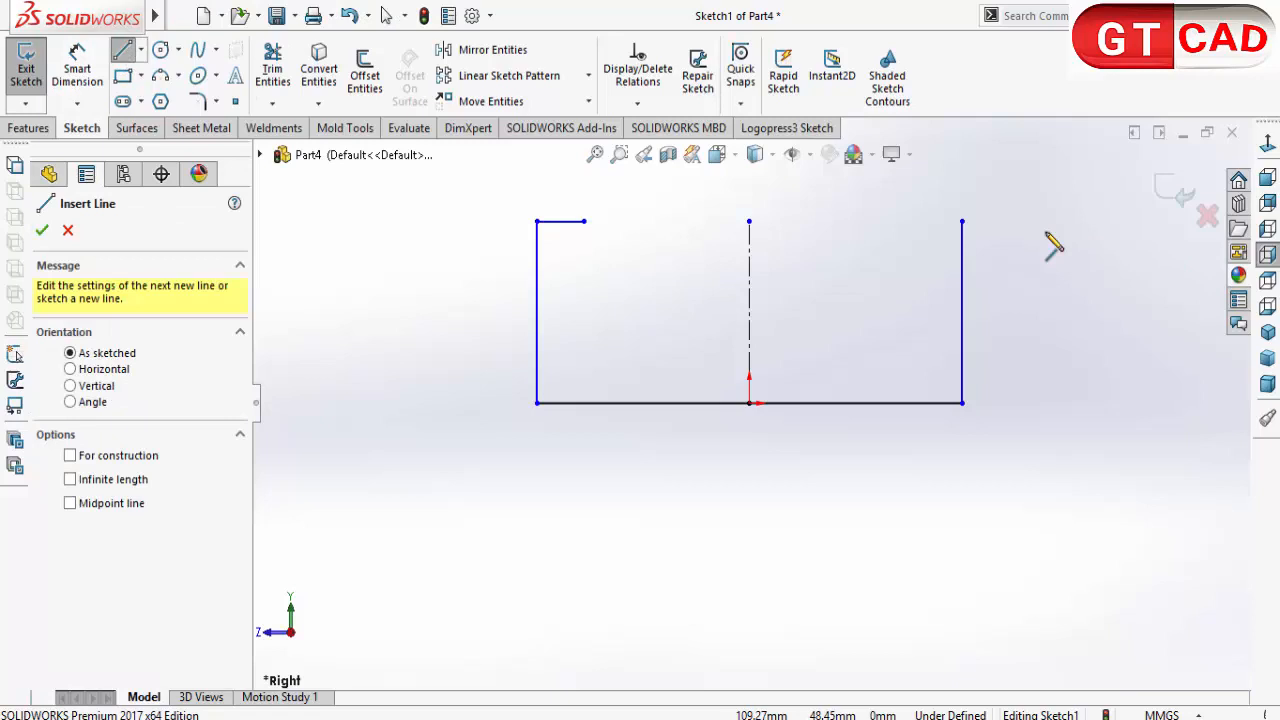
pyautogui.click(962, 221)
pyautogui.rightClick(897, 220)
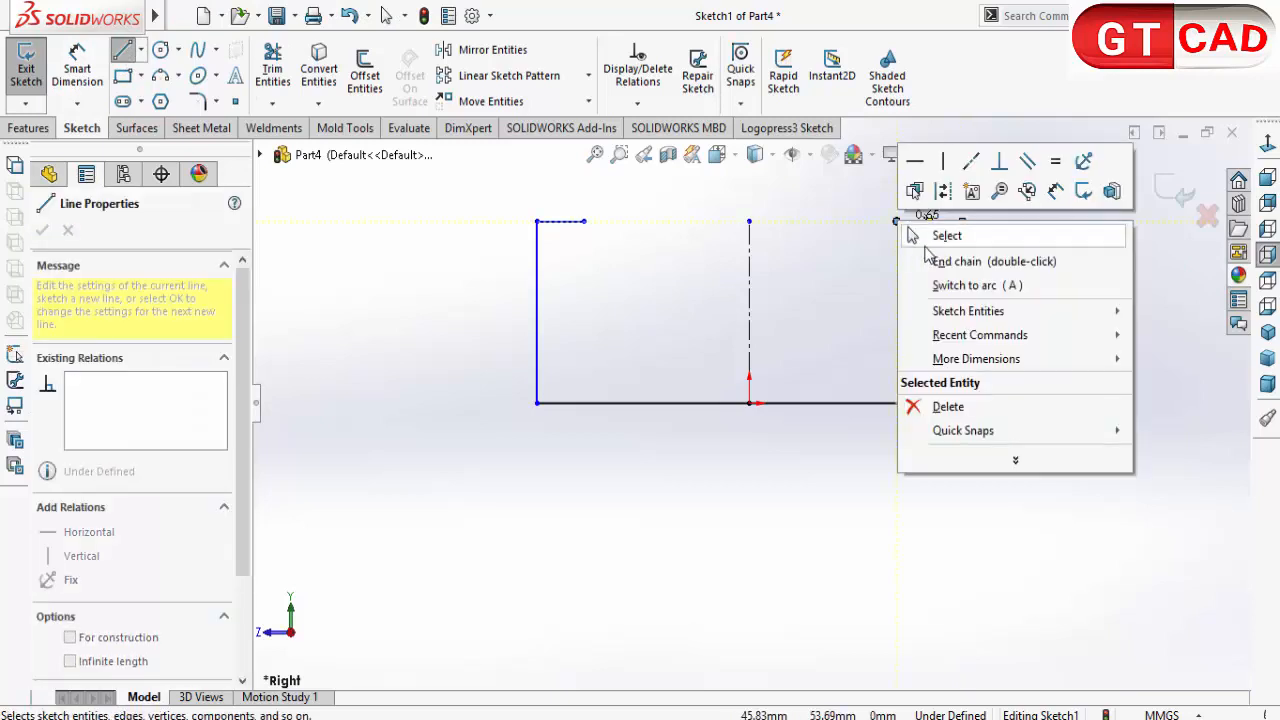
pyautogui.click(912, 235)
# Step: Dimension the left vertical wall to 50 mm
pyautogui.click(77, 68)
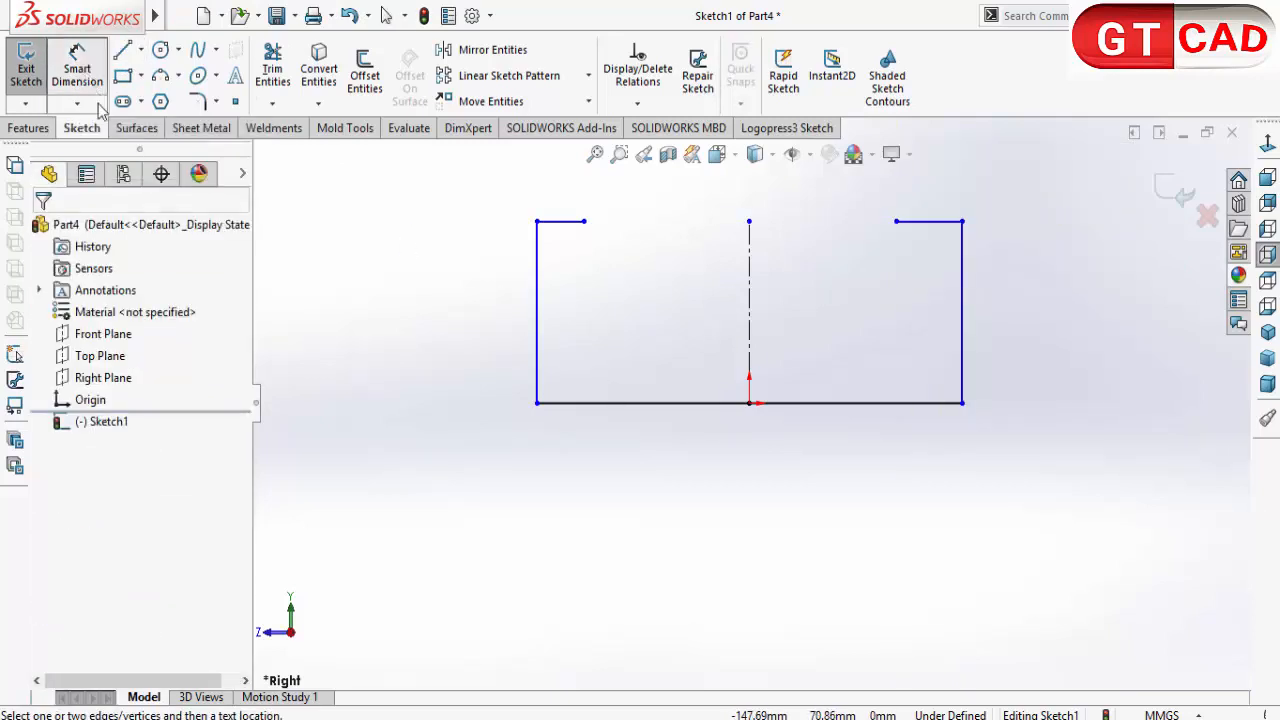
pyautogui.click(538, 312)
pyautogui.click(451, 336)
pyautogui.write('50')
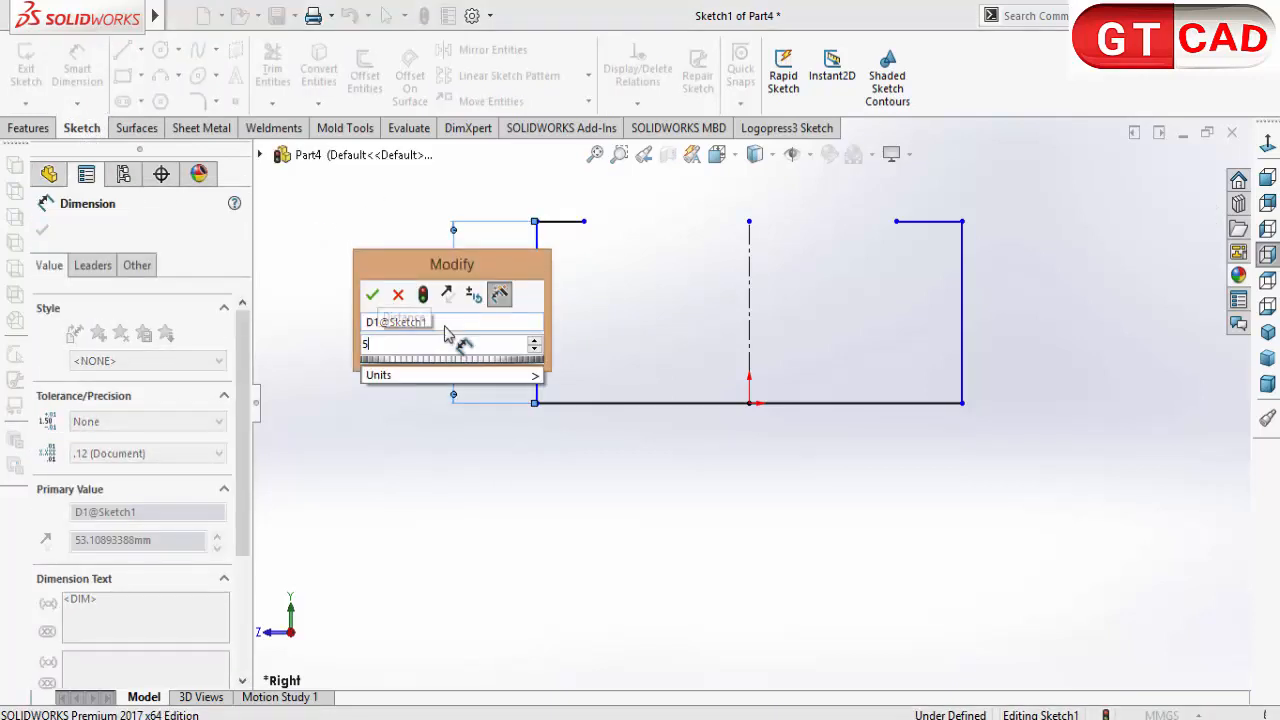
pyautogui.press('Return')
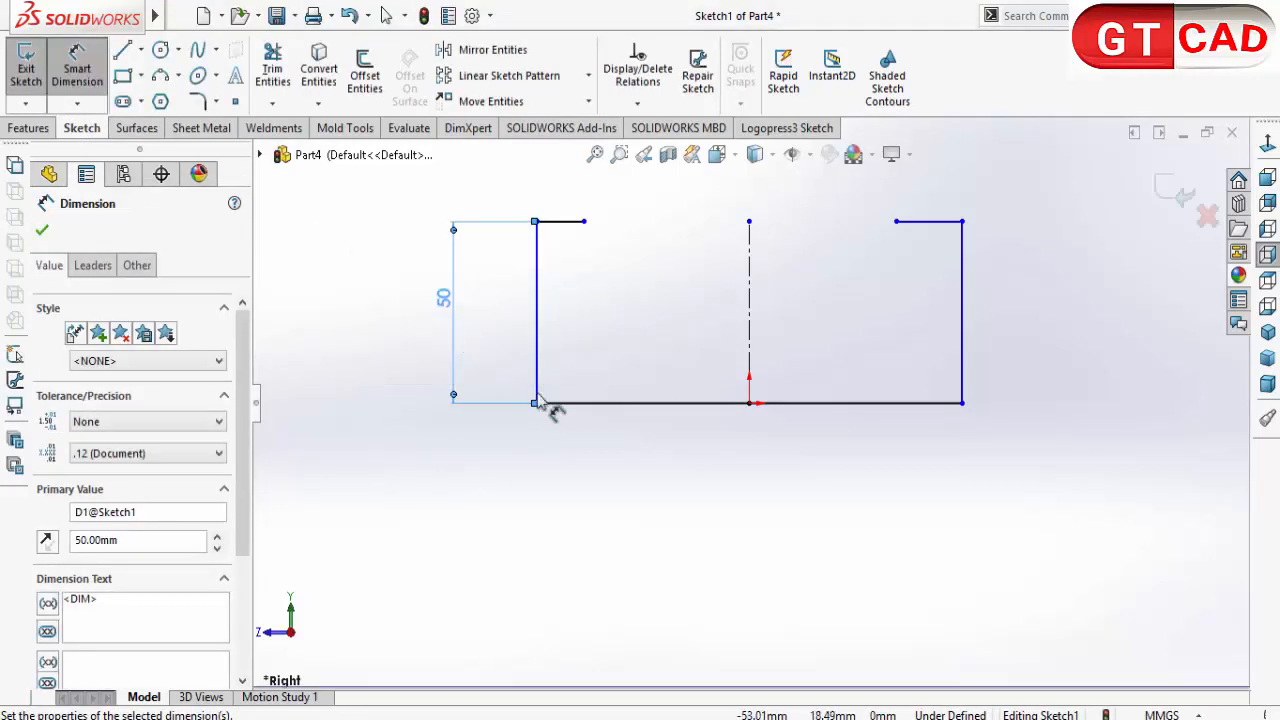
# Step: Dimension the left horizontal lip to 8 mm
pyautogui.click(574, 222)
pyautogui.click(568, 190)
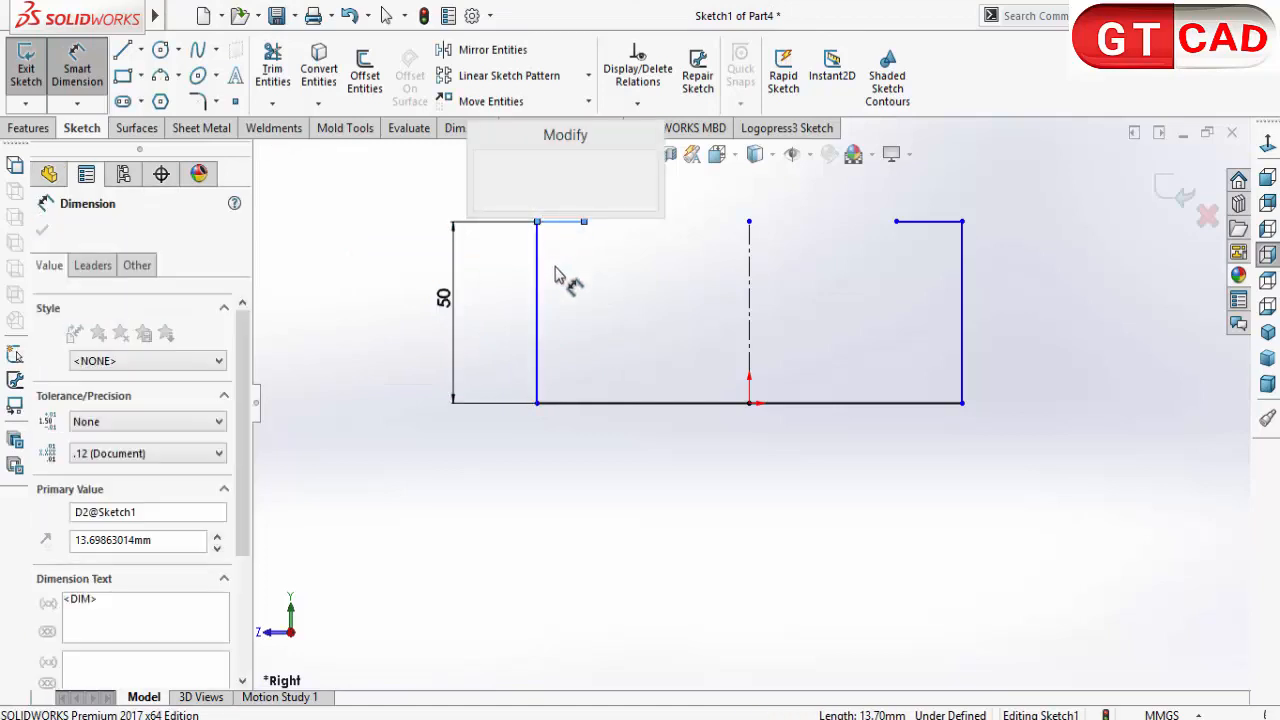
pyautogui.write('8')
pyautogui.press('Return')
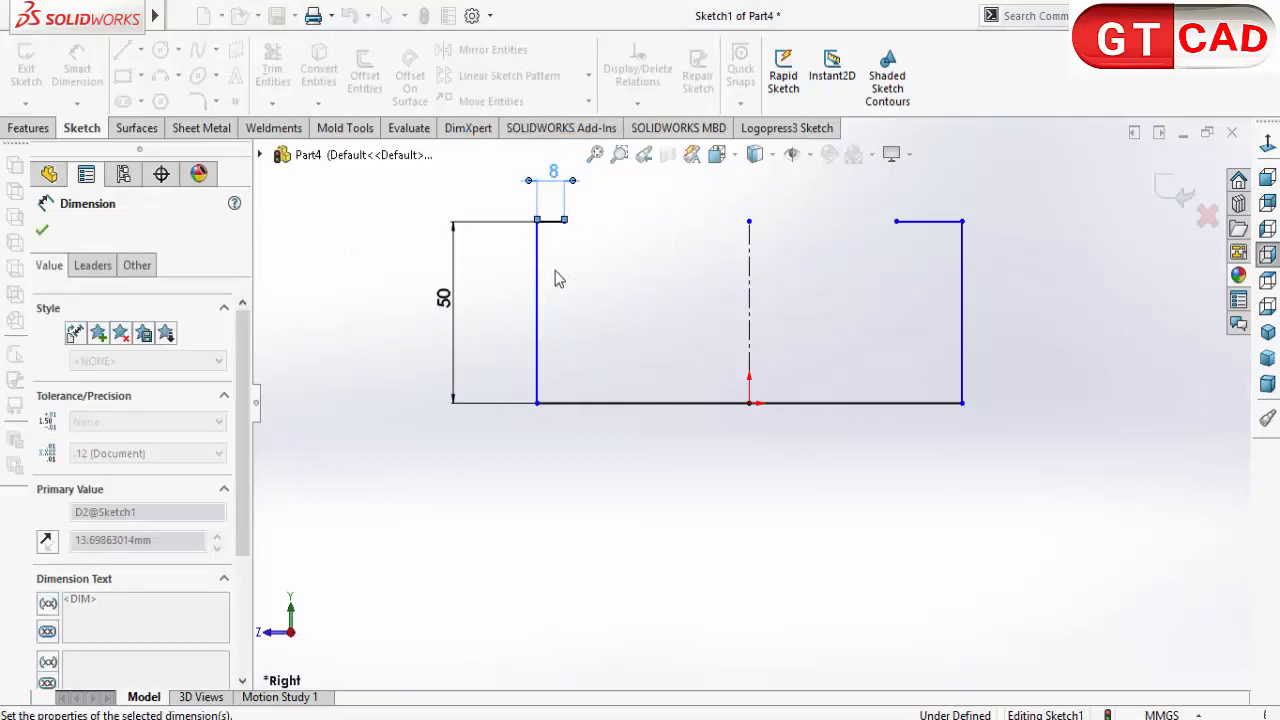
pyautogui.rightClick(600, 310)
pyautogui.click(641, 369)
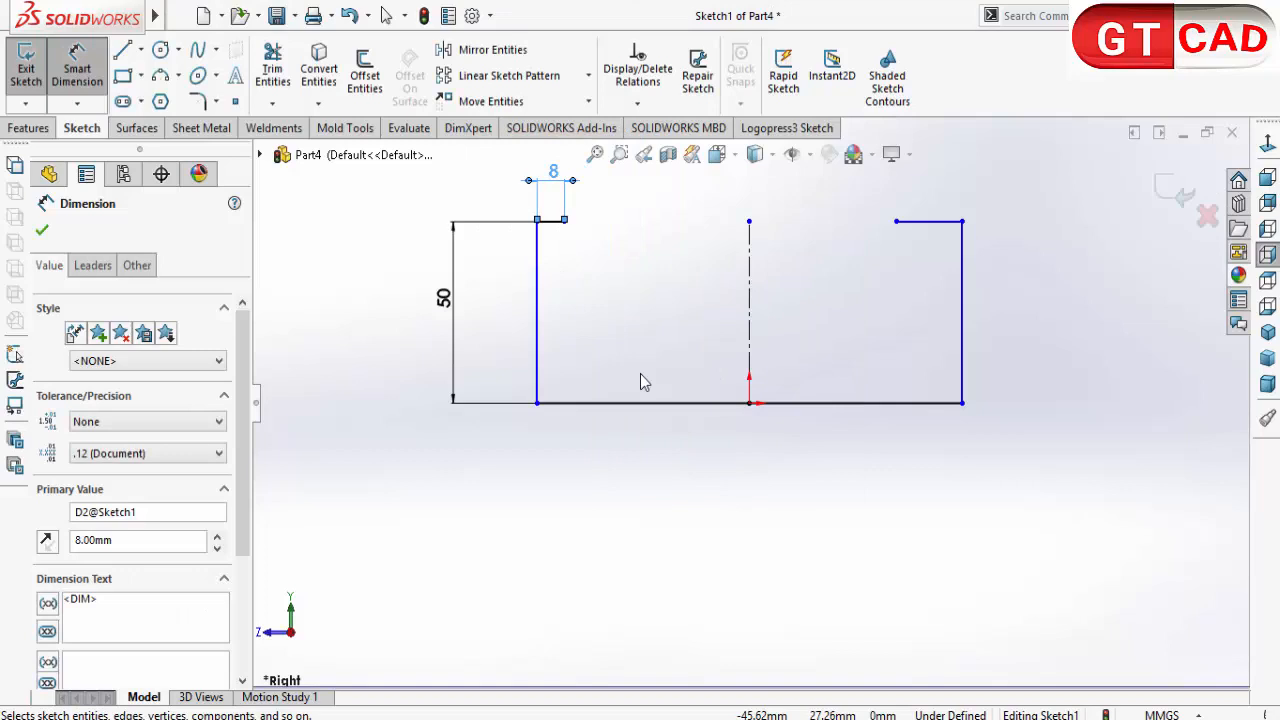
# Step: Make the left and right lips equal in length
pyautogui.click(555, 222)
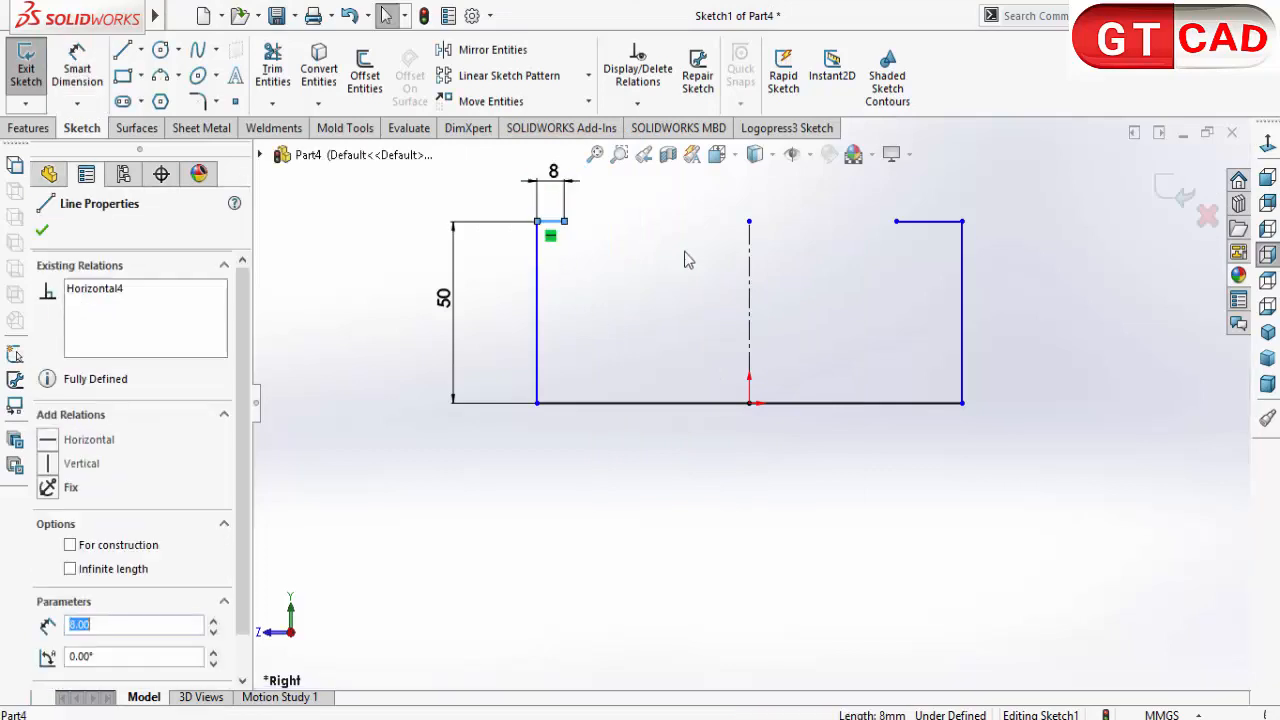
pyautogui.keyDown('ctrl'); pyautogui.click(924, 222); pyautogui.keyUp('ctrl')
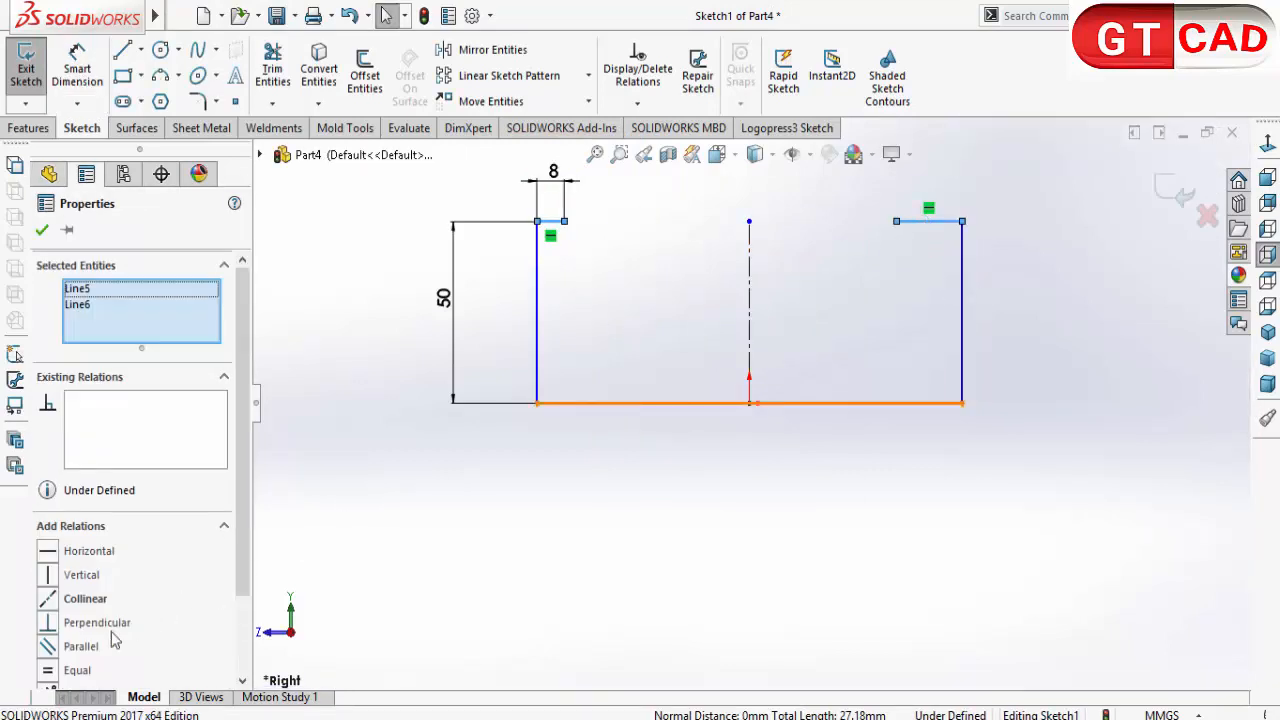
pyautogui.click(48, 670)
pyautogui.click(471, 557)
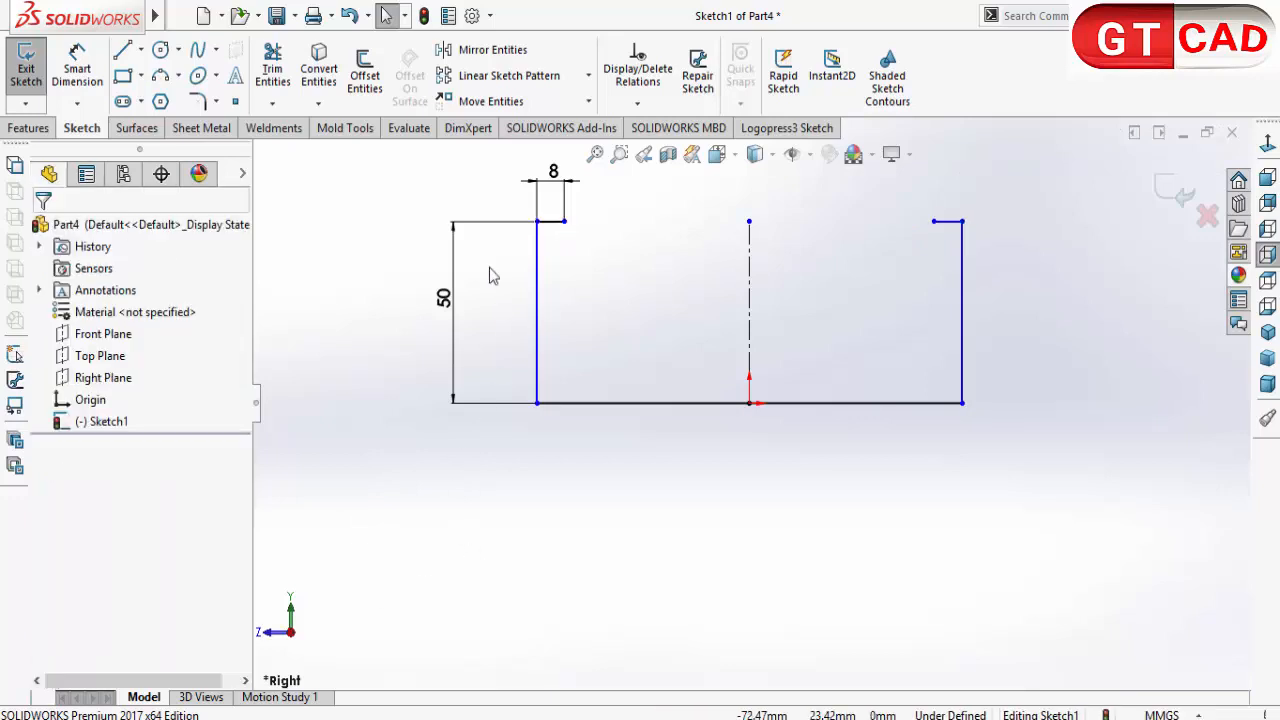
# Step: Dimension the horizontal base line to 135 mm
pyautogui.click(77, 70)
pyautogui.click(651, 403)
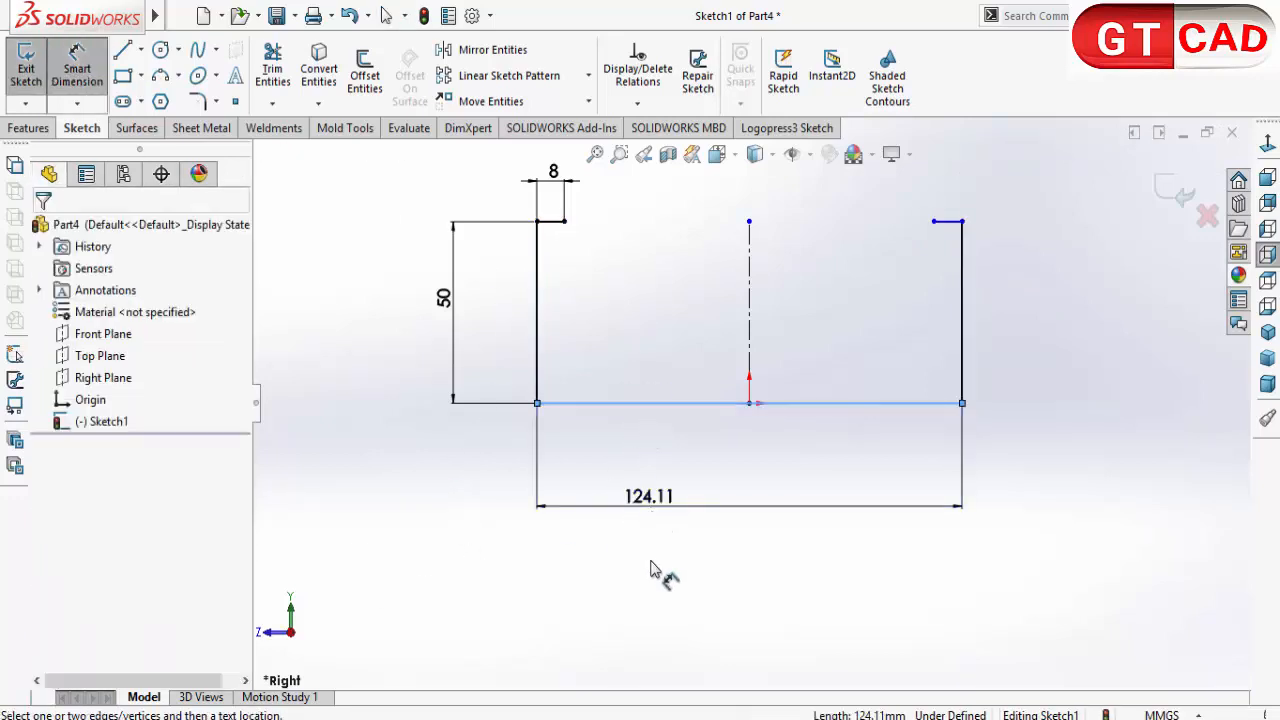
pyautogui.click(655, 600)
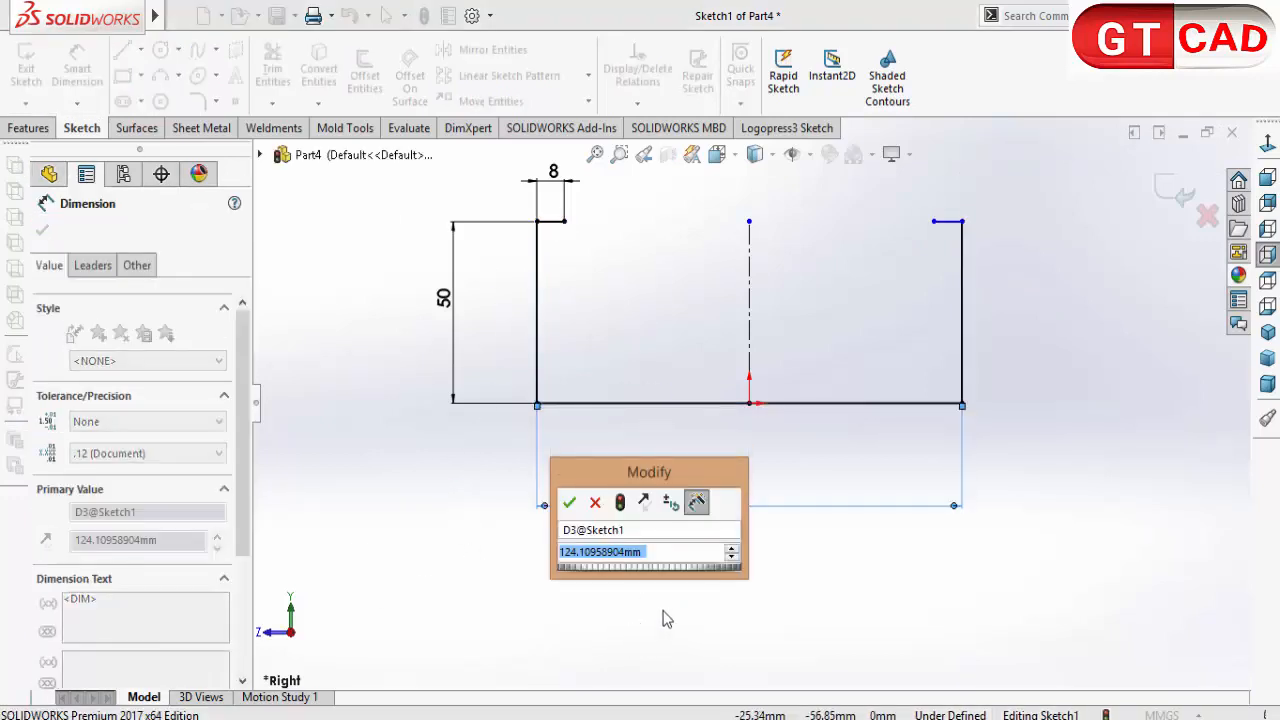
pyautogui.write('135')
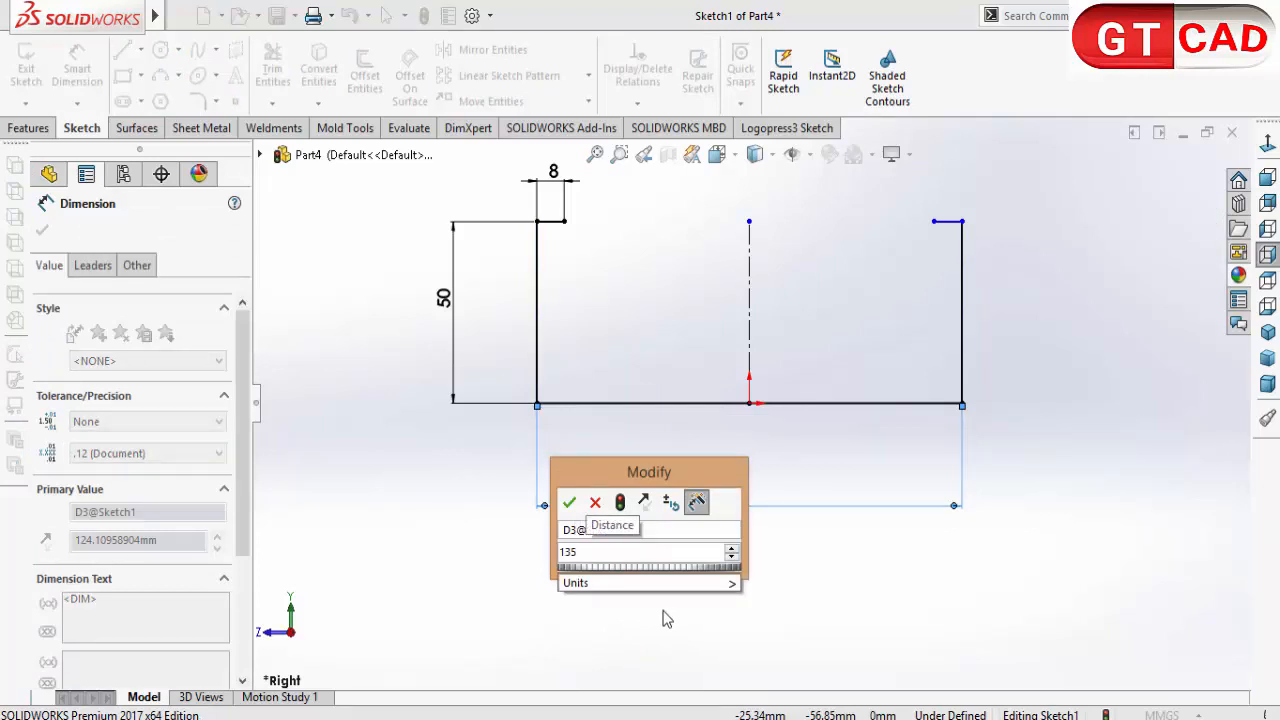
pyautogui.click(569, 502)
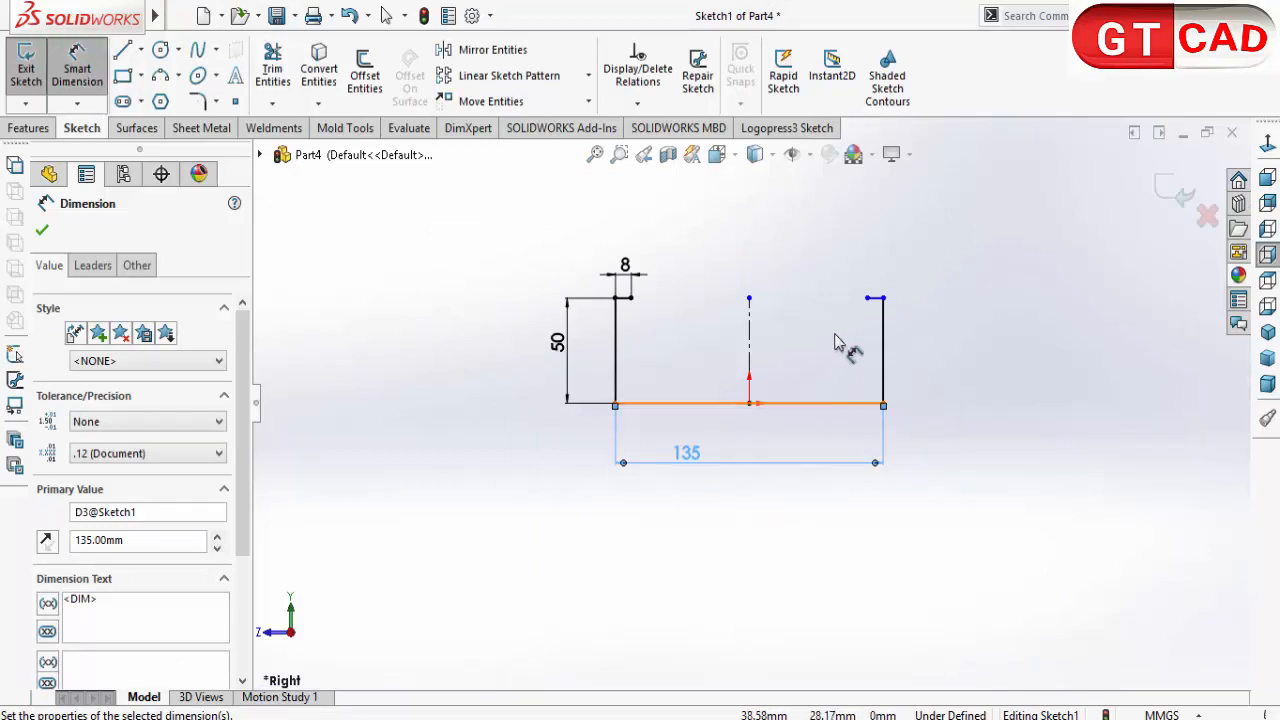
pyautogui.scroll(-3, 888, 330)
pyautogui.rightClick(1012, 380)
pyautogui.press('Escape')
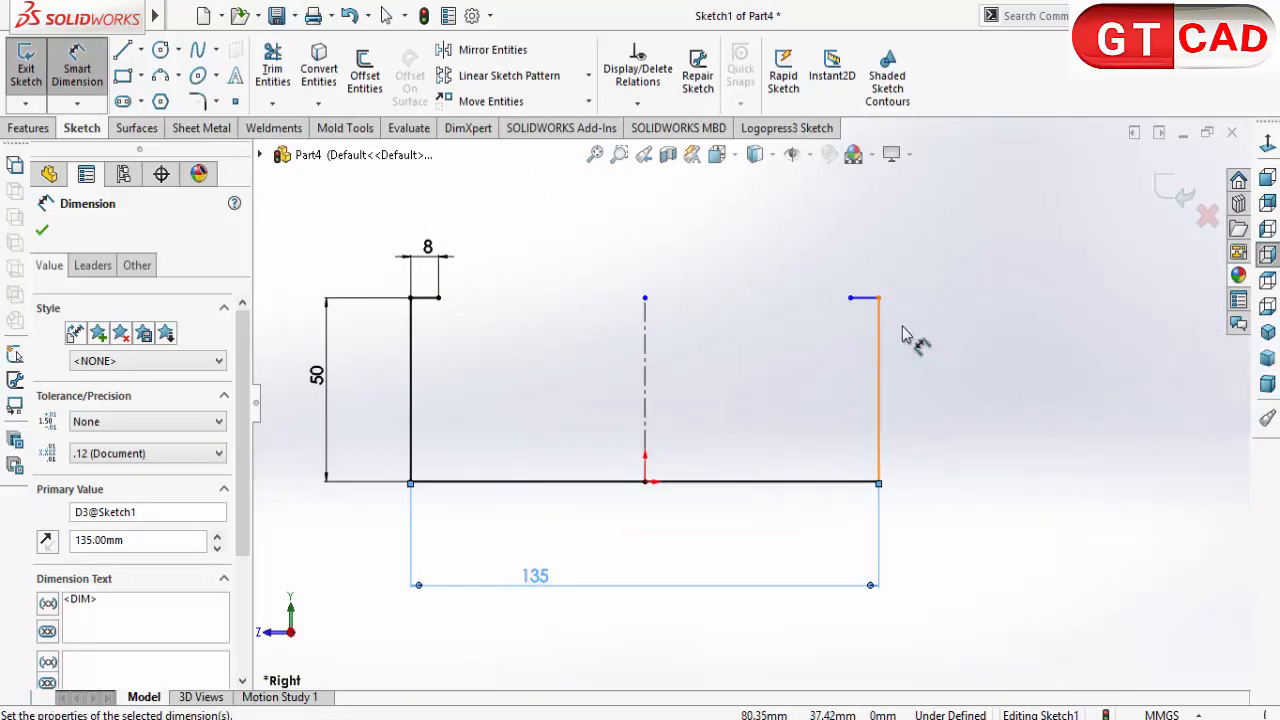
pyautogui.press('Escape')
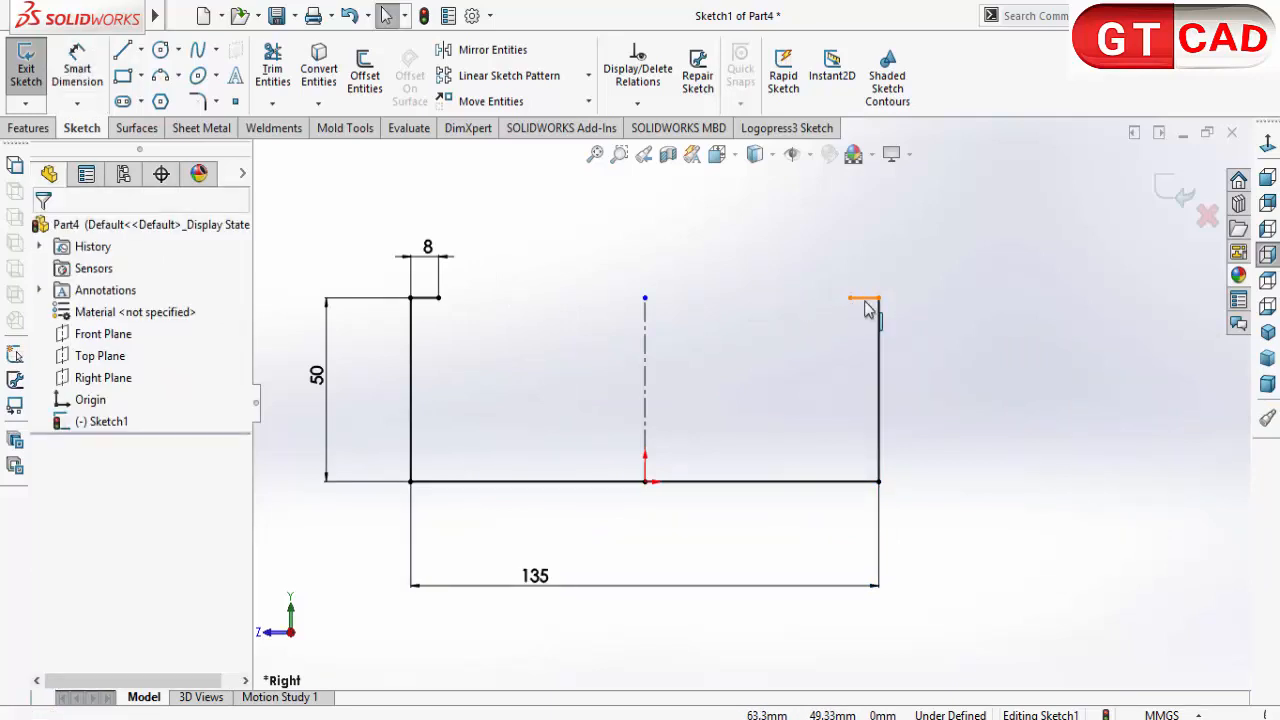
pyautogui.click(865, 299)
pyautogui.keyDown('ctrl'); pyautogui.click(645, 298); pyautogui.keyUp('ctrl')
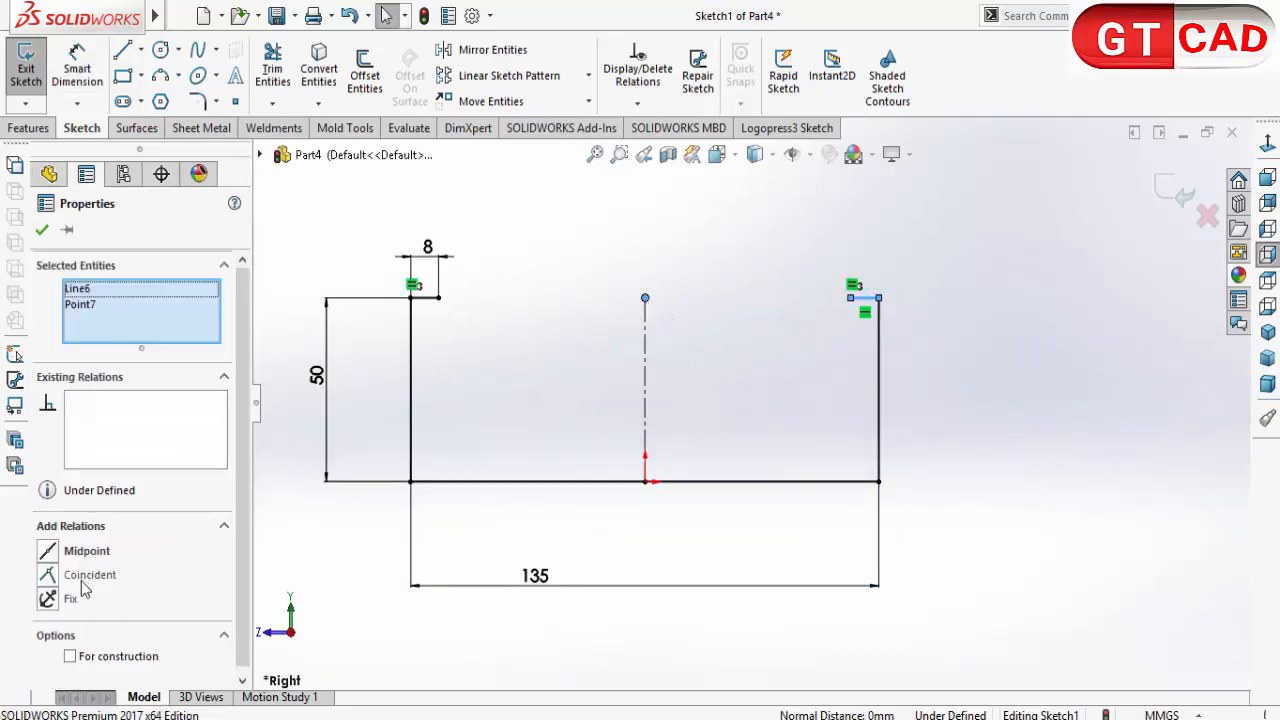
pyautogui.click(600, 572)
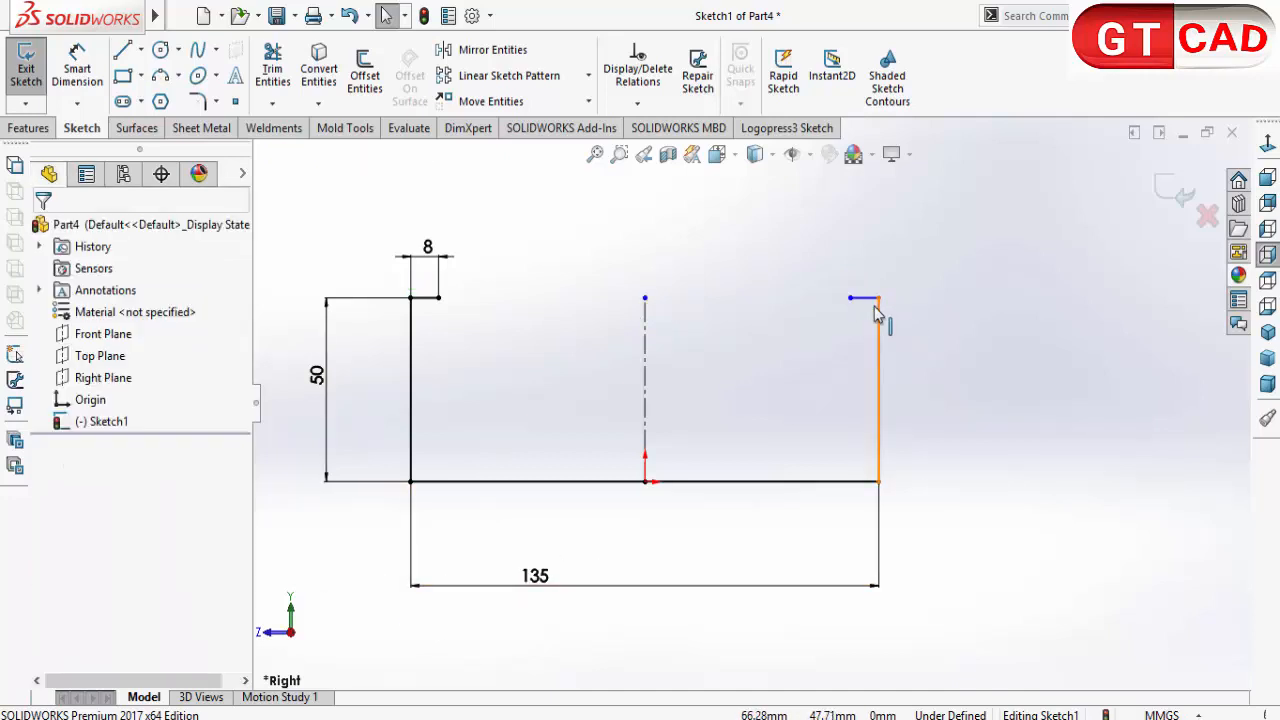
# Step: Stretch the centerline's upper endpoint to about 56 mm above the origin, slightly higher than the walls
pyautogui.moveTo(645, 298); pyautogui.dragTo(645, 276)
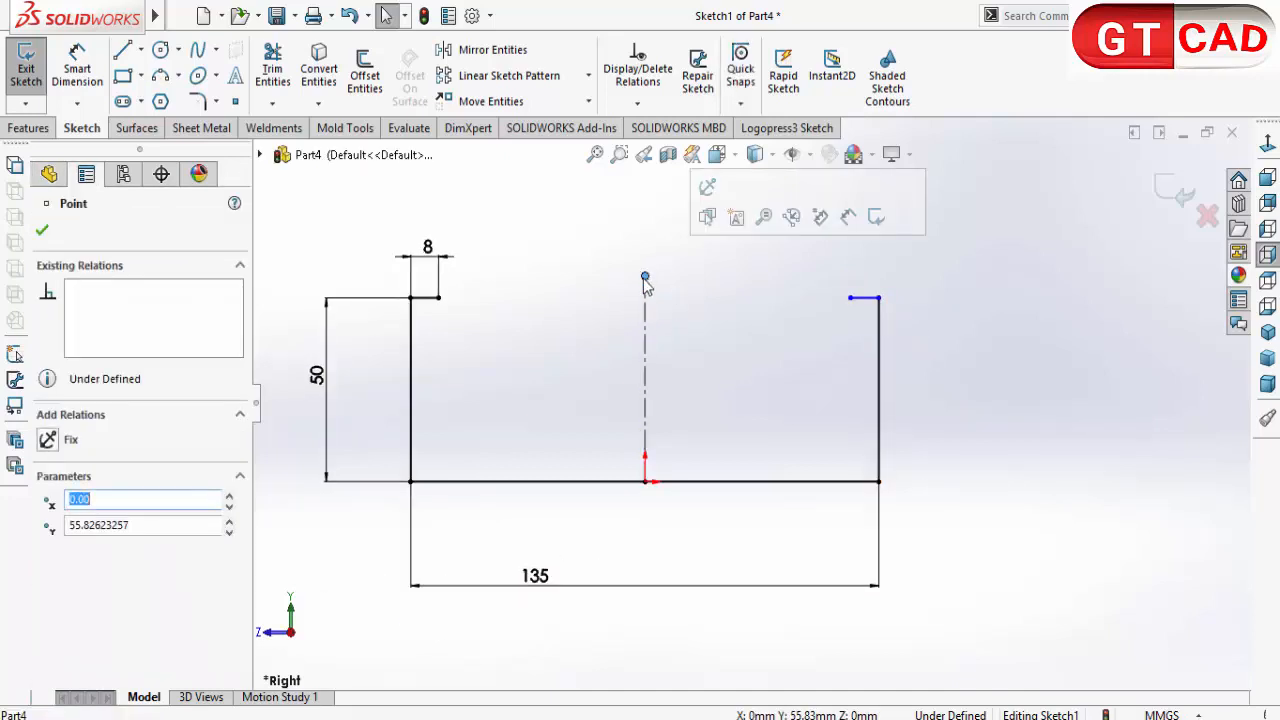
pyautogui.keyDown('ctrl'); pyautogui.click(424, 300); pyautogui.keyUp('ctrl')
pyautogui.click(499, 362)
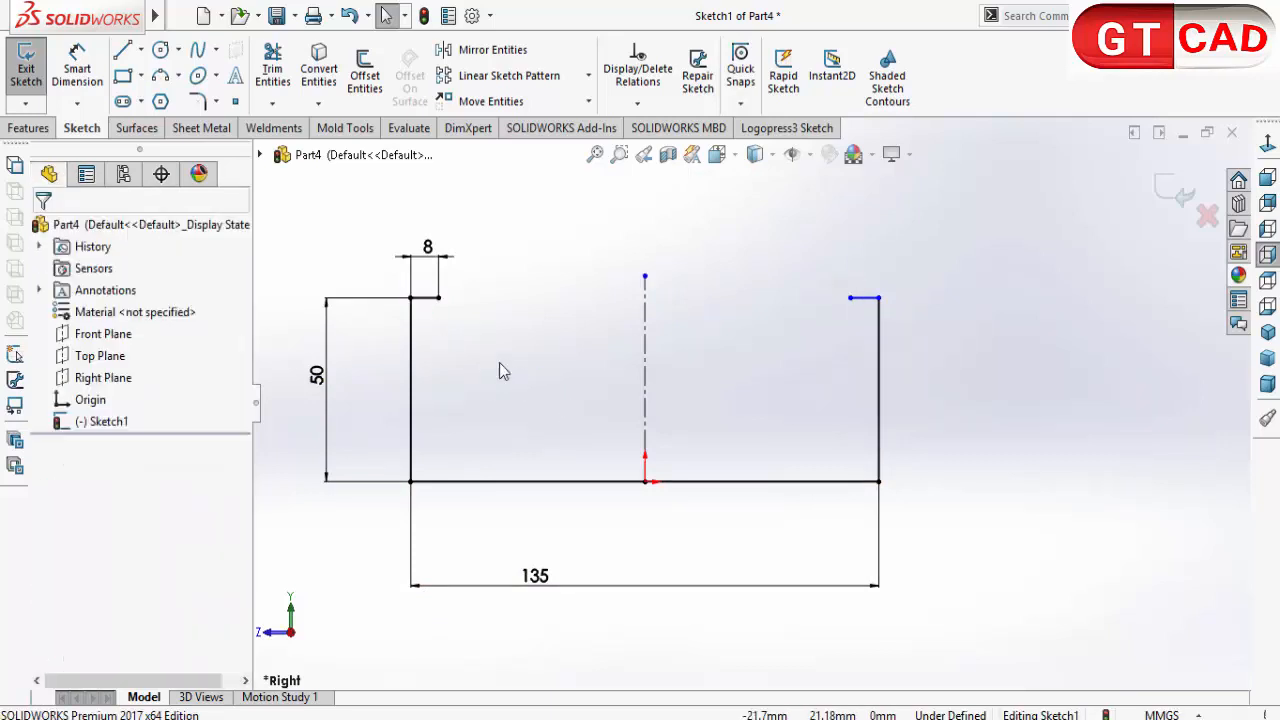
# Step: Add a horizontal relation between the left wall's upper corner and the centerline's upper endpoint
pyautogui.click(411, 298)
pyautogui.keyDown('ctrl'); pyautogui.click(645, 277); pyautogui.keyUp('ctrl')
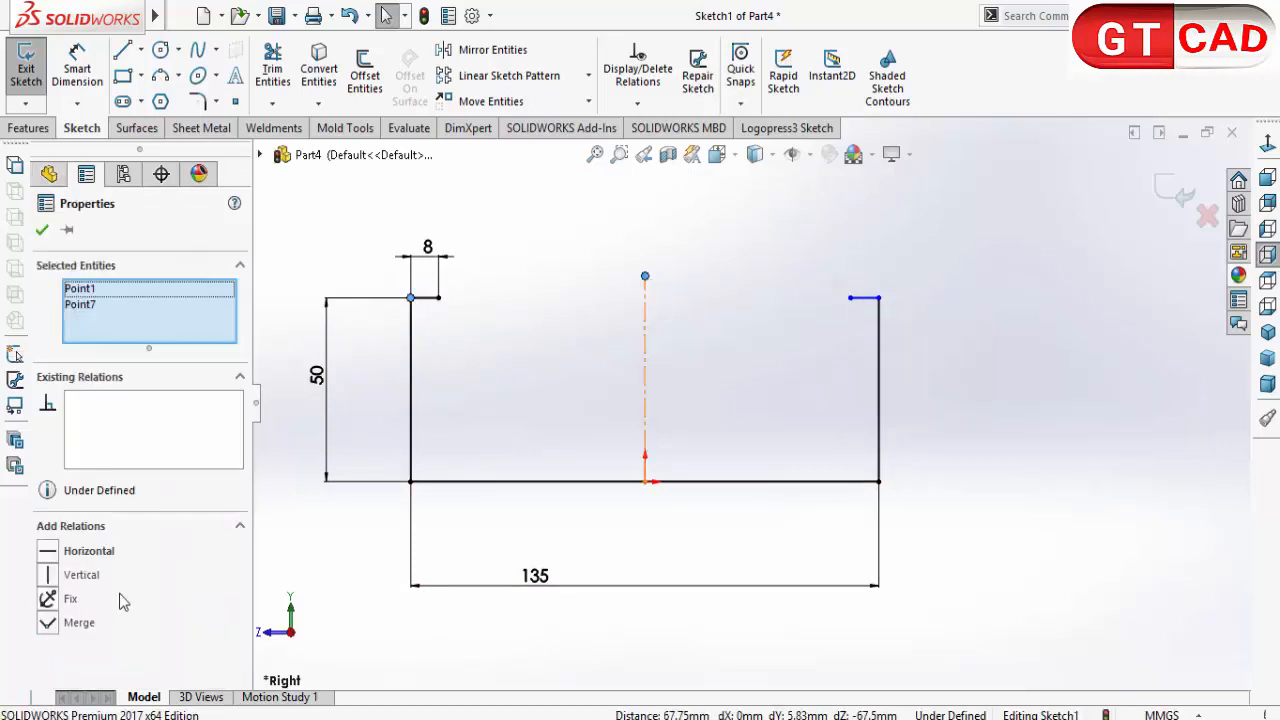
pyautogui.click(58, 556)
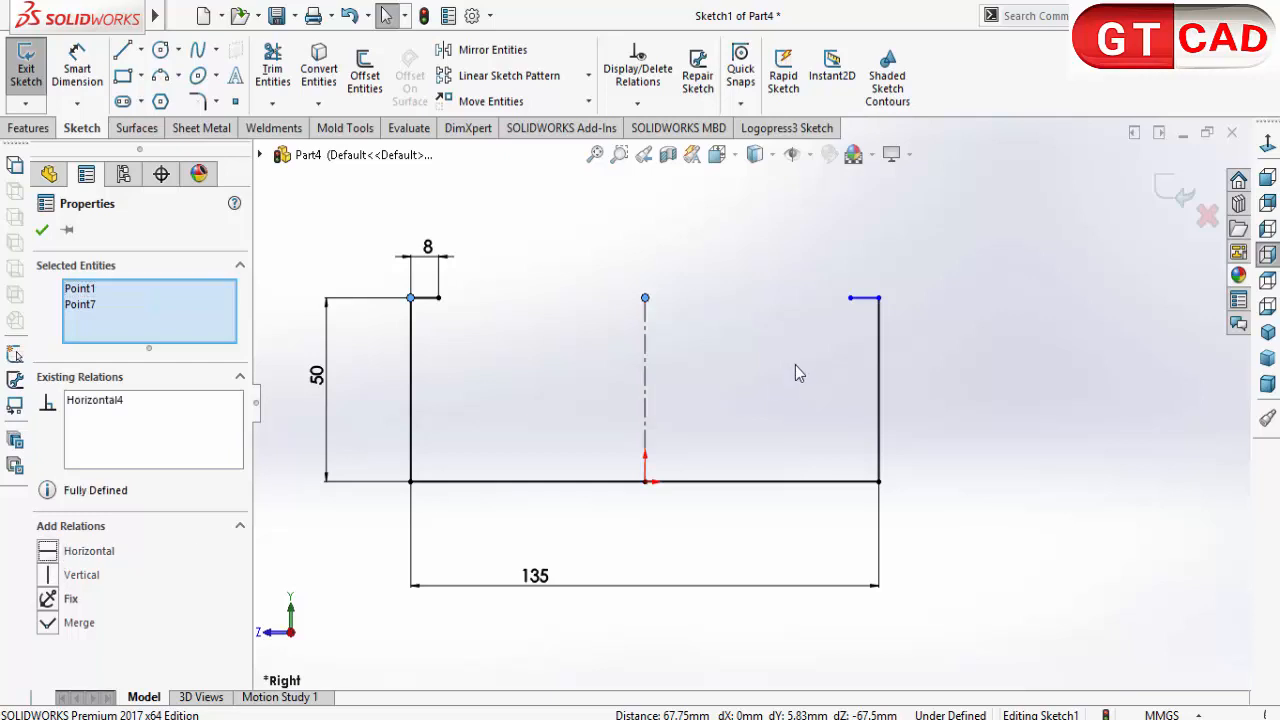
pyautogui.click(798, 373)
# Step: Add a horizontal relation between the upper corners of the right and left walls
pyautogui.click(879, 298)
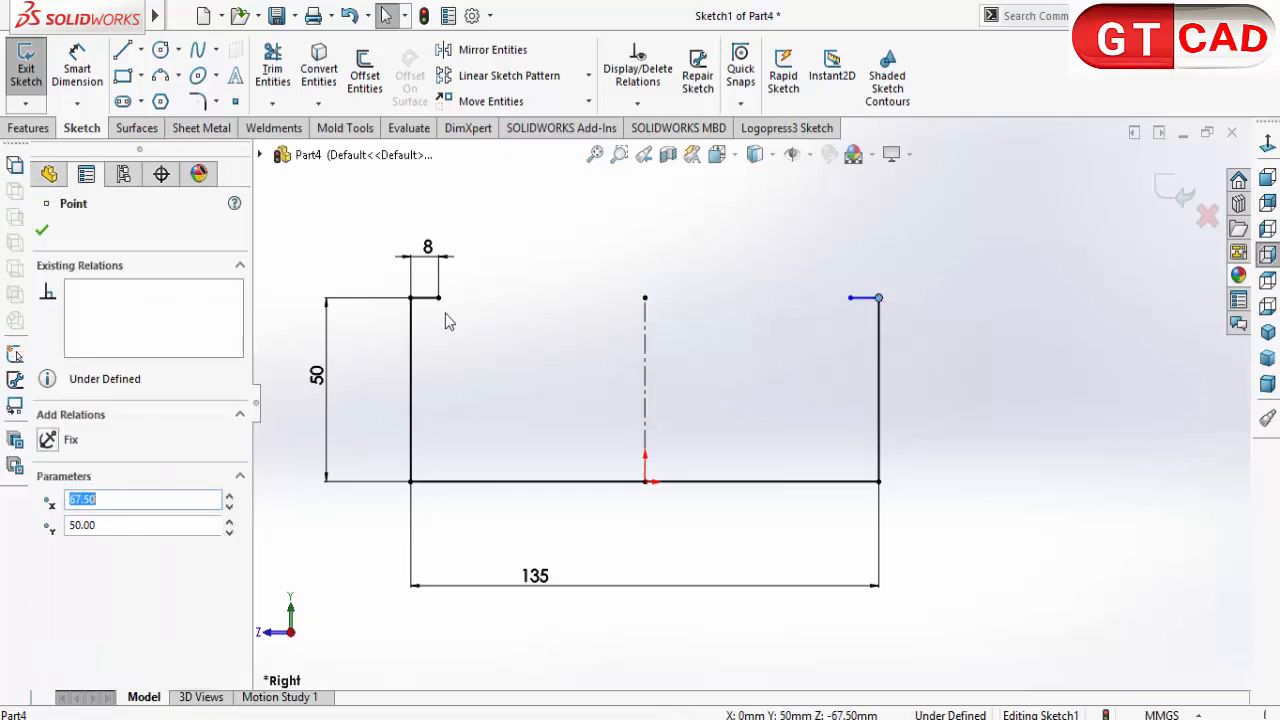
pyautogui.keyDown('ctrl'); pyautogui.click(410, 297); pyautogui.keyUp('ctrl')
pyautogui.click(47, 551)
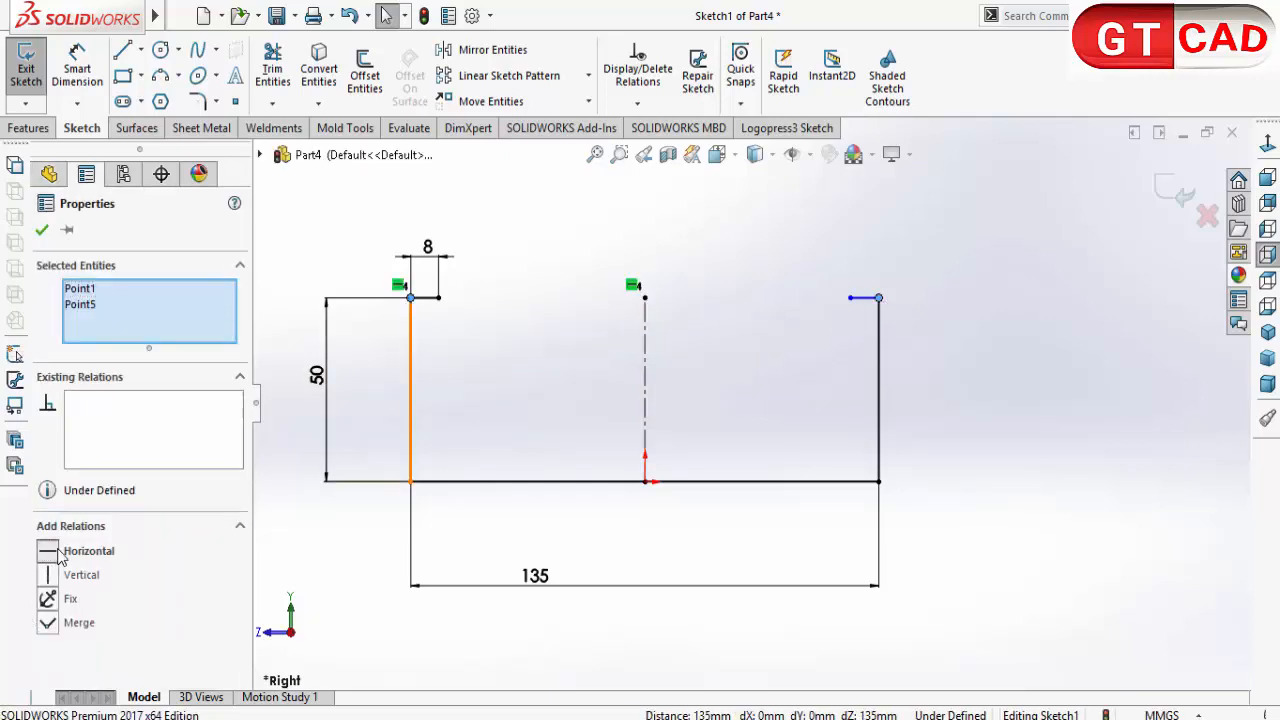
pyautogui.click(743, 370)
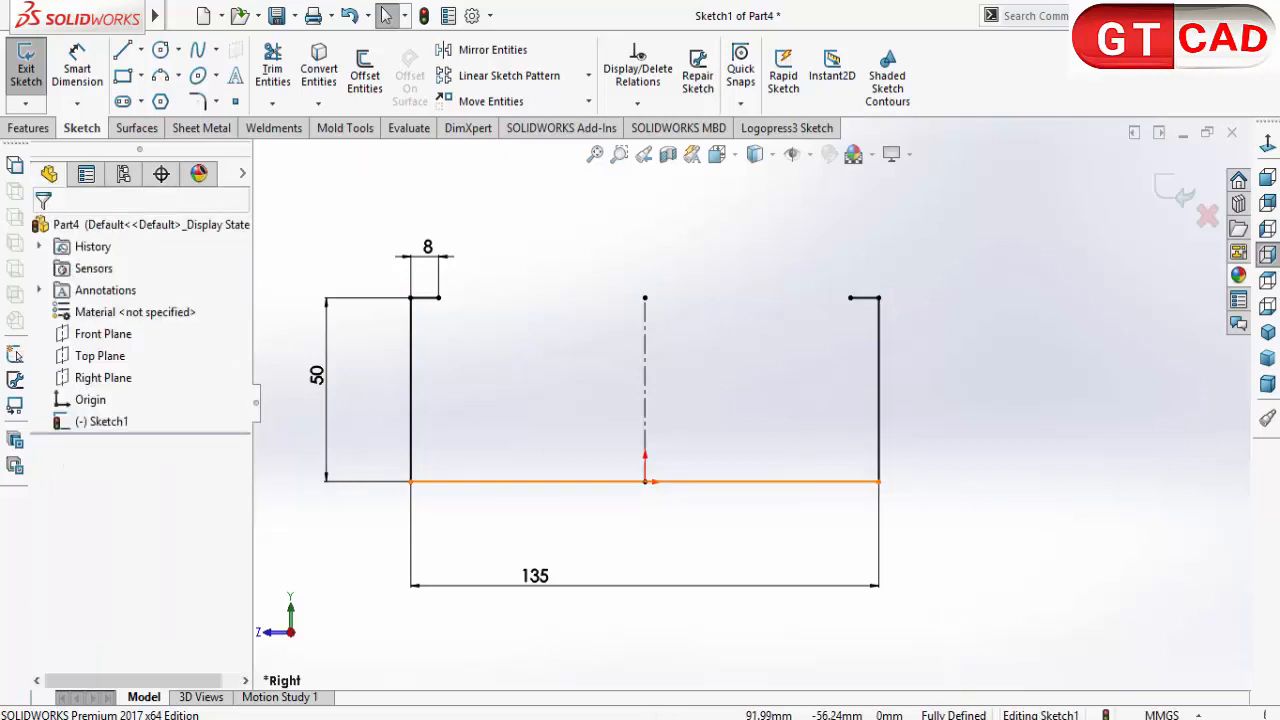
# Step: Finish the sketch and create a Base Flange from it with a blind depth of 155 mm in the reversed direction
pyautogui.click(1169, 186)
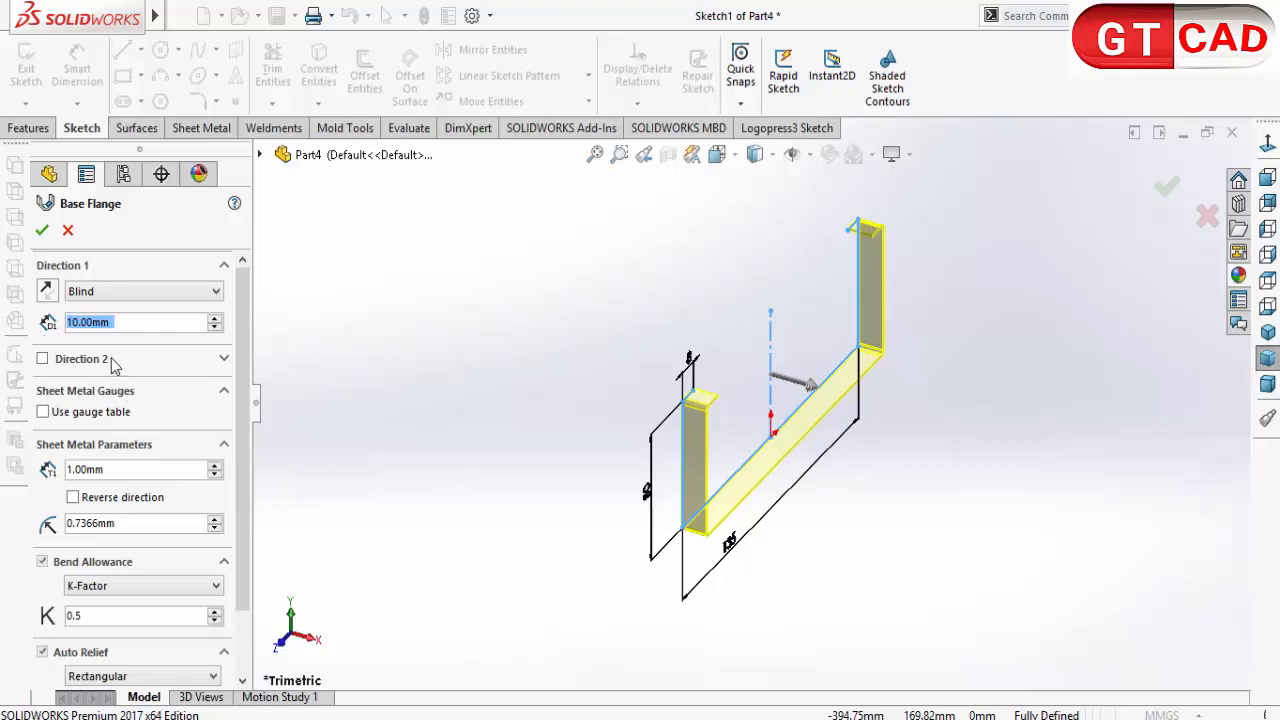
pyautogui.write('155')
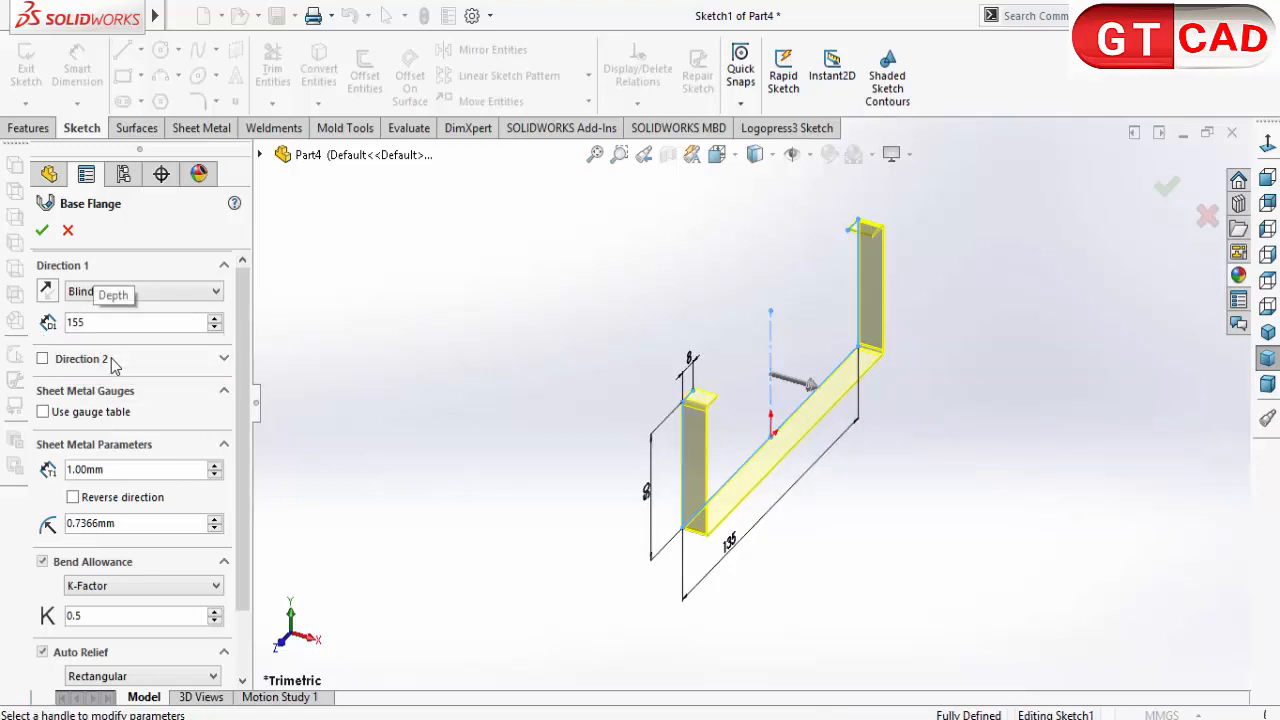
pyautogui.press('Return')
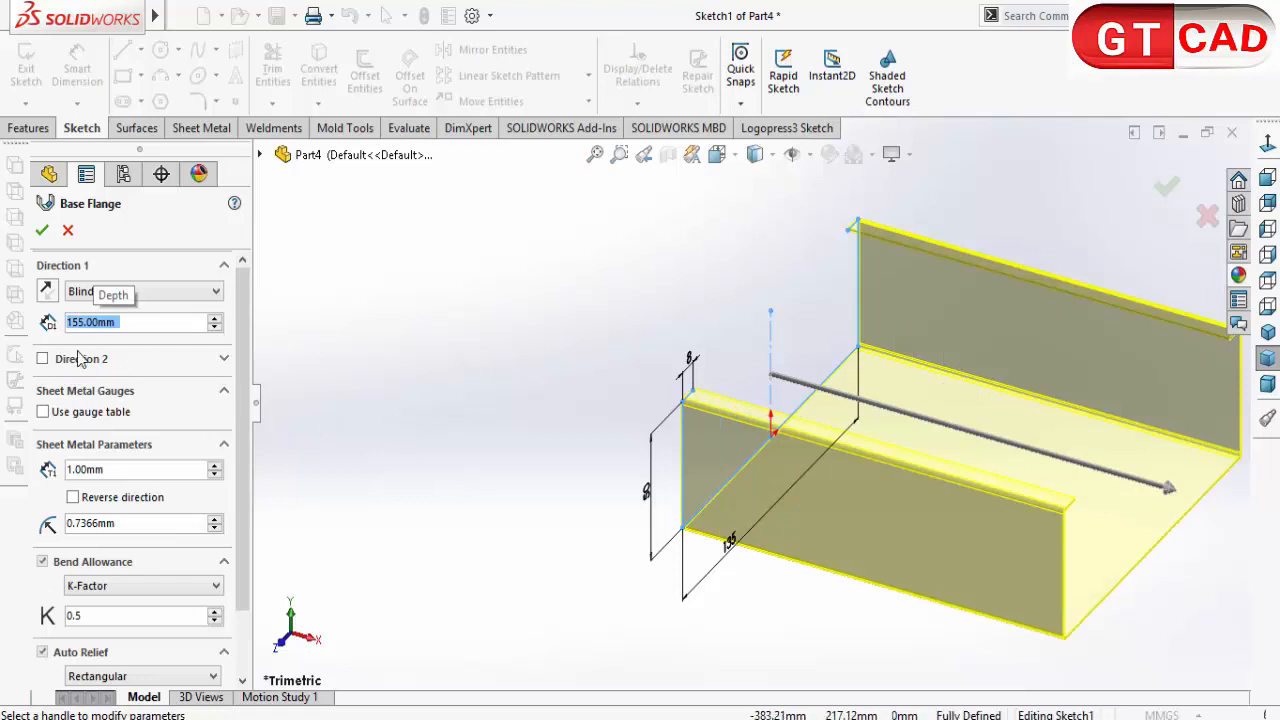
pyautogui.click(46, 290)
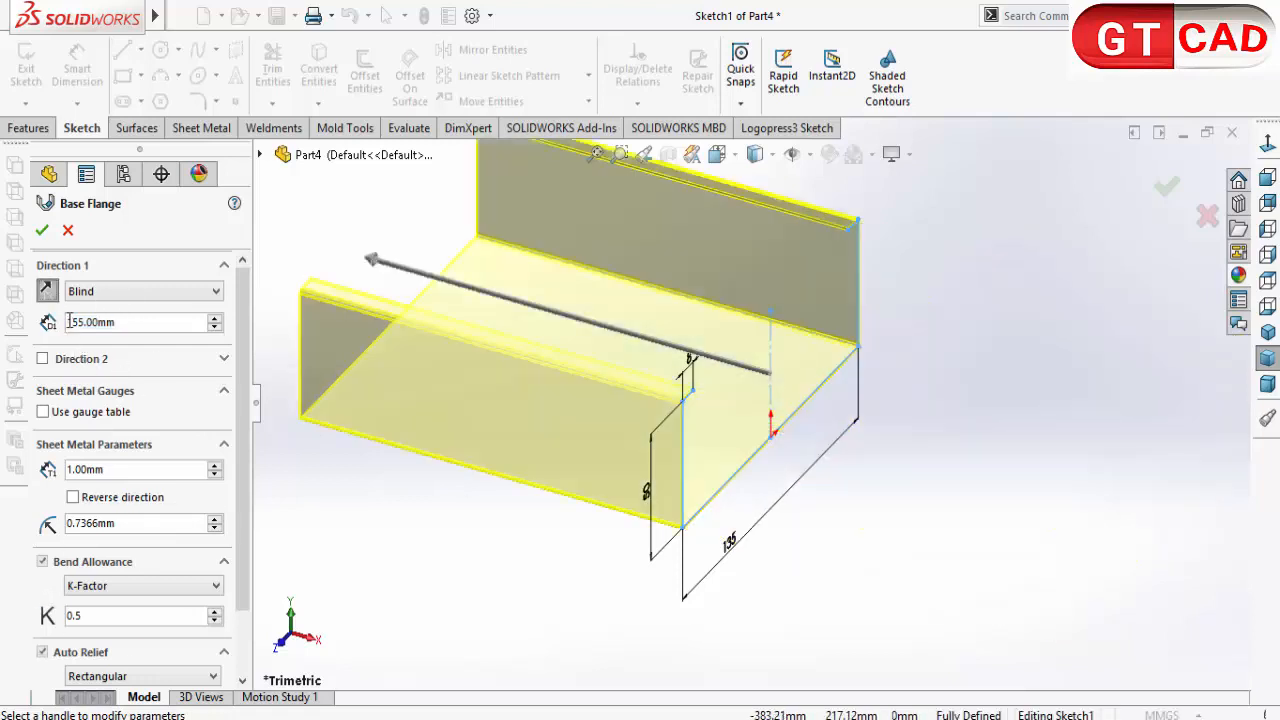
pyautogui.click(42, 230)
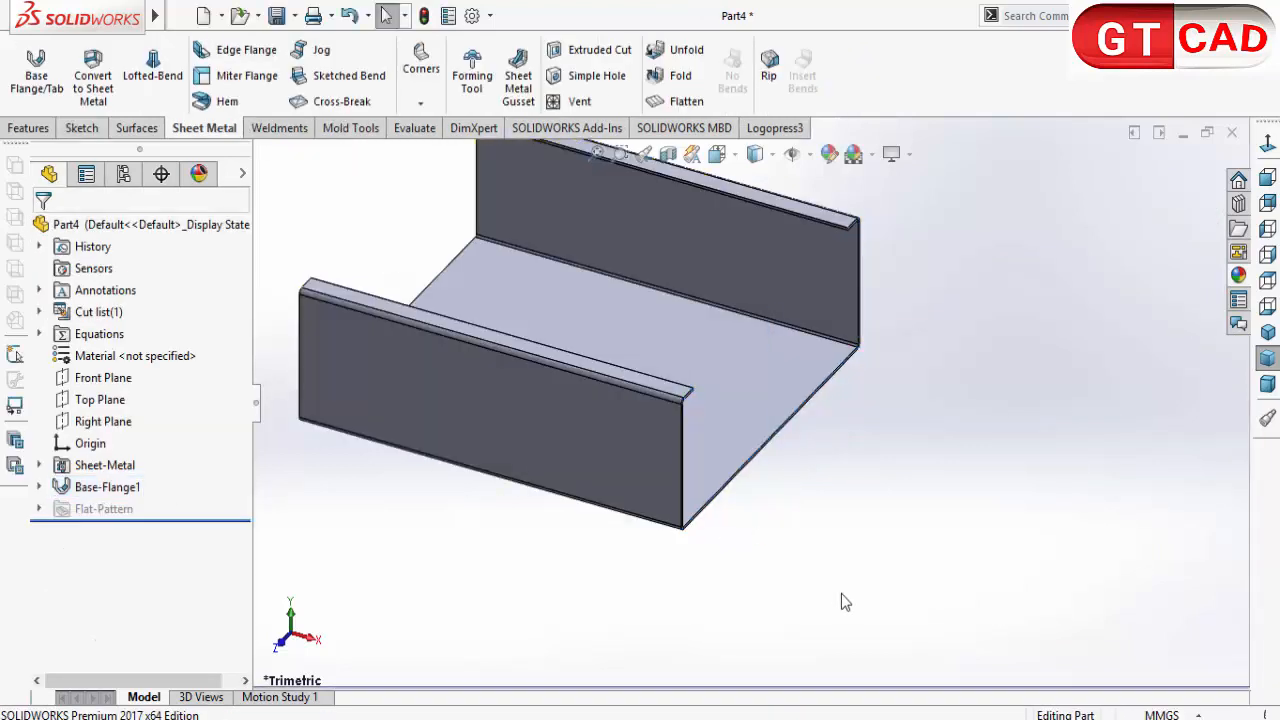
# Step: Assign ASTM A36 Steel from the Steel category as the part's material
pyautogui.moveTo(841, 594); pyautogui.dragTo(809, 566, button='middle')
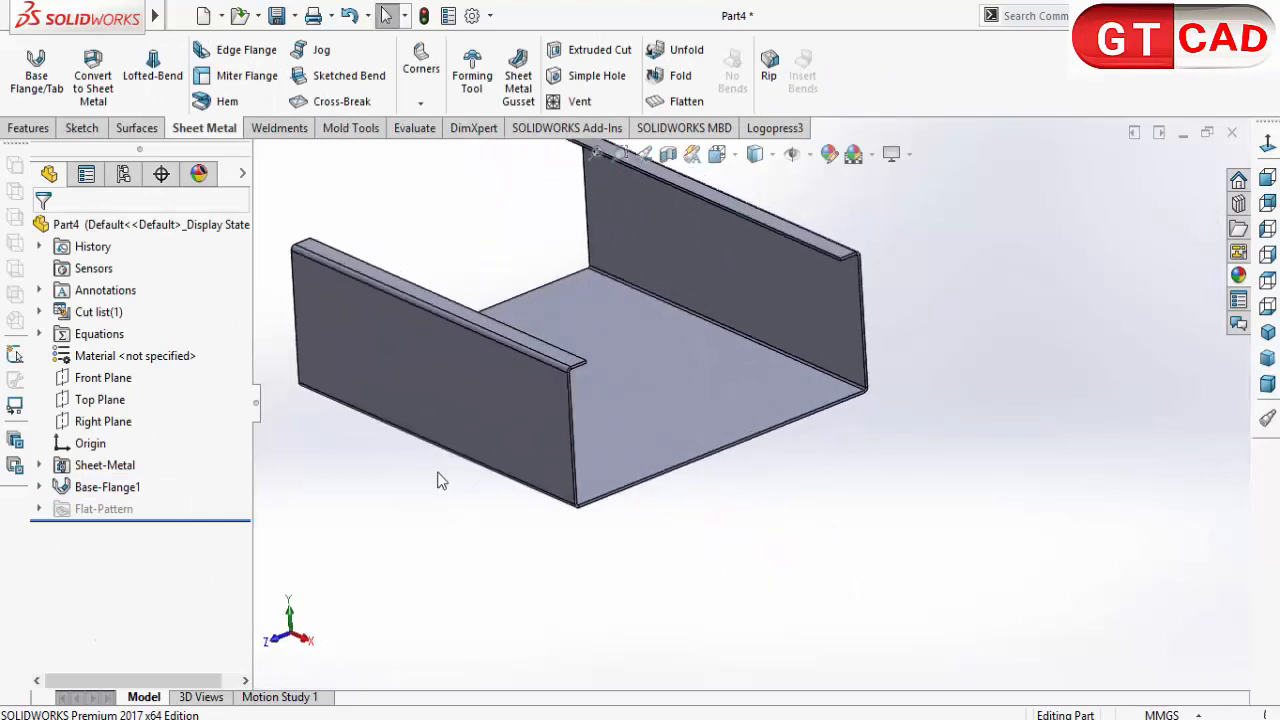
pyautogui.rightClick(171, 229)
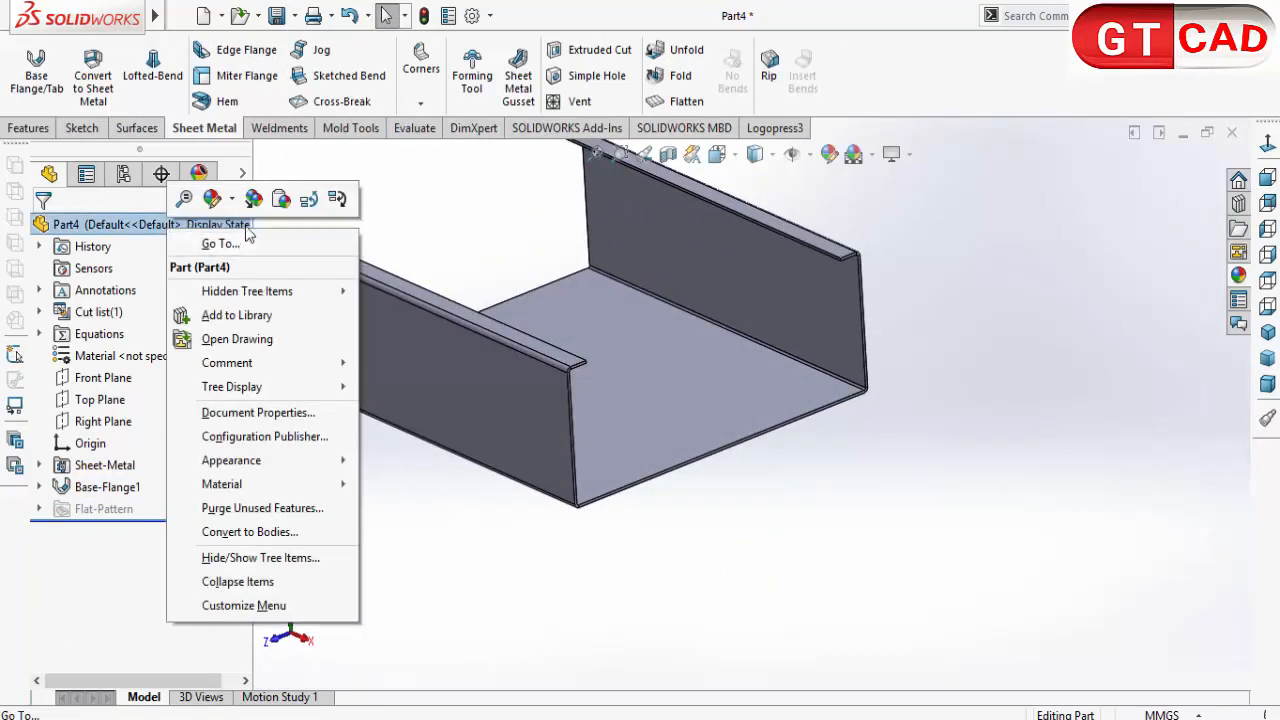
pyautogui.moveTo(311, 487)
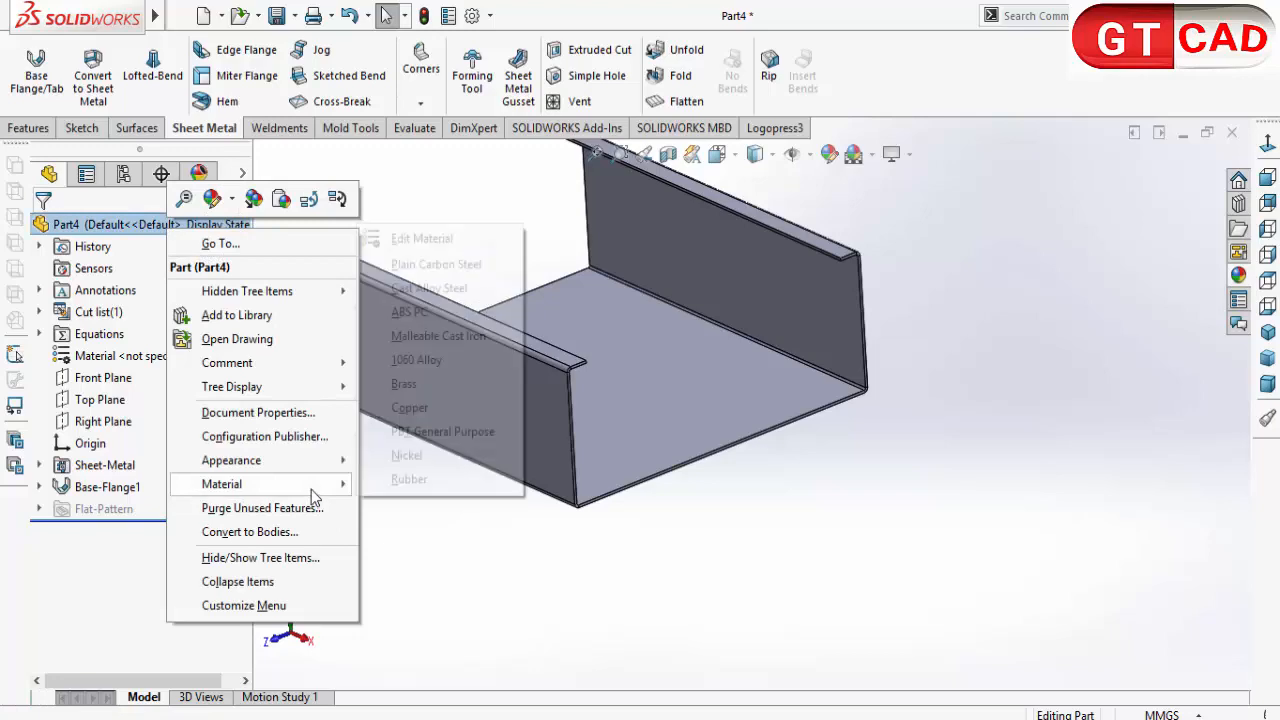
pyautogui.click(430, 264)
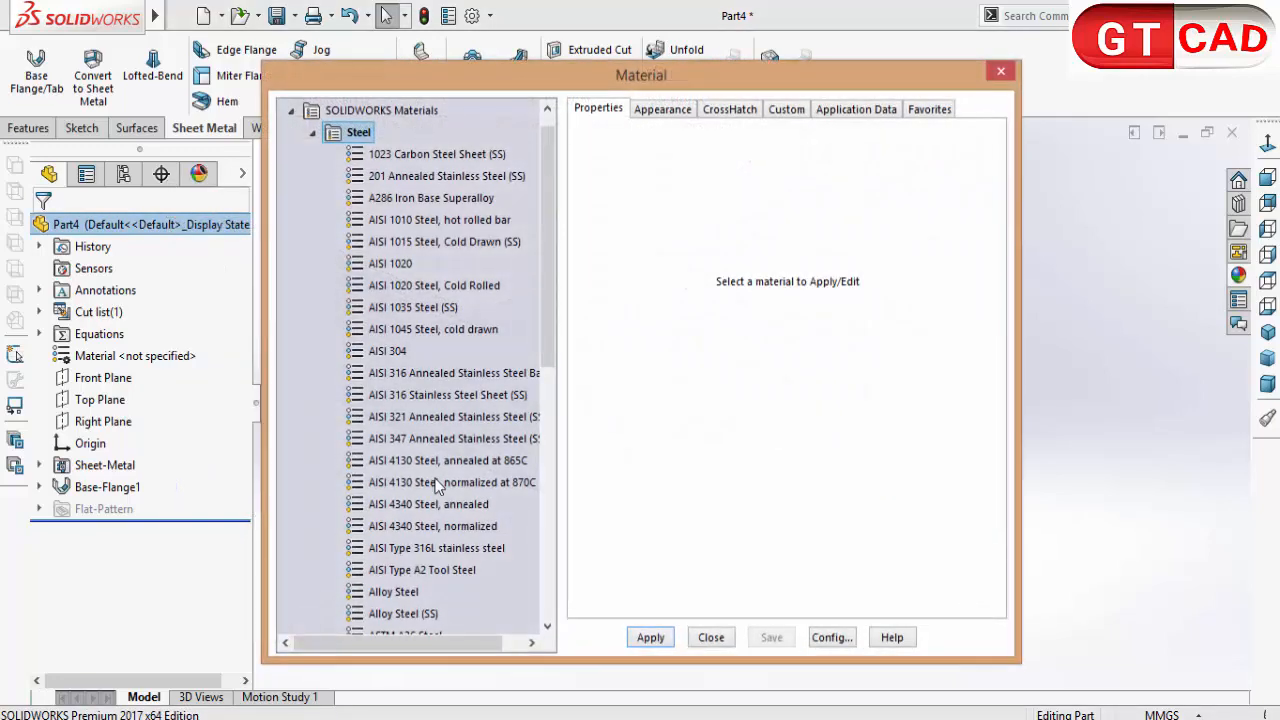
pyautogui.scroll(-3, 464, 471)
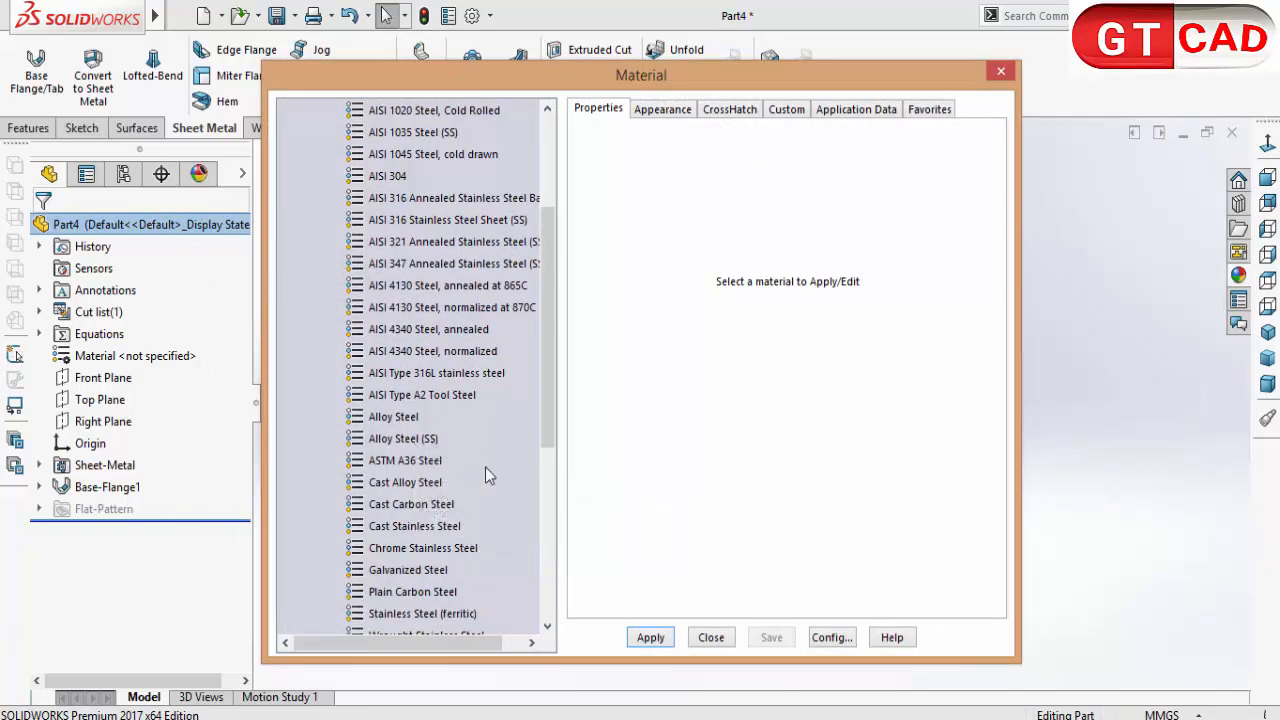
pyautogui.click(420, 462)
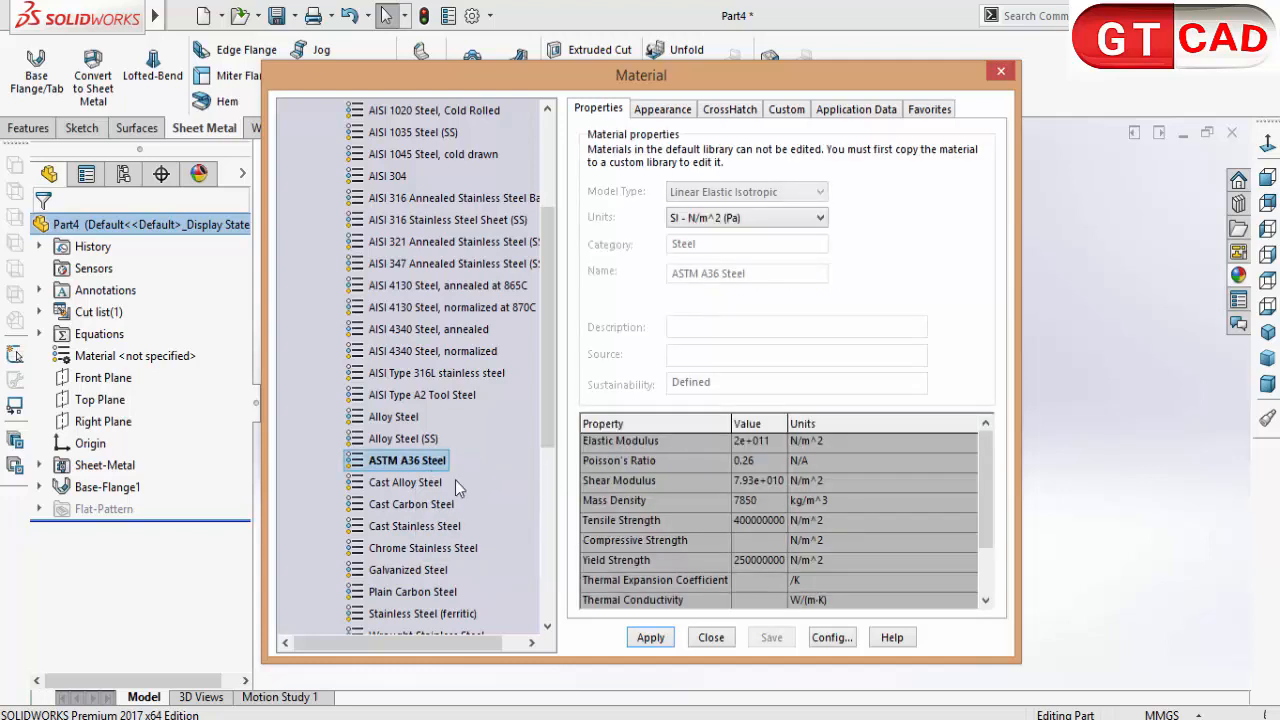
pyautogui.click(640, 638)
pyautogui.click(711, 637)
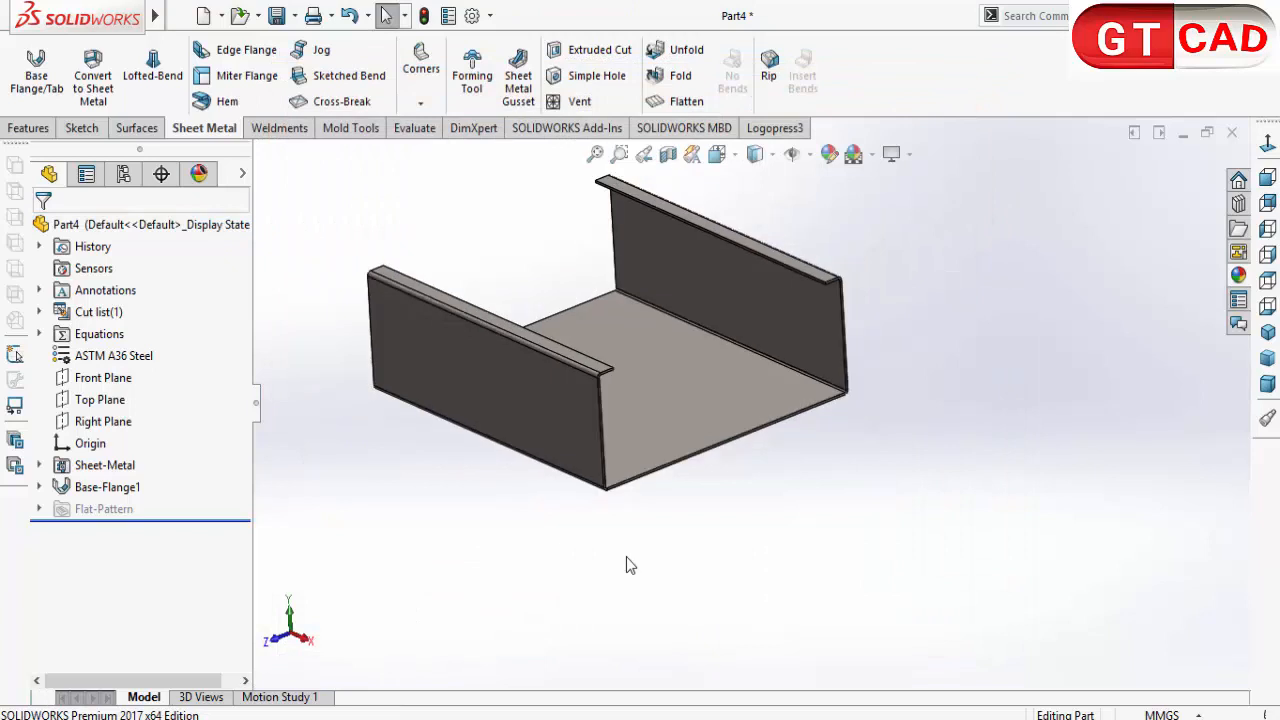
# Step: Start an Edge Flange on the vertical end edges of both side walls at the channel's open front, about 17 mm long and pointing inward
pyautogui.moveTo(620, 550)
pyautogui.mouseDown(button='middle')
pyautogui.moveTo(574, 509)
pyautogui.moveTo(608, 550)
pyautogui.mouseUp(button='middle')
pyautogui.scroll(-3, 586, 471)
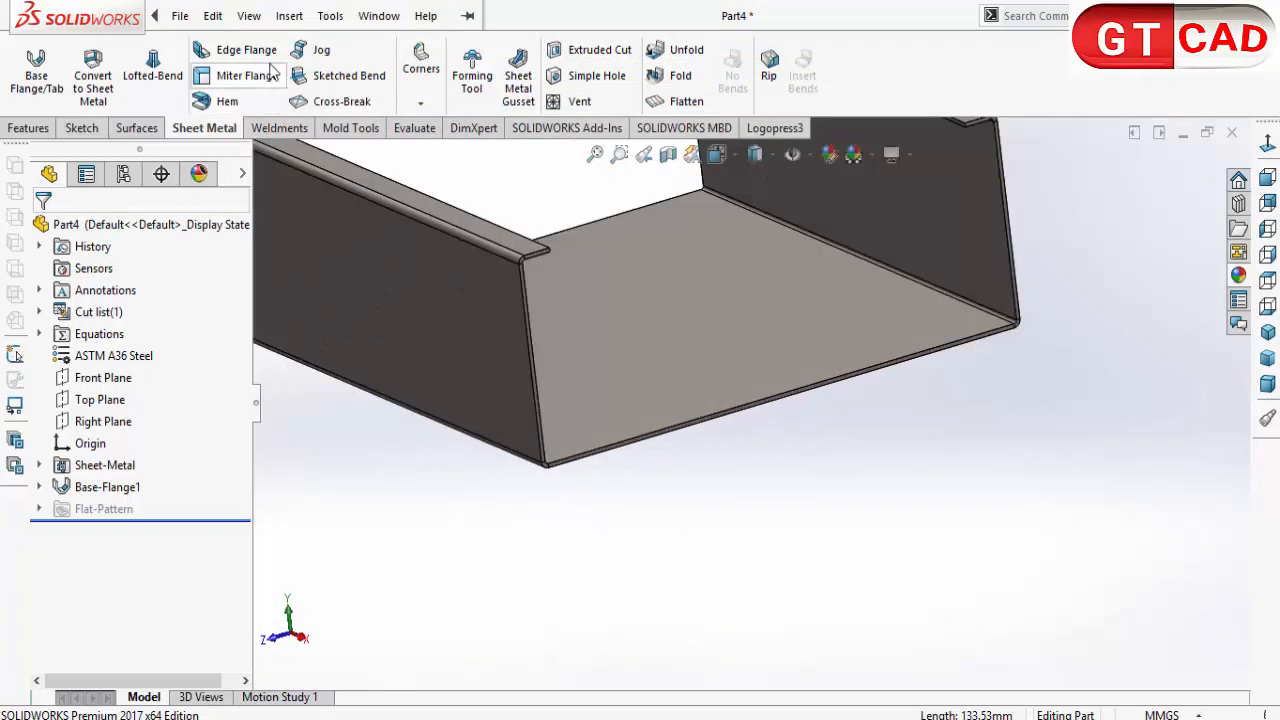
pyautogui.click(265, 57)
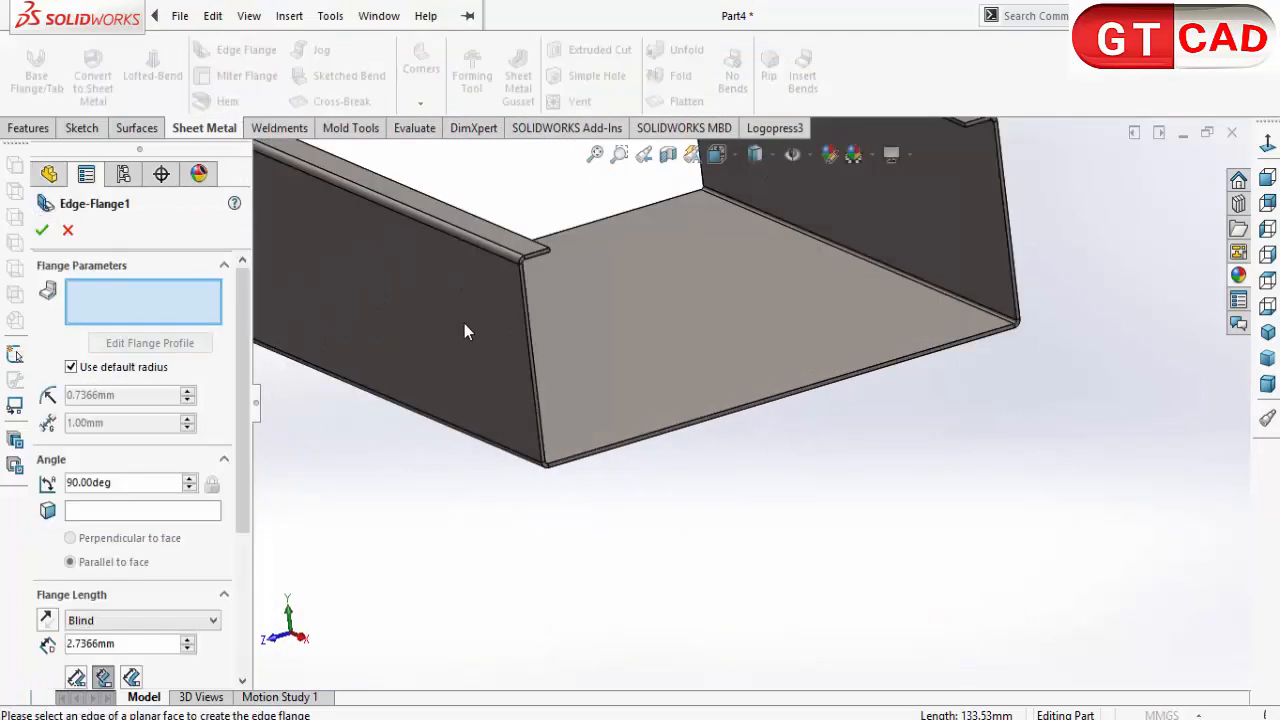
pyautogui.click(527, 357)
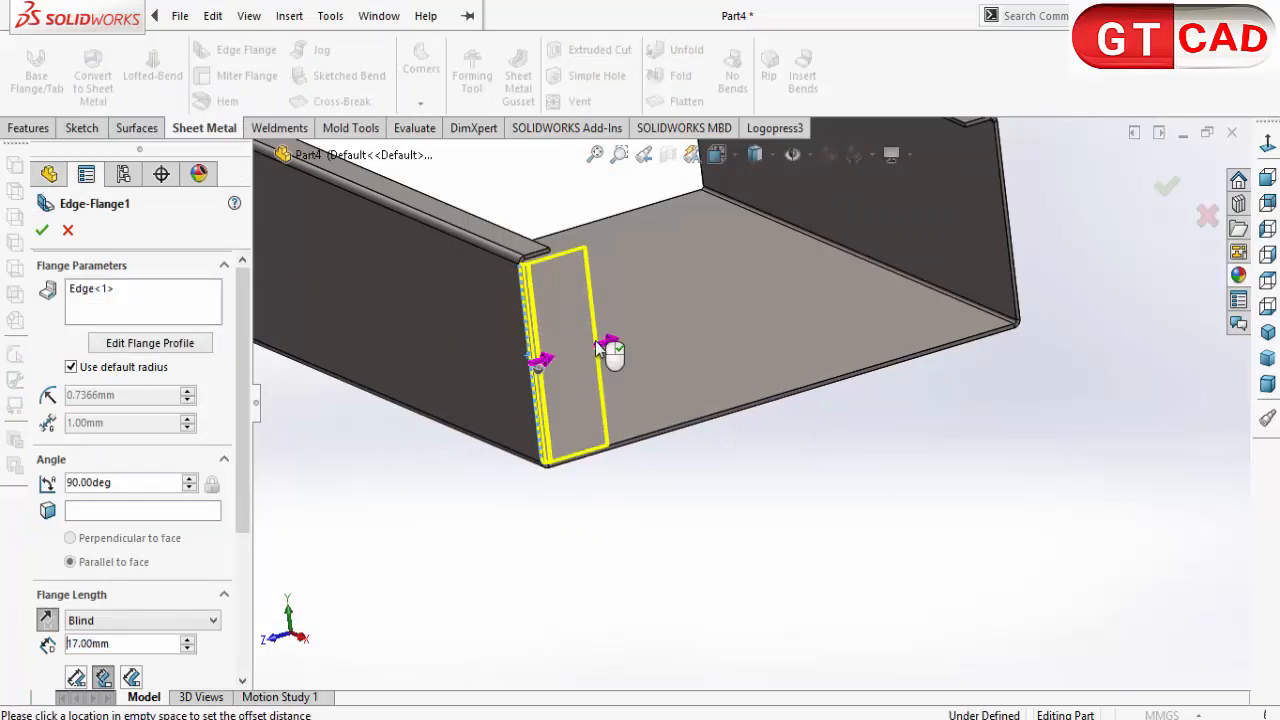
pyautogui.click(595, 341)
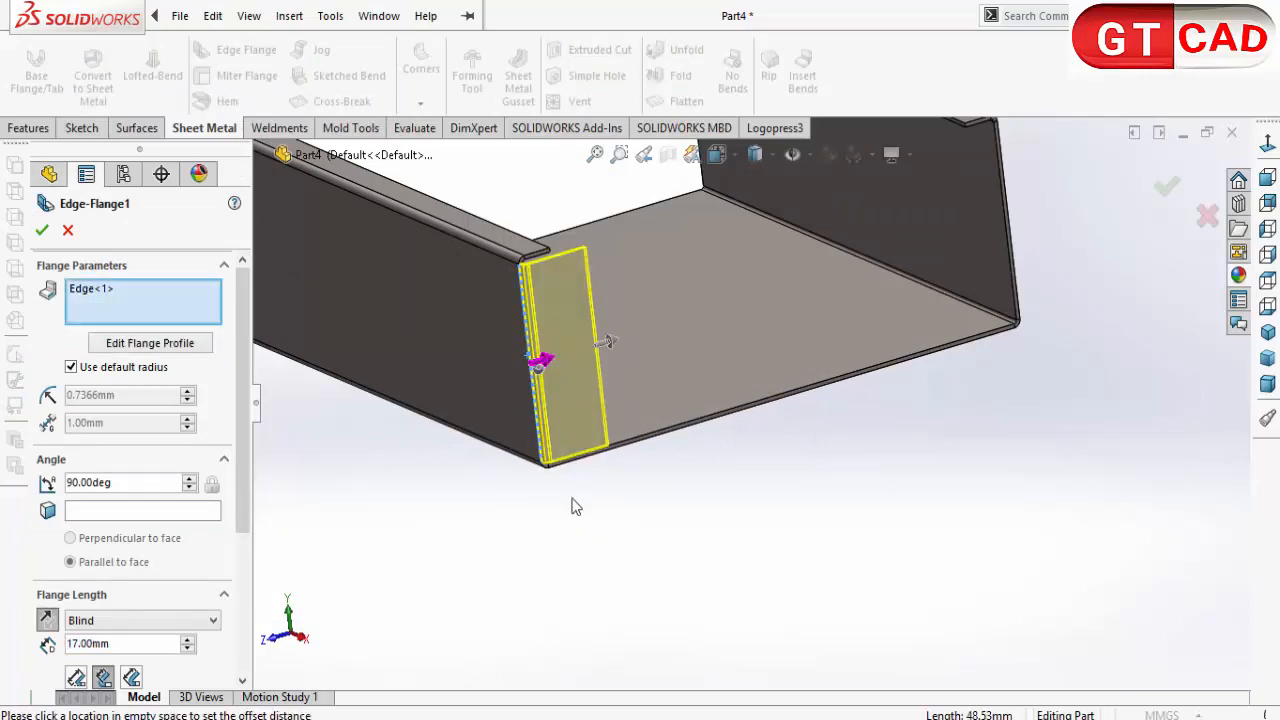
pyautogui.click(1007, 242)
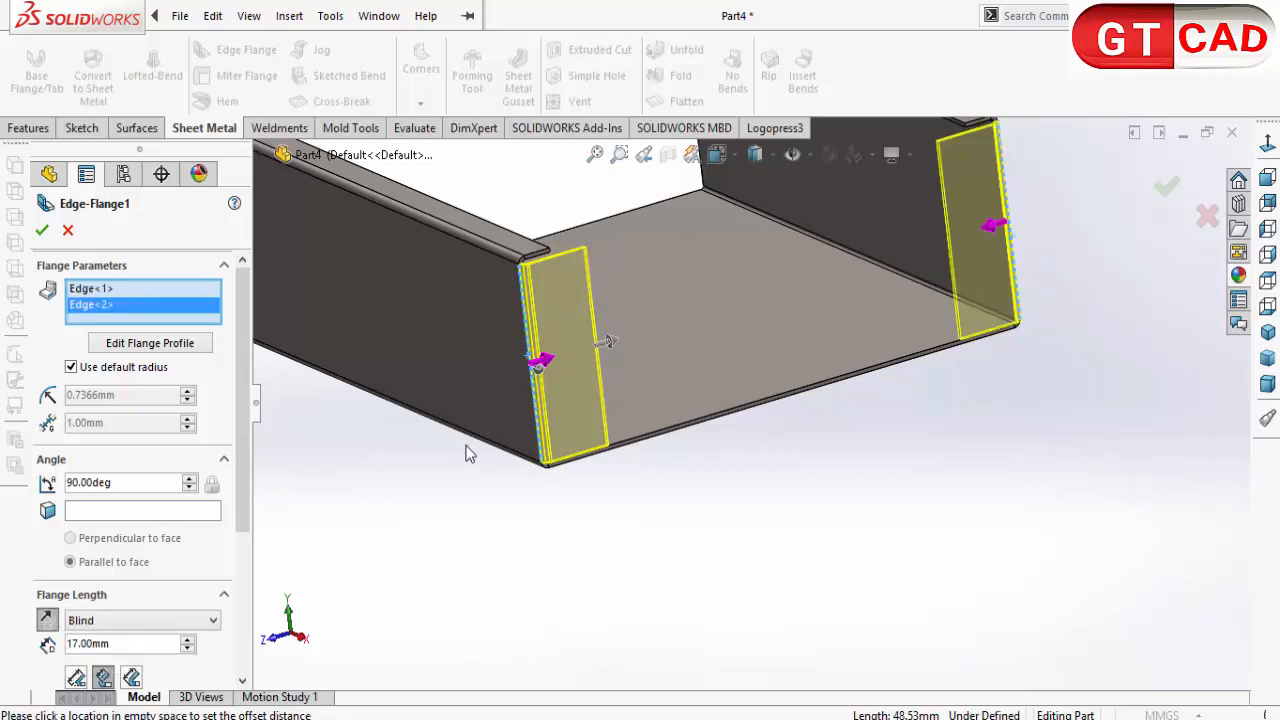
# Step: Set the edge flange length to 4 mm, measured from the inner virtual sharp
pyautogui.scroll(-3, 238, 512)
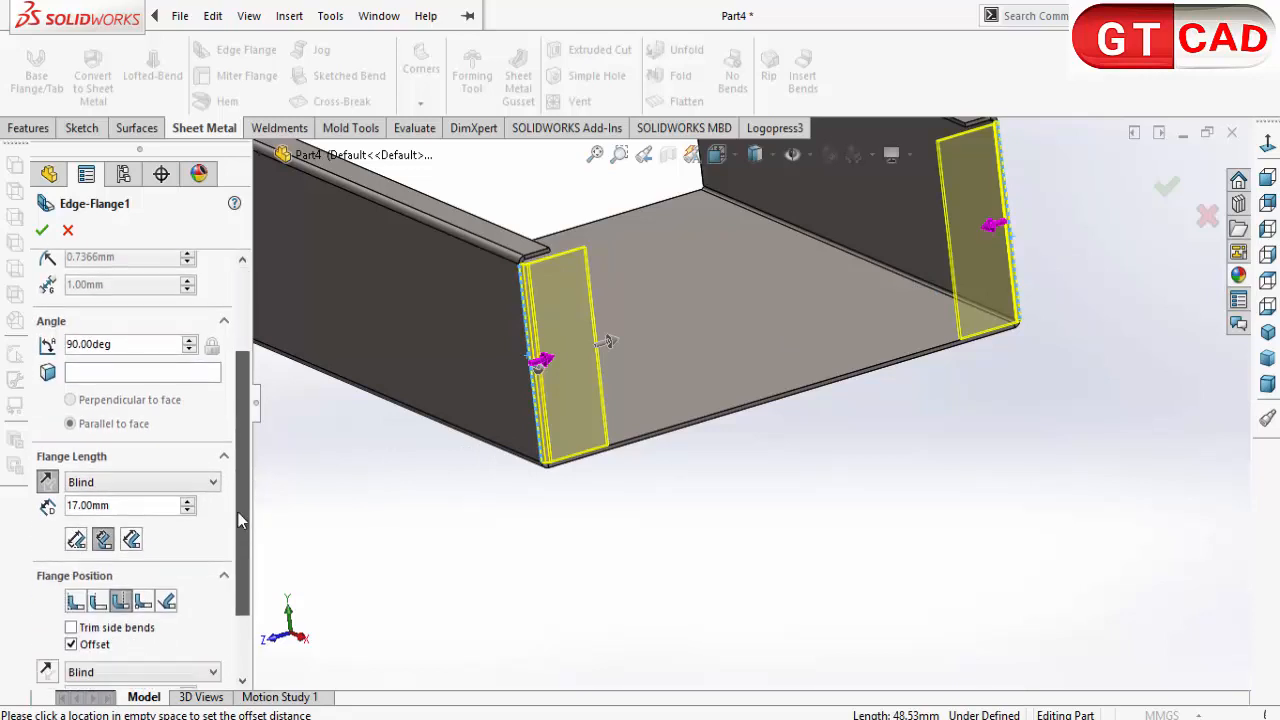
pyautogui.click(104, 541)
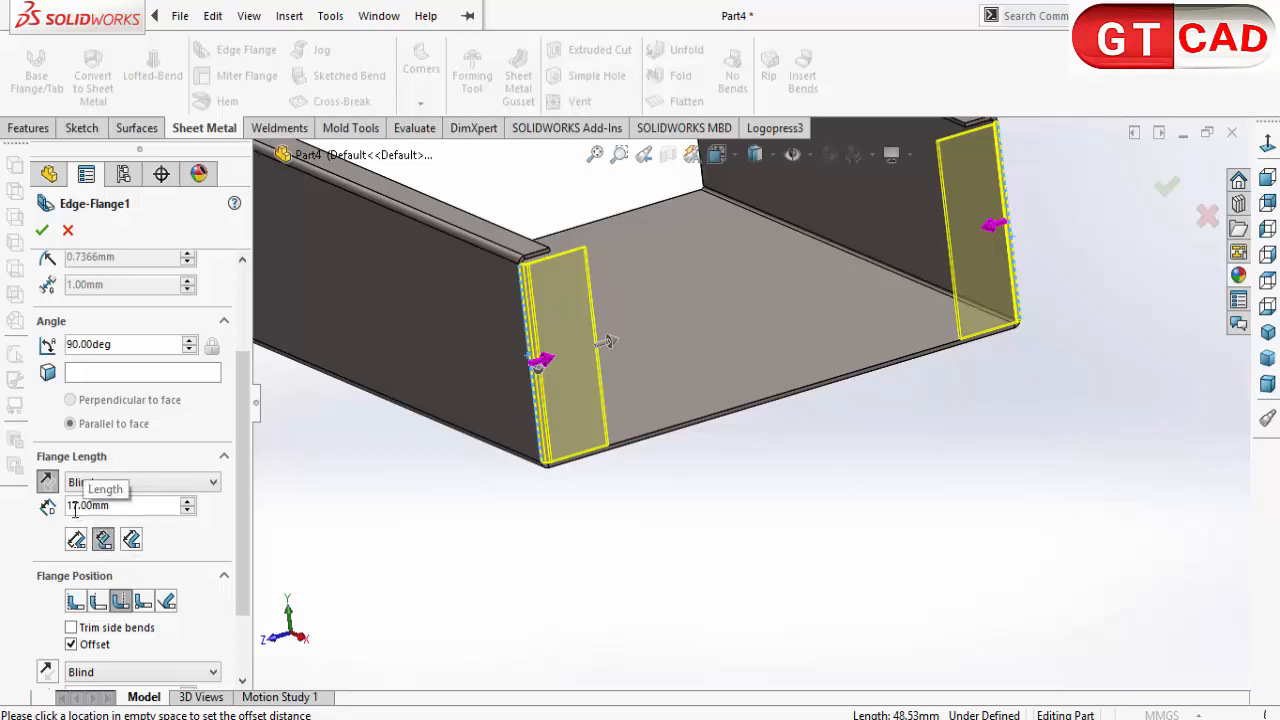
pyautogui.click(75, 507)
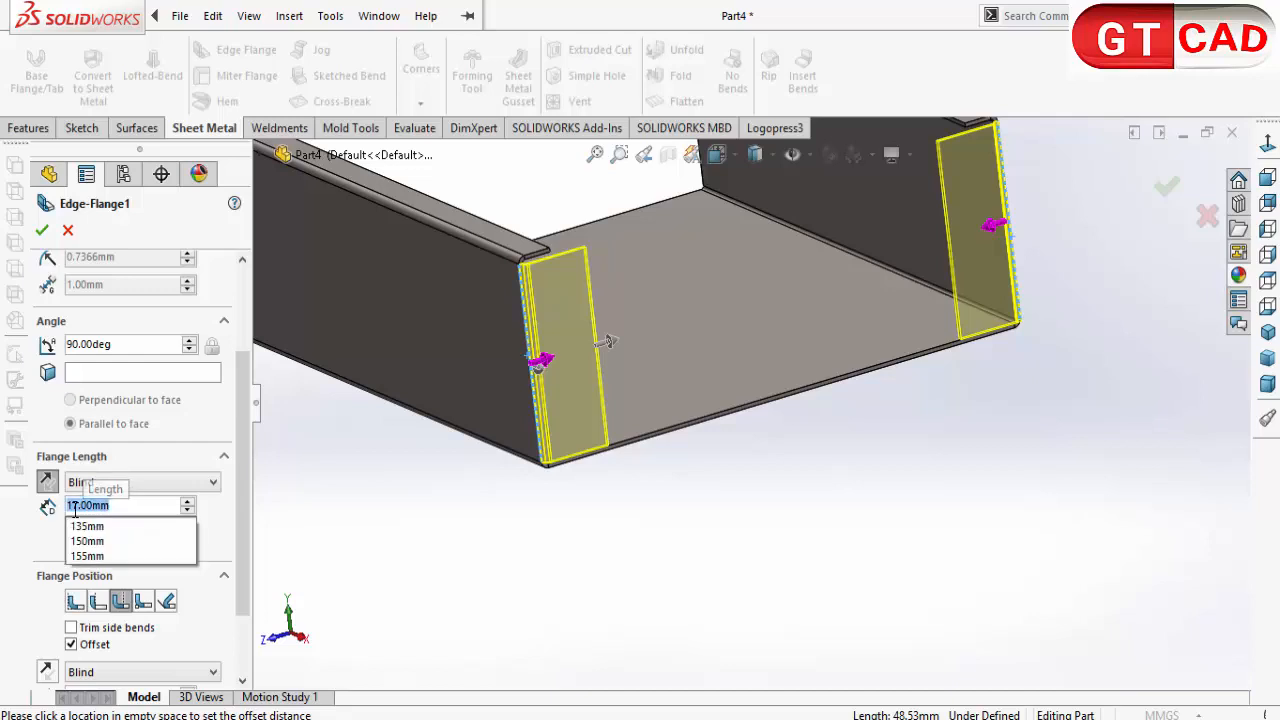
pyautogui.write('4')
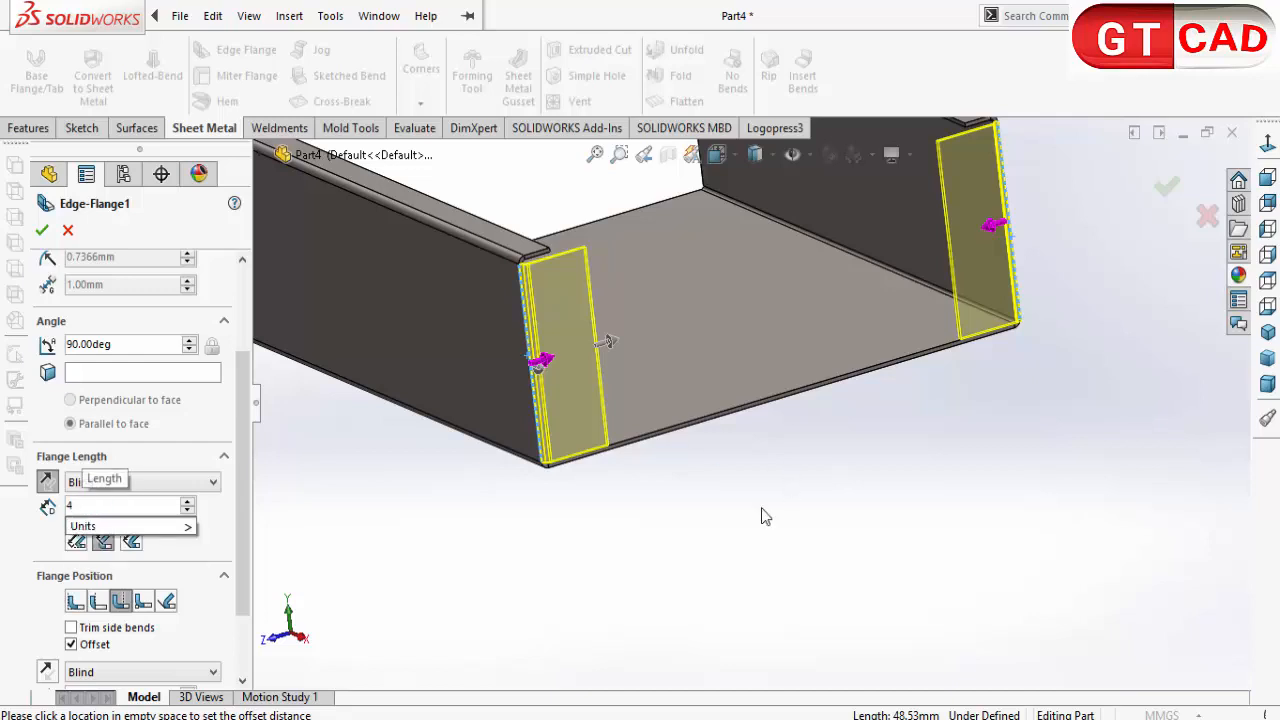
pyautogui.press('Return')
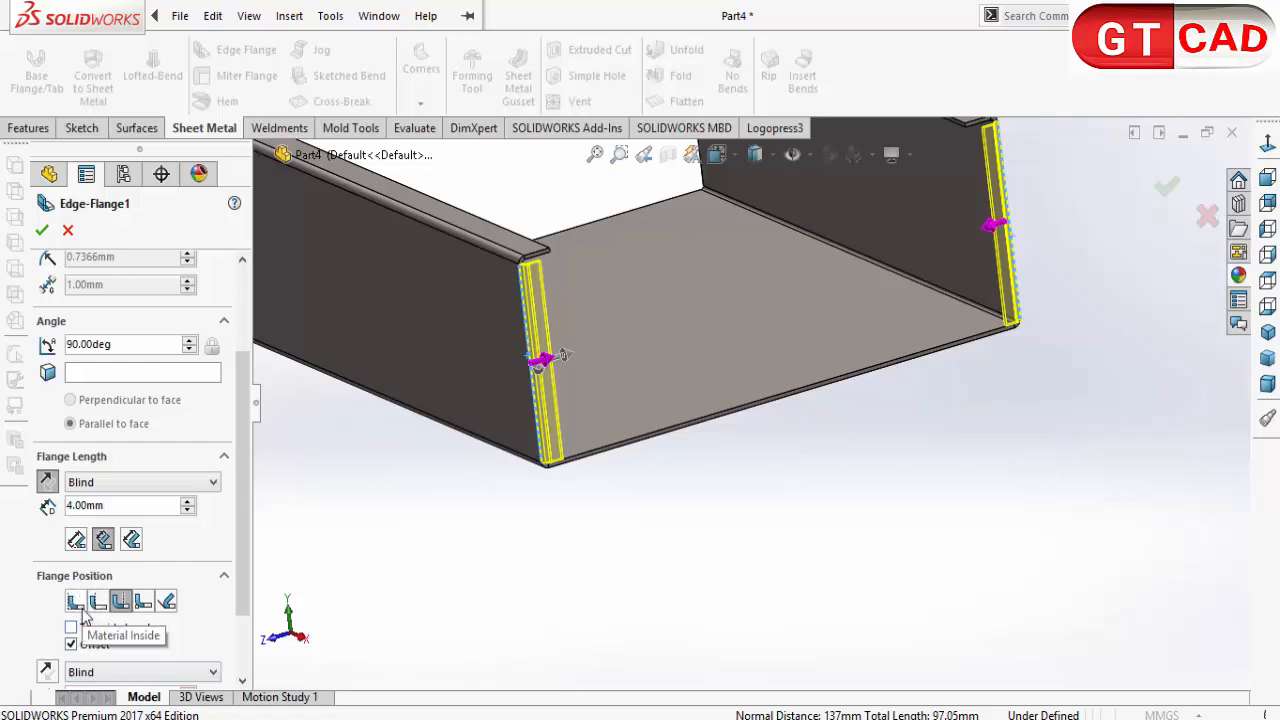
# Step: Set the flange position to Material Inside and turn off its offset
pyautogui.click(80, 603)
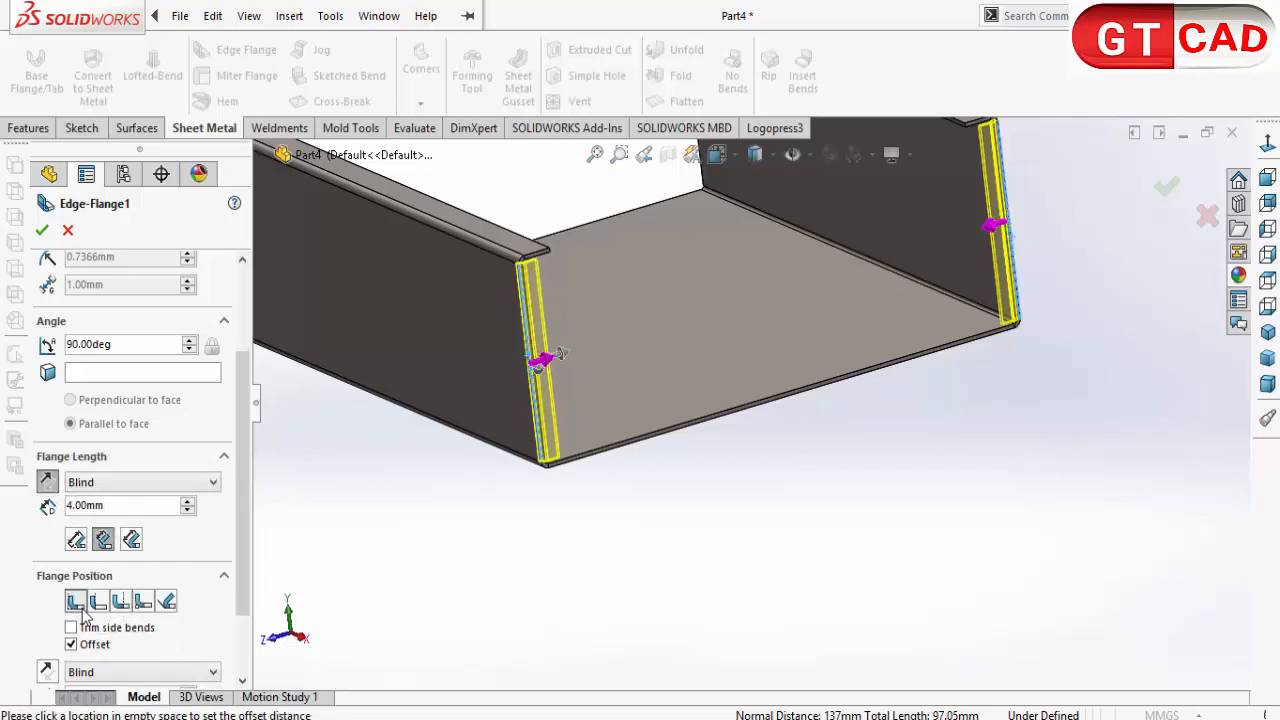
pyautogui.scroll(-3, 245, 655)
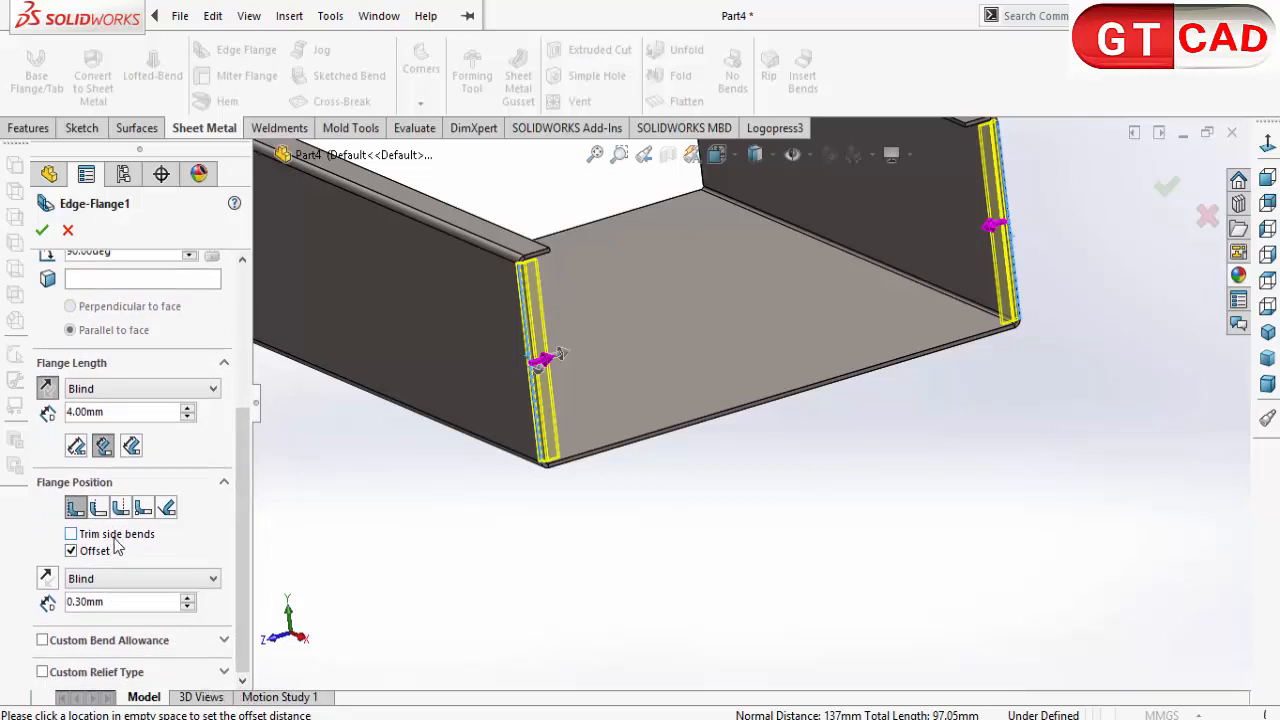
pyautogui.click(94, 551)
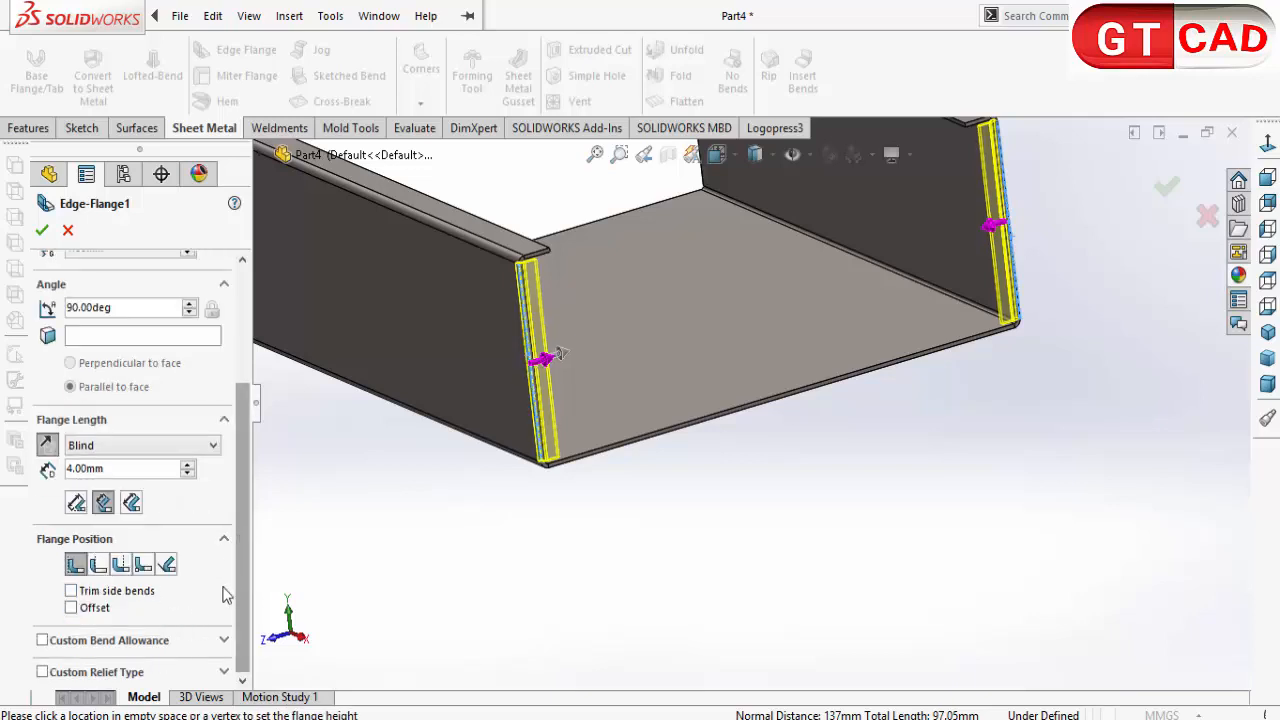
# Step: Enable a custom relief type for the edge flange, set it to Obround and turn off the relief ratio
pyautogui.click(222, 675)
pyautogui.click(100, 583)
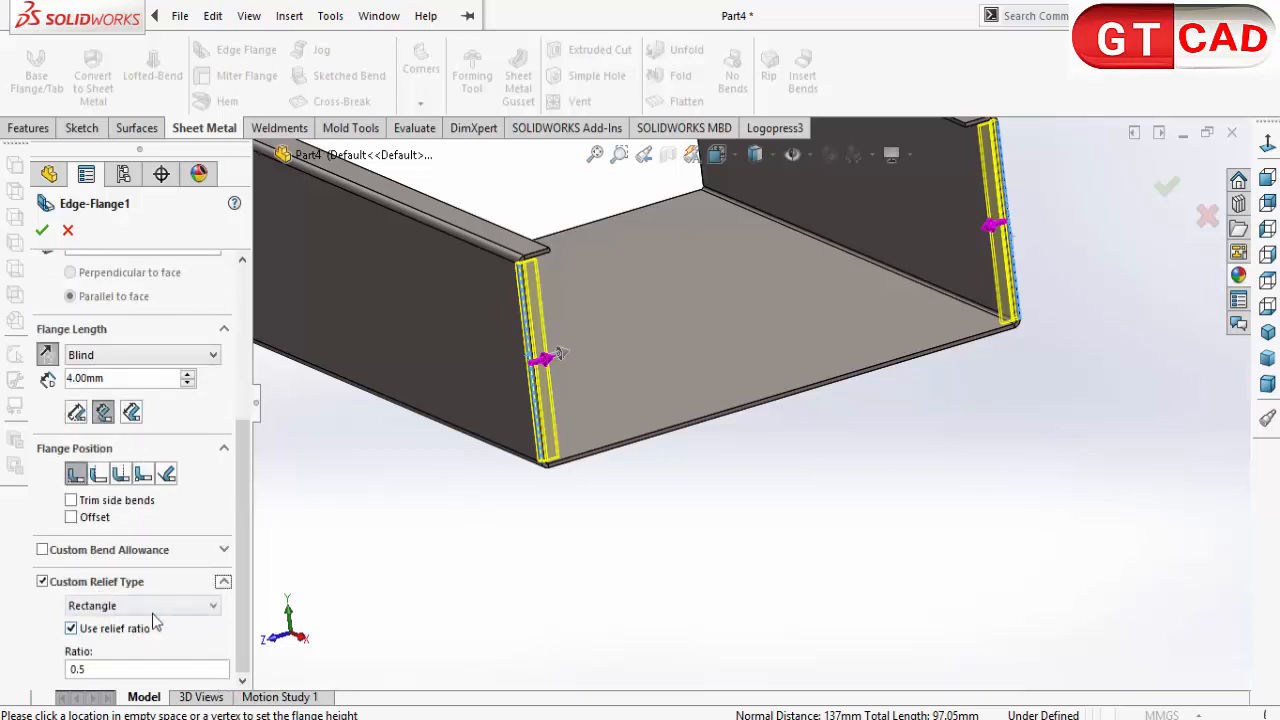
pyautogui.scroll(-8, 512, 297)
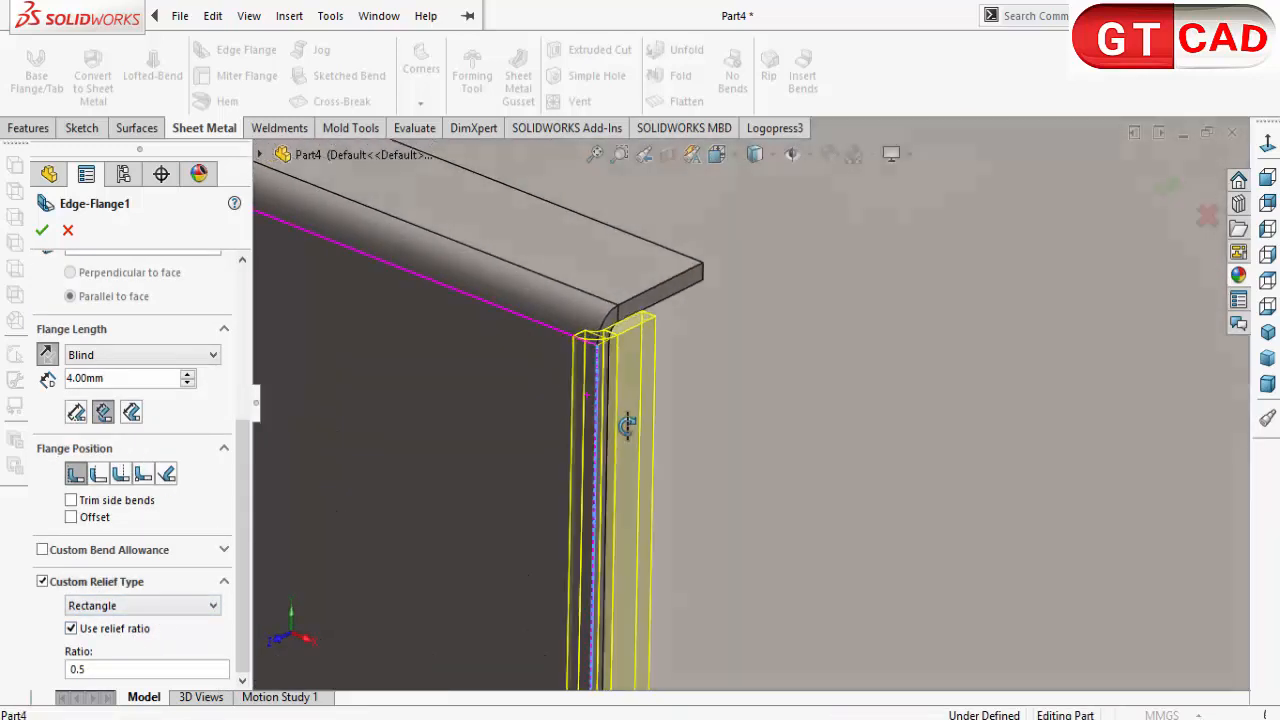
pyautogui.scroll(-3, 597, 343)
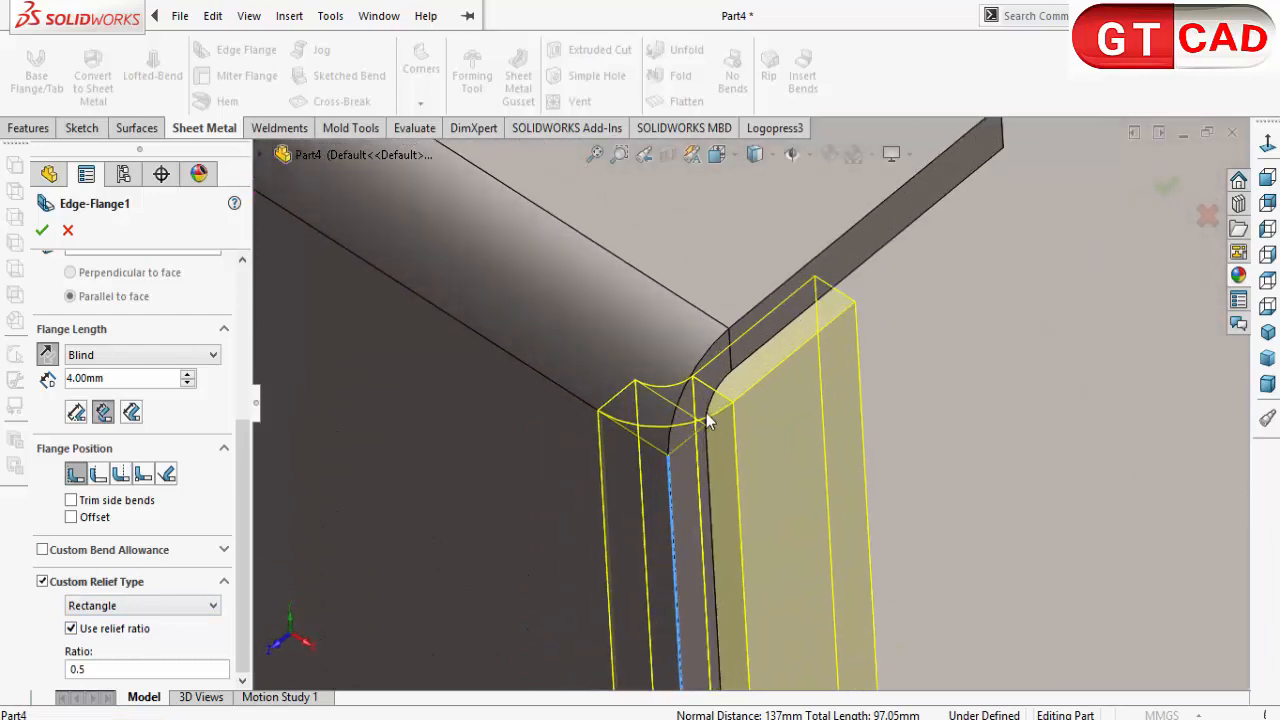
pyautogui.click(145, 608)
pyautogui.click(137, 624)
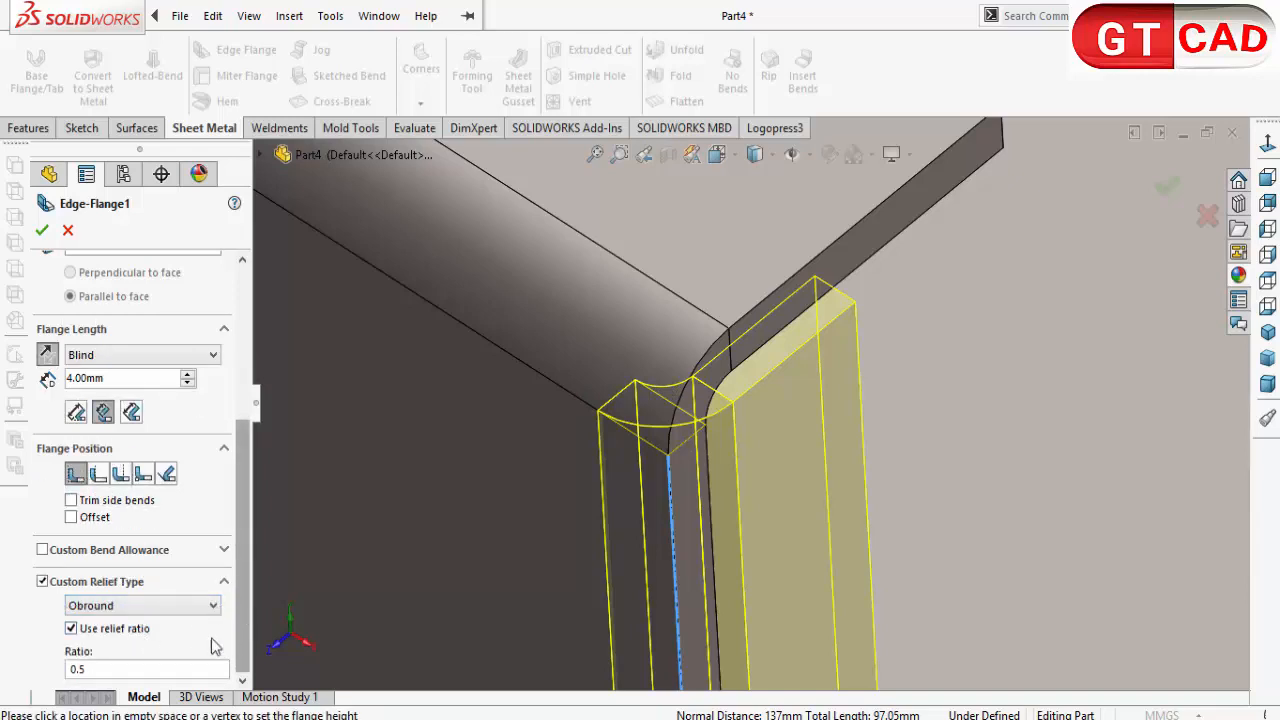
pyautogui.click(114, 629)
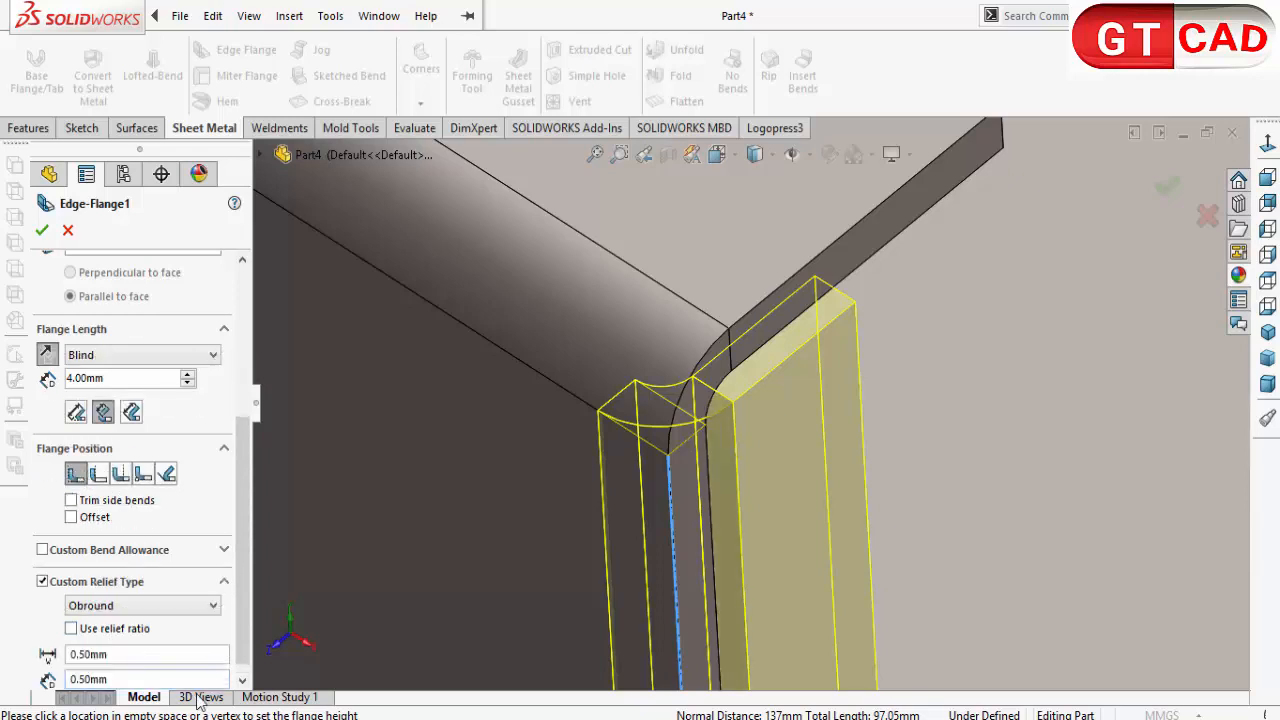
# Step: Set the obround relief width to 2 mm and depth to 0.2 mm, and accept the side-wall edge flanges
pyautogui.scroll(-1, 229, 647)
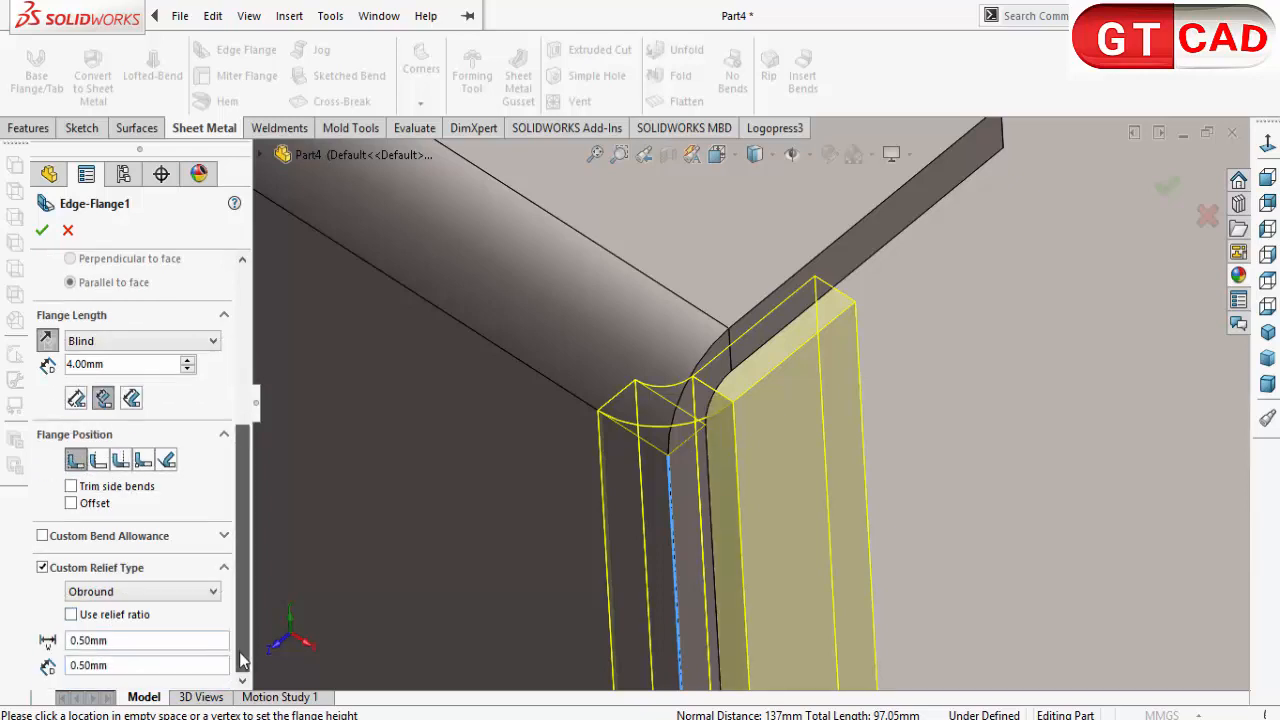
pyautogui.doubleClick(124, 641)
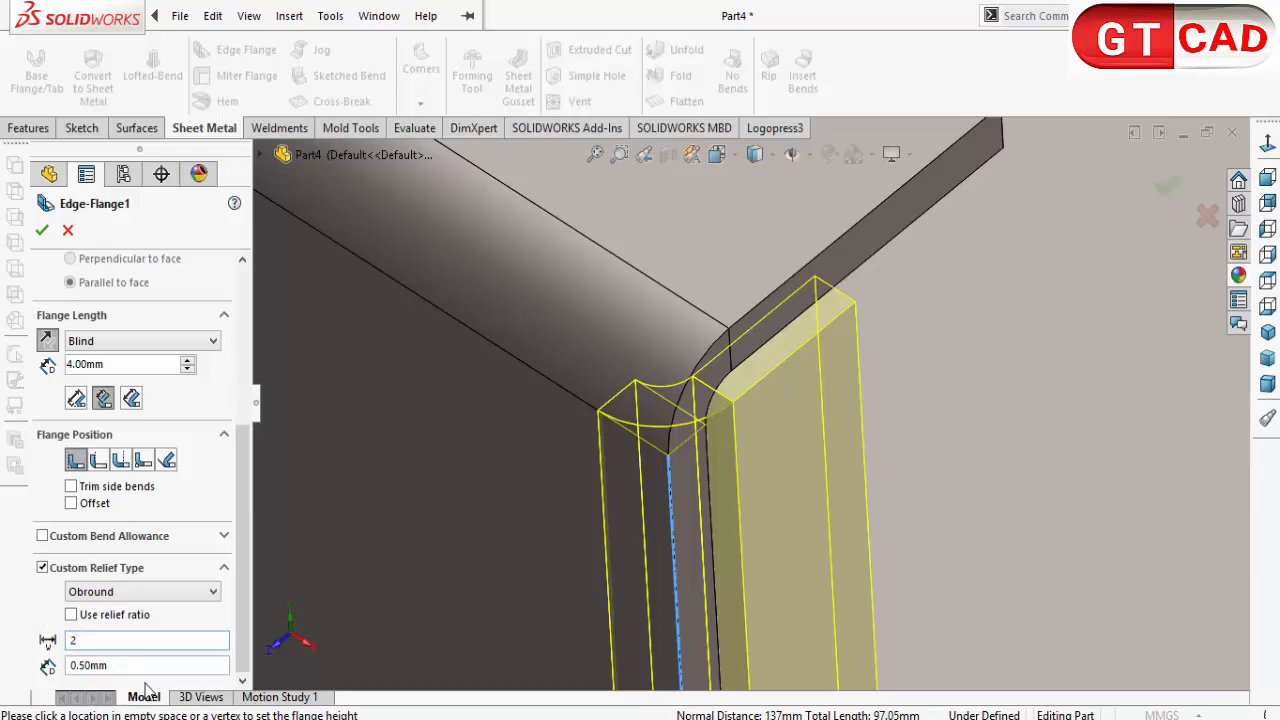
pyautogui.press('Return')
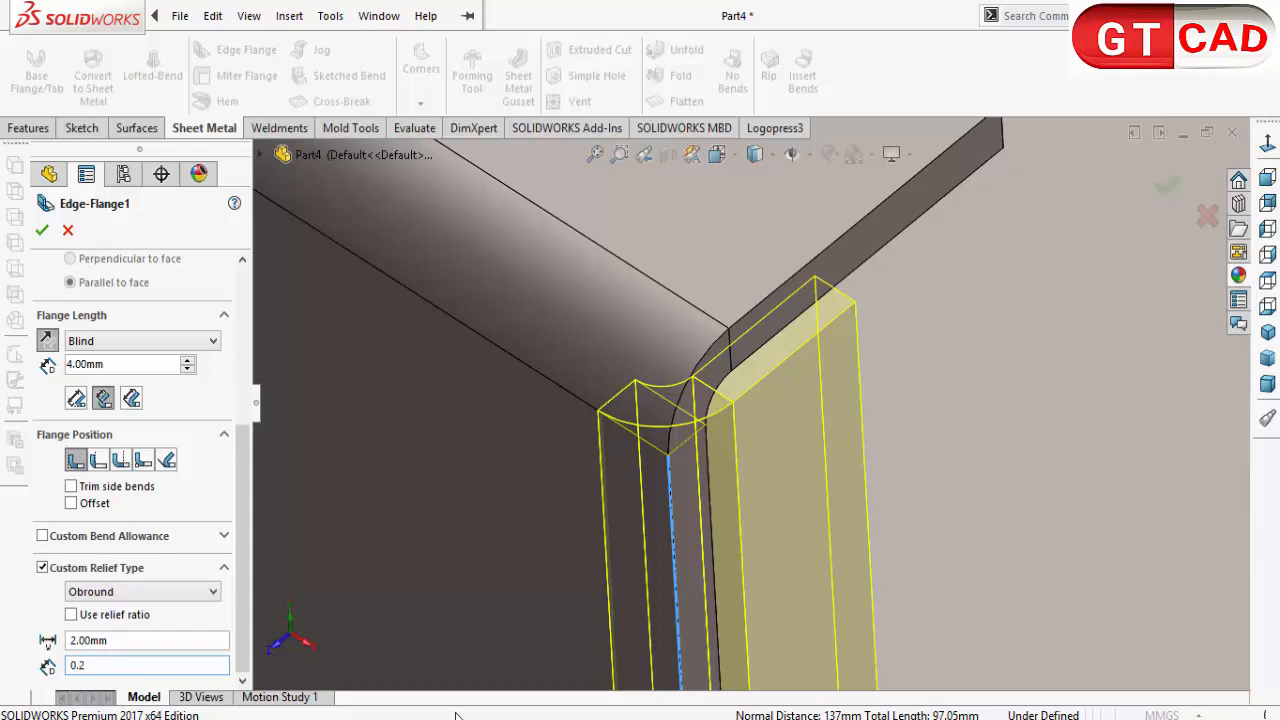
pyautogui.click(42, 231)
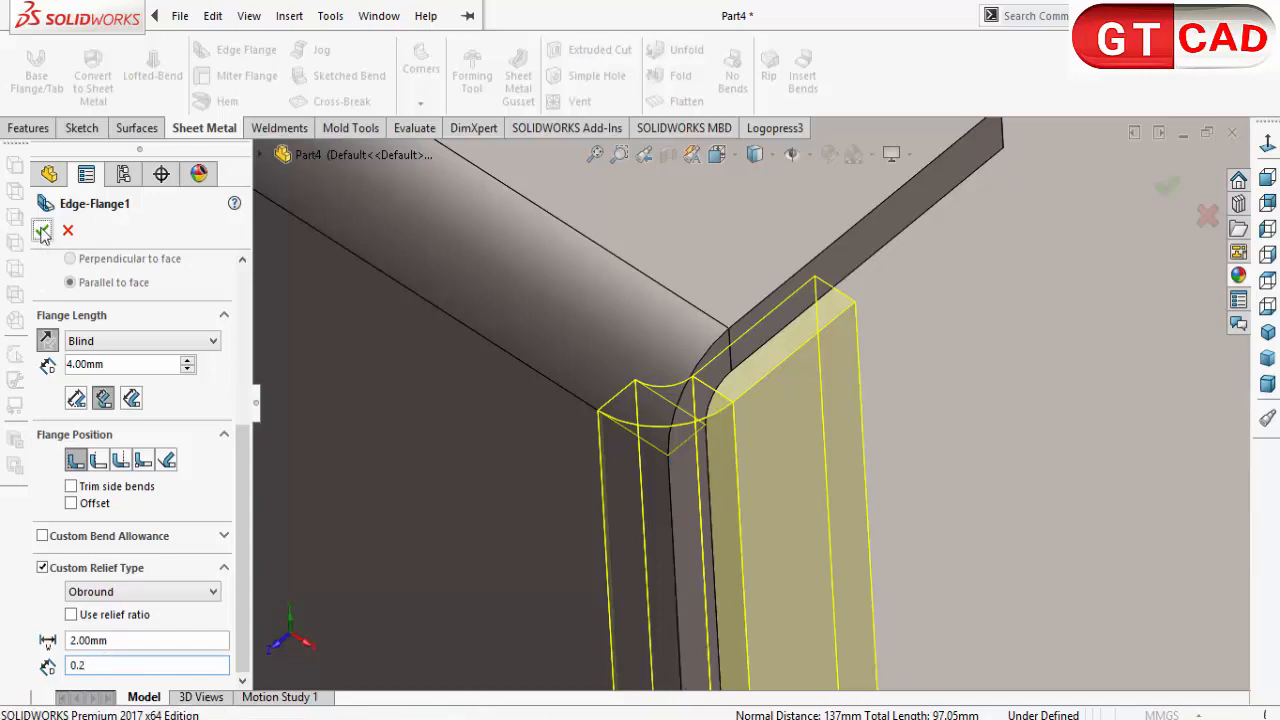
# Step: Start a second Edge Flange on the base's end edge at the channel's front opening, pointing upward
pyautogui.scroll(2, 758, 455)
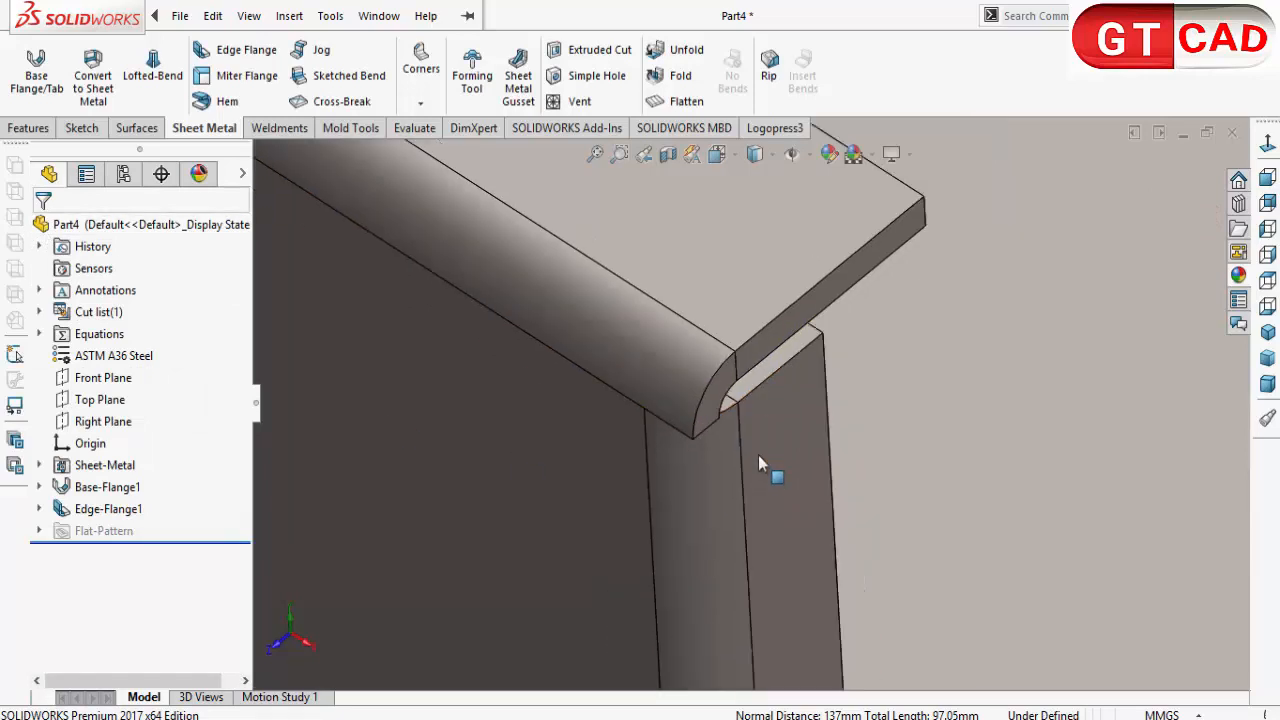
pyautogui.moveTo(758, 455); pyautogui.dragTo(732, 394, button='middle')
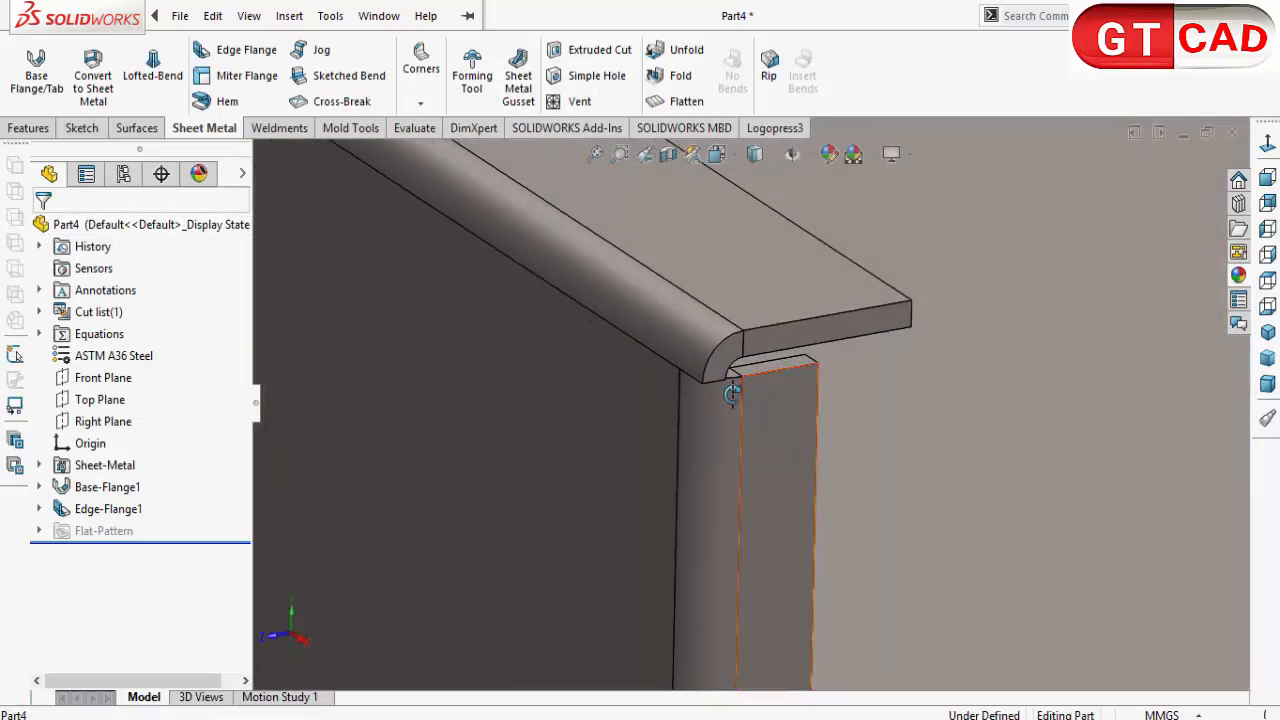
pyautogui.scroll(5, 735, 402)
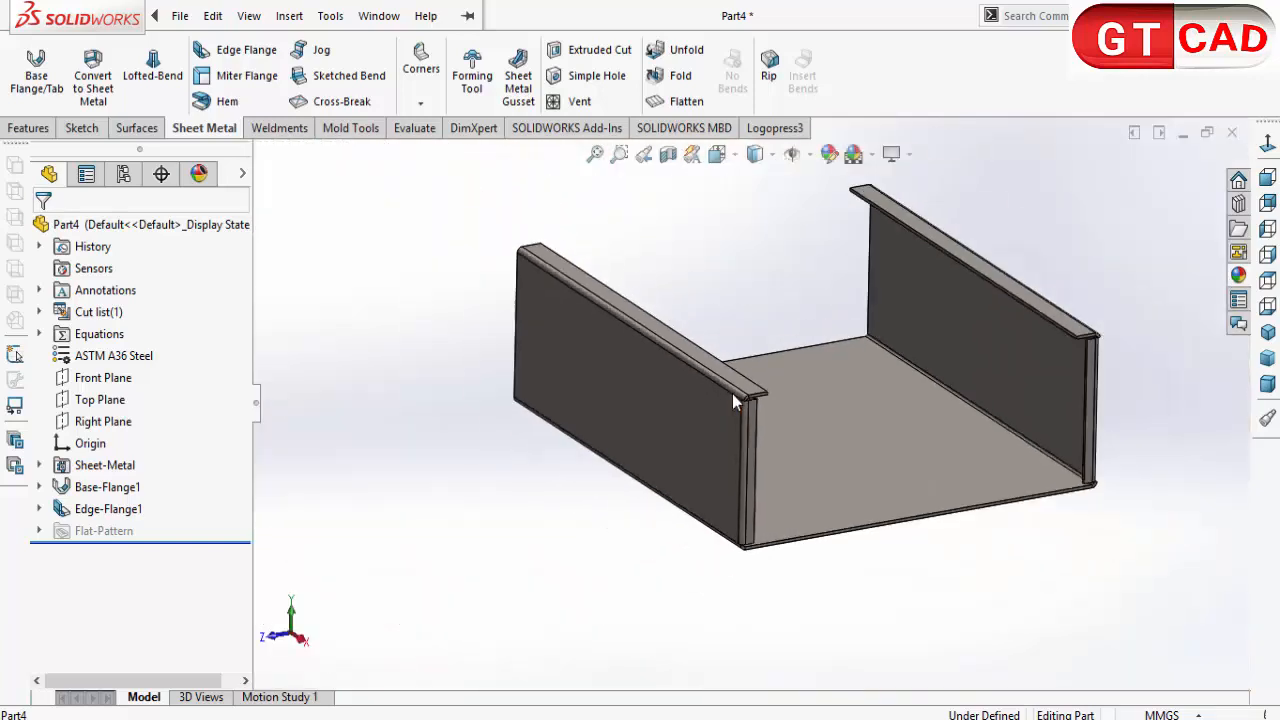
pyautogui.moveTo(735, 402); pyautogui.dragTo(843, 525, button='middle')
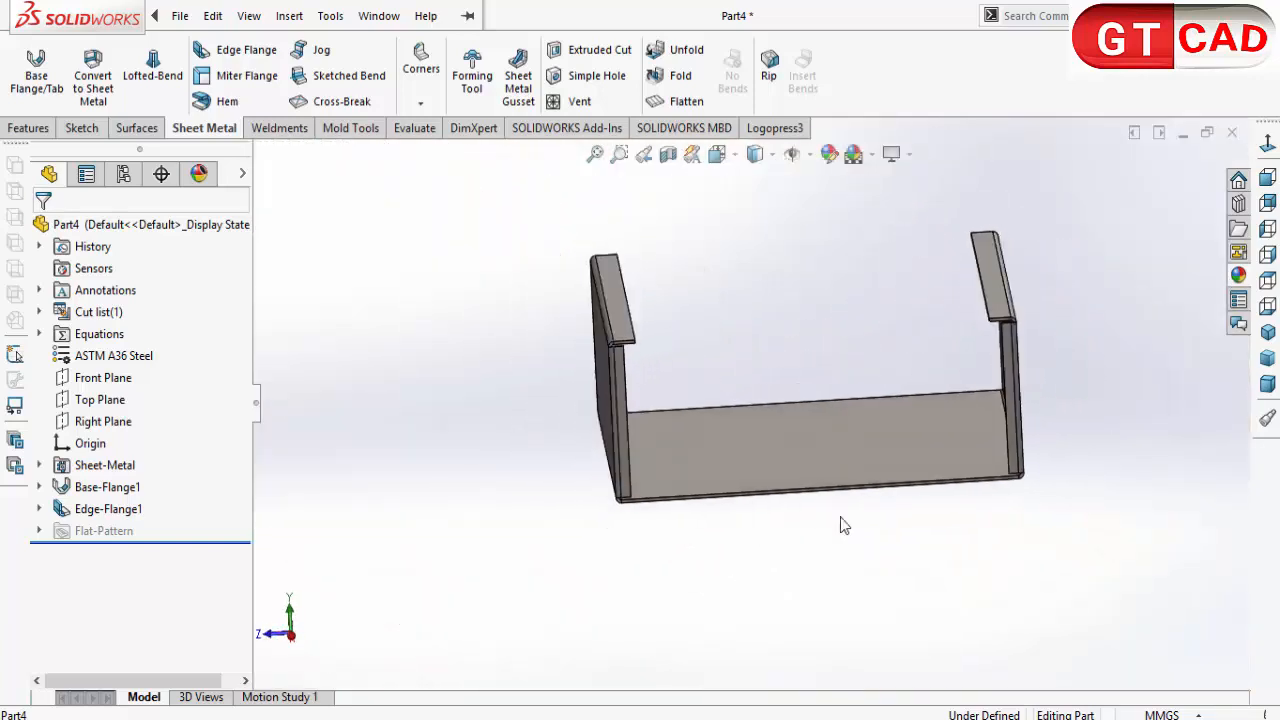
pyautogui.click(249, 15)
pyautogui.click(354, 468)
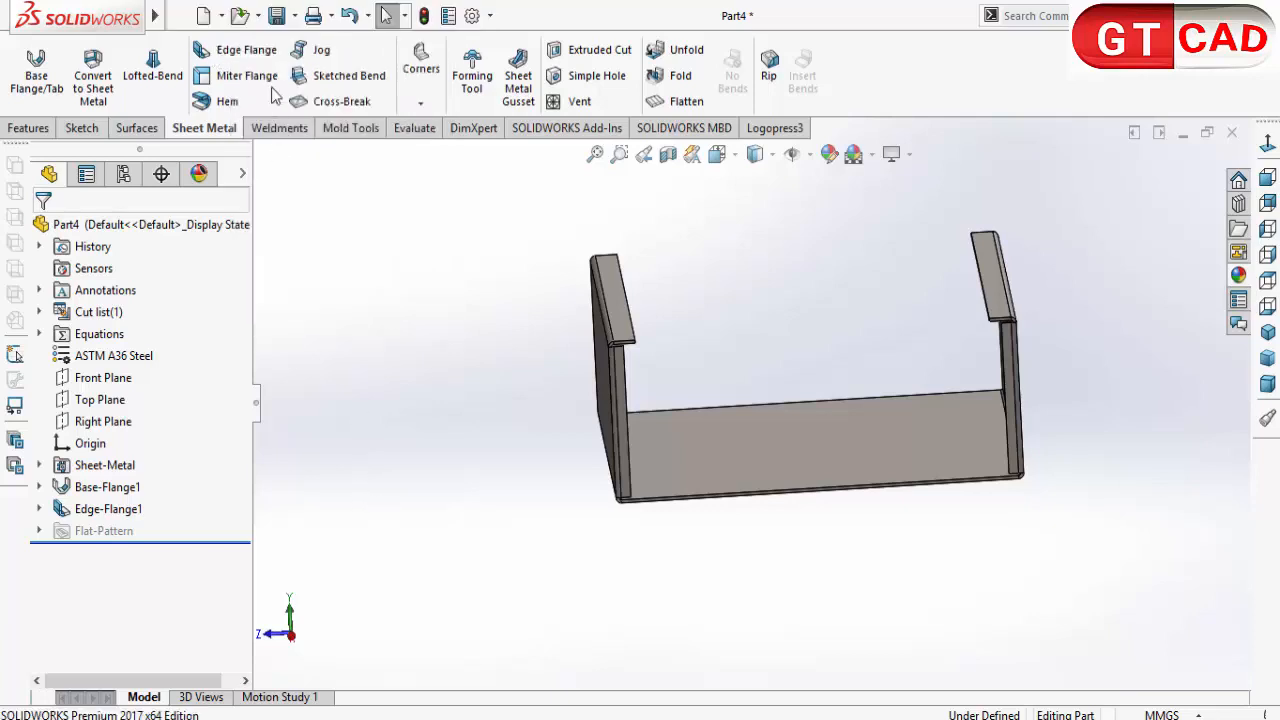
pyautogui.click(235, 50)
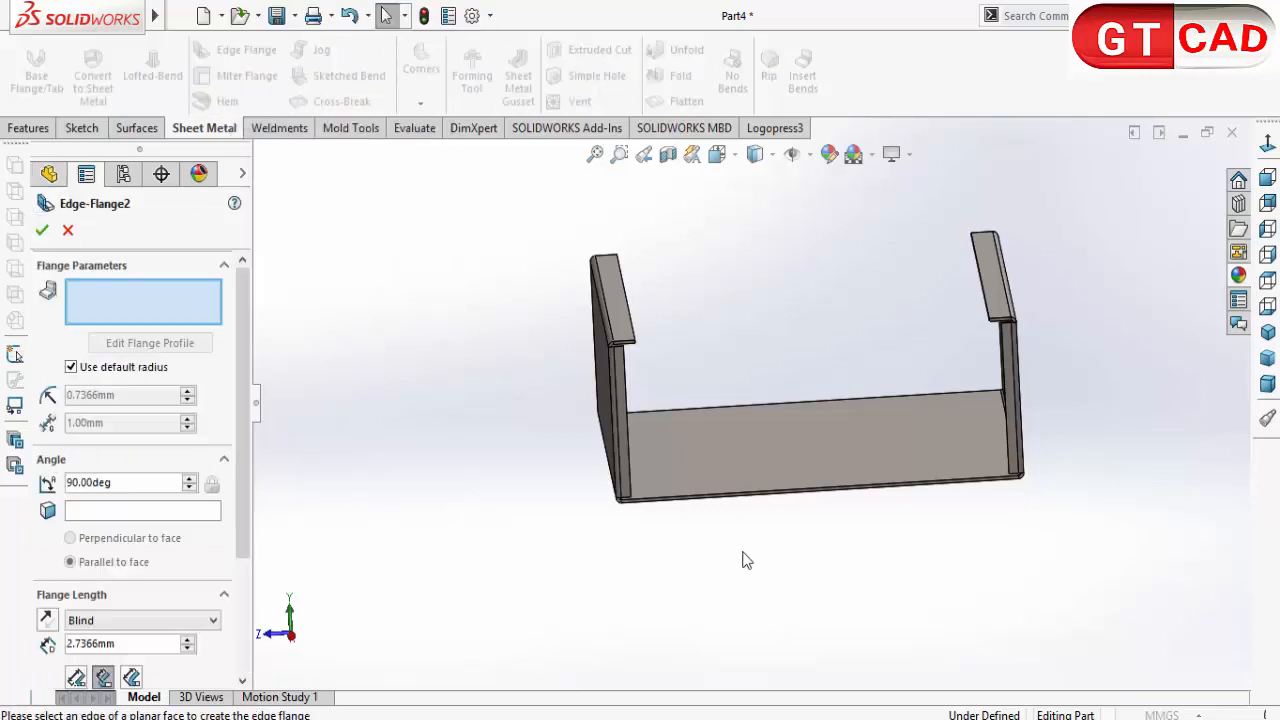
pyautogui.click(699, 498)
pyautogui.scroll(-3, 677, 500)
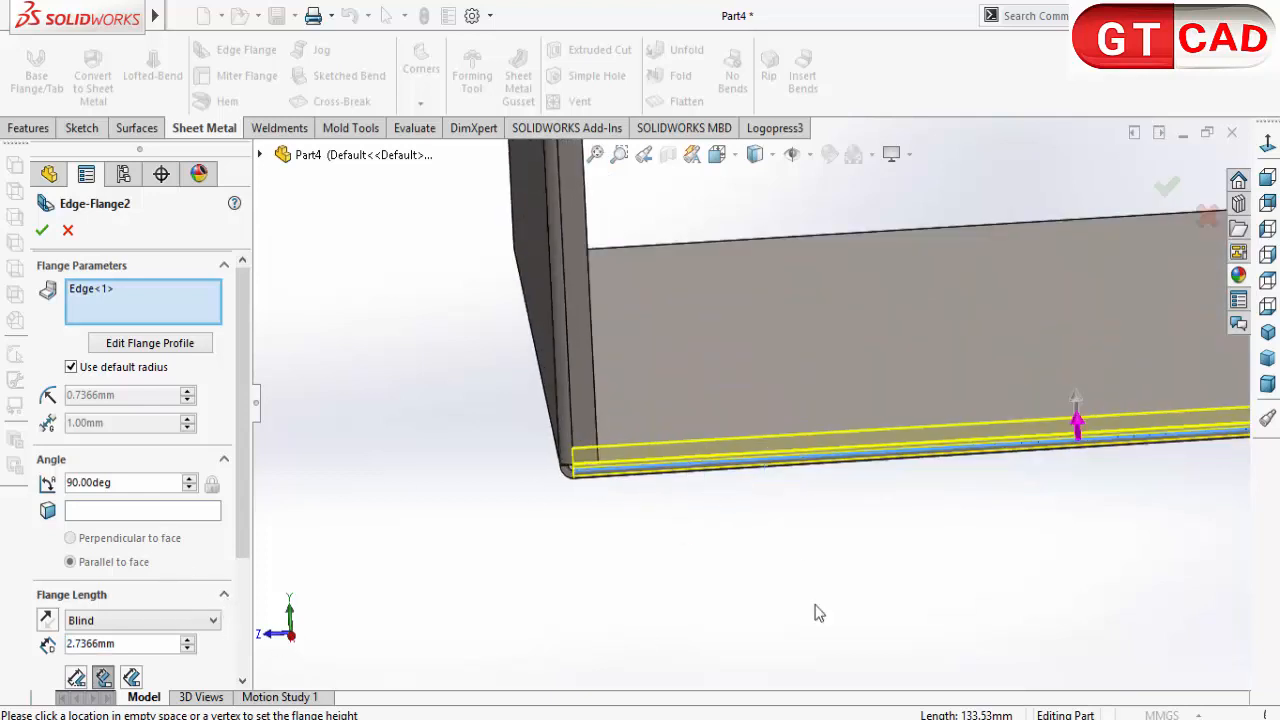
# Step: Set the base edge flange's length to 8 mm
pyautogui.moveTo(243, 515); pyautogui.dragTo(240, 632)
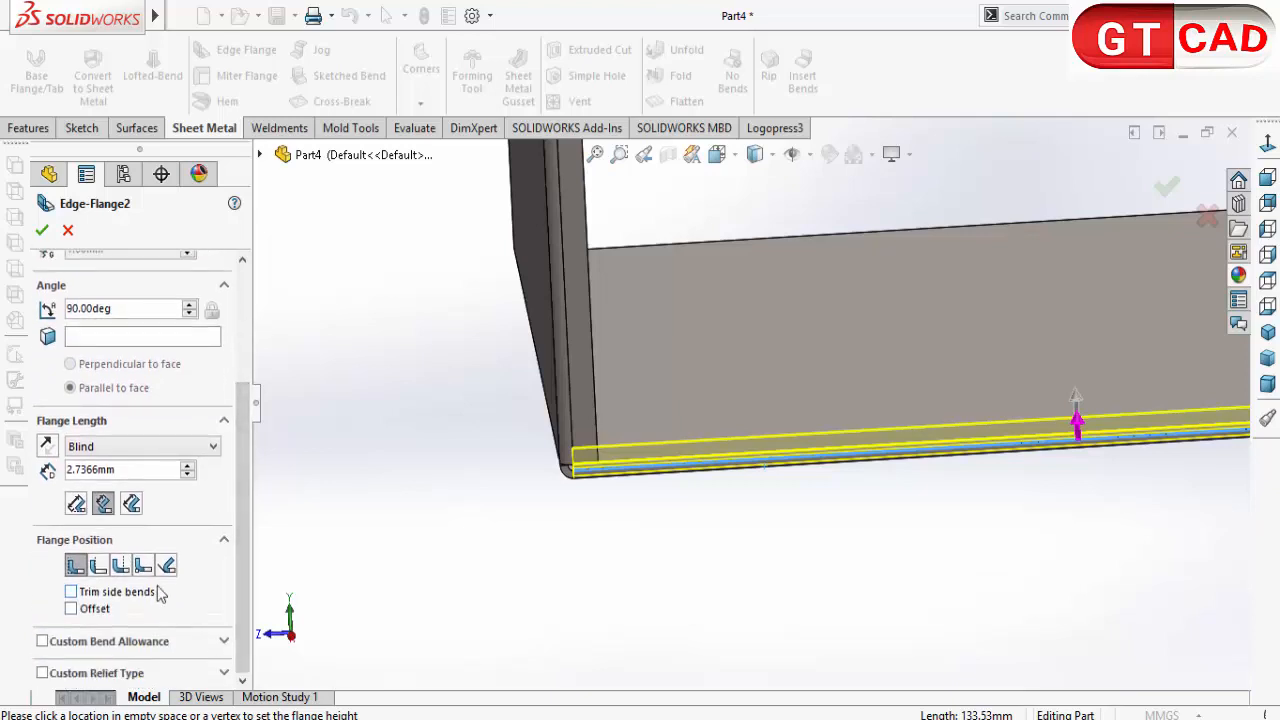
pyautogui.doubleClick(142, 470)
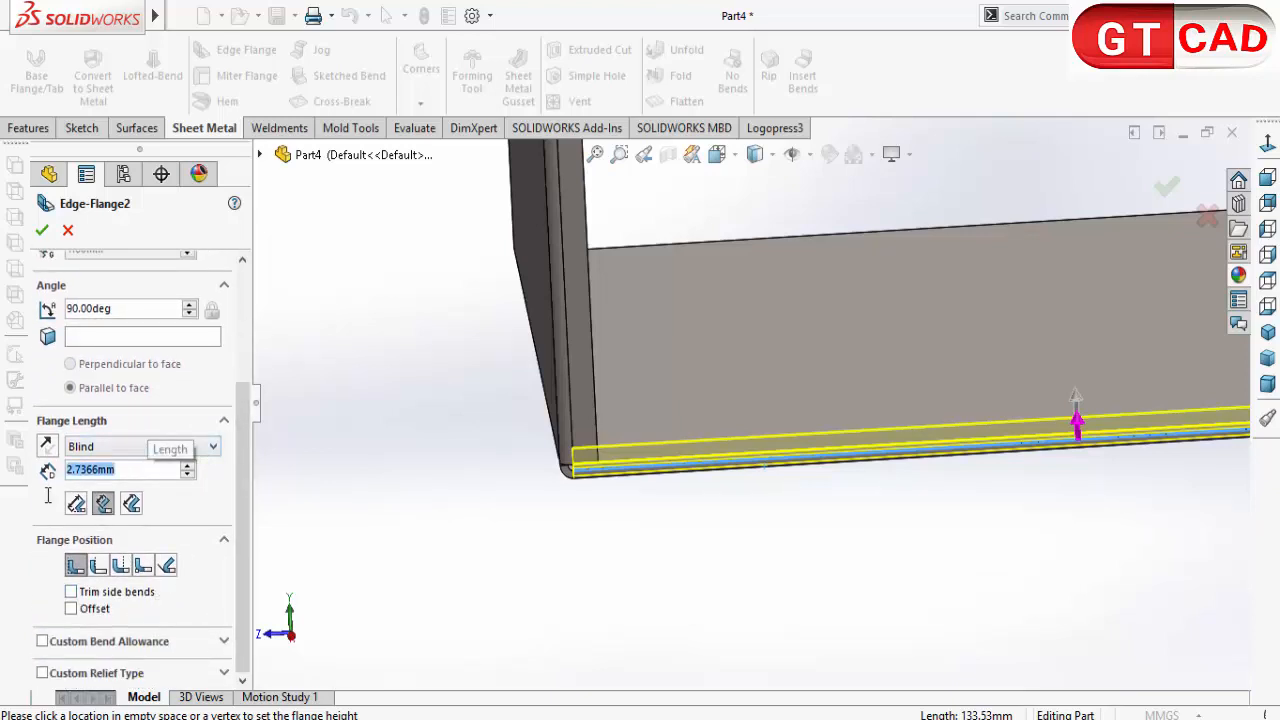
pyautogui.write('8')
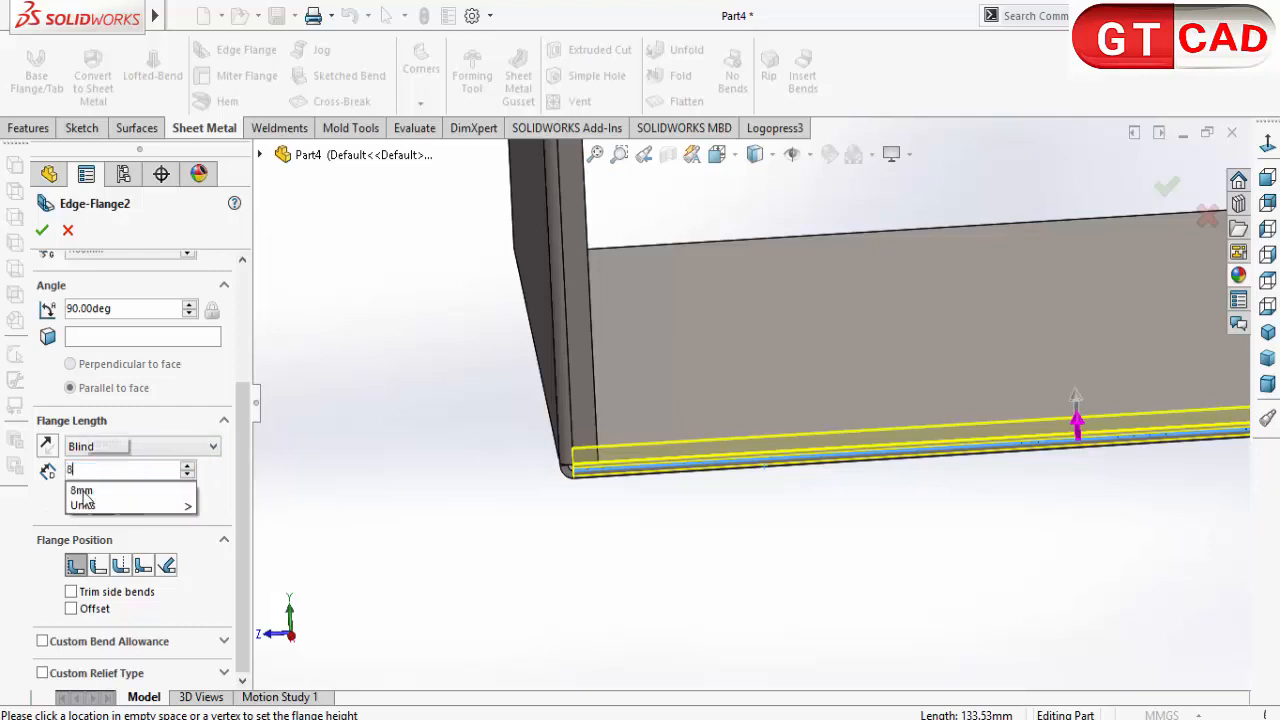
pyautogui.press('Return')
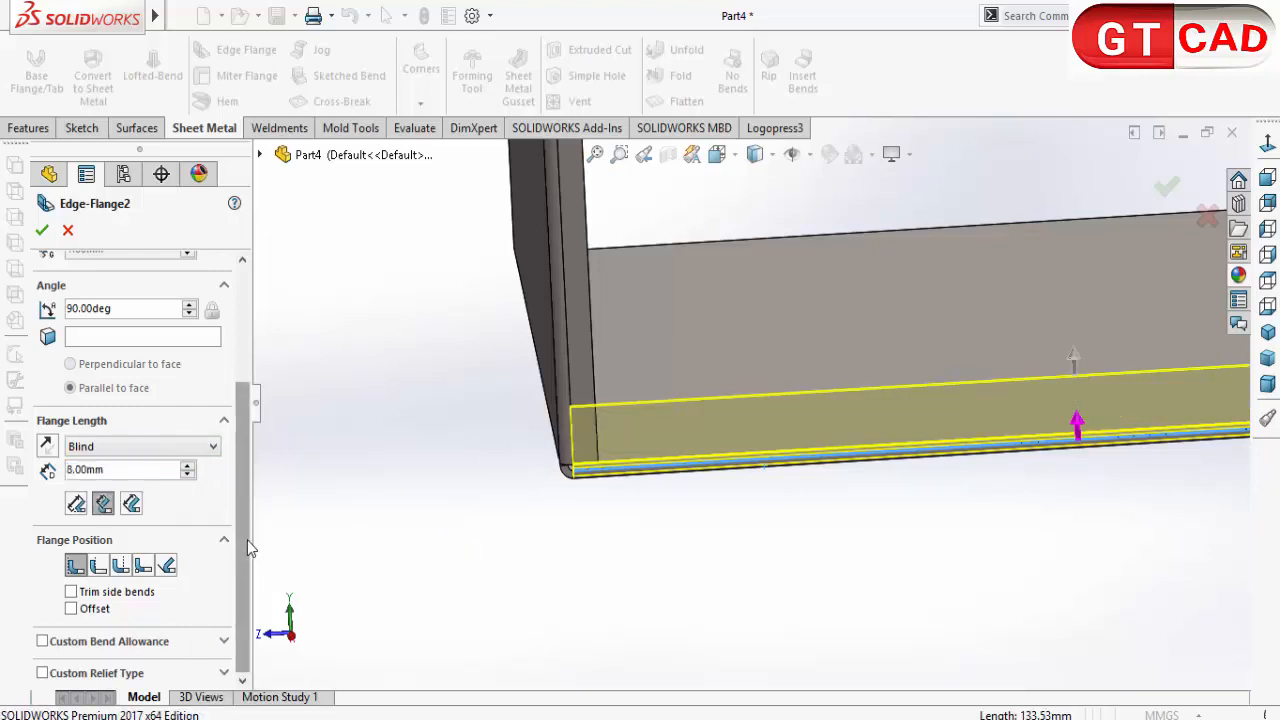
# Step: Set the base flange's position to Material Outside with a blind offset of 0.3 mm
pyautogui.click(99, 567)
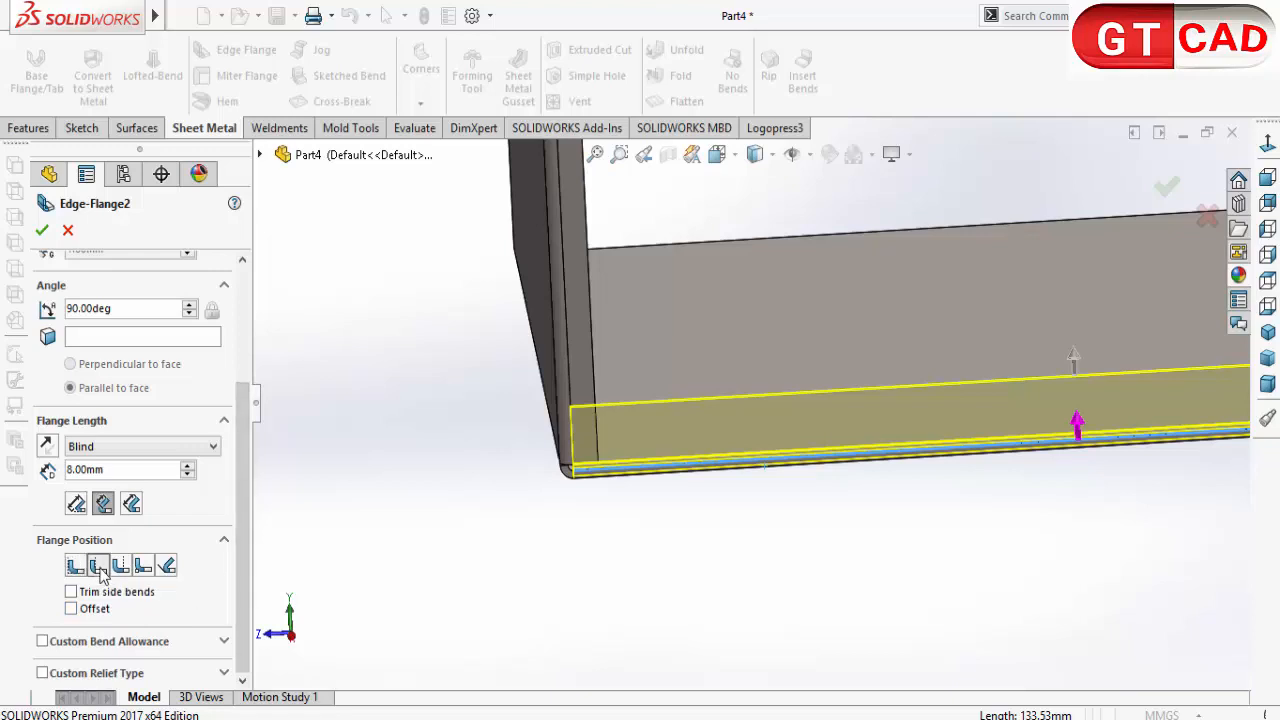
pyautogui.moveTo(627, 584); pyautogui.dragTo(757, 591, button='middle')
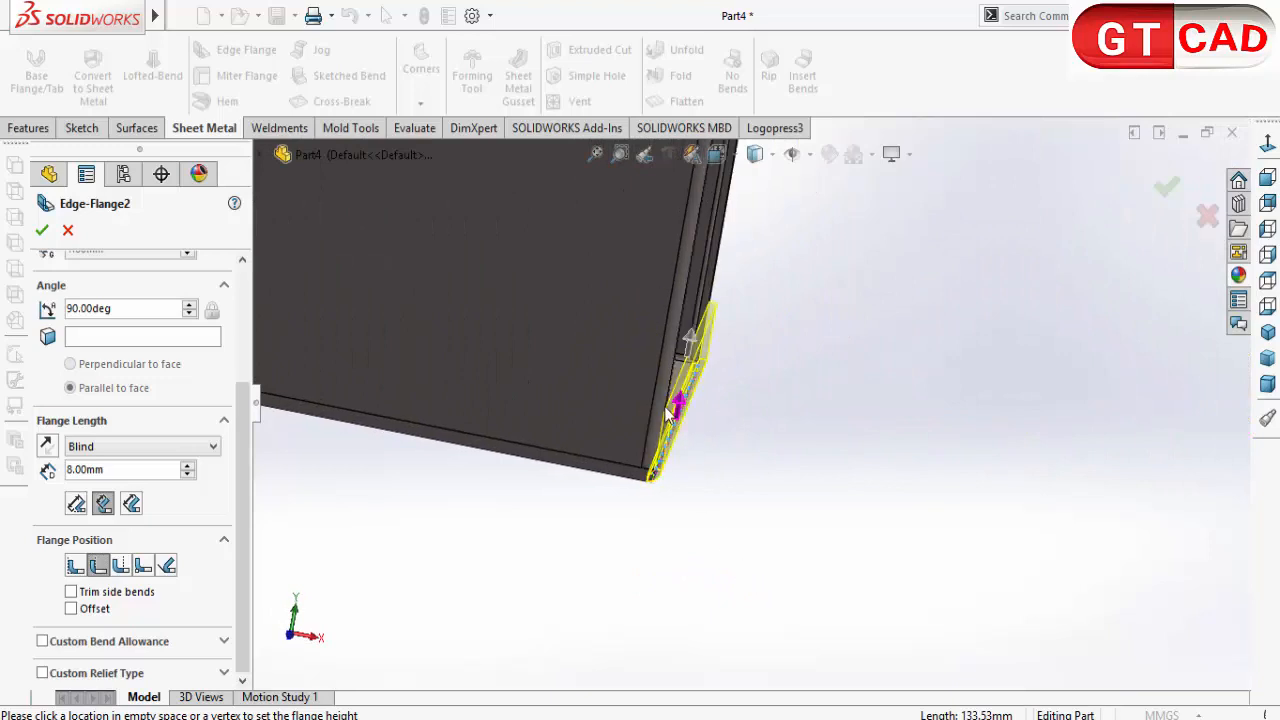
pyautogui.moveTo(683, 455); pyautogui.dragTo(617, 585, button='middle')
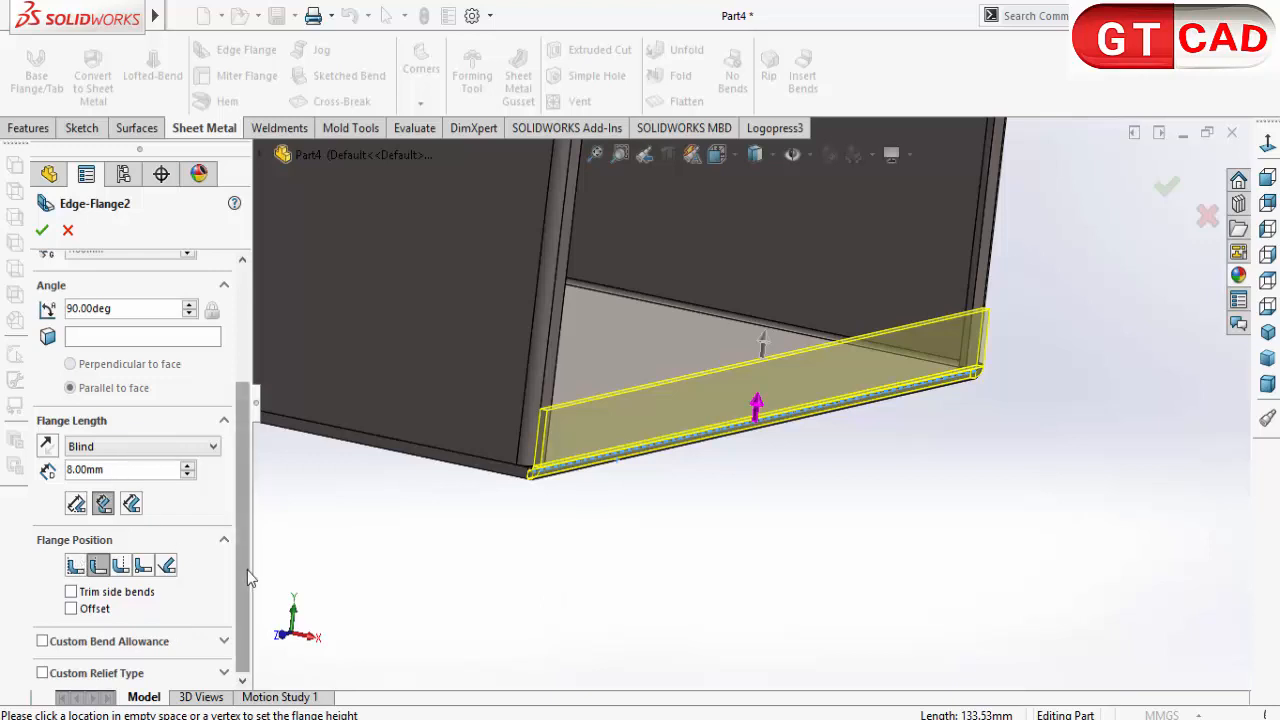
pyautogui.click(224, 642)
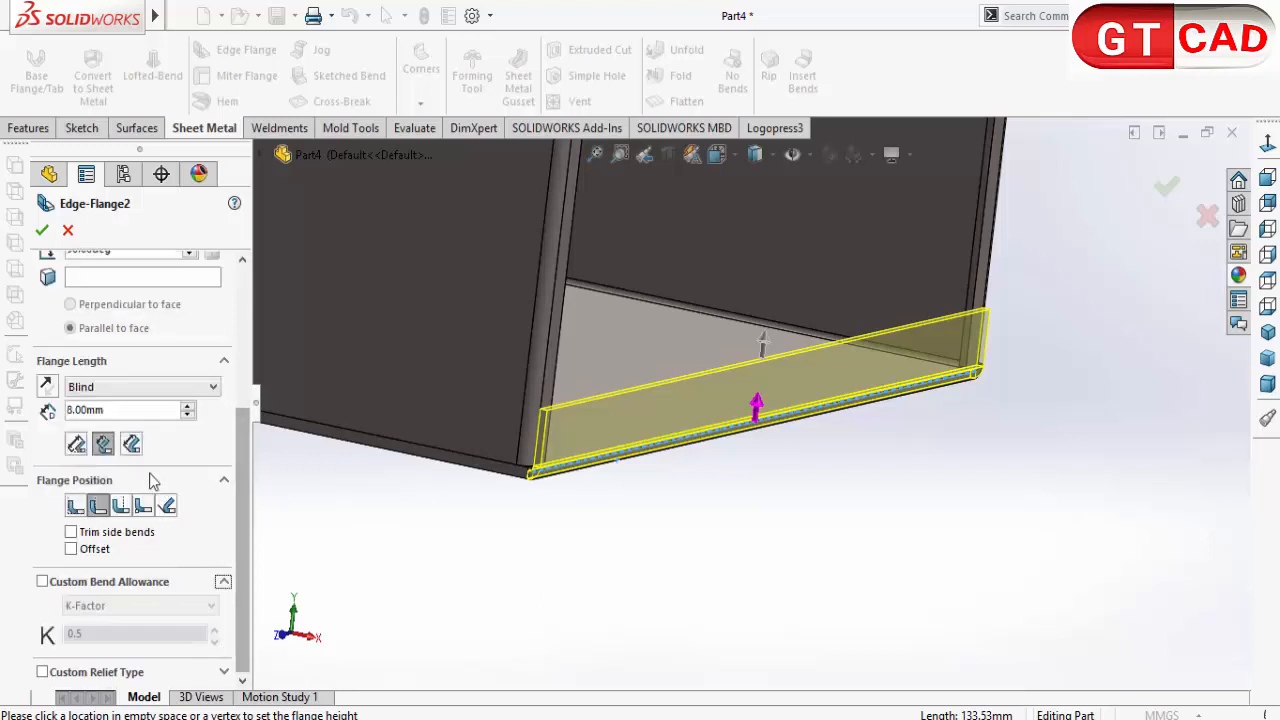
pyautogui.moveTo(122, 410); pyautogui.dragTo(85, 418)
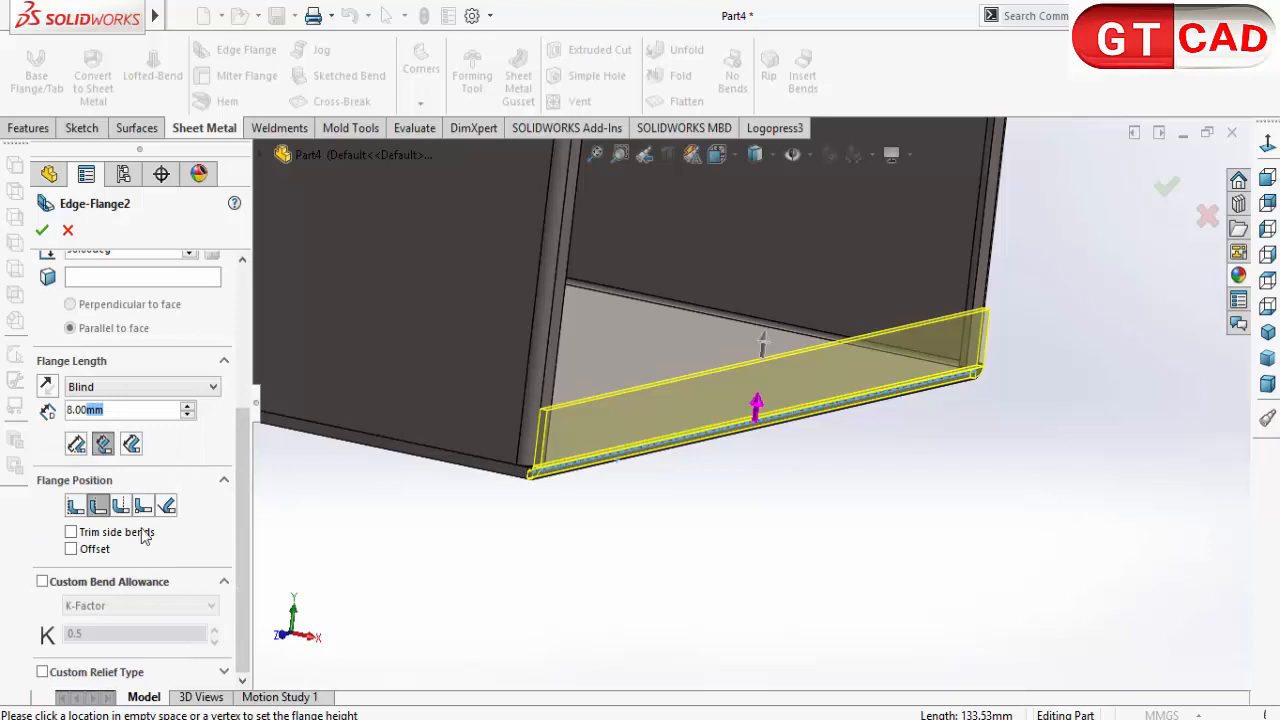
pyautogui.click(103, 550)
pyautogui.moveTo(134, 601); pyautogui.dragTo(57, 620)
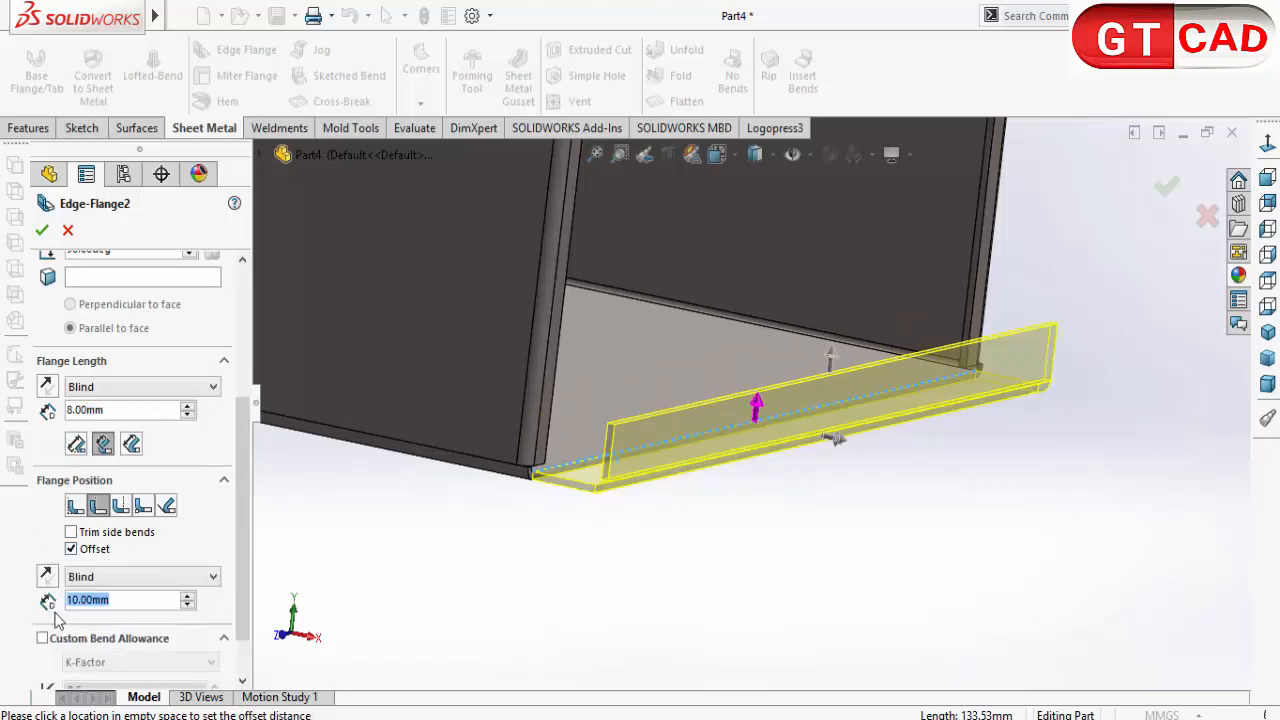
pyautogui.write('0.3')
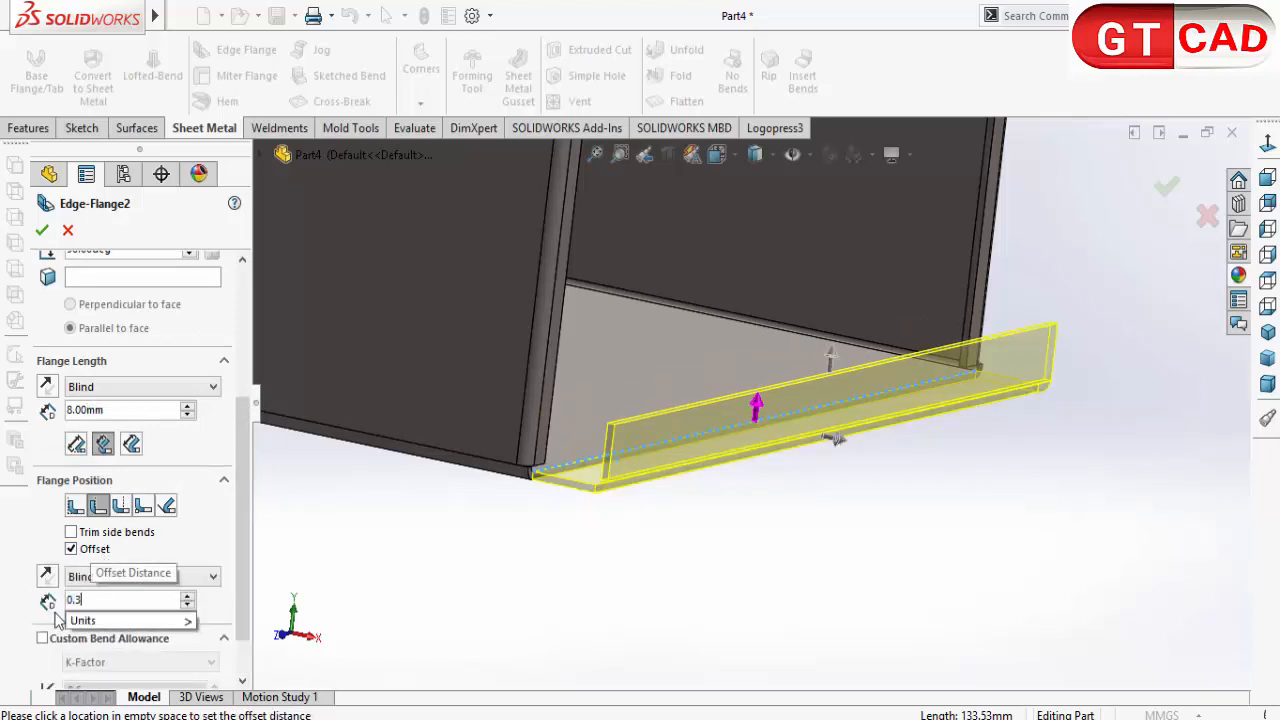
pyautogui.press('Return')
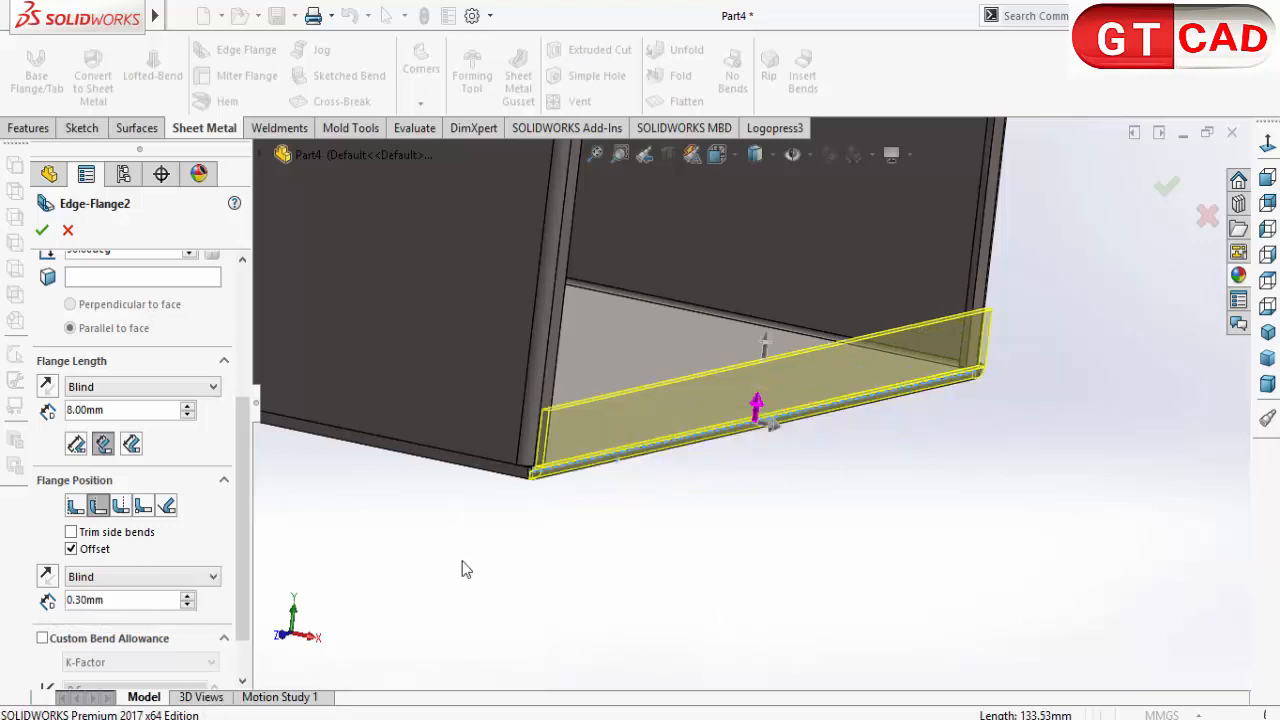
# Step: Check the gap between the base flange and the side-wall flanges, and accept the edge flange
pyautogui.moveTo(462, 562); pyautogui.dragTo(520, 540, button='middle')
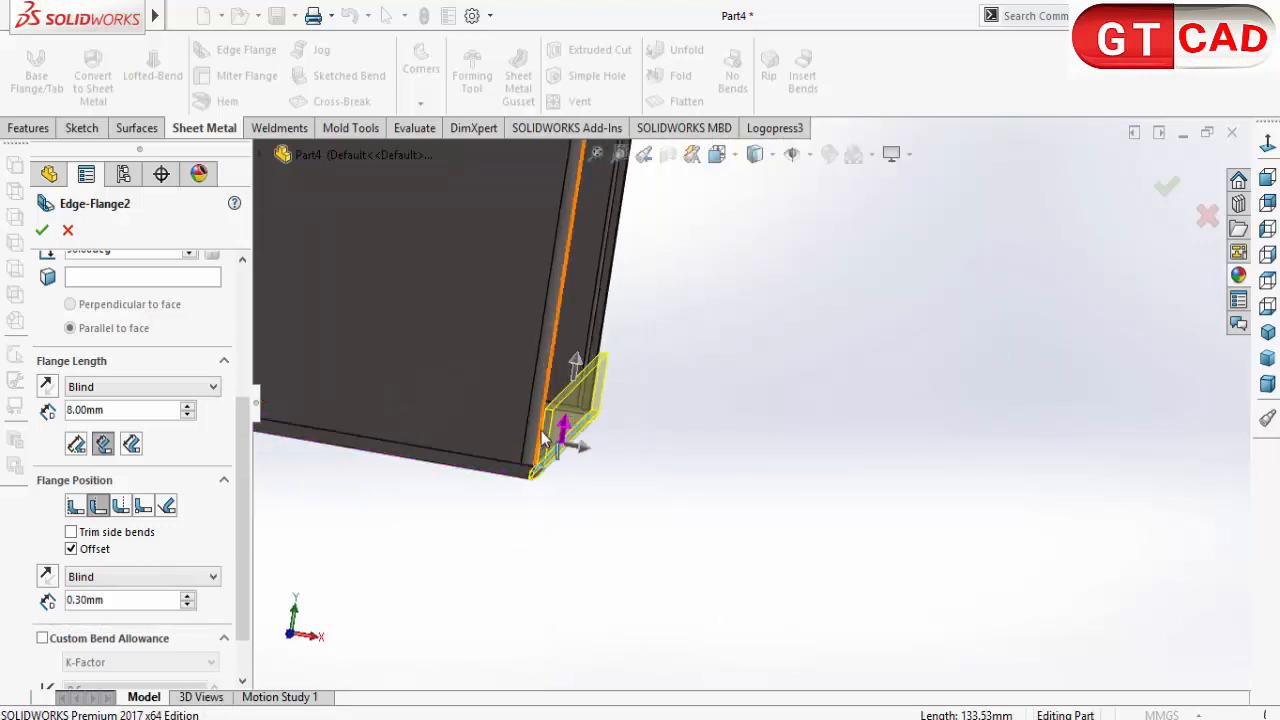
pyautogui.scroll(-6, 692, 387)
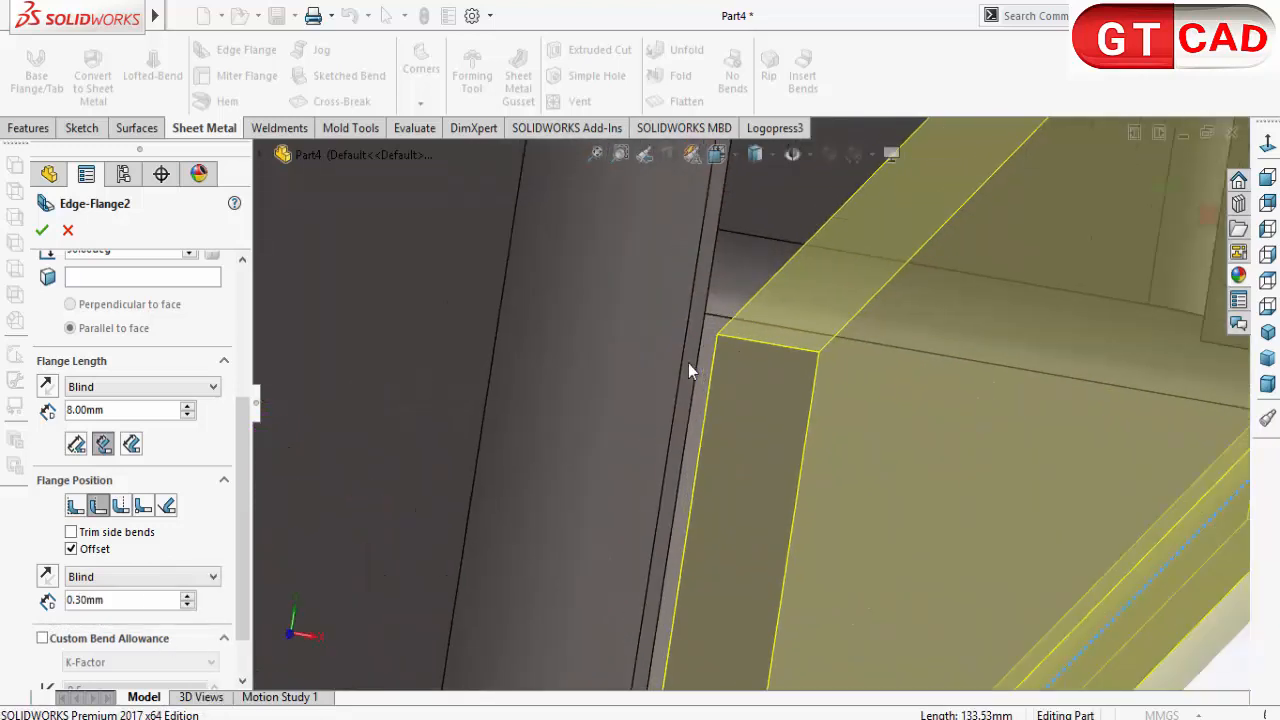
pyautogui.scroll(8, 688, 370)
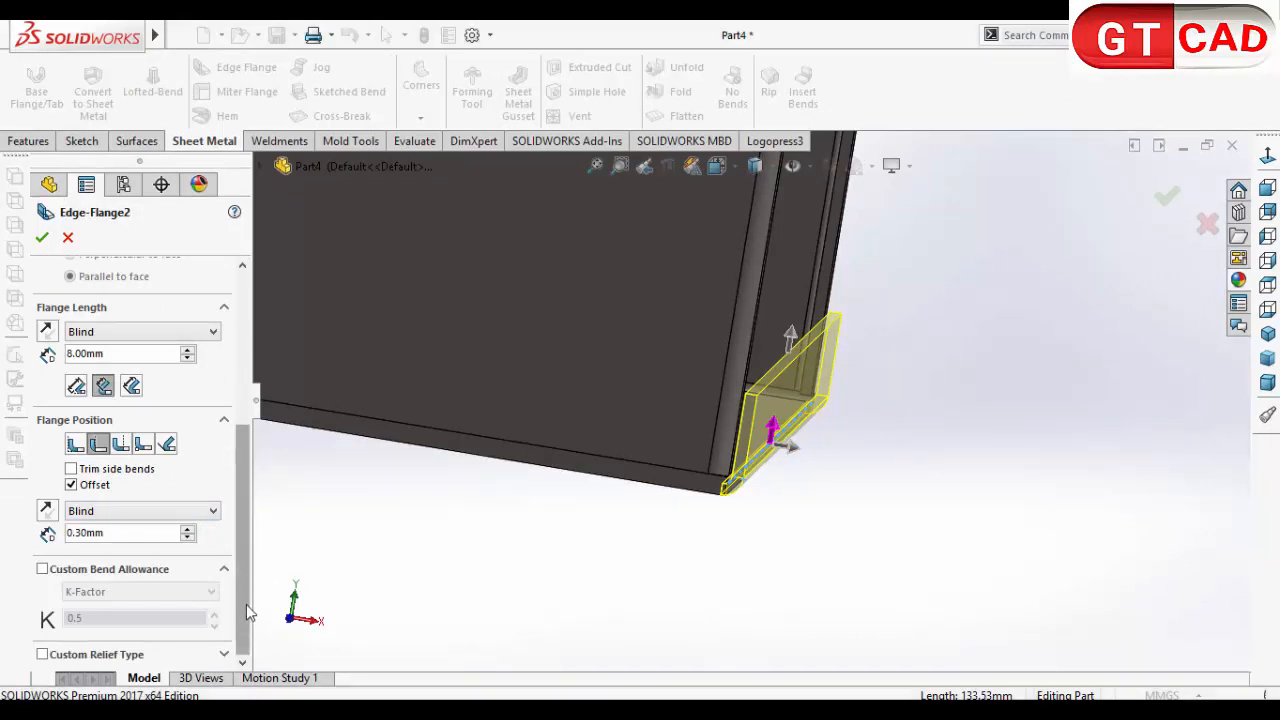
pyautogui.moveTo(246, 598); pyautogui.dragTo(239, 447)
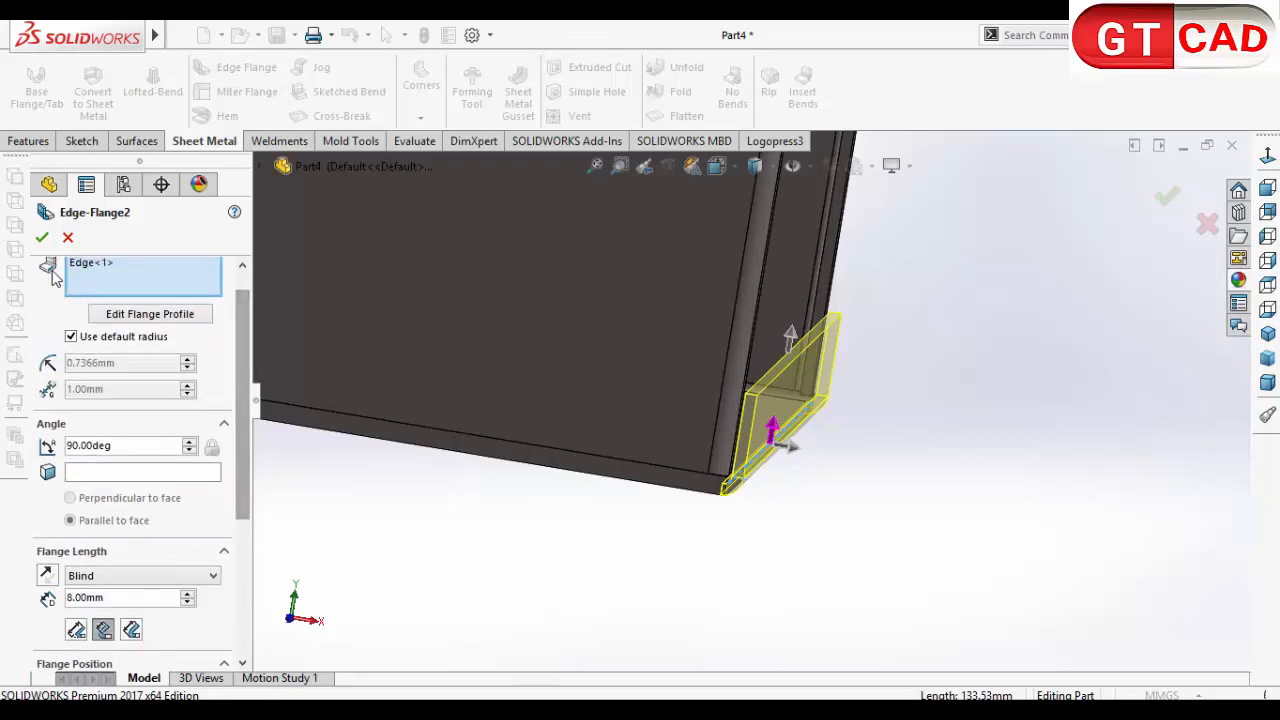
pyautogui.scroll(6, 702, 540)
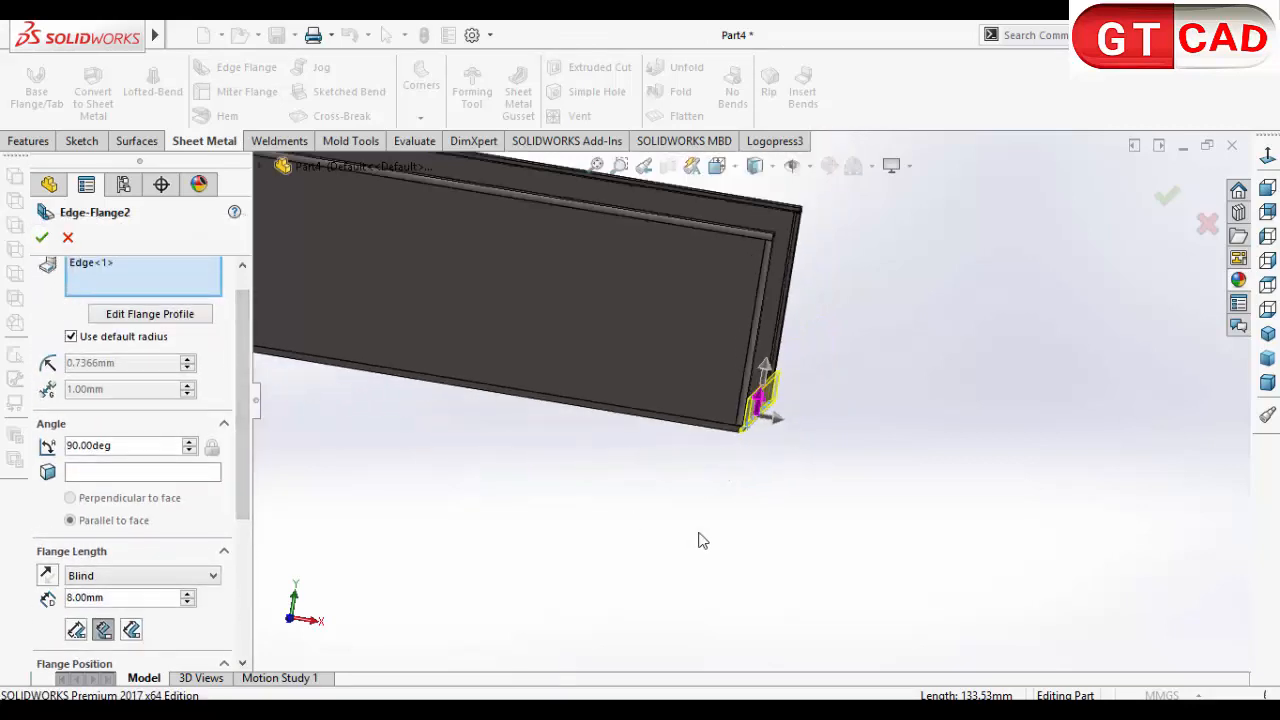
pyautogui.click(41, 237)
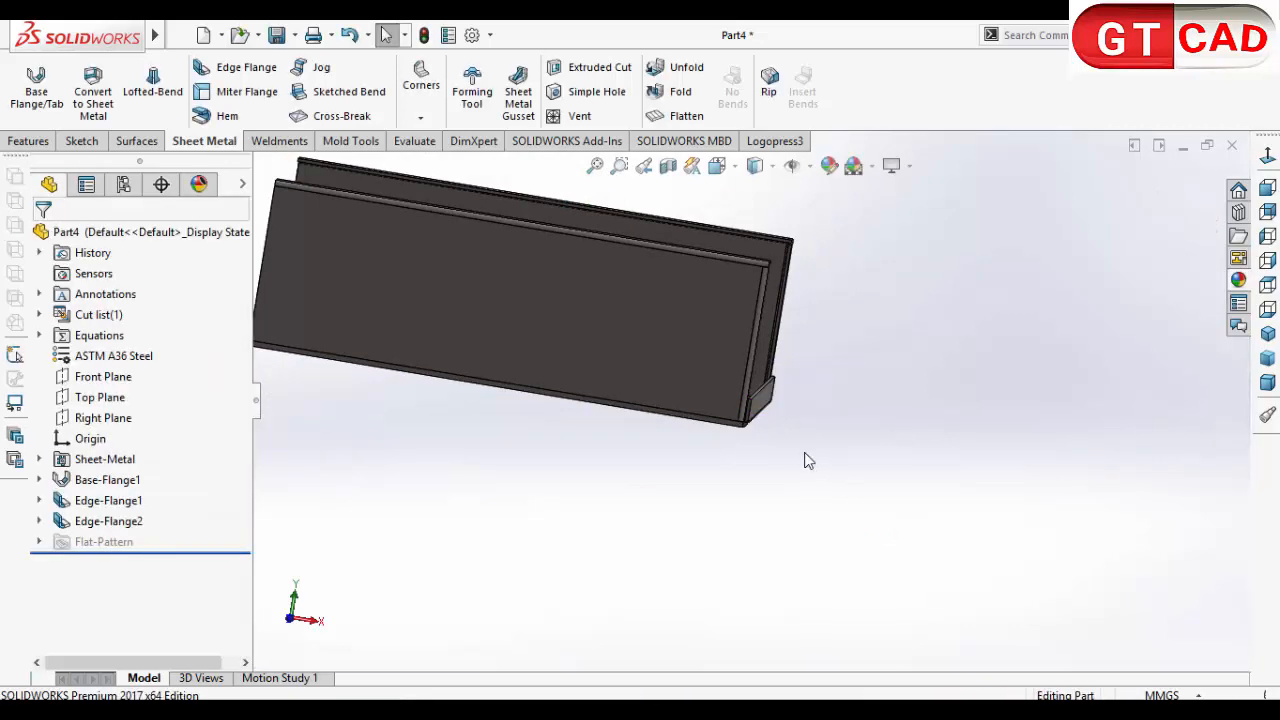
# Step: Edit the base edge flange to add the end edge at the base's opposite end, and accept it
pyautogui.moveTo(806, 457); pyautogui.dragTo(723, 531, button='middle')
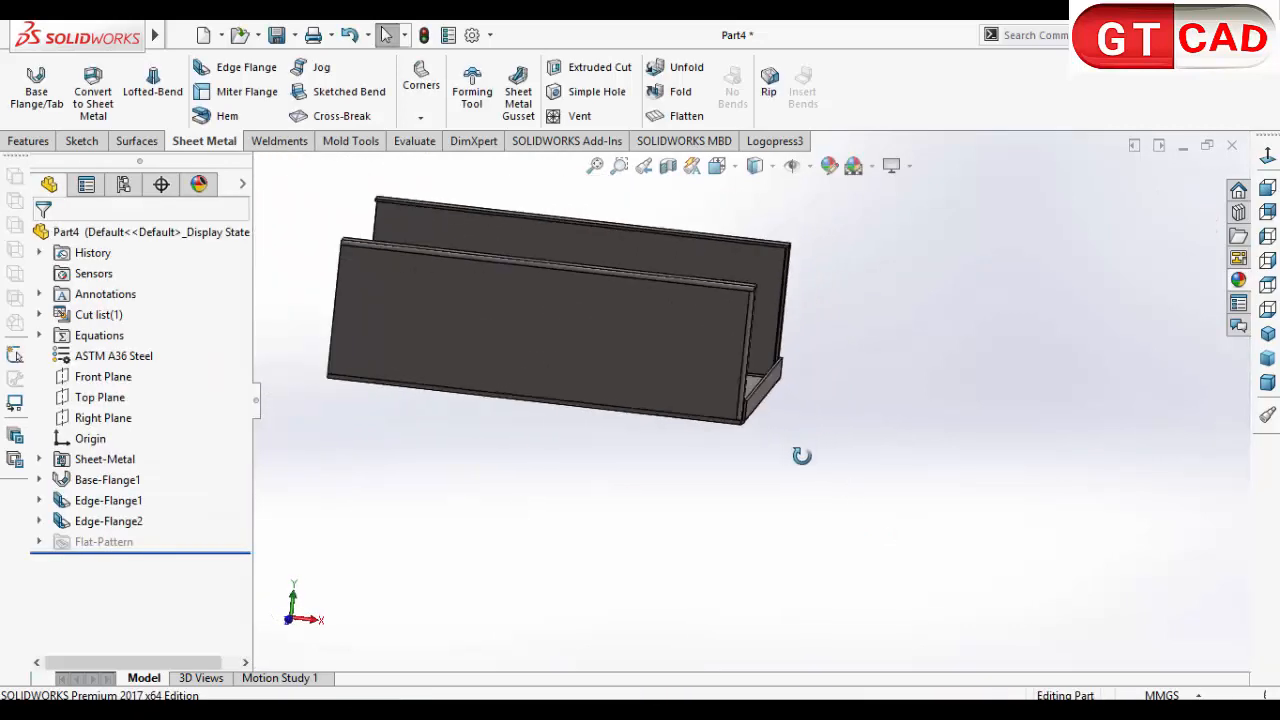
pyautogui.click(110, 521)
pyautogui.click(151, 474)
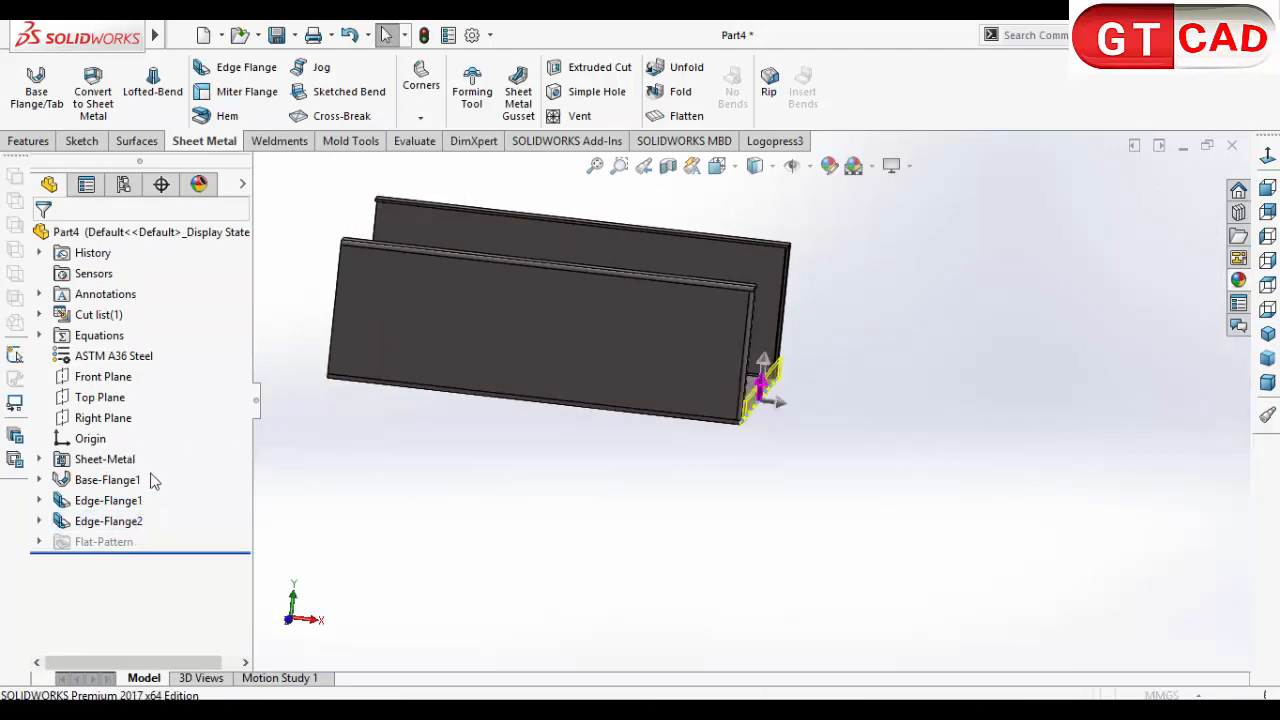
pyautogui.scroll(-1, 777, 412)
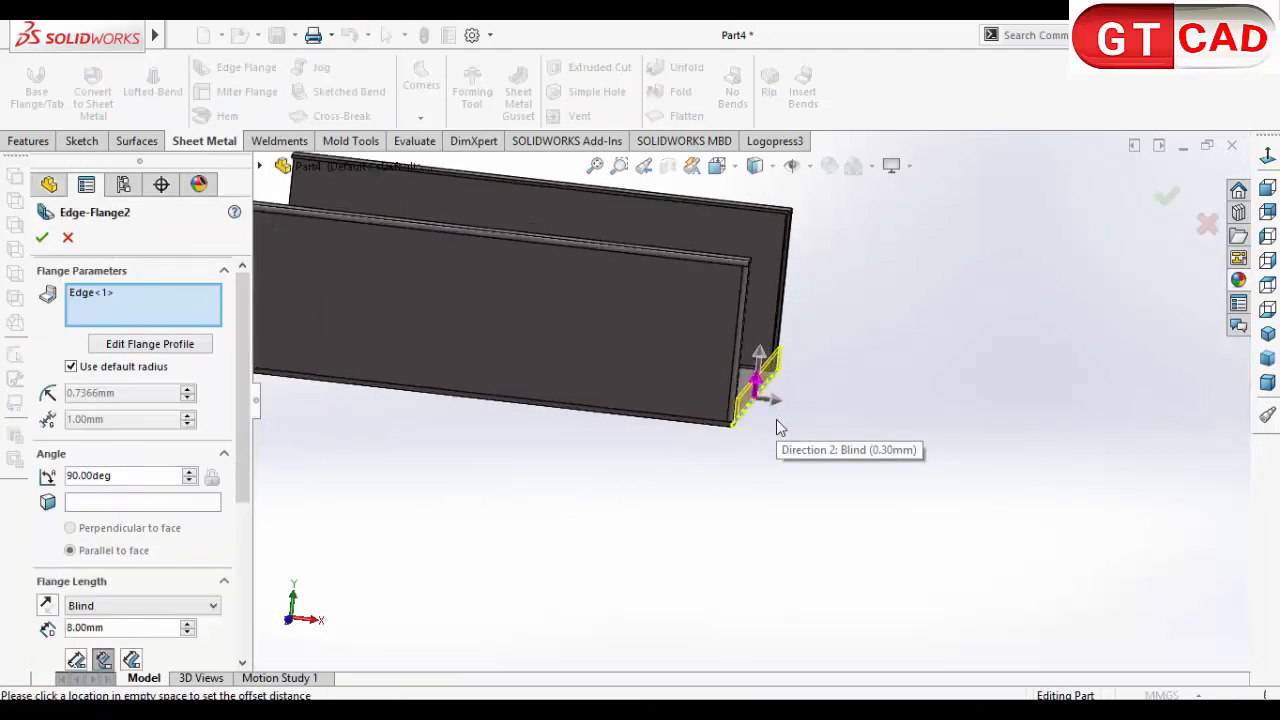
pyautogui.moveTo(406, 486); pyautogui.dragTo(505, 461, button='middle')
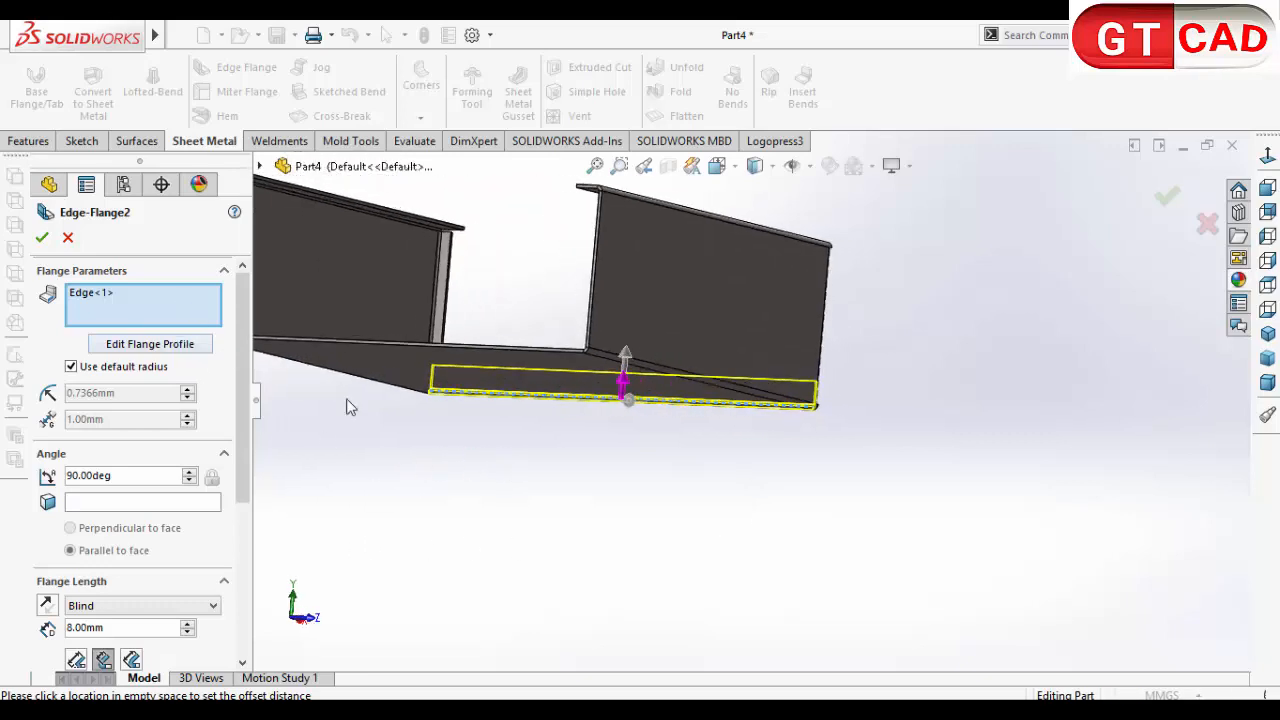
pyautogui.moveTo(470, 504); pyautogui.dragTo(410, 532, button='middle')
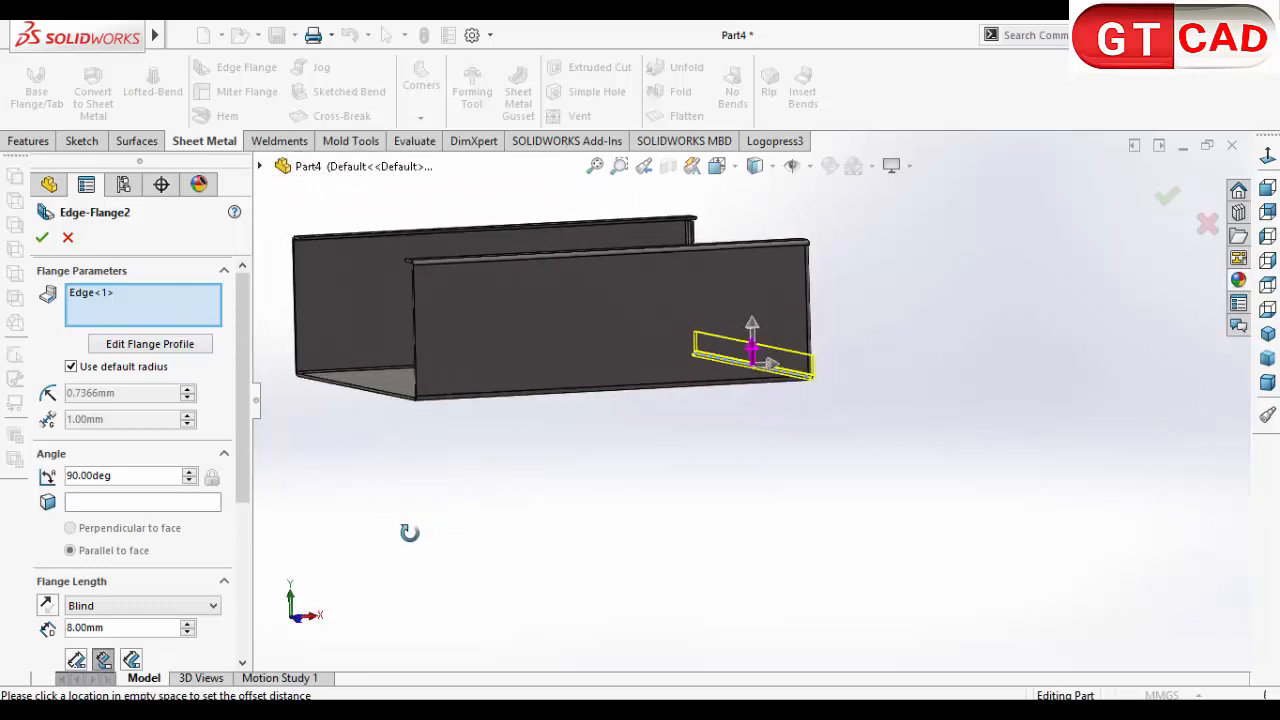
pyautogui.scroll(-6, 330, 352)
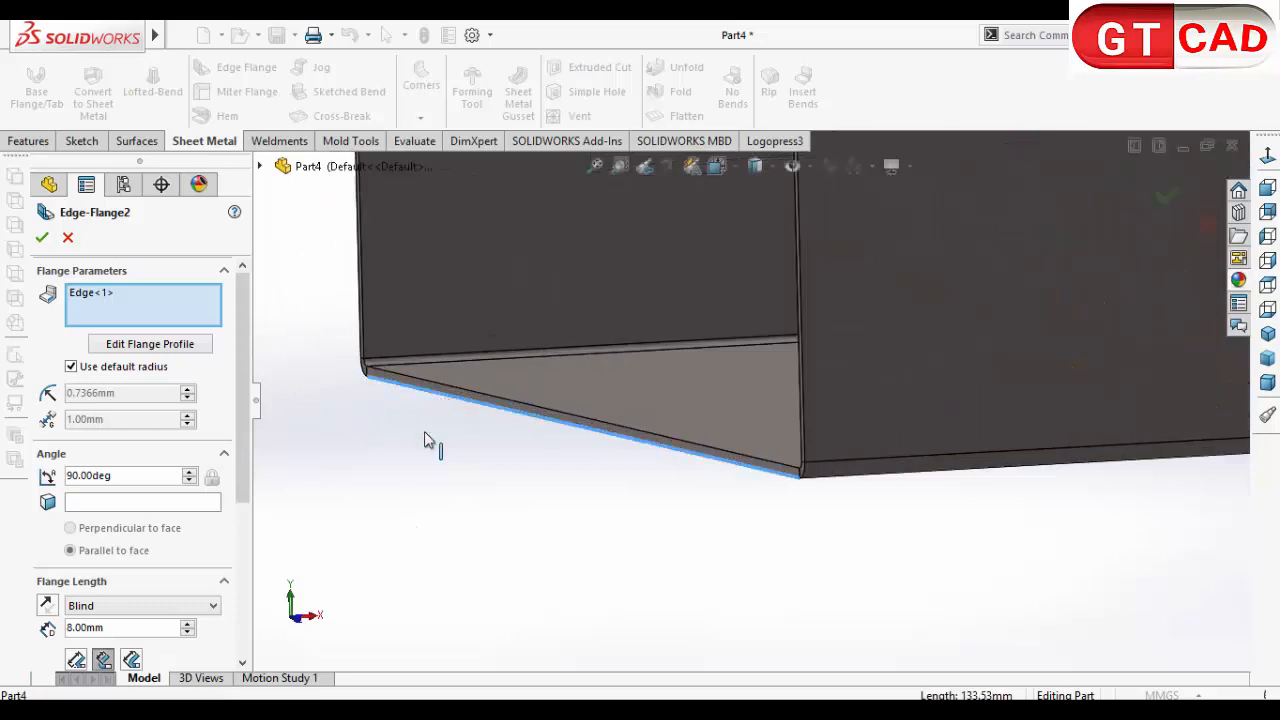
pyautogui.click(425, 435)
pyautogui.scroll(5, 400, 477)
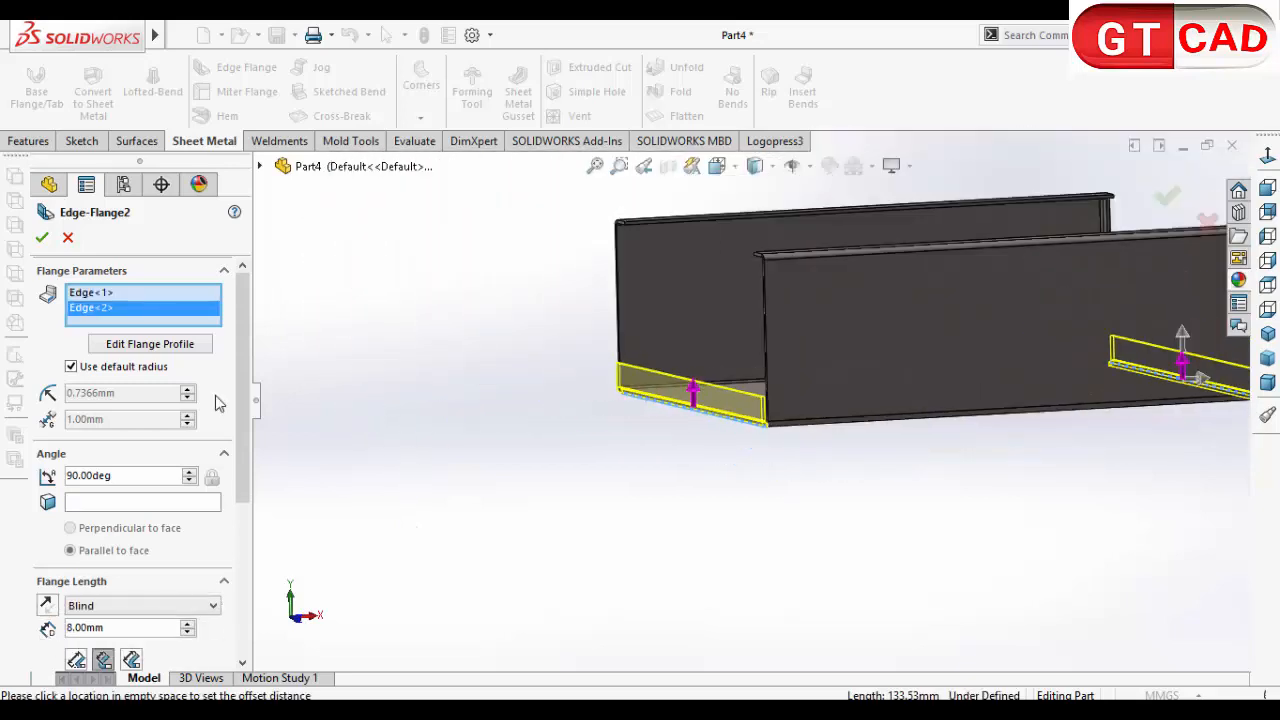
pyautogui.click(42, 240)
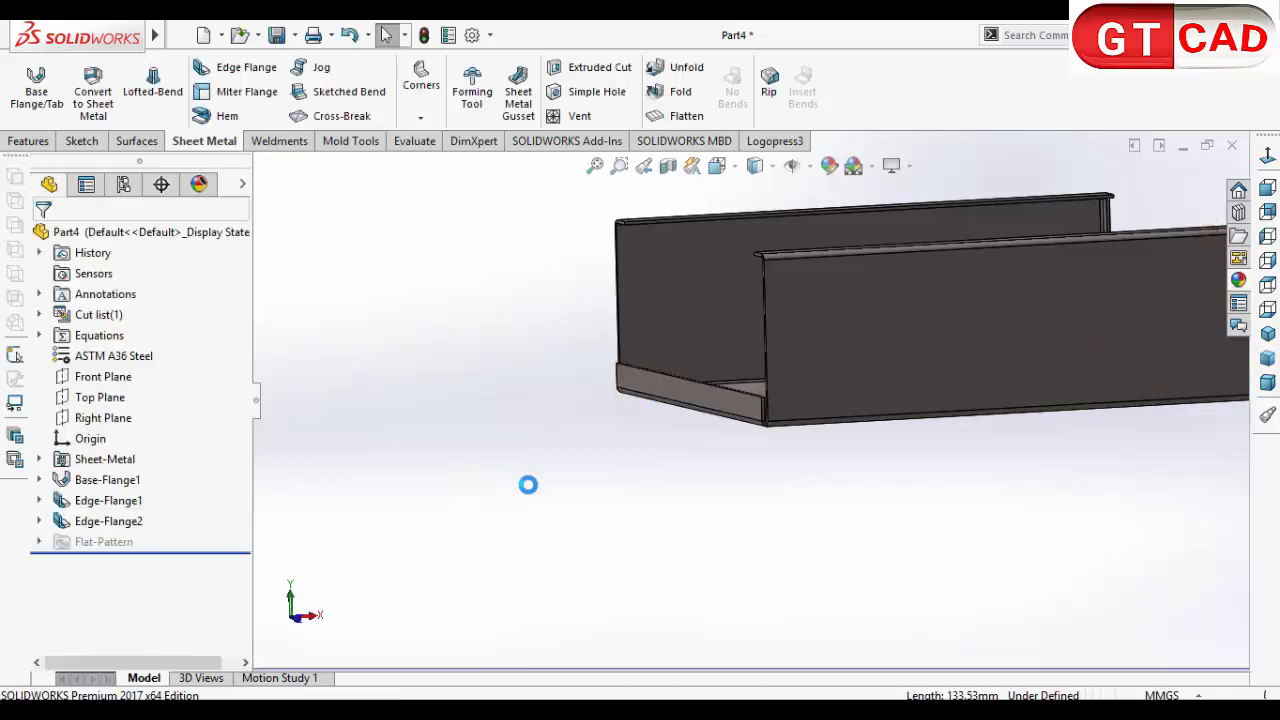
# Step: Sketch a corner rectangle about 58 mm by 19 mm on the outer face of the side wall, viewed normal to it
pyautogui.scroll(5, 531, 488)
pyautogui.moveTo(758, 470); pyautogui.dragTo(694, 443, button='middle')
pyautogui.click(819, 383)
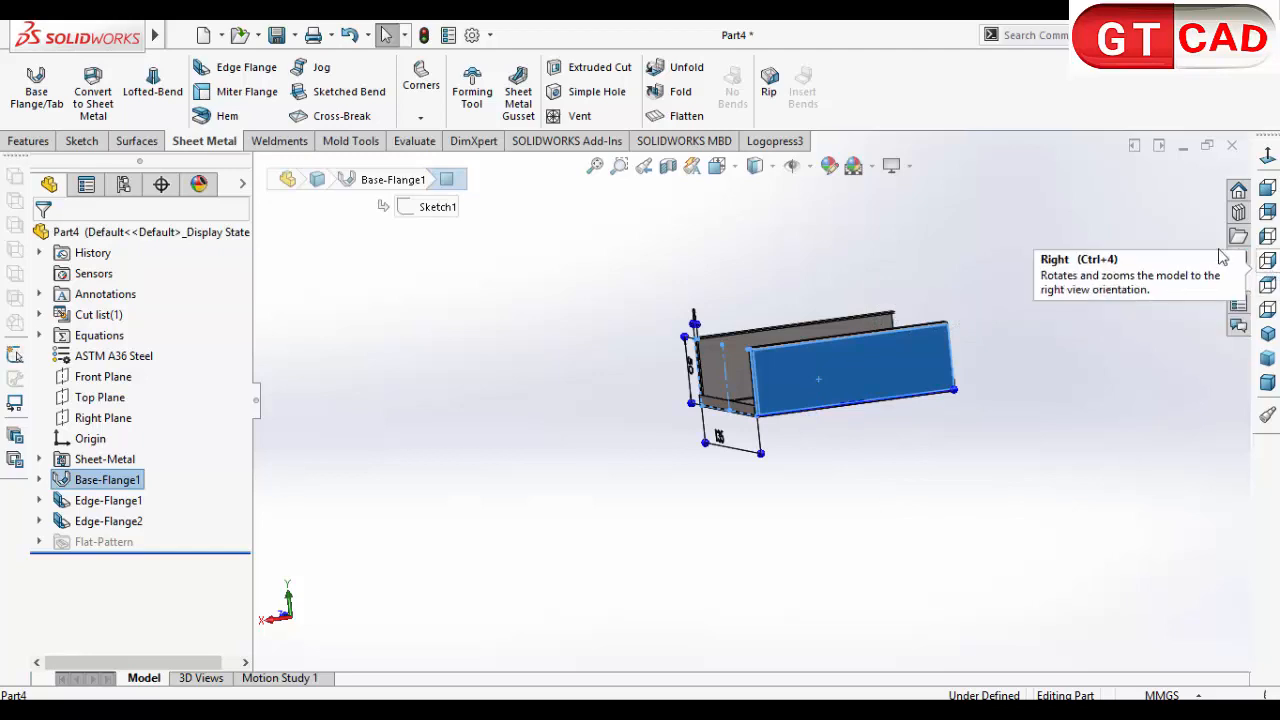
pyautogui.rightClick(860, 384)
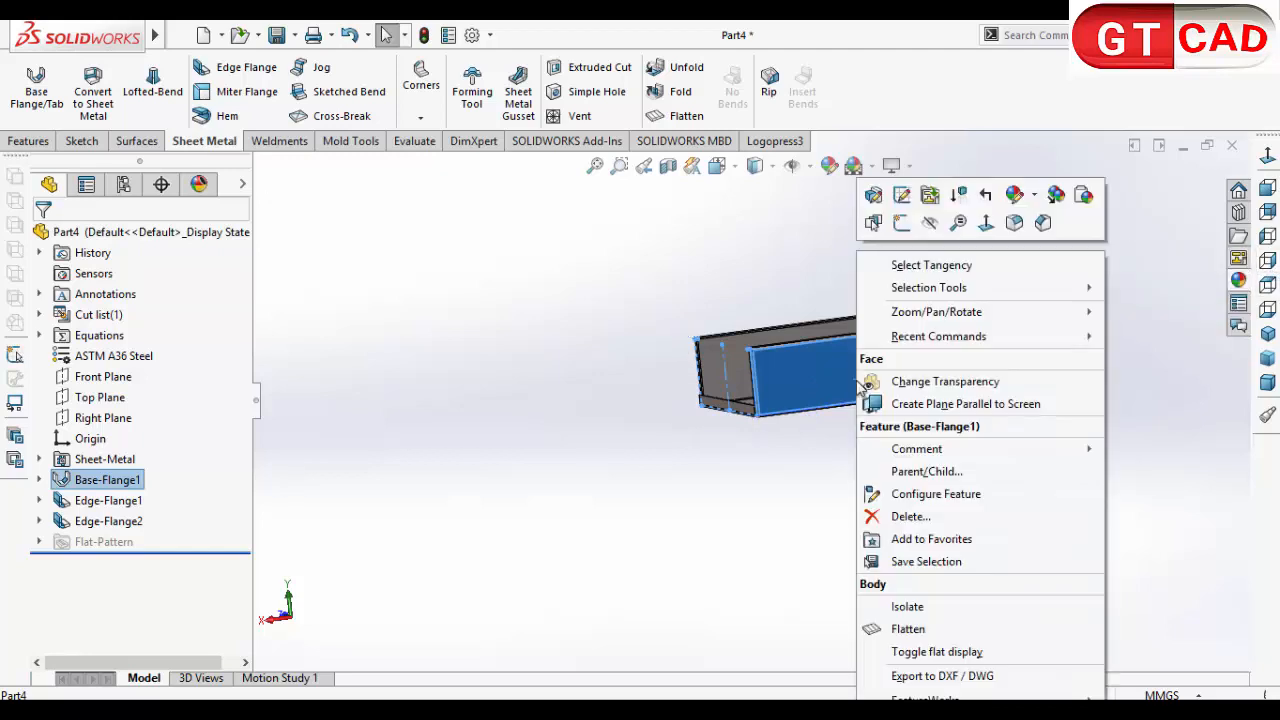
pyautogui.click(901, 222)
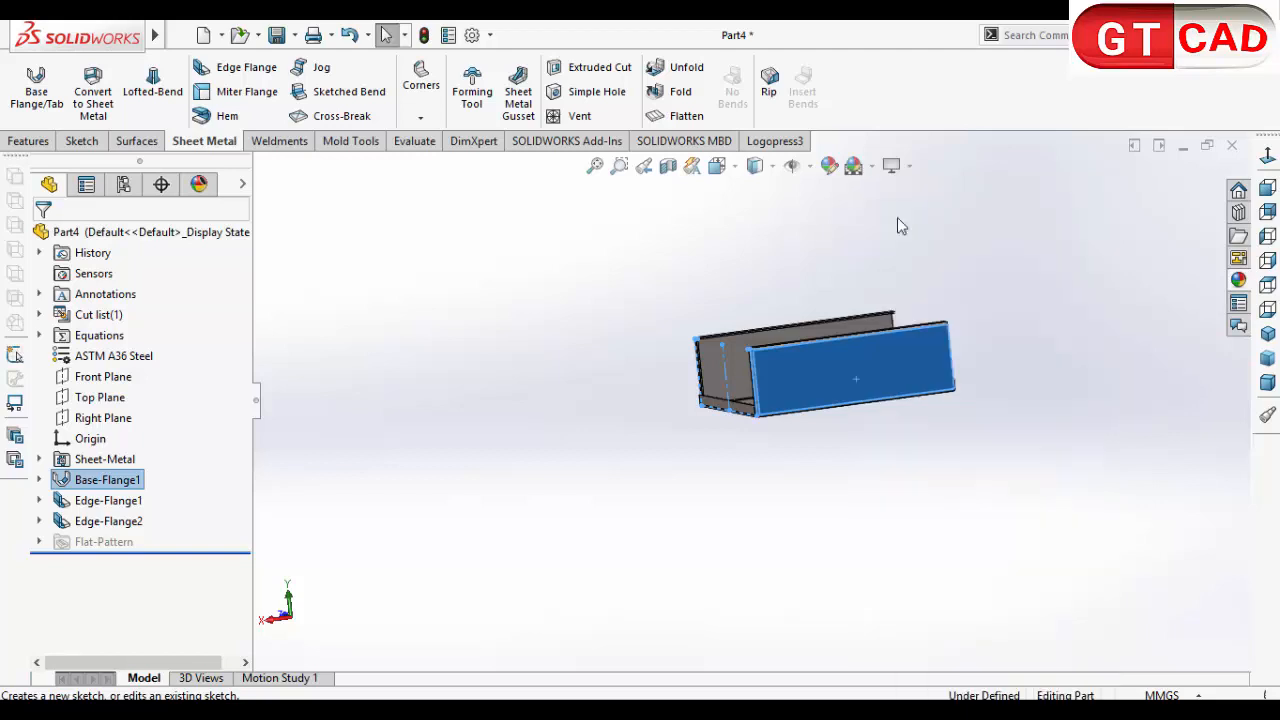
pyautogui.click(1268, 157)
pyautogui.click(455, 557)
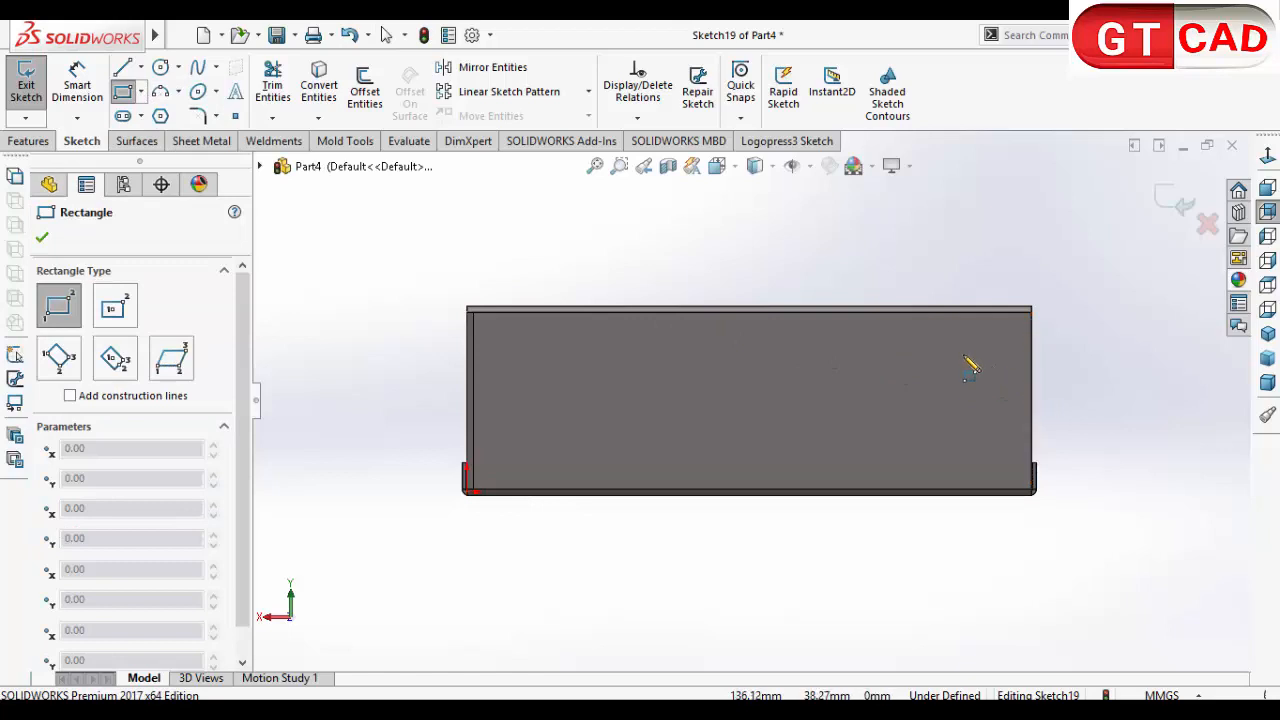
pyautogui.moveTo(963, 352); pyautogui.dragTo(750, 419)
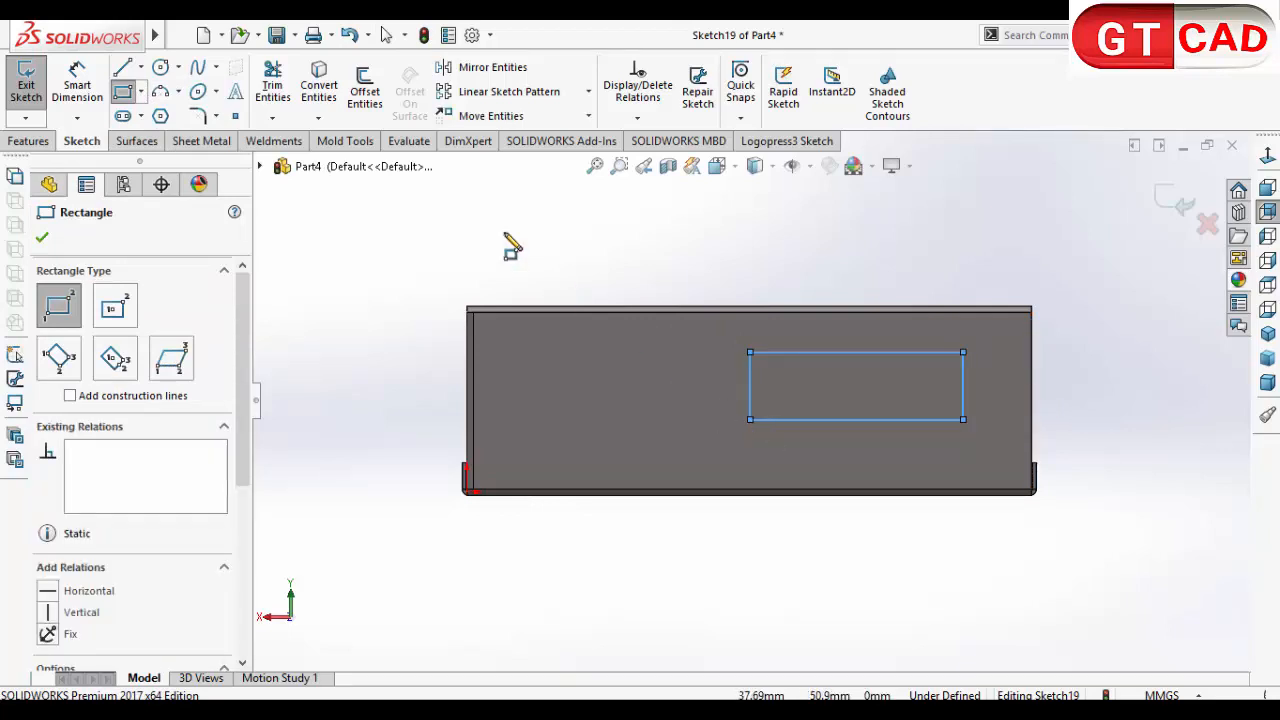
# Step: Dimension the rectangle's horizontal edge to 40 mm and leave the dimension tool
pyautogui.click(77, 85)
pyautogui.click(790, 353)
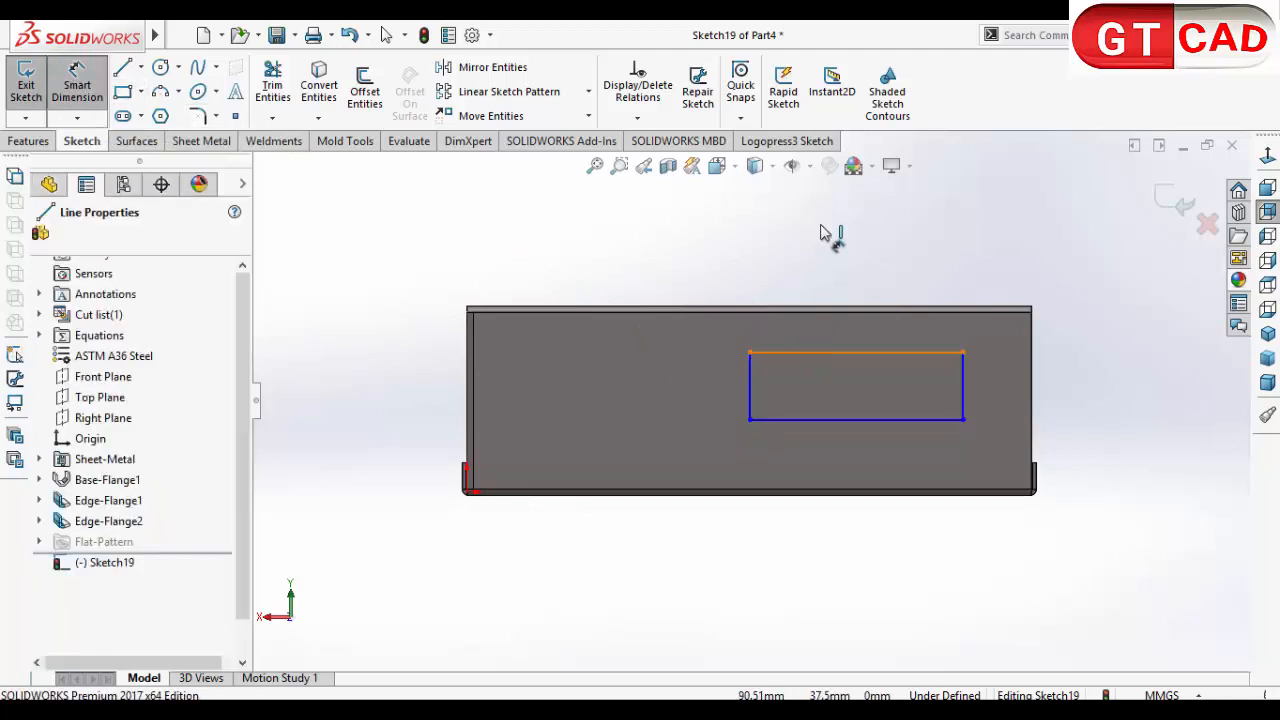
pyautogui.click(835, 232)
pyautogui.write('40')
pyautogui.press('Return')
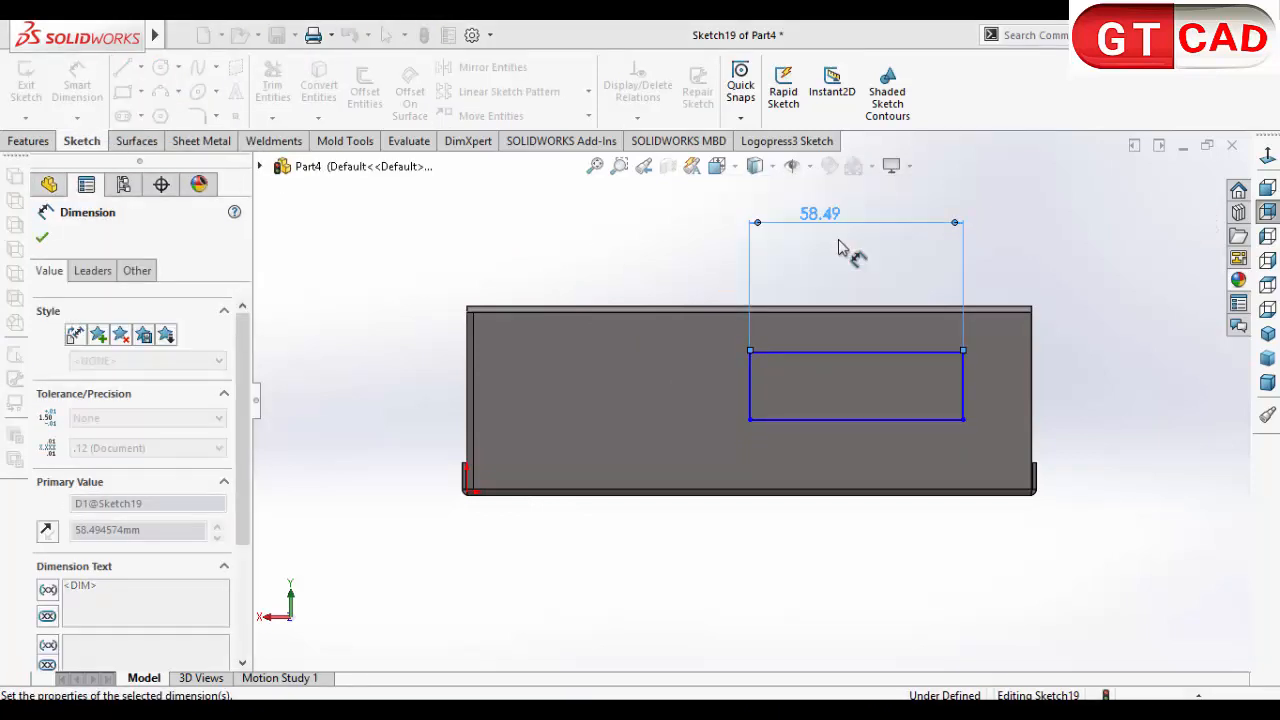
pyautogui.rightClick(1025, 240)
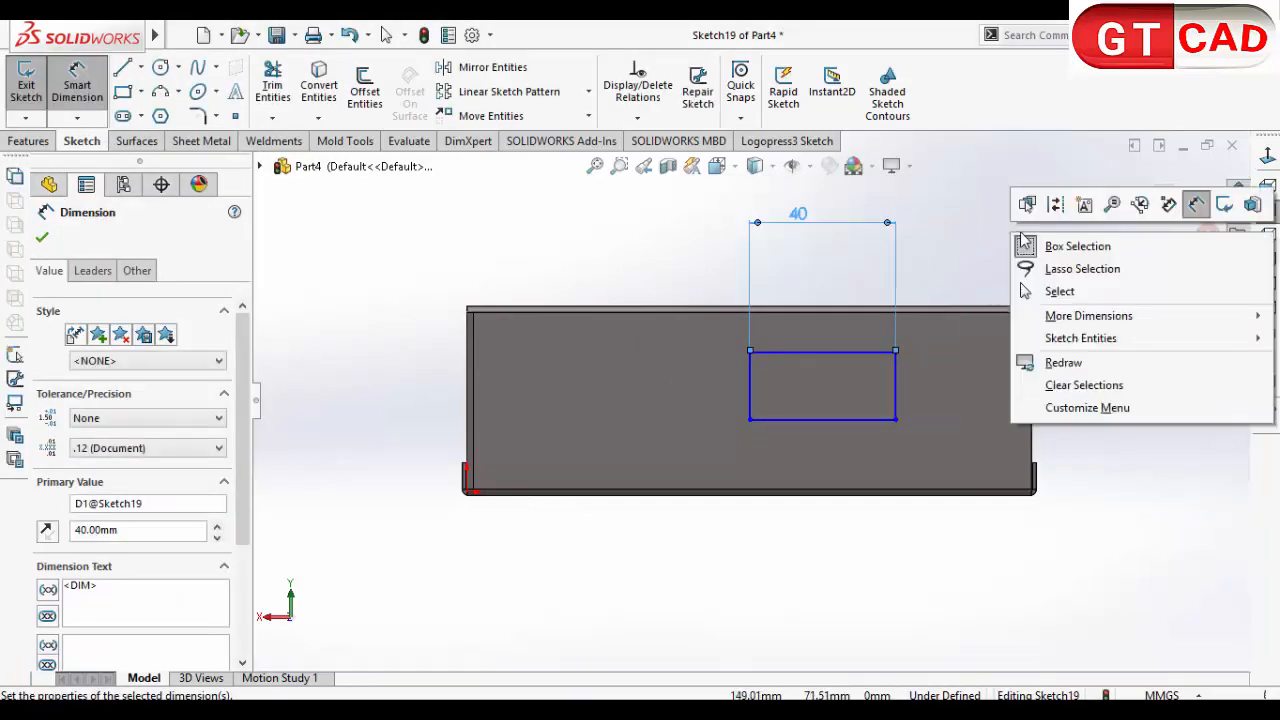
pyautogui.click(1064, 291)
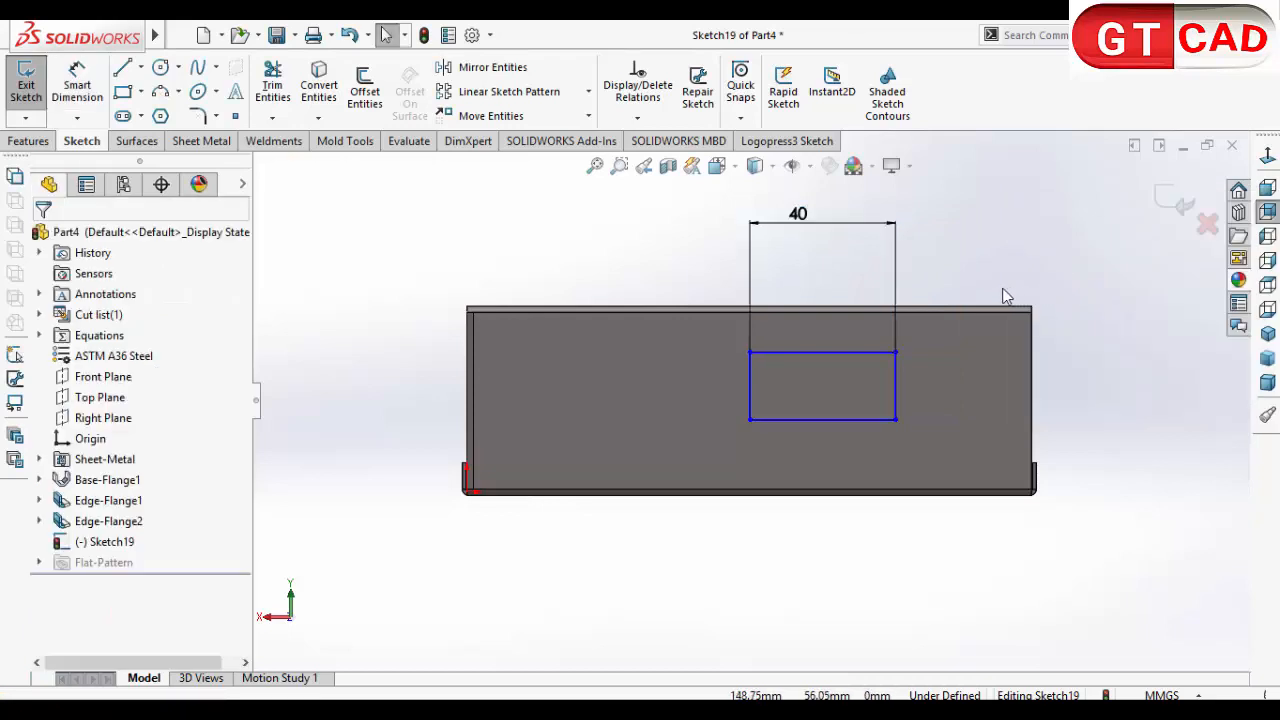
# Step: Make the rectangle's upper and side lines equal in length, and move the square upward to fit within the wall face
pyautogui.click(812, 352)
pyautogui.click(894, 391)
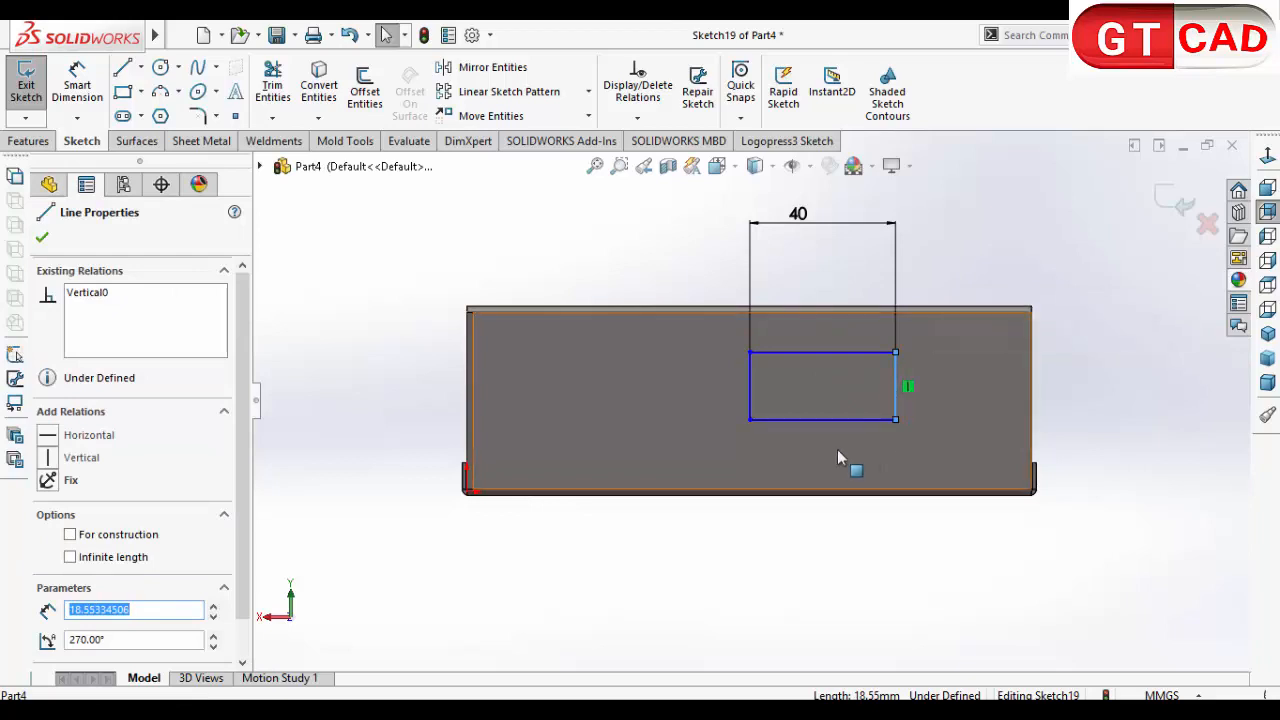
pyautogui.press('Escape')
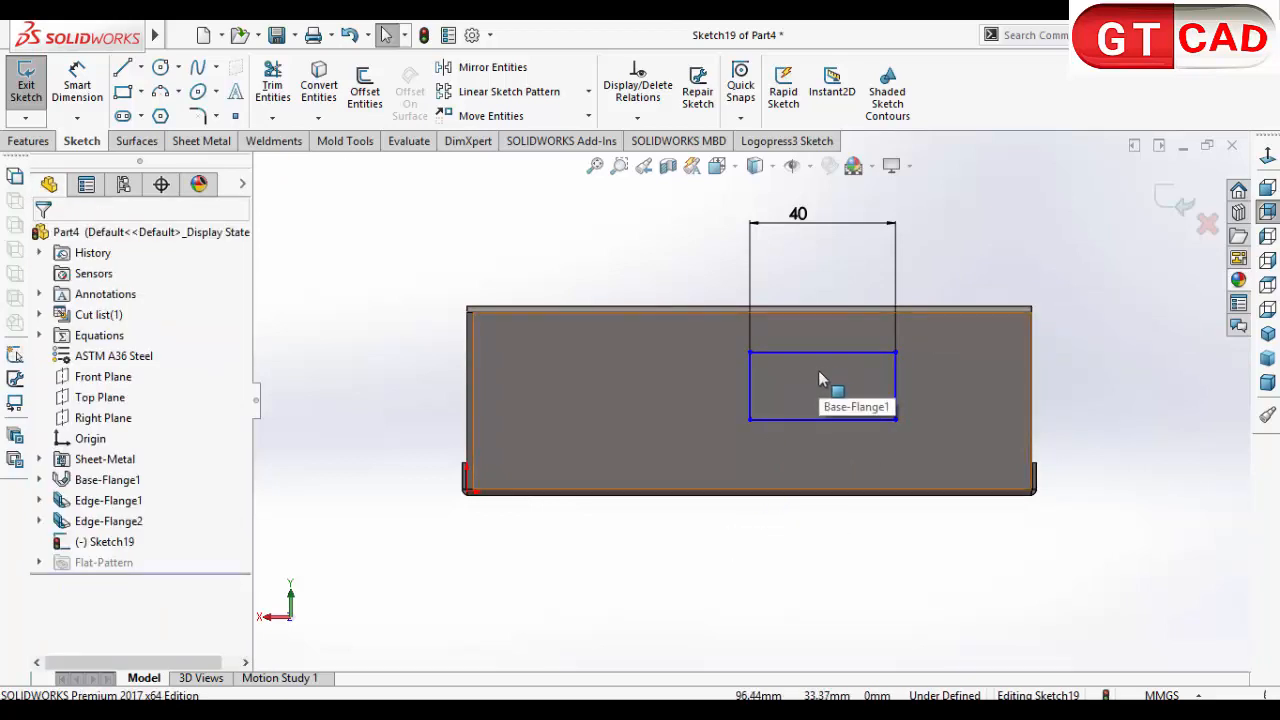
pyautogui.click(830, 351)
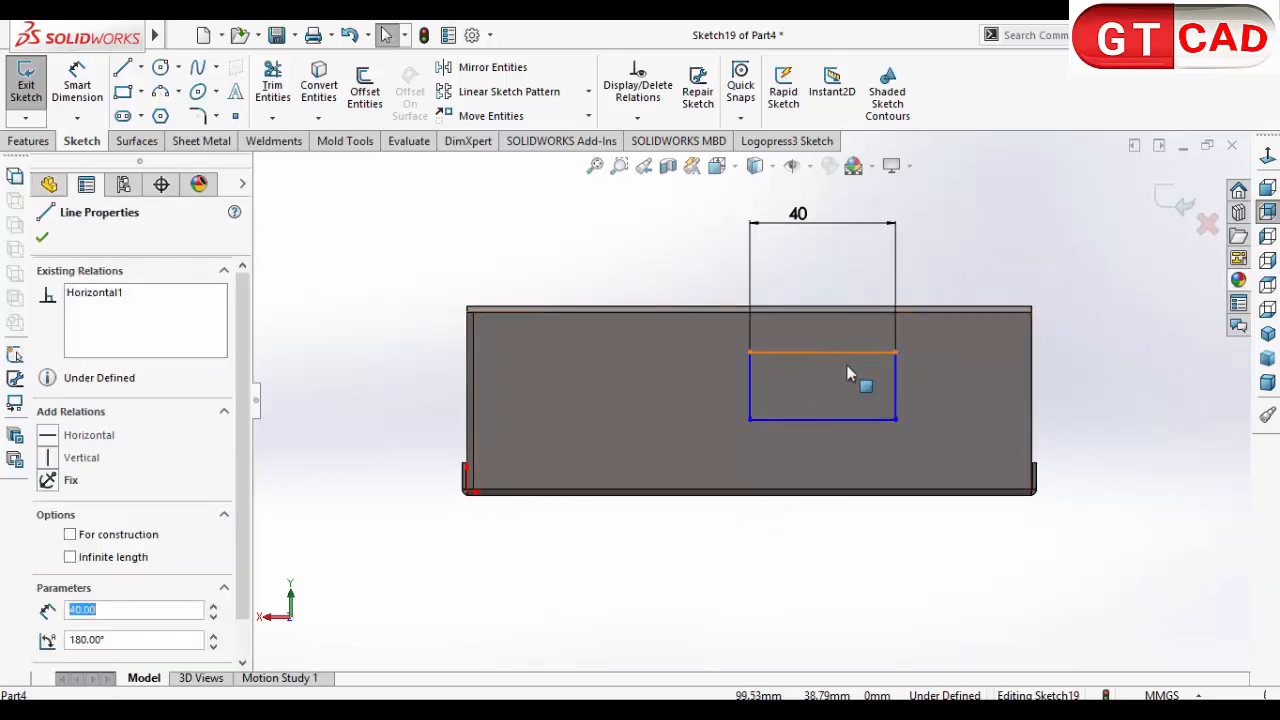
pyautogui.keyDown('ctrl'); pyautogui.click(895, 400); pyautogui.keyUp('ctrl')
pyautogui.click(78, 653)
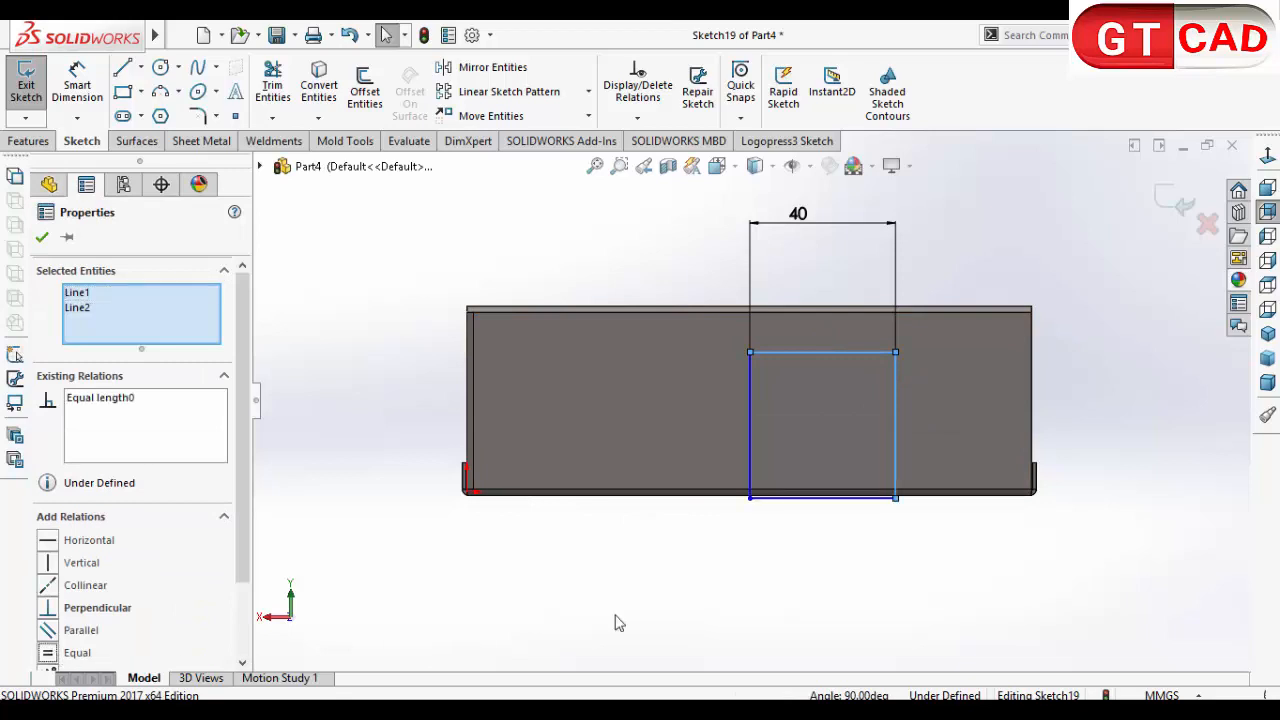
pyautogui.press('Escape')
pyautogui.moveTo(843, 353); pyautogui.dragTo(848, 332)
pyautogui.click(77, 85)
pyautogui.click(850, 477)
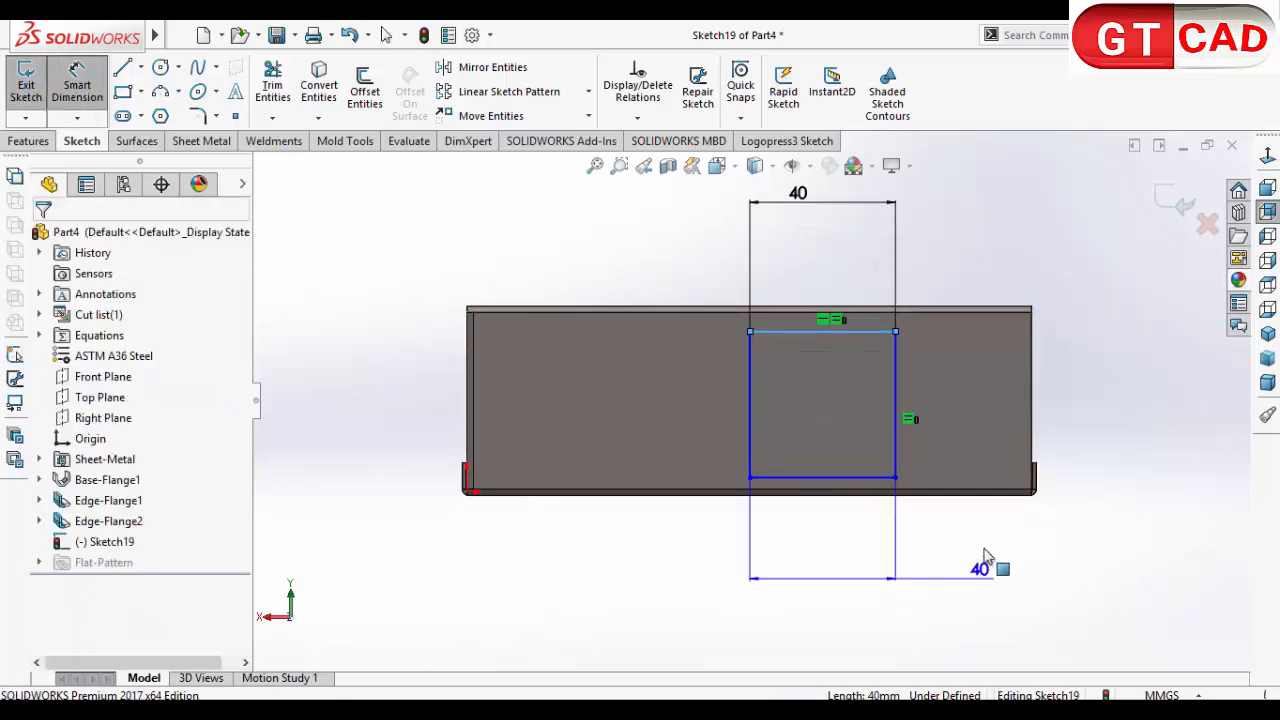
pyautogui.click(855, 490)
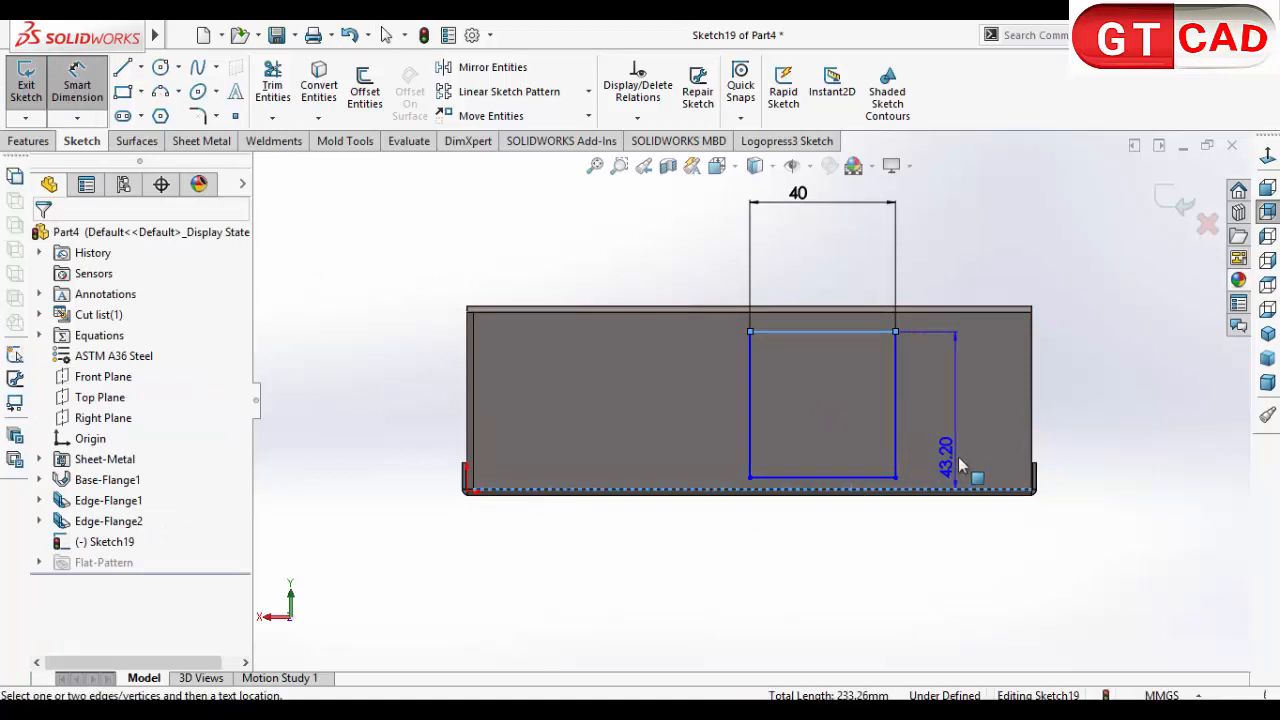
pyautogui.press('Escape')
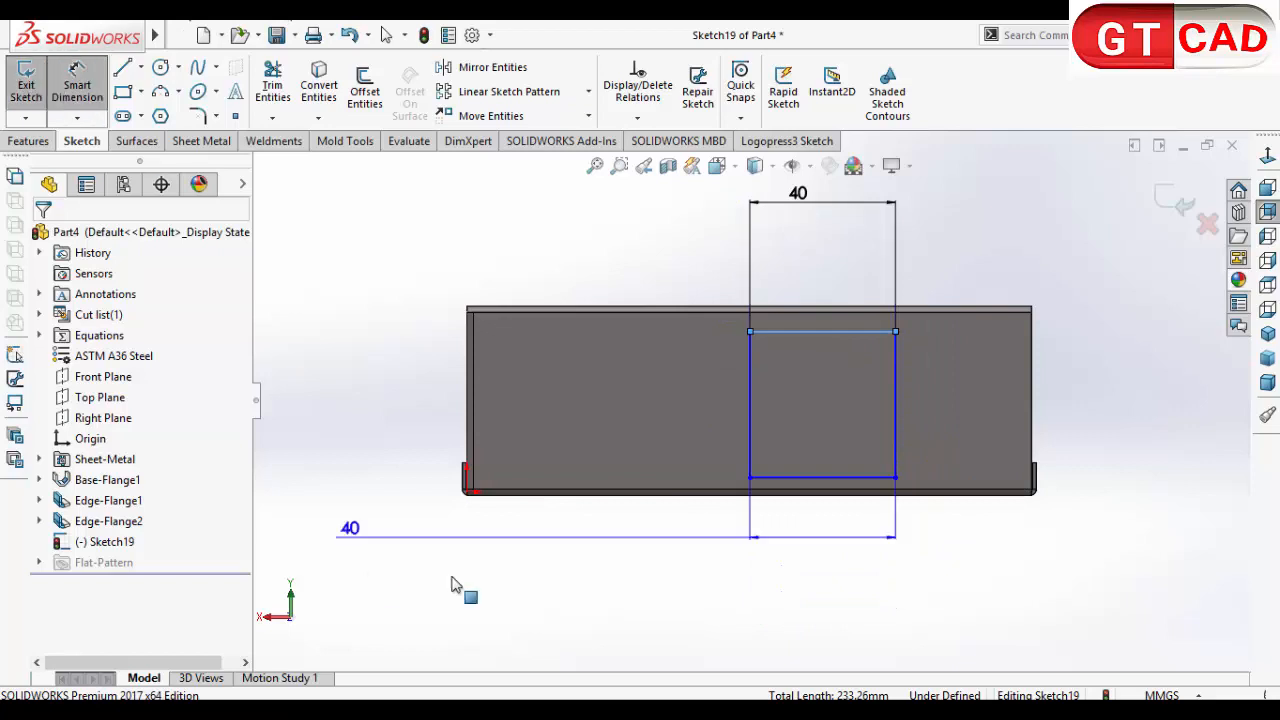
pyautogui.press('Escape')
# Step: Dimension the square's lower edge 4 mm above the wall face's lower edge
pyautogui.click(77, 85)
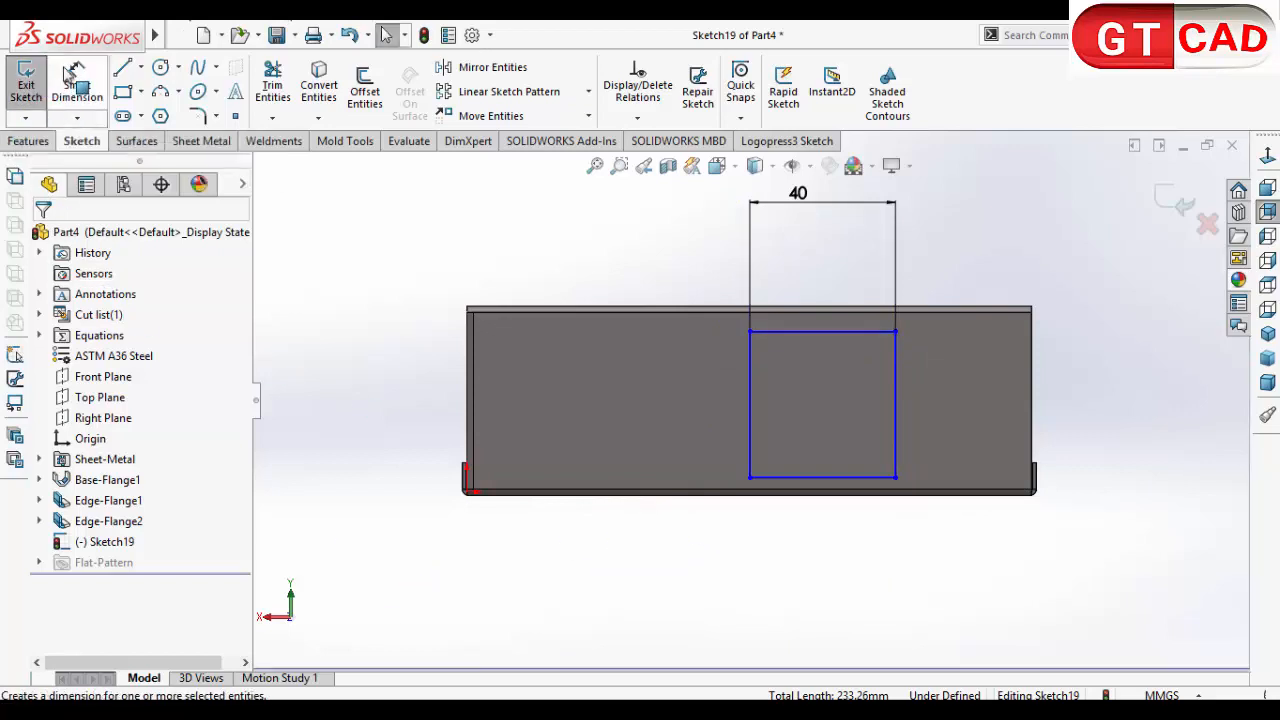
pyautogui.click(775, 481)
pyautogui.click(780, 490)
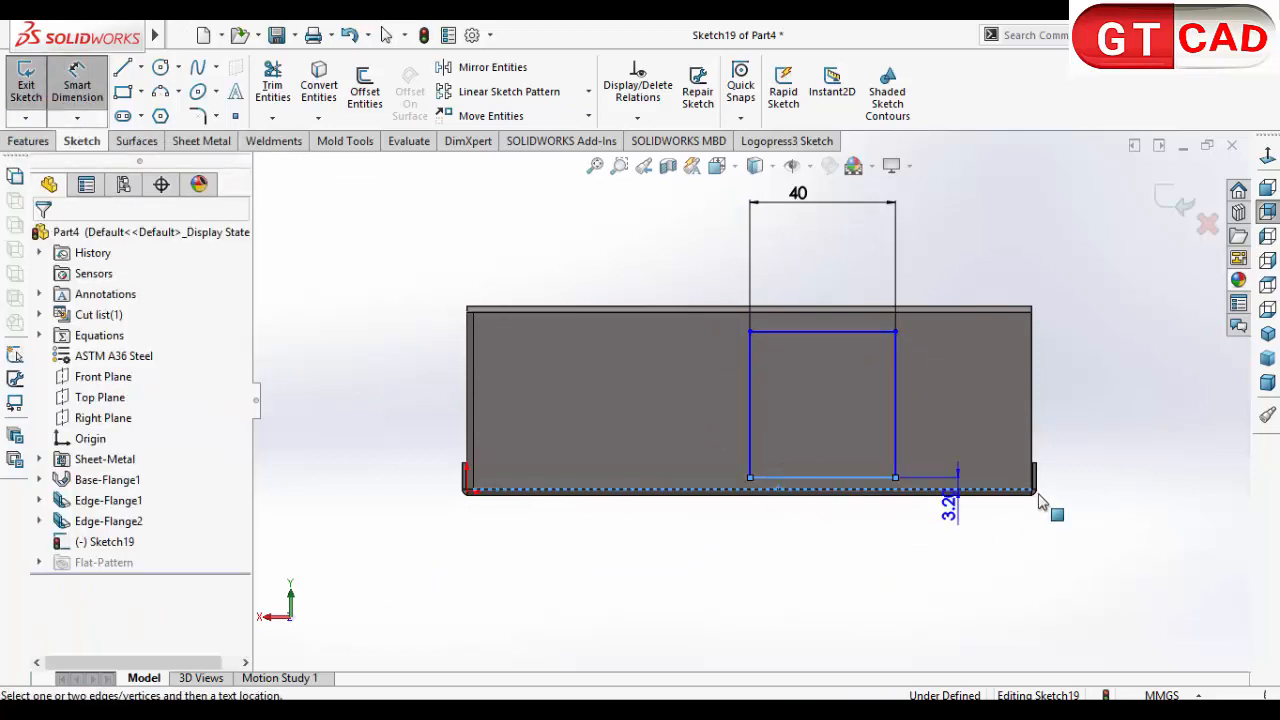
pyautogui.click(1095, 505)
pyautogui.write('4')
pyautogui.press('Return')
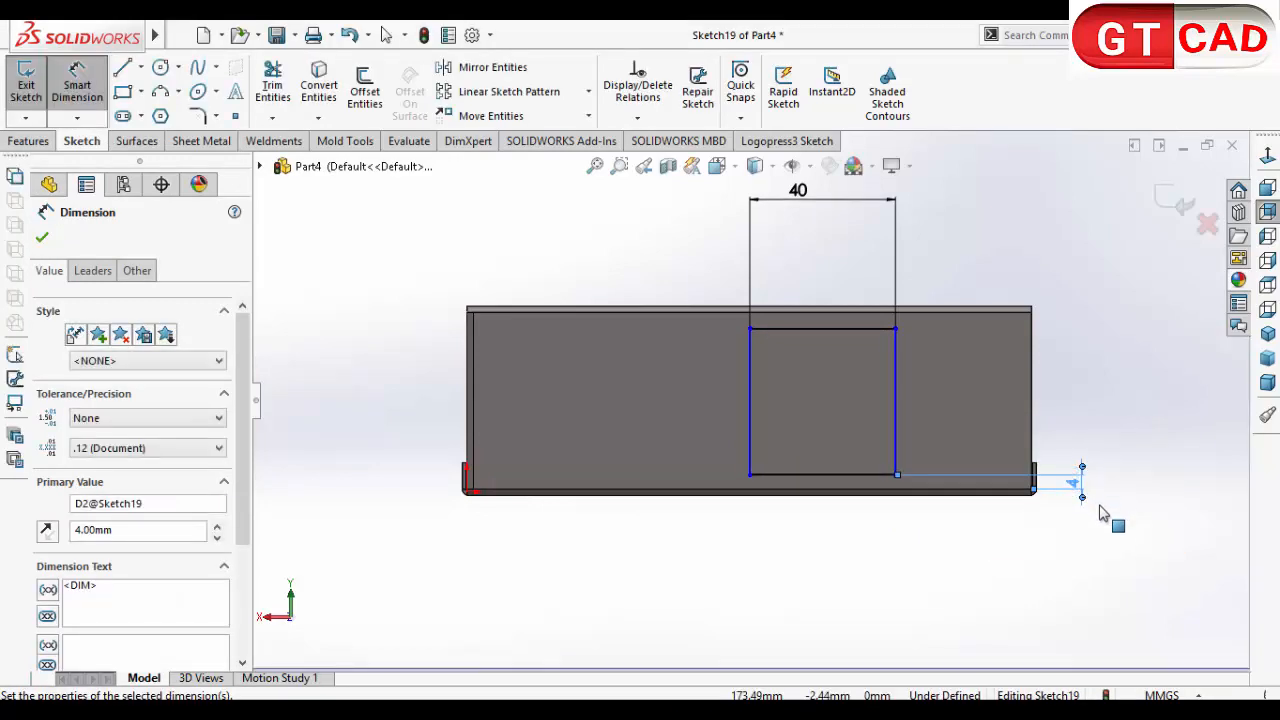
# Step: Dimension the square's nearer vertical side 20 mm from the wall's end edge
pyautogui.click(898, 428)
pyautogui.click(1030, 406)
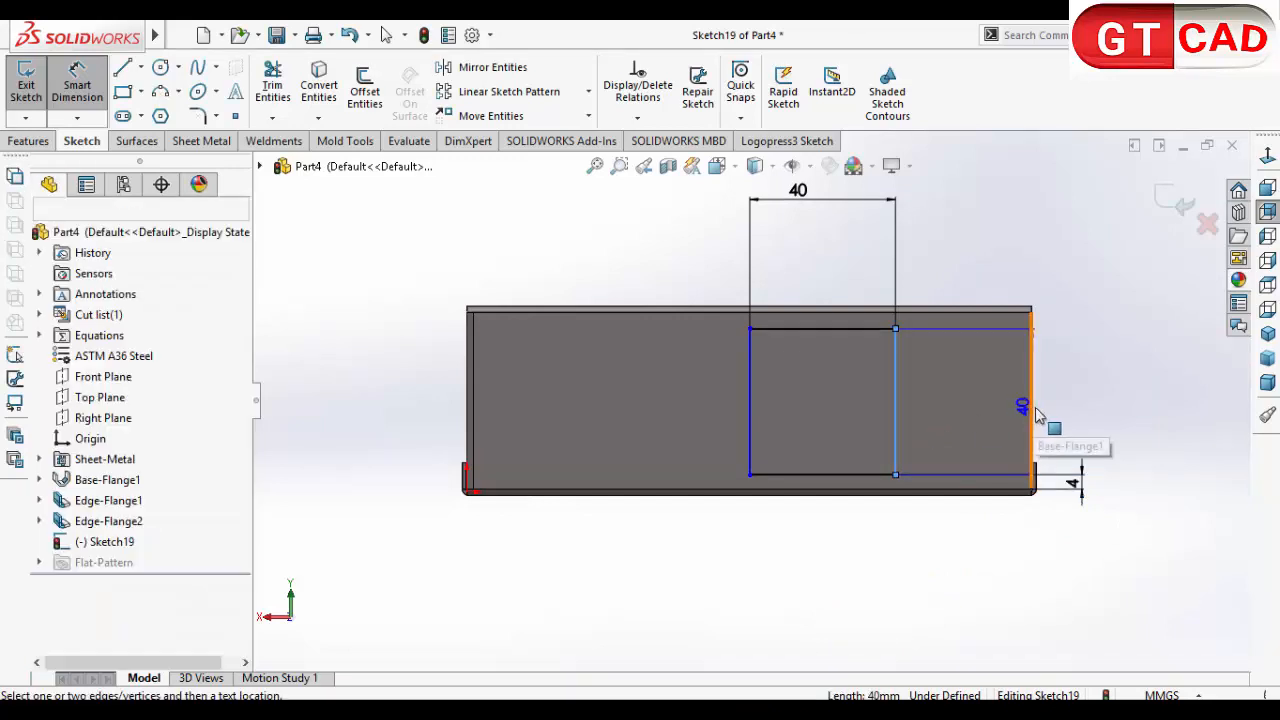
pyautogui.click(1060, 262)
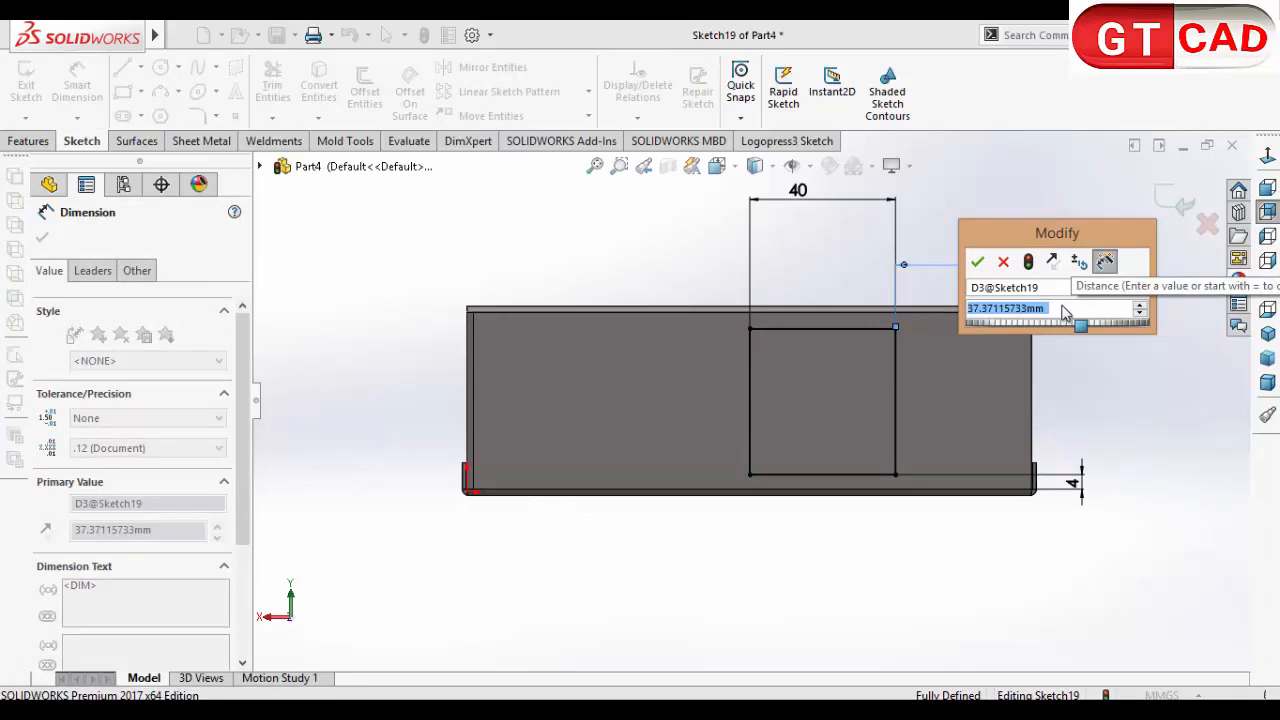
pyautogui.write('20')
pyautogui.press('Return')
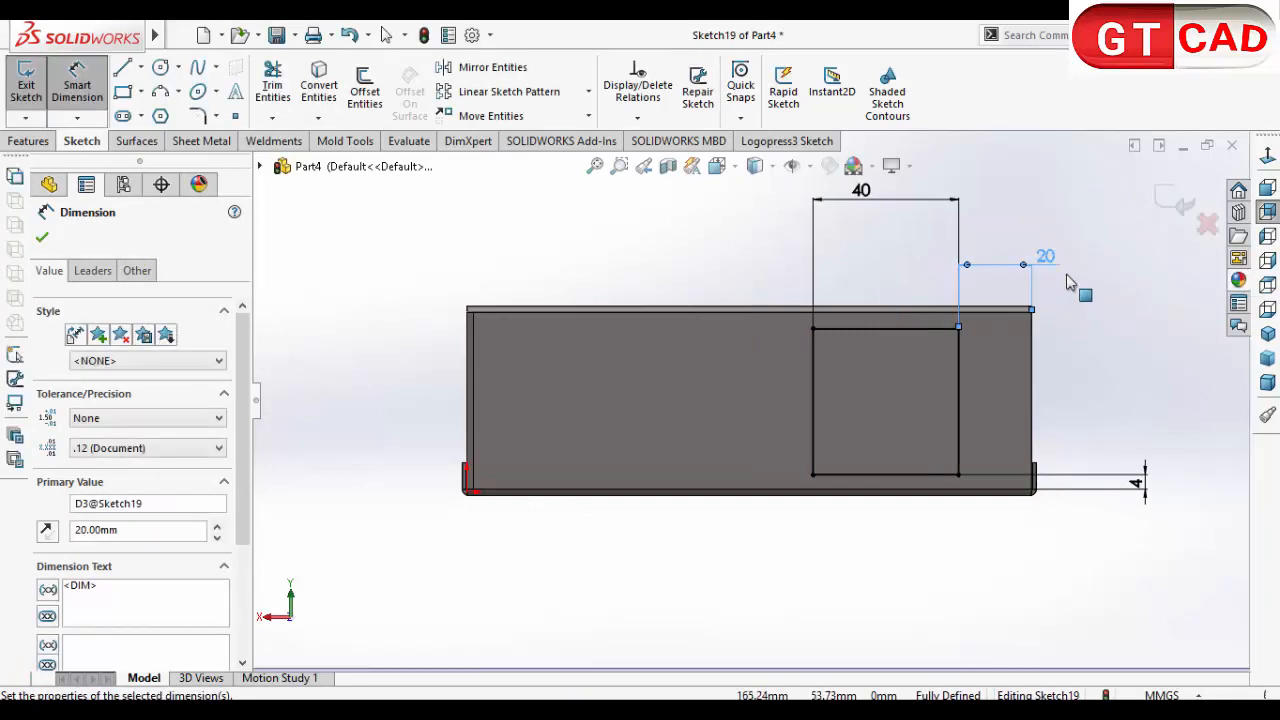
# Step: Change the square's distance from the wall's end edge to 5 mm and exit the sketch
pyautogui.doubleClick(1047, 258)
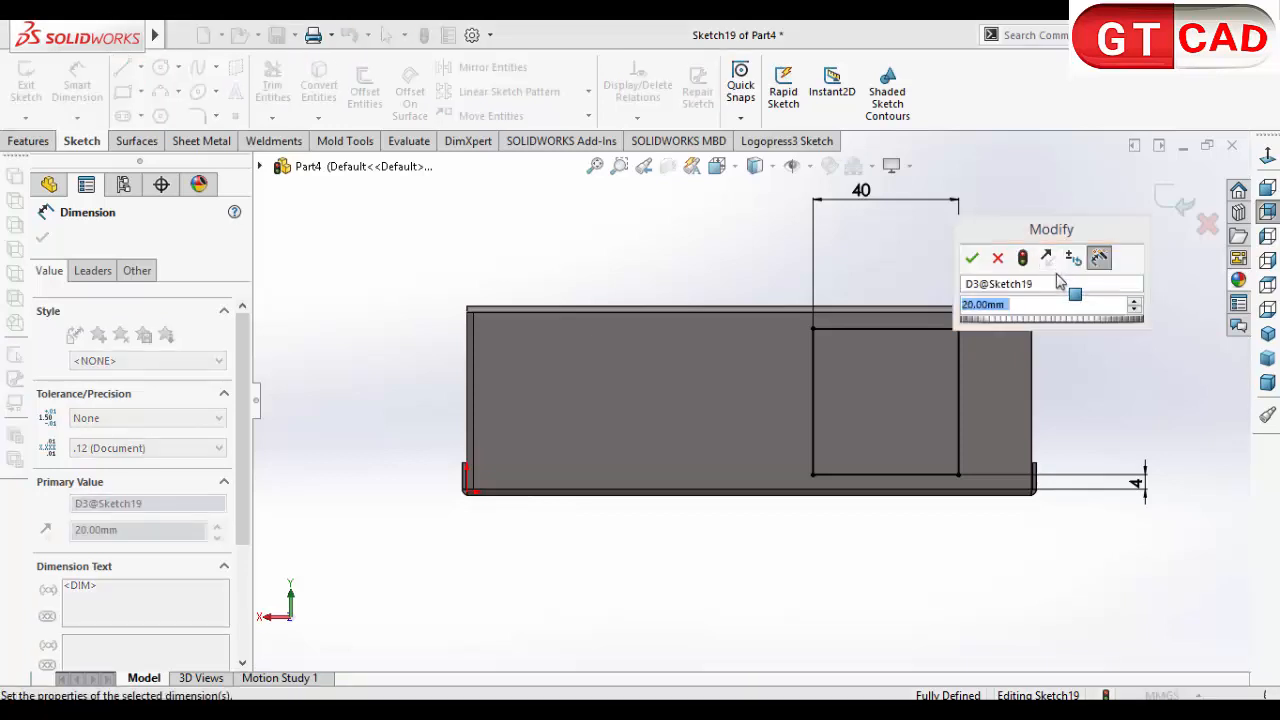
pyautogui.press('Return')
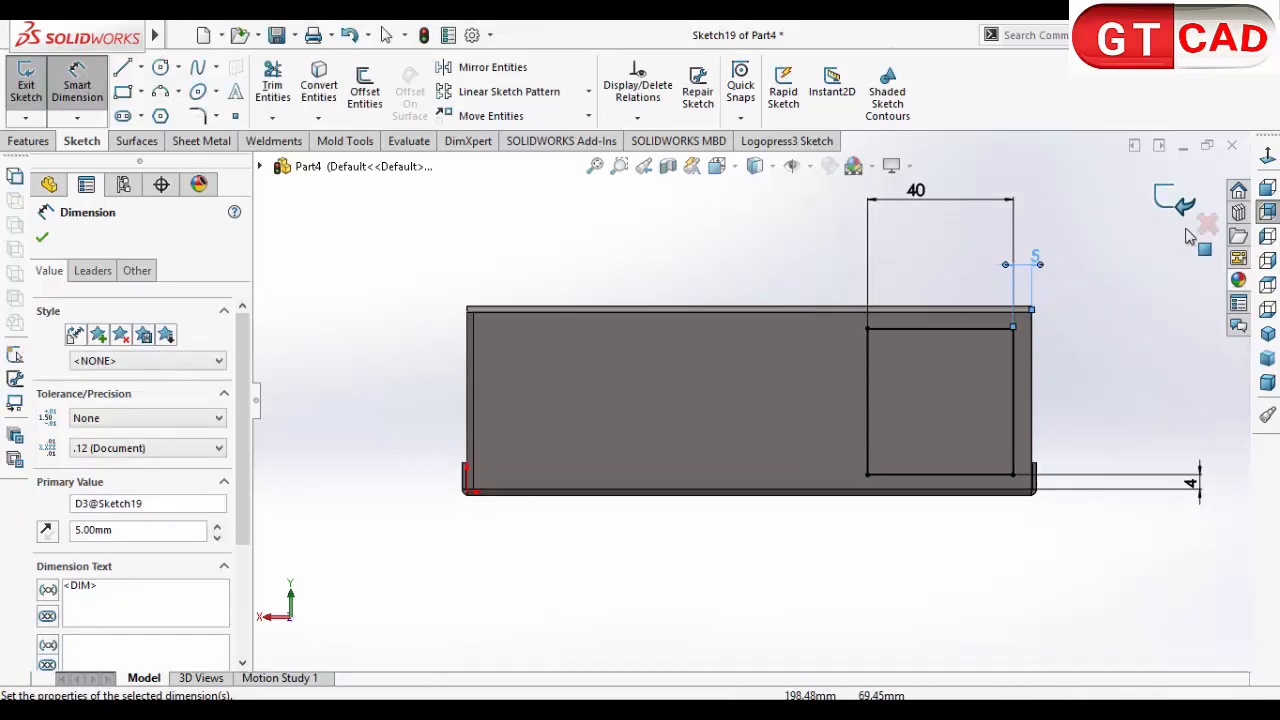
pyautogui.click(1170, 200)
pyautogui.click(878, 572)
# Step: Start a Fill Pattern using the 40 mm square sketch on the side wall as the fill boundary, with the Perforation layout
pyautogui.moveTo(868, 550)
pyautogui.mouseDown(button='middle')
pyautogui.moveTo(847, 561)
pyautogui.moveTo(784, 546)
pyautogui.mouseUp(button='middle')
pyautogui.click(26, 143)
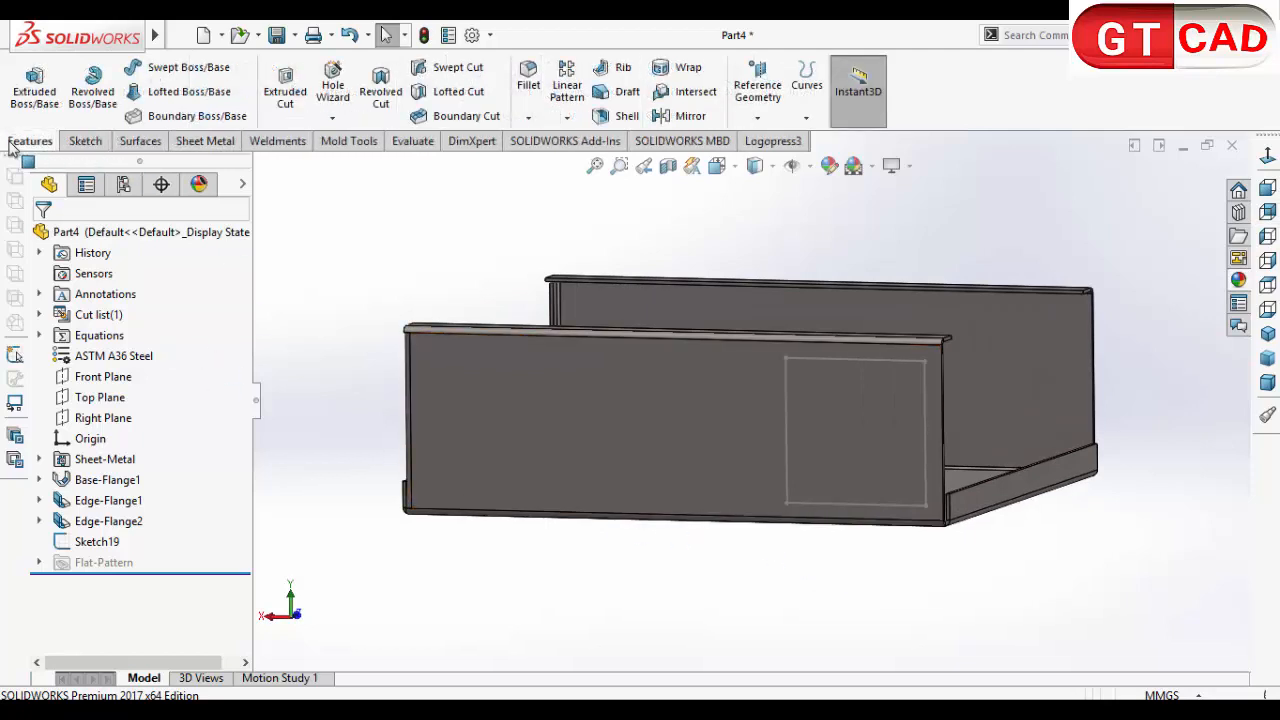
pyautogui.click(575, 118)
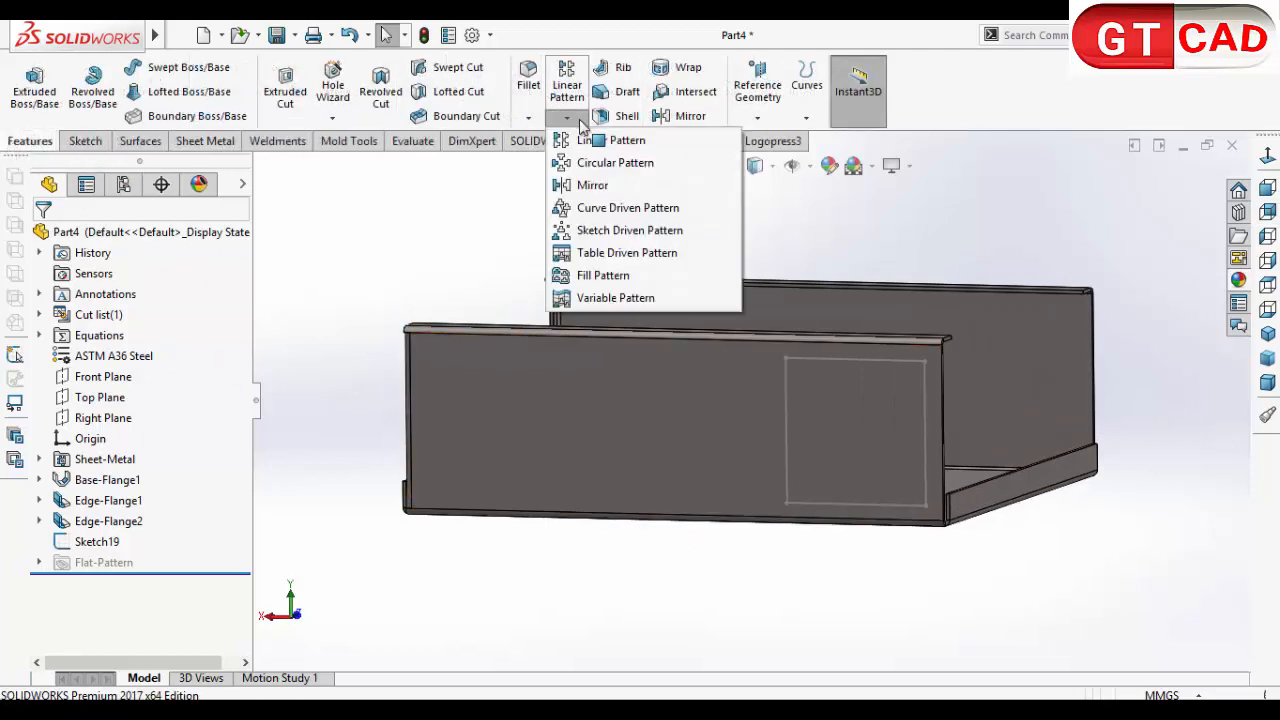
pyautogui.click(623, 277)
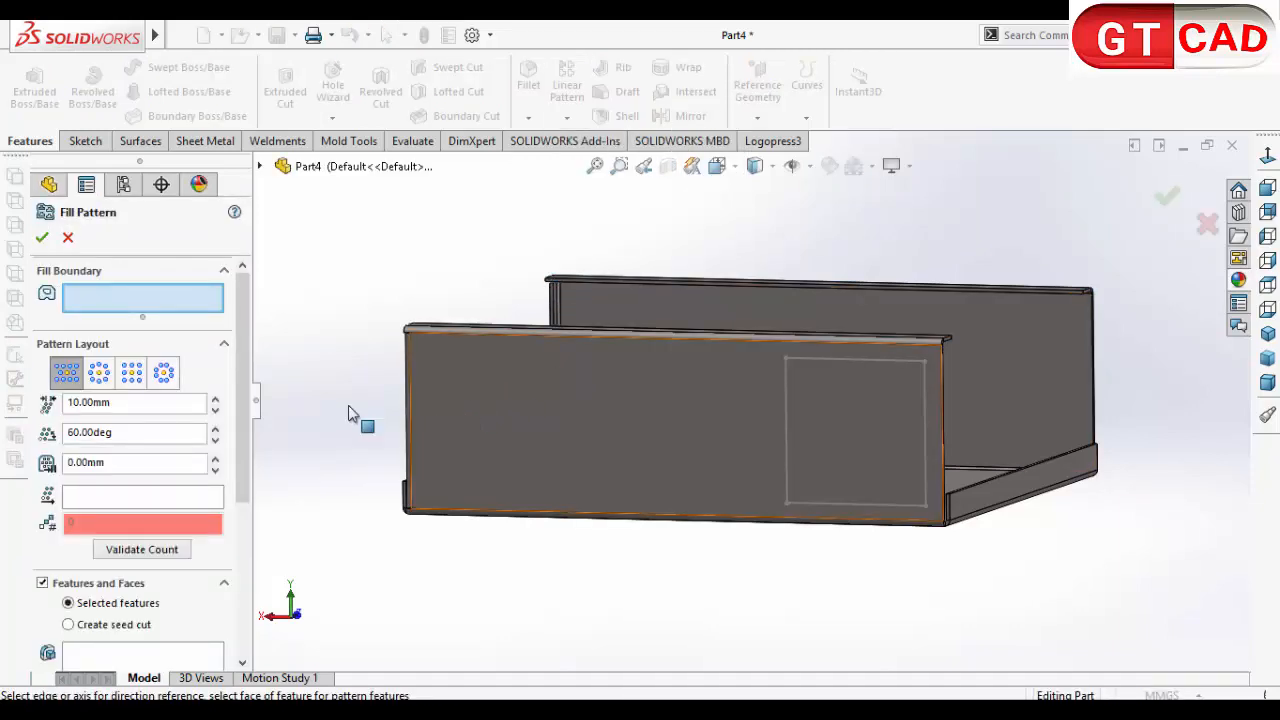
pyautogui.click(786, 414)
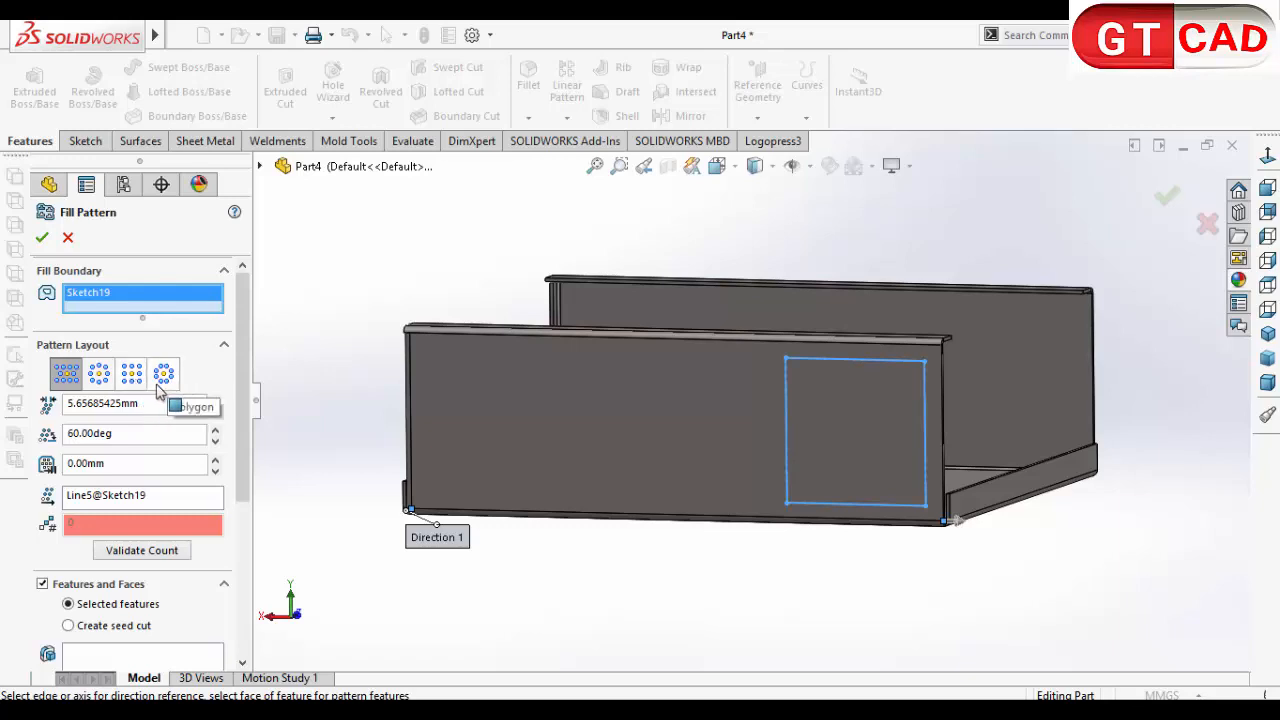
pyautogui.click(66, 378)
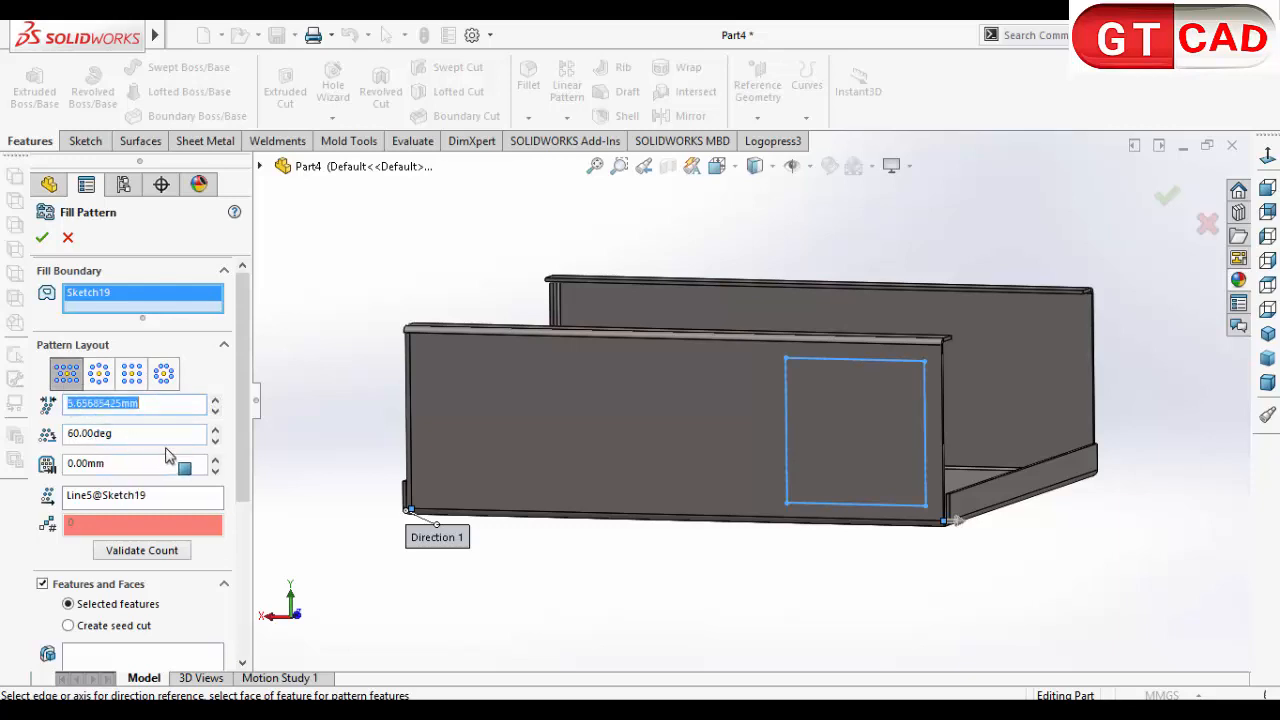
# Step: Replace the pattern direction reference with the long upper edge of the outer side wall
pyautogui.scroll(-1, 243, 461)
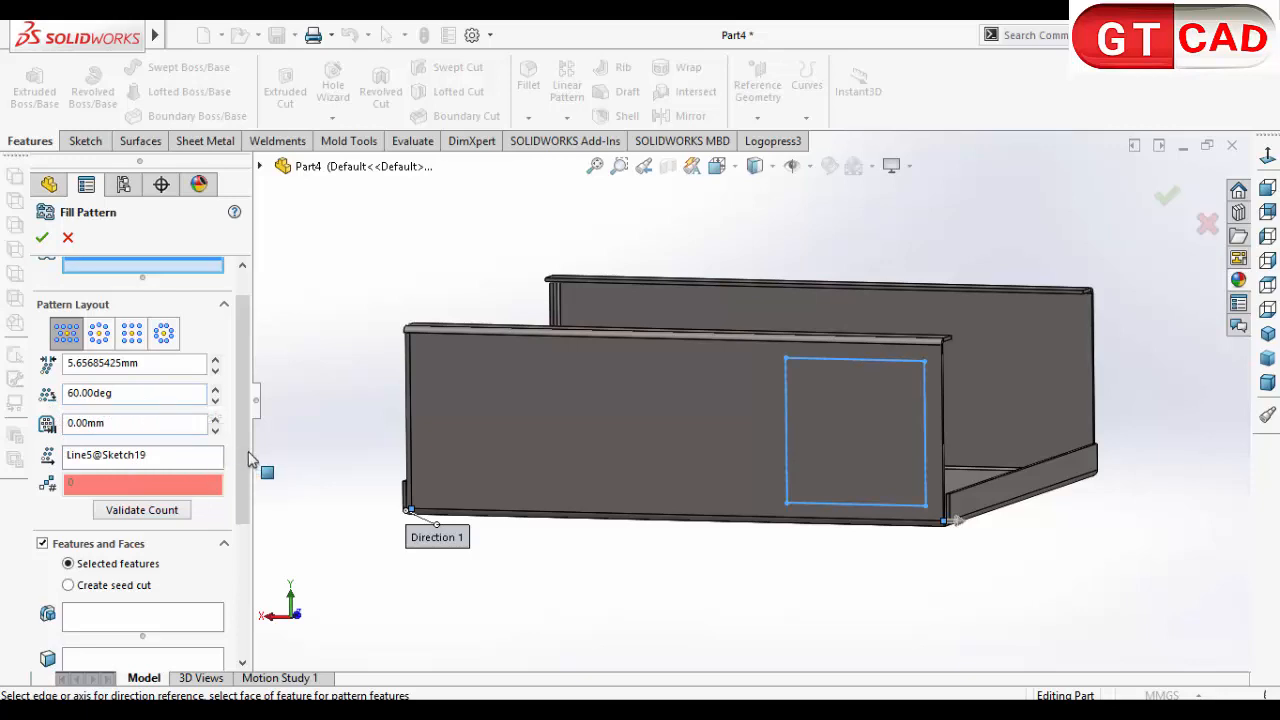
pyautogui.click(128, 462)
pyautogui.moveTo(566, 543)
pyautogui.mouseDown(button='middle')
pyautogui.moveTo(603, 517)
pyautogui.moveTo(551, 540)
pyautogui.mouseUp(button='middle')
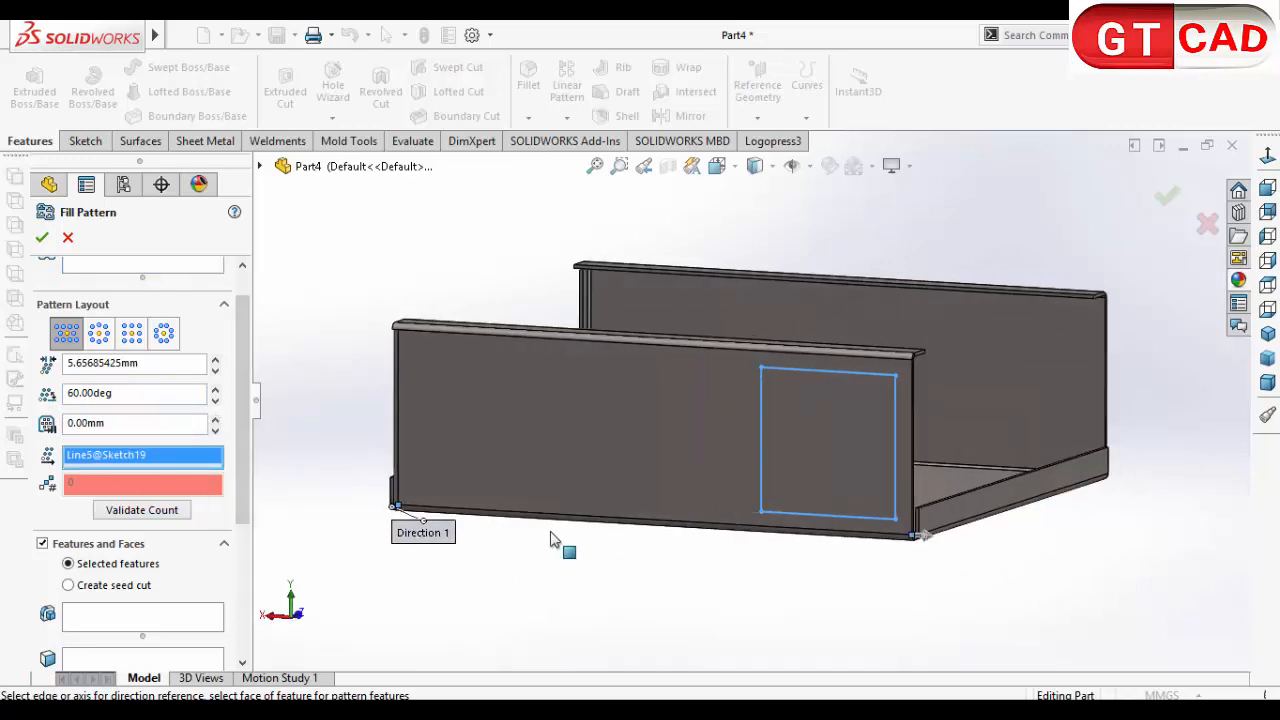
pyautogui.click(524, 346)
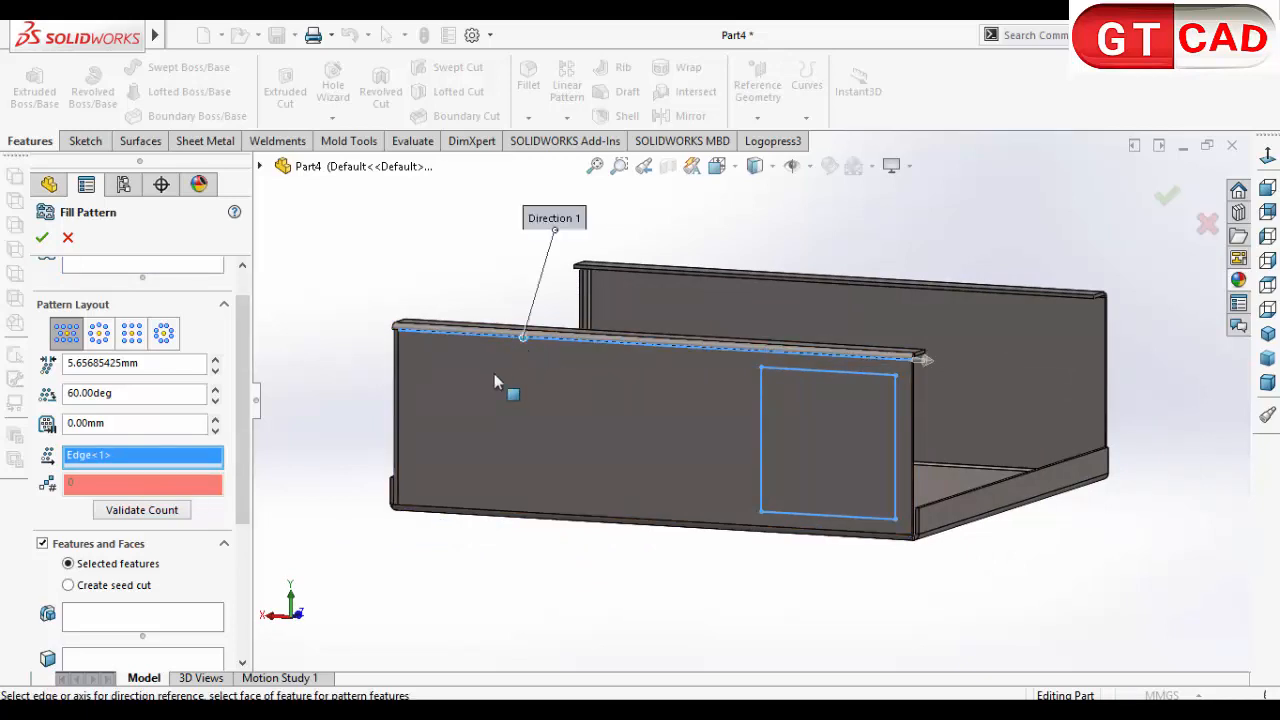
pyautogui.moveTo(528, 571); pyautogui.dragTo(547, 560, button='middle')
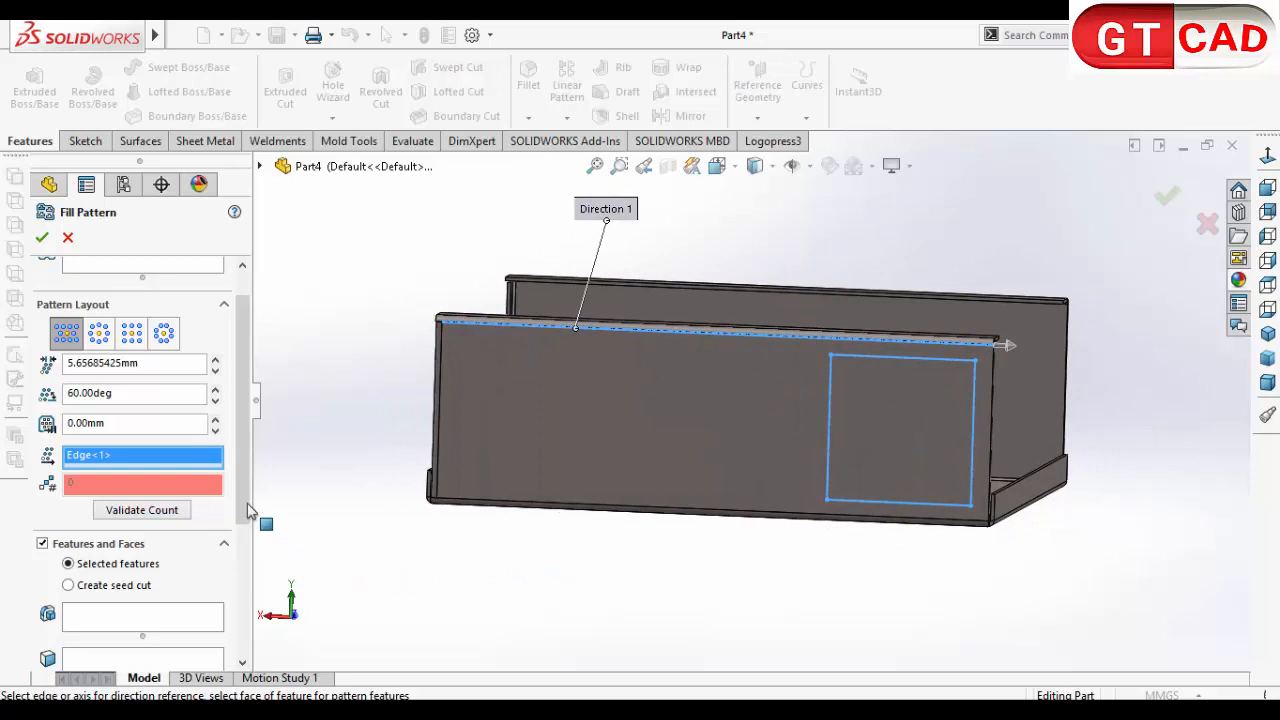
# Step: Set the perforation instance spacing to 10 mm
pyautogui.moveTo(249, 510)
pyautogui.mouseDown()
pyautogui.moveTo(247, 600)
pyautogui.moveTo(265, 522)
pyautogui.mouseUp()
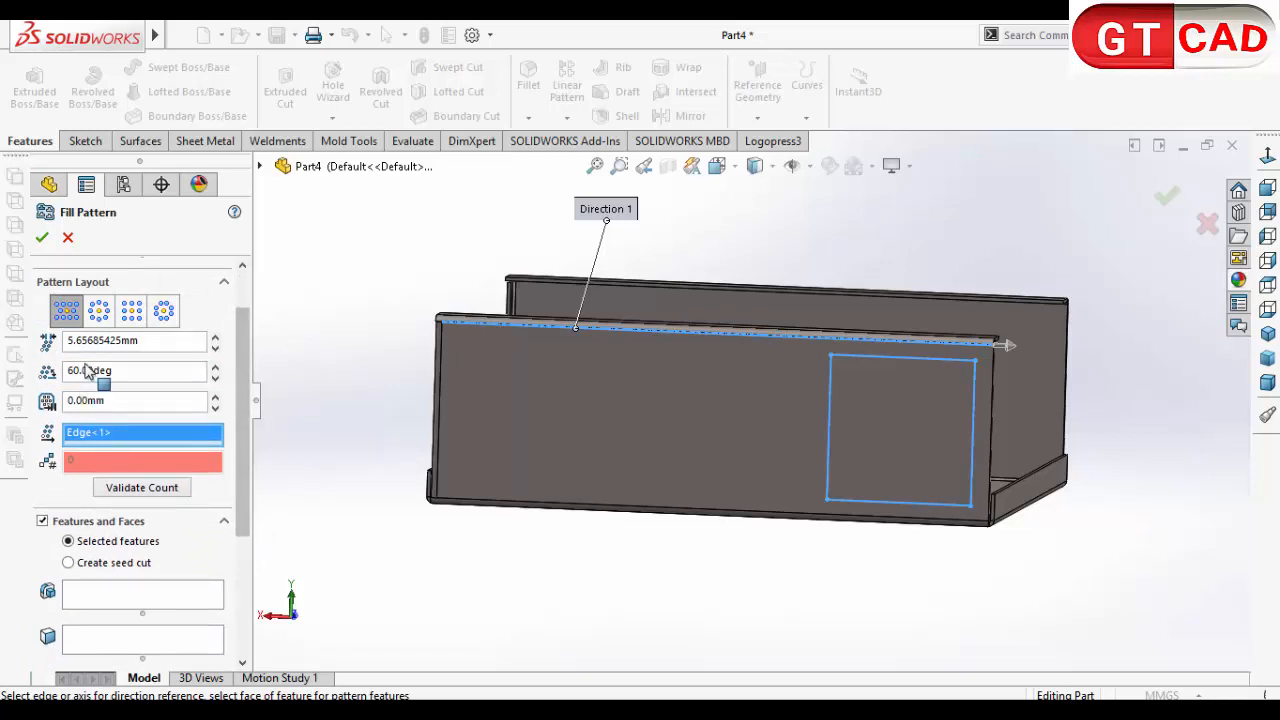
pyautogui.moveTo(148, 342); pyautogui.dragTo(40, 355)
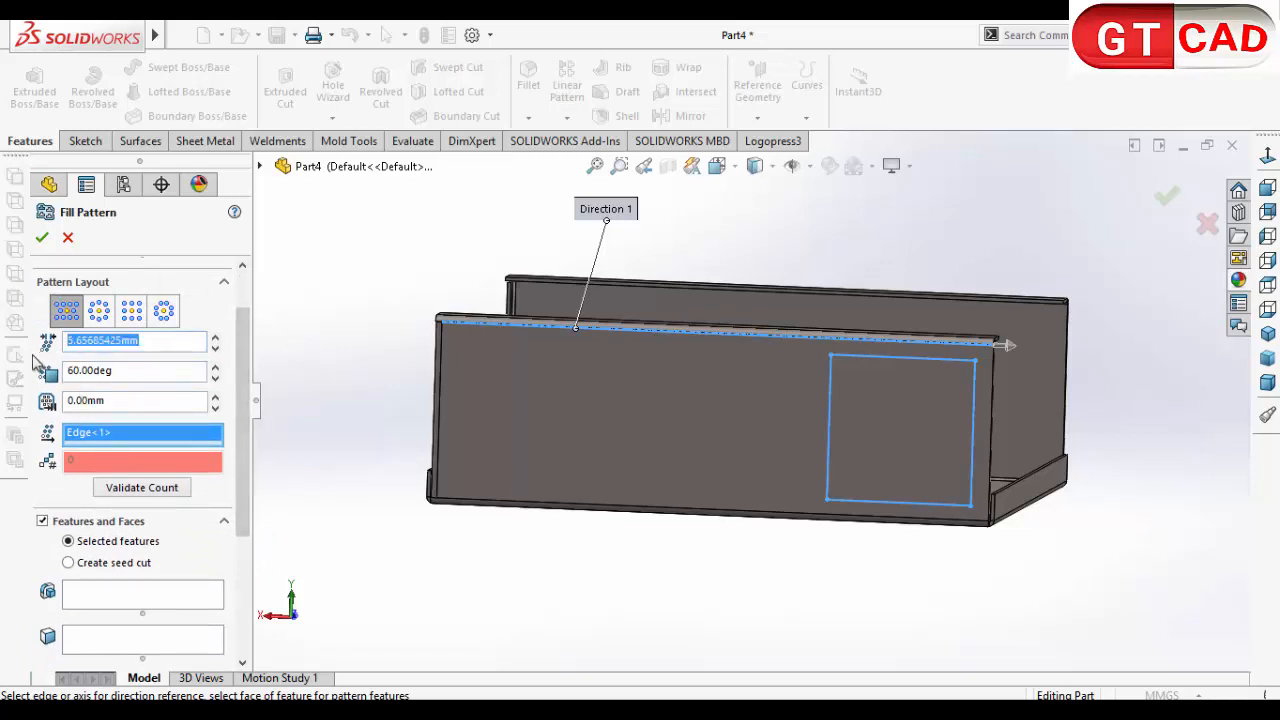
pyautogui.write('10.00mm')
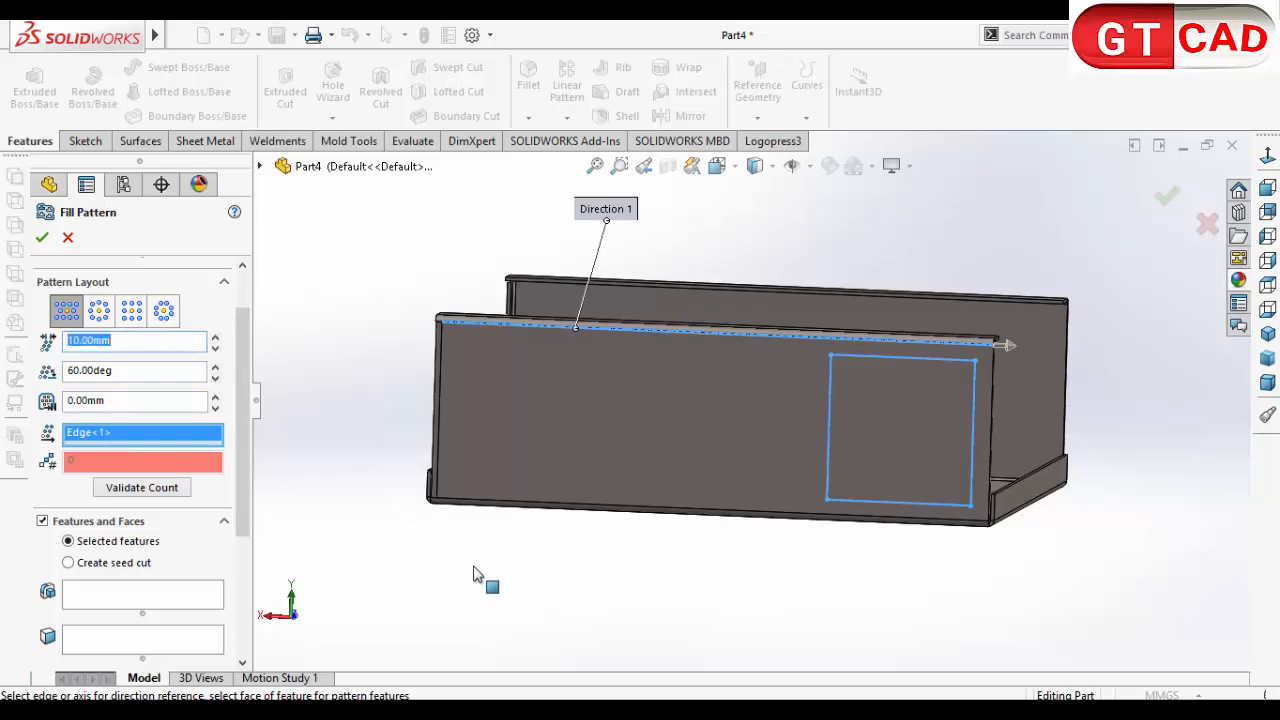
# Step: Try to select the outer side wall's face as the feature to pattern
pyautogui.moveTo(518, 593); pyautogui.dragTo(551, 549, button='middle')
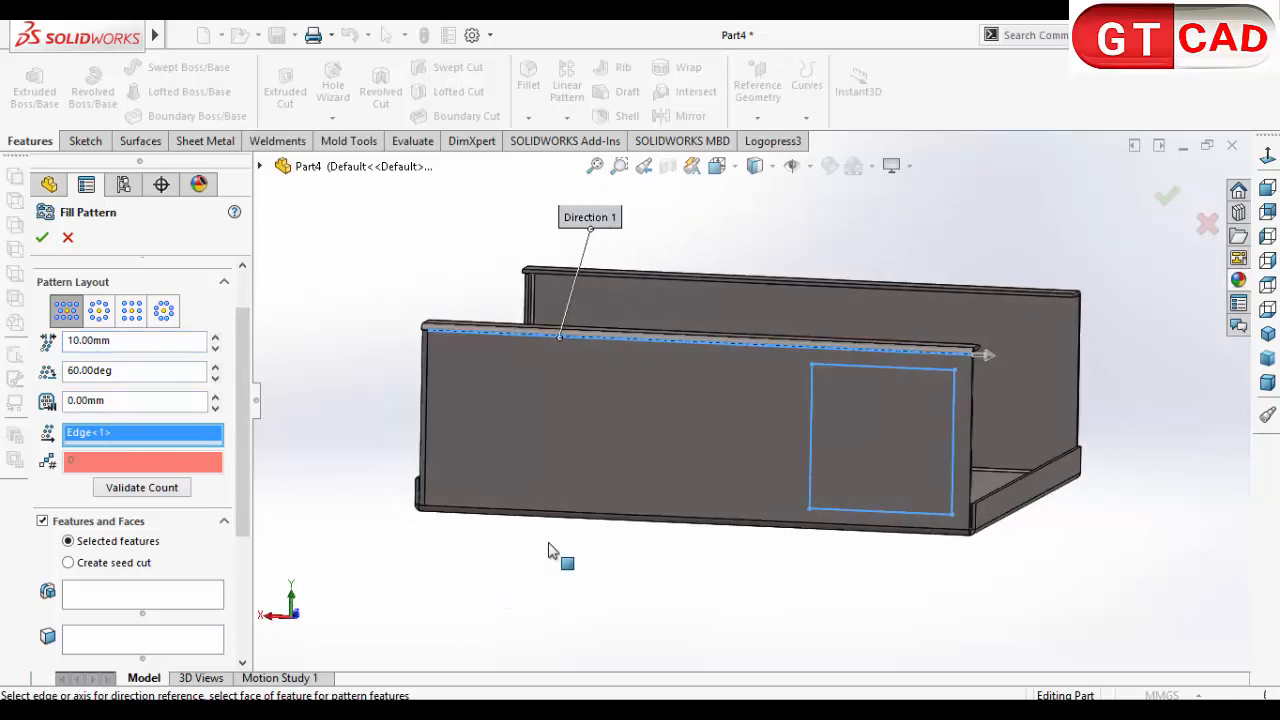
pyautogui.click(651, 437)
pyautogui.click(752, 366)
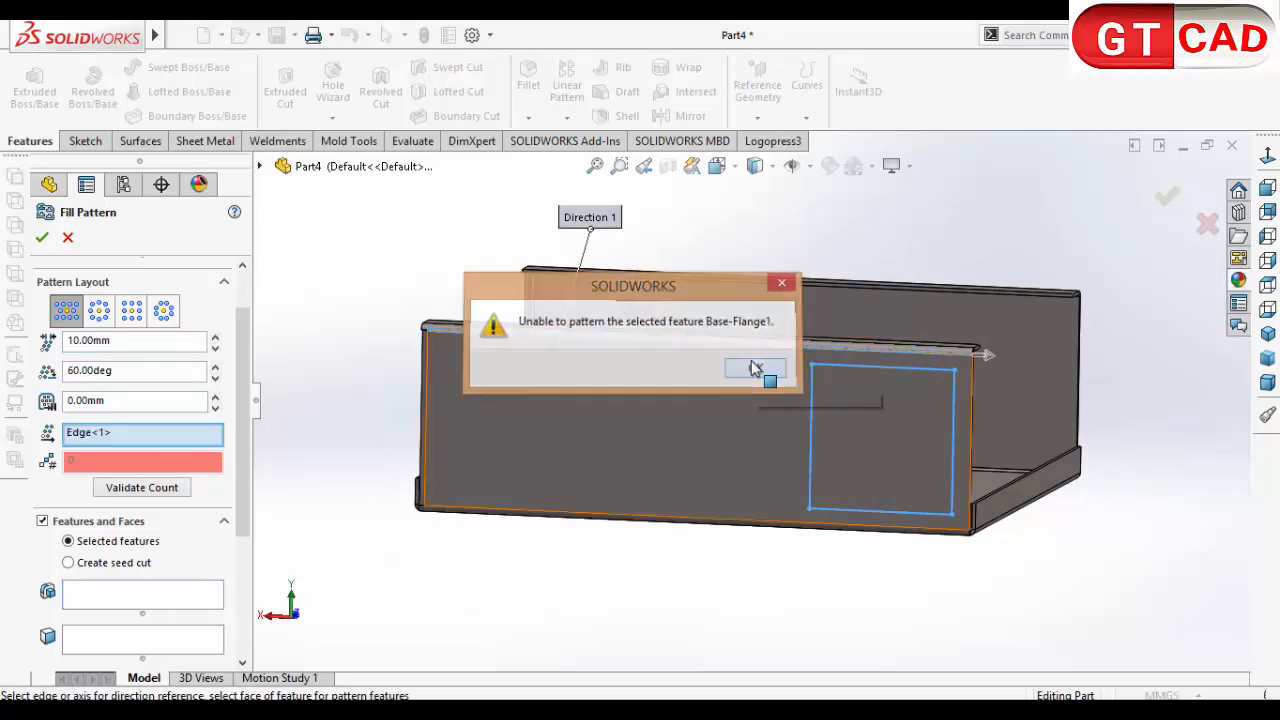
pyautogui.click(757, 460)
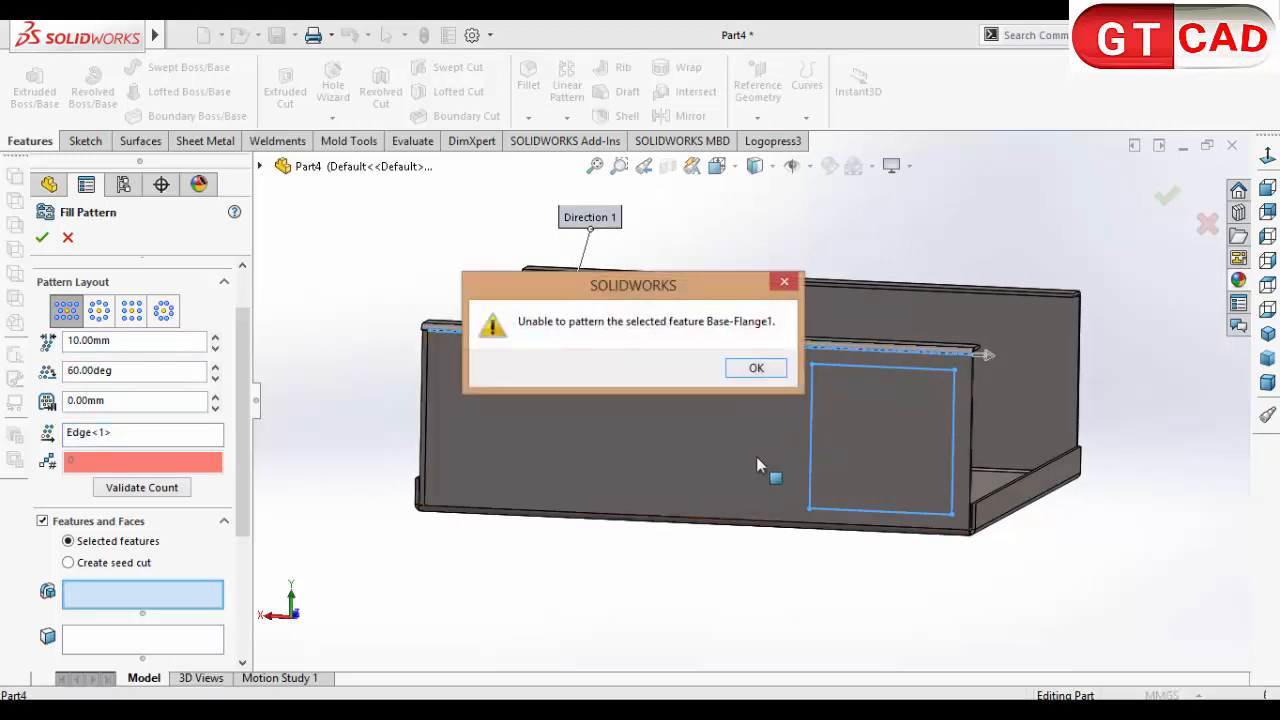
pyautogui.click(757, 368)
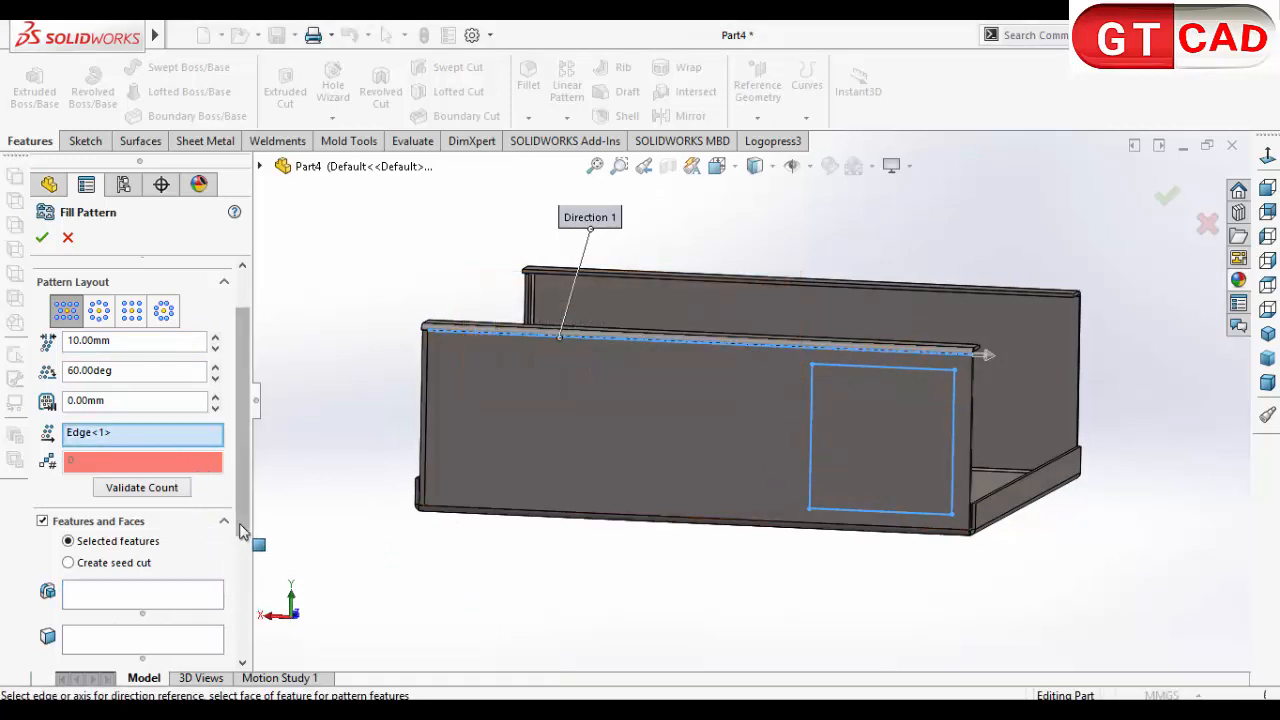
# Step: Add the outer side wall's whole face to the fill boundary
pyautogui.scroll(2, 231, 491)
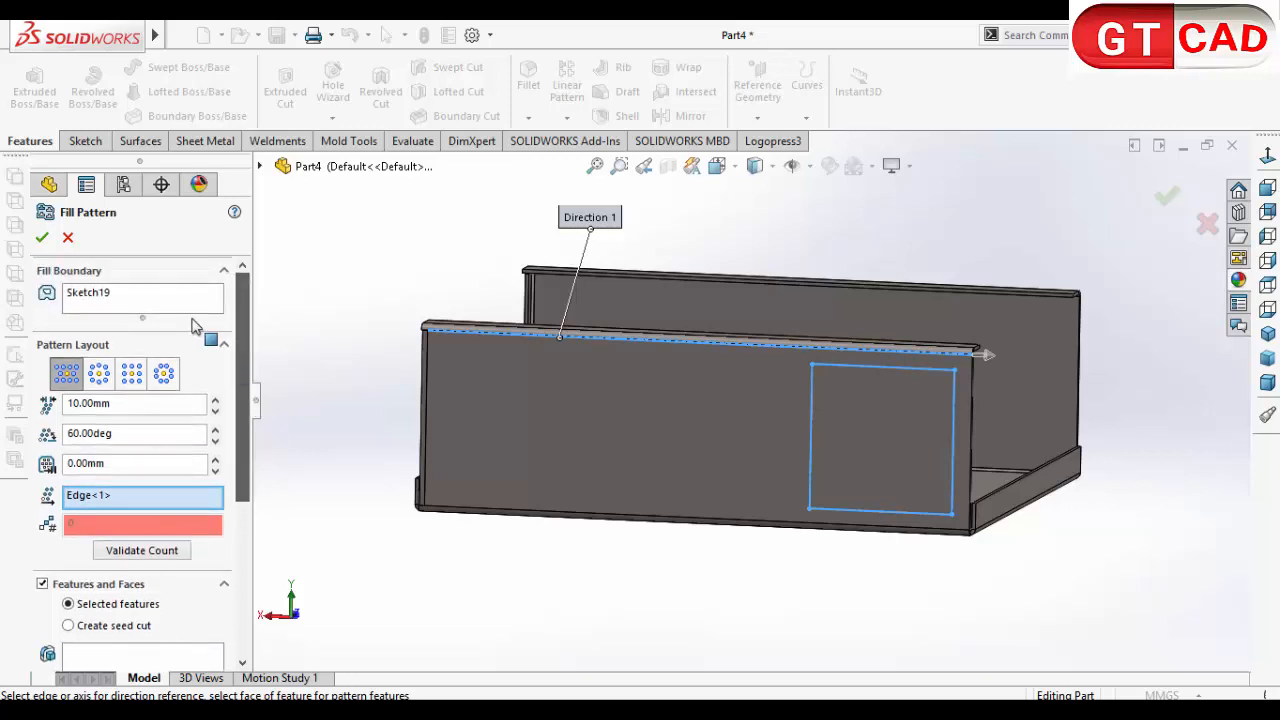
pyautogui.click(200, 318)
pyautogui.click(681, 482)
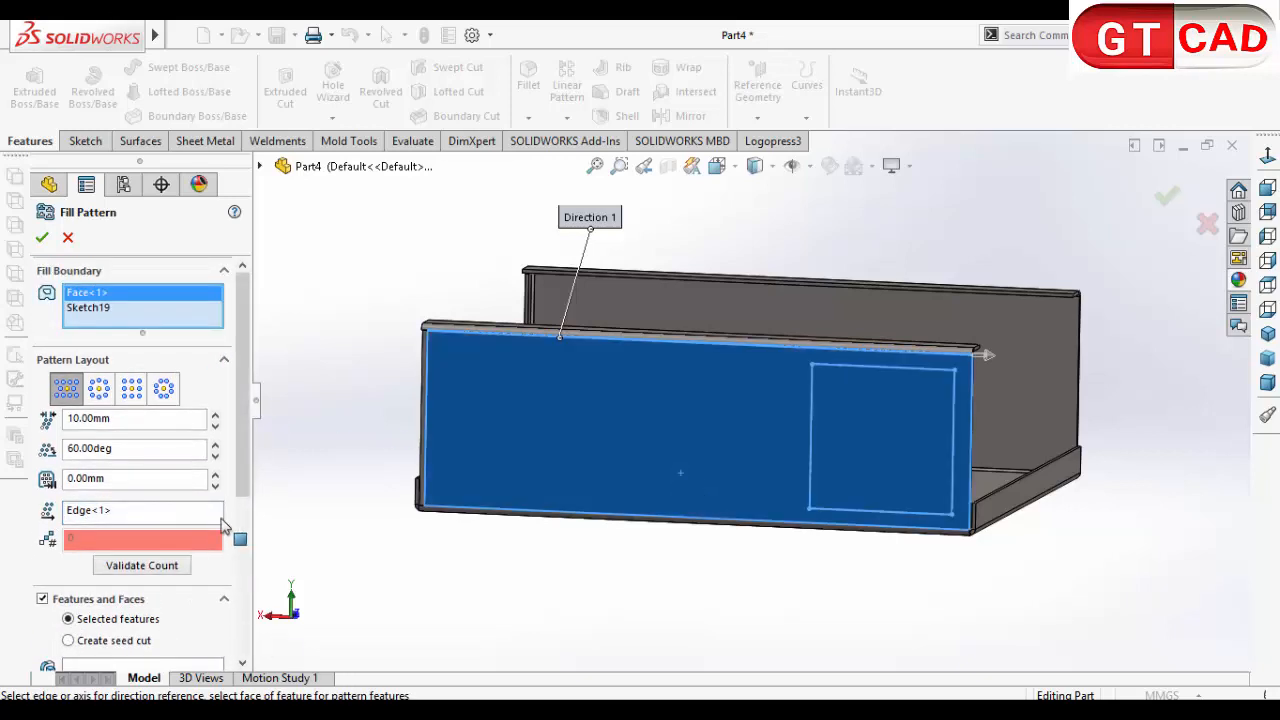
# Step: Fill the boundary with a created seed cut instead of selected features
pyautogui.moveTo(242, 440); pyautogui.dragTo(243, 625)
pyautogui.scroll(2, 247, 570)
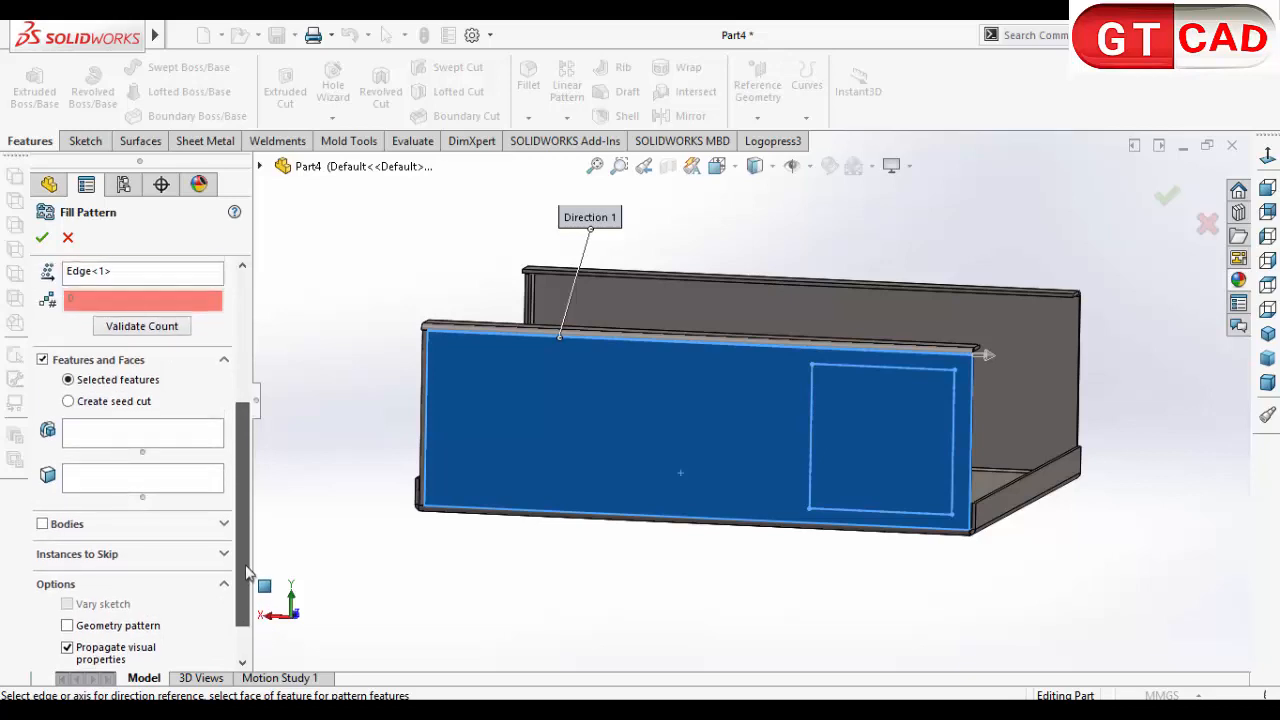
pyautogui.moveTo(247, 570); pyautogui.dragTo(108, 358)
pyautogui.click(106, 352)
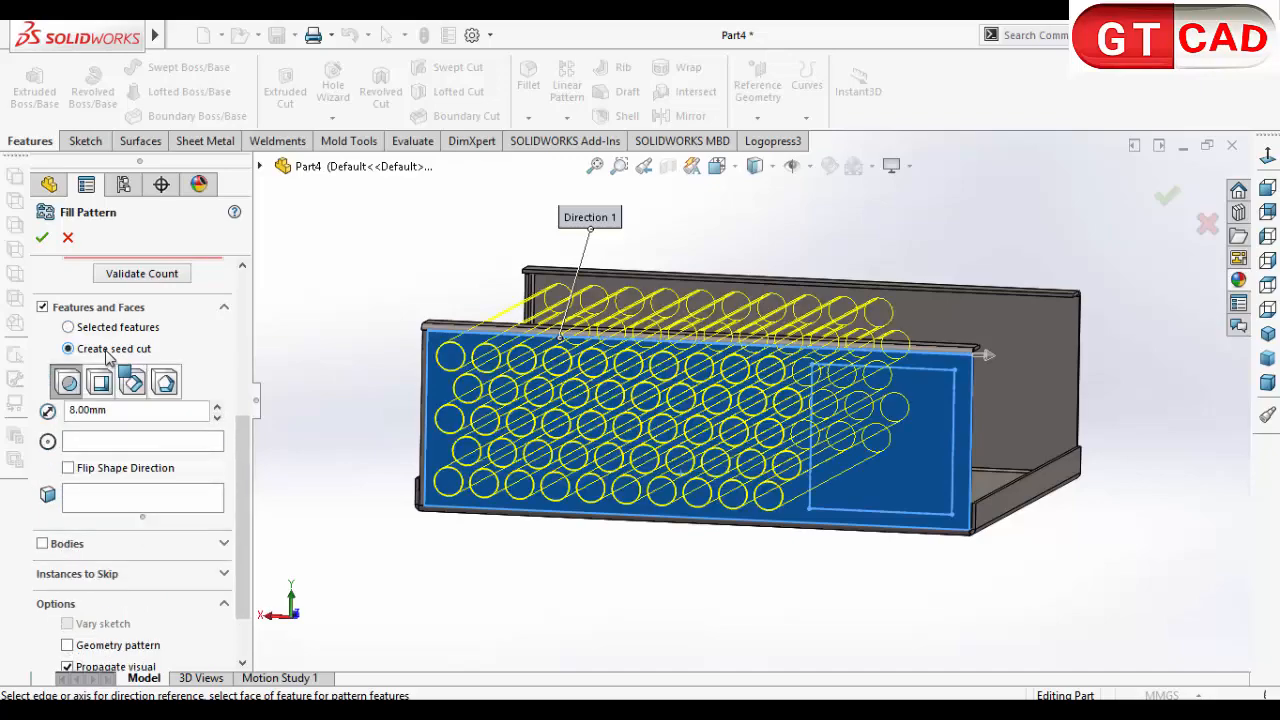
# Step: Remove the square sketch from the fill boundary, keeping only the wall face
pyautogui.moveTo(528, 548)
pyautogui.mouseDown(button='middle')
pyautogui.moveTo(542, 547)
pyautogui.moveTo(523, 549)
pyautogui.mouseUp(button='middle')
pyautogui.moveTo(242, 496); pyautogui.dragTo(243, 353)
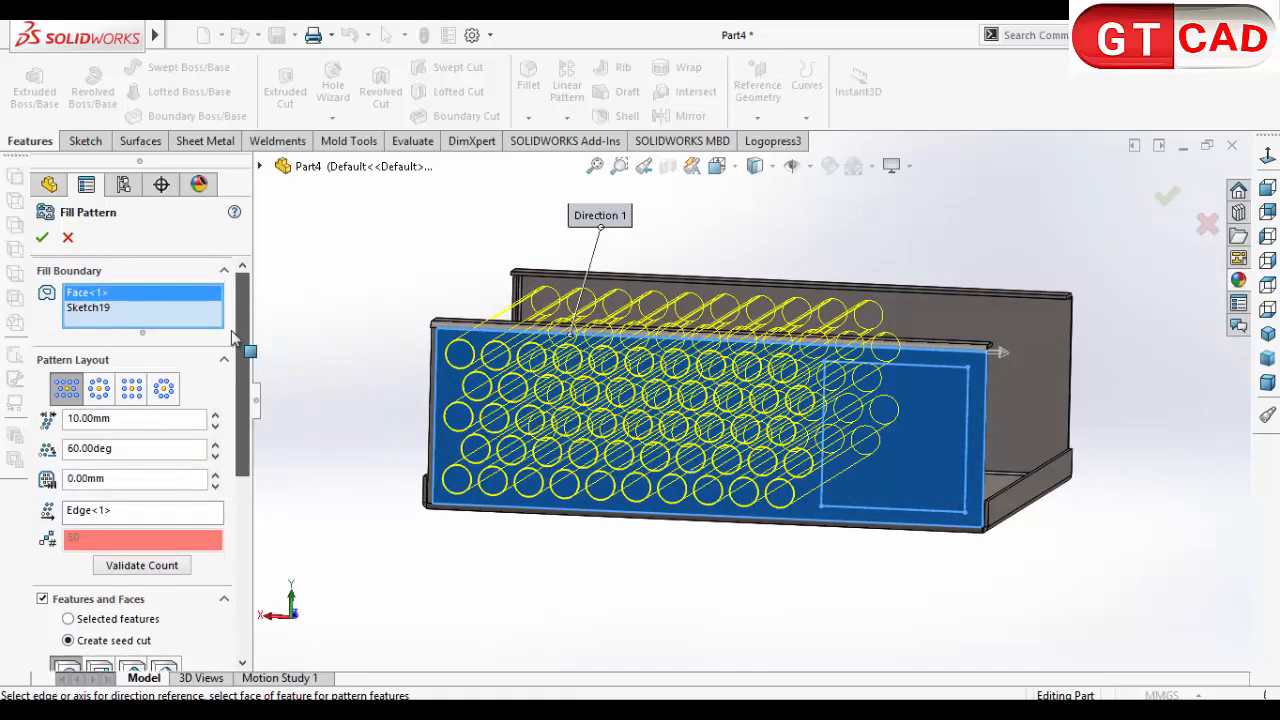
pyautogui.rightClick(92, 308)
pyautogui.click(130, 343)
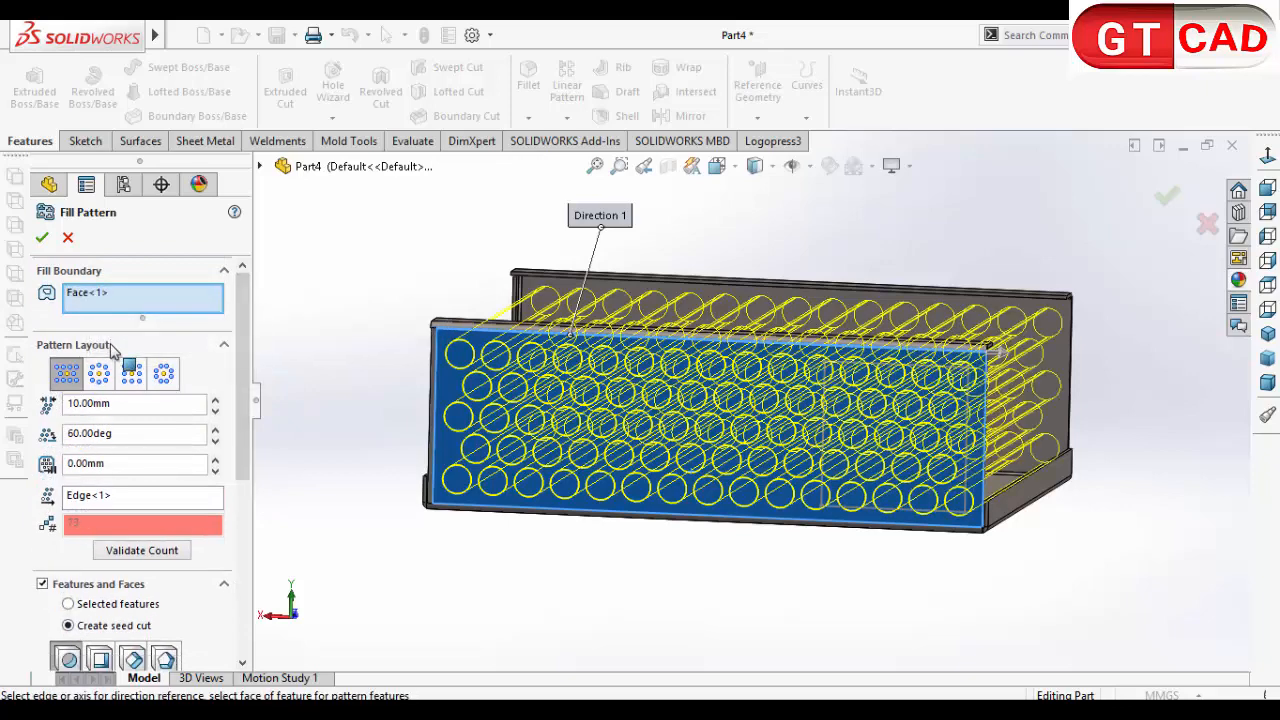
# Step: Change the seed cut shape to a polygon and set its outer radius to 3 mm
pyautogui.press('z')
pyautogui.moveTo(463, 563)
pyautogui.mouseDown(button='middle')
pyautogui.moveTo(487, 546)
pyautogui.moveTo(460, 554)
pyautogui.mouseUp(button='middle')
pyautogui.scroll(-3, 250, 465)
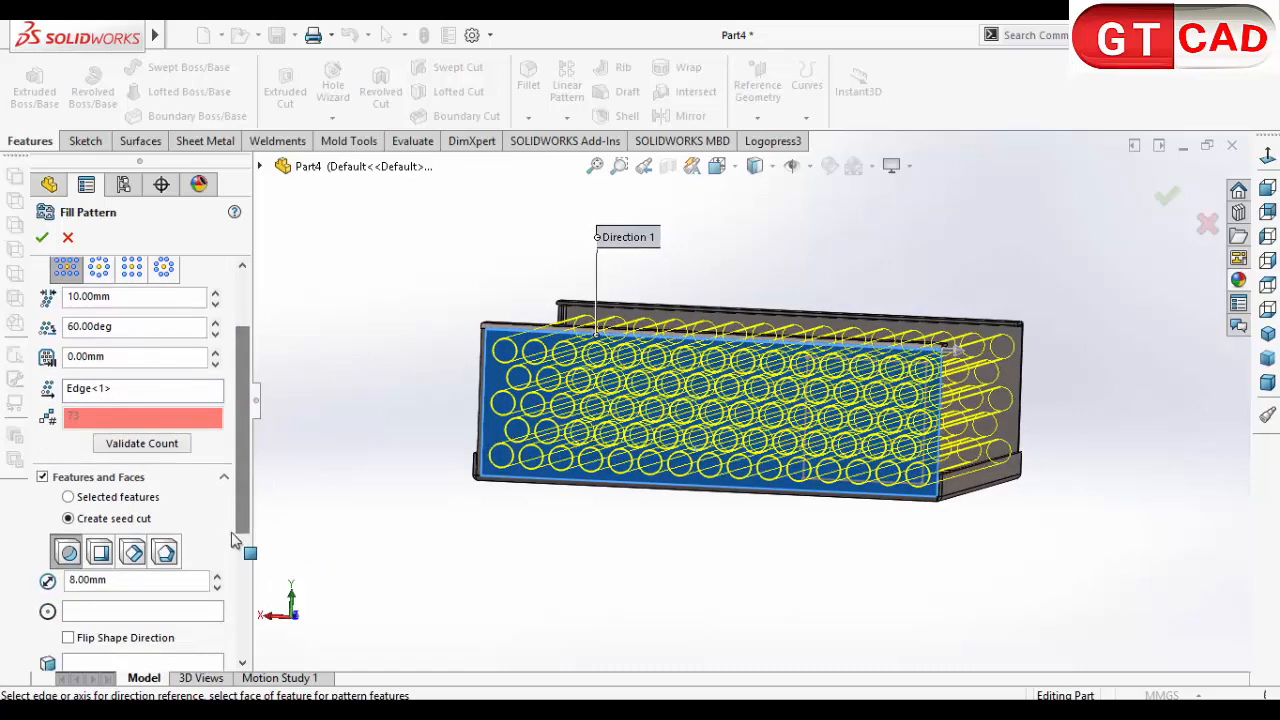
pyautogui.click(166, 562)
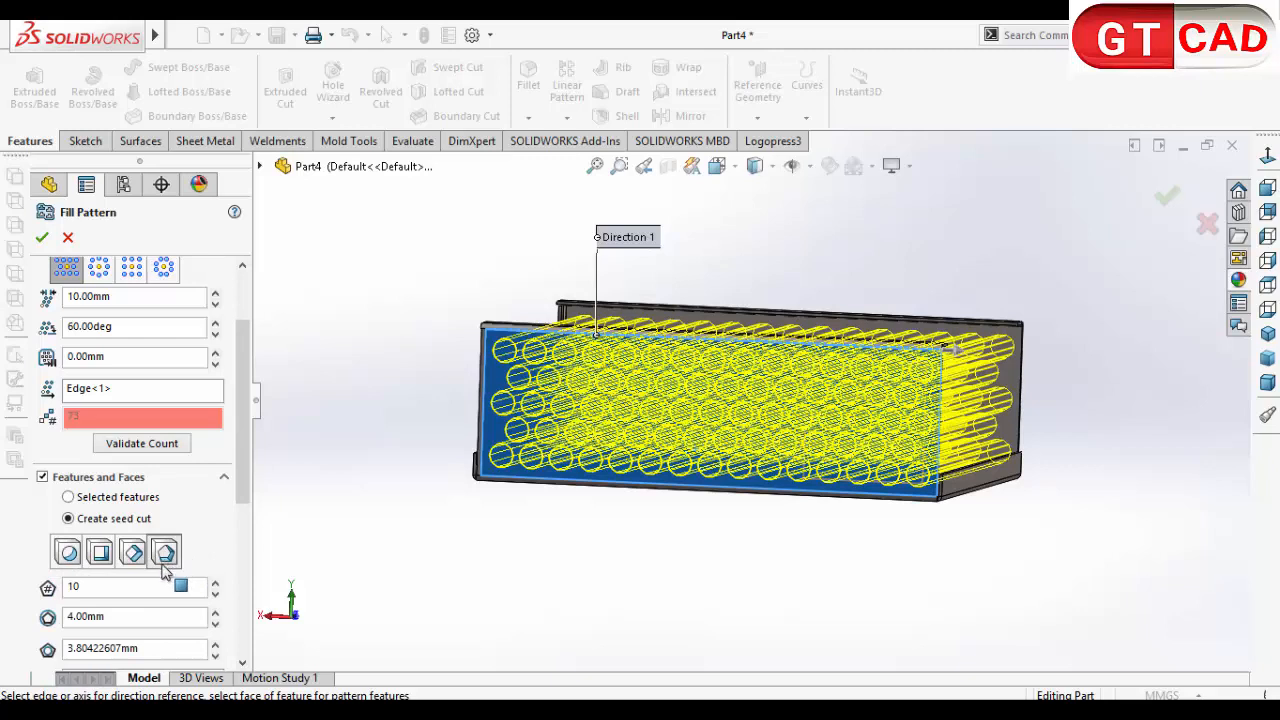
pyautogui.moveTo(108, 622); pyautogui.dragTo(68, 626)
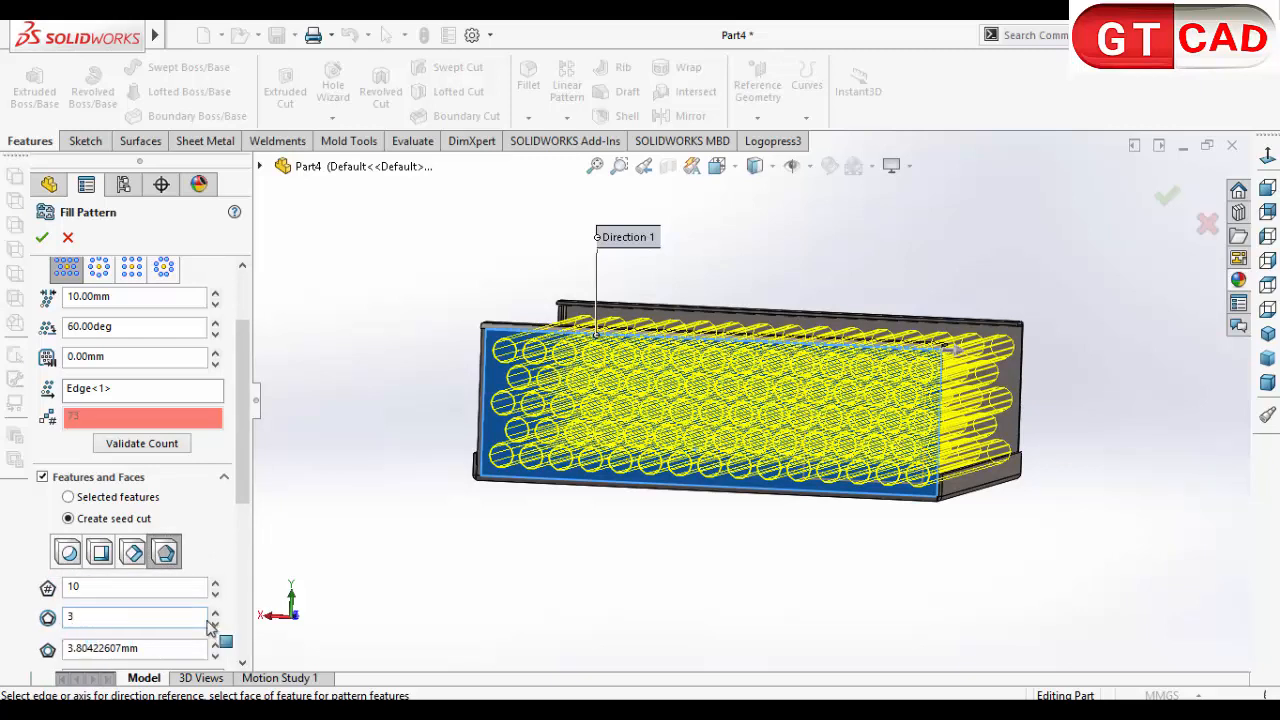
pyautogui.press('Return')
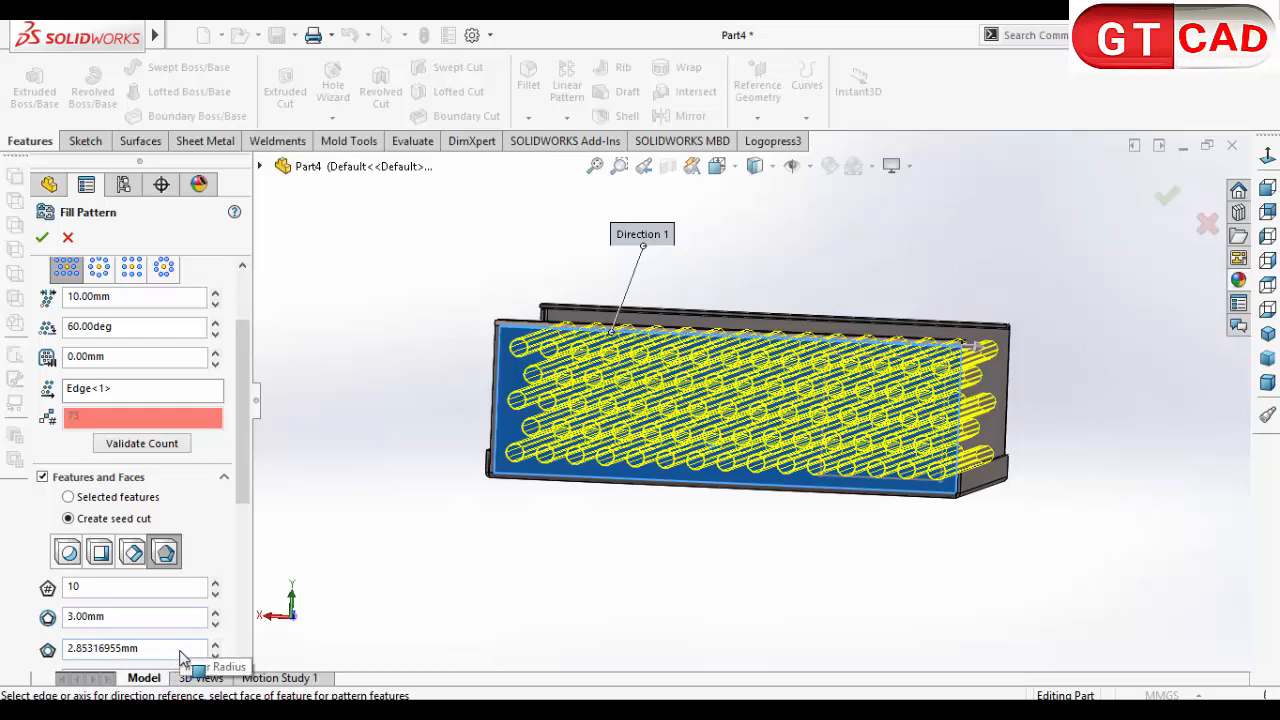
# Step: Set the polygon seed cut's inner radius to 3 mm
pyautogui.click(182, 652)
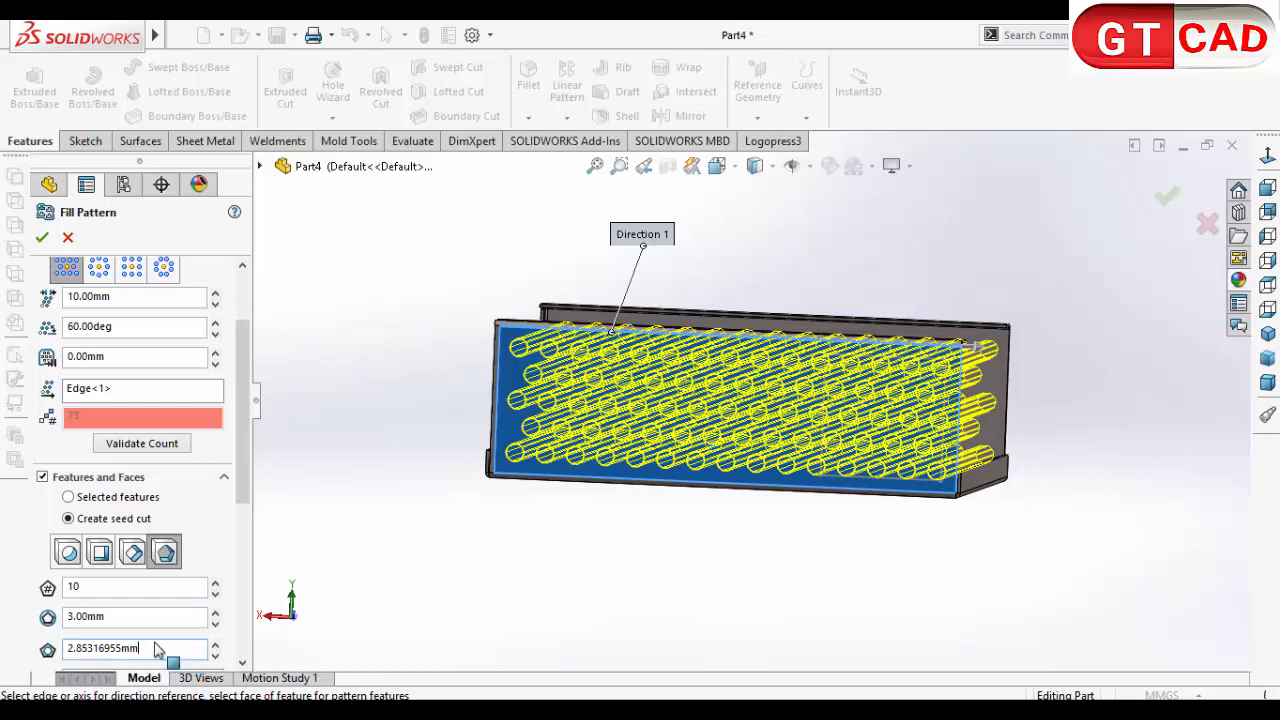
pyautogui.moveTo(157, 650); pyautogui.dragTo(73, 640)
pyautogui.press('BackSpace')
pyautogui.press('BackSpace')
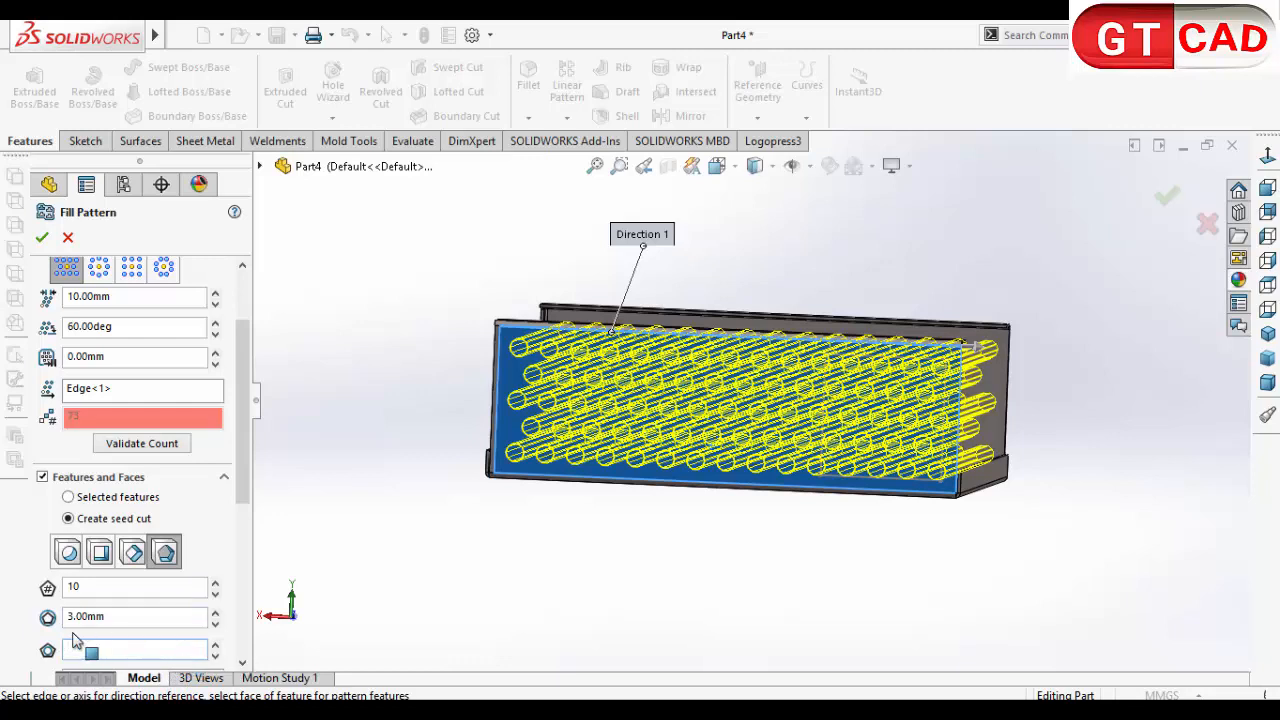
pyautogui.press('Return')
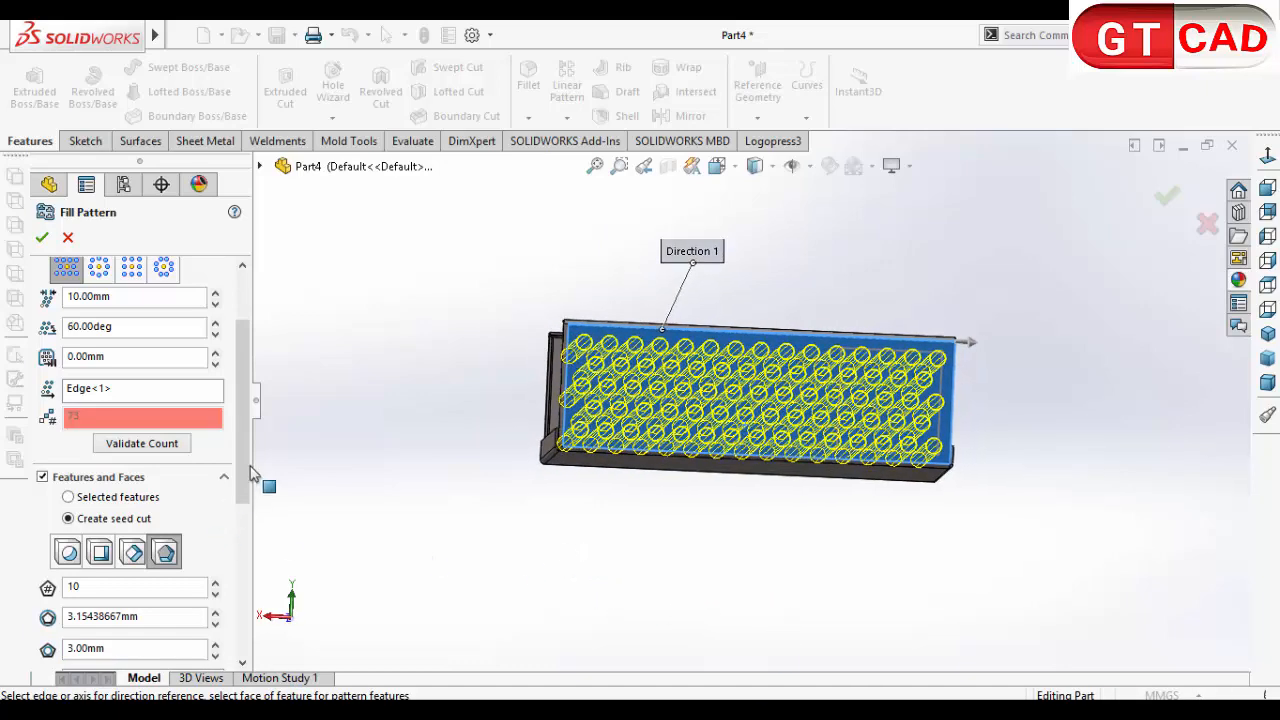
# Step: Accept the fill pattern without skipping any instances, and inspect the perforated side walls
pyautogui.moveTo(244, 470); pyautogui.dragTo(247, 650)
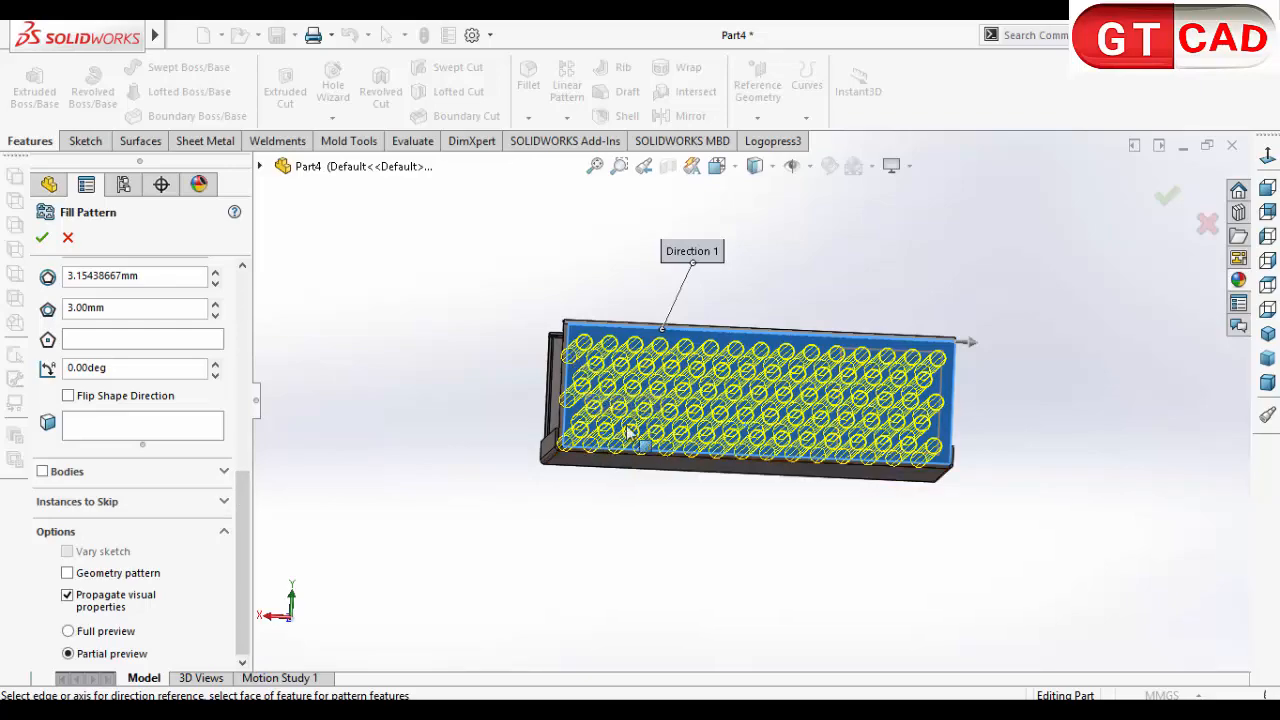
pyautogui.moveTo(637, 465); pyautogui.dragTo(615, 517, button='middle')
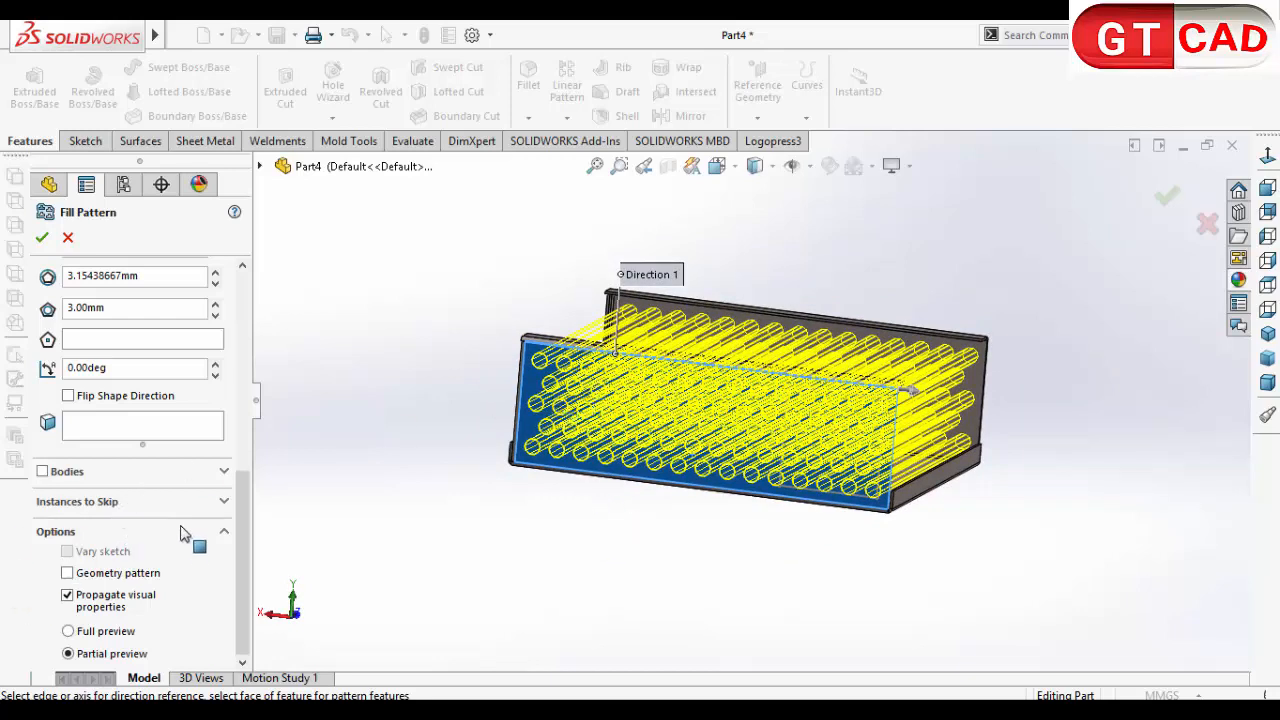
pyautogui.click(224, 502)
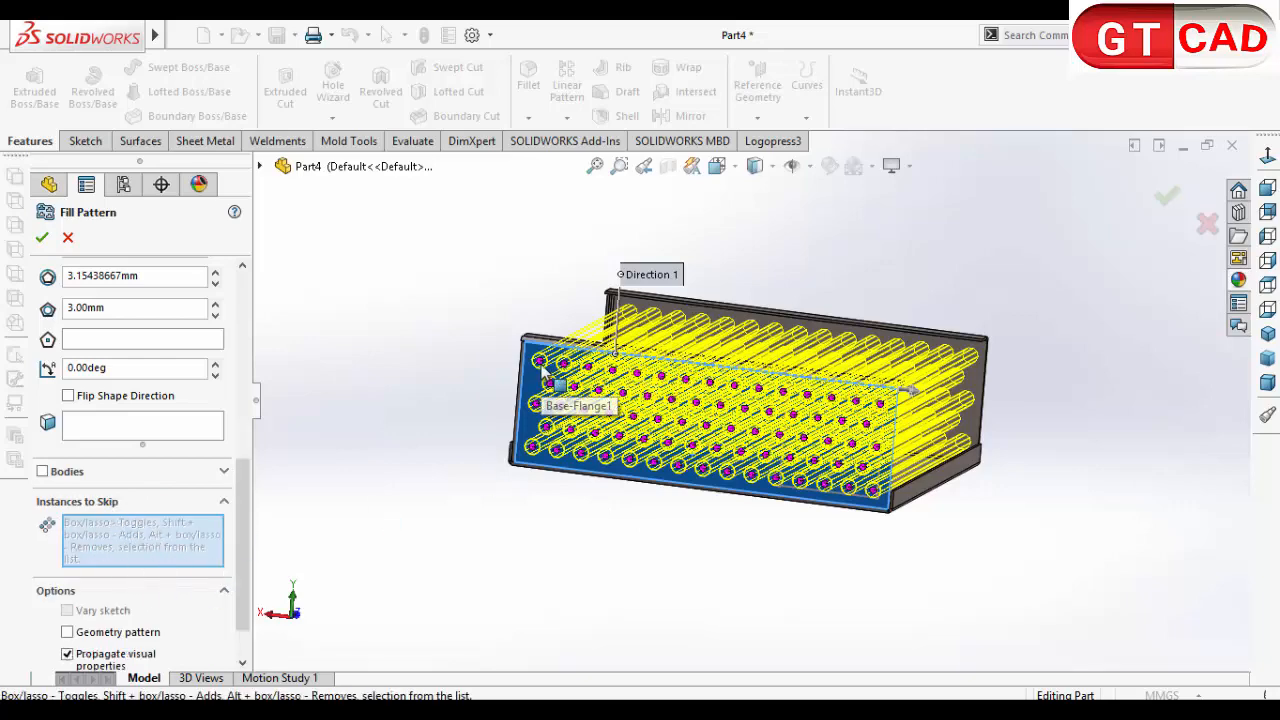
pyautogui.scroll(-2, 548, 380)
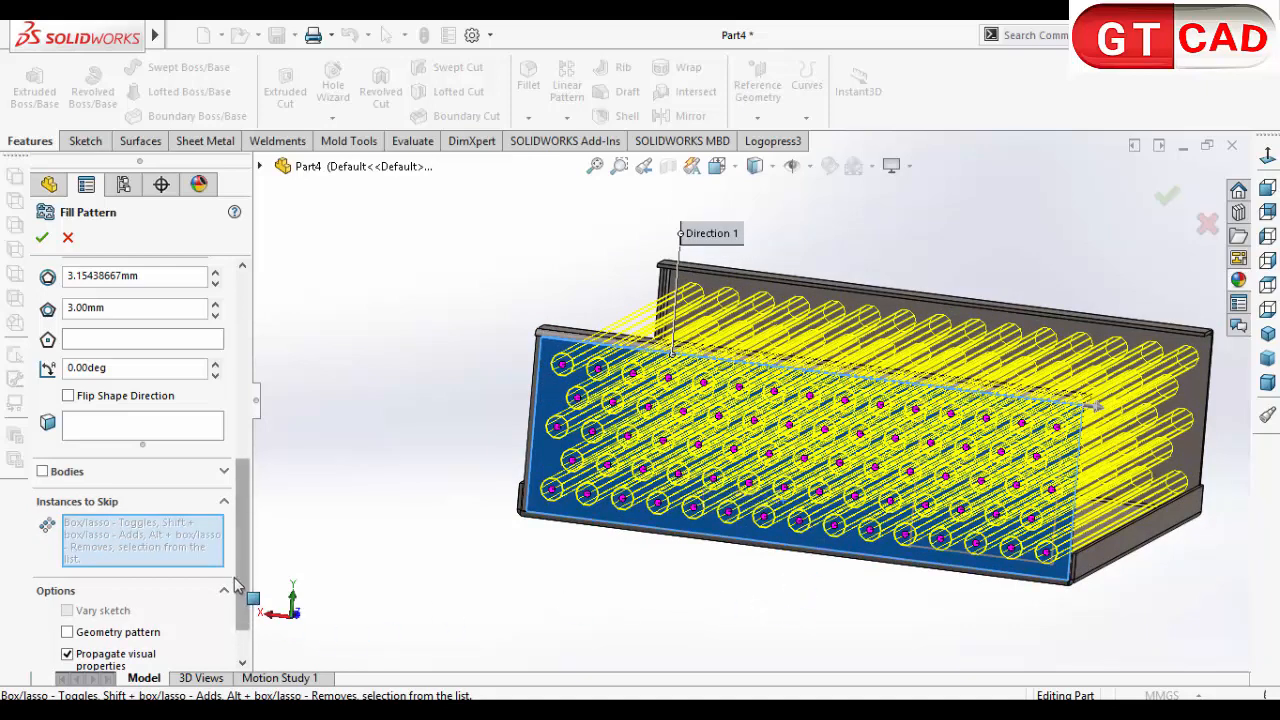
pyautogui.scroll(5, 243, 527)
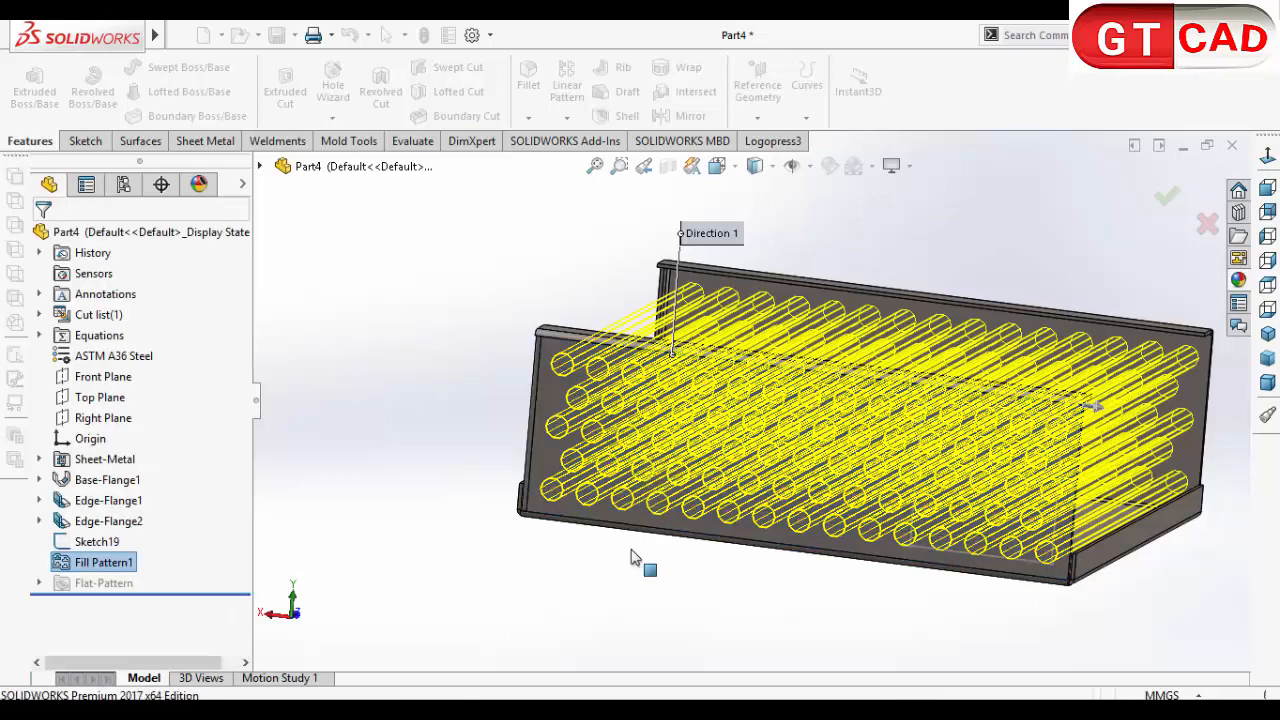
pyautogui.click(686, 566)
pyautogui.moveTo(686, 566); pyautogui.dragTo(709, 674, button='middle')
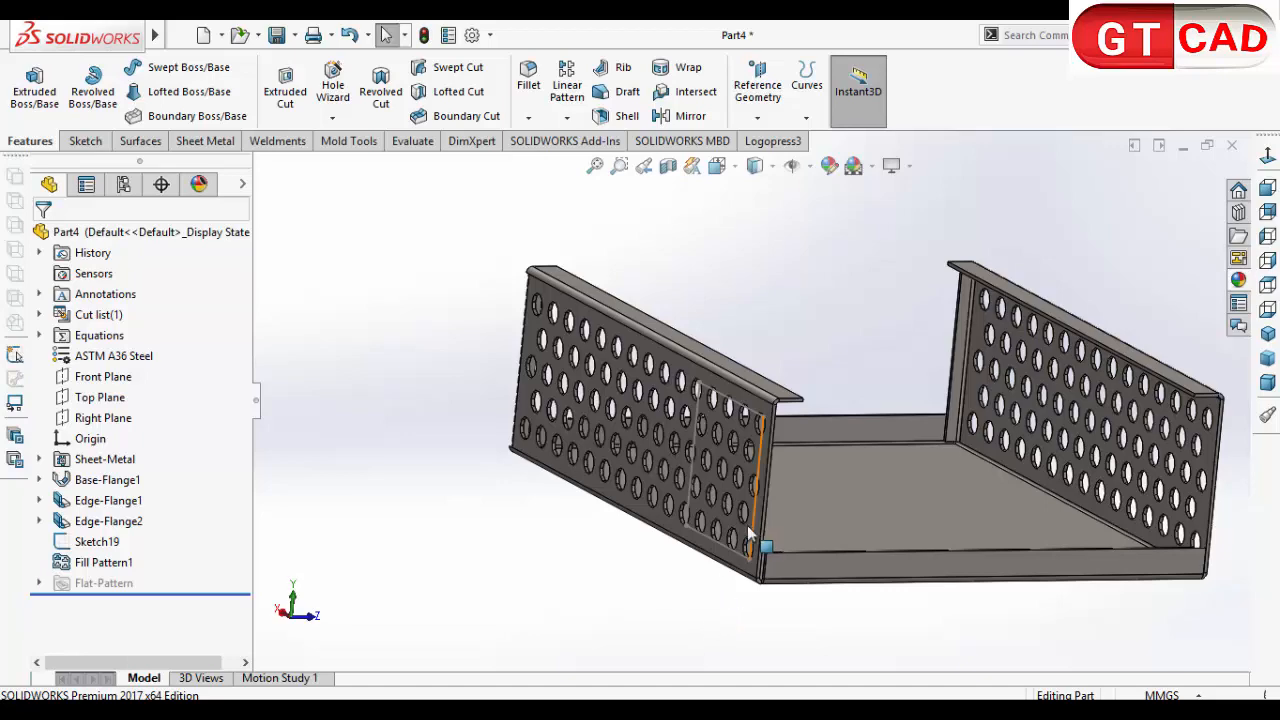
# Step: View the channel's floor face straight on from inside, between the two perforated walls
pyautogui.moveTo(750, 535); pyautogui.dragTo(1166, 206, button='middle')
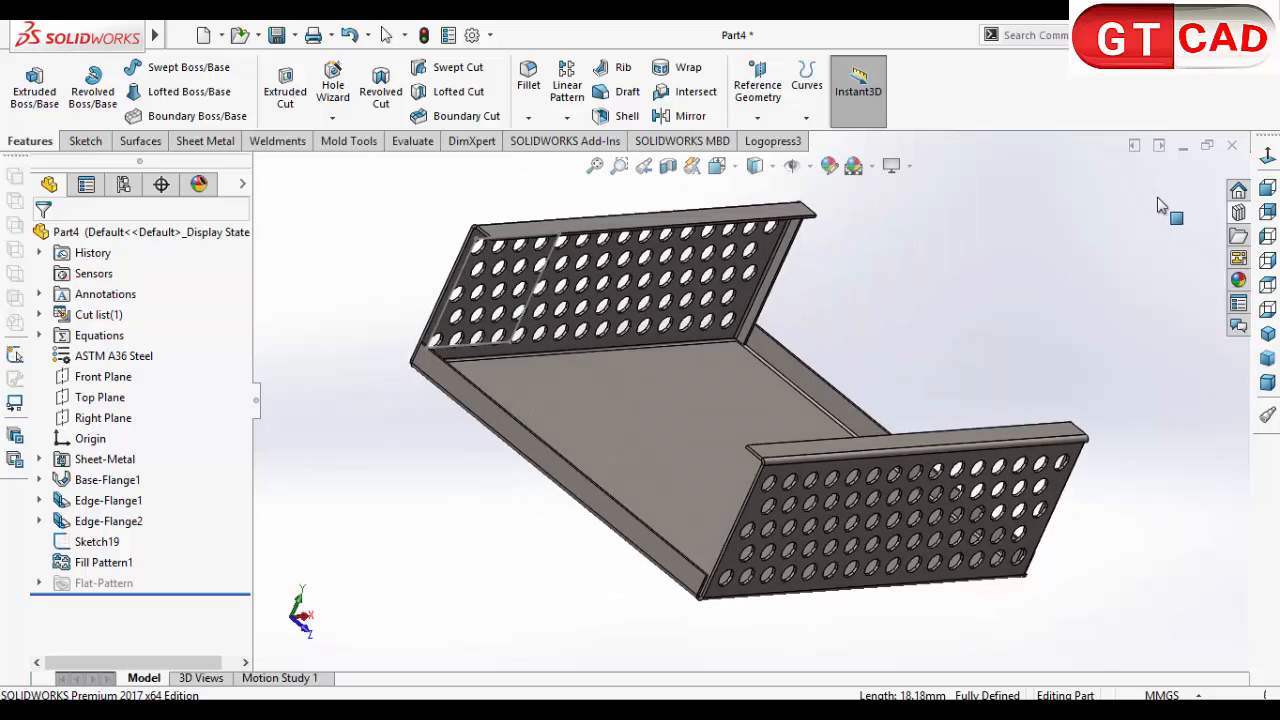
pyautogui.click(697, 386)
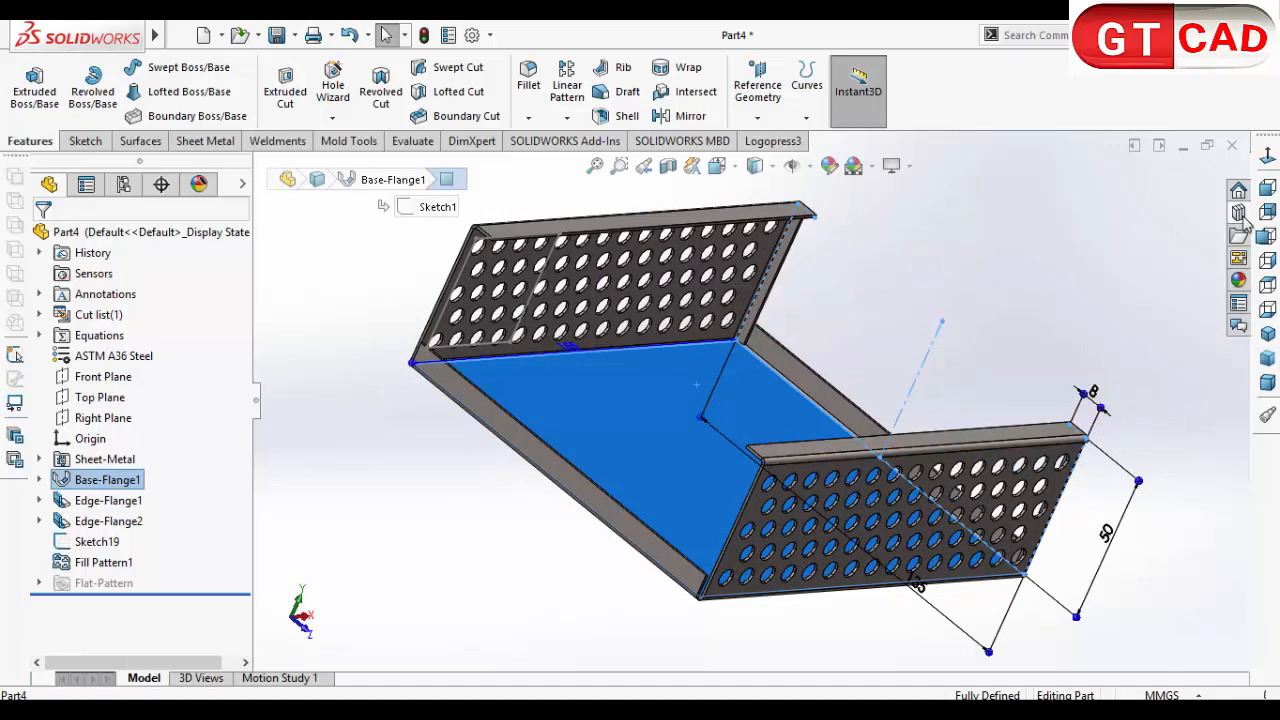
pyautogui.click(1267, 211)
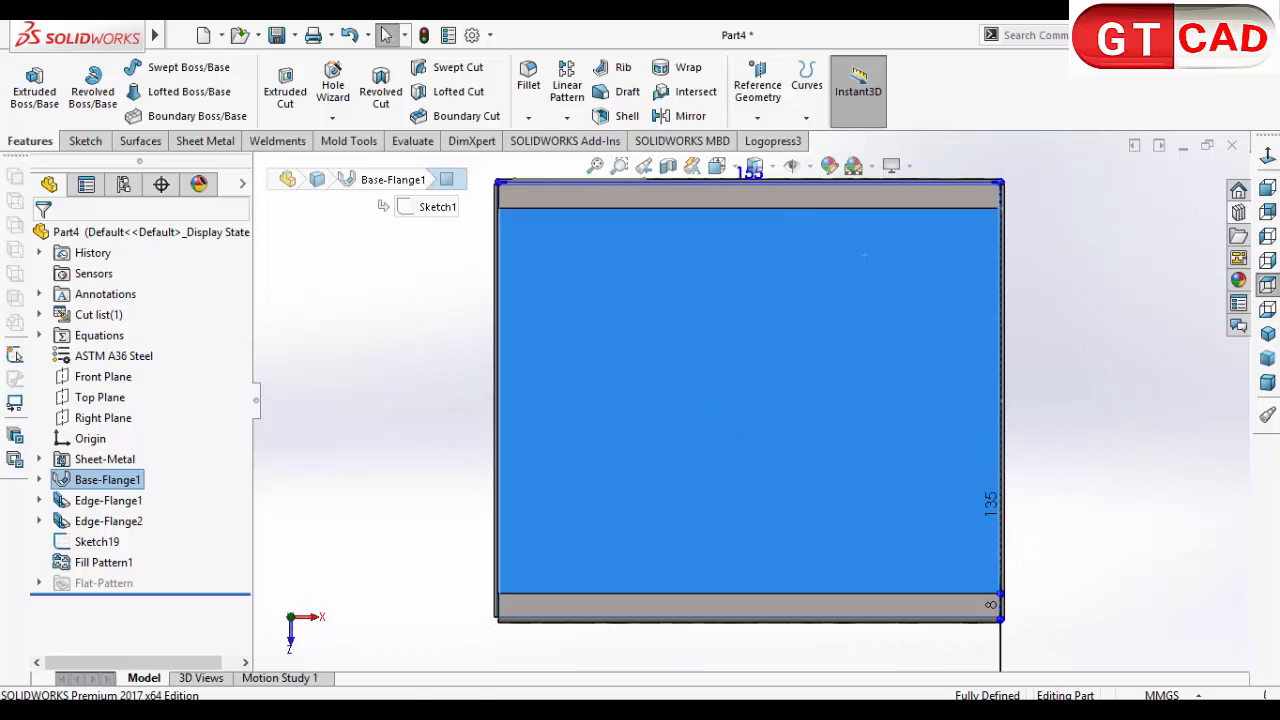
pyautogui.click(1050, 600)
pyautogui.moveTo(1127, 531); pyautogui.dragTo(1140, 468, button='middle')
pyautogui.click(810, 443)
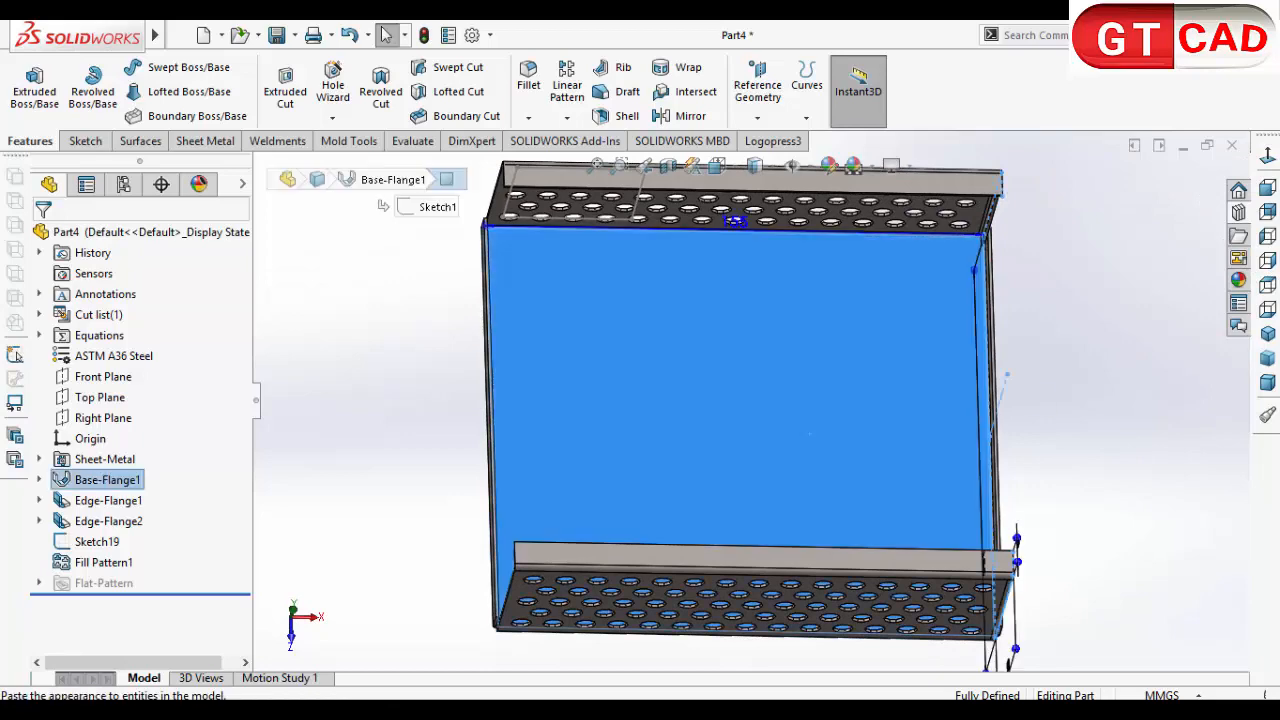
pyautogui.click(1265, 158)
pyautogui.click(1157, 294)
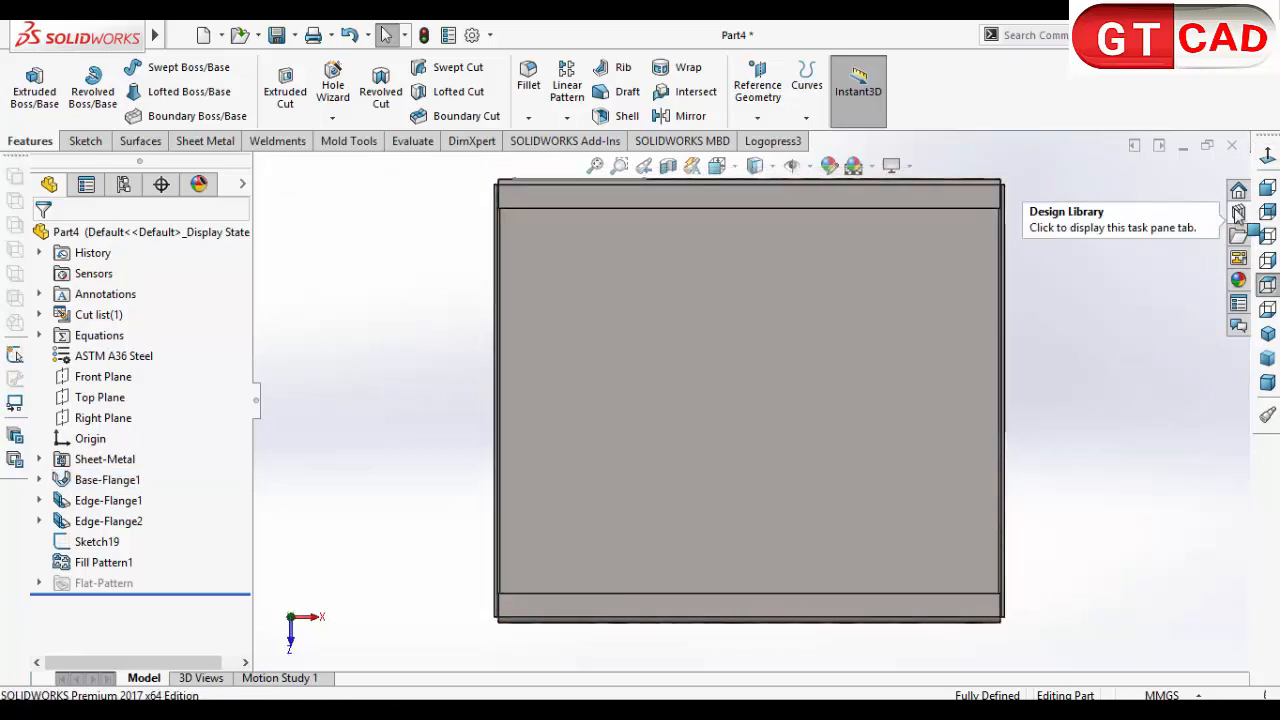
# Step: Place the bridge lance forming tool from the Design Library's lances folder on the channel's floor face and flip the tool
pyautogui.click(1238, 212)
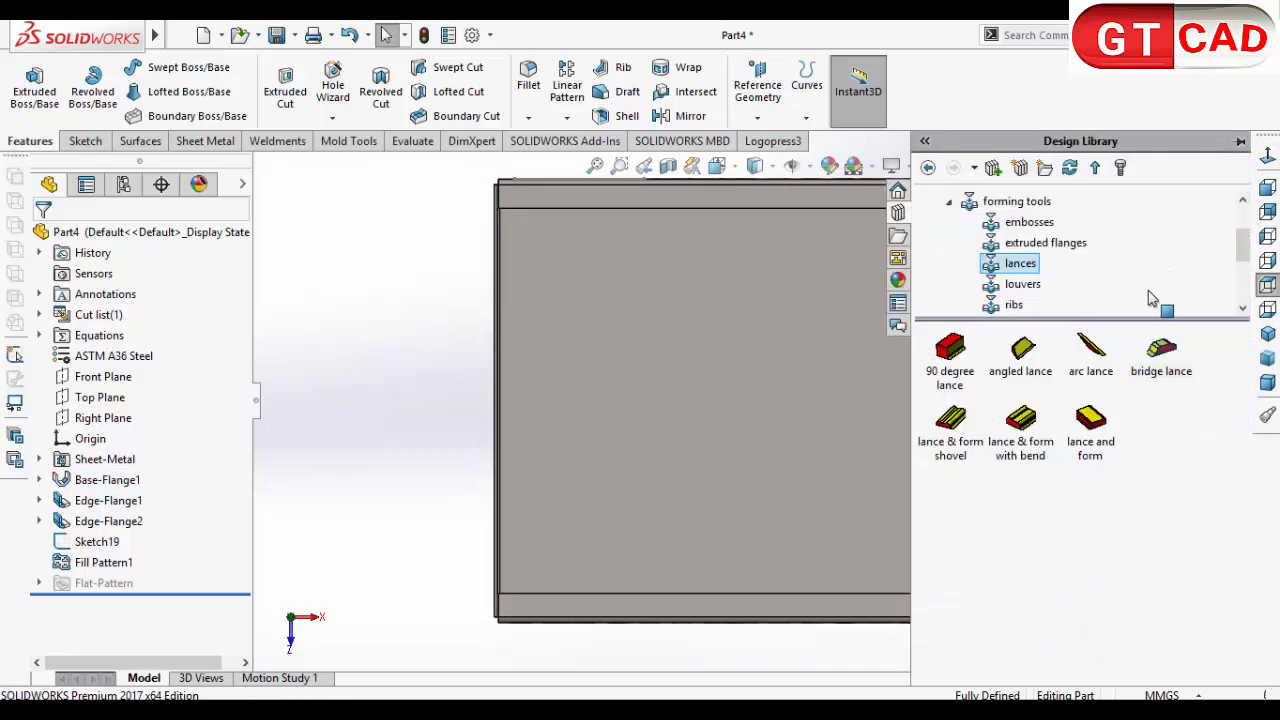
pyautogui.click(1025, 202)
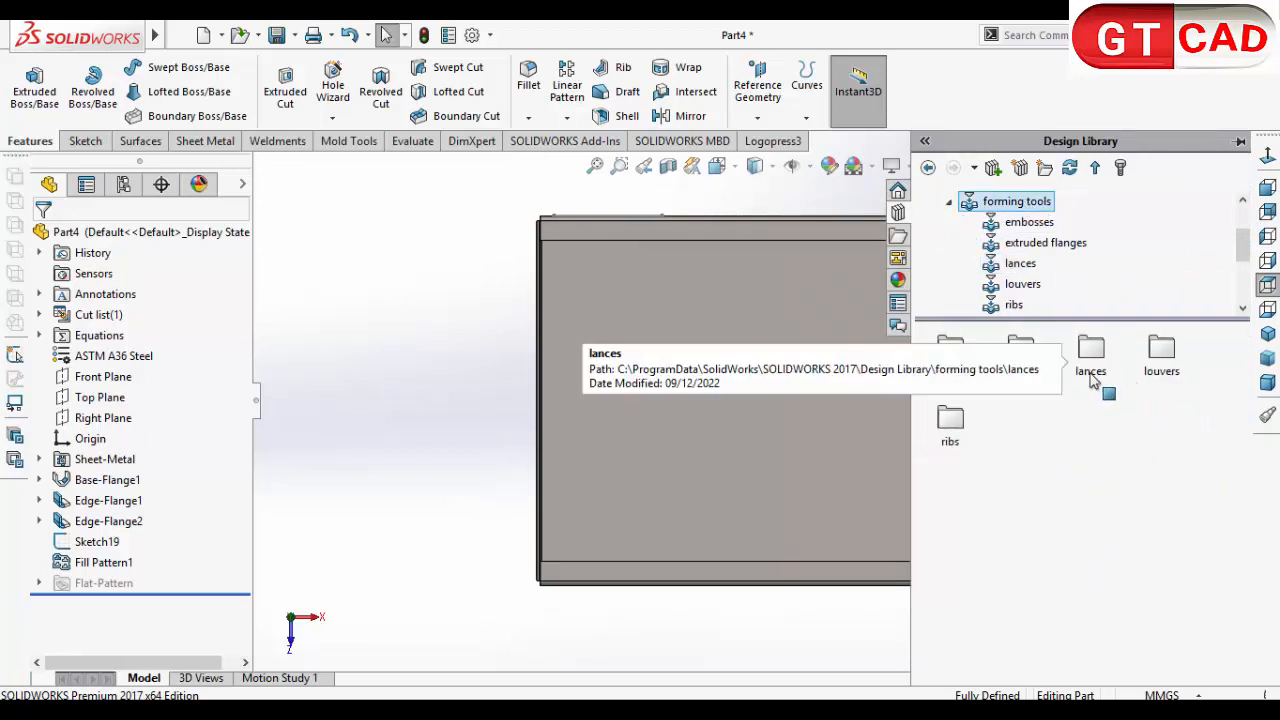
pyautogui.doubleClick(1095, 368)
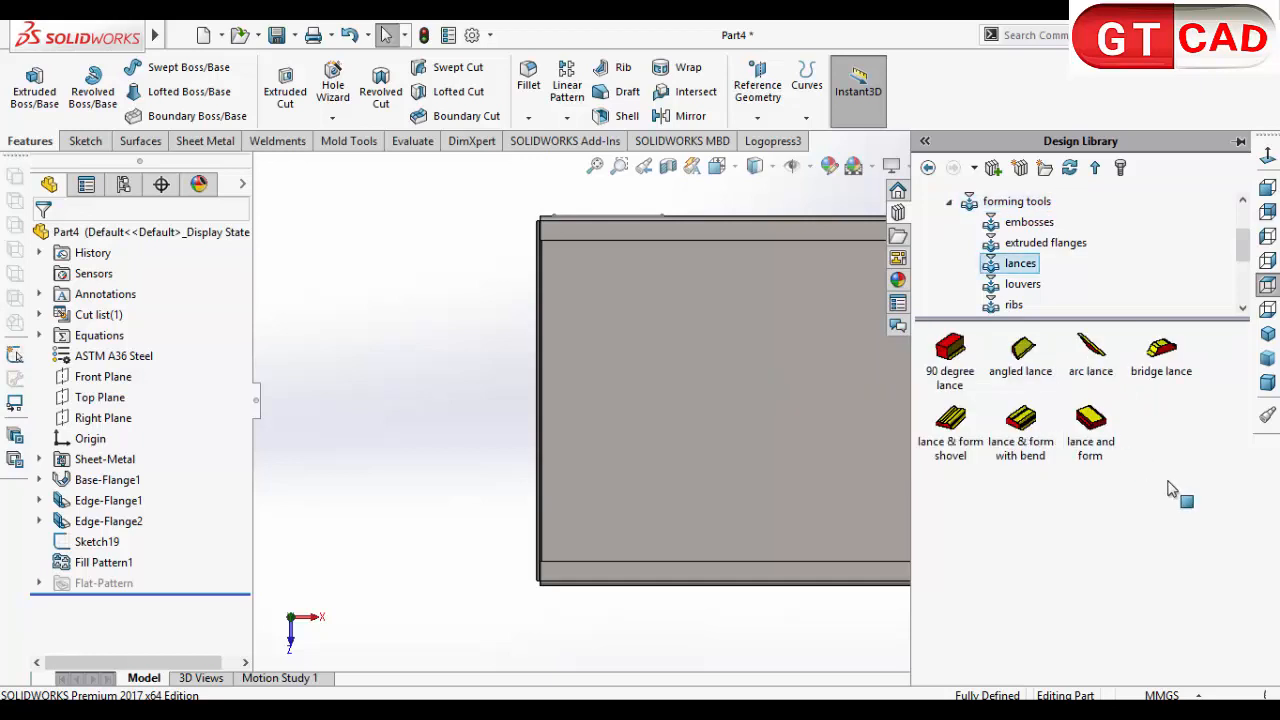
pyautogui.moveTo(1175, 388)
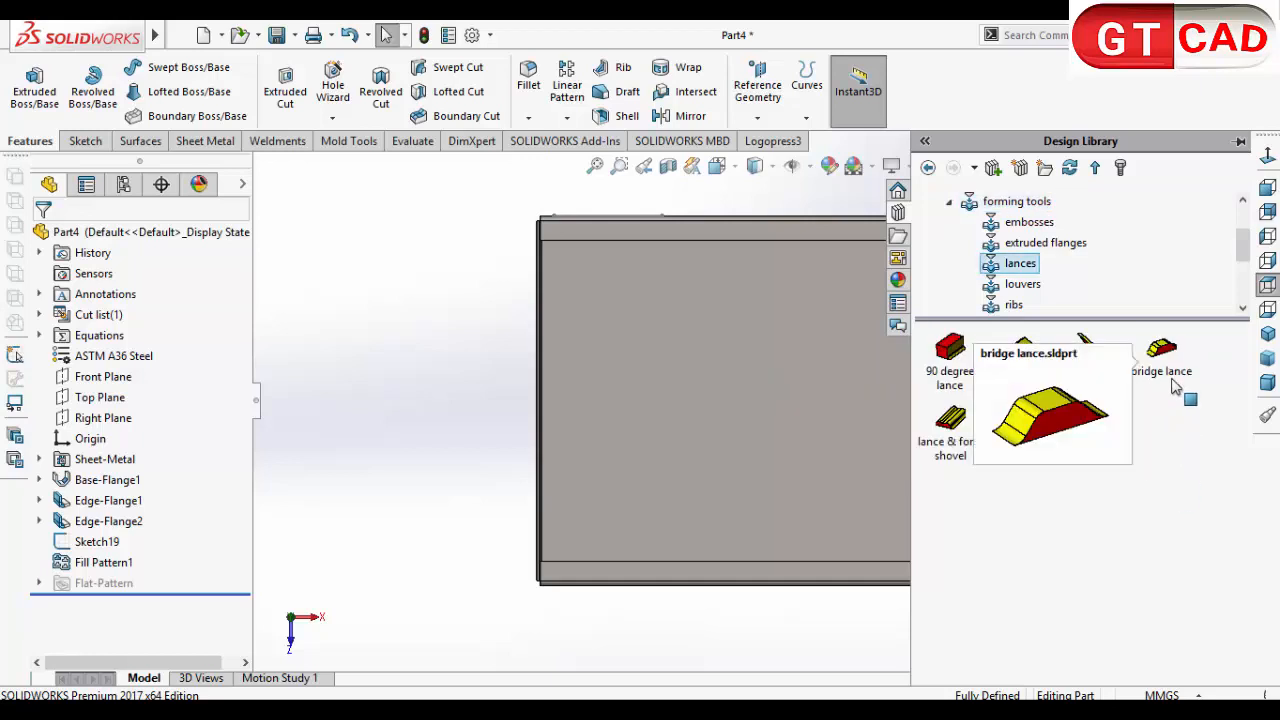
pyautogui.moveTo(1183, 372); pyautogui.dragTo(671, 432)
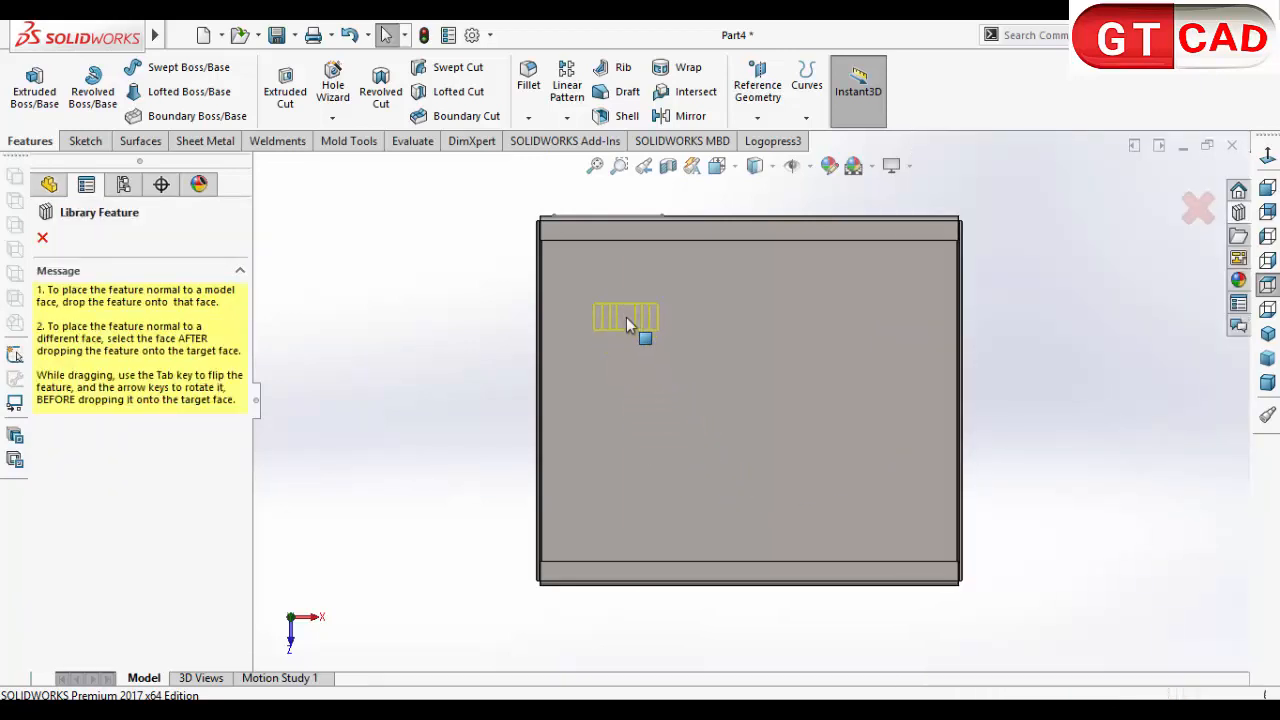
pyautogui.moveTo(626, 325); pyautogui.dragTo(703, 570)
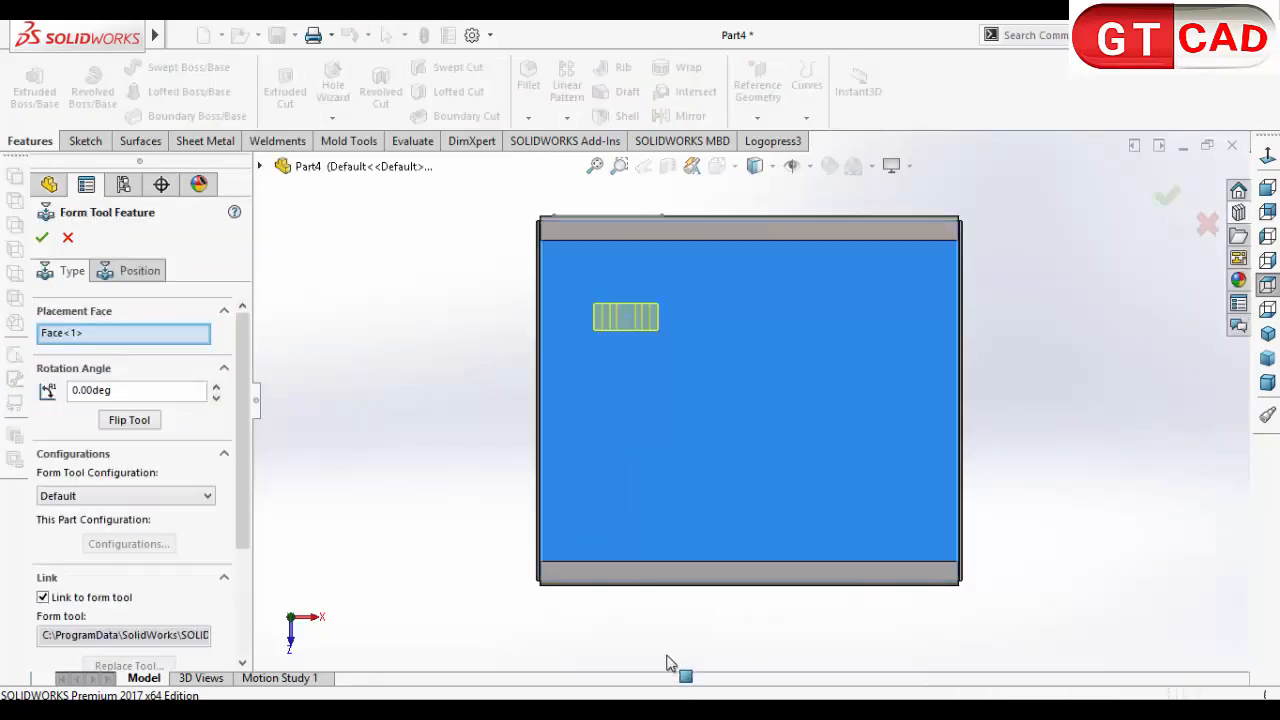
pyautogui.moveTo(670, 663); pyautogui.dragTo(276, 537, button='middle')
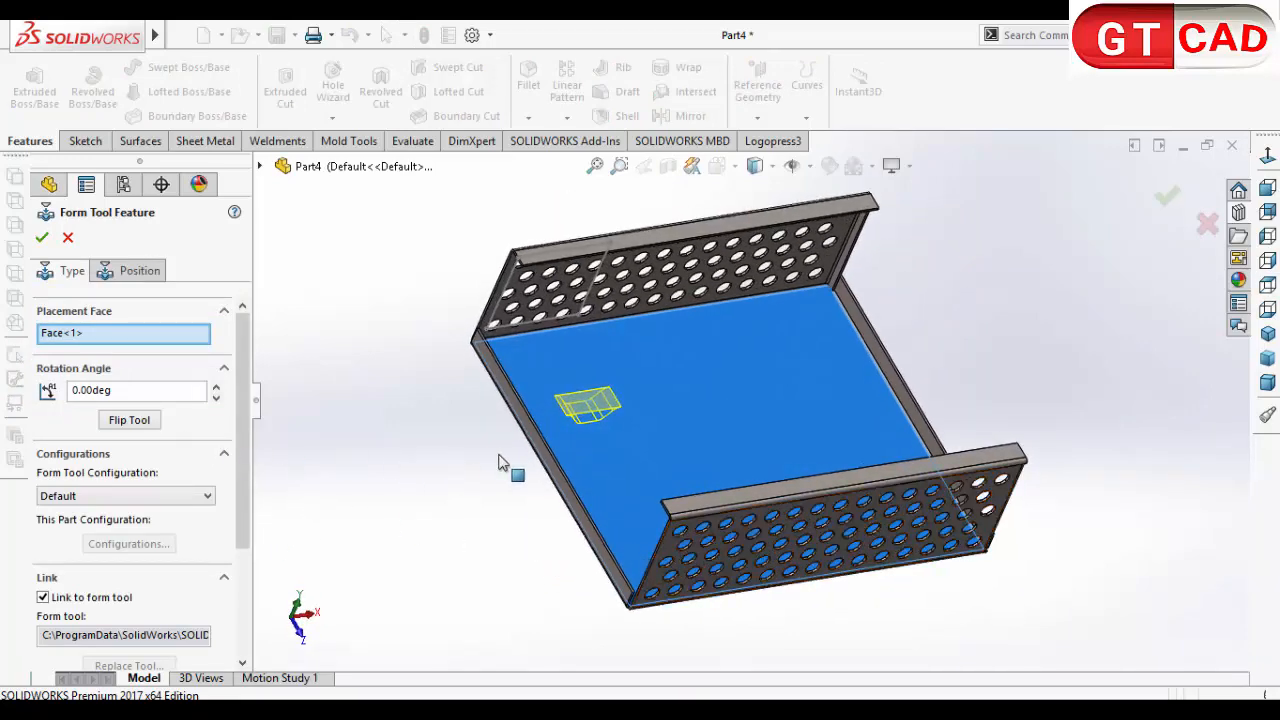
pyautogui.click(130, 421)
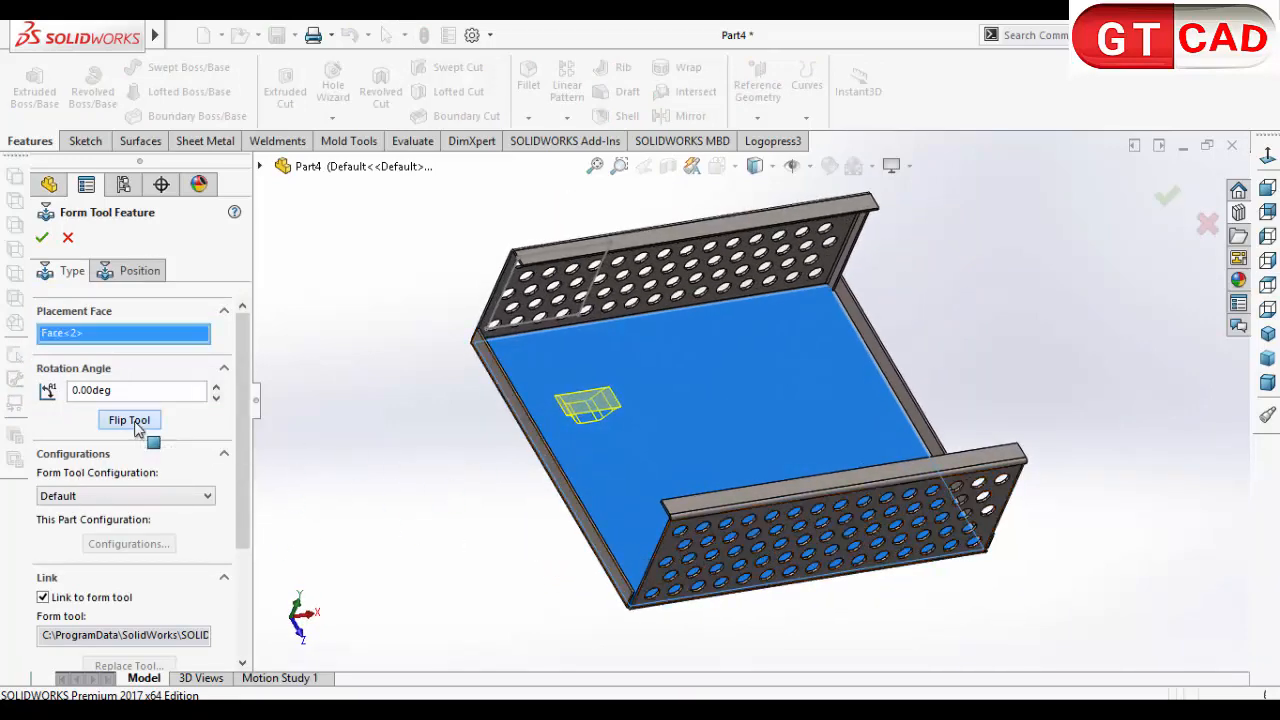
# Step: Position the bridge lance's centre point 40 mm from the outer edge of the side wall that carries the square sketch
pyautogui.click(105, 268)
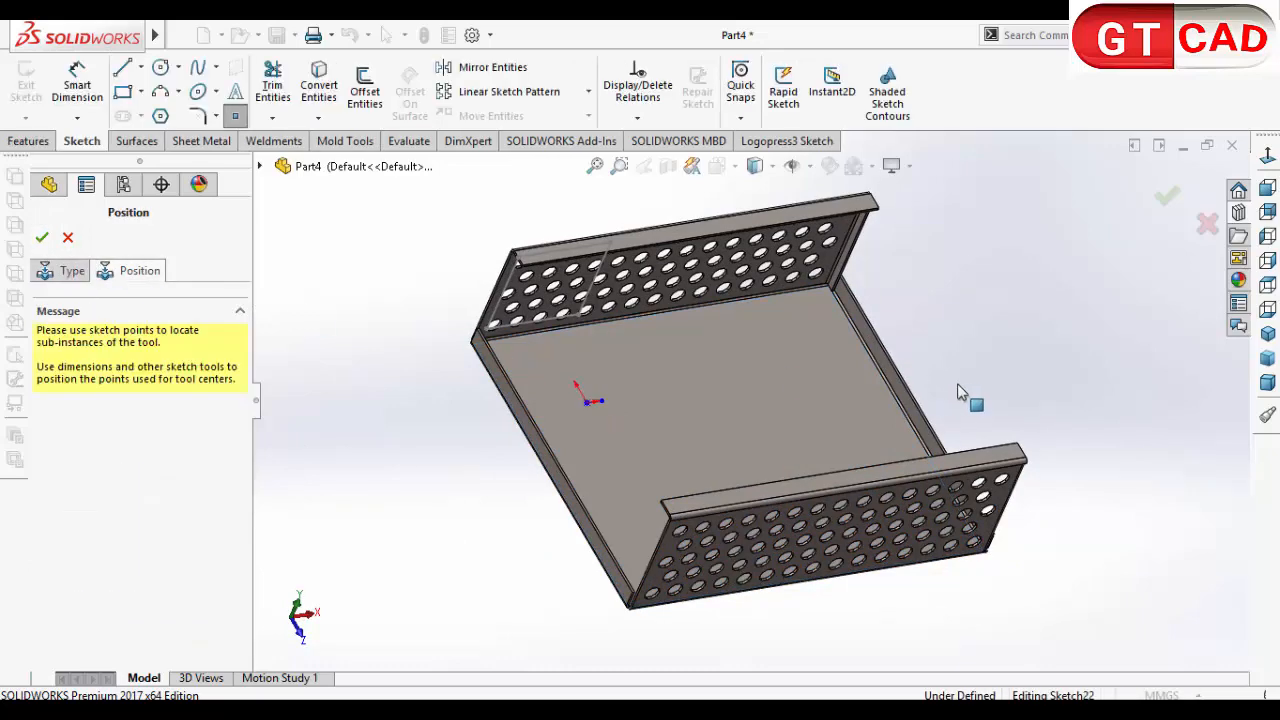
pyautogui.click(1268, 158)
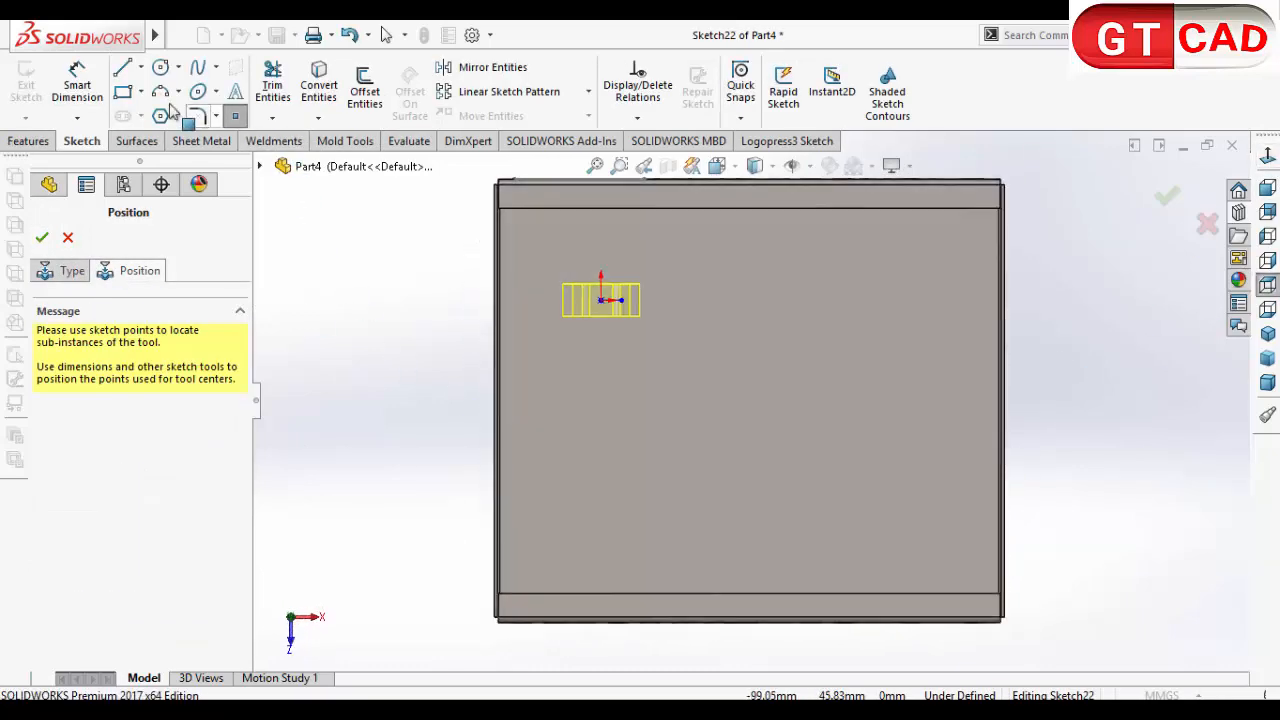
pyautogui.click(77, 85)
pyautogui.click(602, 302)
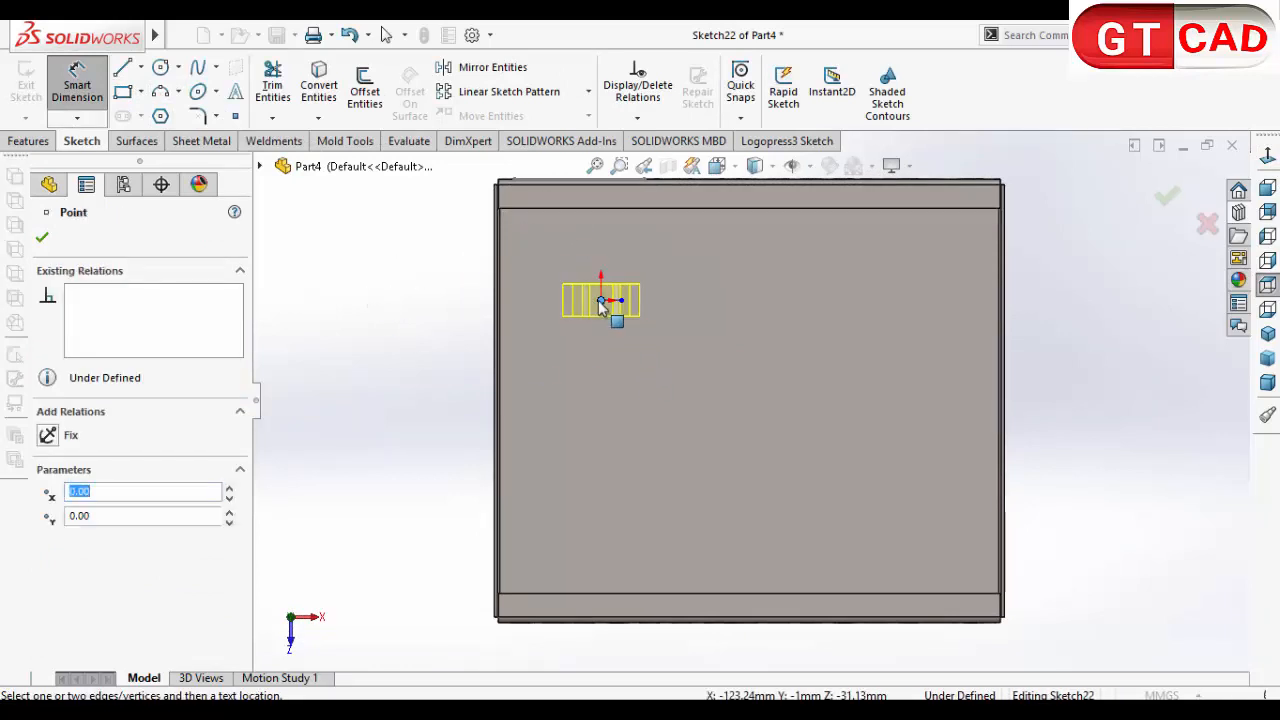
pyautogui.click(500, 297)
pyautogui.click(586, 181)
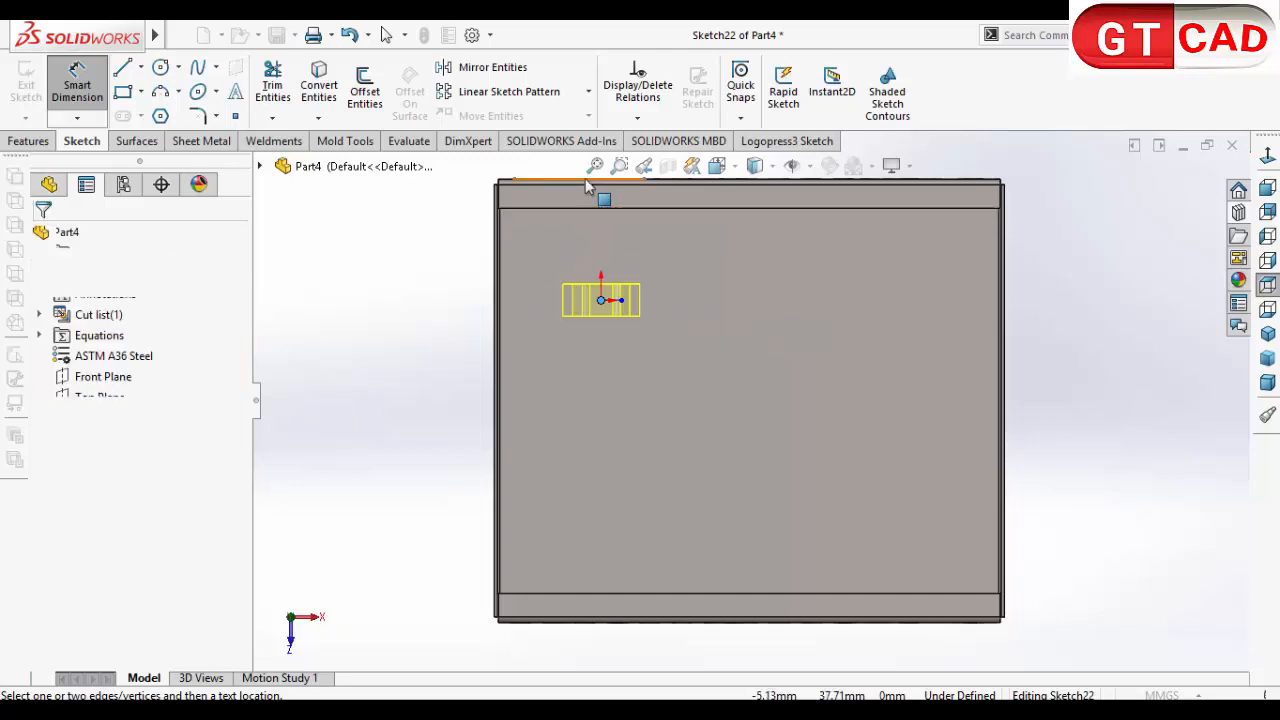
pyautogui.click(378, 285)
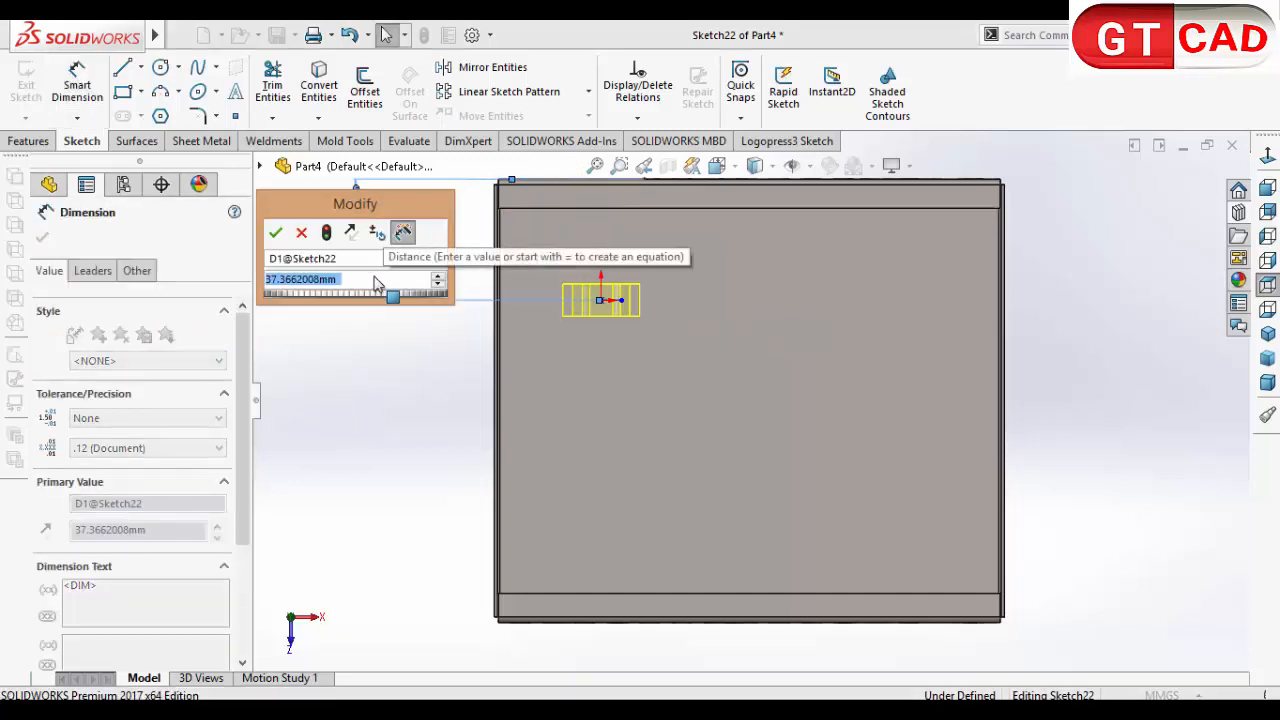
pyautogui.write('40')
pyautogui.press('Return')
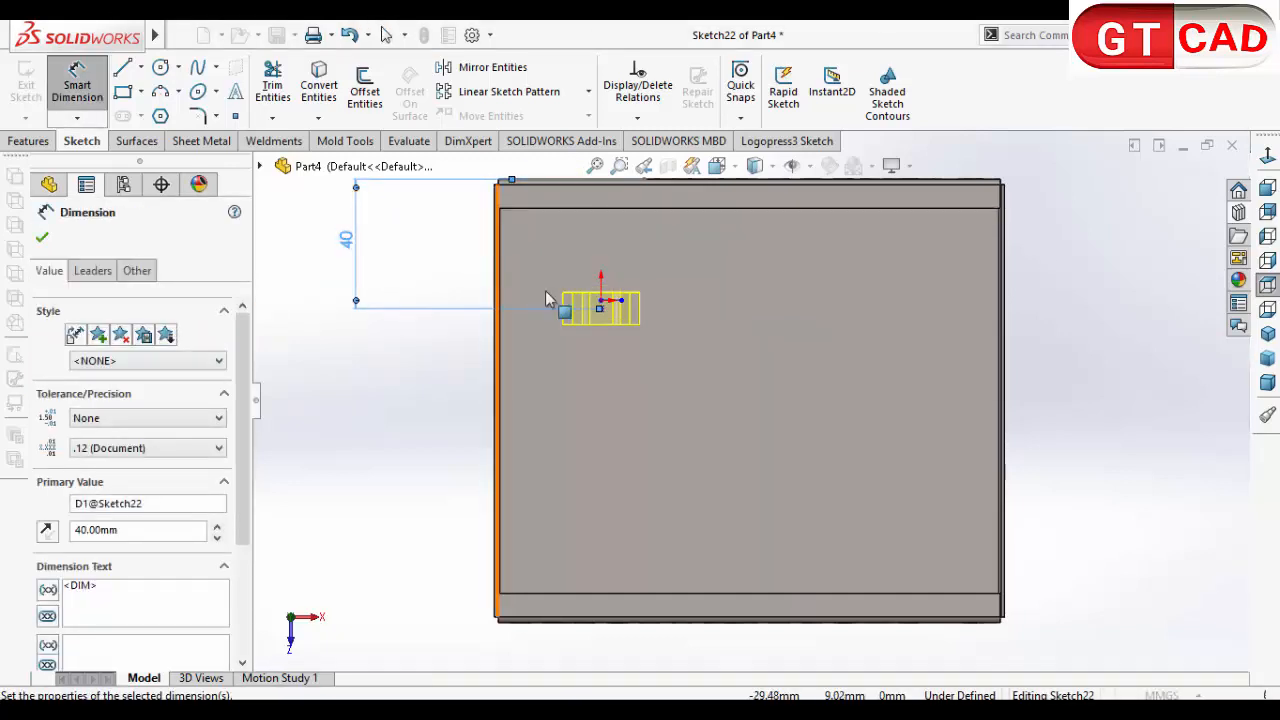
pyautogui.moveTo(600, 309); pyautogui.dragTo(423, 397)
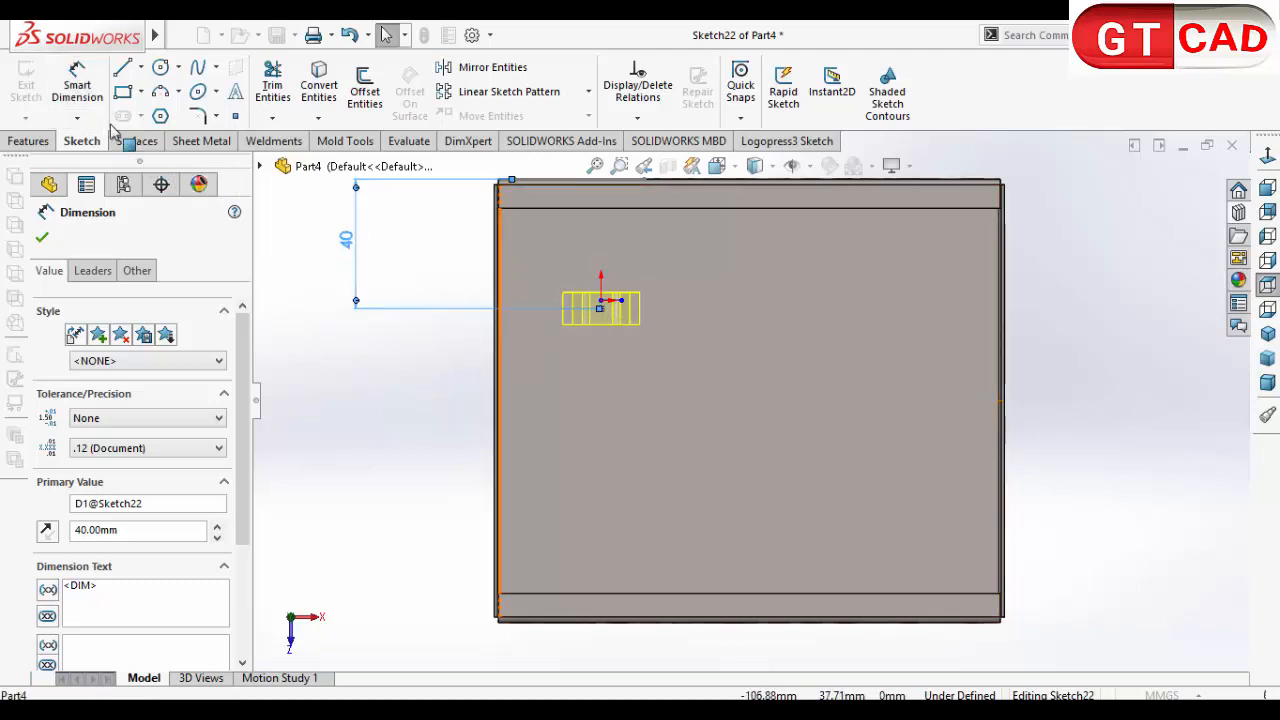
pyautogui.click(88, 90)
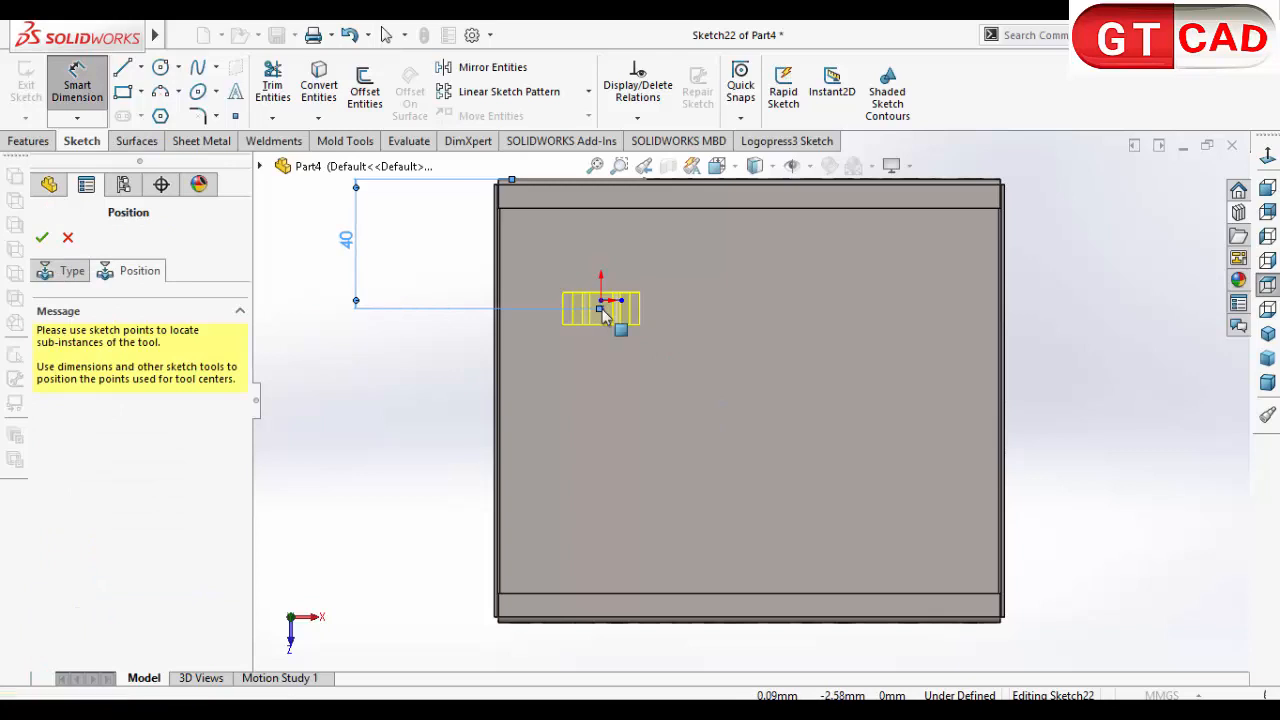
pyautogui.moveTo(600, 309); pyautogui.dragTo(504, 389)
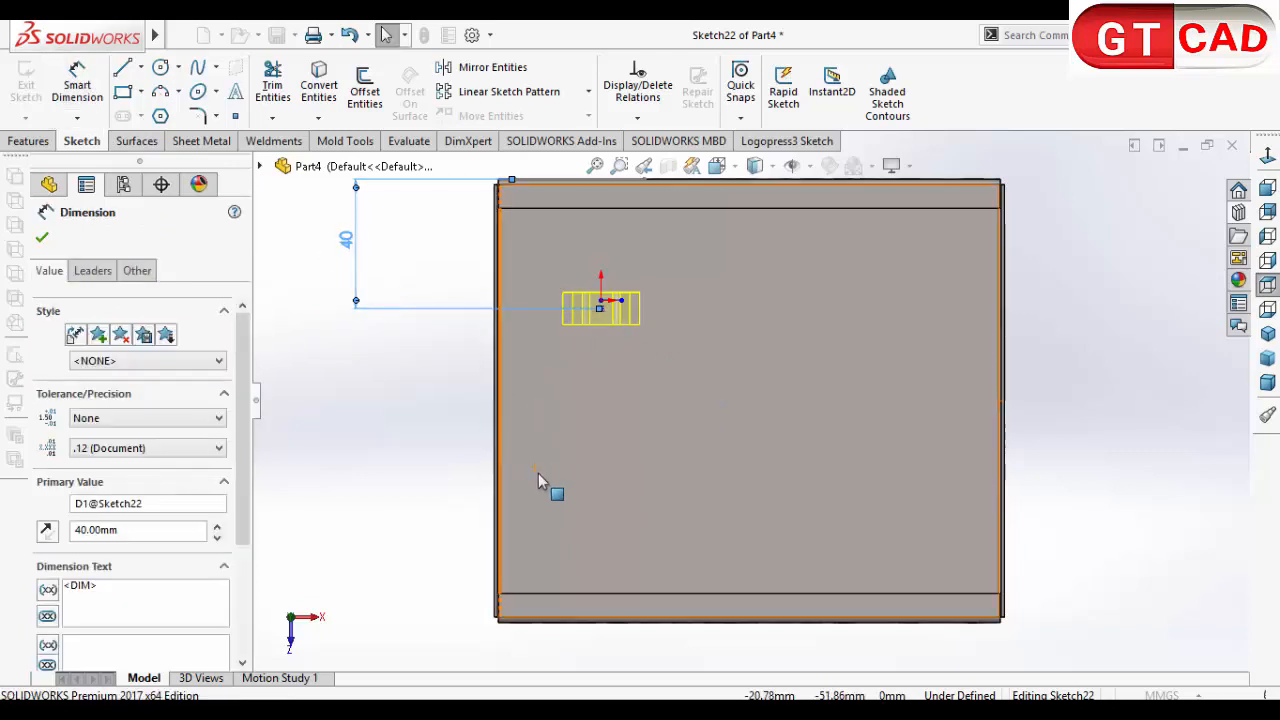
pyautogui.click(417, 409)
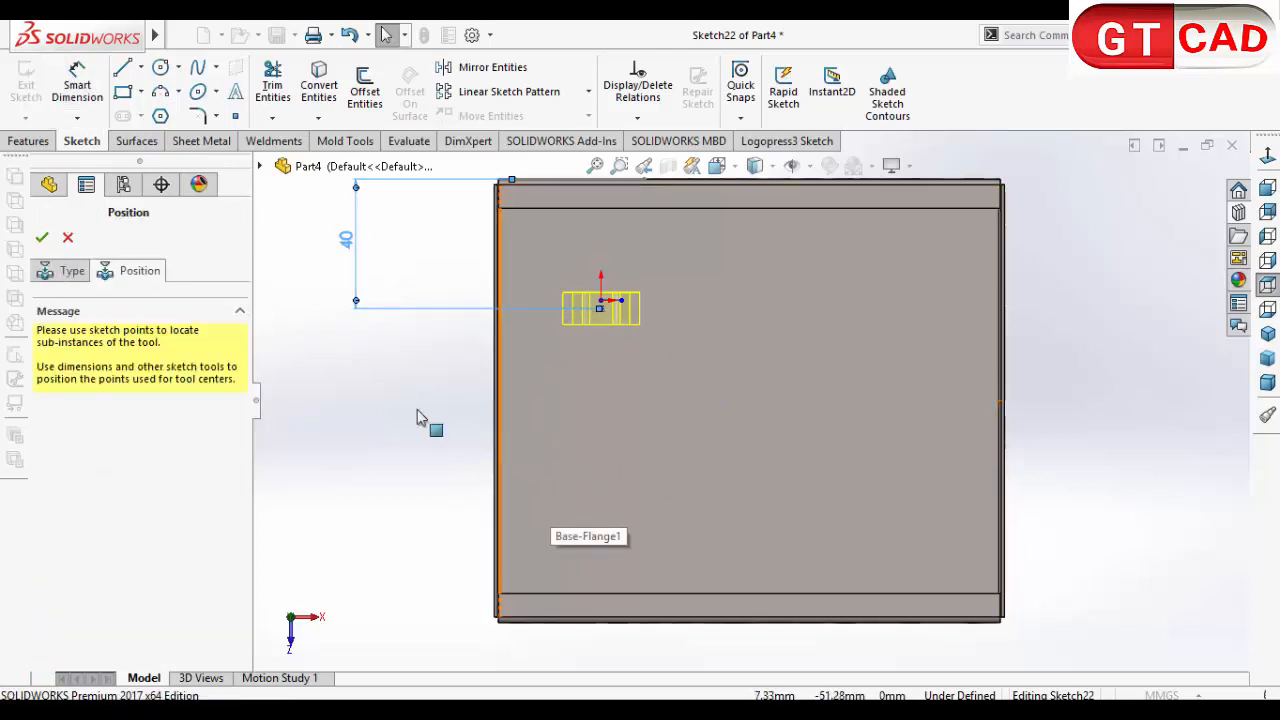
# Step: Dimension the bridge lance's centre point 45 mm from the nearer end flange's outer edge and accept the form tool feature
pyautogui.click(77, 88)
pyautogui.click(600, 308)
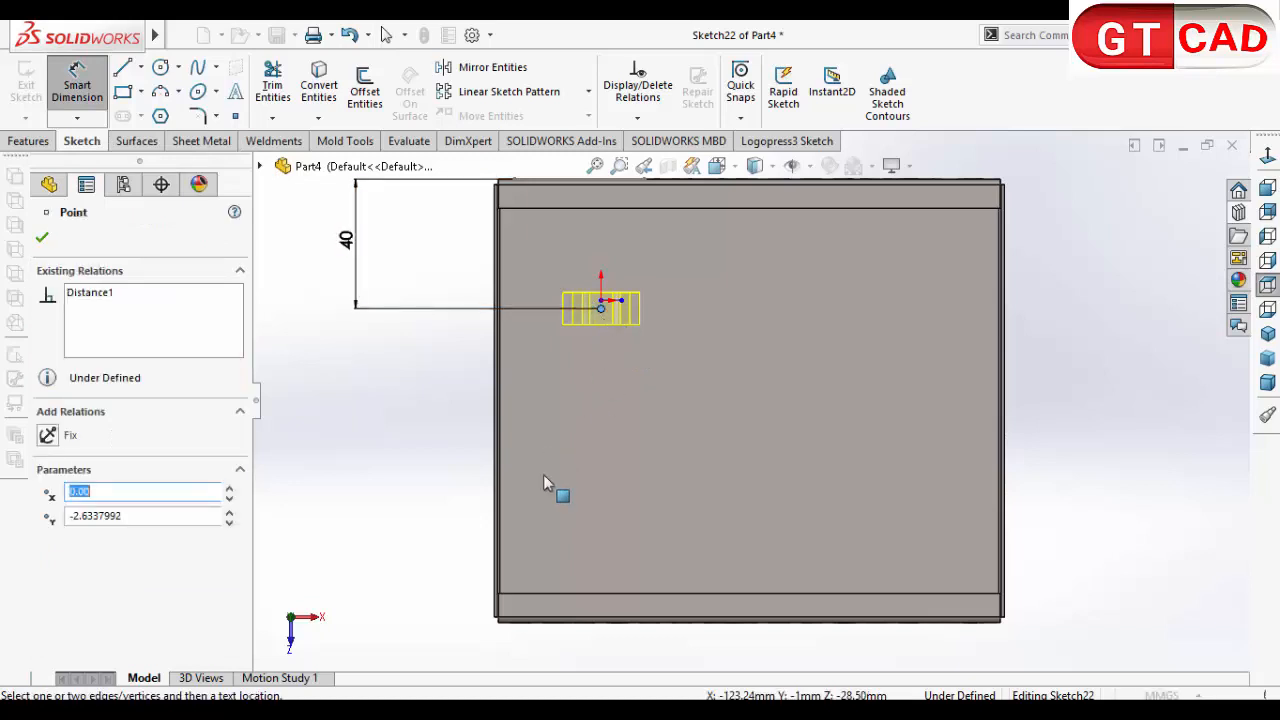
pyautogui.click(498, 608)
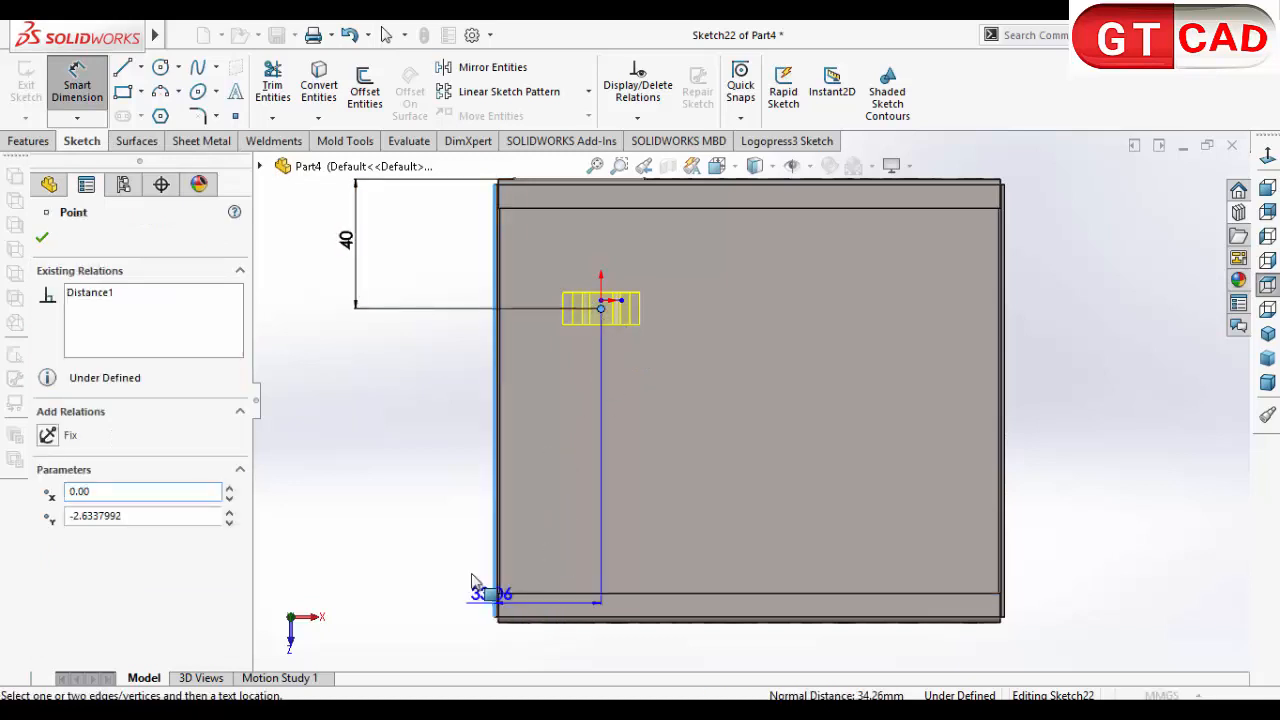
pyautogui.click(457, 500)
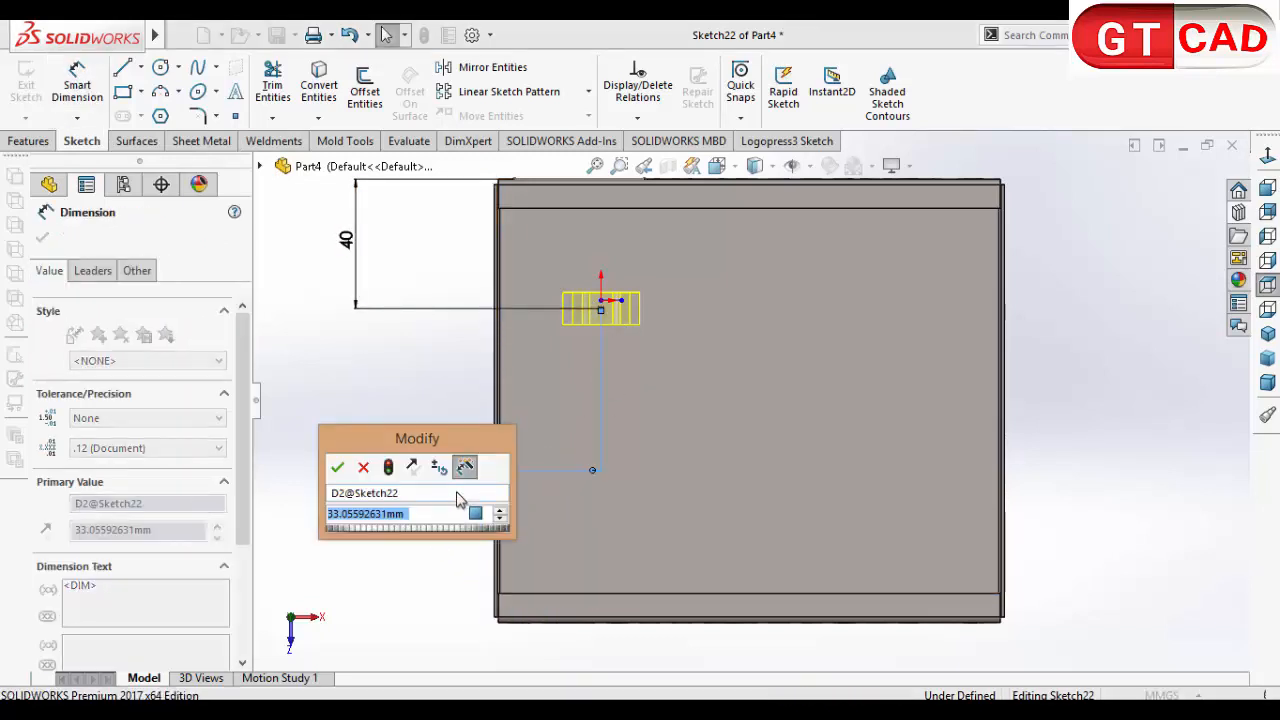
pyautogui.write('45')
pyautogui.press('Return')
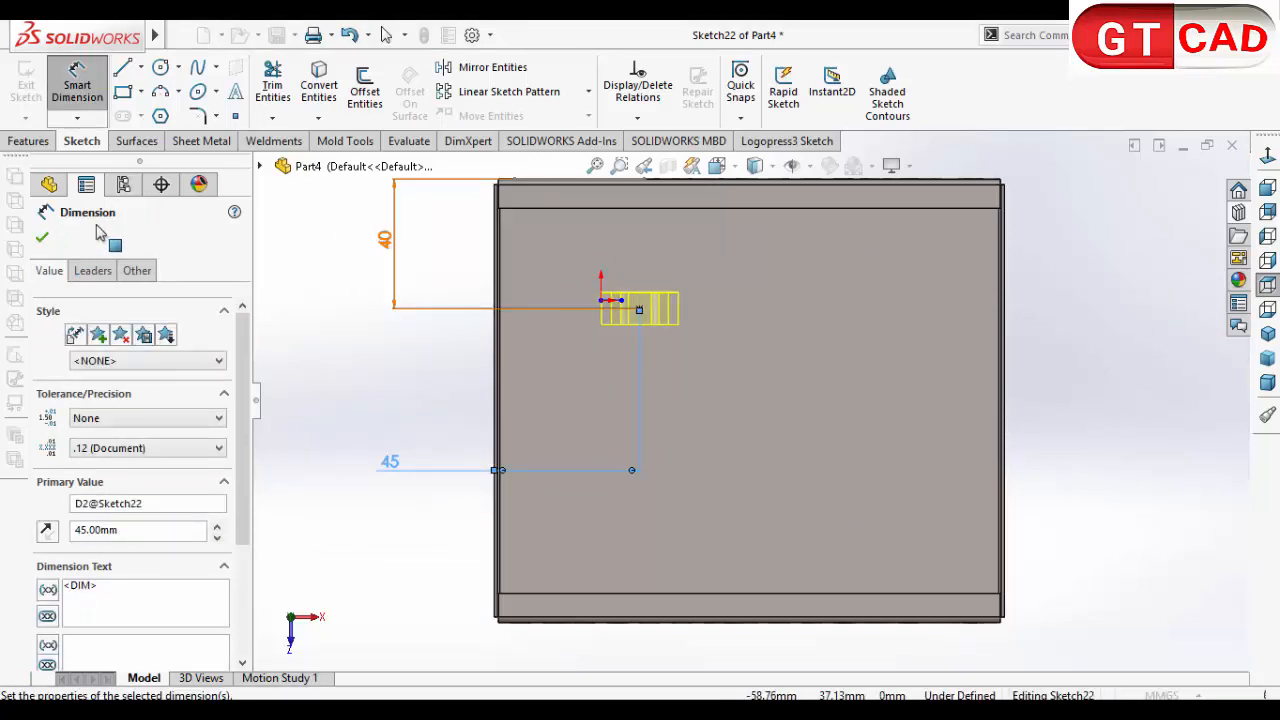
pyautogui.click(42, 238)
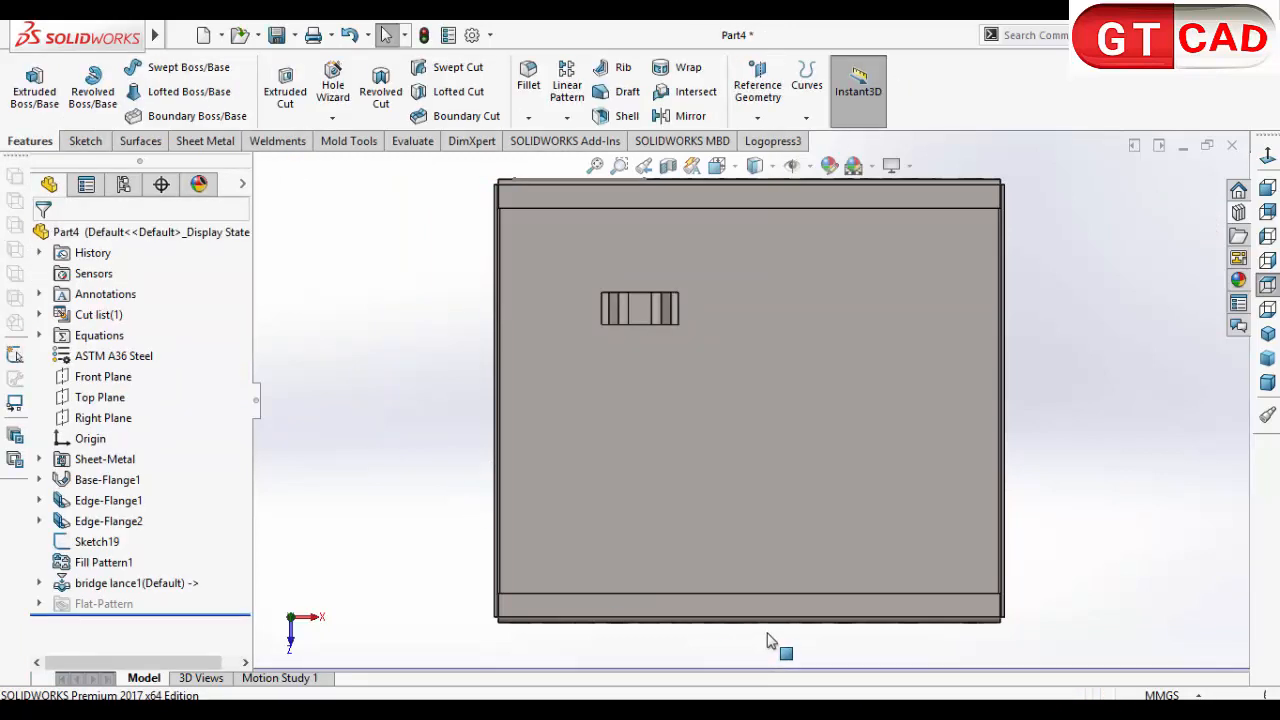
# Step: Start a linear pattern of the bridge lance, using the nearer end flange's long edge as the first direction
pyautogui.moveTo(769, 630); pyautogui.dragTo(786, 529, button='middle')
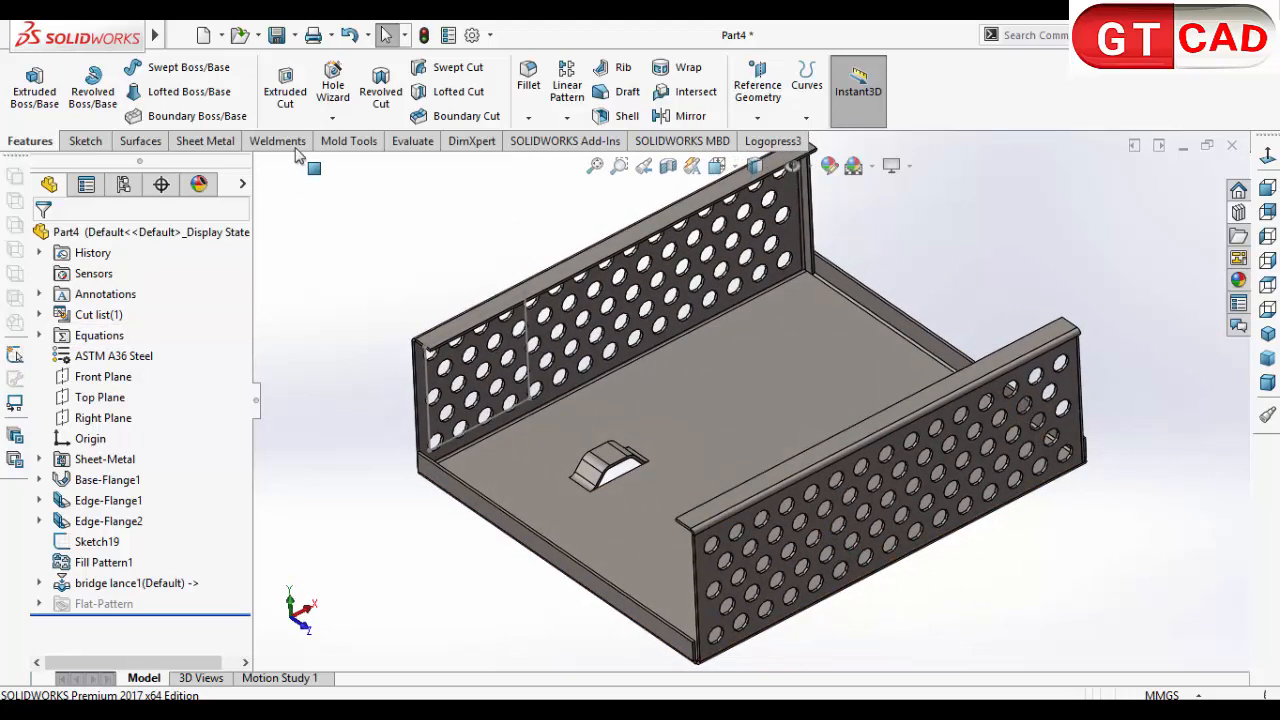
pyautogui.click(570, 95)
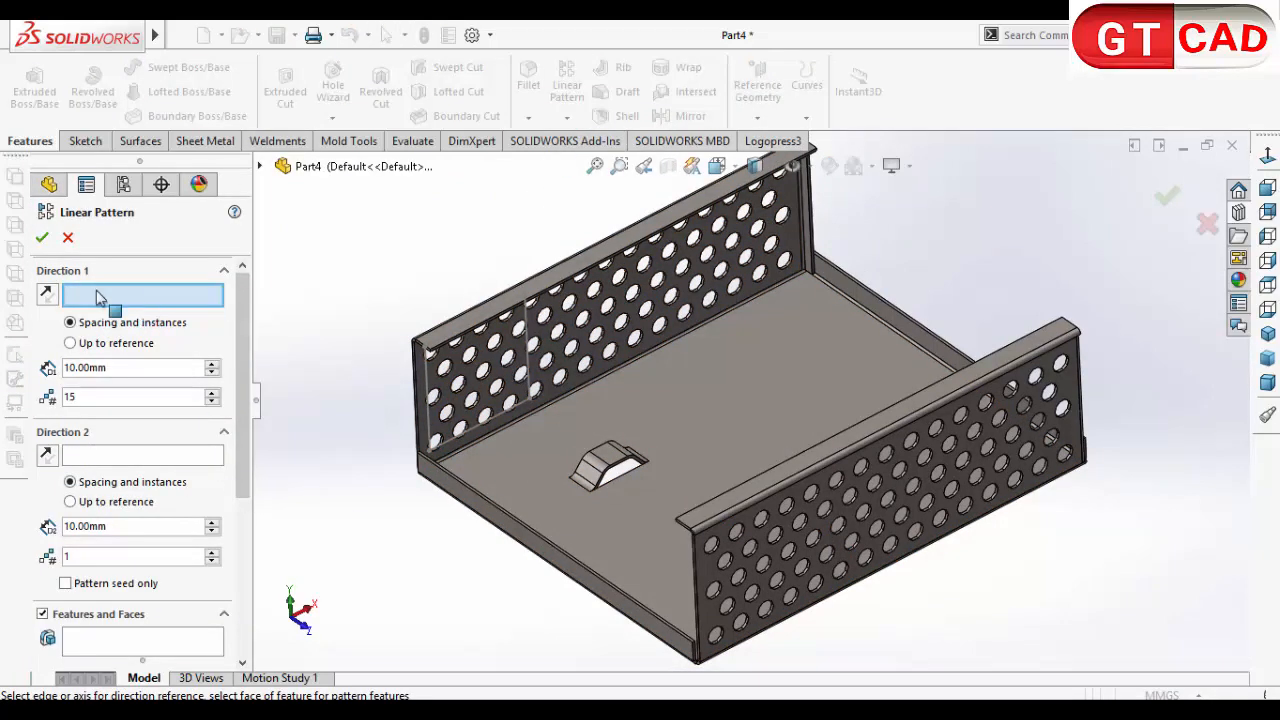
pyautogui.click(514, 520)
pyautogui.moveTo(597, 606); pyautogui.dragTo(502, 666, button='middle')
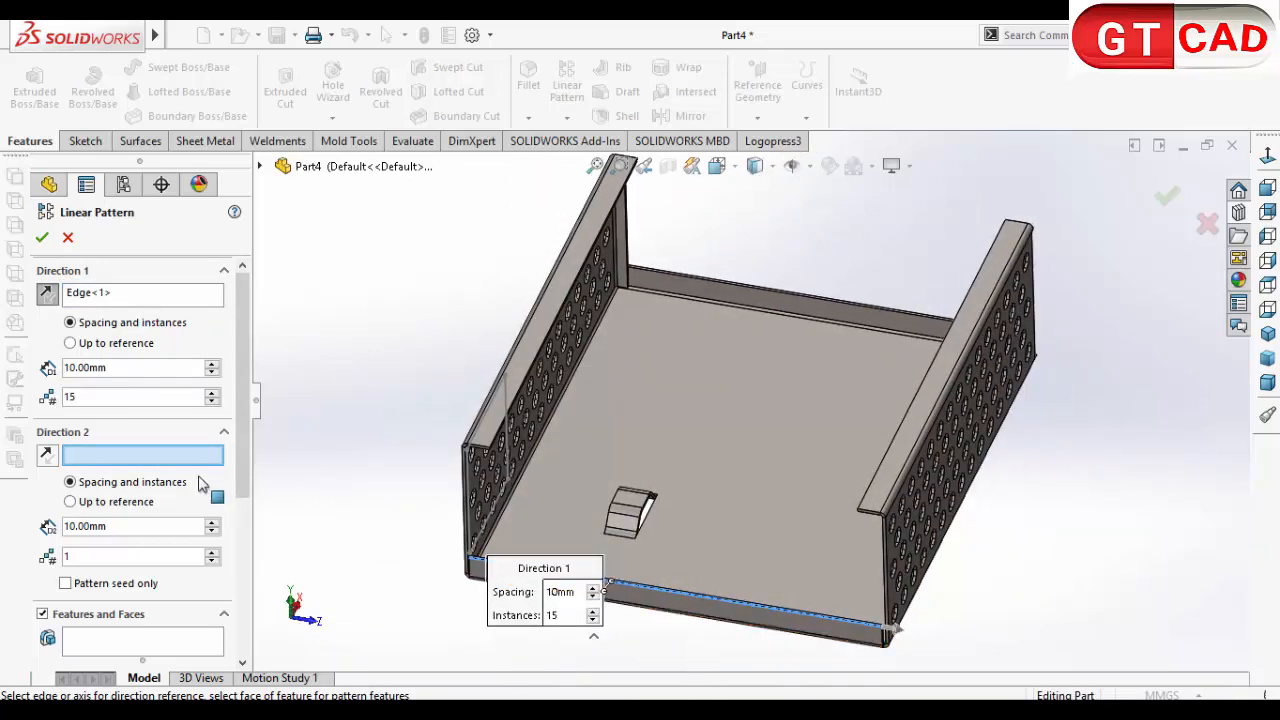
pyautogui.scroll(-5, 157, 403)
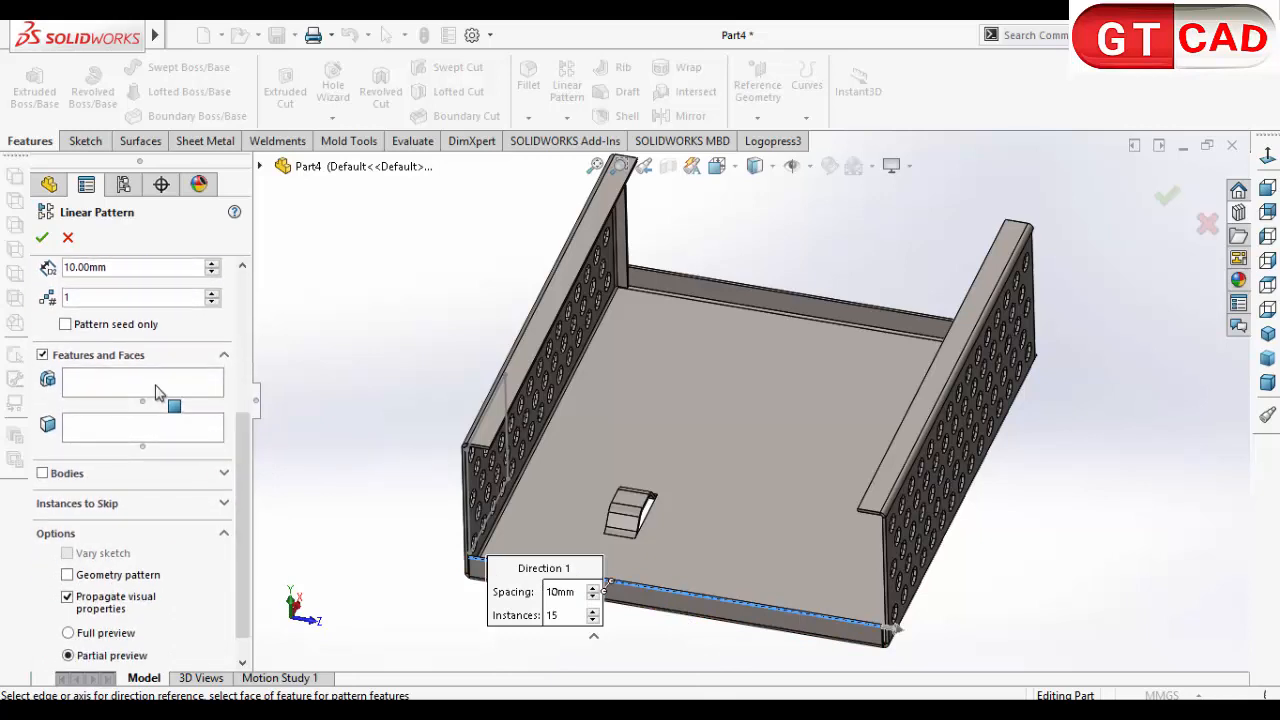
pyautogui.click(157, 386)
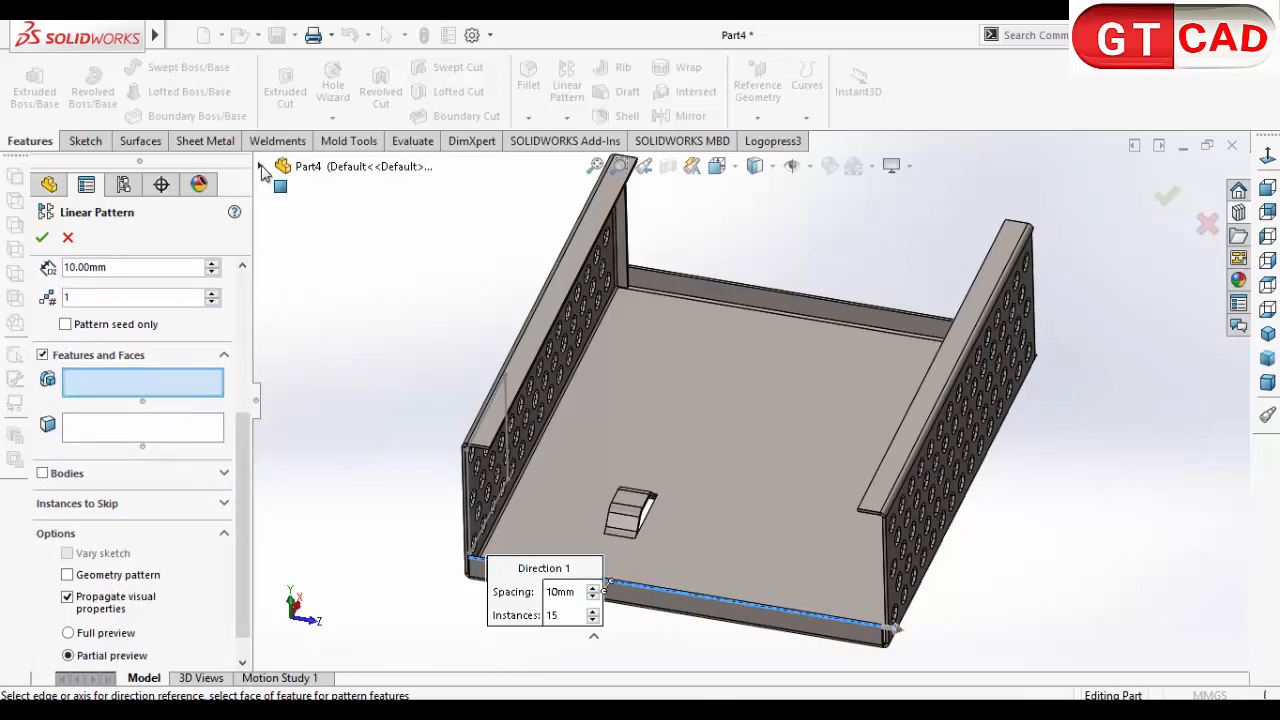
pyautogui.click(260, 167)
pyautogui.click(370, 517)
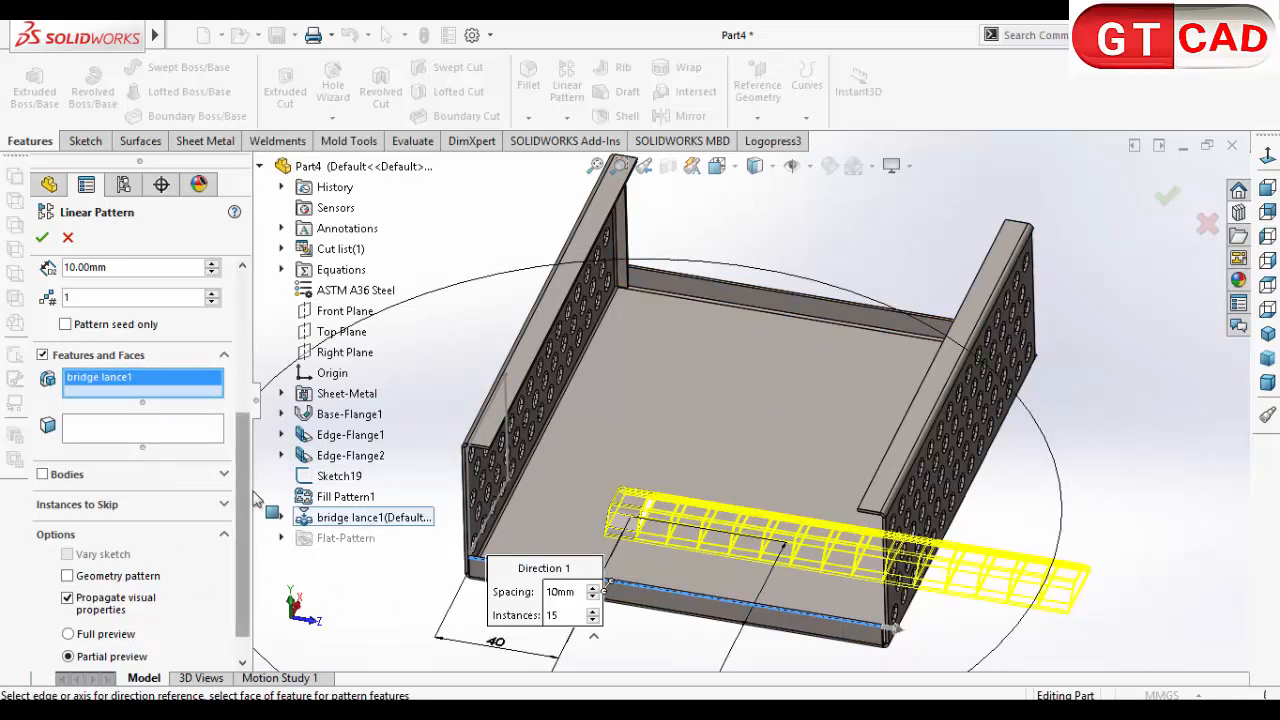
# Step: Set the bridge lance pattern's first direction to 24 mm spacing with 2 instances
pyautogui.scroll(5, 180, 420)
pyautogui.moveTo(91, 397); pyautogui.dragTo(13, 393)
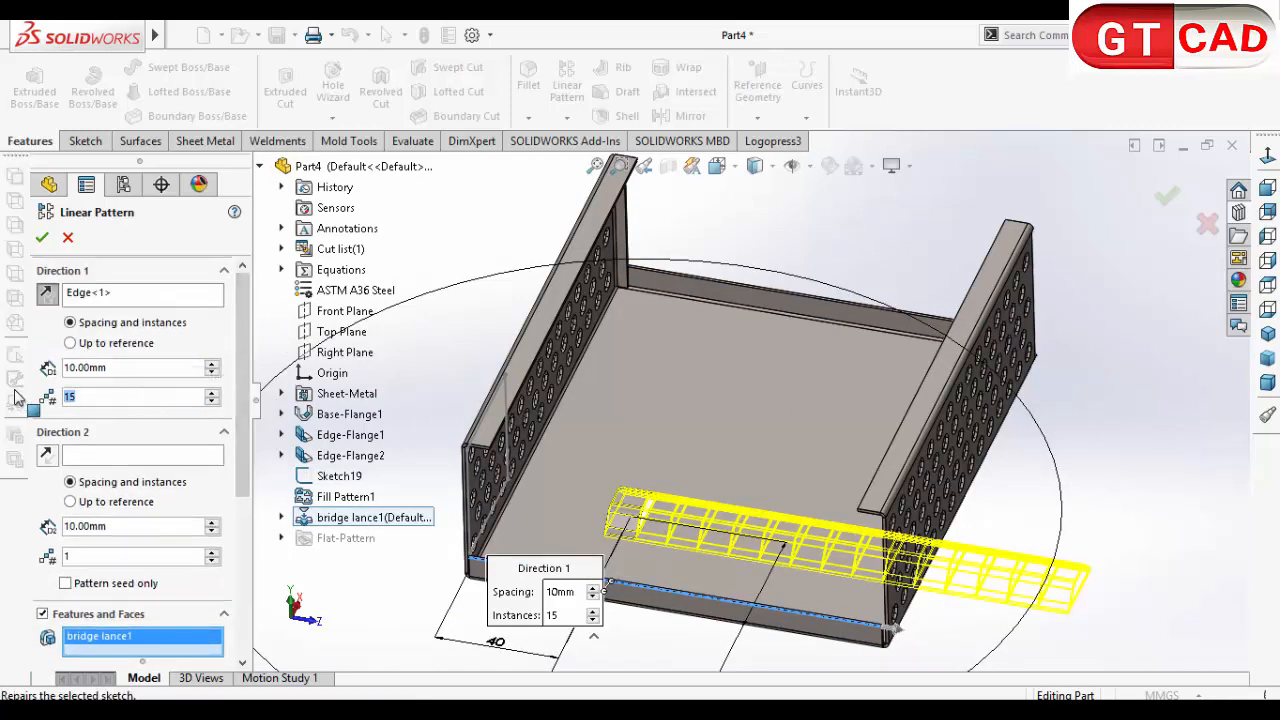
pyautogui.write('1')
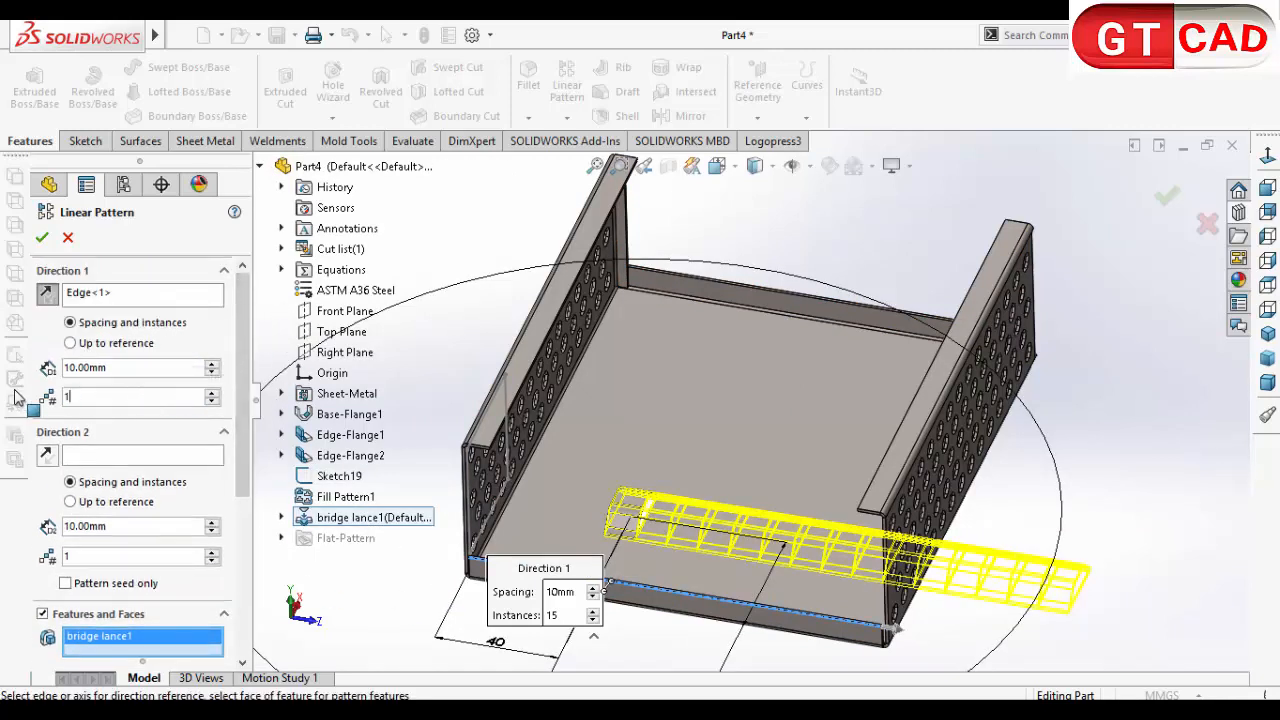
pyautogui.click(196, 344)
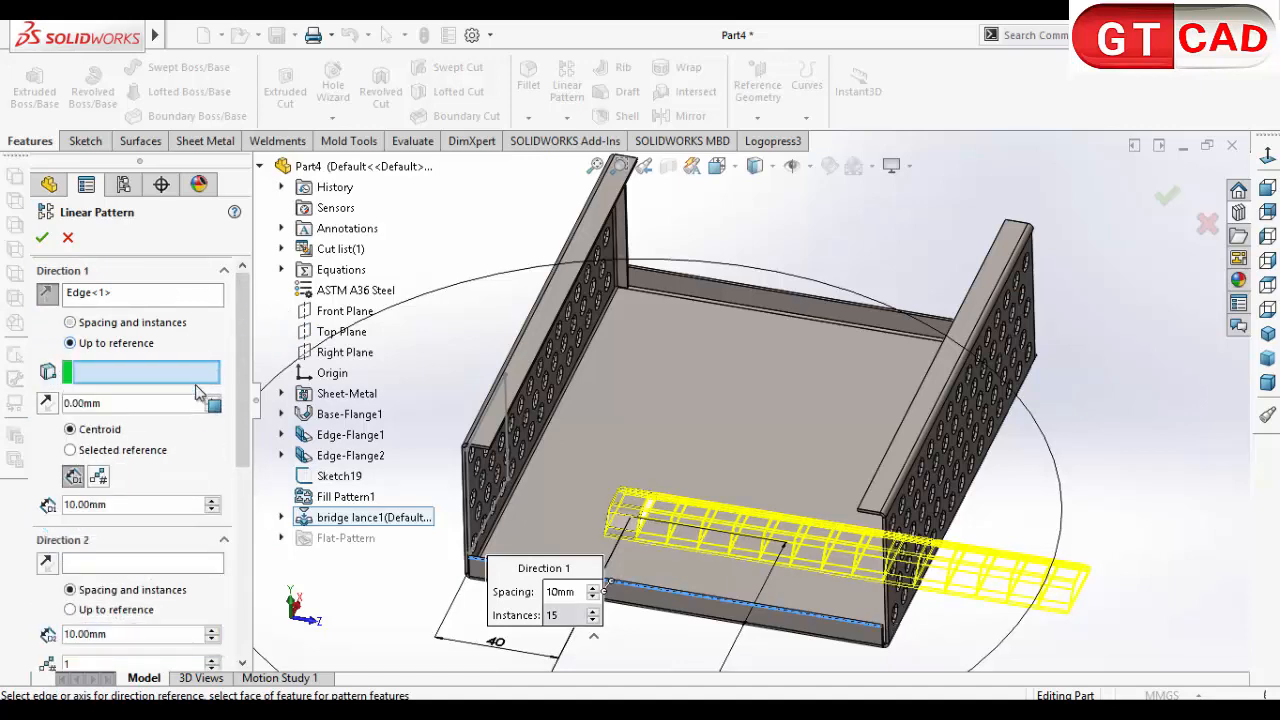
pyautogui.click(114, 323)
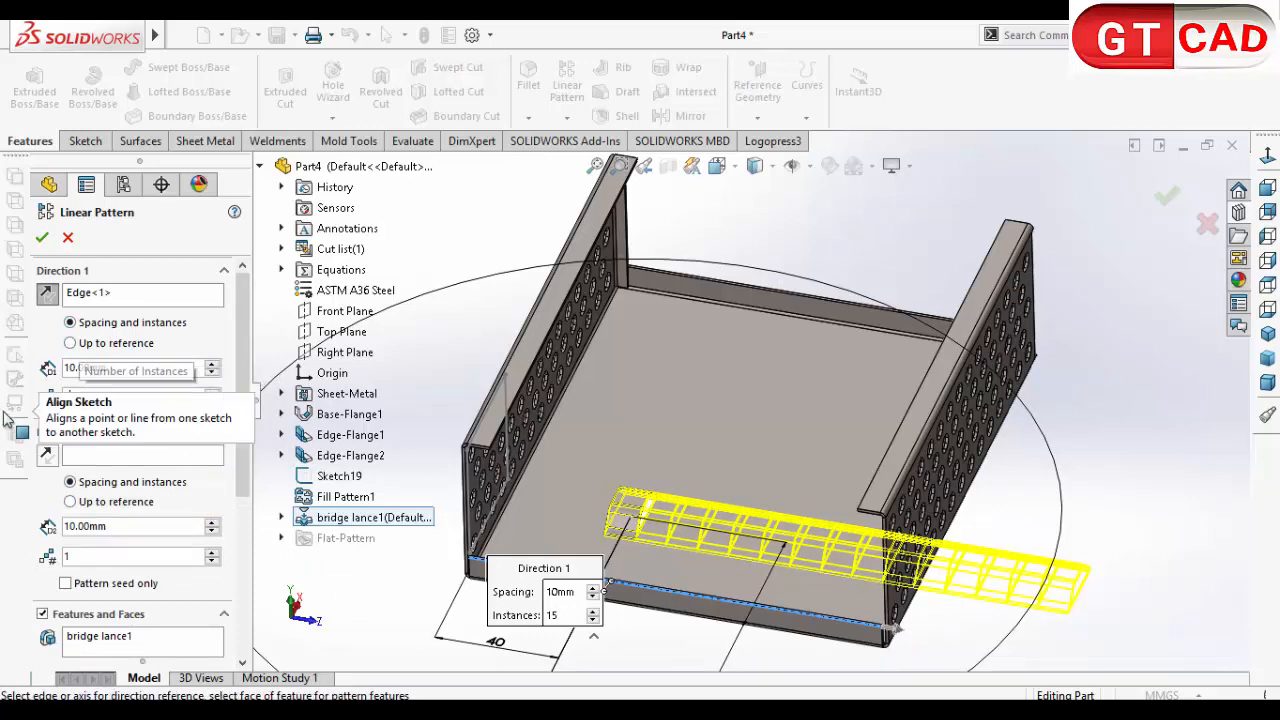
pyautogui.click(157, 370)
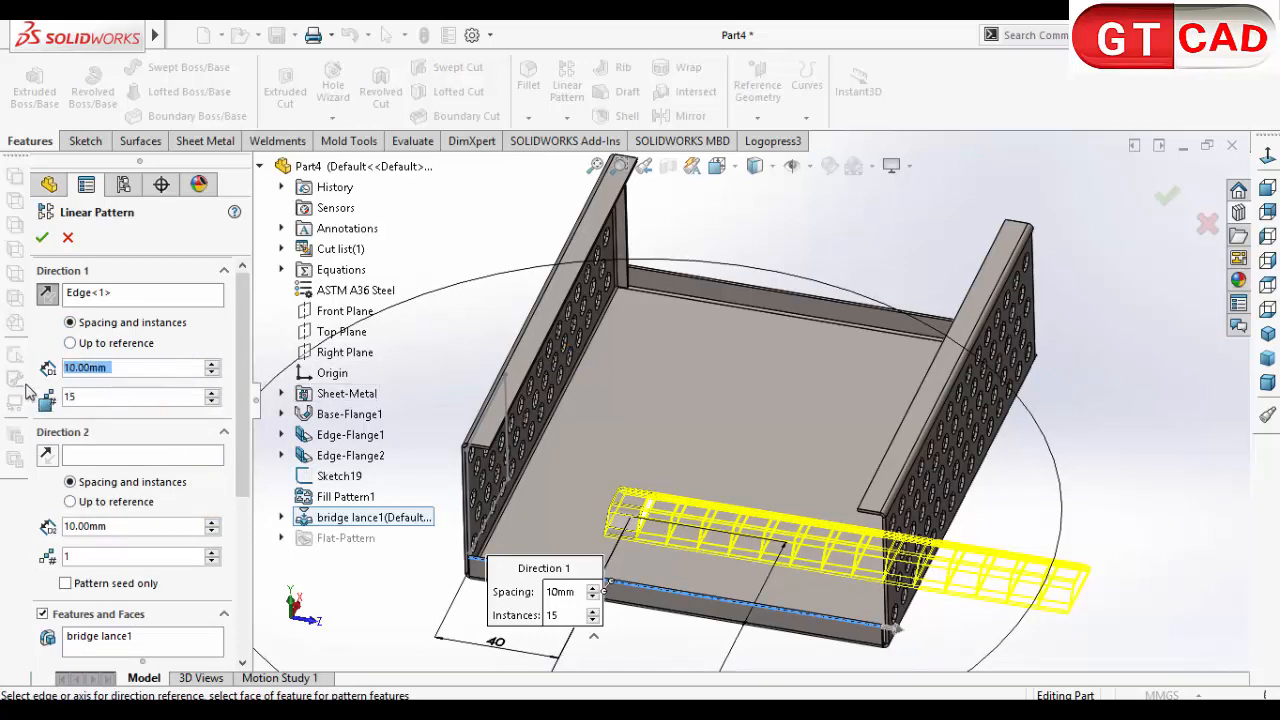
pyautogui.write('24')
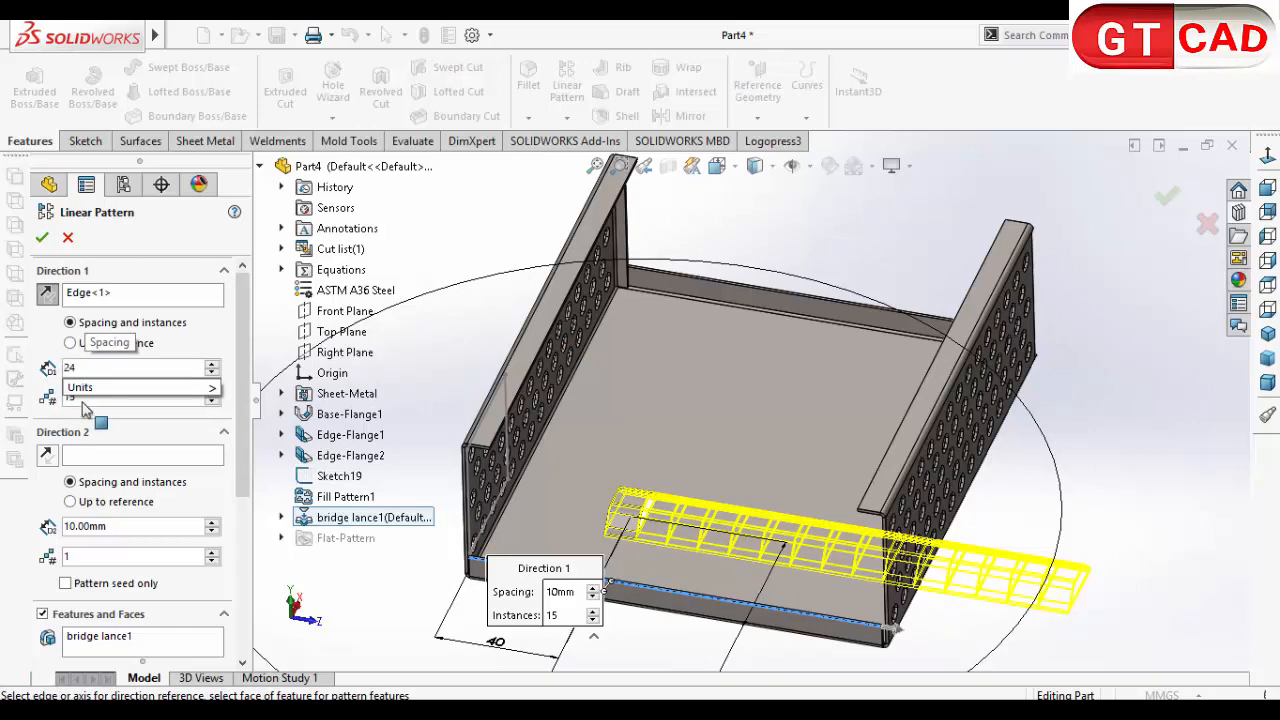
pyautogui.press('Tab')
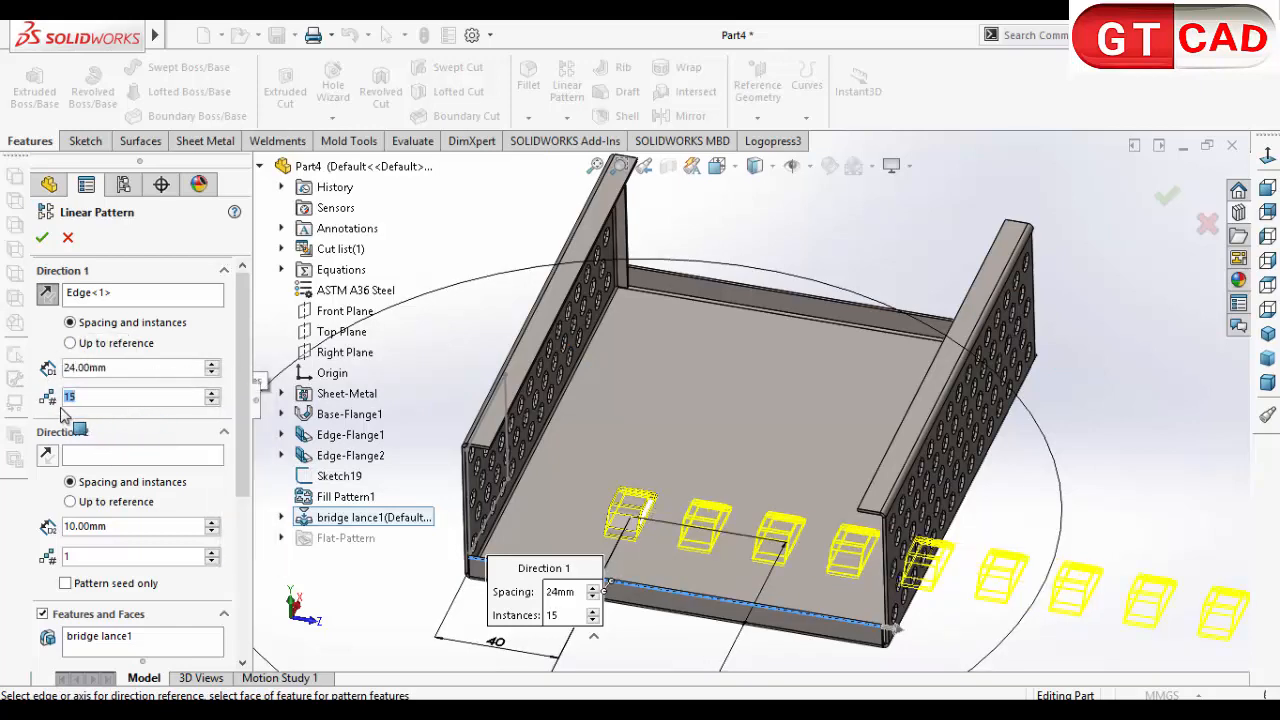
pyautogui.click(213, 346)
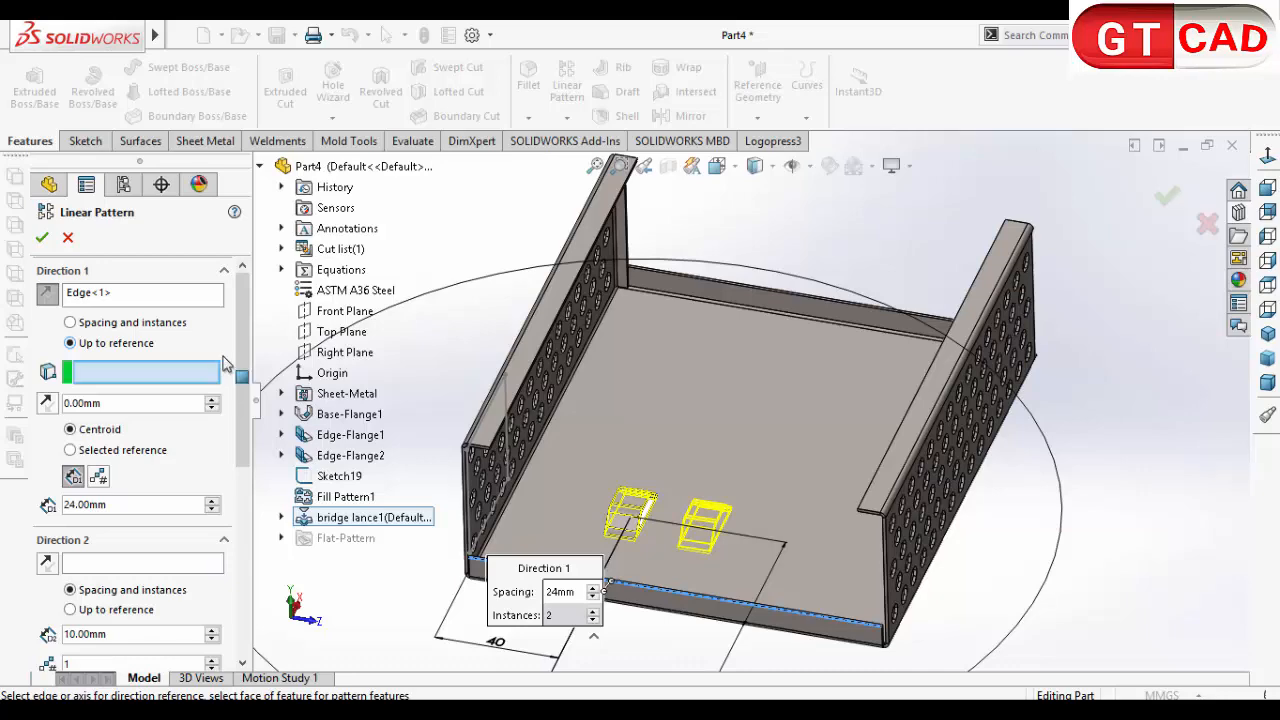
# Step: Switch the pattern's first direction back to spacing and instances and accept the linear pattern
pyautogui.scroll(5, 677, 484)
pyautogui.moveTo(735, 482); pyautogui.dragTo(747, 586, button='middle')
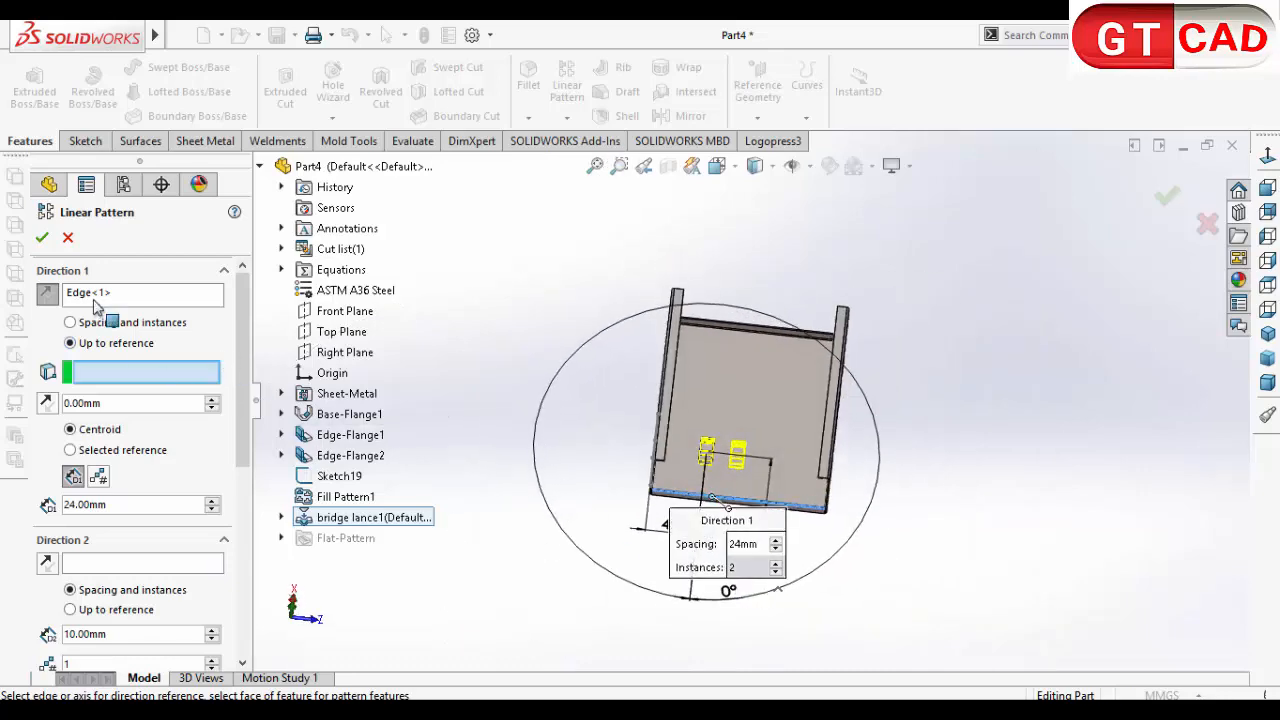
pyautogui.scroll(-3, 738, 456)
pyautogui.scroll(2, 743, 466)
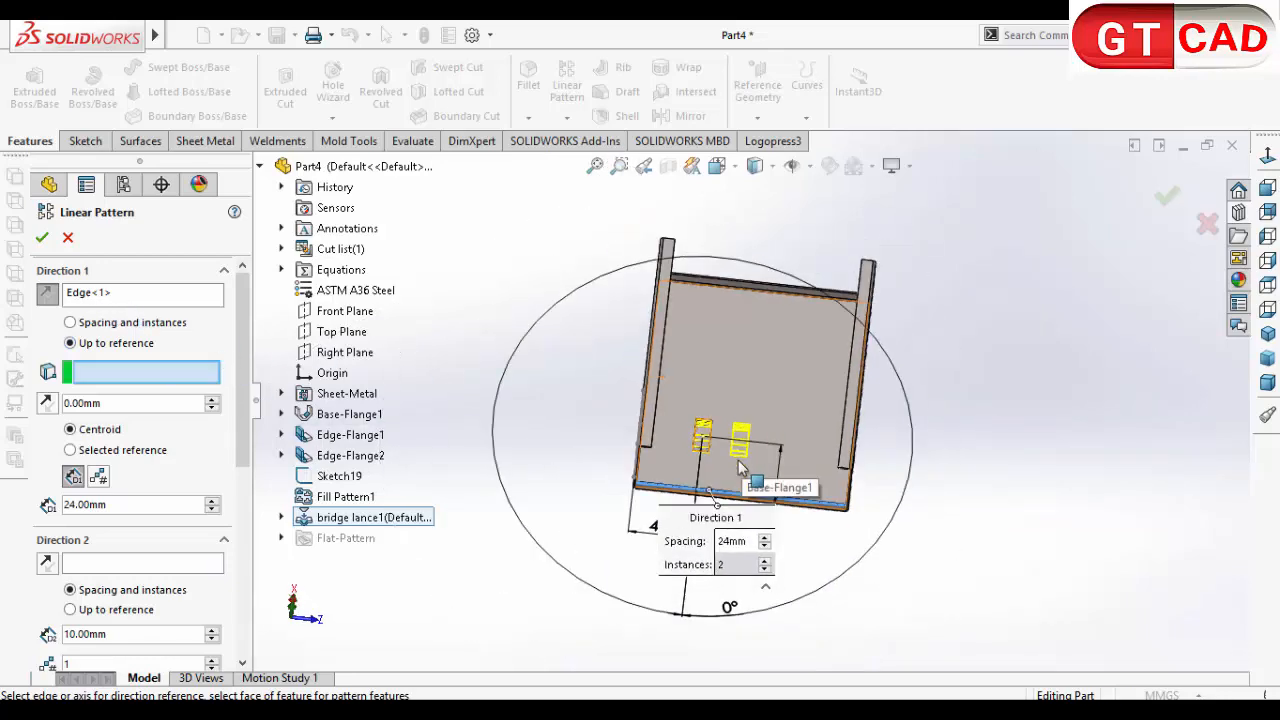
pyautogui.click(42, 238)
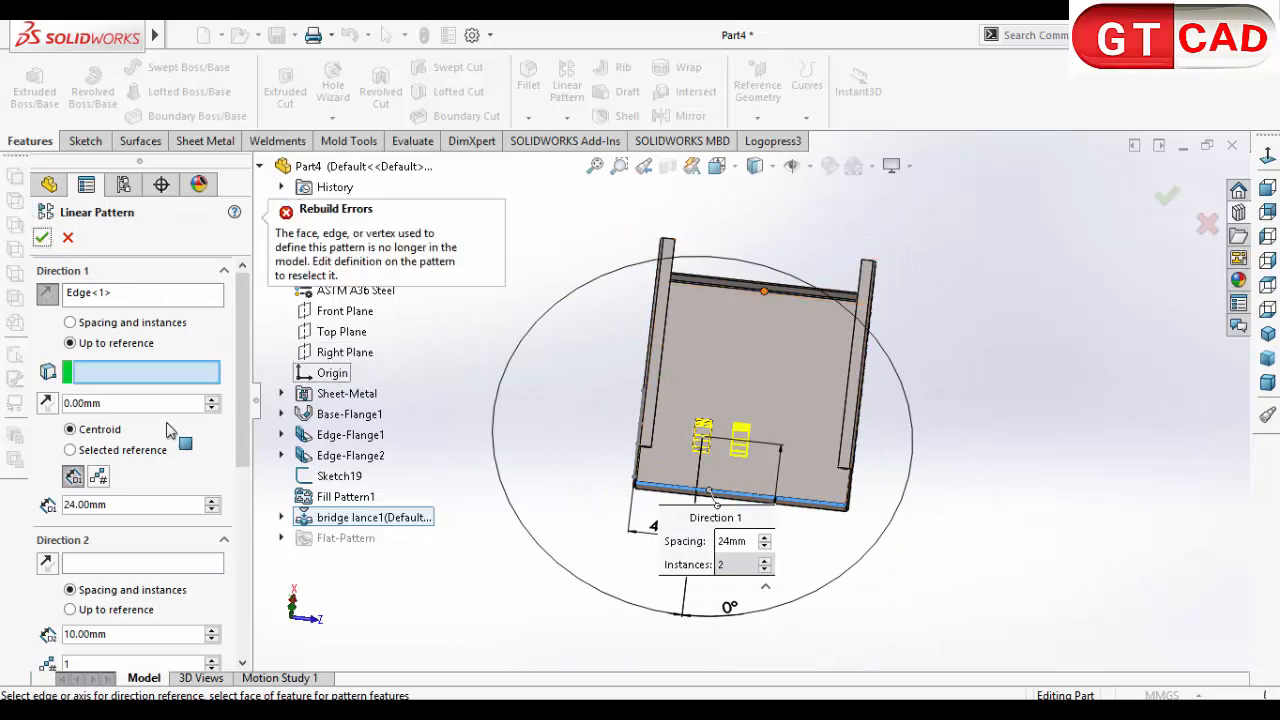
pyautogui.click(98, 323)
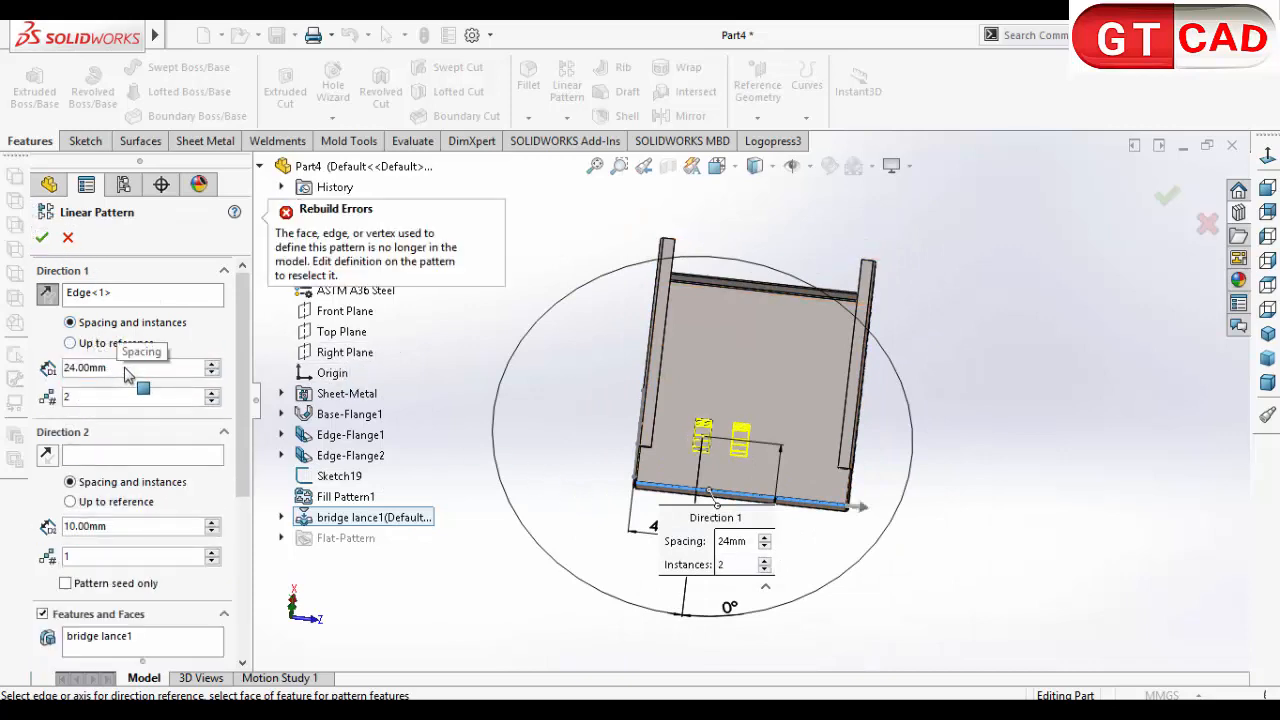
pyautogui.click(42, 240)
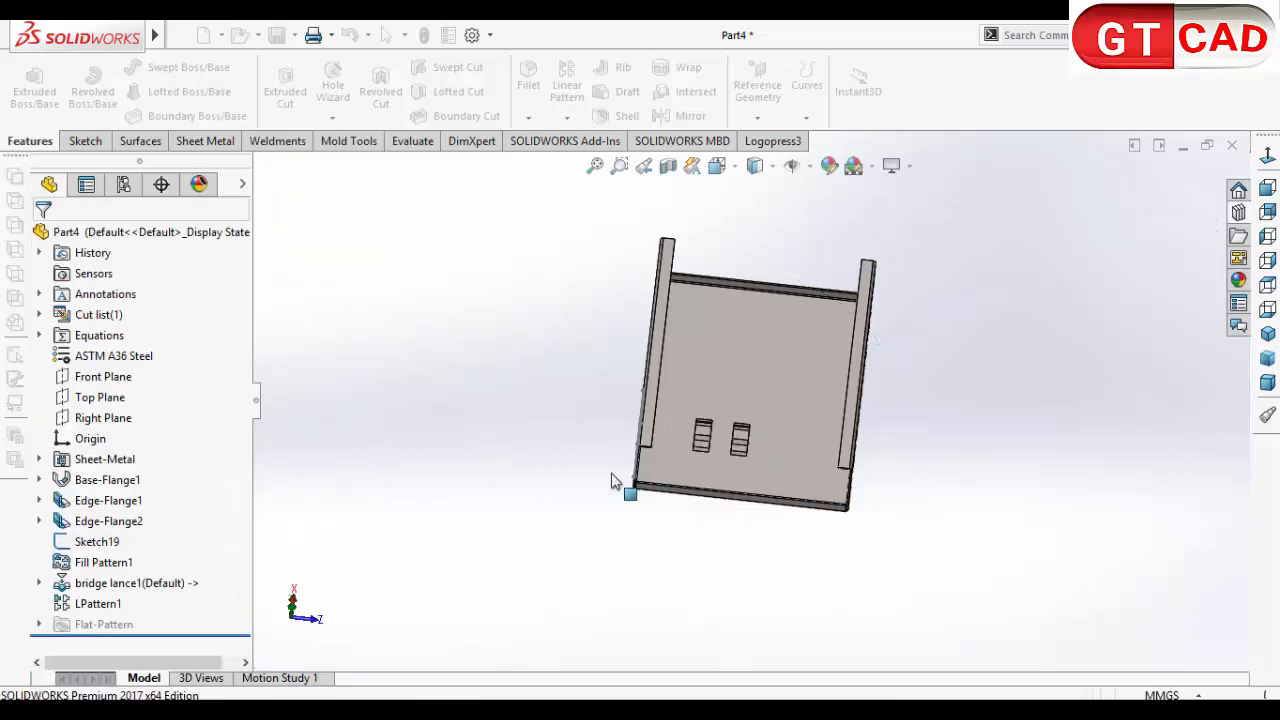
# Step: Start another linear pattern along the floor's long side edge, with the bridge lance and its first pattern as the features to repeat
pyautogui.moveTo(657, 564); pyautogui.dragTo(578, 287, button='middle')
pyautogui.click(566, 88)
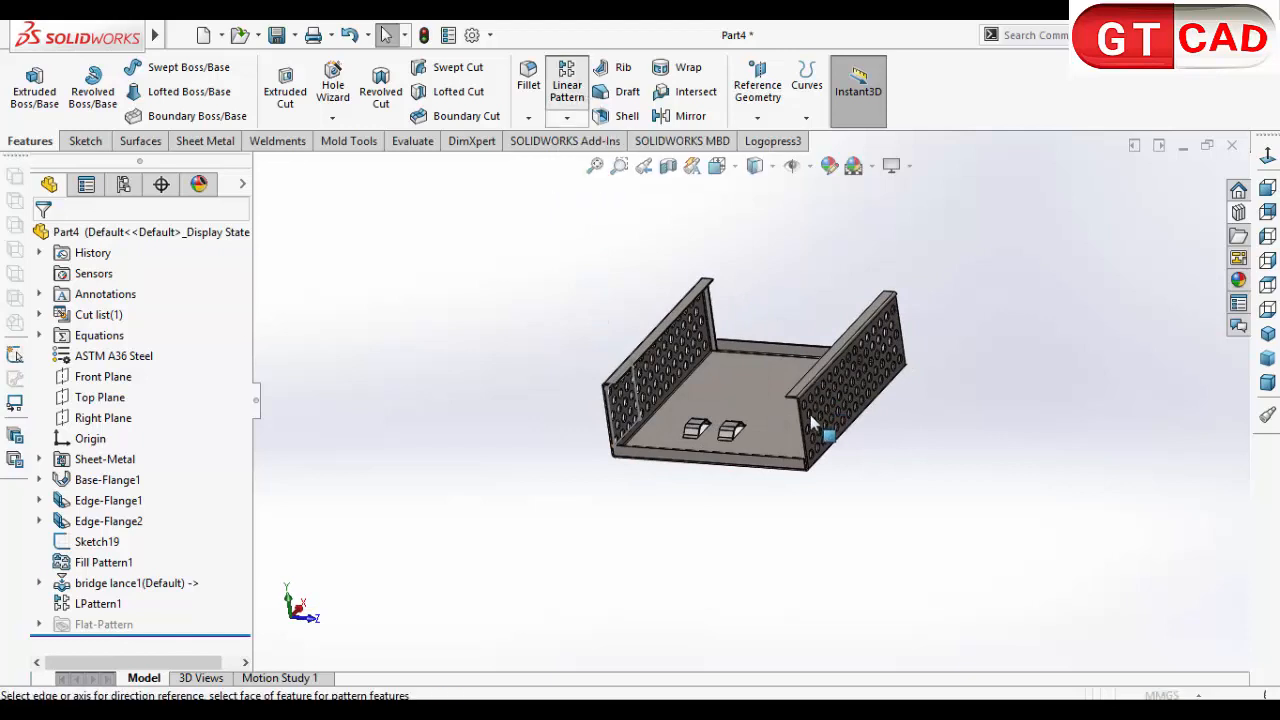
pyautogui.scroll(-3, 645, 420)
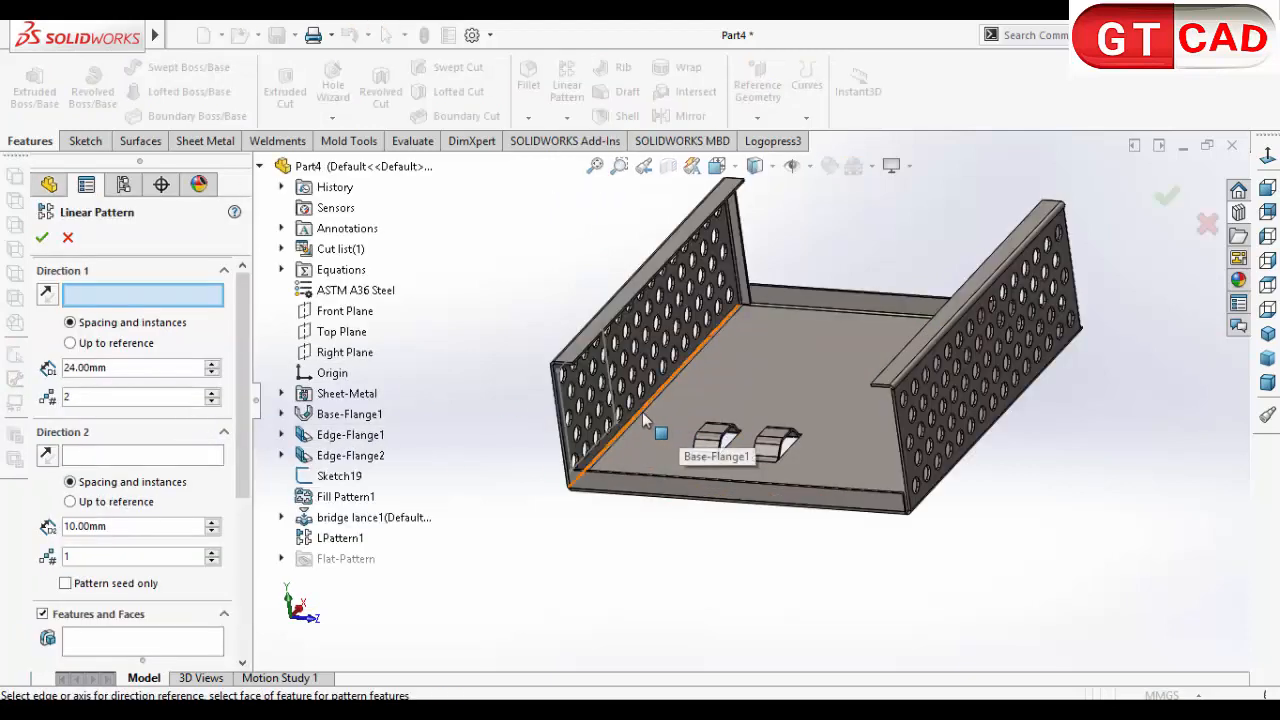
pyautogui.click(645, 422)
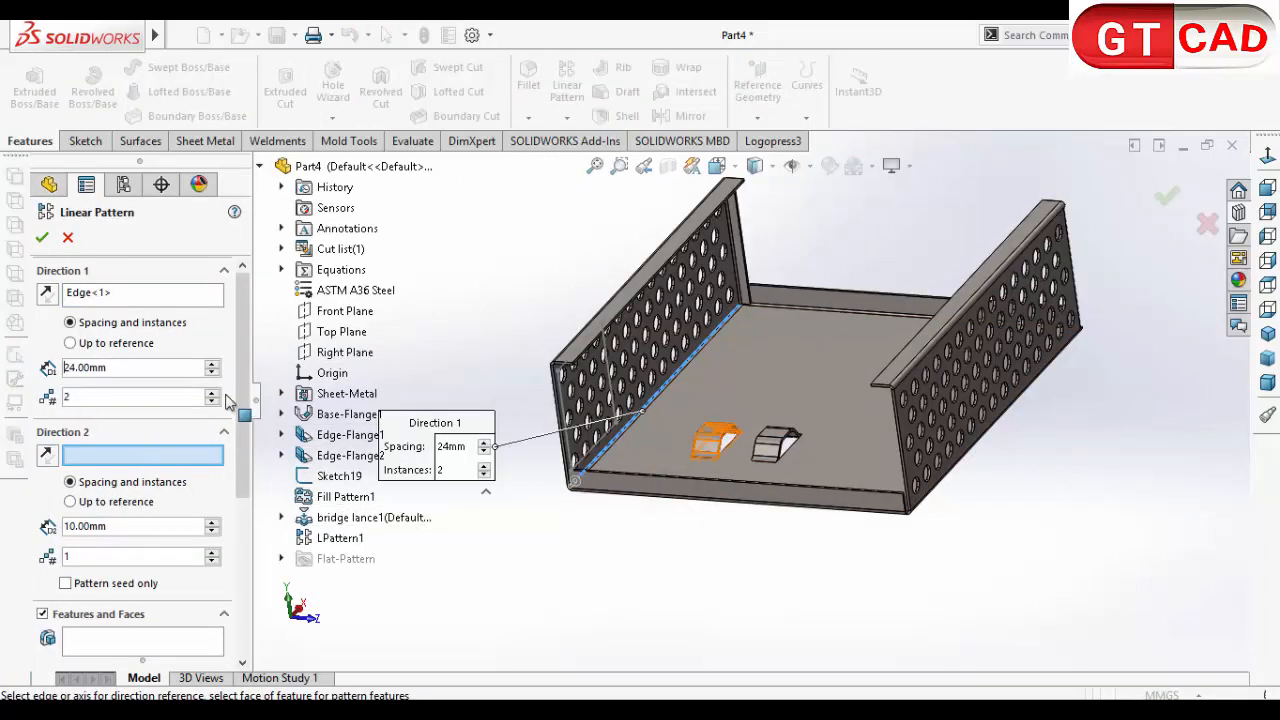
pyautogui.scroll(-5, 145, 360)
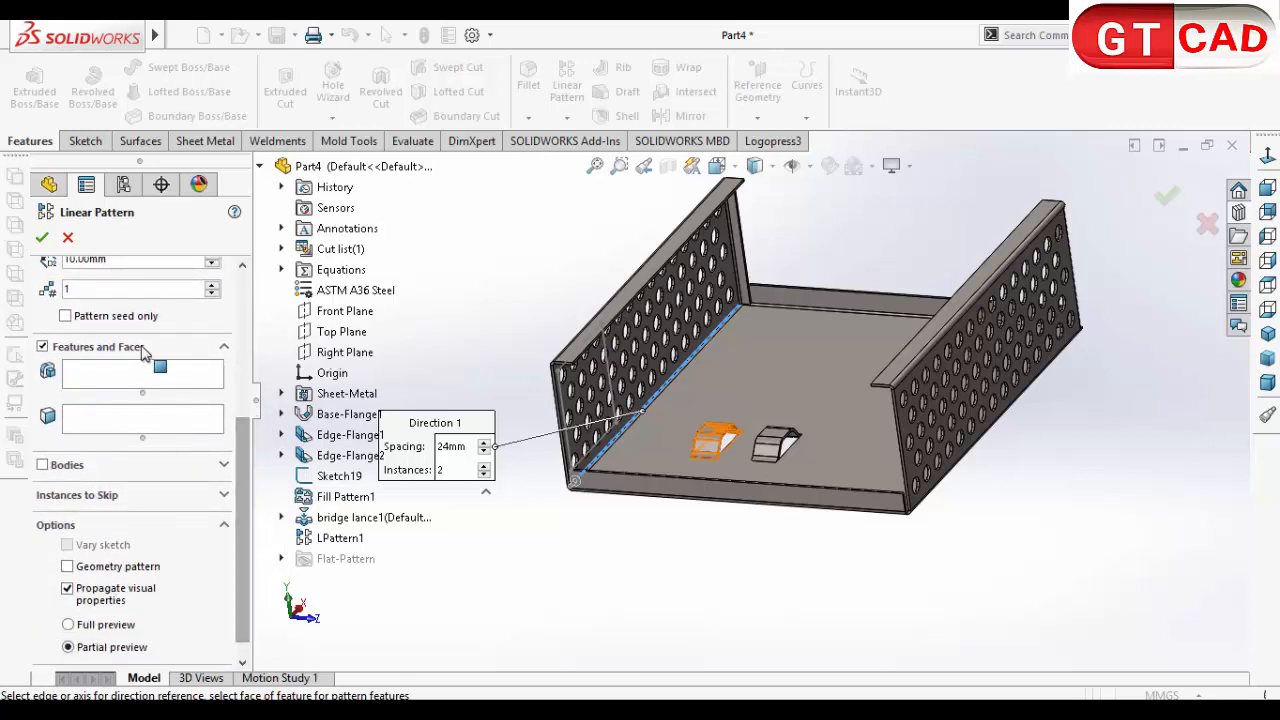
pyautogui.click(220, 381)
pyautogui.click(335, 518)
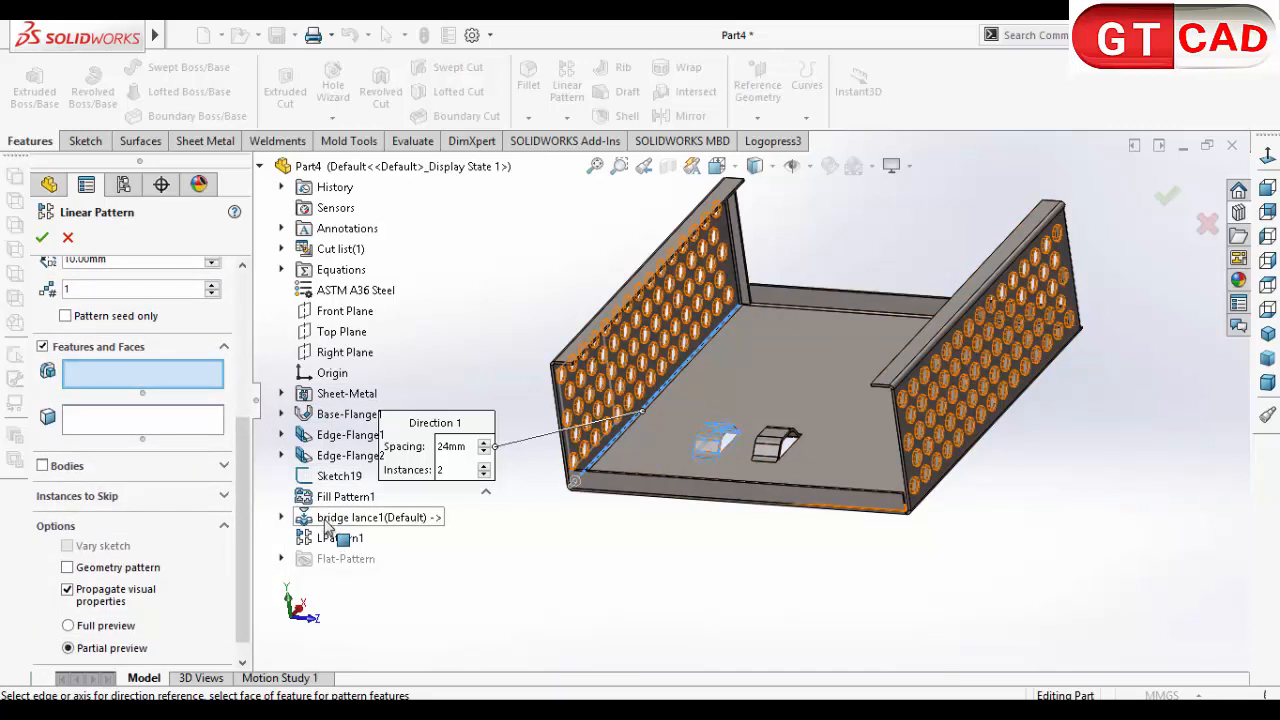
pyautogui.click(338, 538)
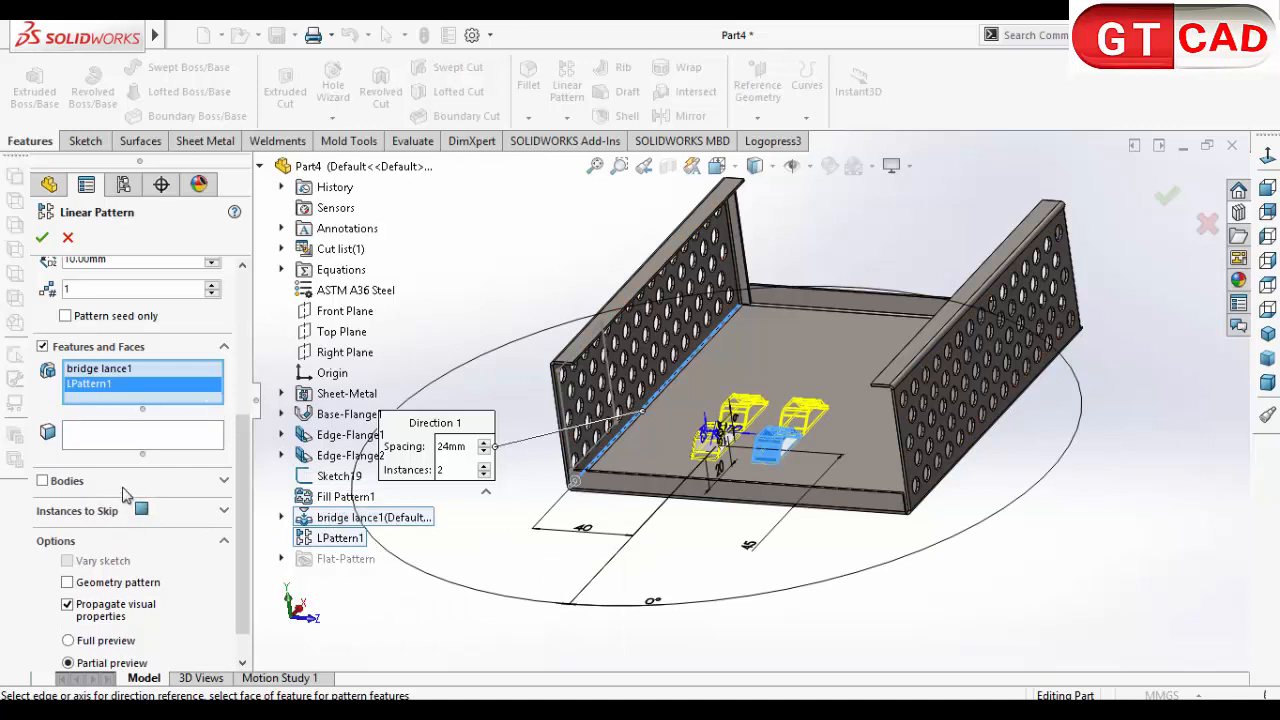
# Step: Set the second linear pattern's spacing to 54 mm and accept the feature
pyautogui.moveTo(242, 556); pyautogui.dragTo(248, 395)
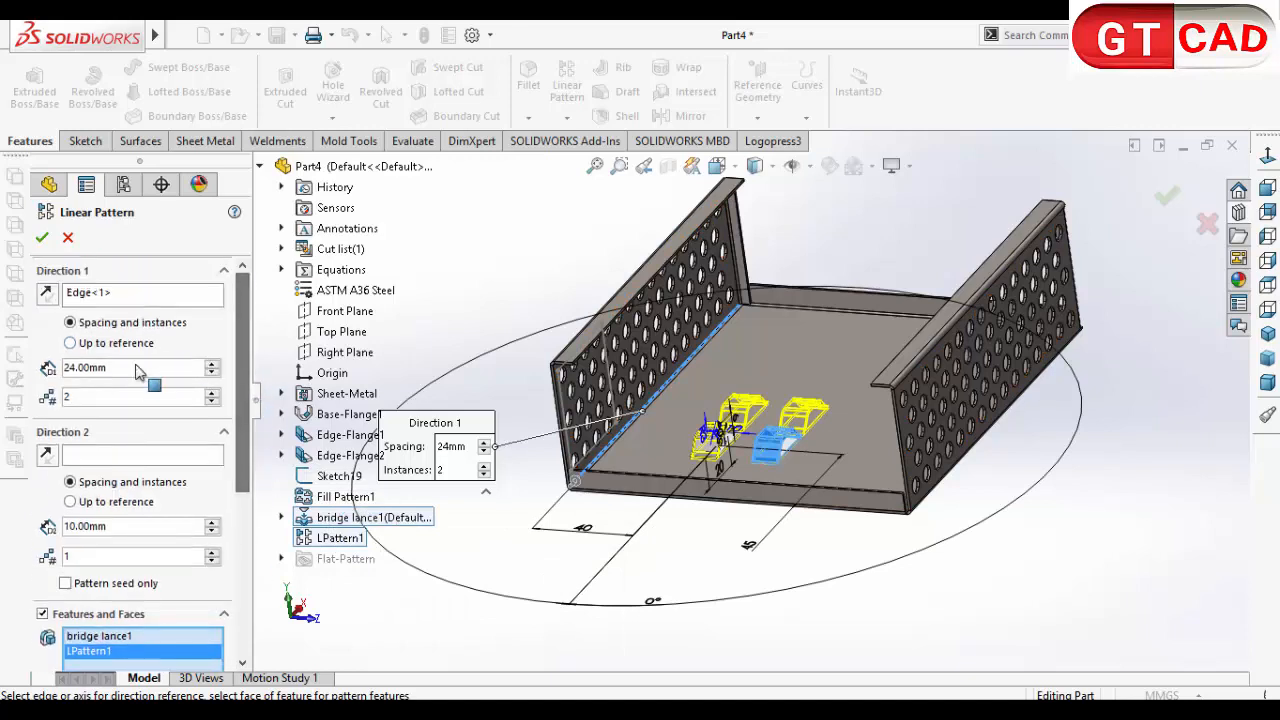
pyautogui.moveTo(135, 367); pyautogui.dragTo(3, 383)
pyautogui.write('54')
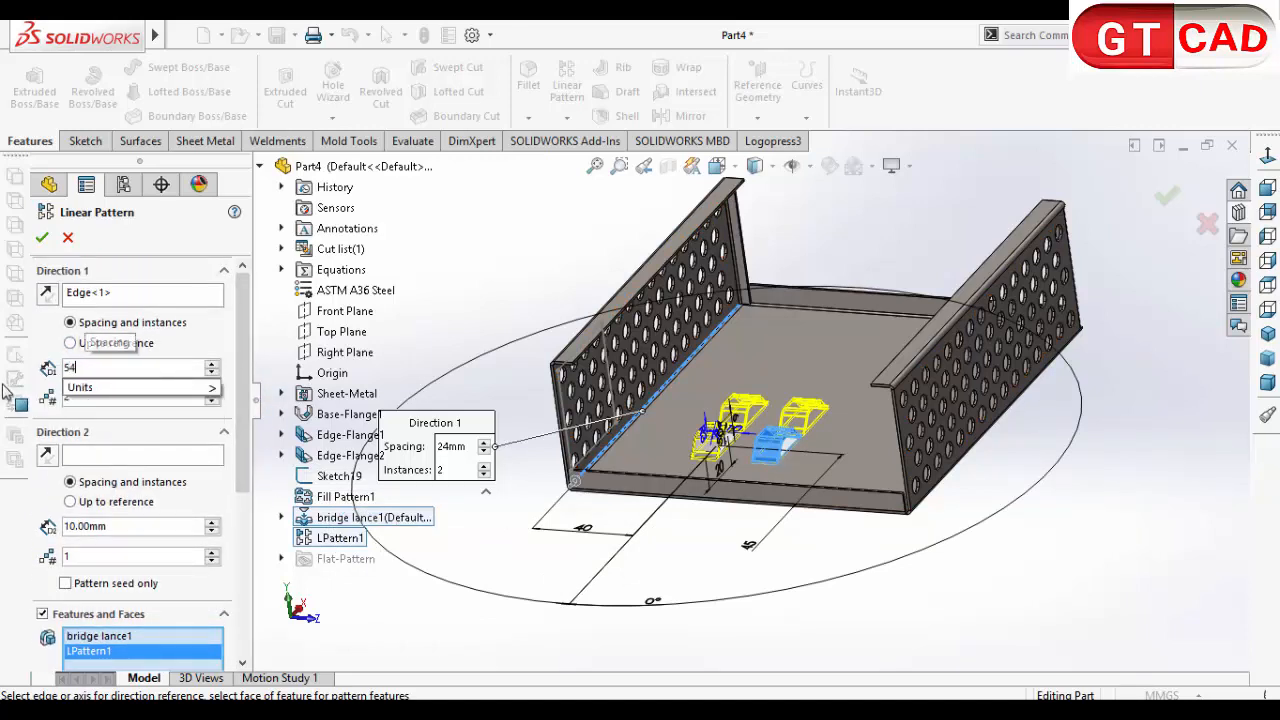
pyautogui.click(473, 284)
pyautogui.moveTo(538, 313); pyautogui.dragTo(504, 366, button='middle')
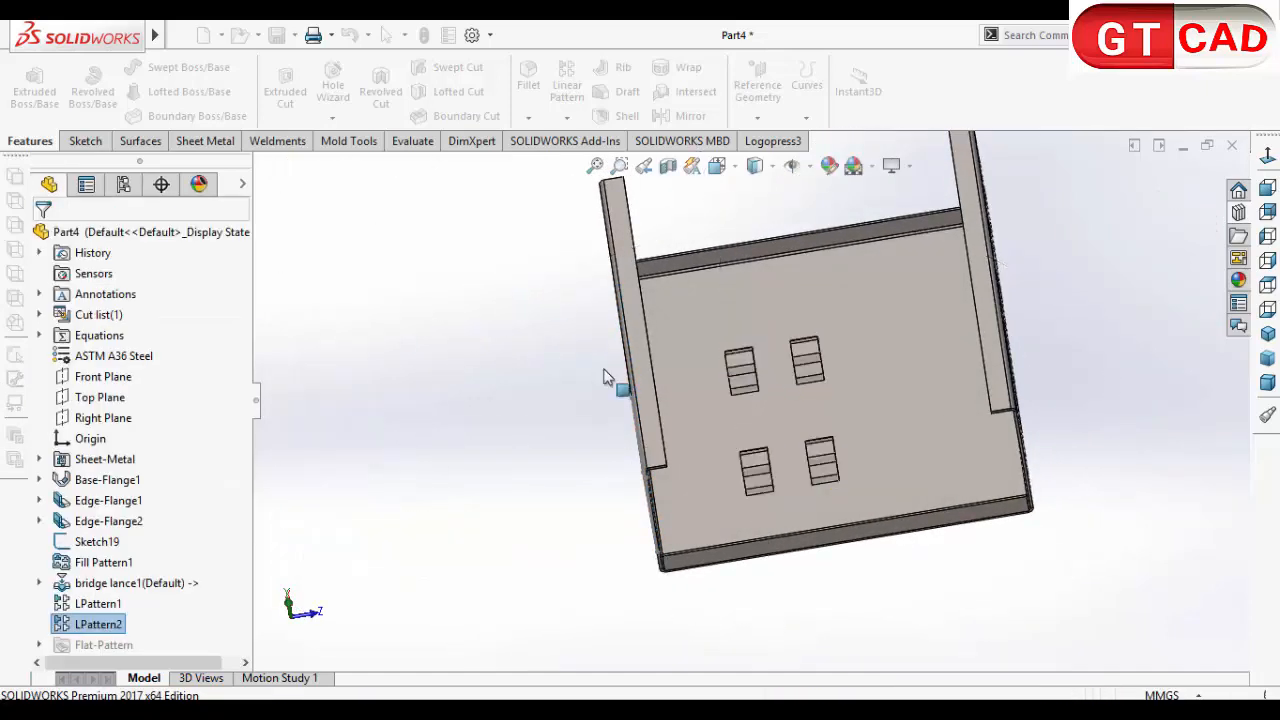
# Step: Open a sketch on the flat top face of the second-row bridge lance nearer the side wall with the square sketch
pyautogui.moveTo(786, 646); pyautogui.dragTo(740, 417, button='middle')
pyautogui.scroll(-3, 776, 393)
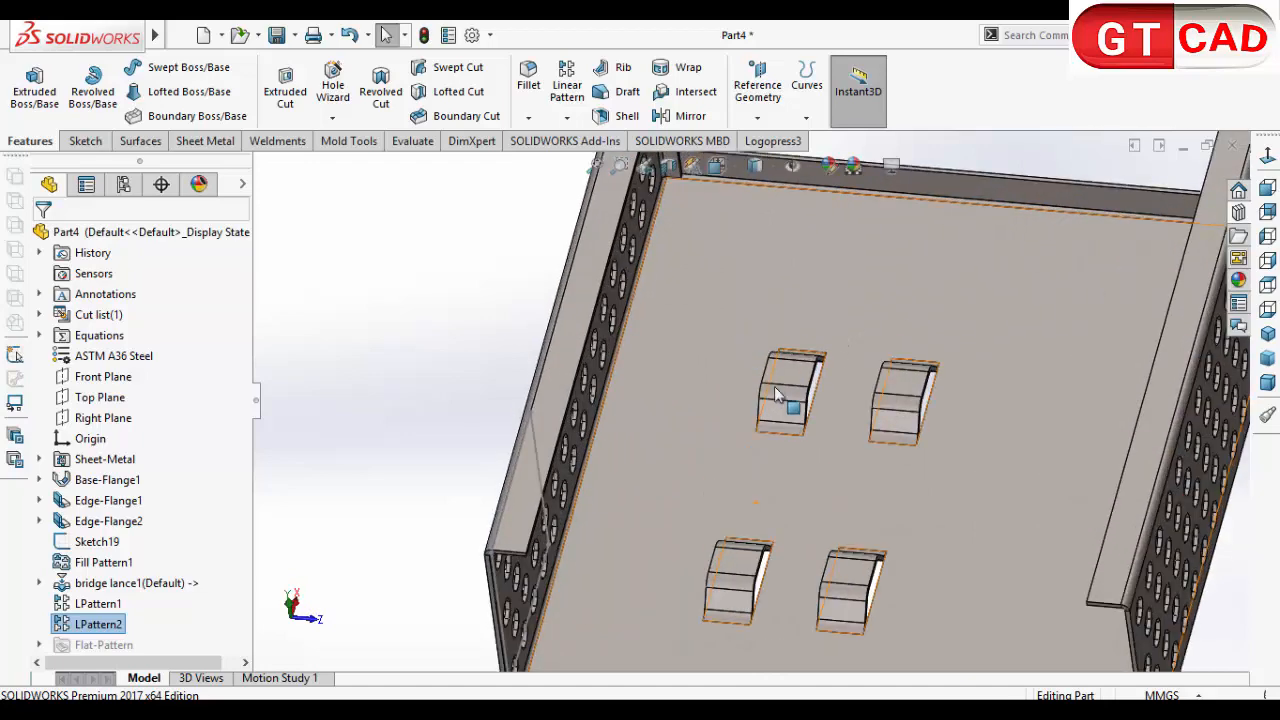
pyautogui.scroll(-3, 776, 393)
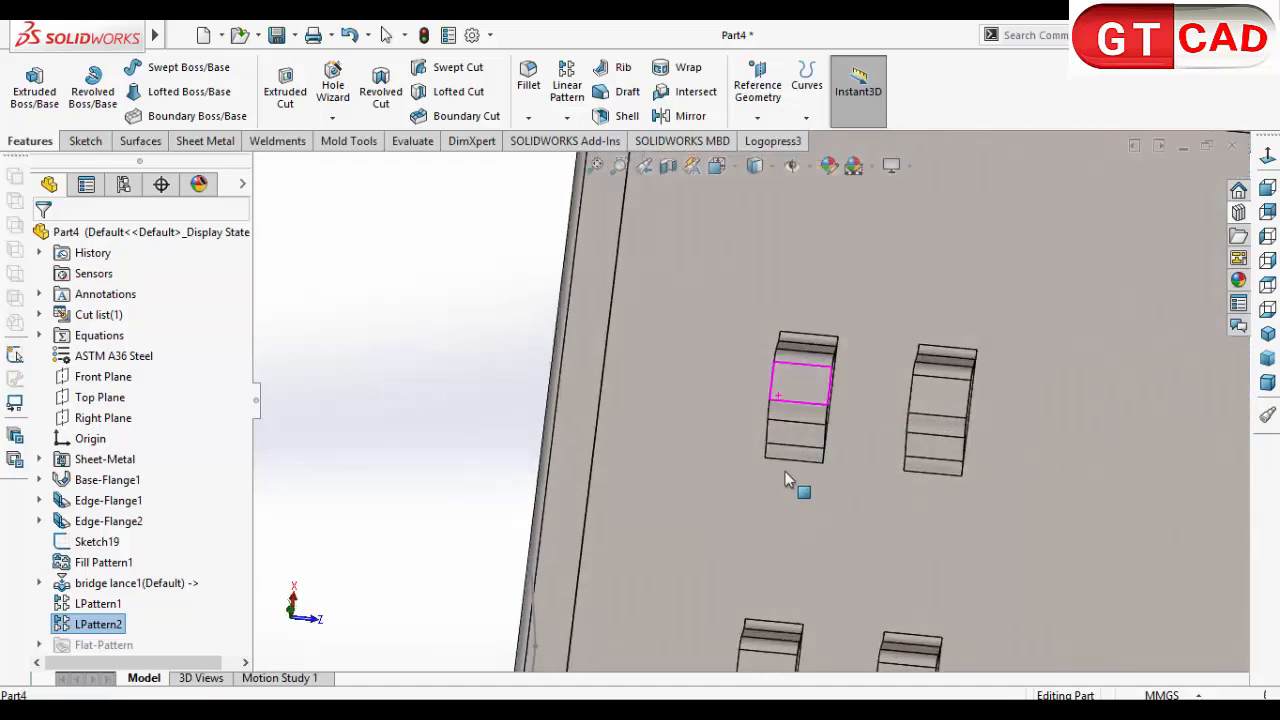
pyautogui.click(800, 388)
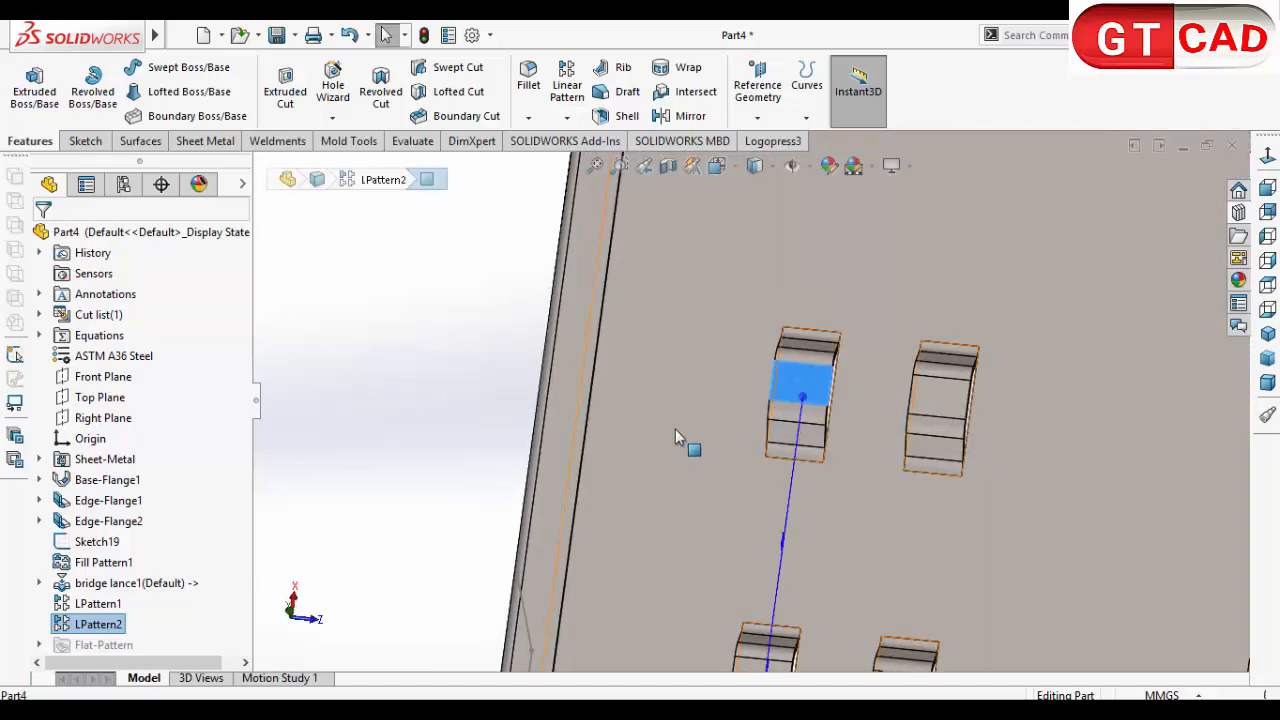
pyautogui.click(85, 141)
pyautogui.click(25, 85)
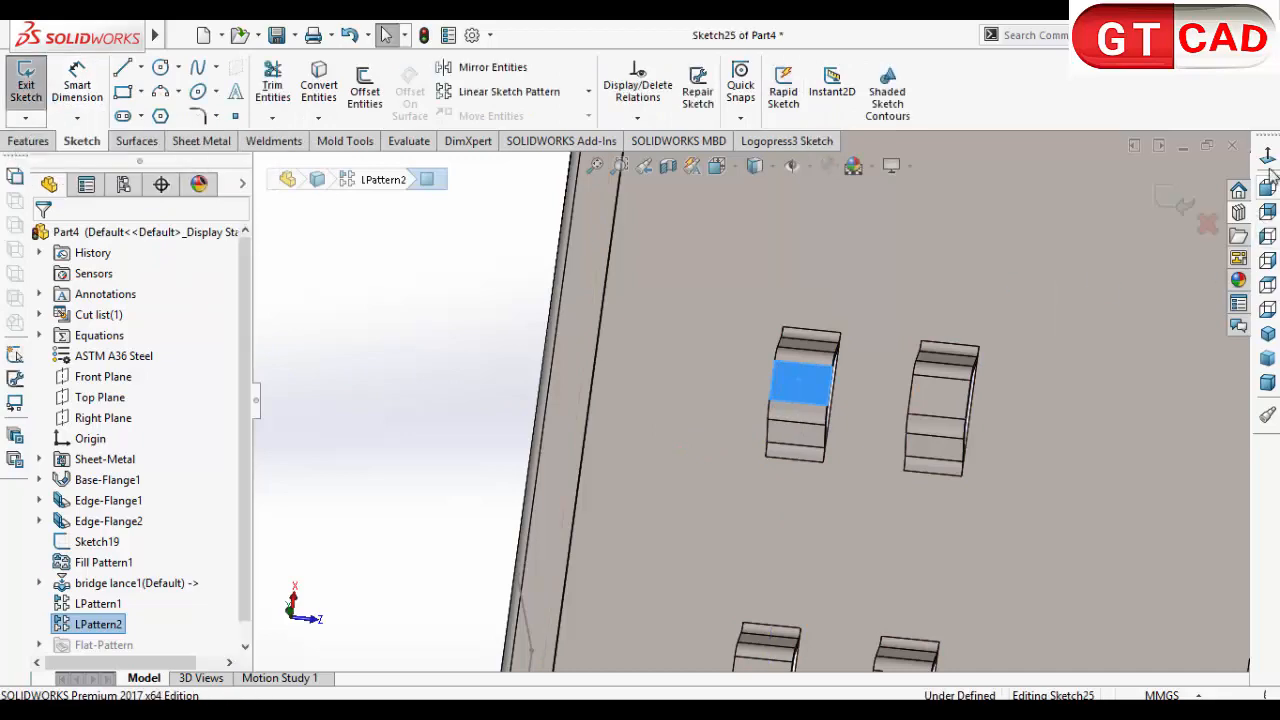
pyautogui.scroll(-5, 880, 300)
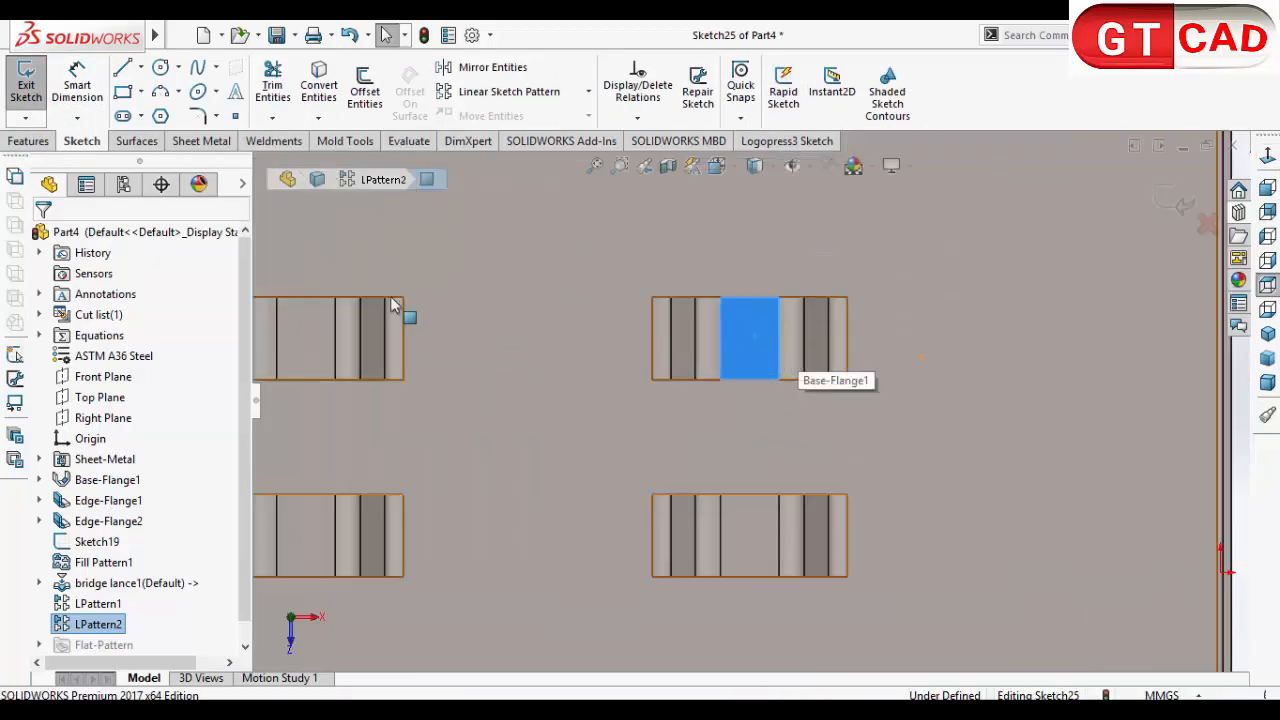
# Step: Sketch a circle on the lance's top face and dimension its diameter to 3.2 mm
pyautogui.click(160, 67)
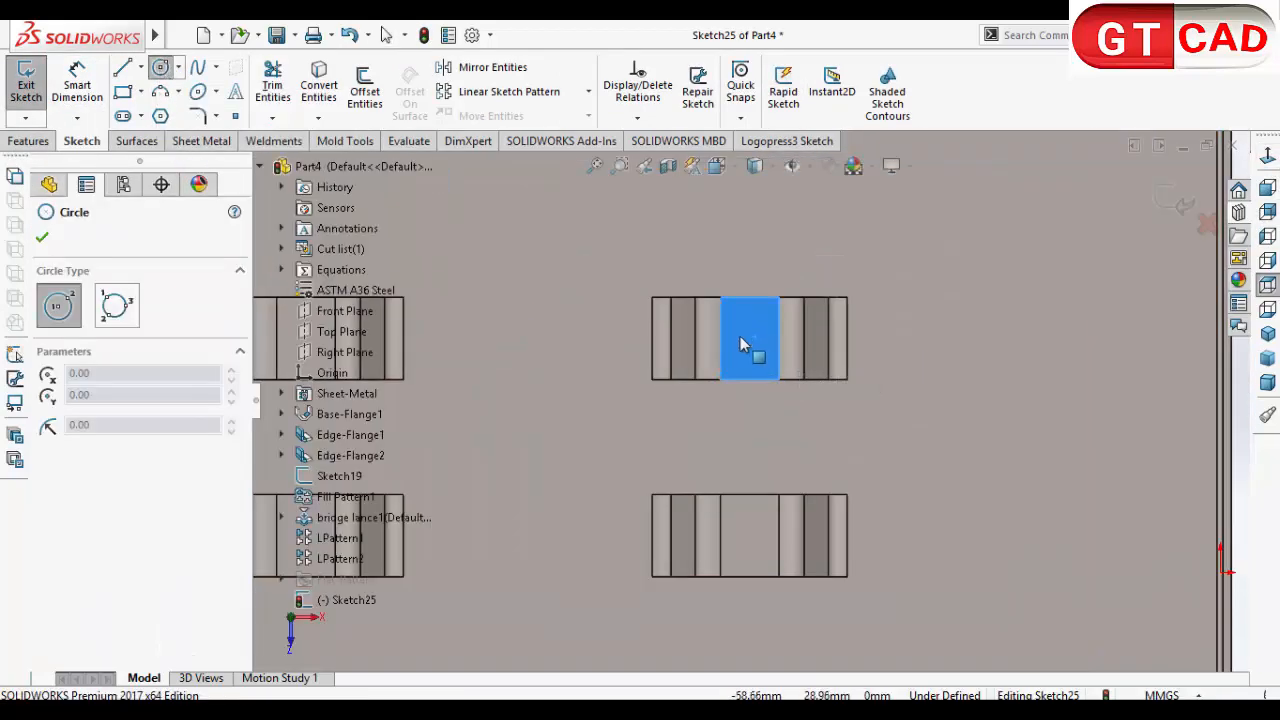
pyautogui.click(741, 336)
pyautogui.click(753, 351)
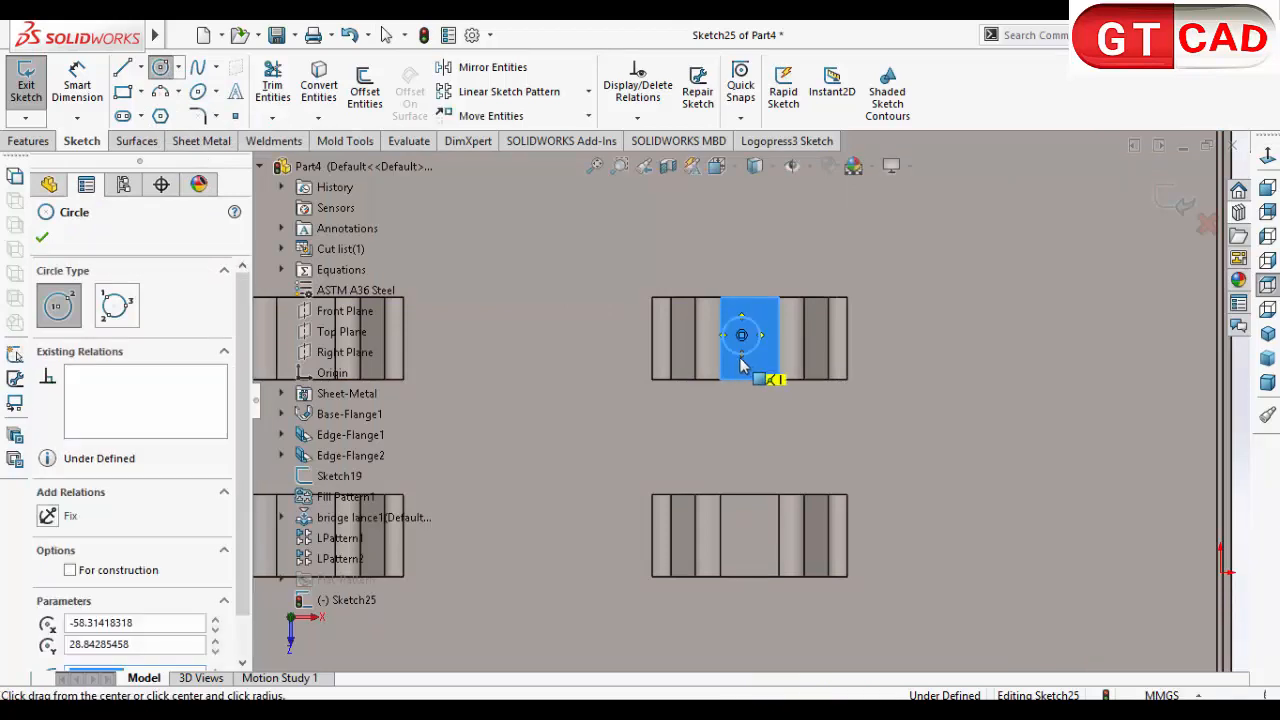
pyautogui.click(86, 100)
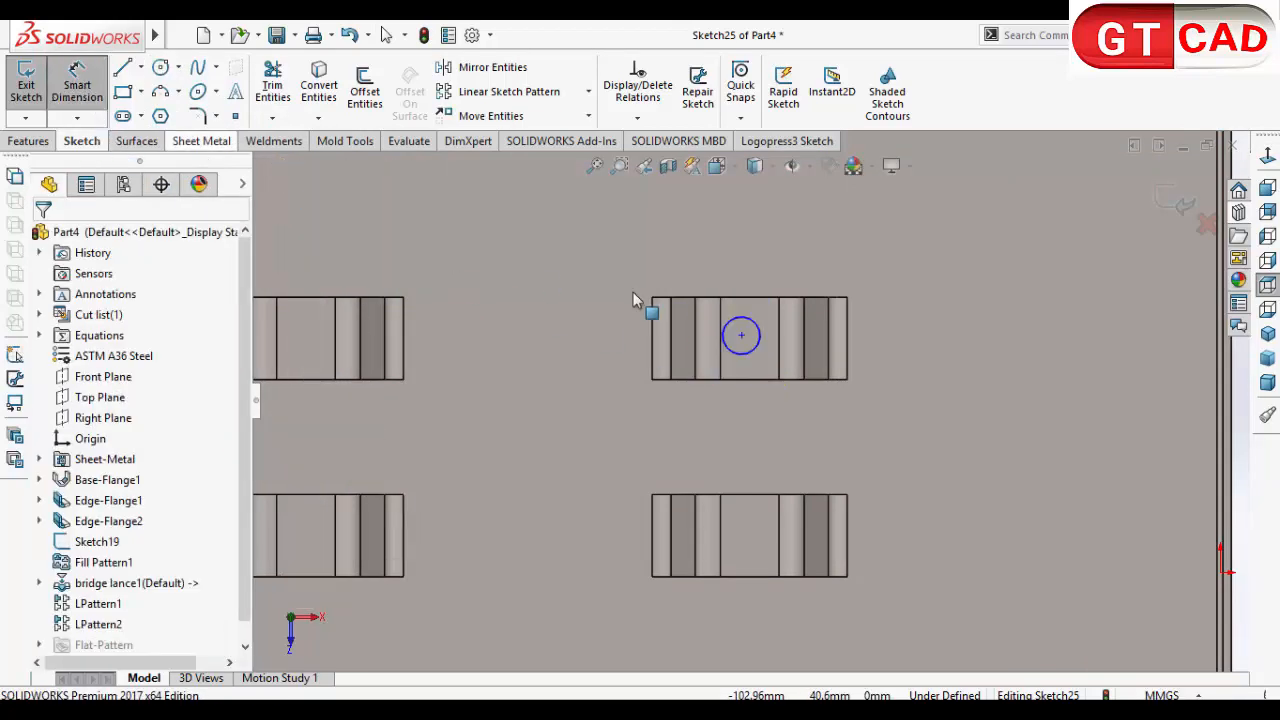
pyautogui.click(757, 352)
pyautogui.click(860, 372)
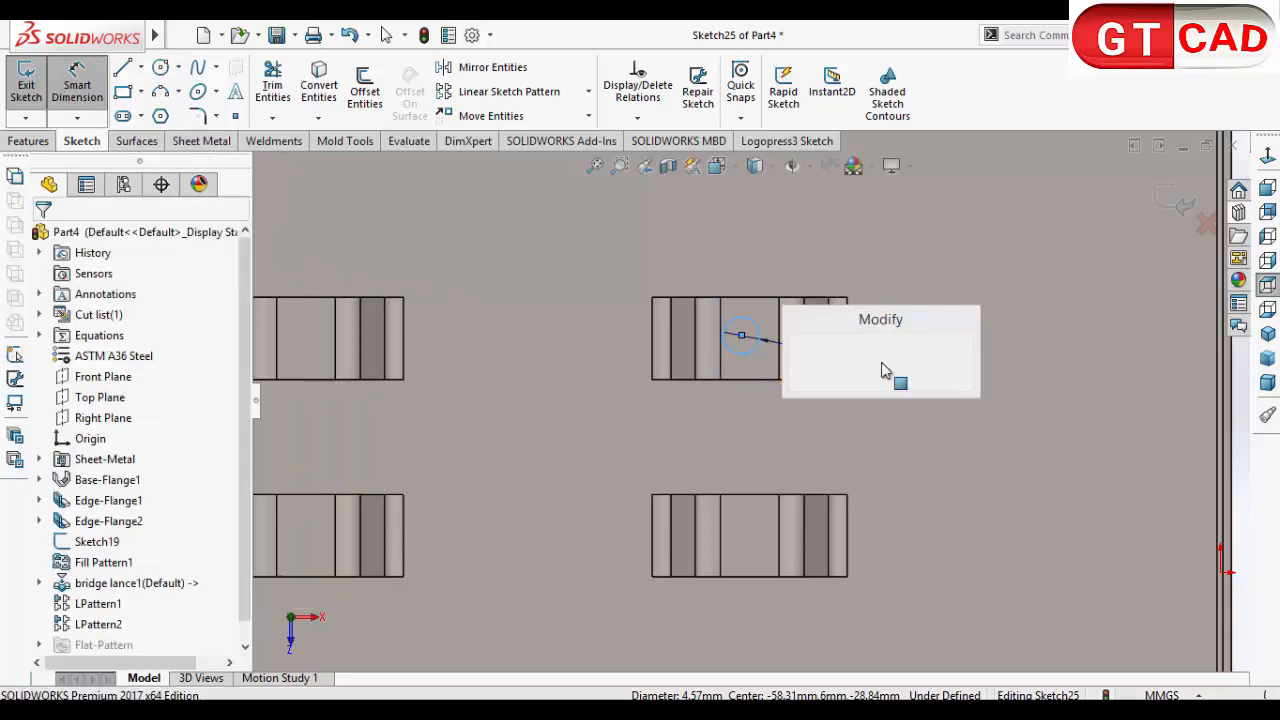
pyautogui.write('3.2')
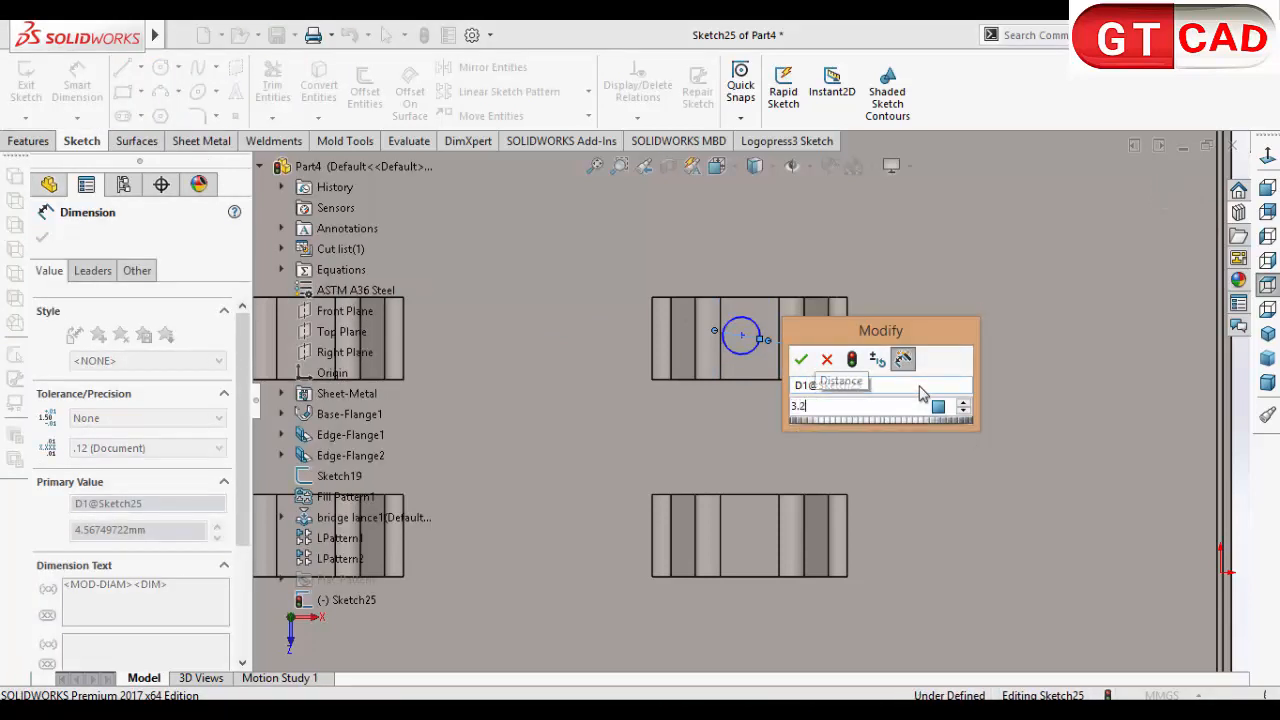
pyautogui.press('Return')
pyautogui.rightClick(627, 443)
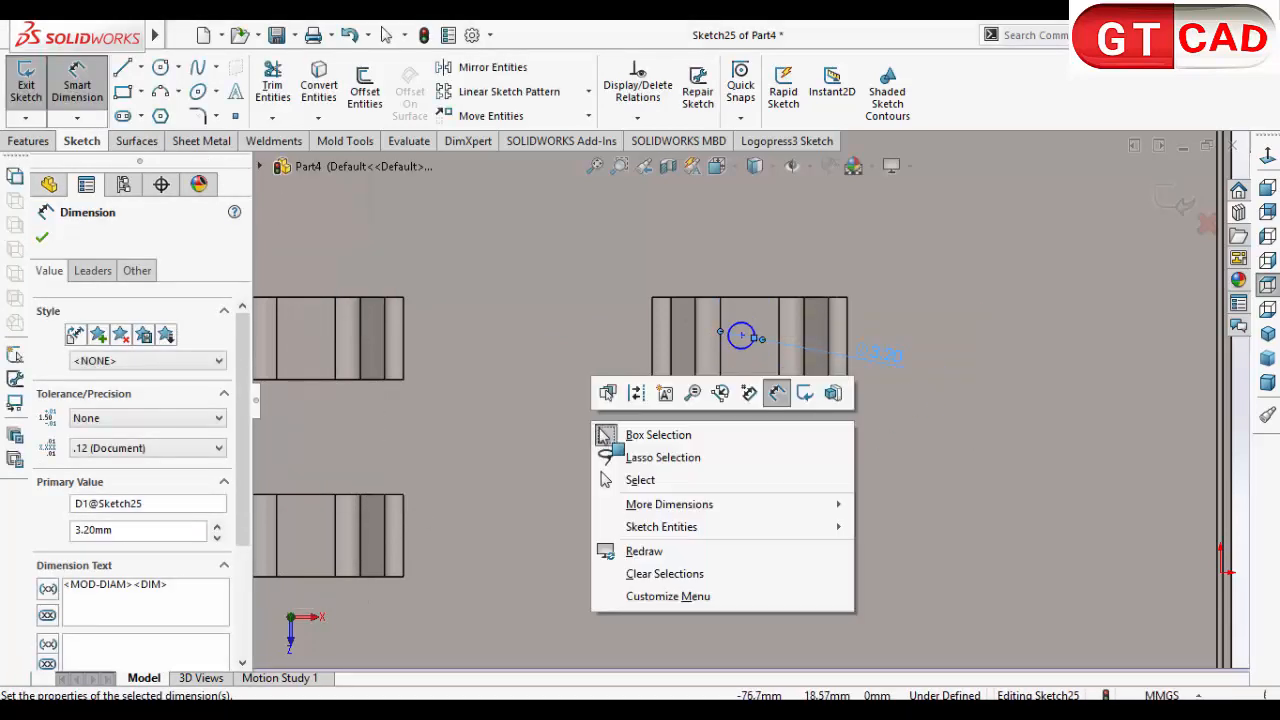
pyautogui.click(638, 481)
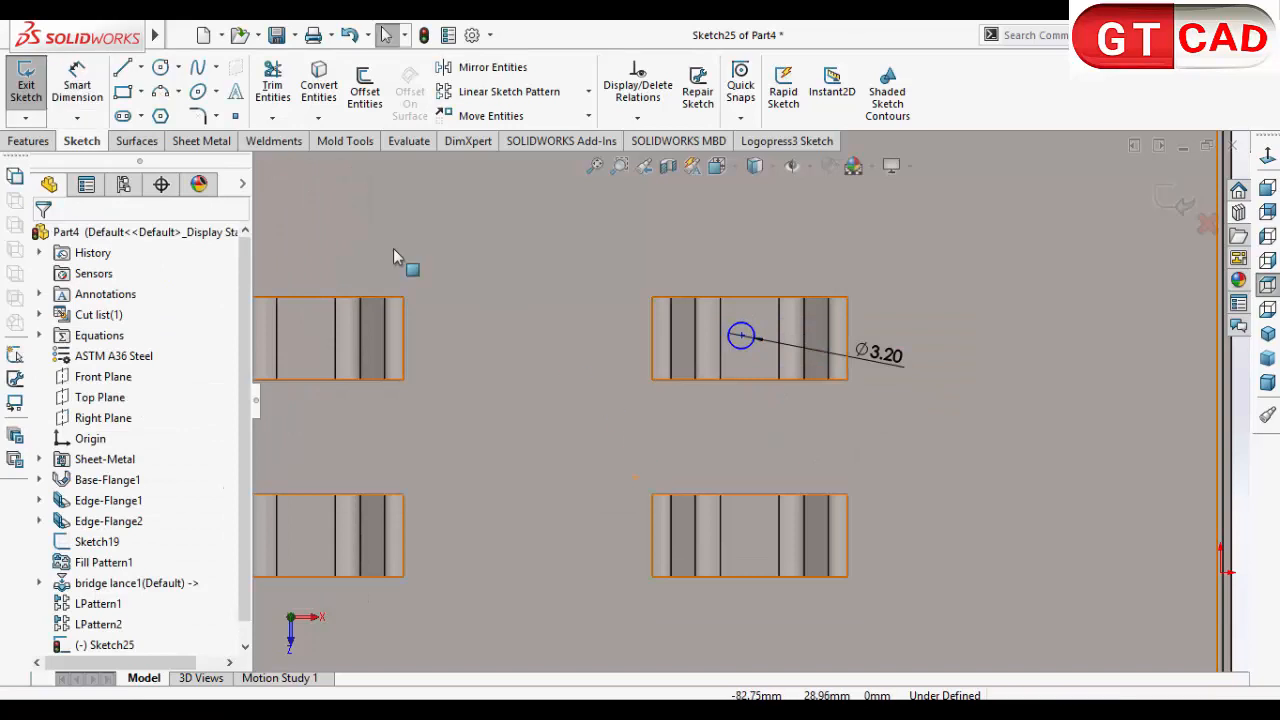
pyautogui.click(741, 339)
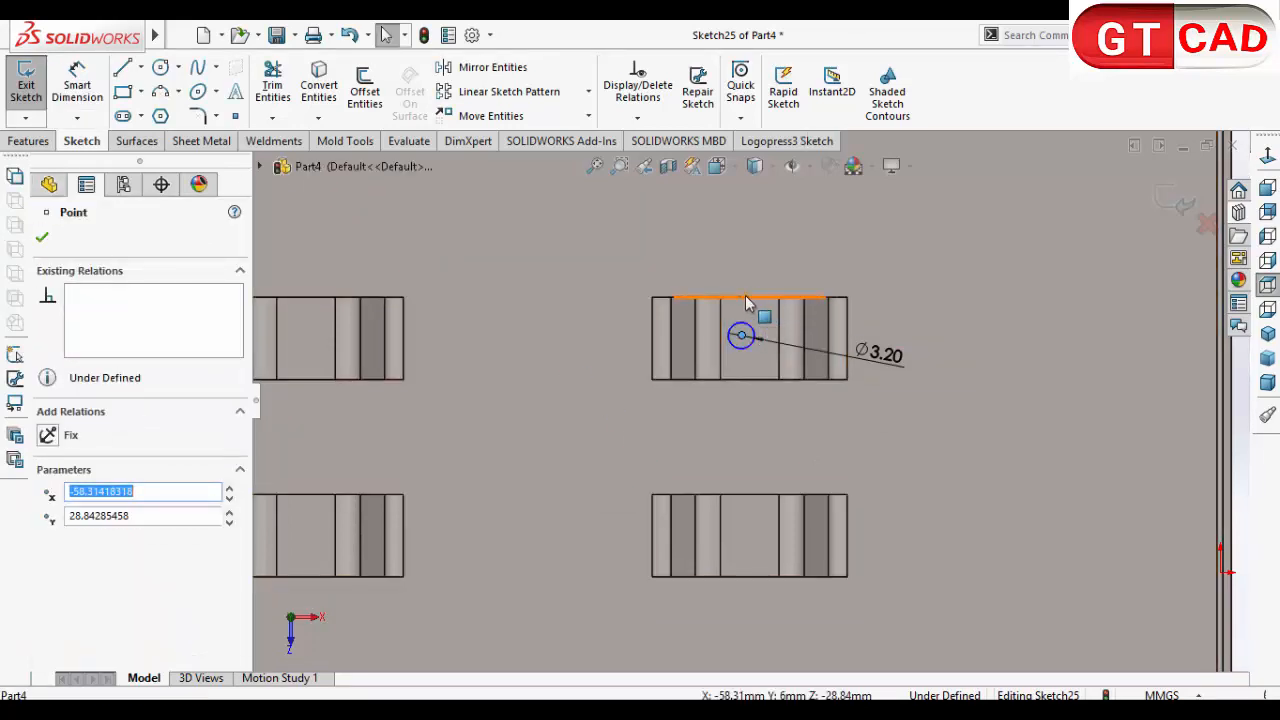
pyautogui.keyDown('ctrl'); pyautogui.click(749, 300); pyautogui.keyUp('ctrl')
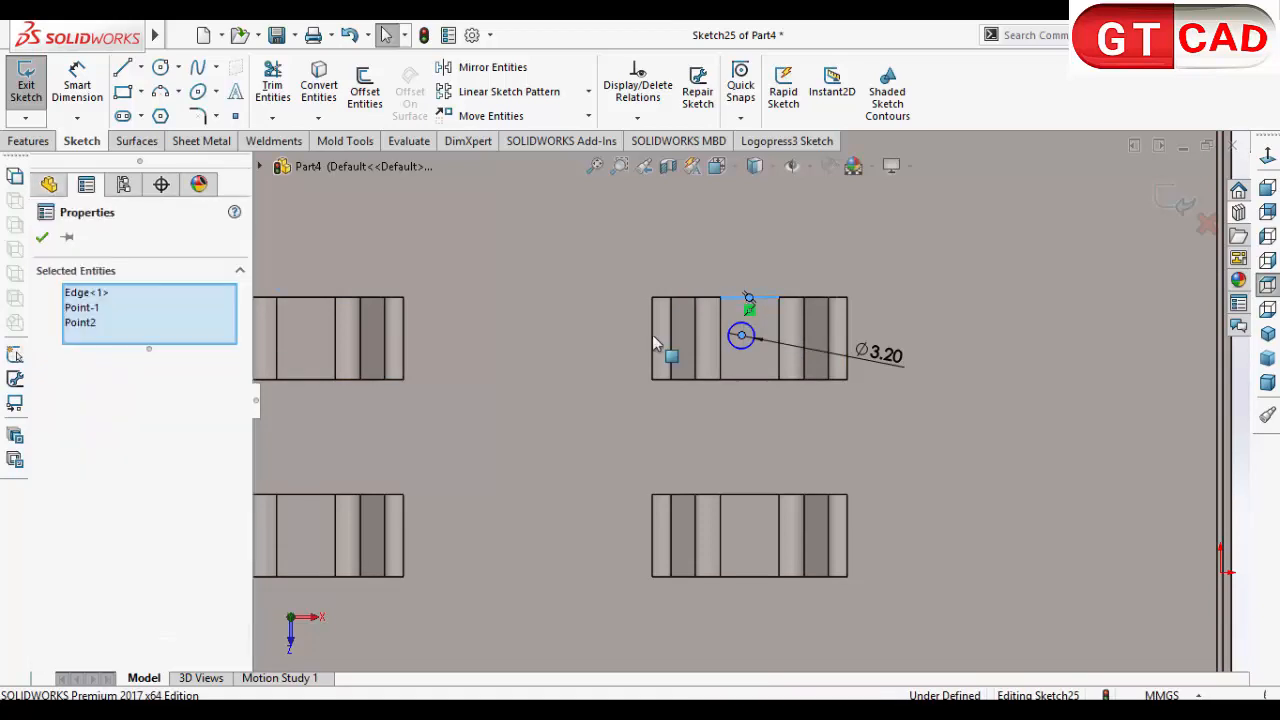
pyautogui.click(554, 357)
pyautogui.scroll(5, 726, 290)
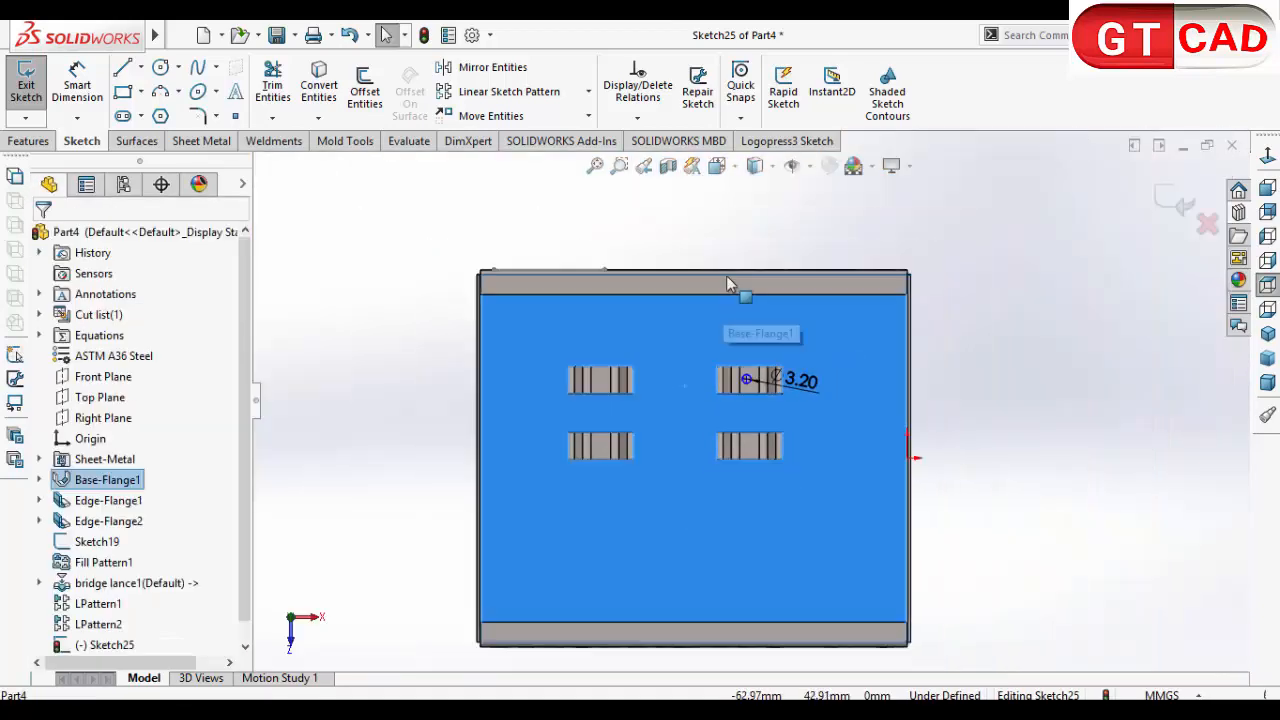
pyautogui.click(741, 224)
# Step: Try a Midpoint relation between the circle's center and the open edge of the lance's top face, and undo it
pyautogui.scroll(-4, 740, 344)
pyautogui.click(752, 418)
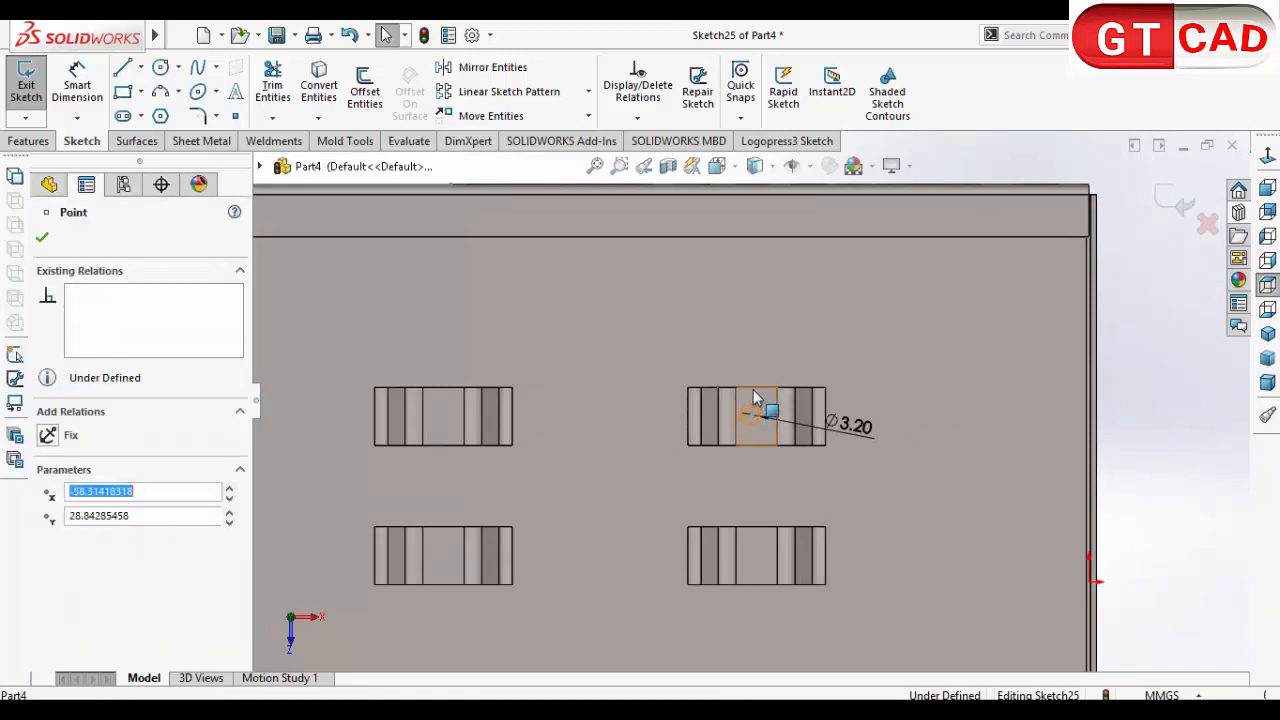
pyautogui.keyDown('ctrl'); pyautogui.click(749, 412); pyautogui.keyUp('ctrl')
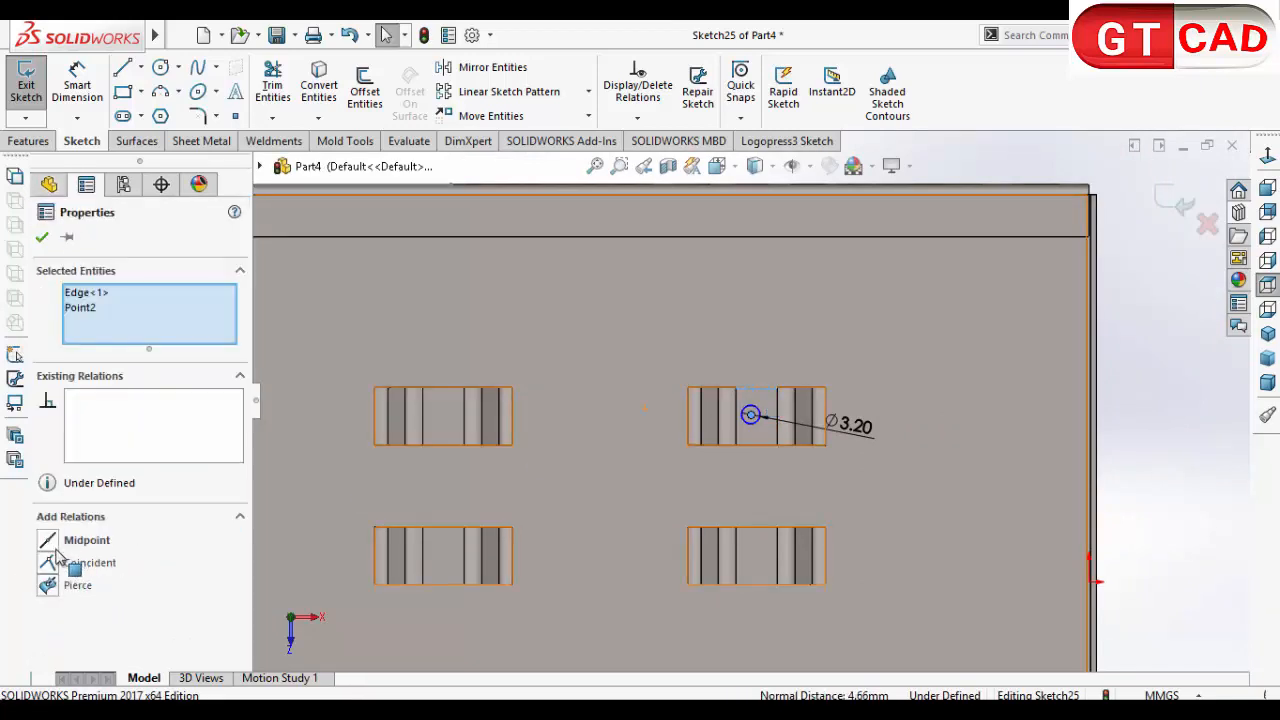
pyautogui.click(48, 541)
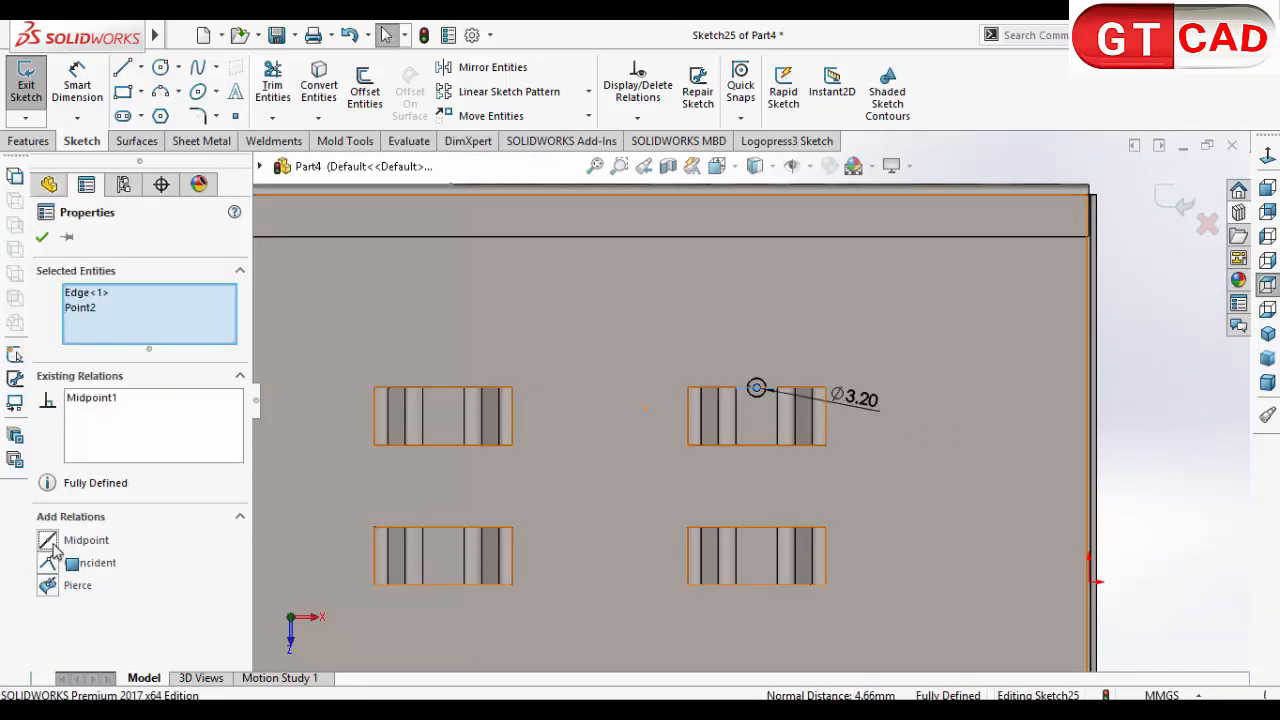
pyautogui.hotkey('ctrl', 'z')
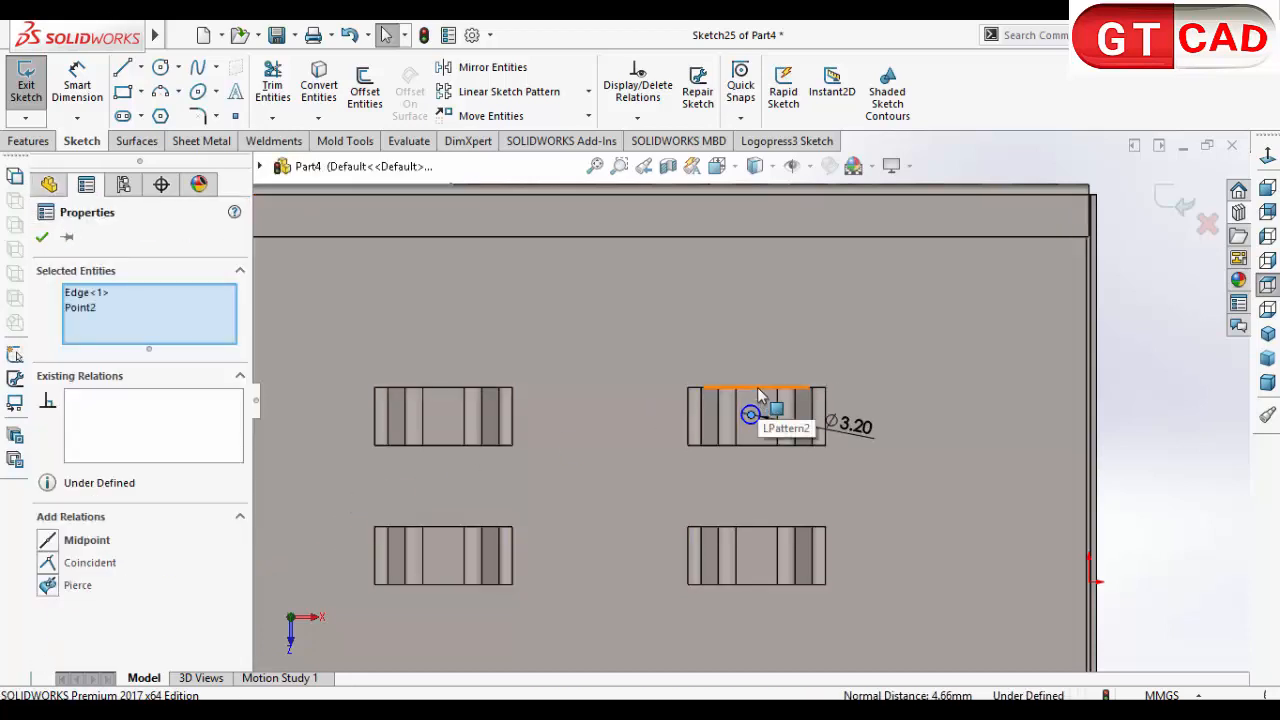
# Step: Draw a vertical construction line between the midpoints of the two open edges of the lance's flat top face
pyautogui.scroll(-5, 757, 395)
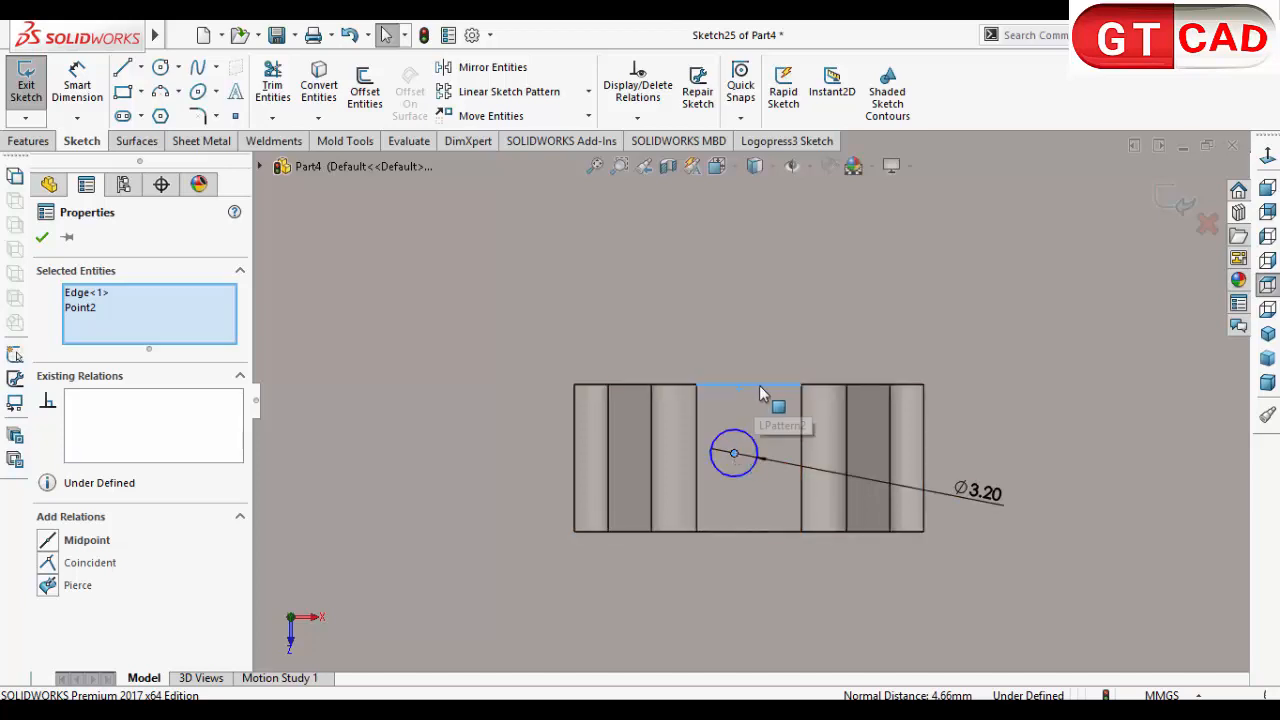
pyautogui.click(749, 386)
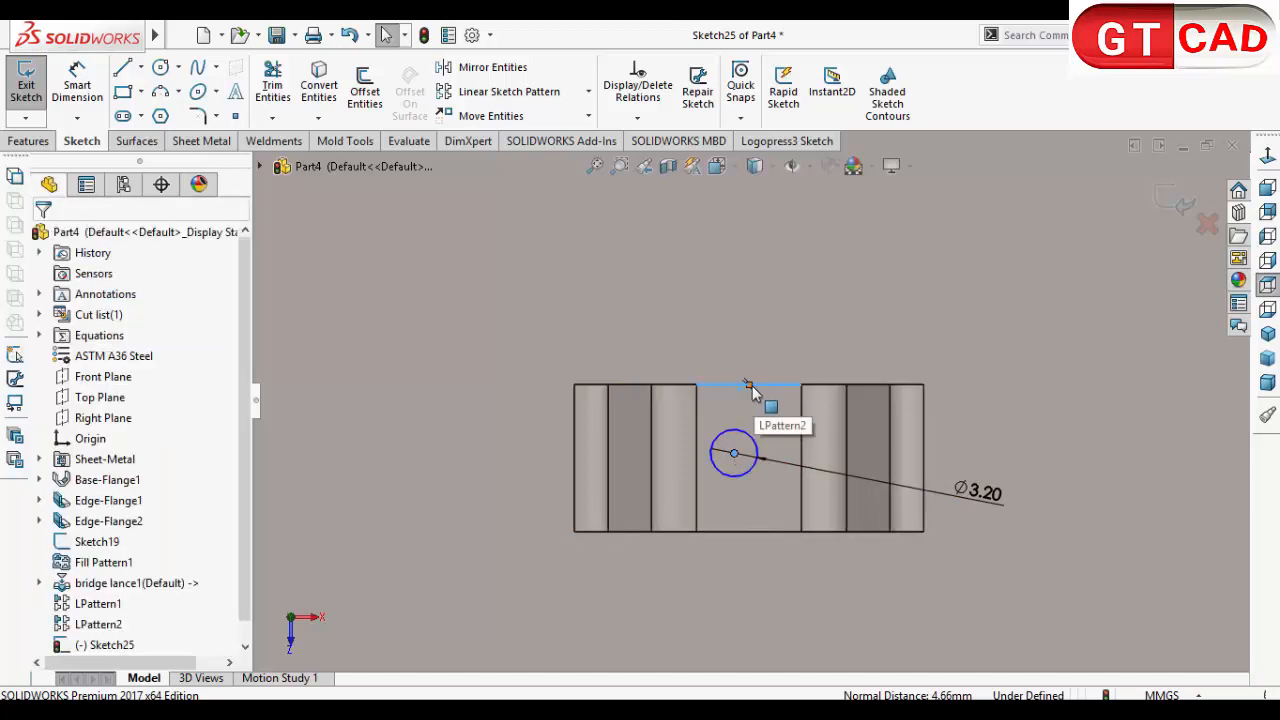
pyautogui.press('l')
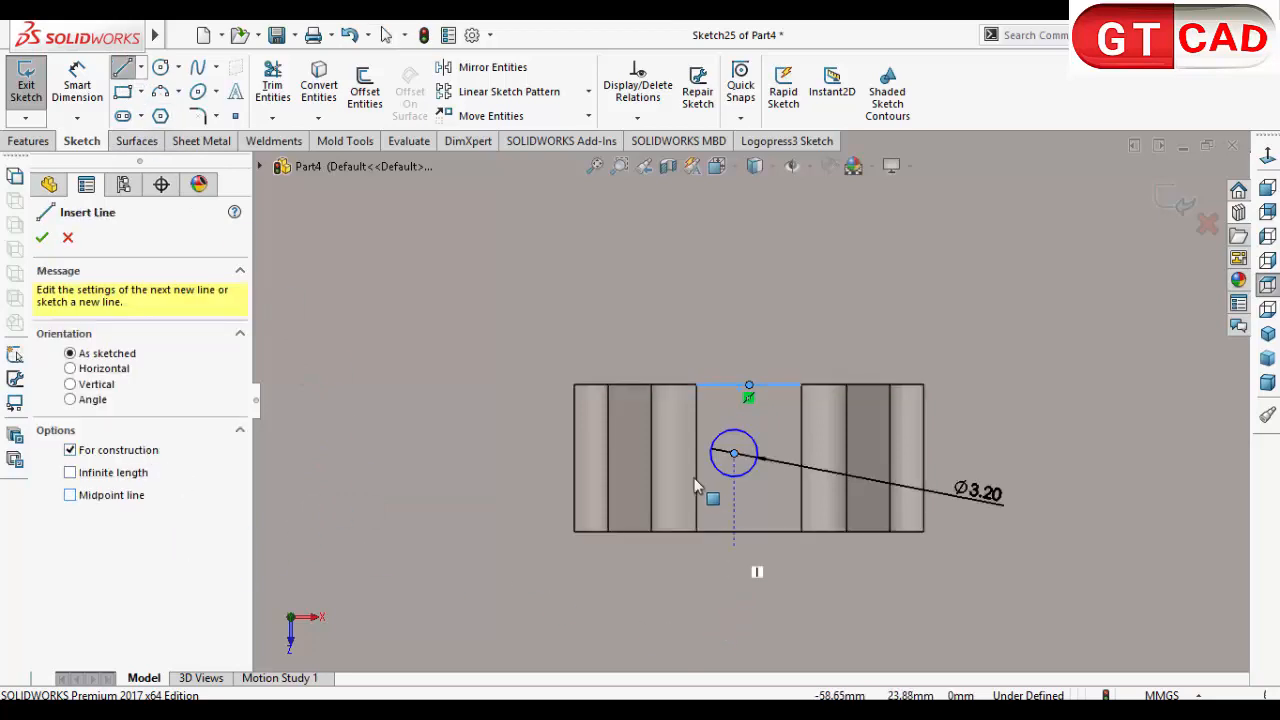
pyautogui.click(749, 387)
pyautogui.click(749, 531)
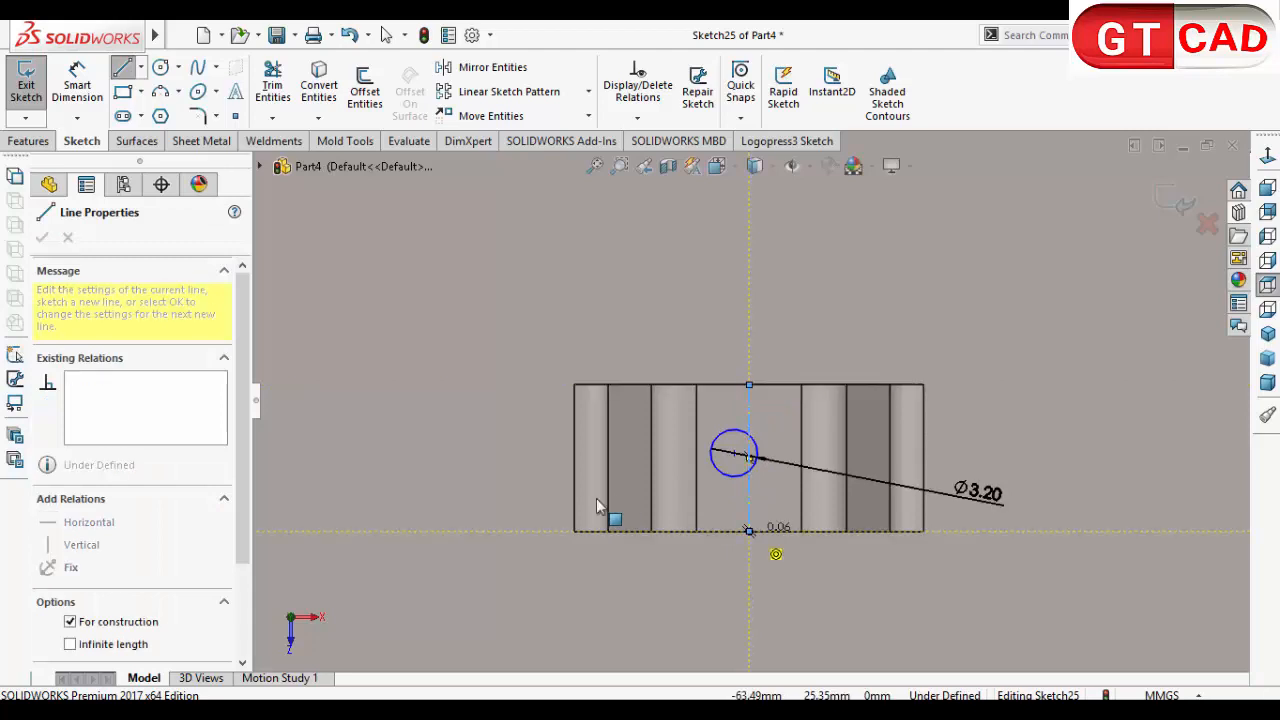
pyautogui.rightClick(525, 428)
pyautogui.click(562, 509)
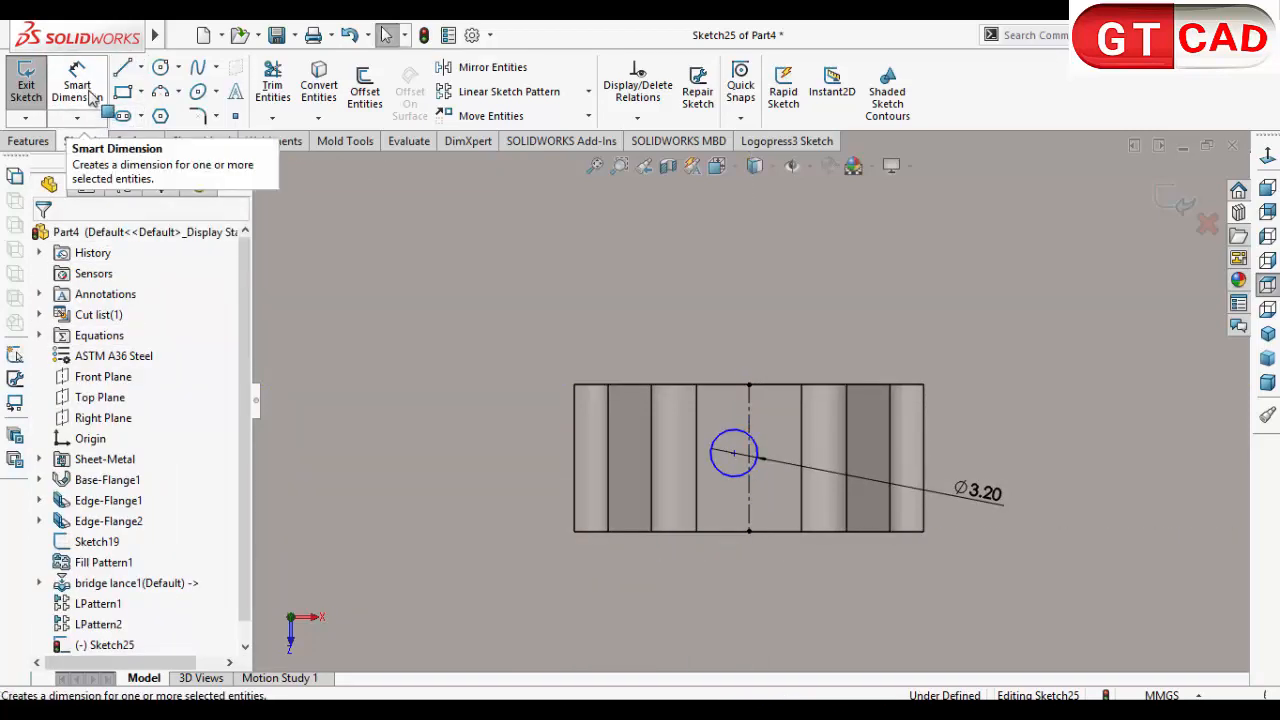
# Step: Draw a horizontal construction line between the midpoints of the two bend edges bounding the lance's top face
pyautogui.click(122, 67)
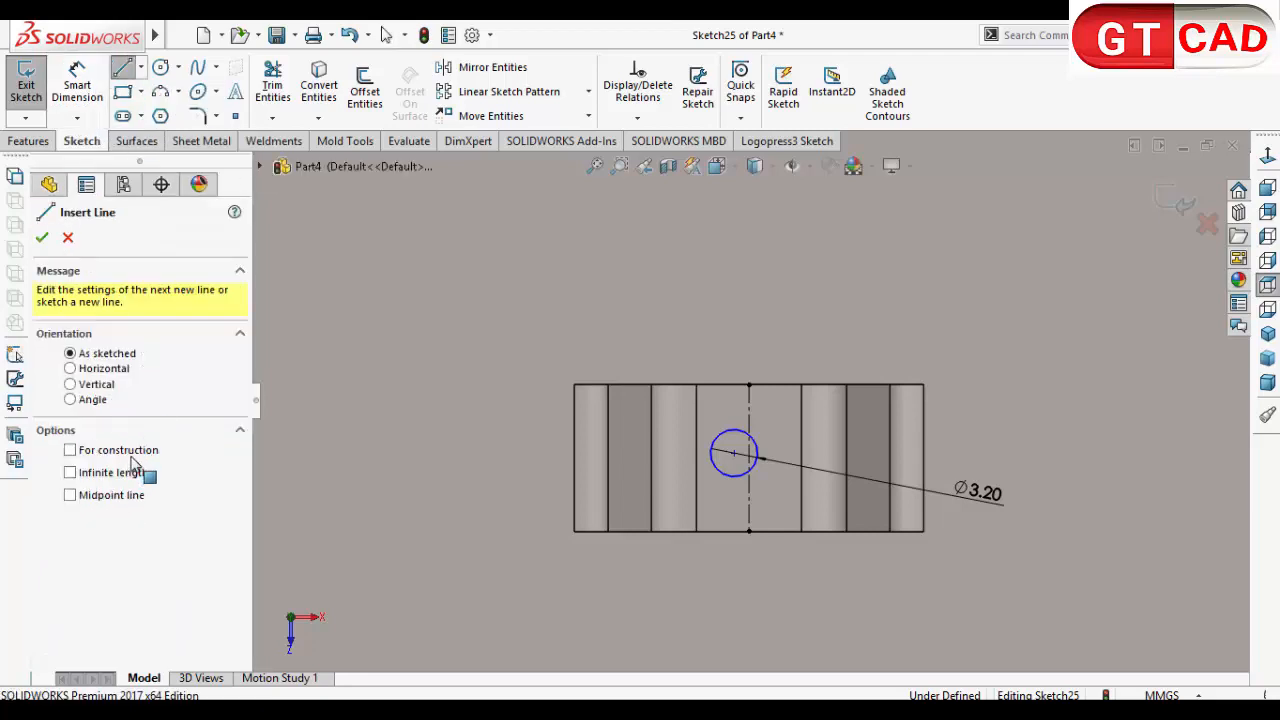
pyautogui.click(801, 458)
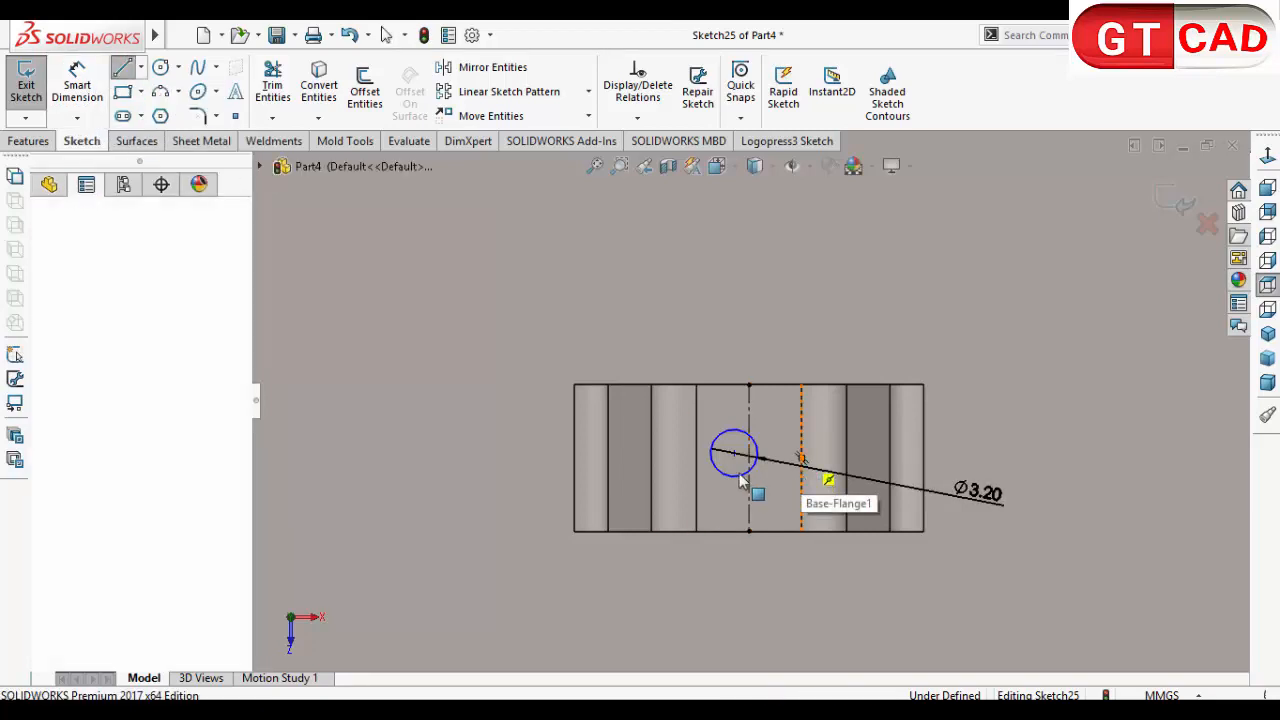
pyautogui.click(697, 458)
pyautogui.rightClick(714, 332)
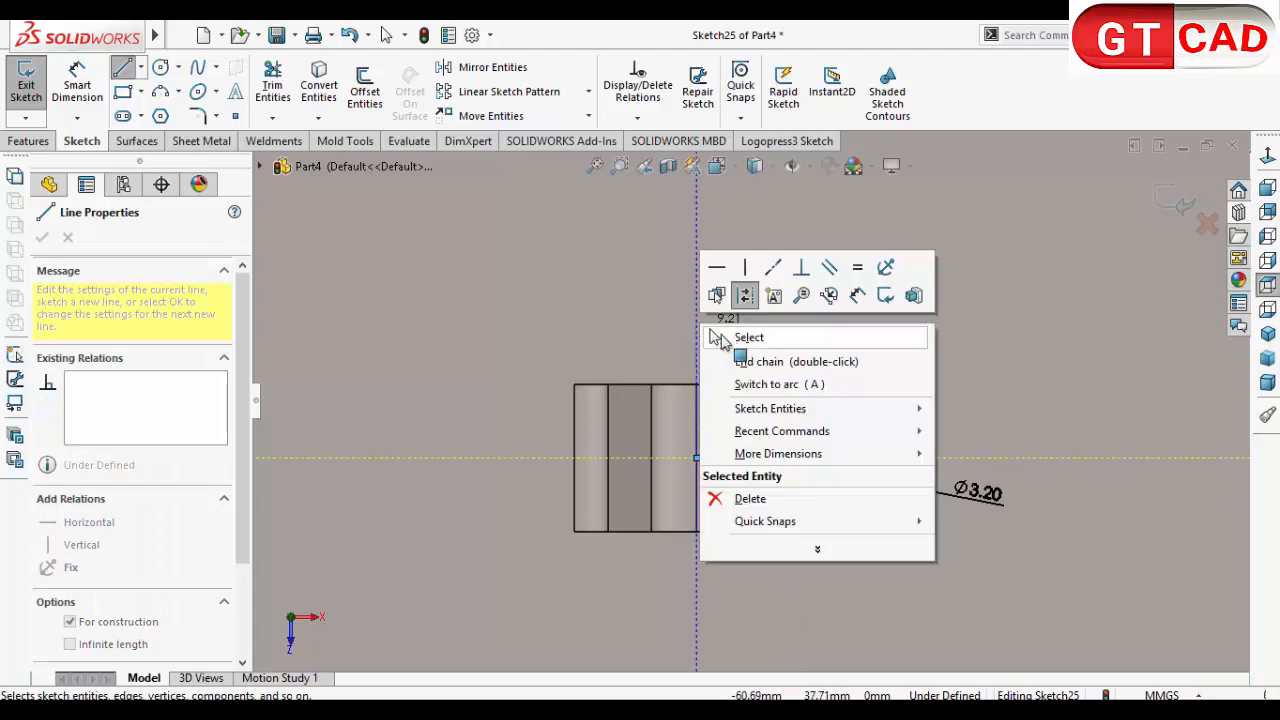
pyautogui.click(745, 335)
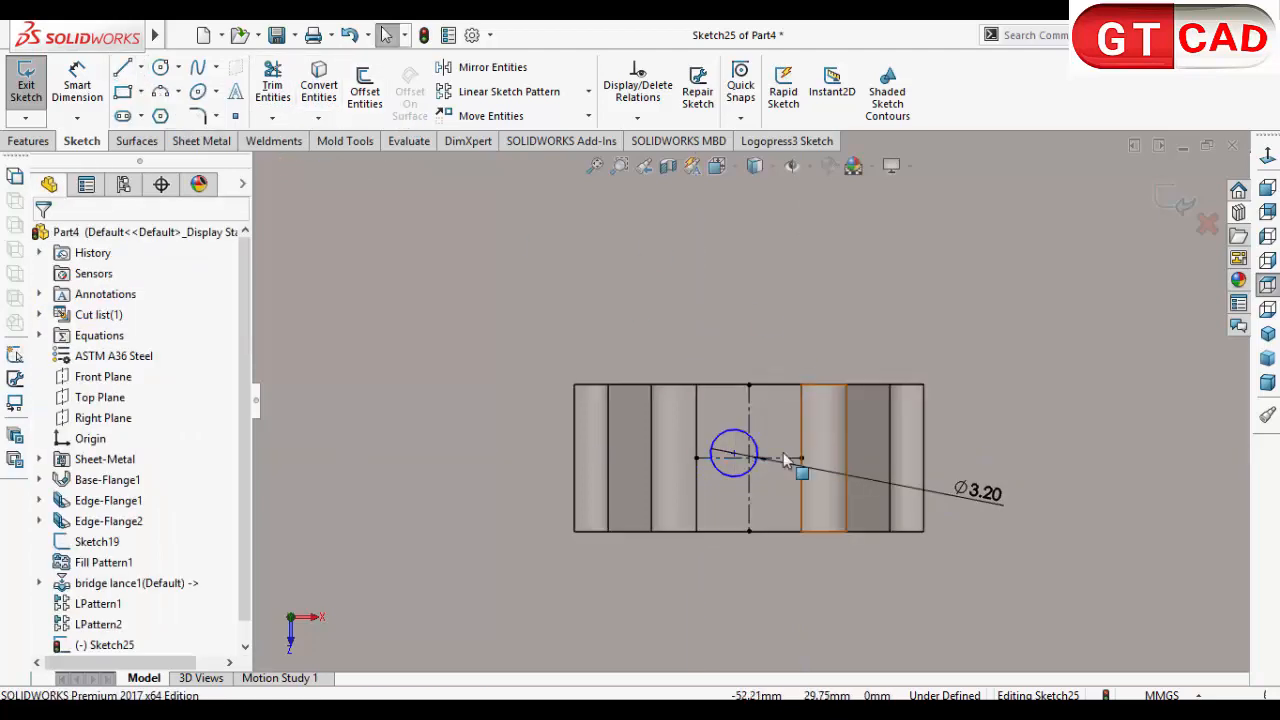
# Step: Center the circle on the lance with a Midpoint relation between its center and the vertical construction line
pyautogui.click(735, 456)
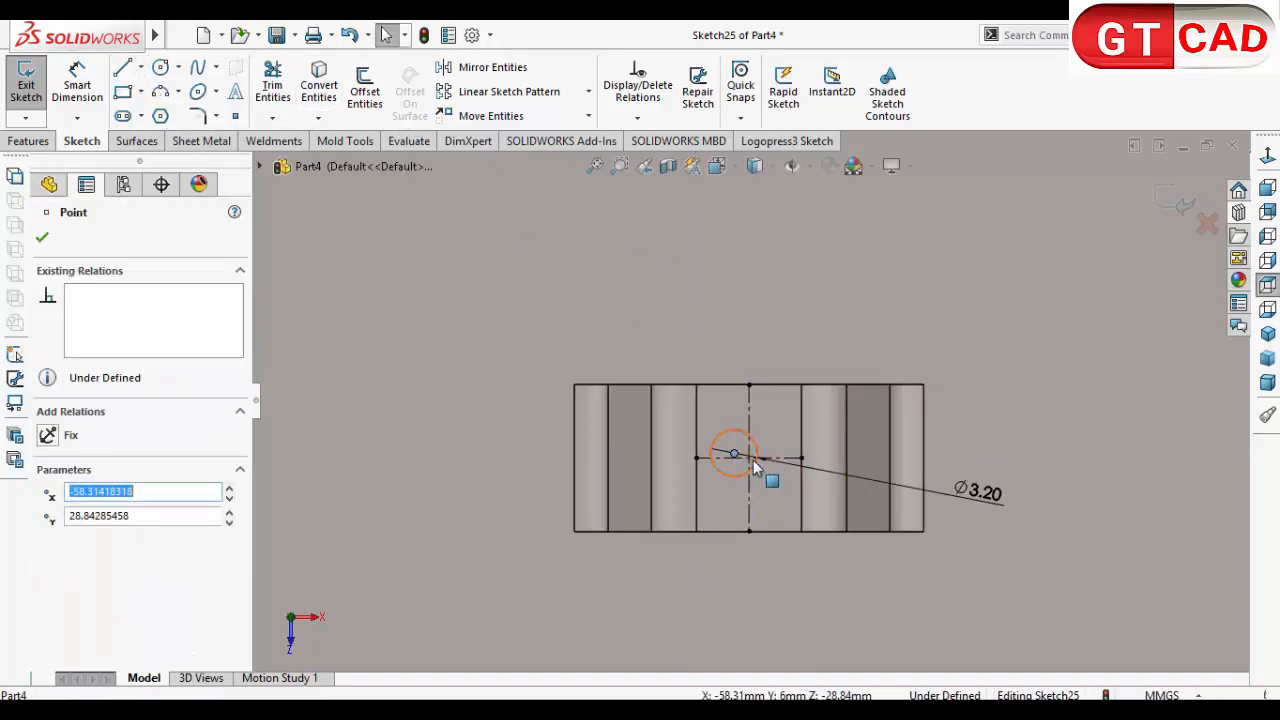
pyautogui.keyDown('ctrl'); pyautogui.click(748, 460); pyautogui.keyUp('ctrl')
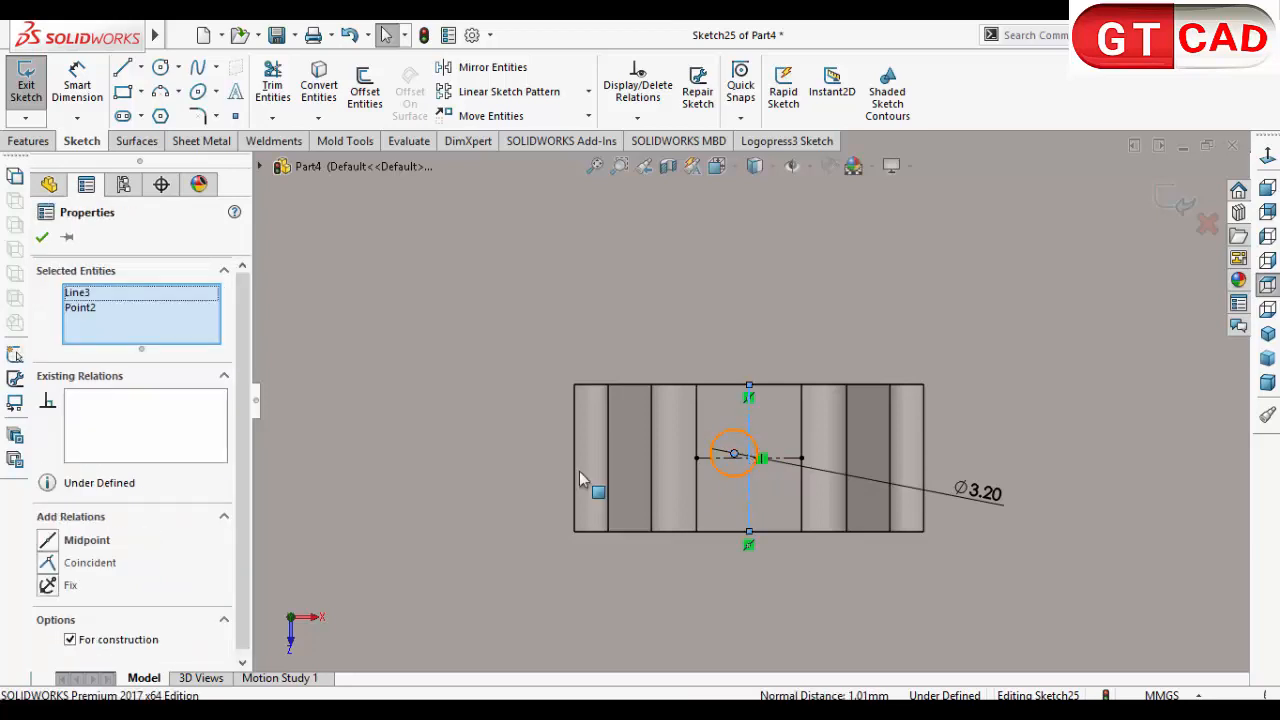
pyautogui.click(48, 541)
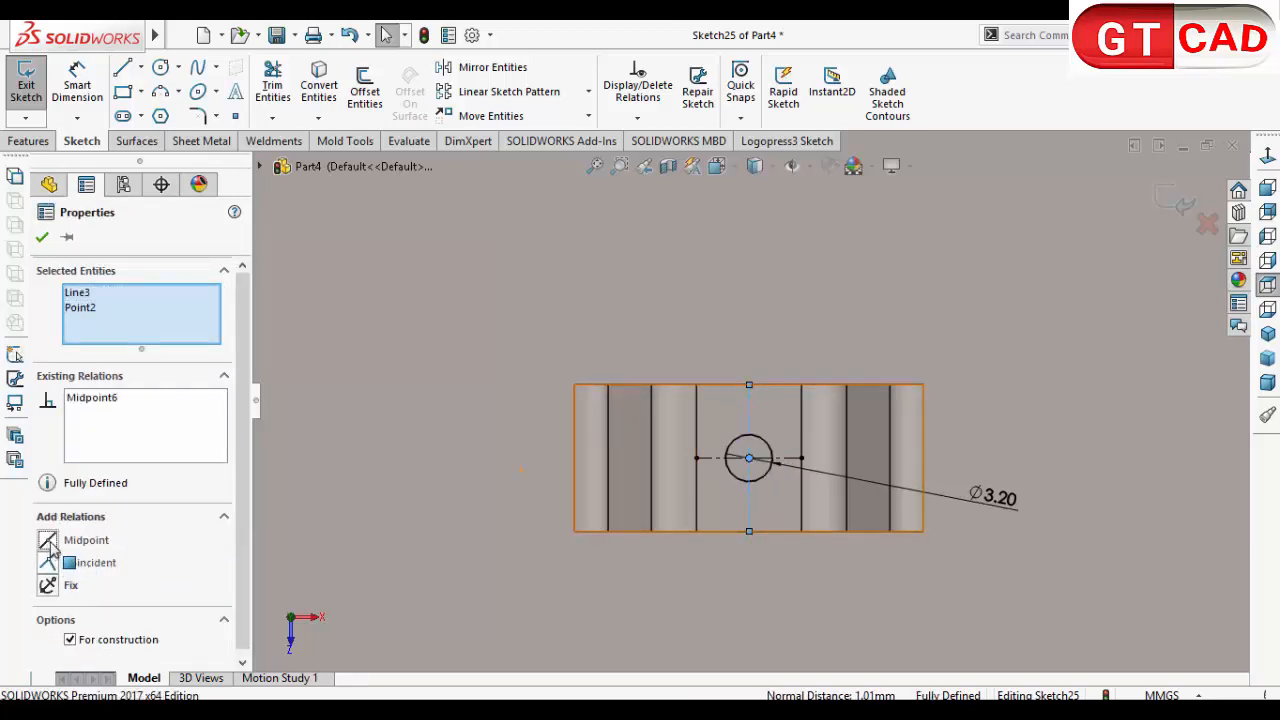
# Step: Cut the circle through the bridge lance with a Blind Extruded Cut linked to the sheet thickness
pyautogui.scroll(2, 766, 514)
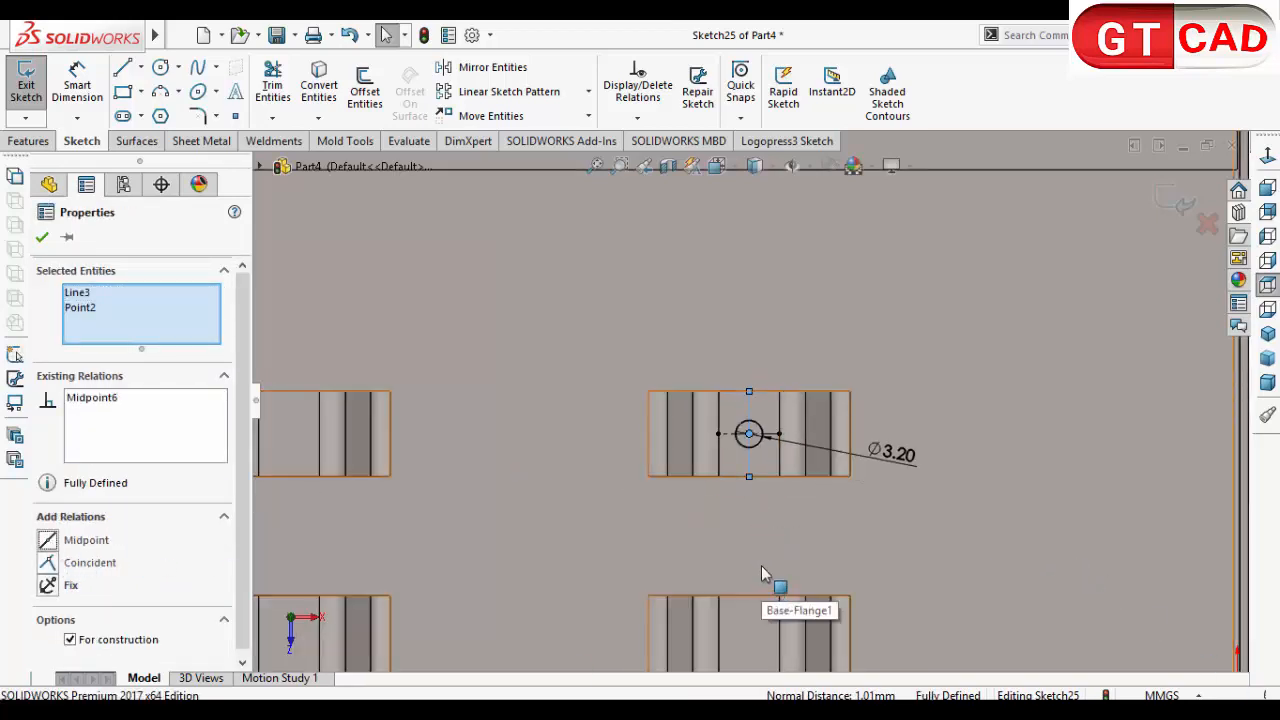
pyautogui.moveTo(761, 566); pyautogui.dragTo(760, 480, button='middle')
pyautogui.click(14, 145)
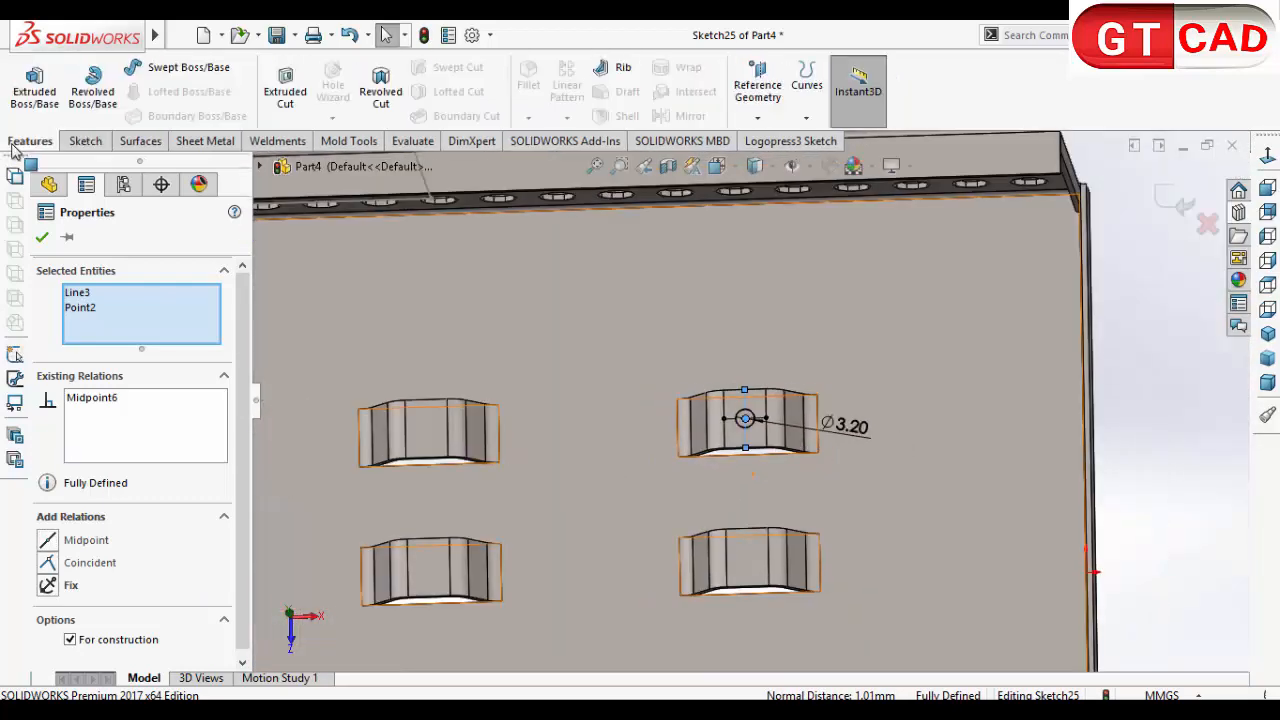
pyautogui.click(285, 88)
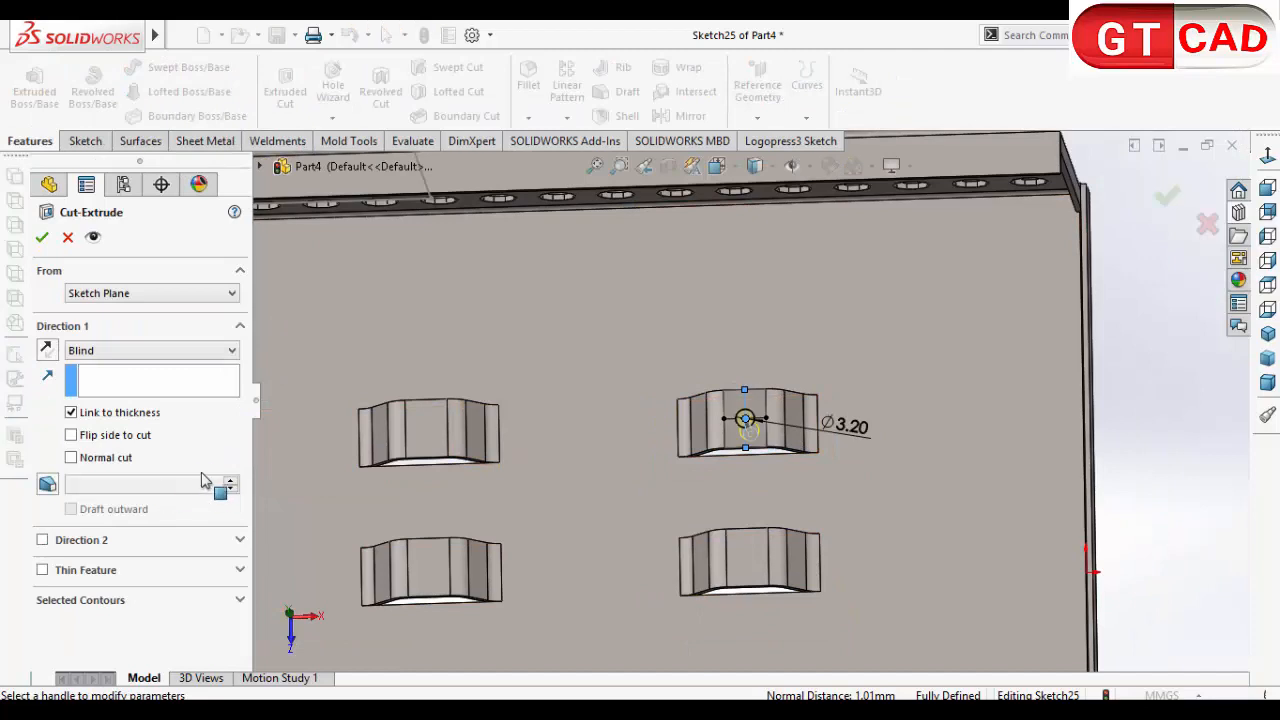
pyautogui.click(41, 240)
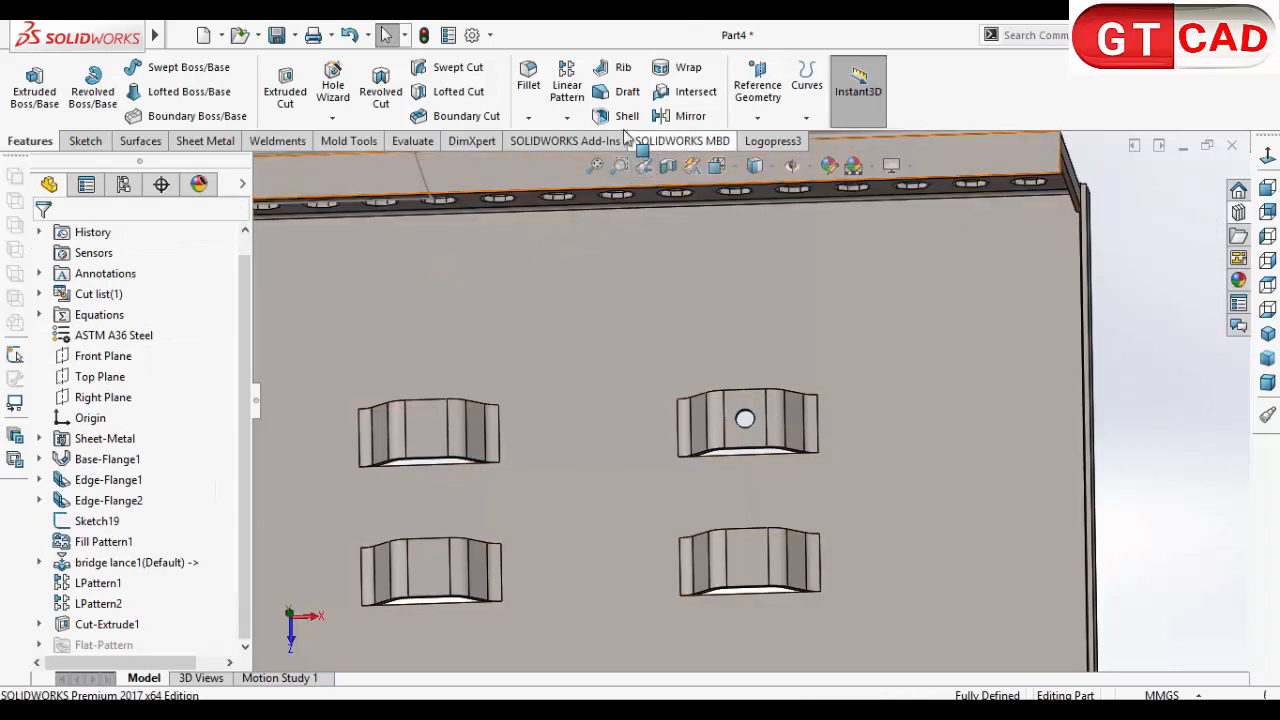
# Step: Start a linear pattern and pick the inner face of the lance's hole
pyautogui.click(566, 85)
pyautogui.scroll(-10, 745, 455)
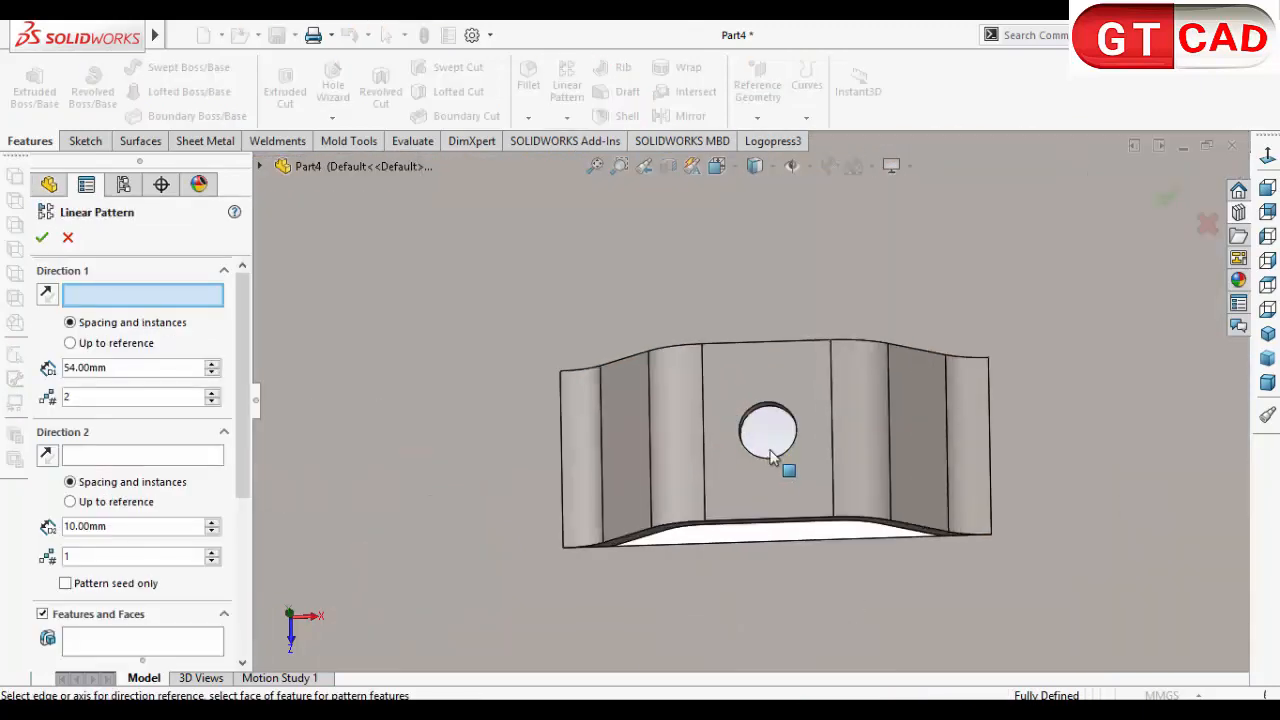
pyautogui.click(653, 374)
pyautogui.scroll(8, 729, 466)
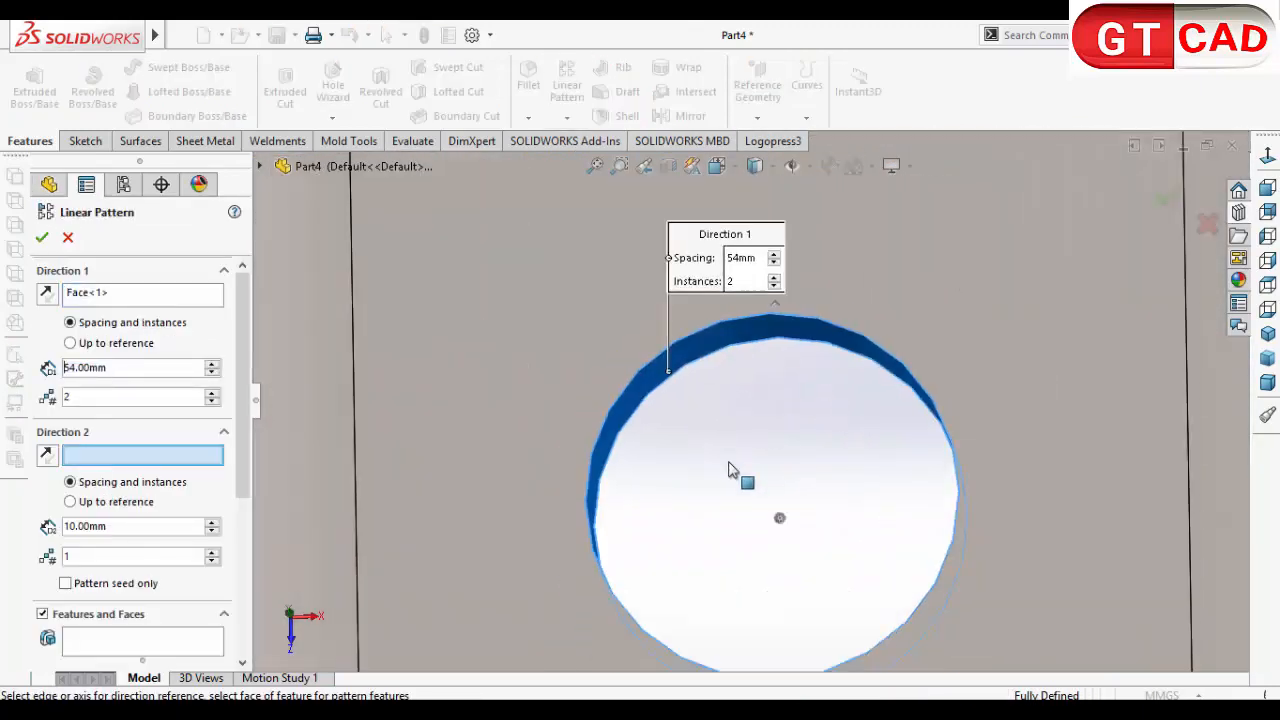
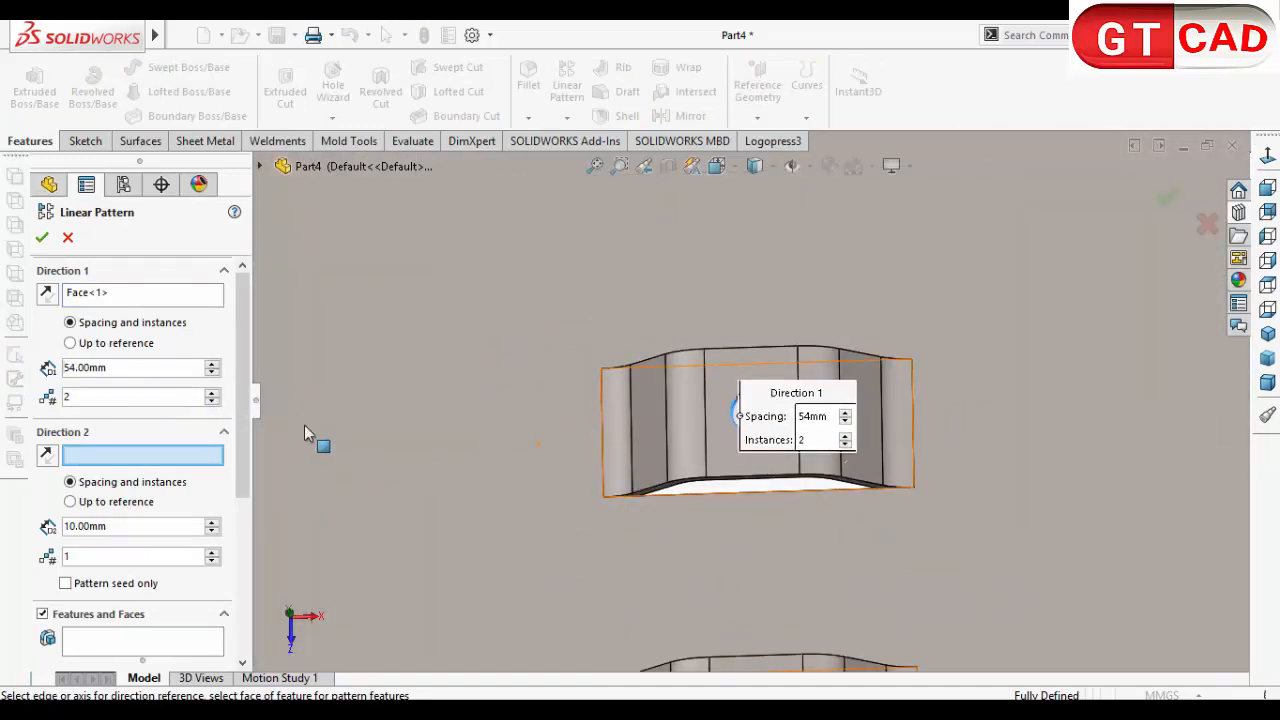
# Step: Replace the linear pattern's Direction 1 face with the floor's long straight edge at the far perforated wall
pyautogui.click(167, 295)
pyautogui.rightClick(167, 295)
pyautogui.click(207, 329)
pyautogui.scroll(8, 700, 450)
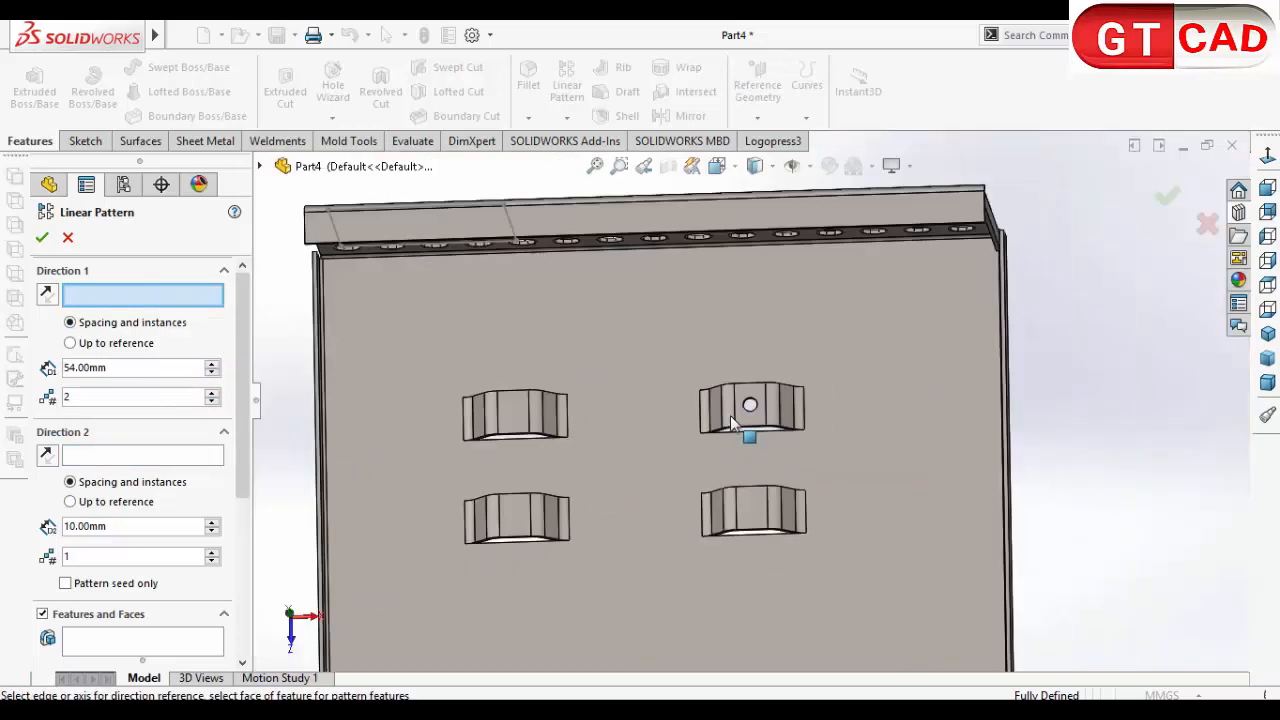
pyautogui.scroll(3, 730, 415)
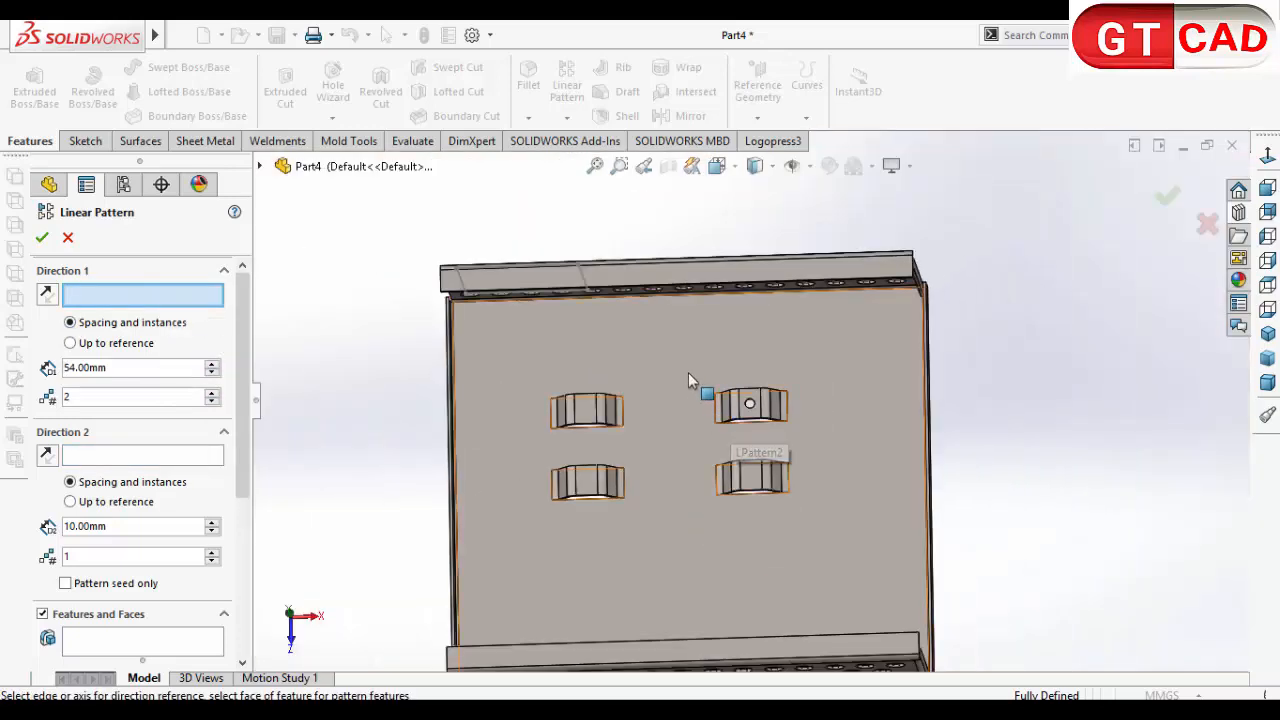
pyautogui.click(668, 298)
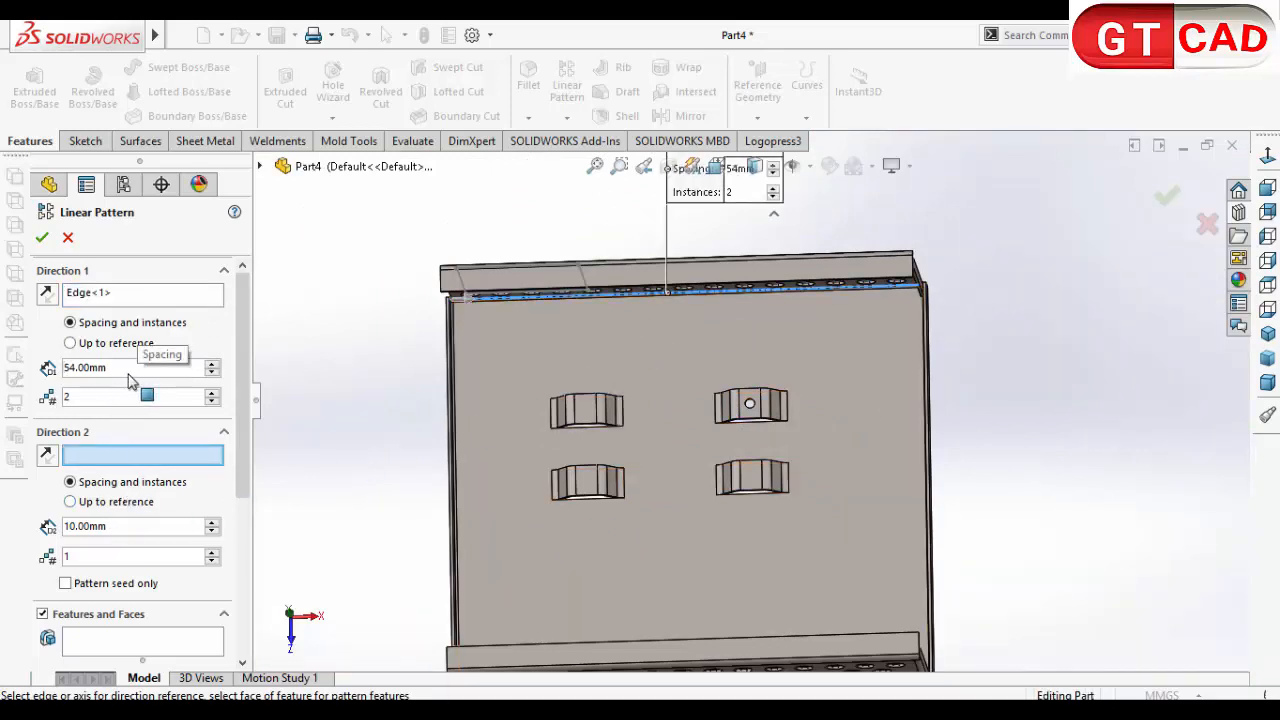
# Step: Pattern the lance's hole cut along that edge with two instances spaced 54 mm
pyautogui.scroll(-5, 220, 540)
pyautogui.click(143, 398)
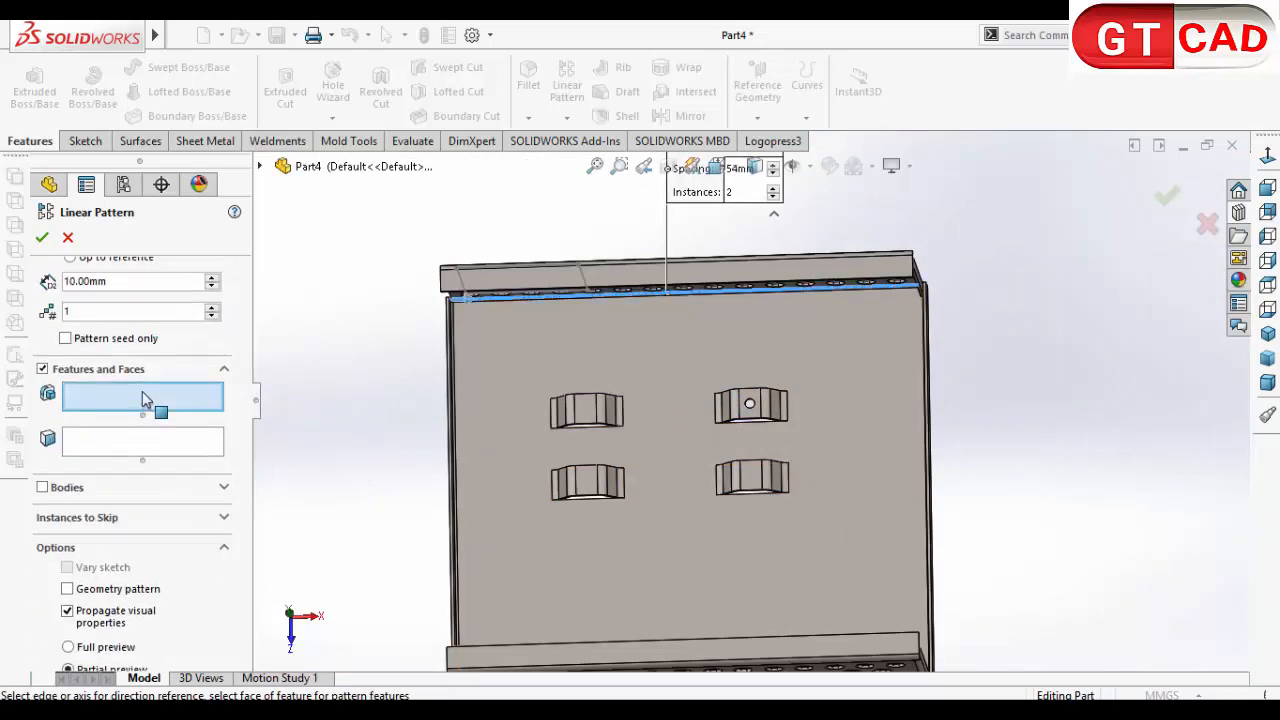
pyautogui.click(260, 167)
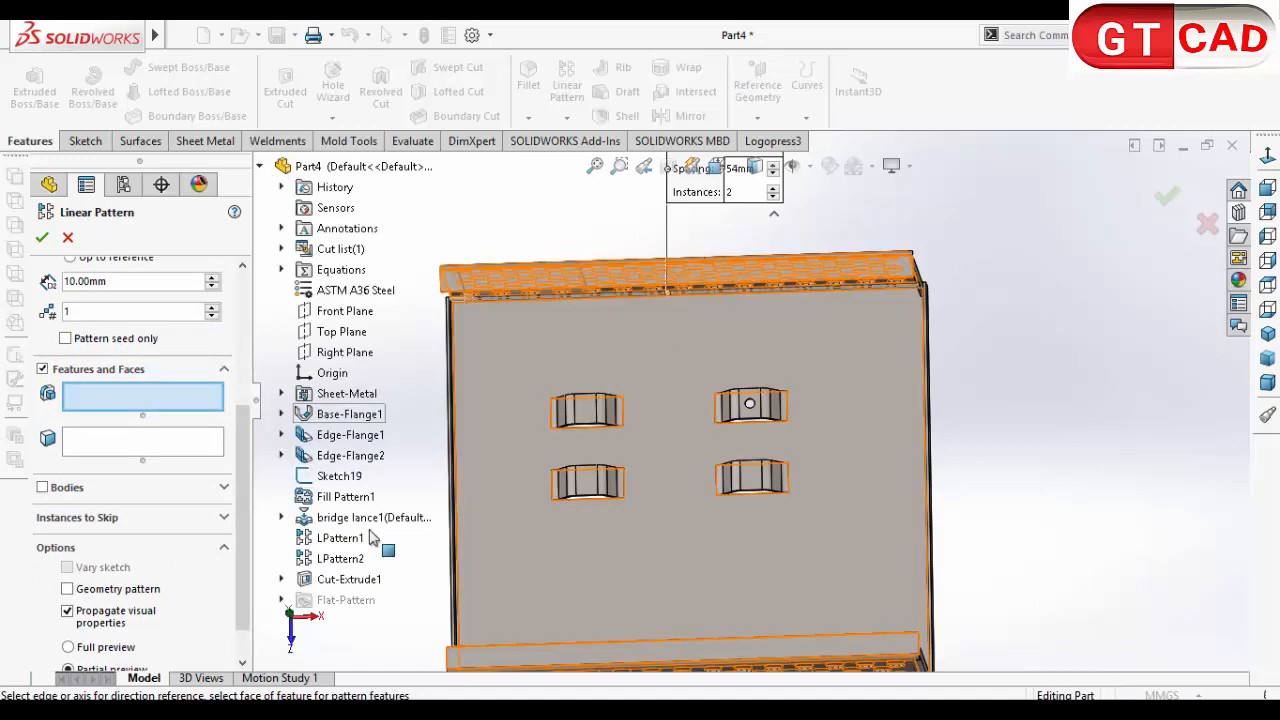
pyautogui.click(345, 580)
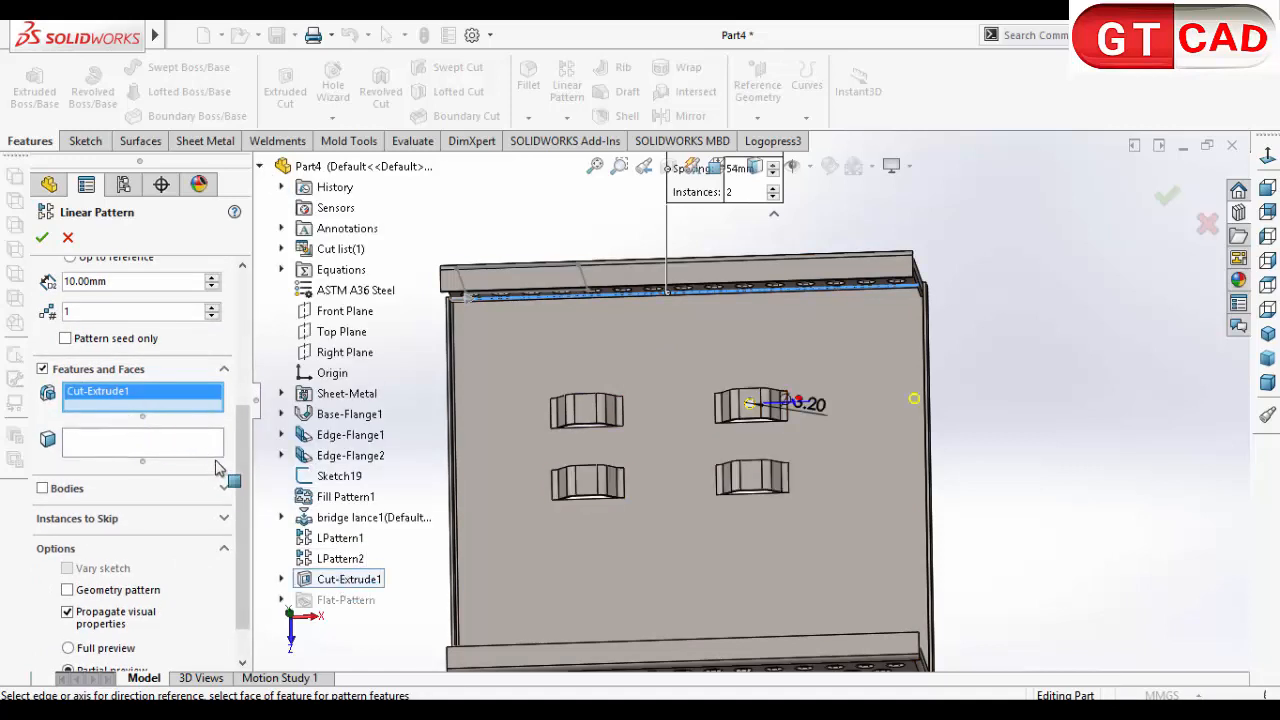
pyautogui.scroll(5, 200, 460)
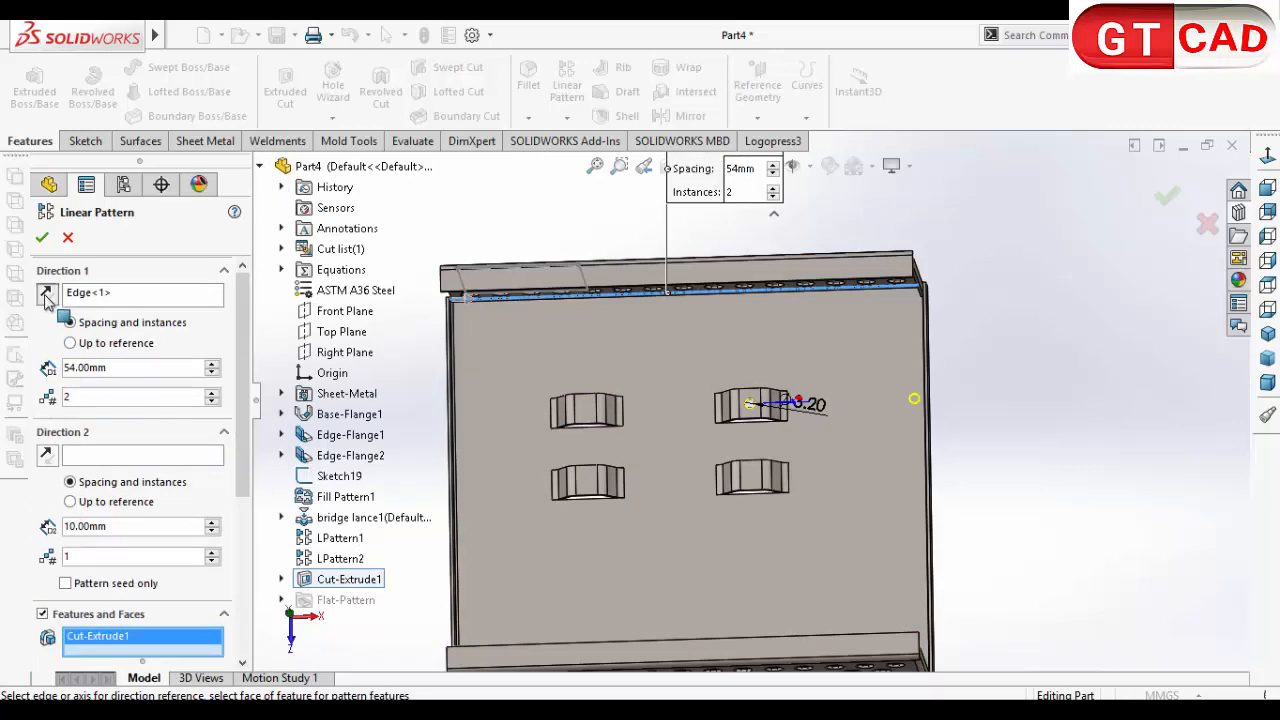
pyautogui.click(42, 238)
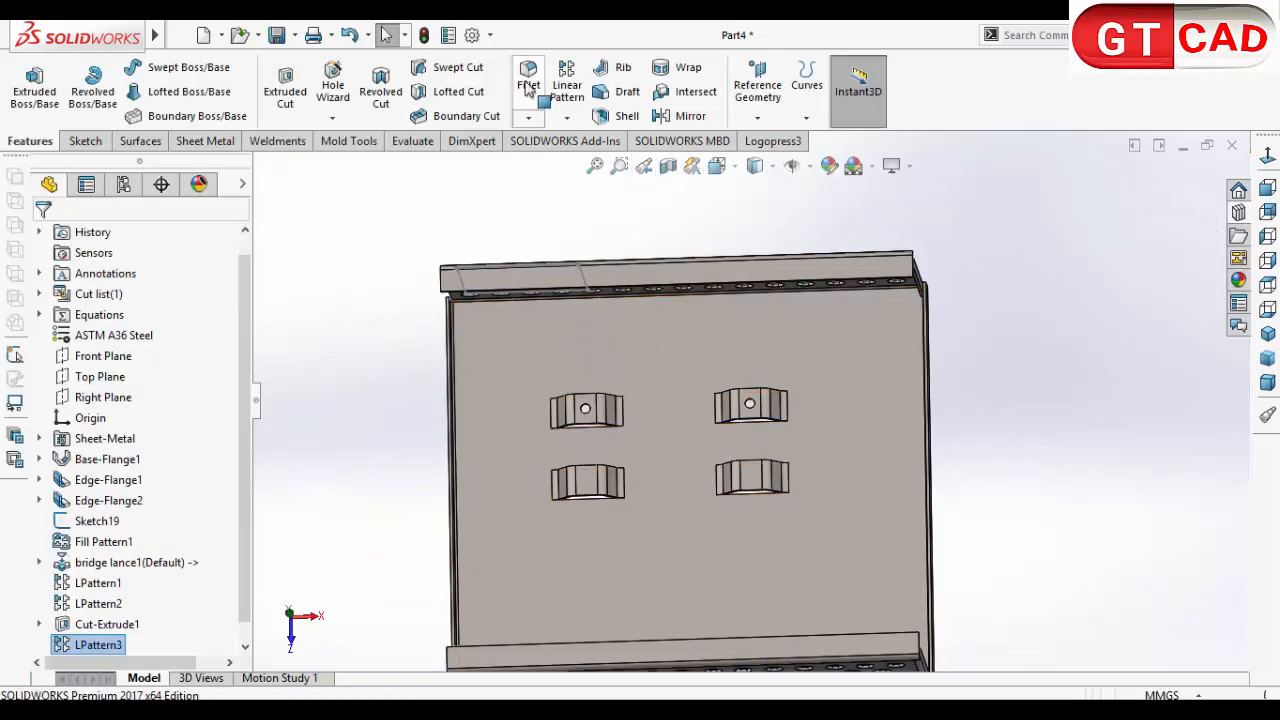
# Step: Pattern the patterned hole pair along the floor's short side edge, 24 mm spacing, two instances, reversed toward the other lances
pyautogui.click(566, 84)
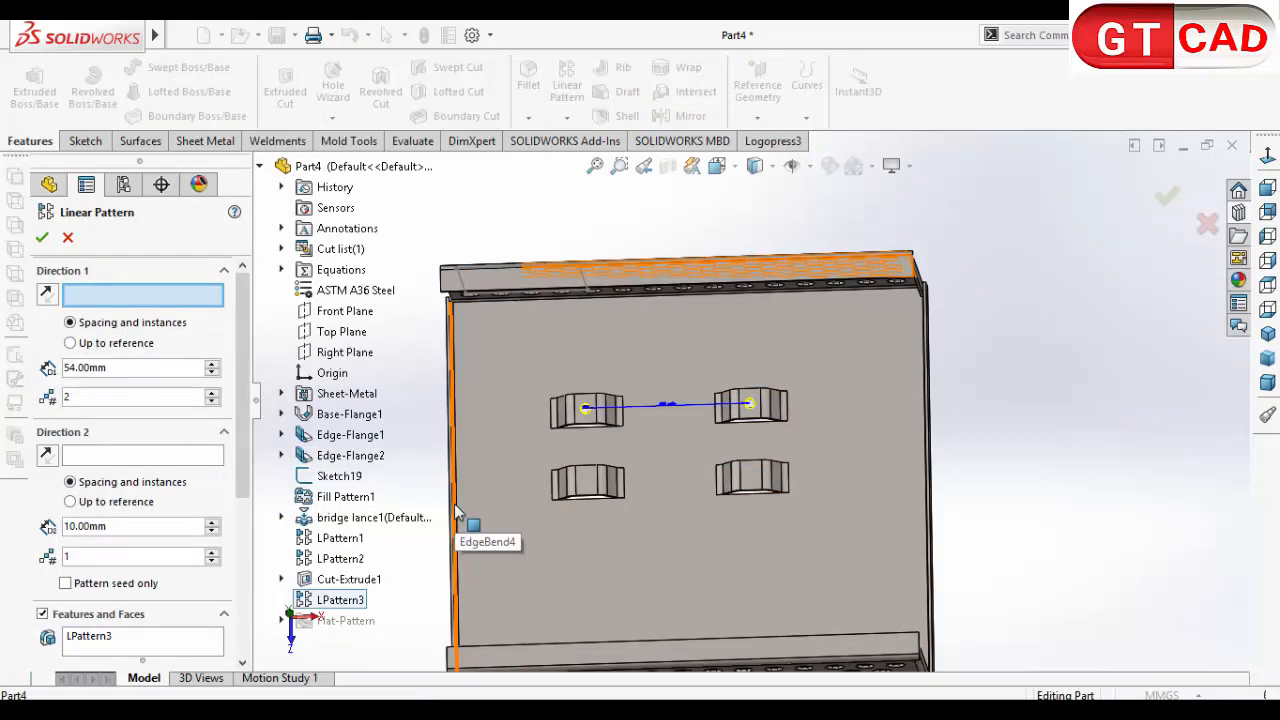
pyautogui.click(458, 615)
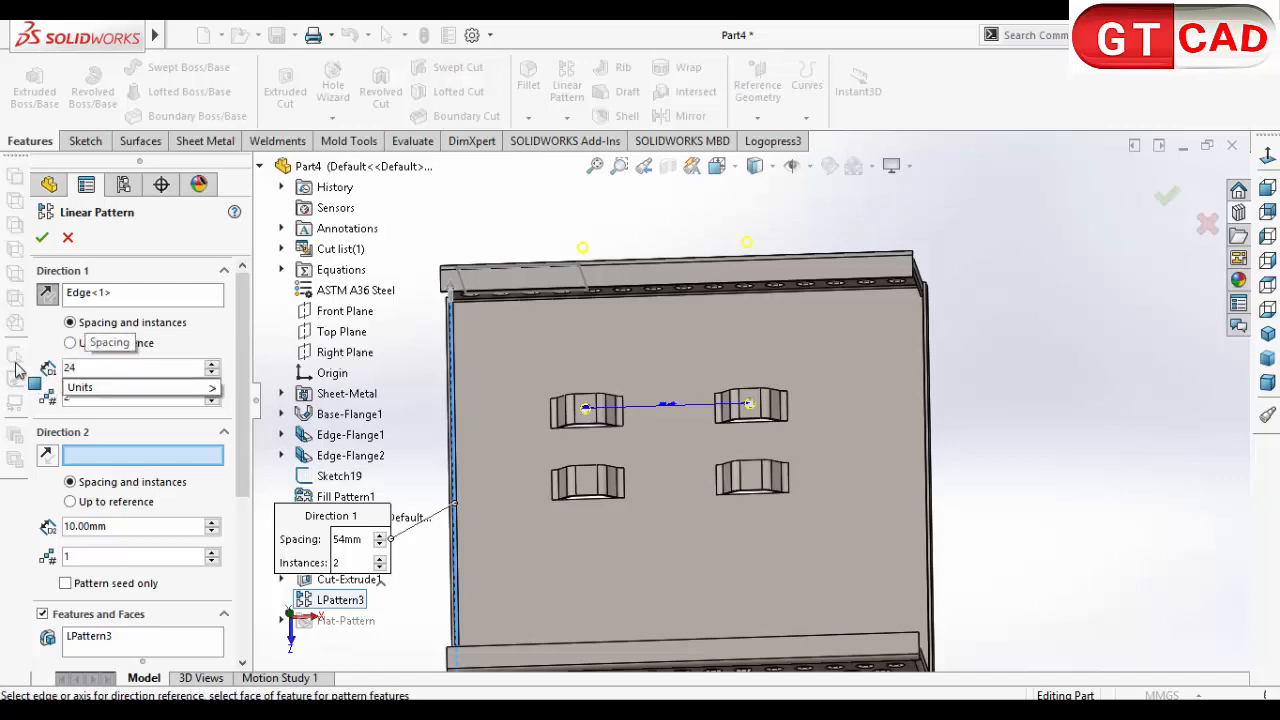
pyautogui.press('Return')
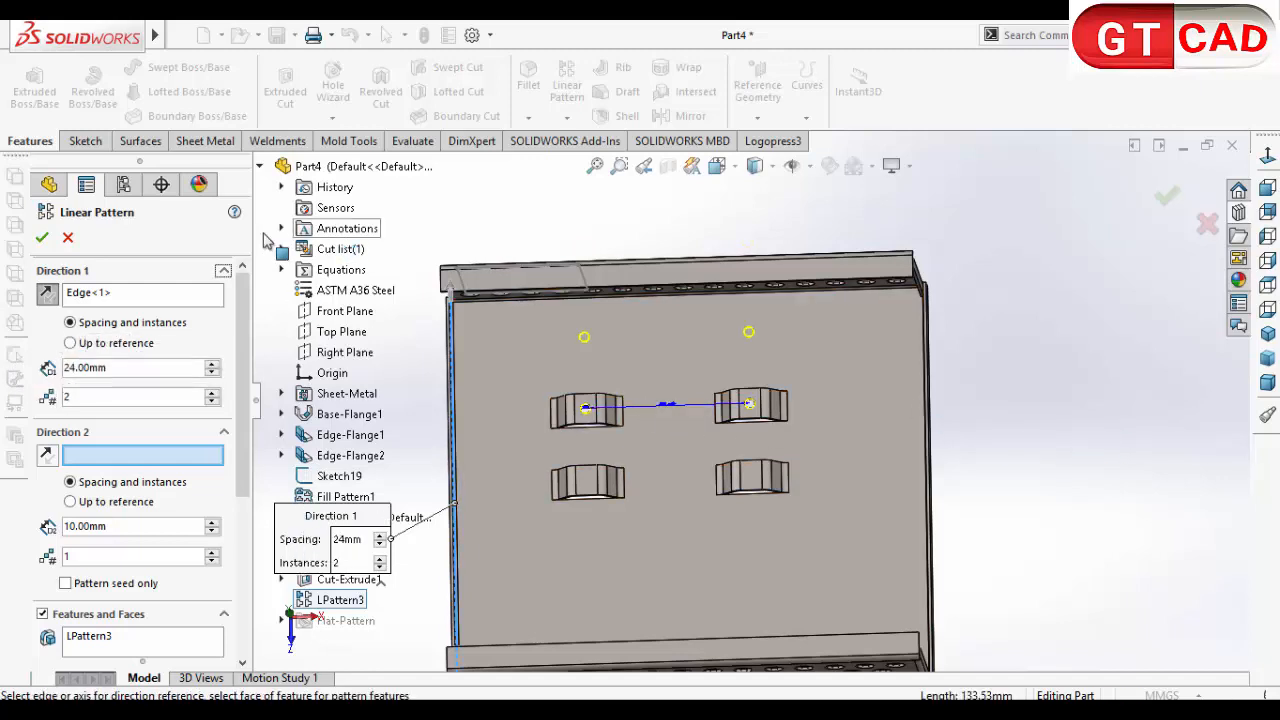
pyautogui.click(45, 294)
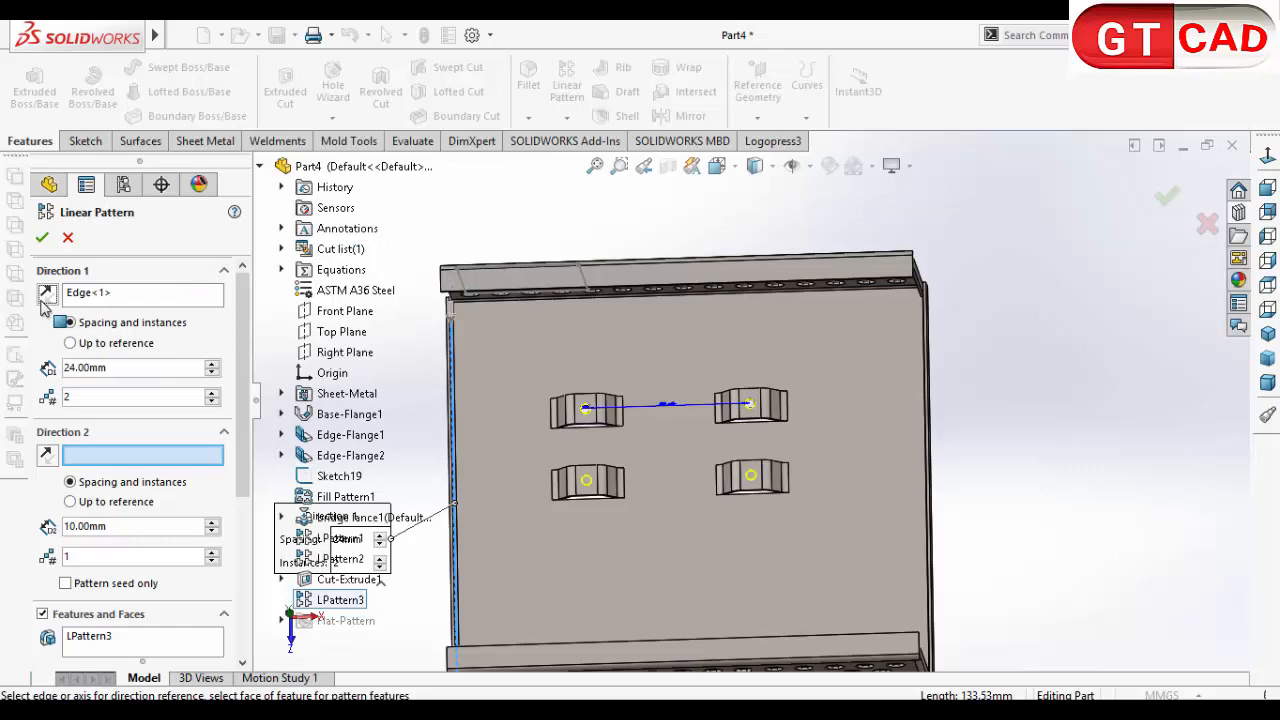
pyautogui.click(42, 238)
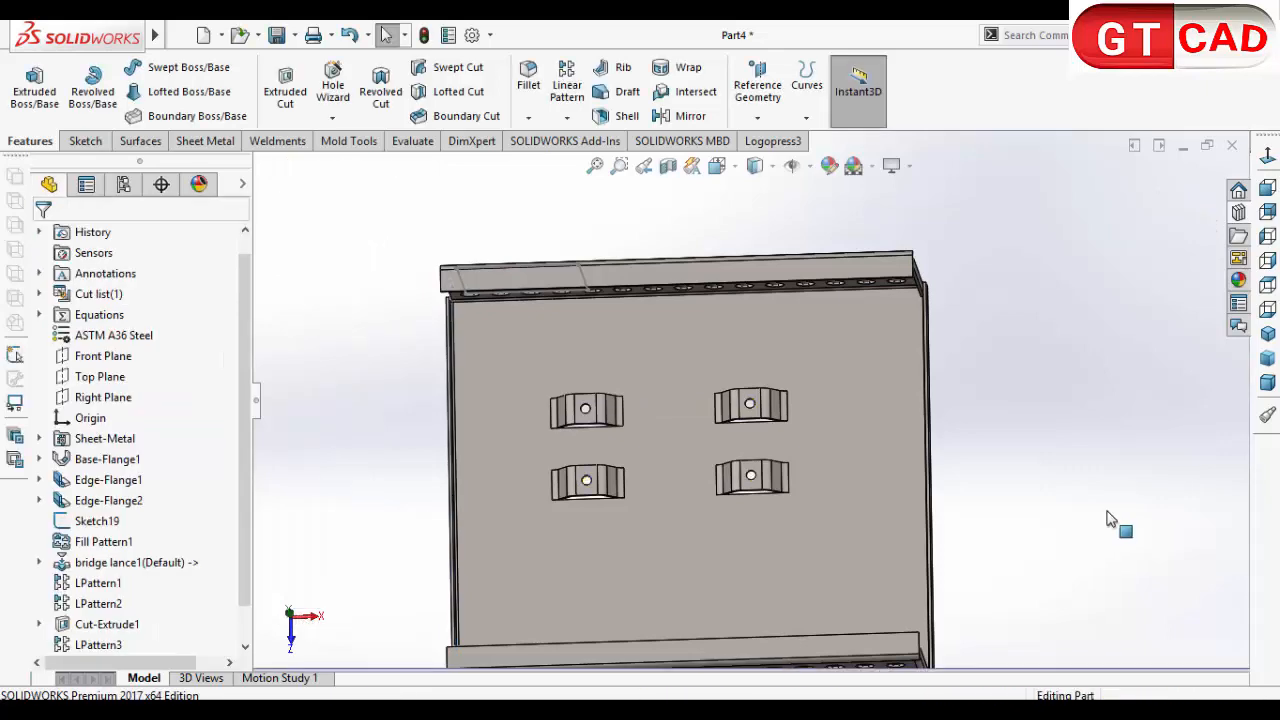
pyautogui.moveTo(1110, 522); pyautogui.dragTo(1127, 418, button='middle')
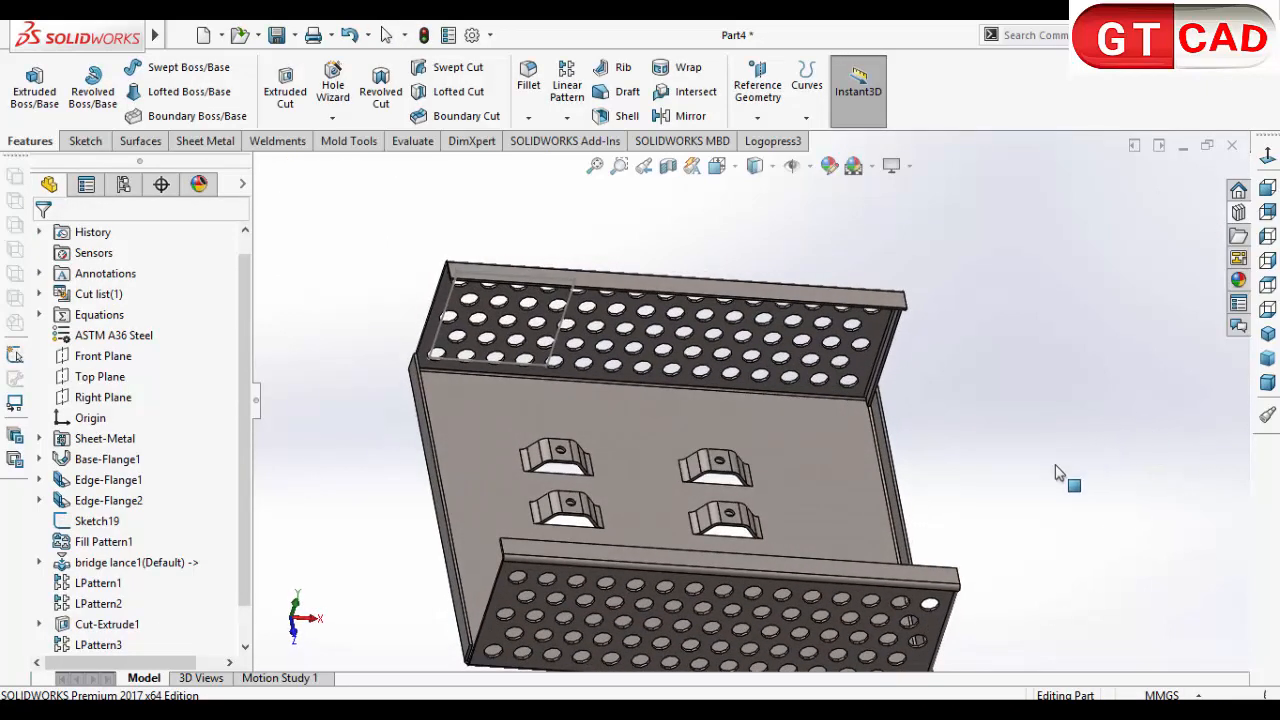
pyautogui.moveTo(1058, 473); pyautogui.dragTo(1147, 505, button='middle')
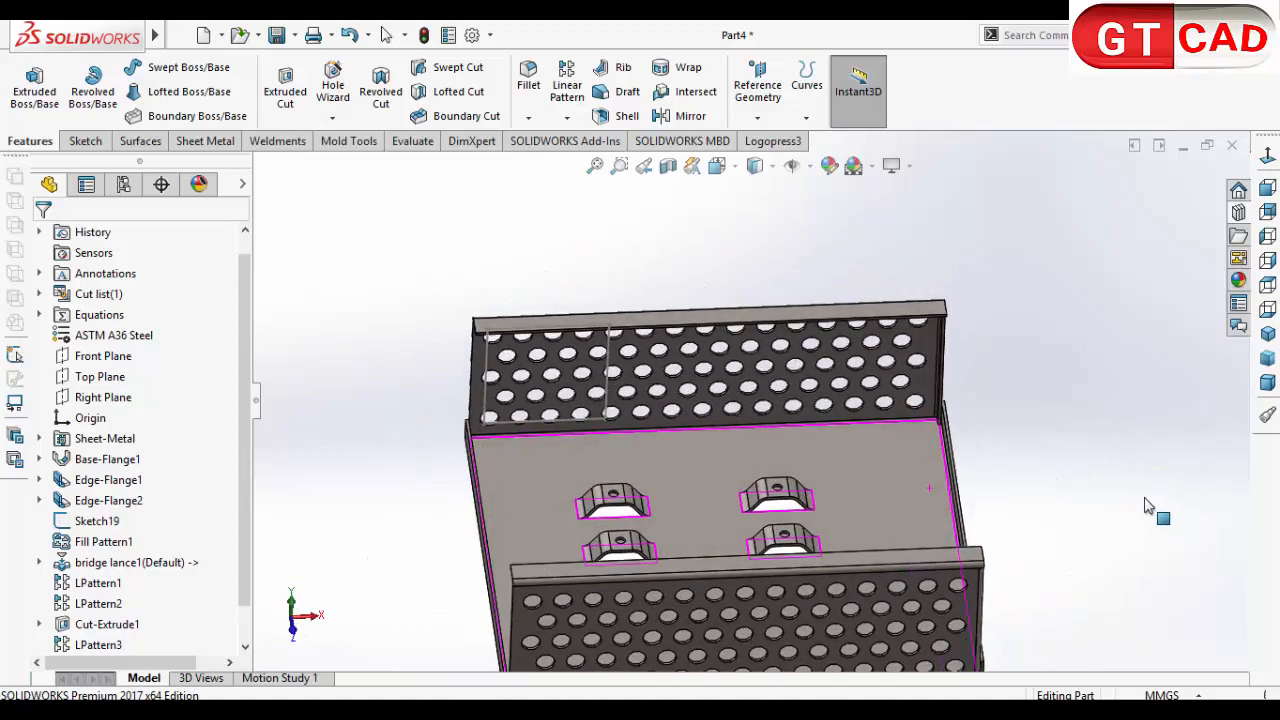
pyautogui.moveTo(500, 480); pyautogui.dragTo(716, 474, button='middle')
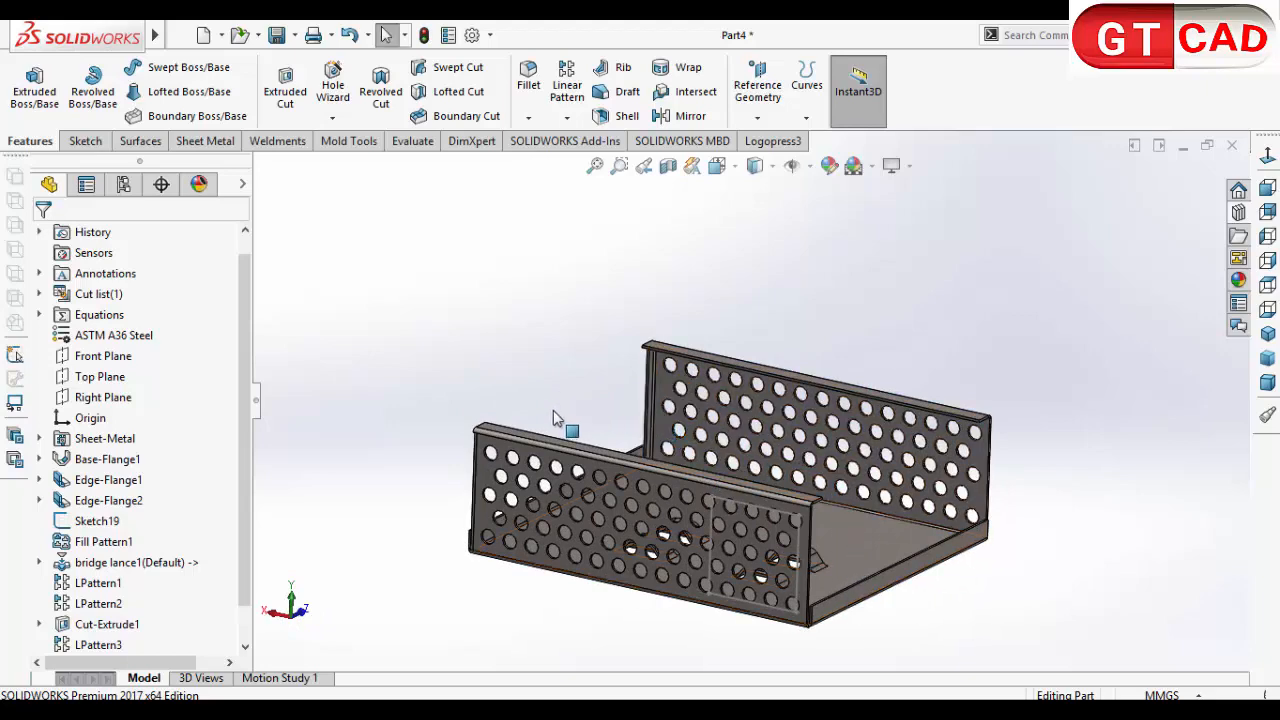
pyautogui.moveTo(555, 418); pyautogui.dragTo(1023, 531, button='middle')
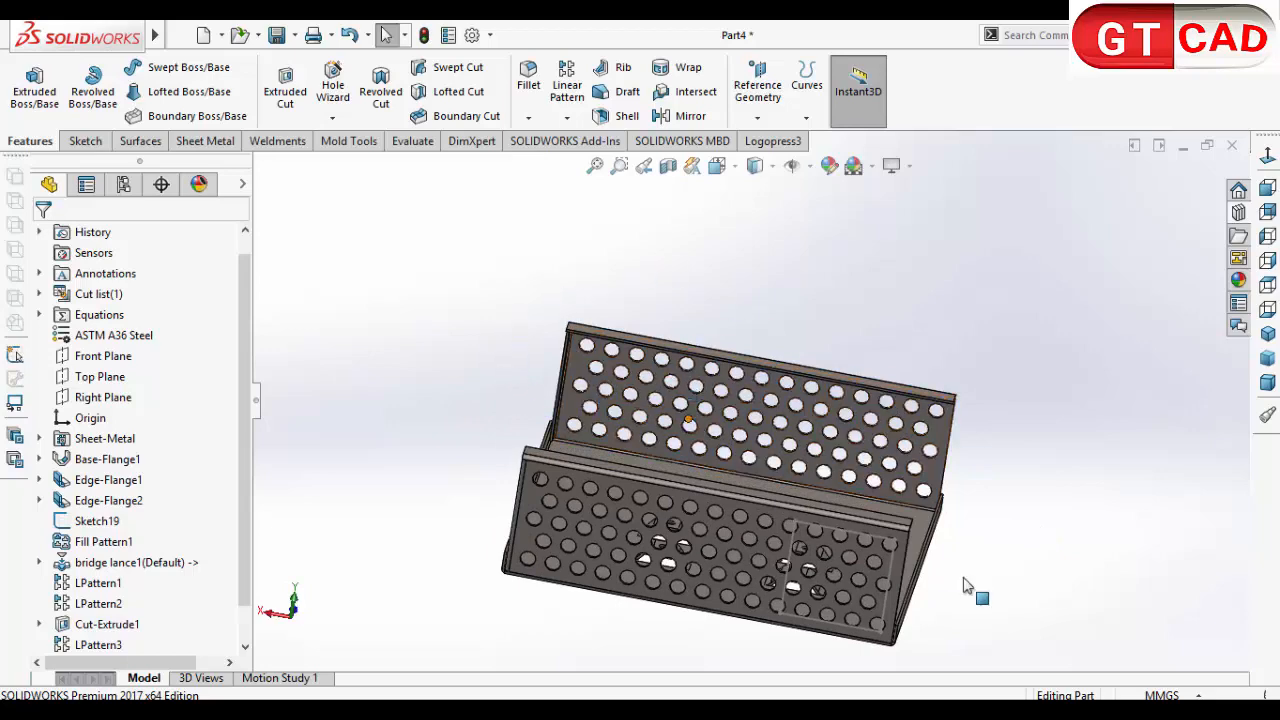
pyautogui.moveTo(971, 591); pyautogui.dragTo(928, 565, button='middle')
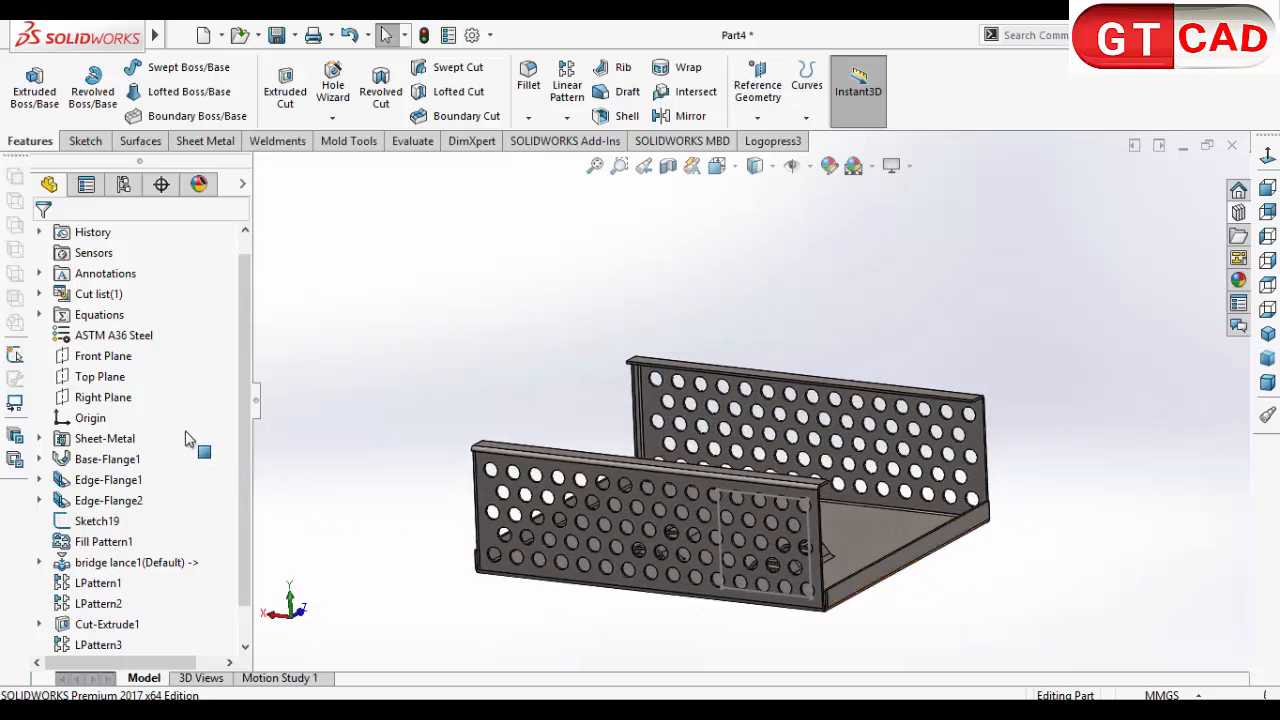
# Step: Start a sketch on the Front Plane, view it from the back and apply a section view at that plane
pyautogui.click(113, 358)
pyautogui.click(85, 141)
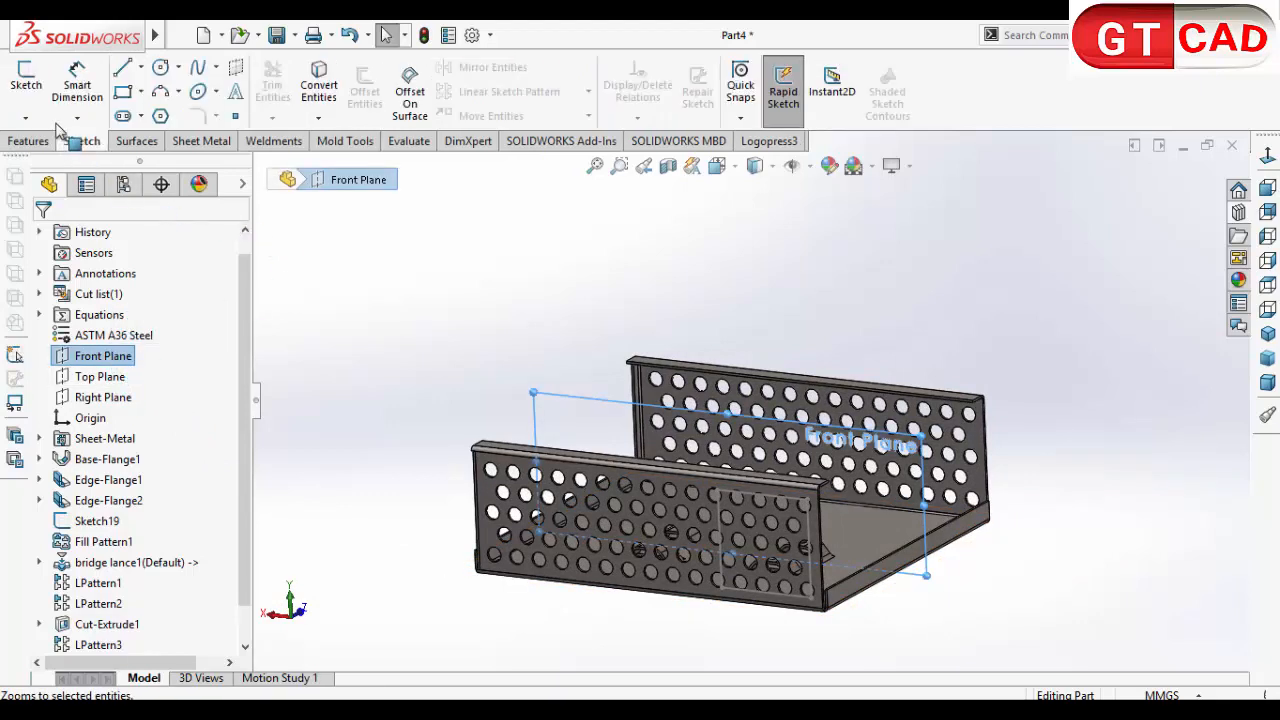
pyautogui.click(25, 82)
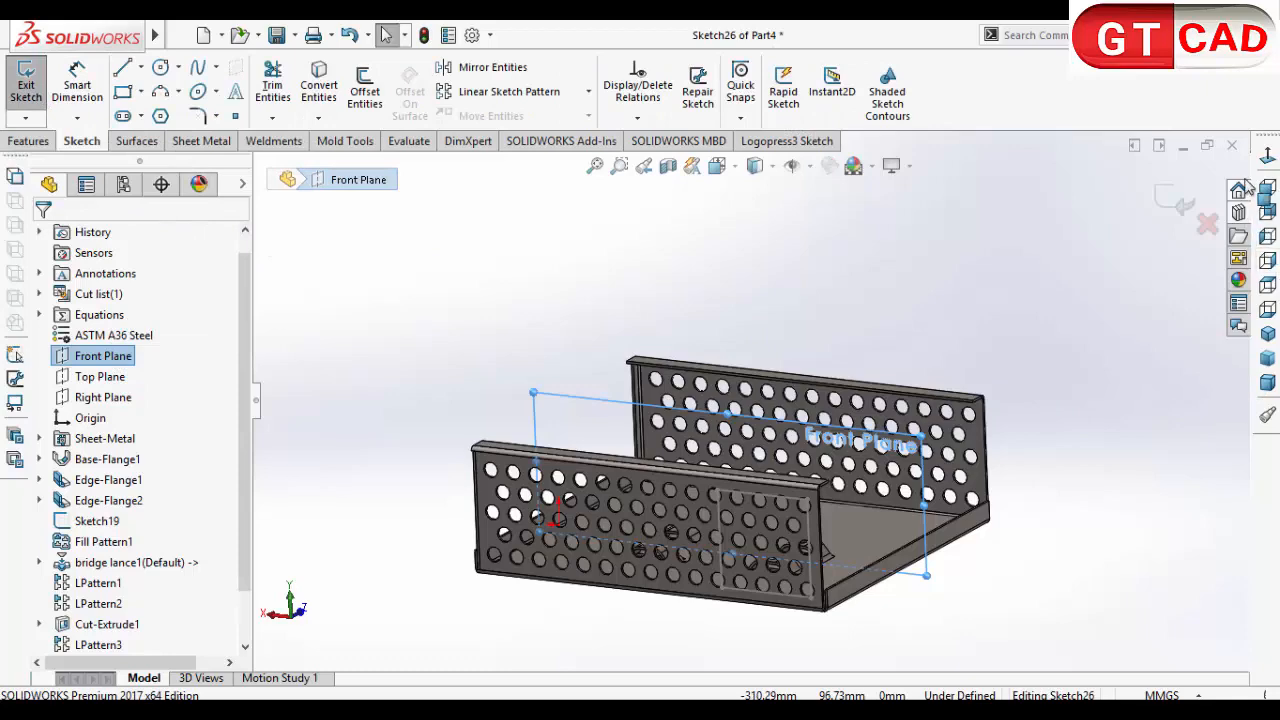
pyautogui.click(1266, 157)
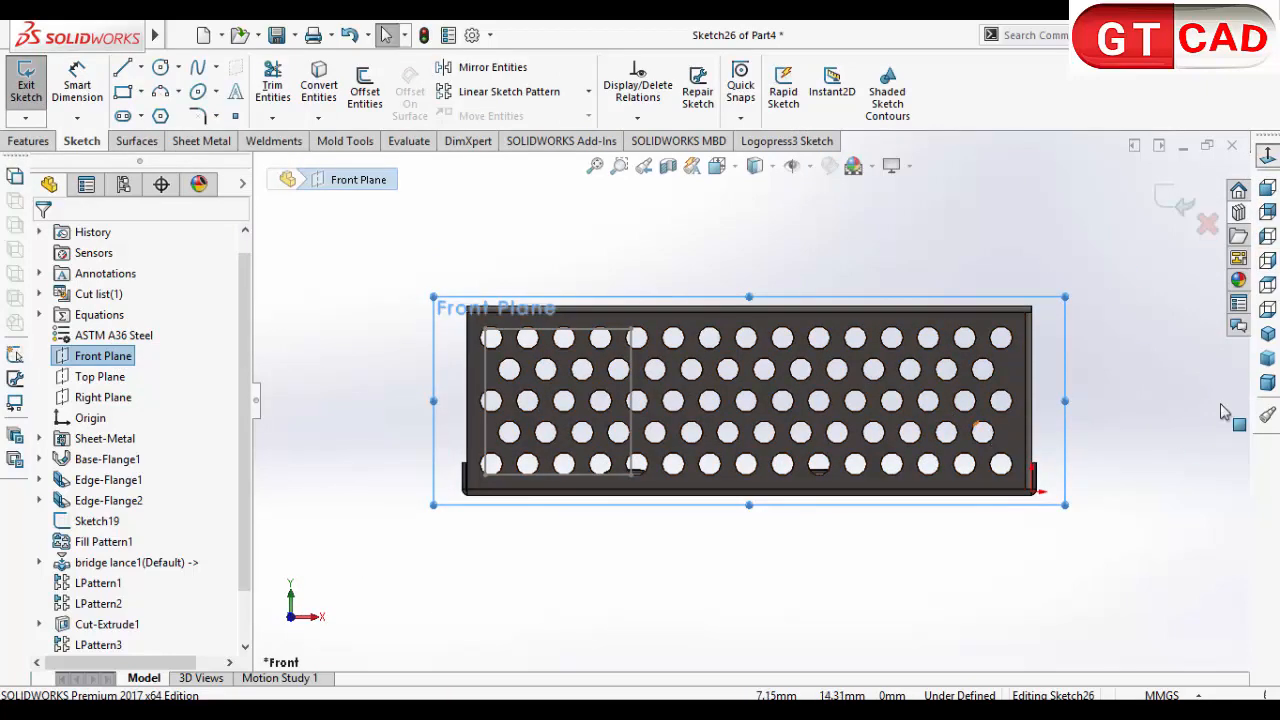
pyautogui.click(1267, 211)
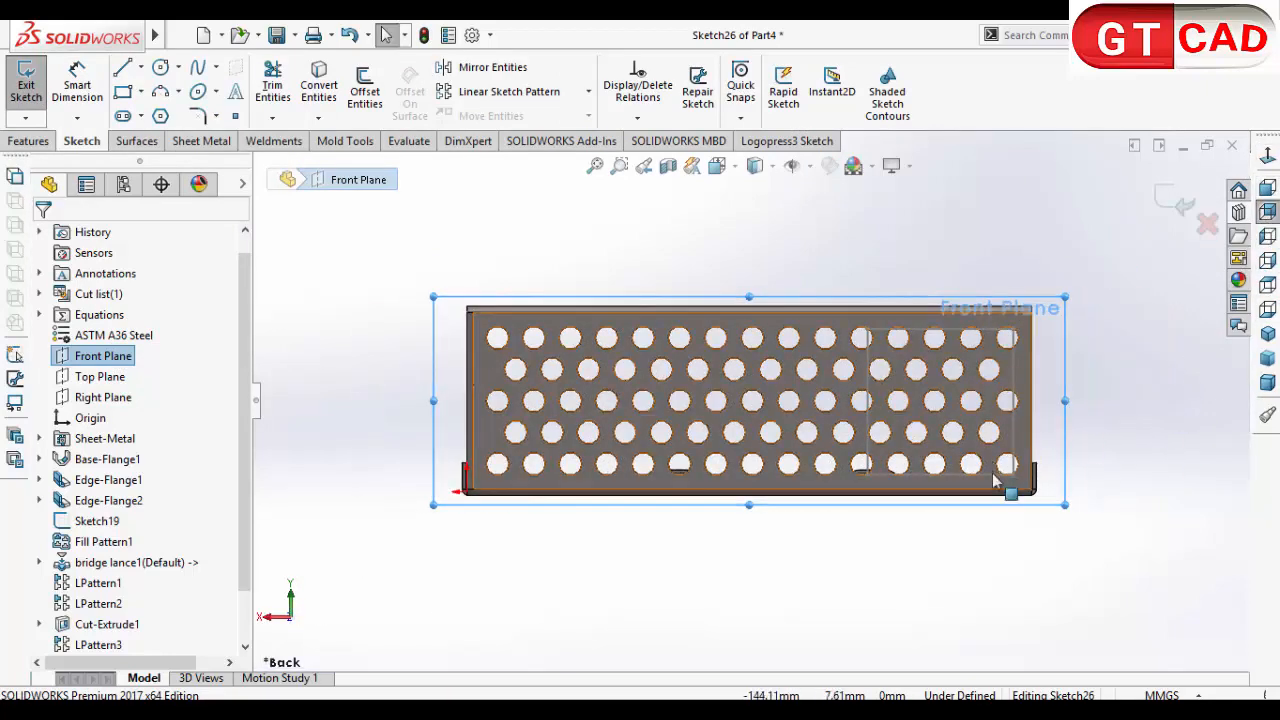
pyautogui.scroll(-3, 1063, 458)
pyautogui.scroll(3, 1063, 458)
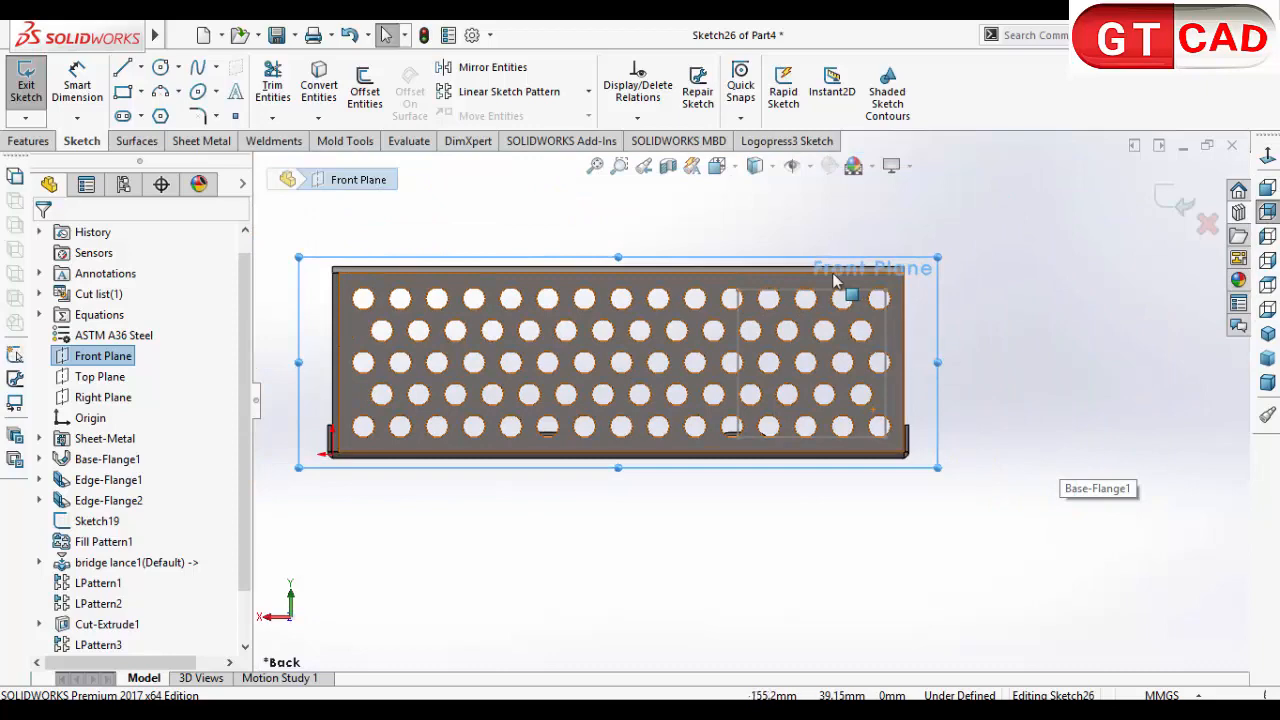
pyautogui.click(669, 166)
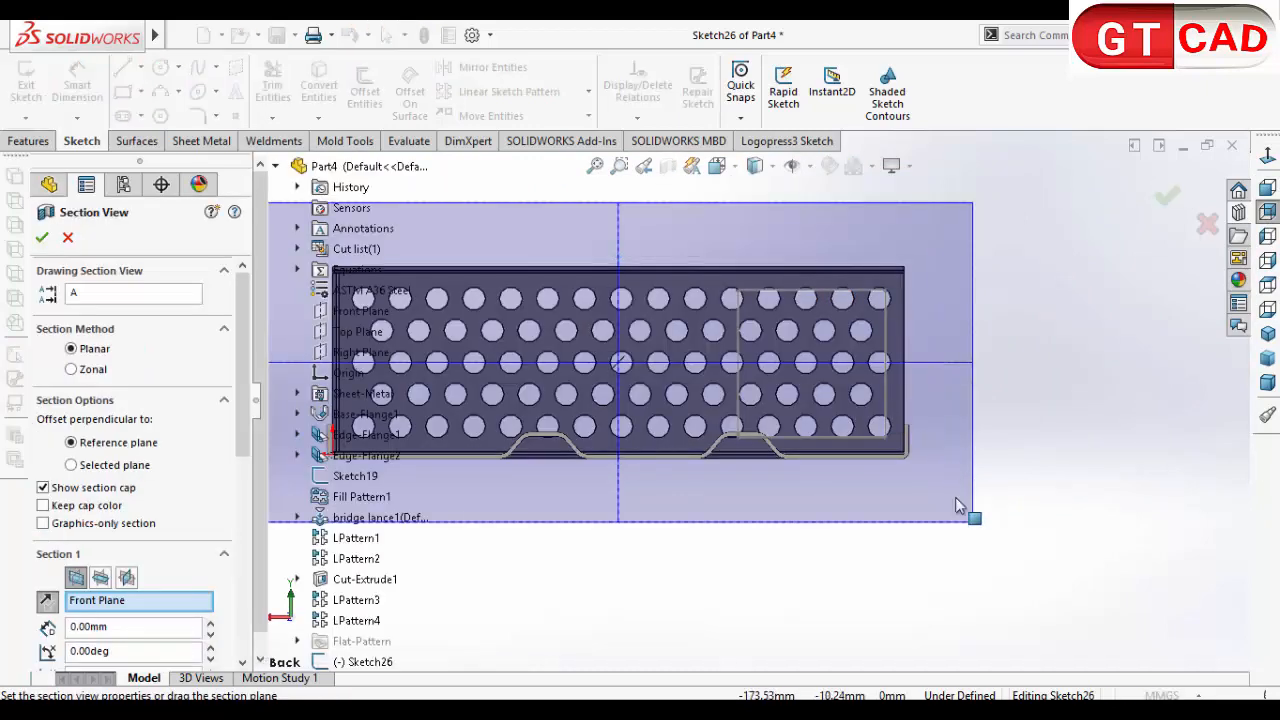
pyautogui.click(62, 240)
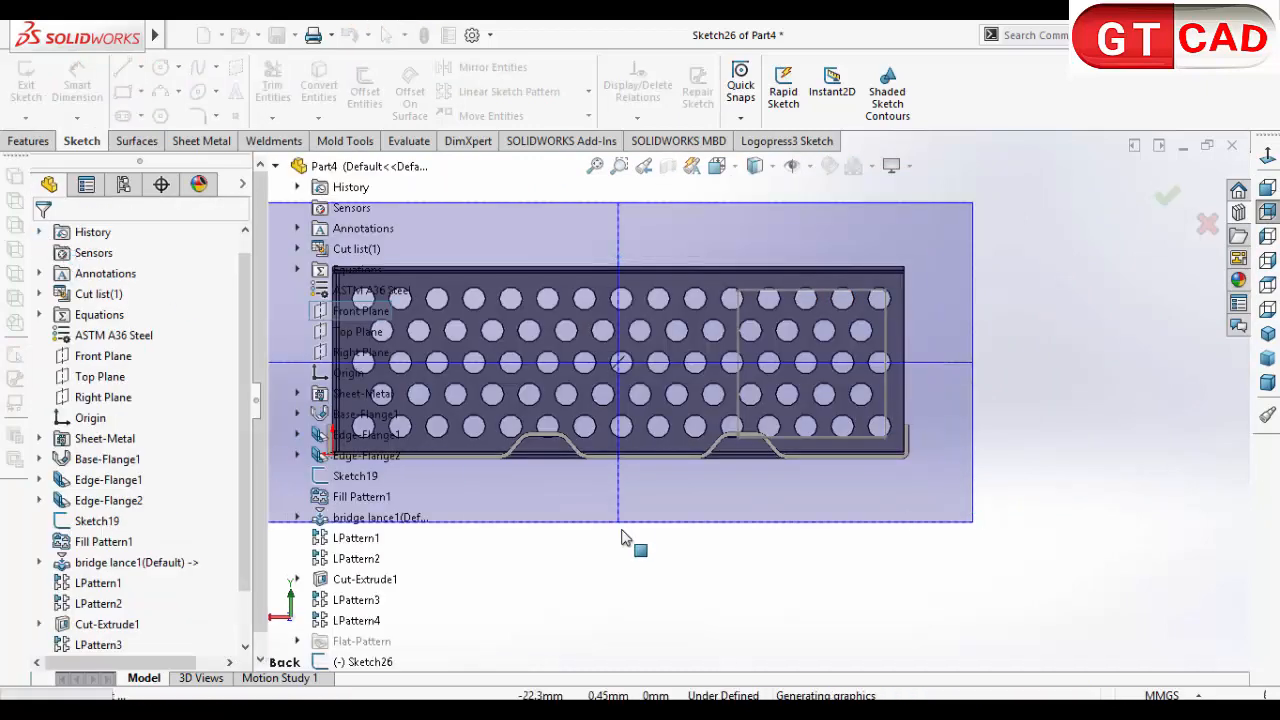
# Step: Sketch a line chain from the wall top edge's midpoint past its end, about 37 mm down, diagonally inward, and down to the floor
pyautogui.click(122, 67)
pyautogui.scroll(-2, 645, 268)
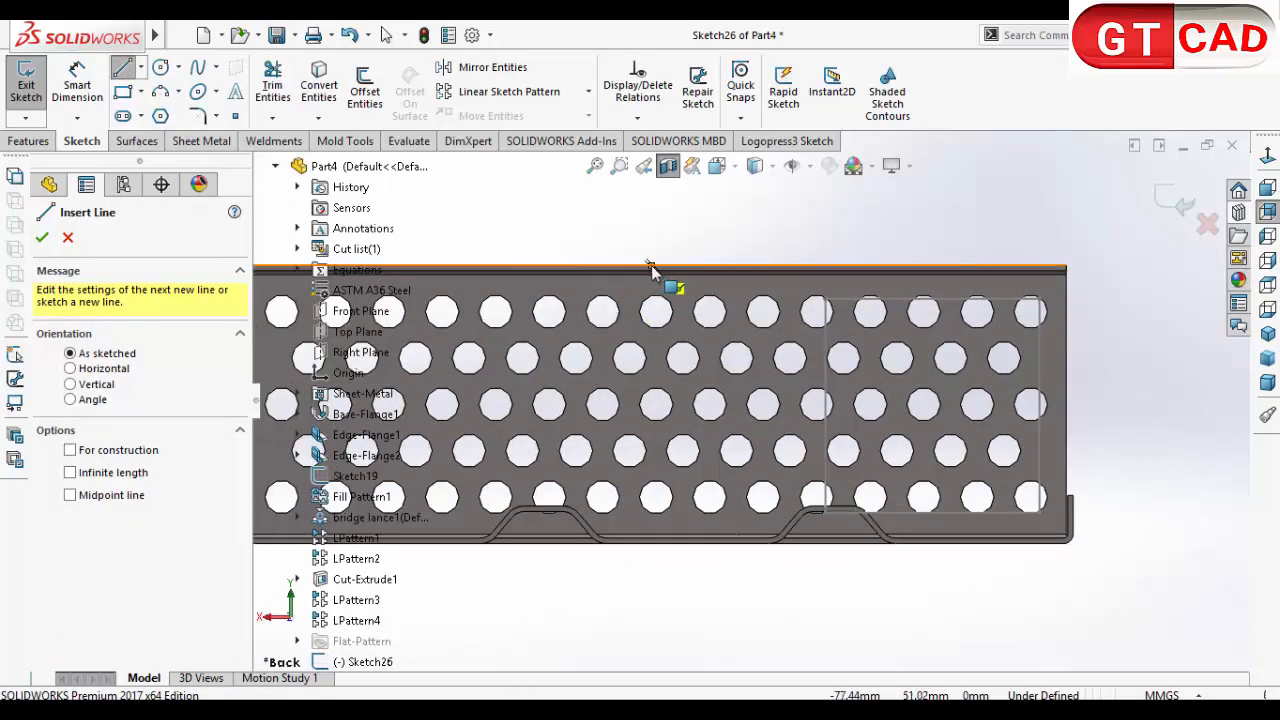
pyautogui.click(650, 266)
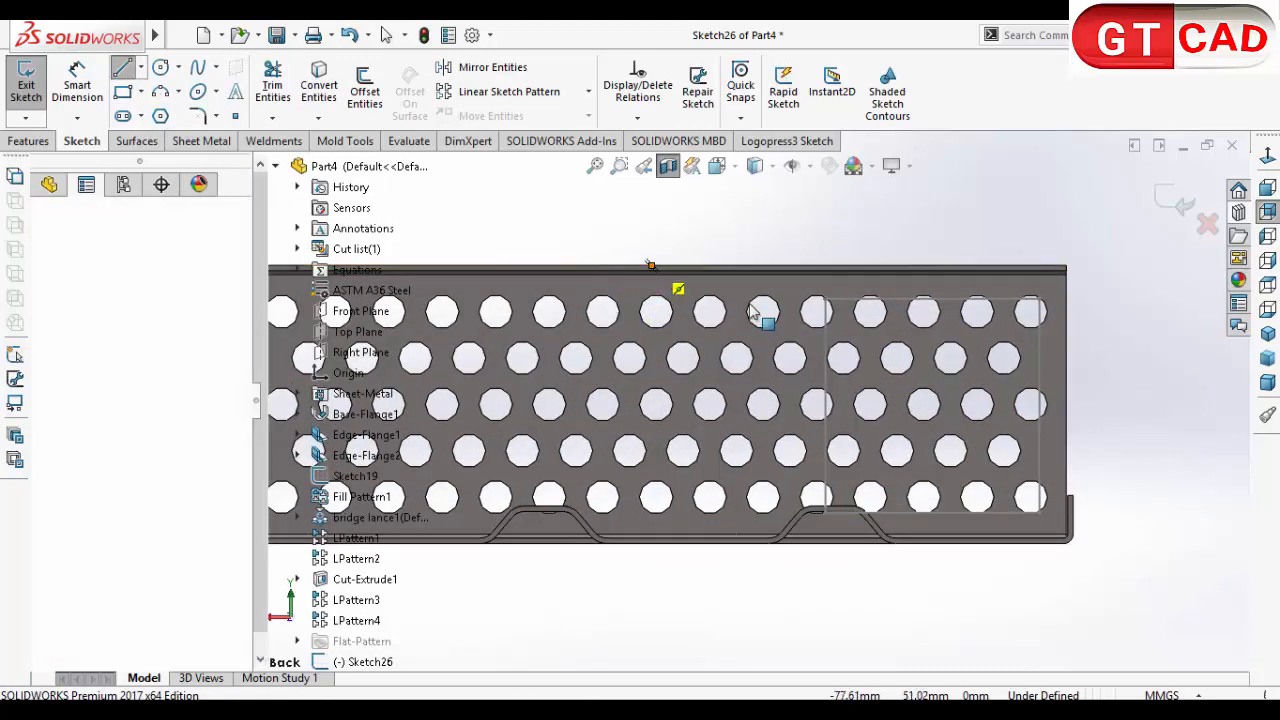
pyautogui.click(1082, 266)
pyautogui.scroll(-3, 1078, 400)
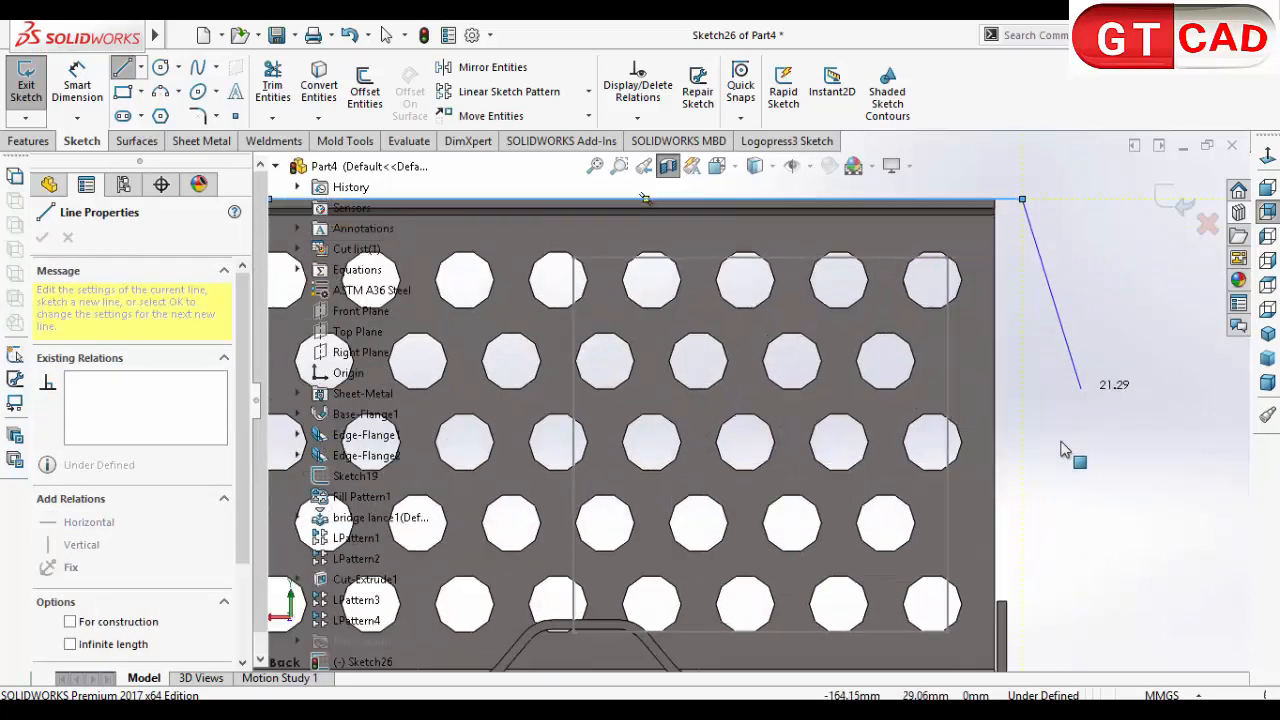
pyautogui.click(1021, 543)
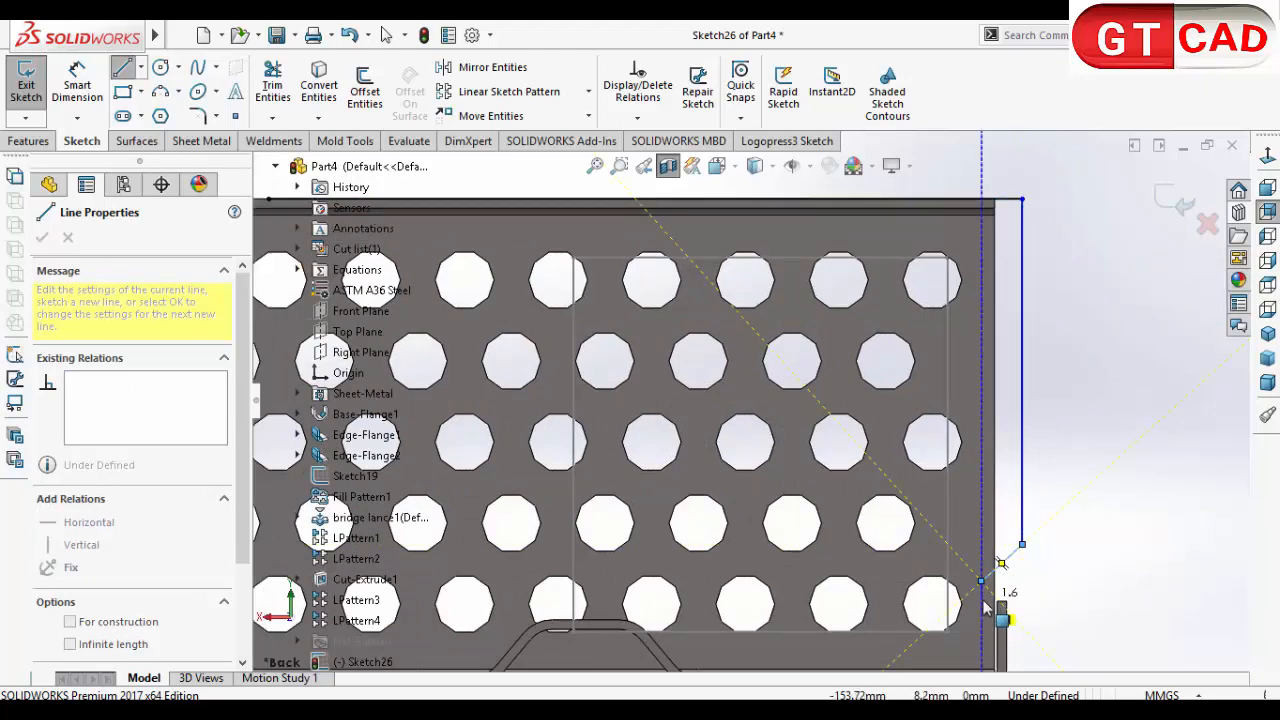
pyautogui.scroll(3, 985, 607)
pyautogui.scroll(-6, 880, 525)
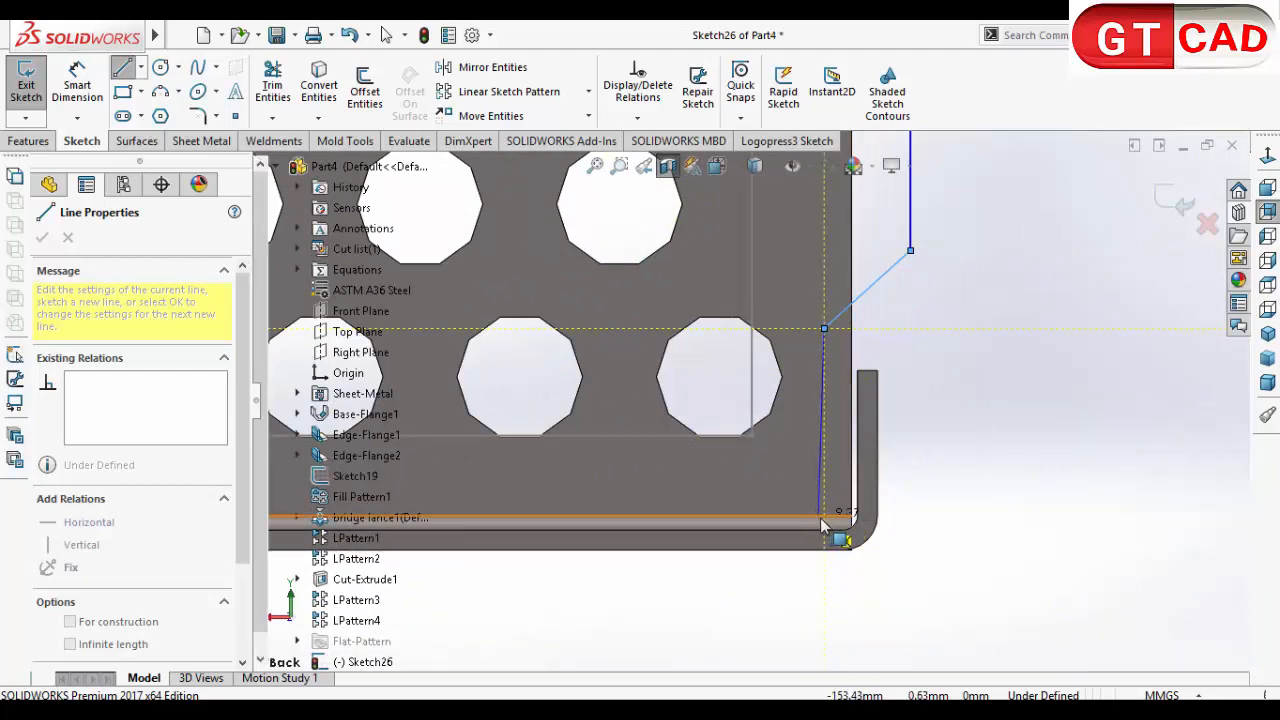
pyautogui.click(823, 518)
pyautogui.rightClick(990, 455)
pyautogui.click(1018, 477)
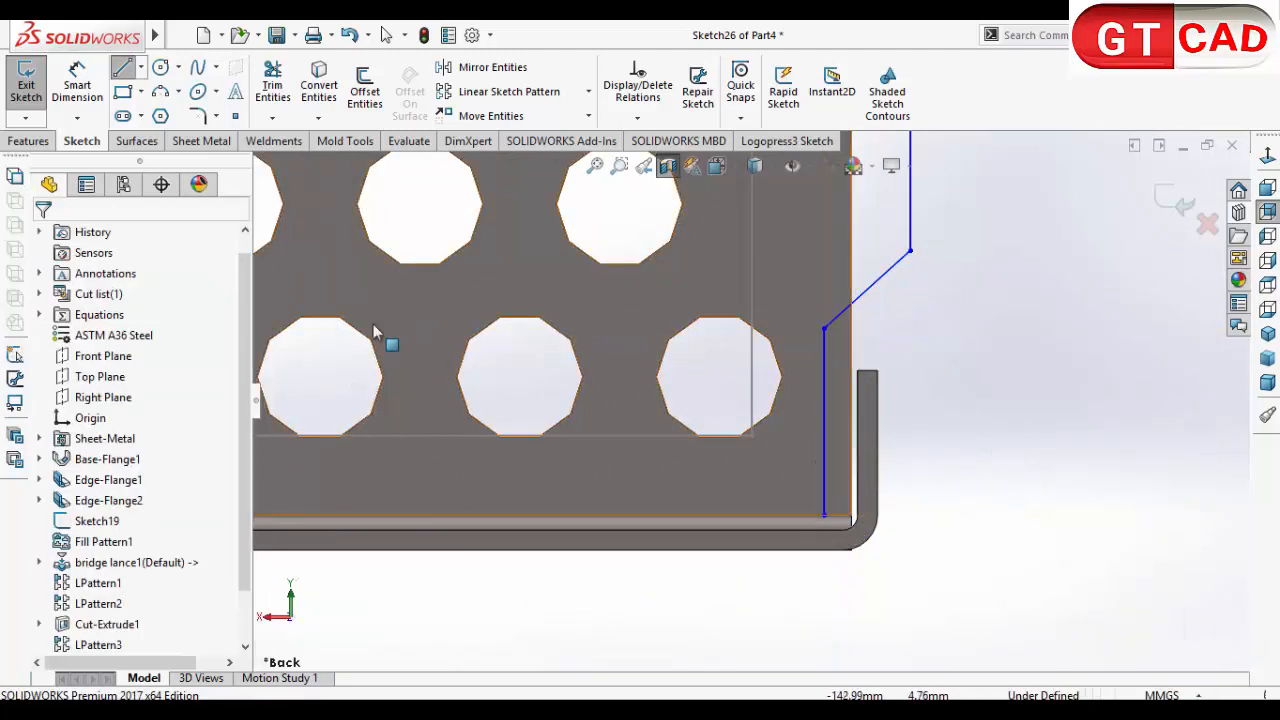
# Step: Dimension the lower vertical line 1 mm from the perforated wall's end edge
pyautogui.click(92, 95)
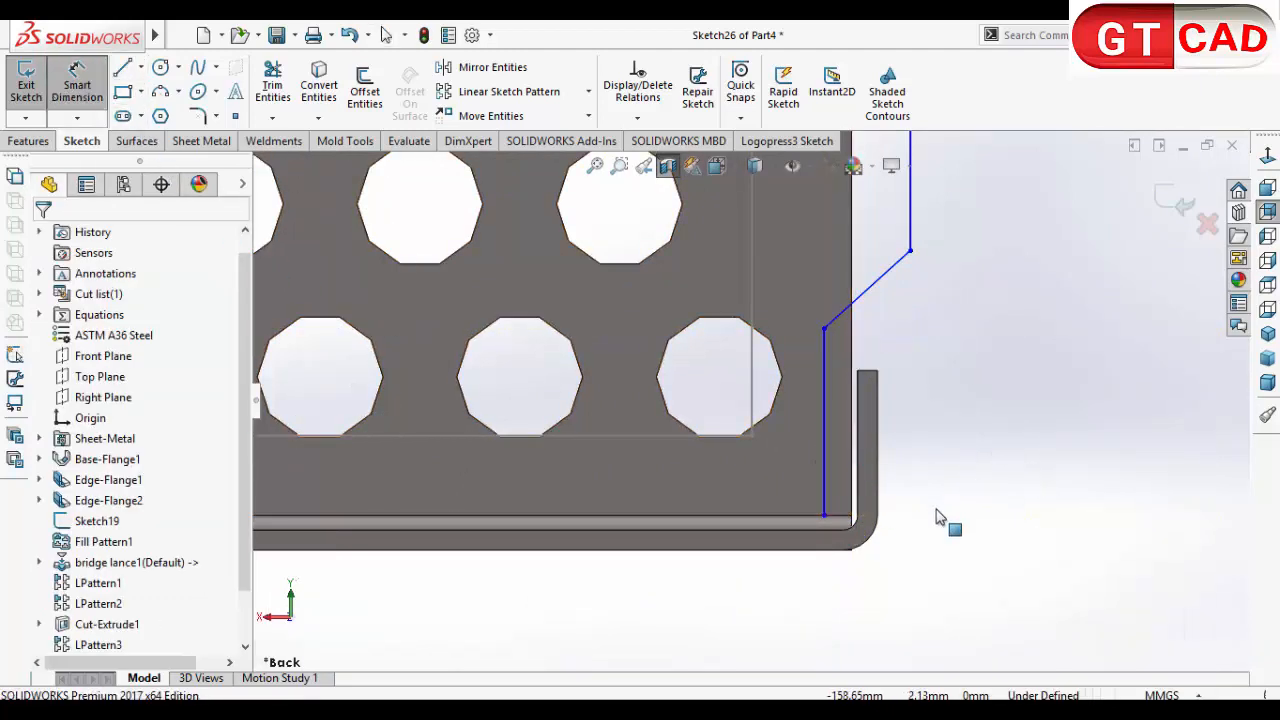
pyautogui.click(855, 505)
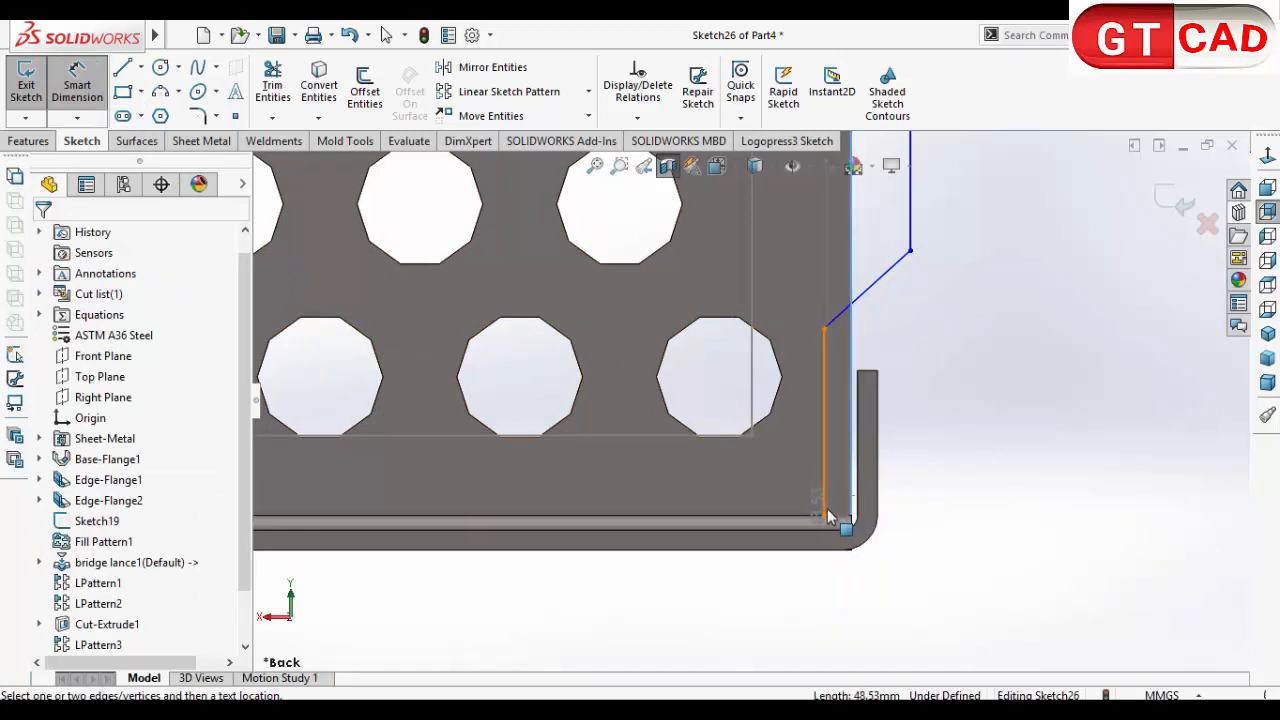
pyautogui.click(824, 517)
pyautogui.click(884, 607)
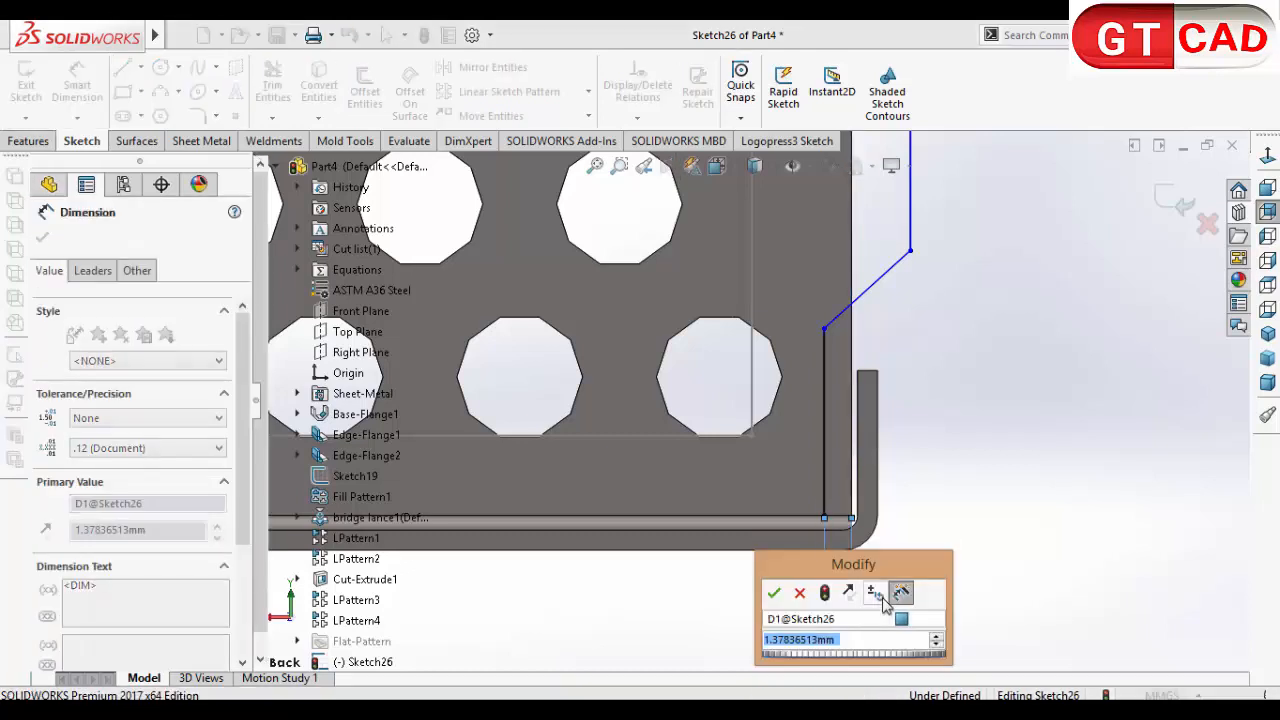
pyautogui.write('1')
pyautogui.press('Return')
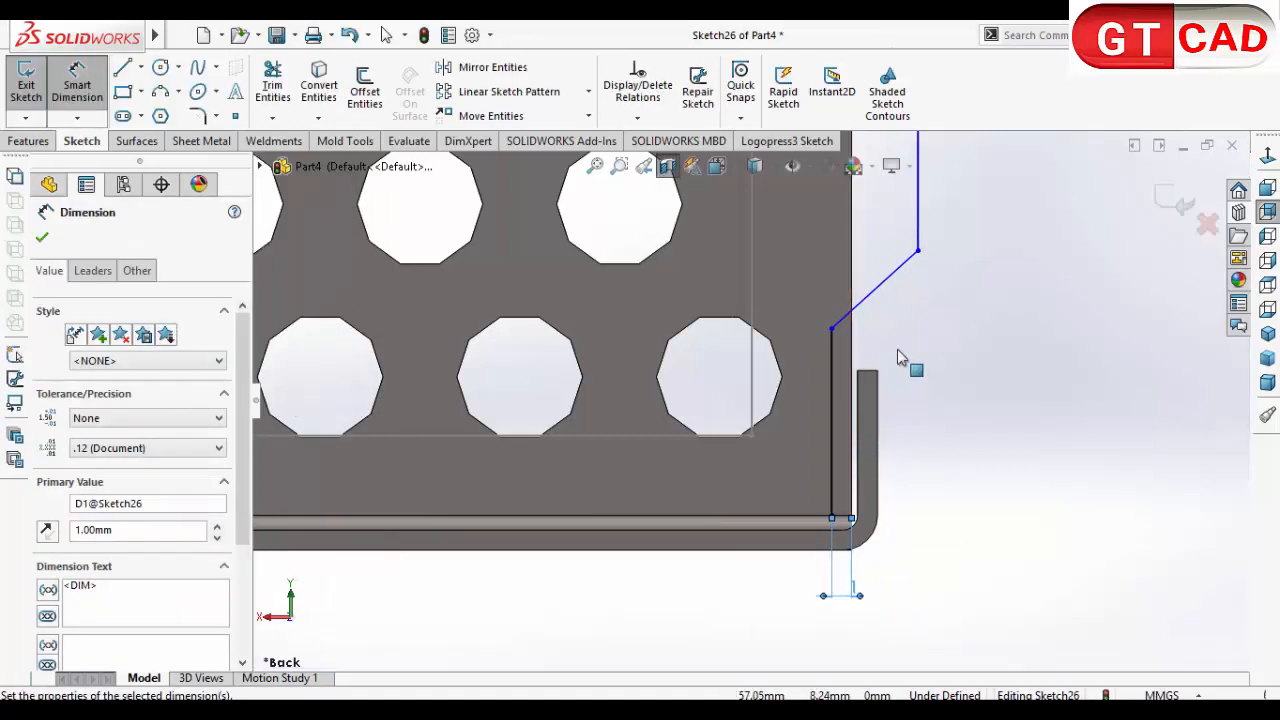
# Step: Dimension the upper end of the lower vertical line 0.5 mm above the end lip's top edge
pyautogui.click(872, 375)
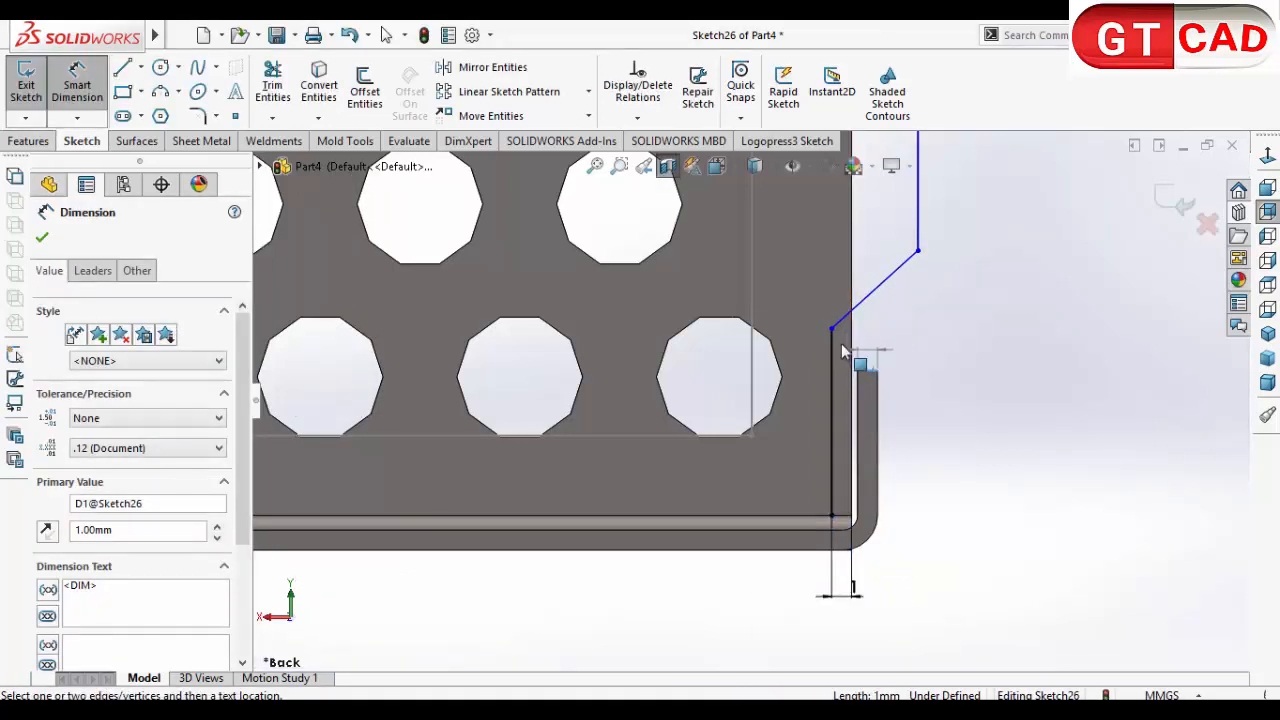
pyautogui.click(831, 330)
pyautogui.click(912, 355)
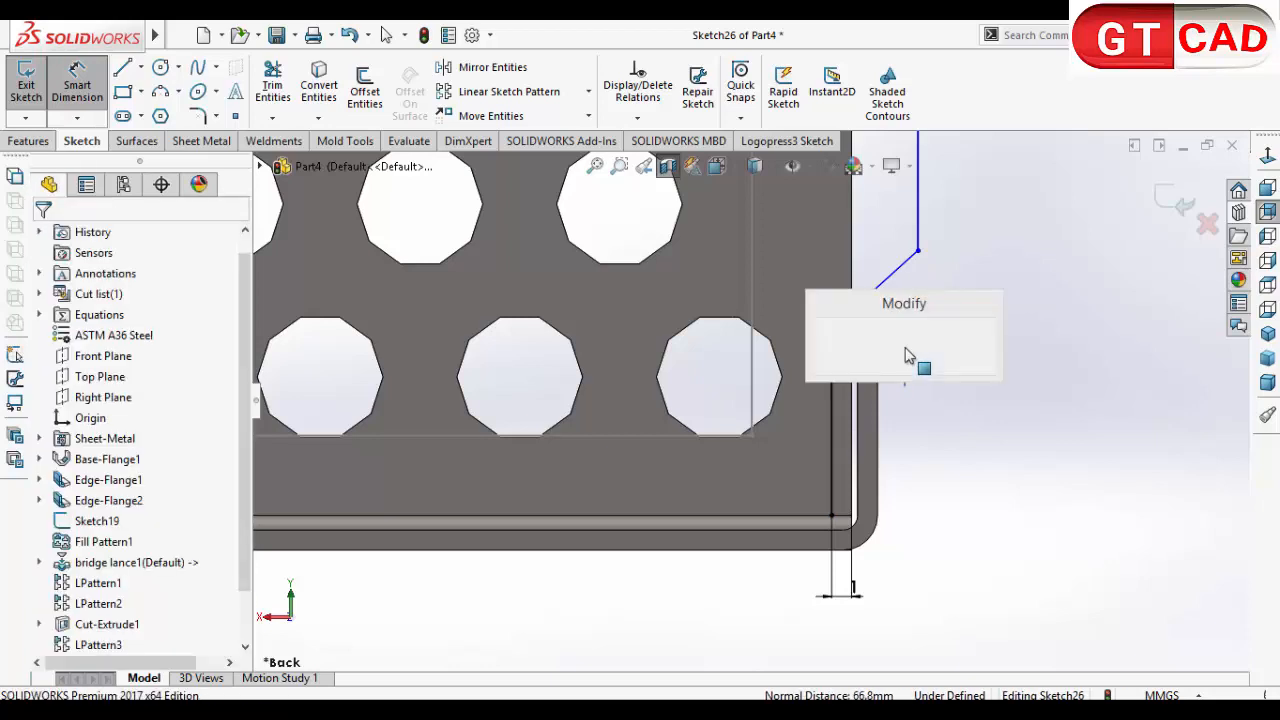
pyautogui.write('0.5')
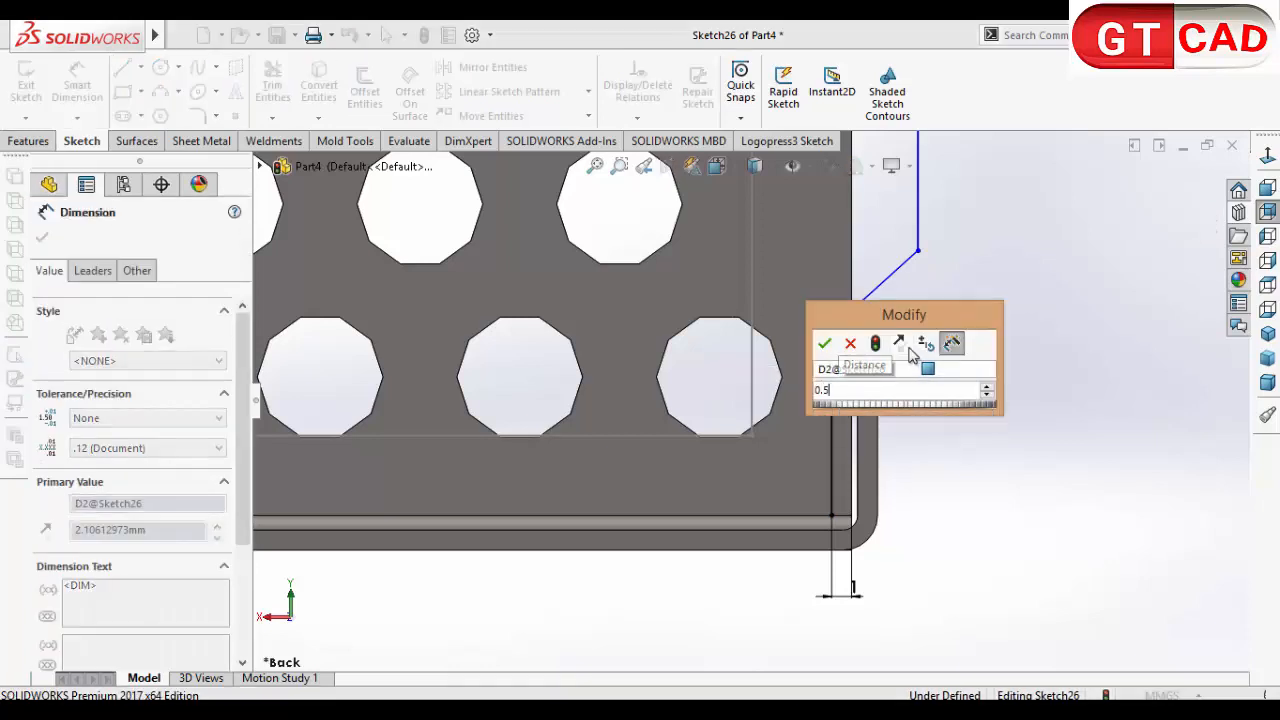
pyautogui.press('Return')
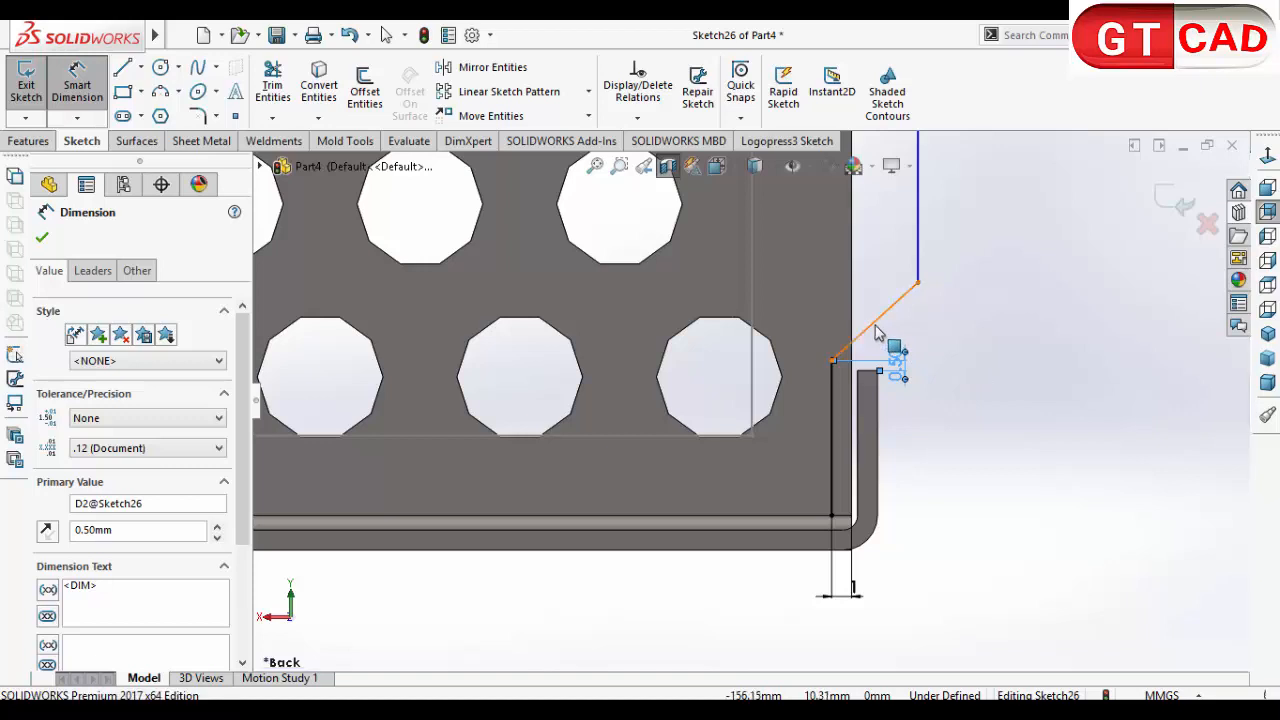
# Step: Set the angle between the diagonal line and the end lip's top edge to 45 degrees
pyautogui.click(875, 322)
pyautogui.click(864, 371)
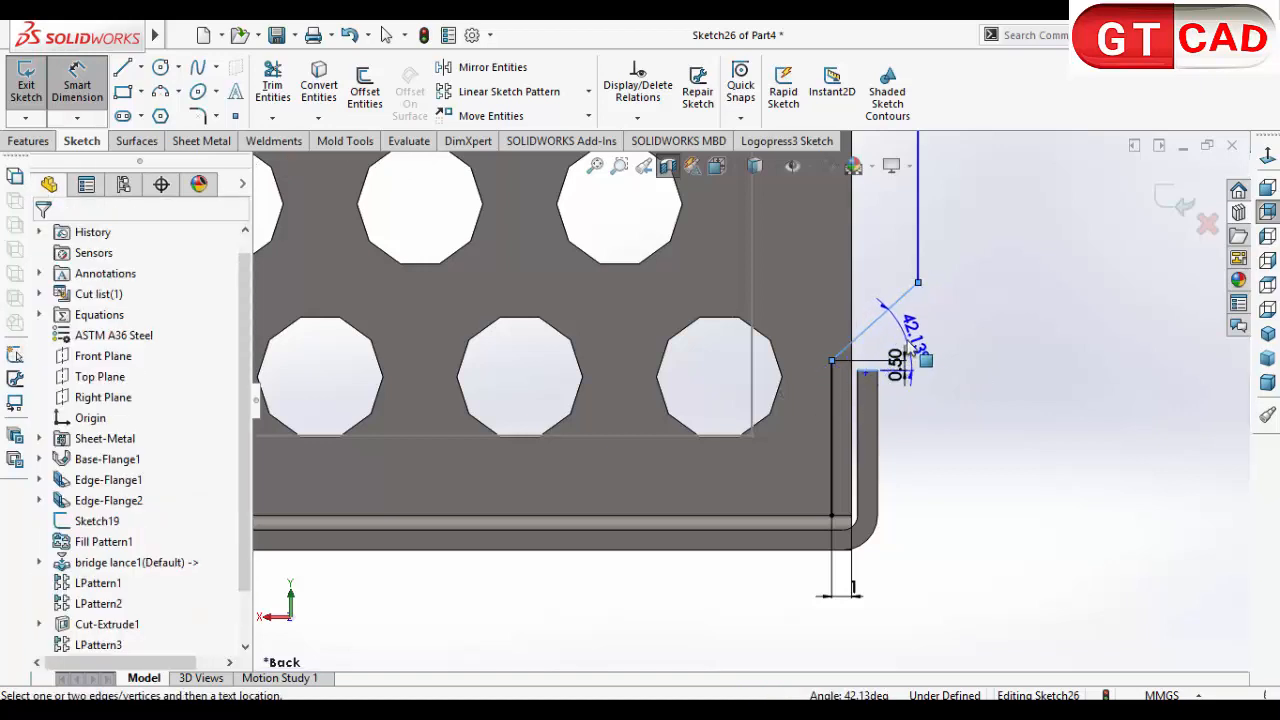
pyautogui.click(934, 331)
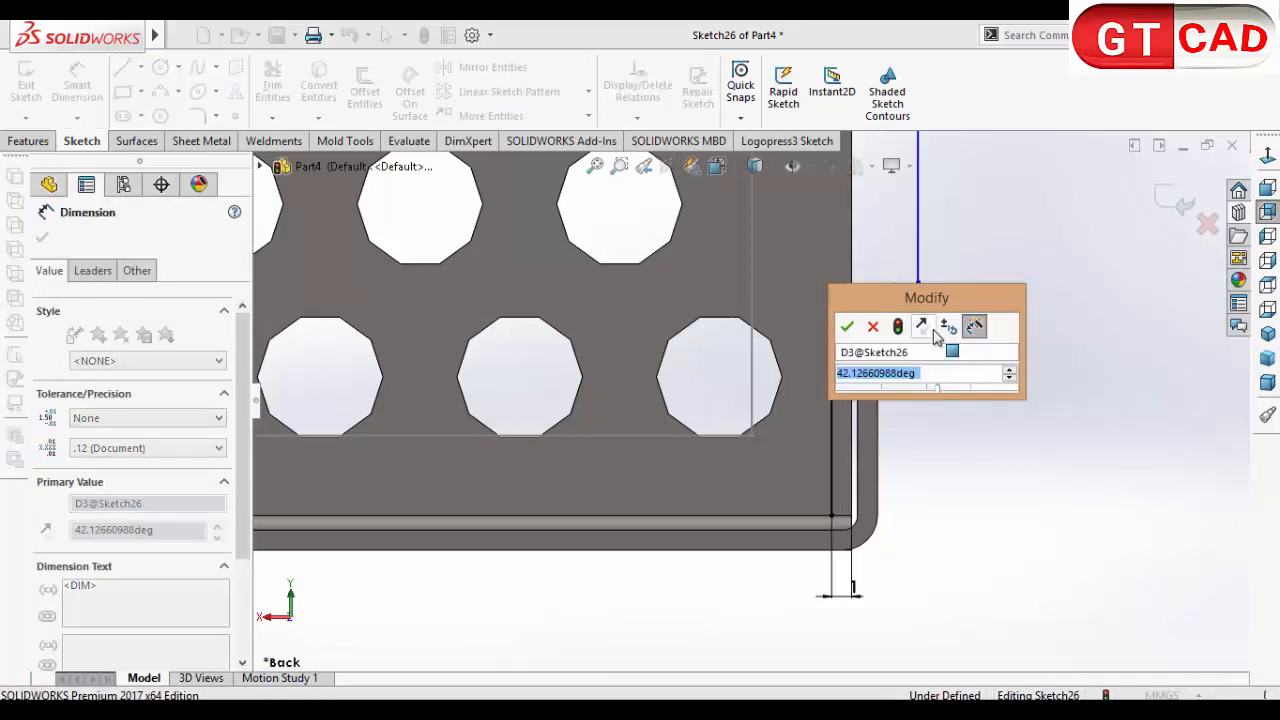
pyautogui.write('45')
pyautogui.press('Return')
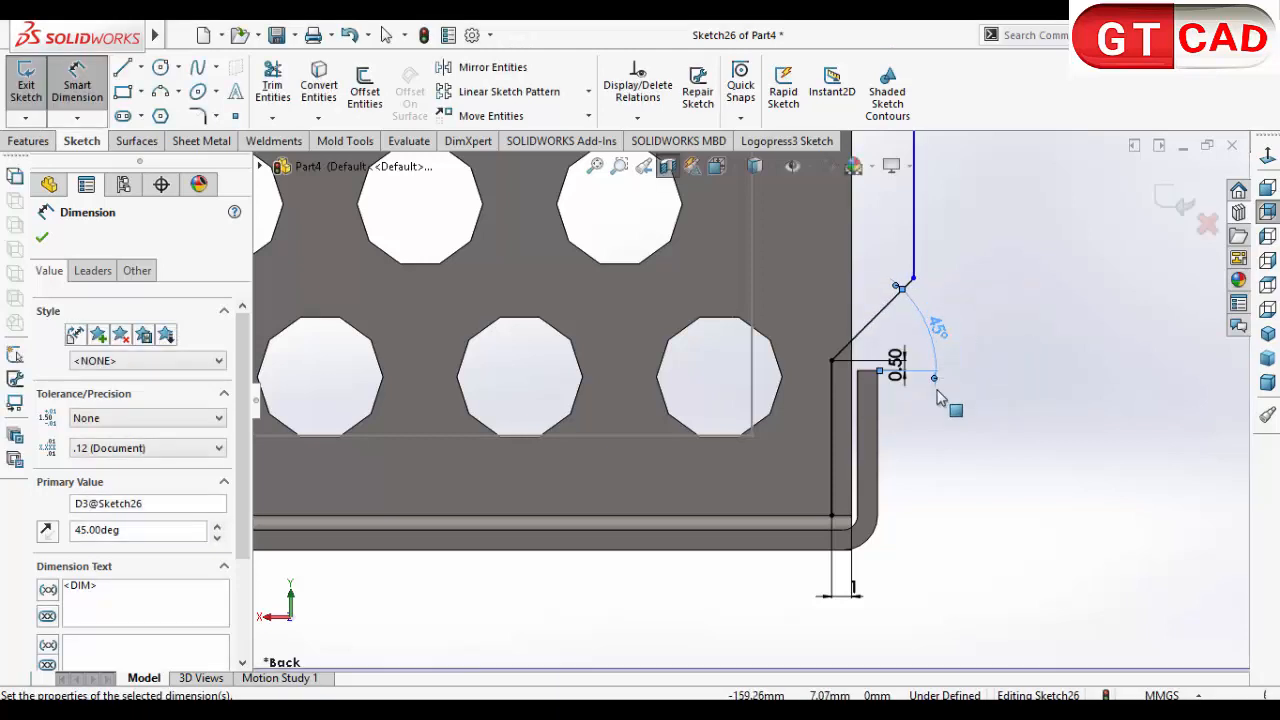
# Step: Dimension the profile's top outer corner 0.5 mm from the perforated wall's end edge and close the sketch
pyautogui.scroll(5, 938, 398)
pyautogui.scroll(-8, 785, 295)
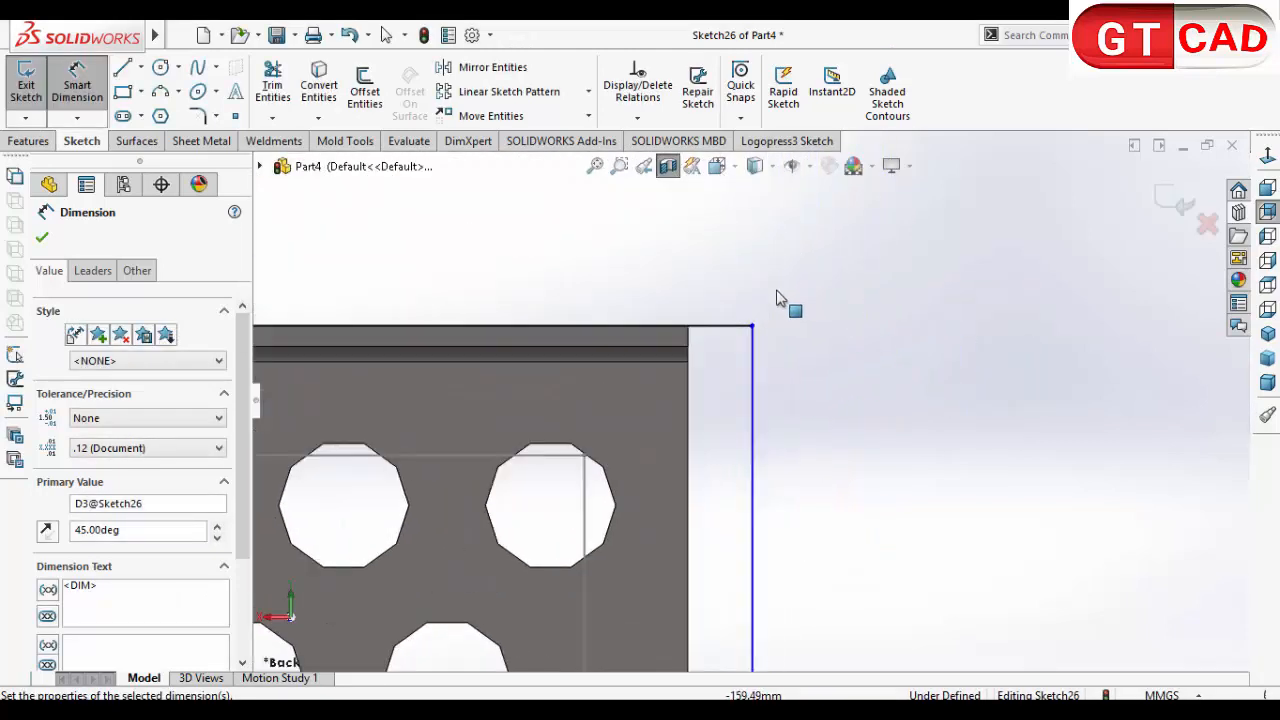
pyautogui.click(753, 328)
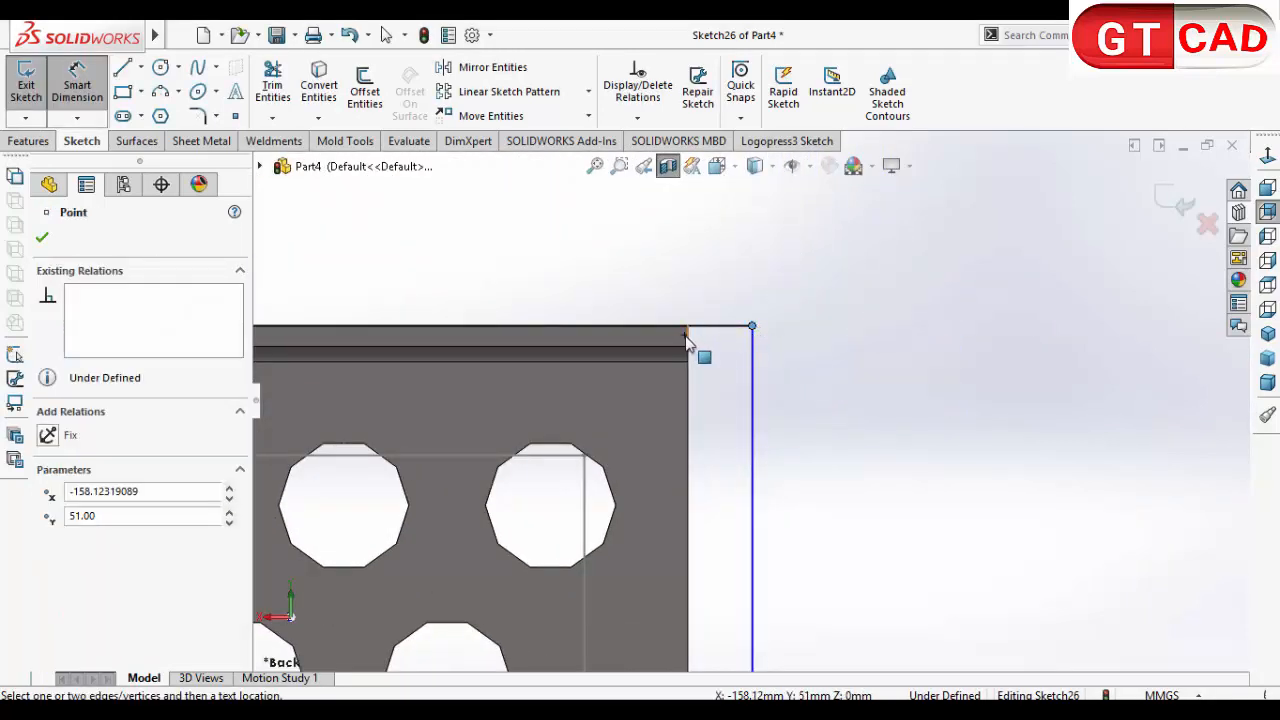
pyautogui.click(687, 340)
pyautogui.click(722, 402)
pyautogui.write('0')
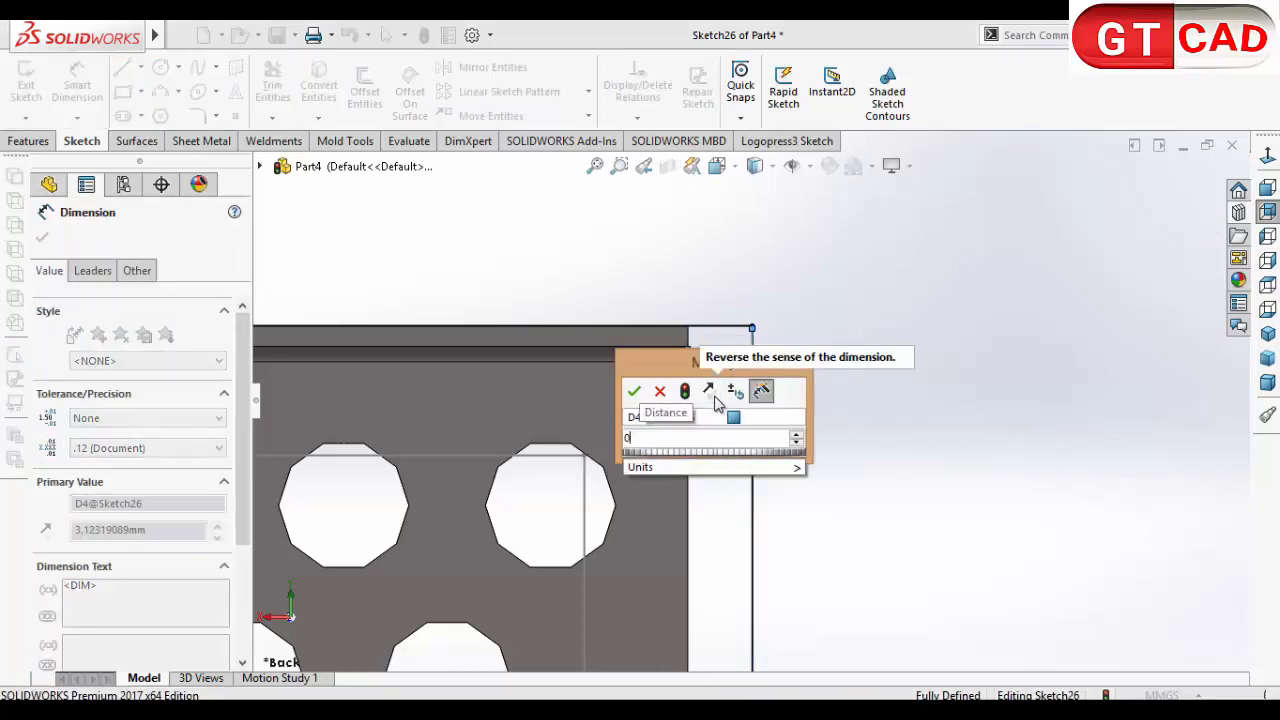
pyautogui.write('.5')
pyautogui.press('Return')
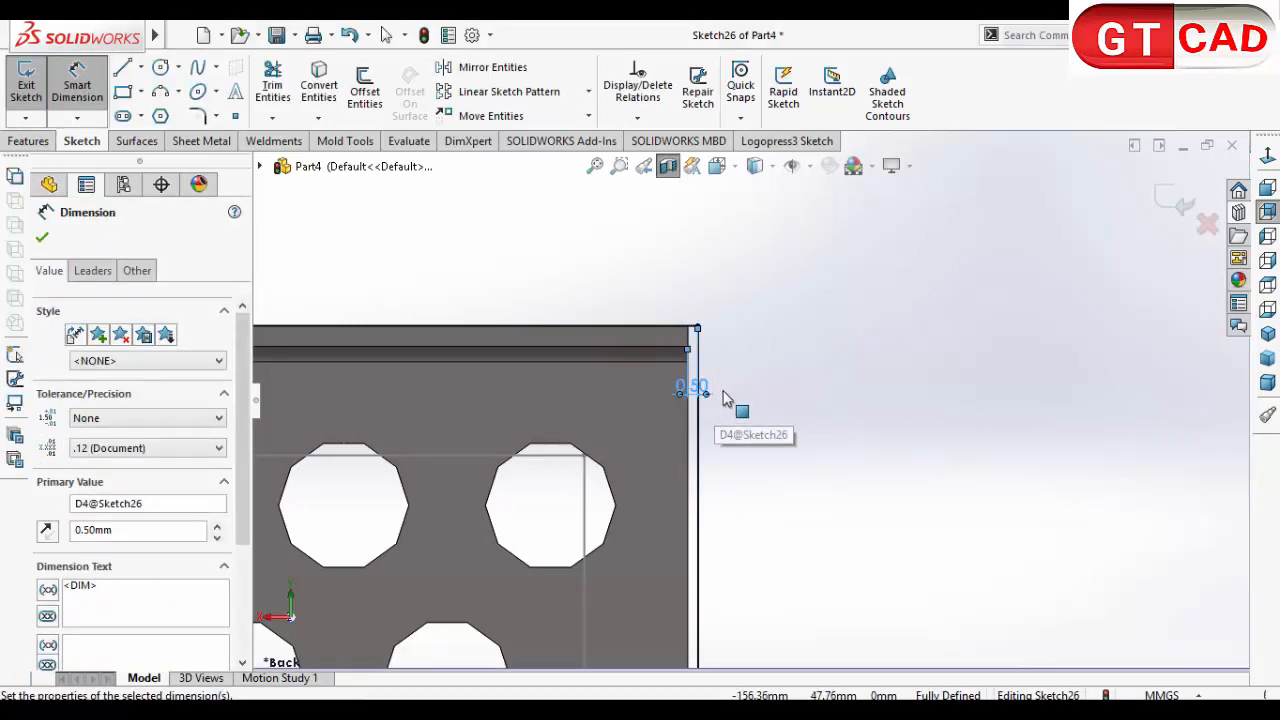
pyautogui.scroll(5, 726, 397)
pyautogui.scroll(-5, 749, 551)
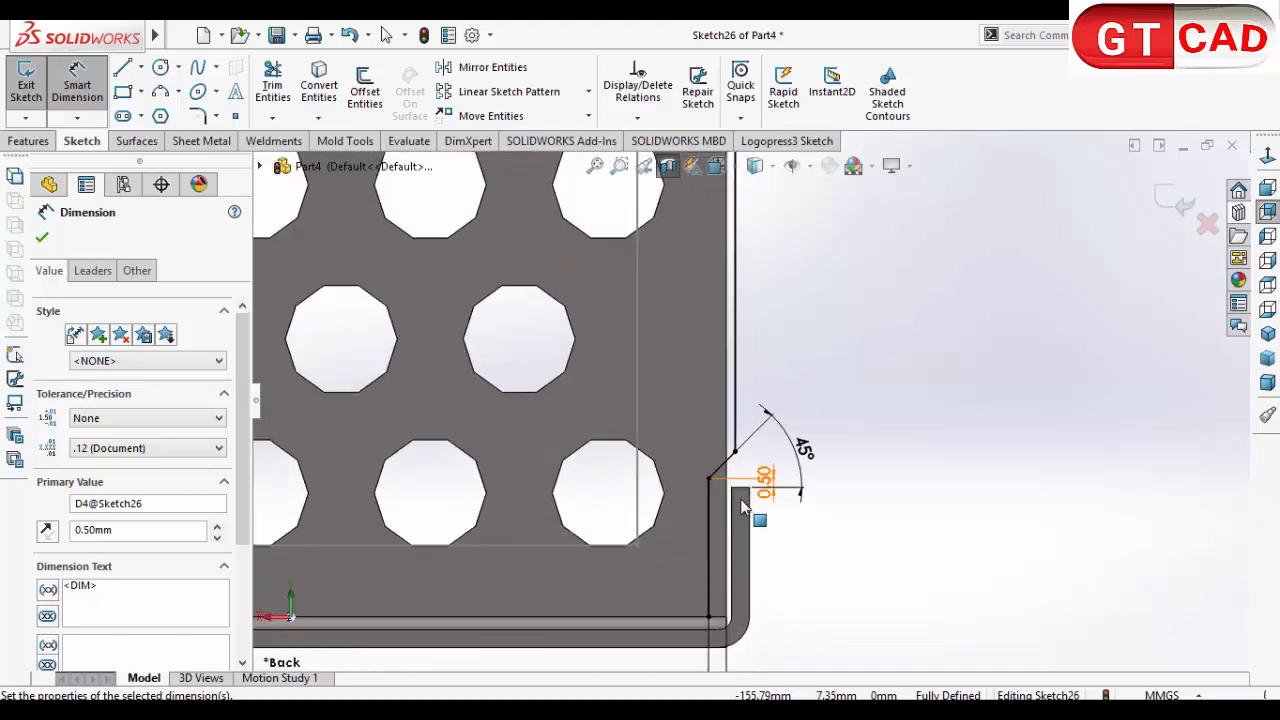
pyautogui.scroll(3, 742, 507)
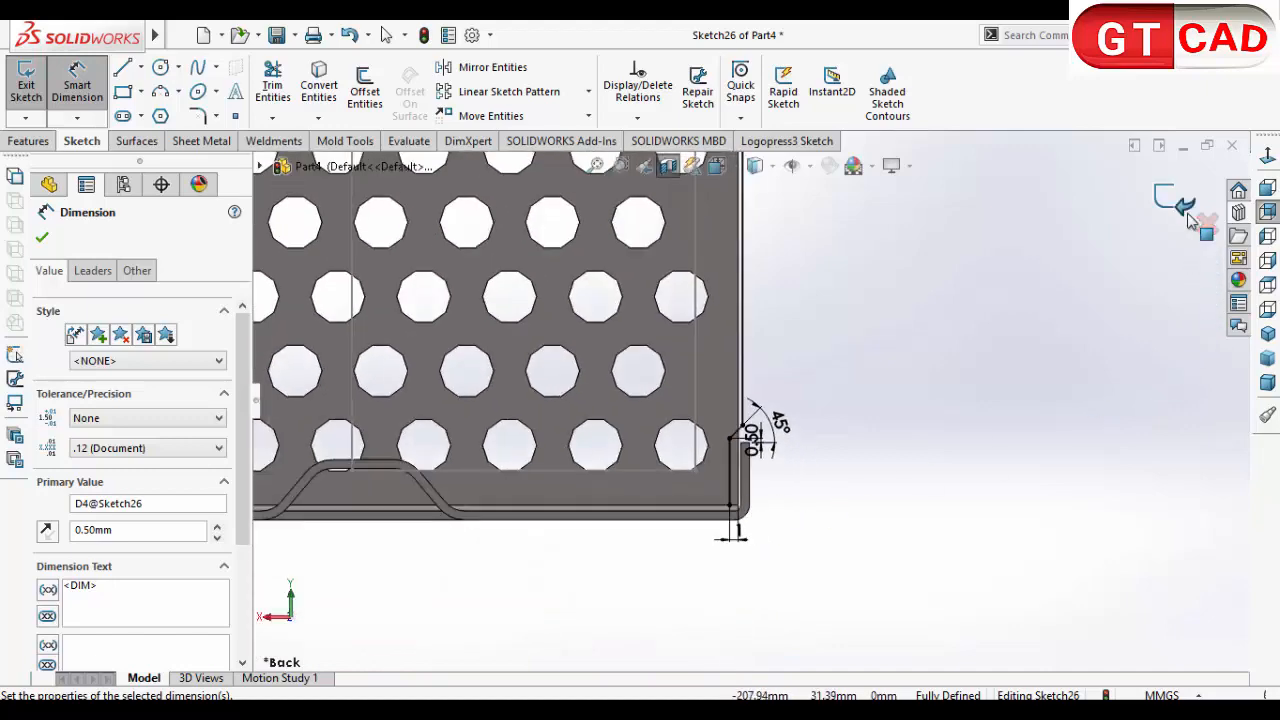
pyautogui.click(1186, 207)
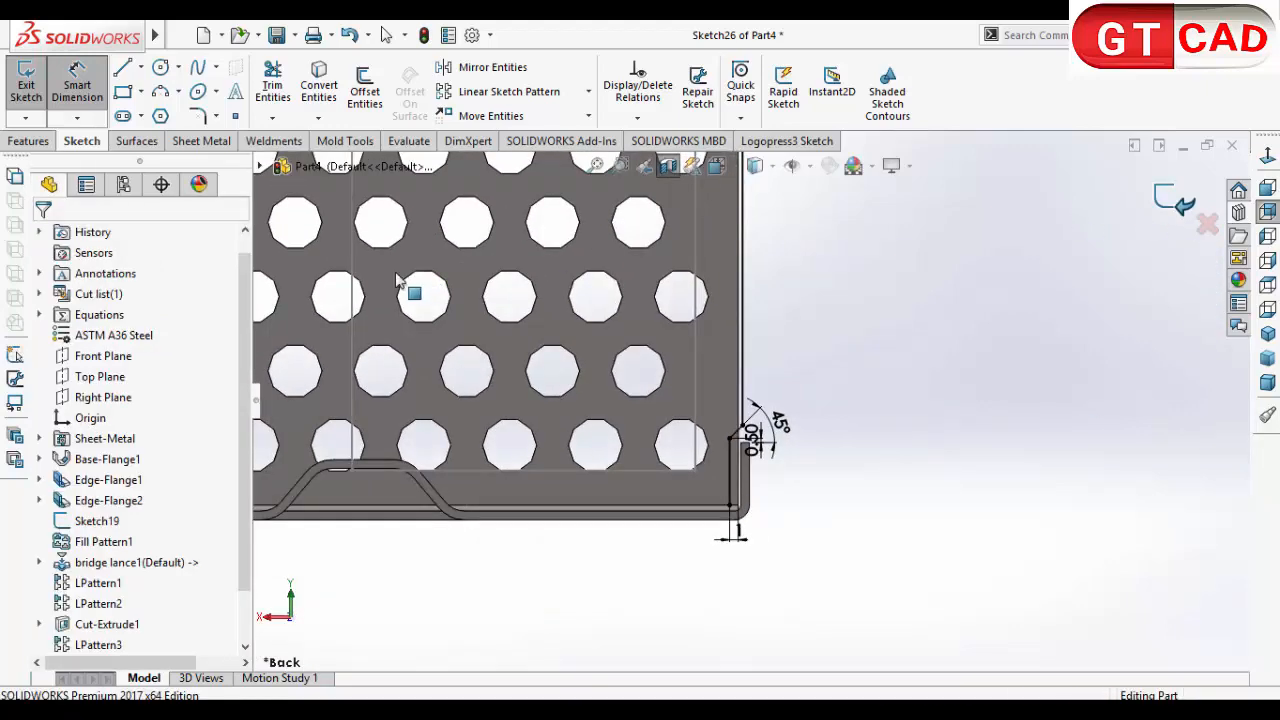
pyautogui.click(201, 140)
pyautogui.click(36, 100)
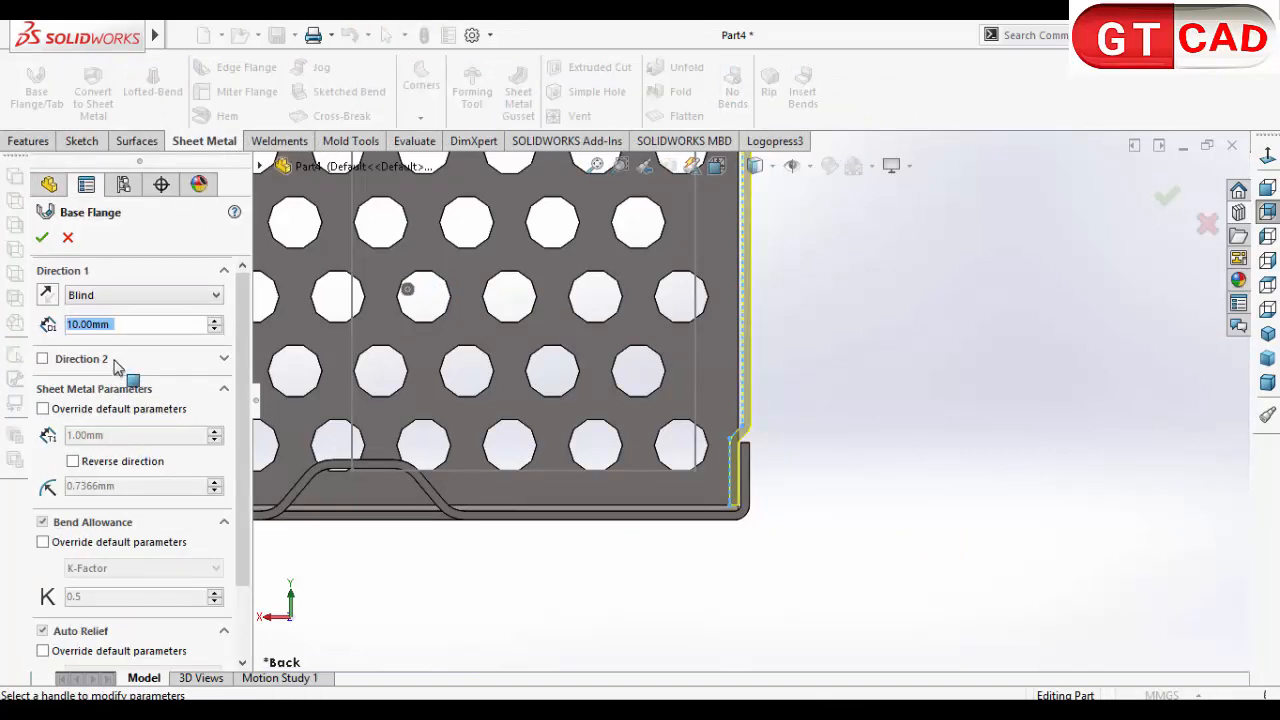
pyautogui.click(100, 412)
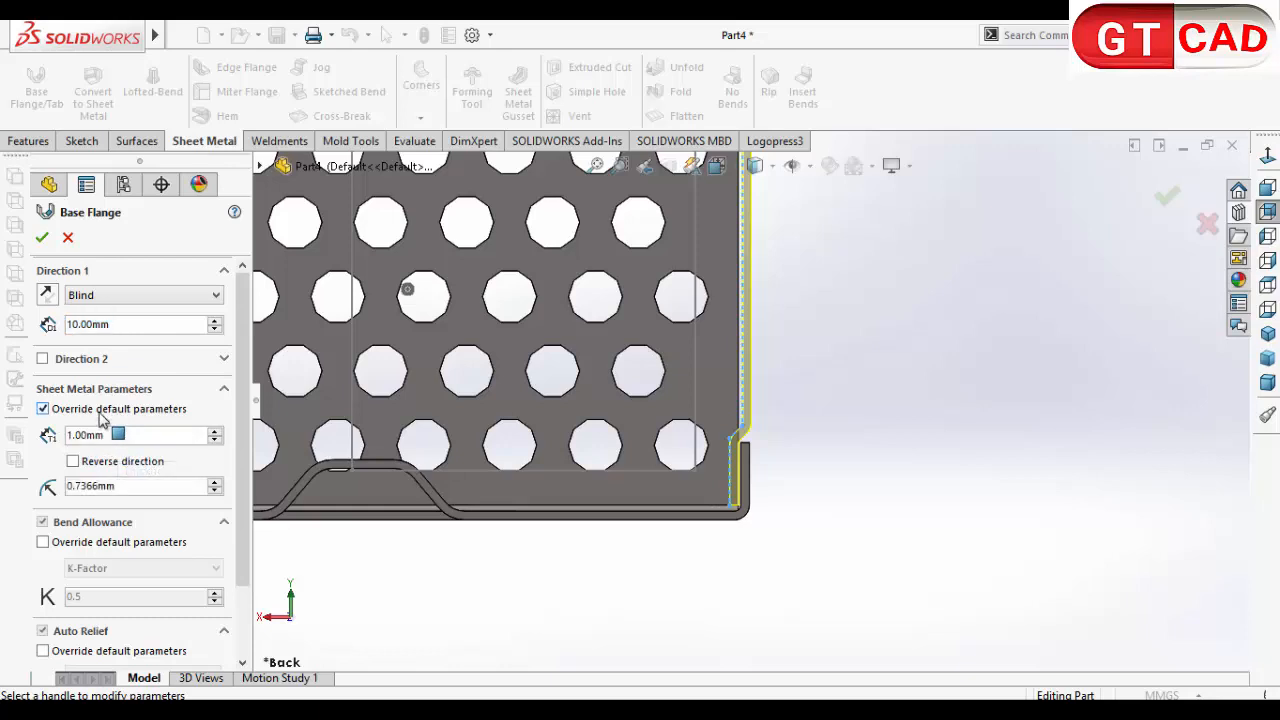
pyautogui.click(115, 413)
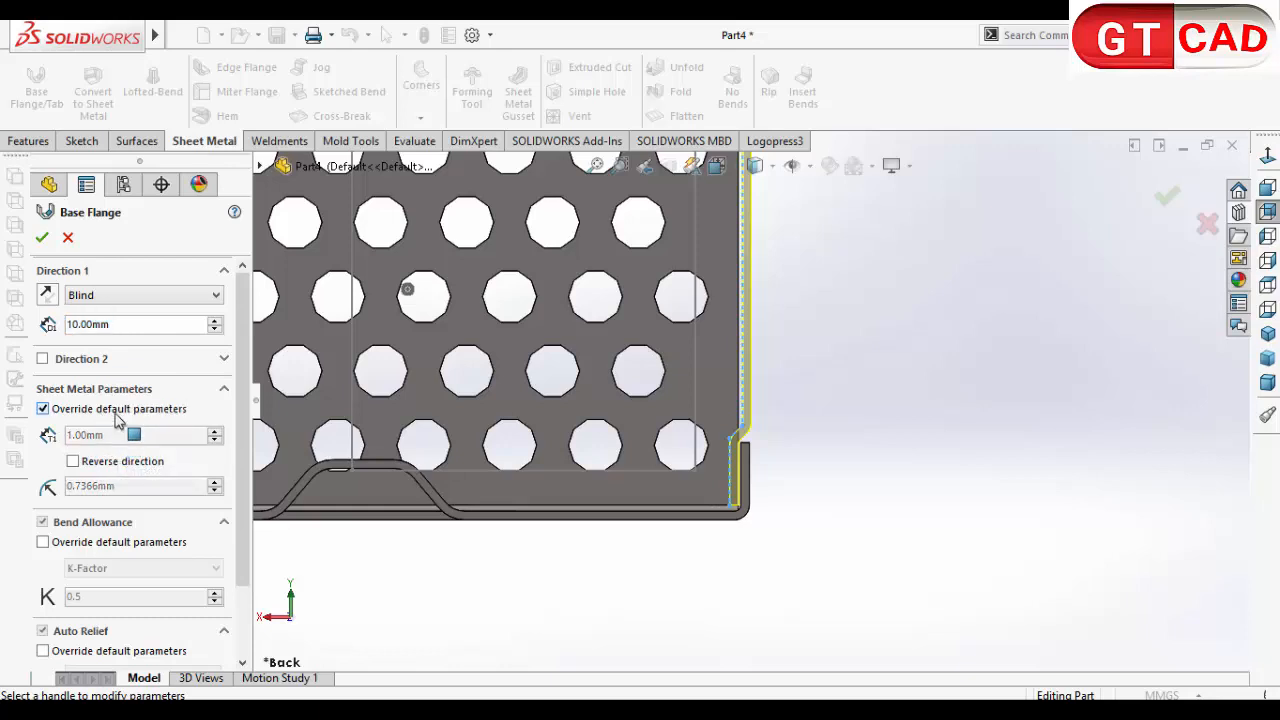
pyautogui.scroll(5, 689, 584)
pyautogui.moveTo(702, 529); pyautogui.dragTo(816, 578, button='middle')
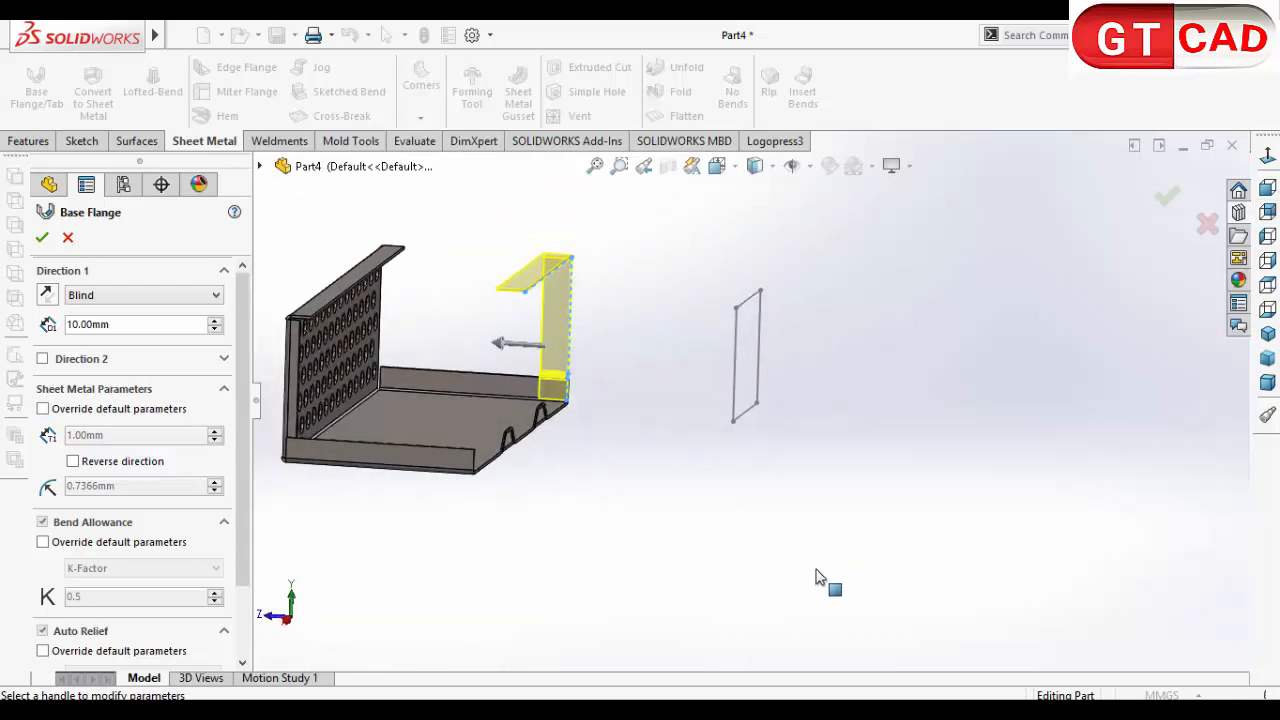
pyautogui.click(74, 239)
# Step: Turn off the section view and start a Base Flange from Sketch26, trying the Mid Plane end condition
pyautogui.click(668, 165)
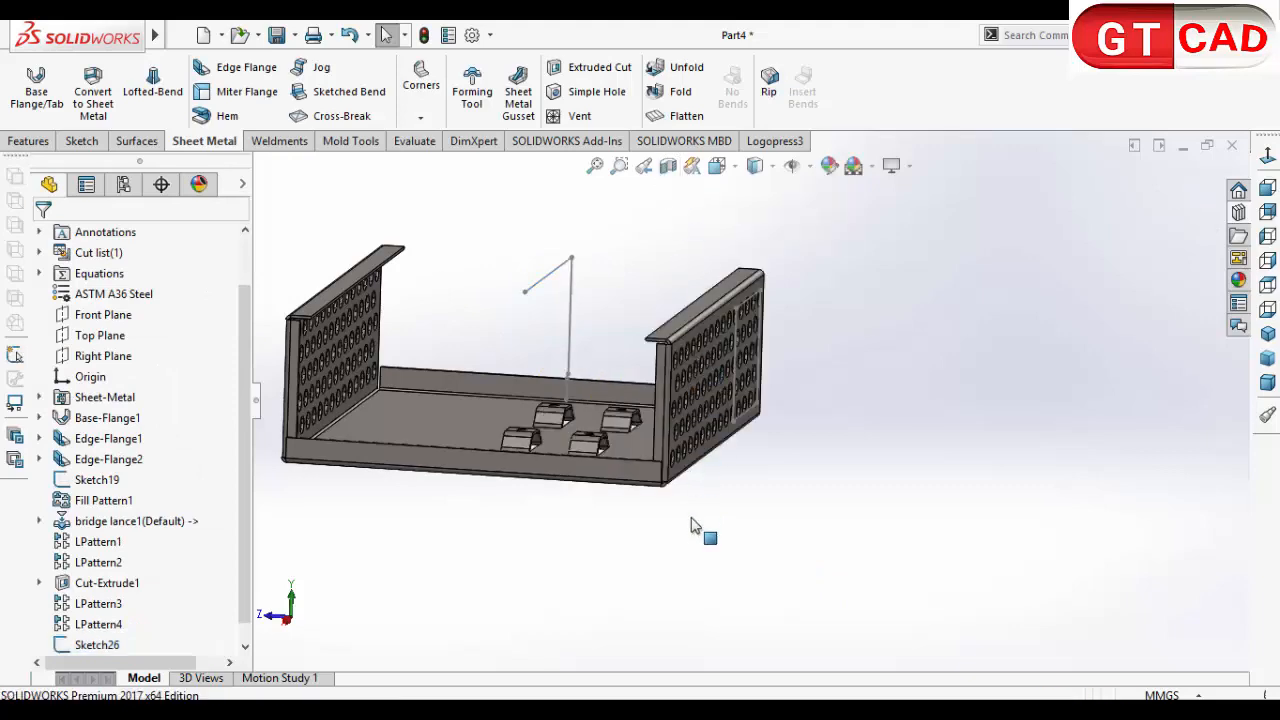
pyautogui.moveTo(668, 527); pyautogui.dragTo(502, 553, button='middle')
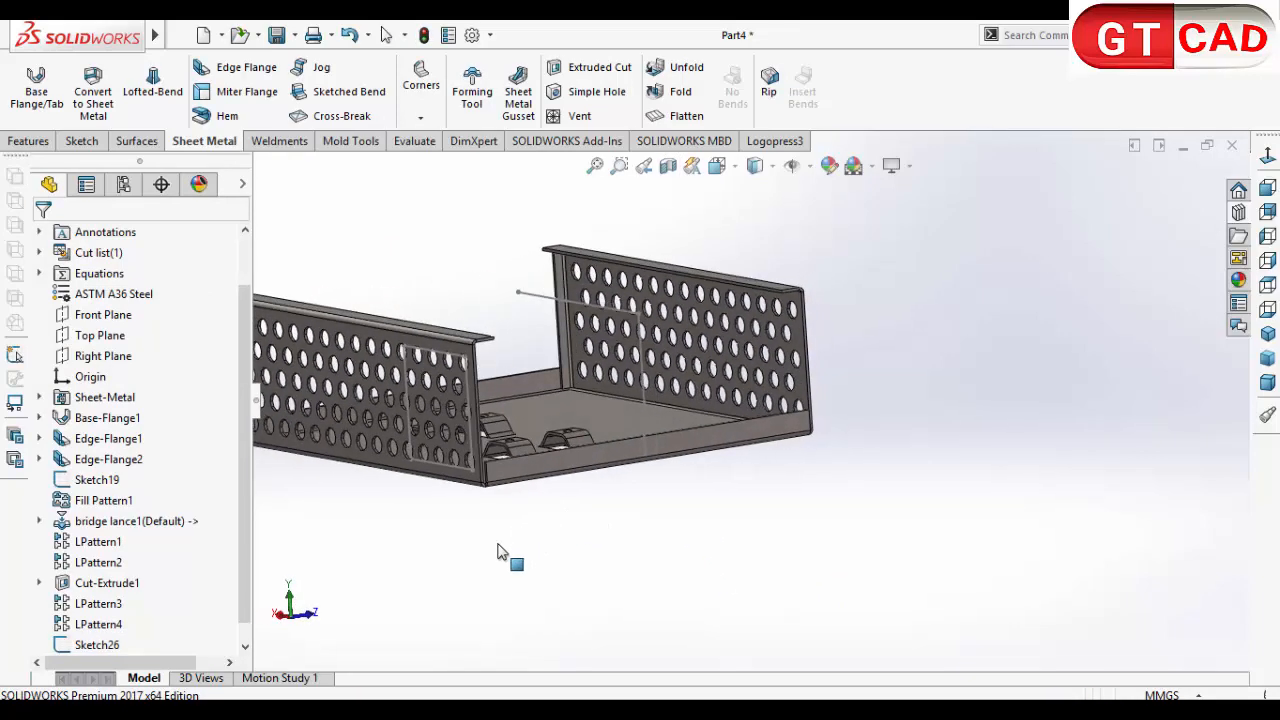
pyautogui.click(62, 105)
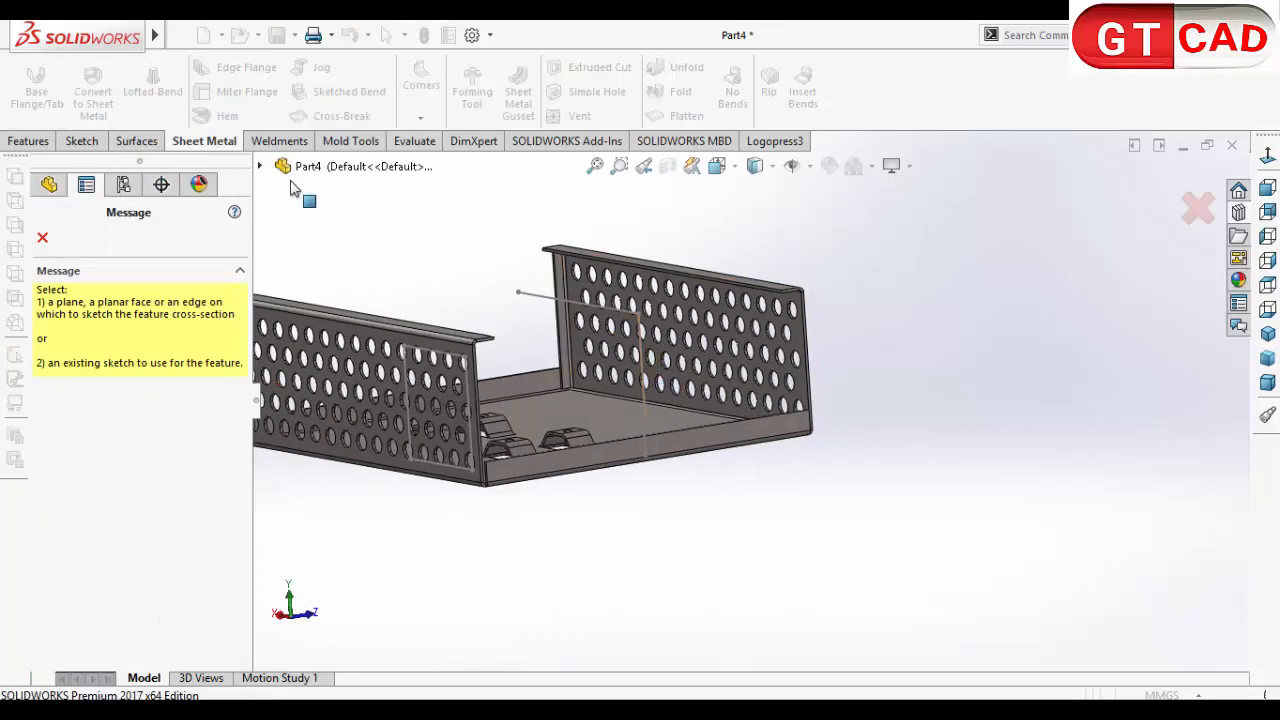
pyautogui.click(260, 167)
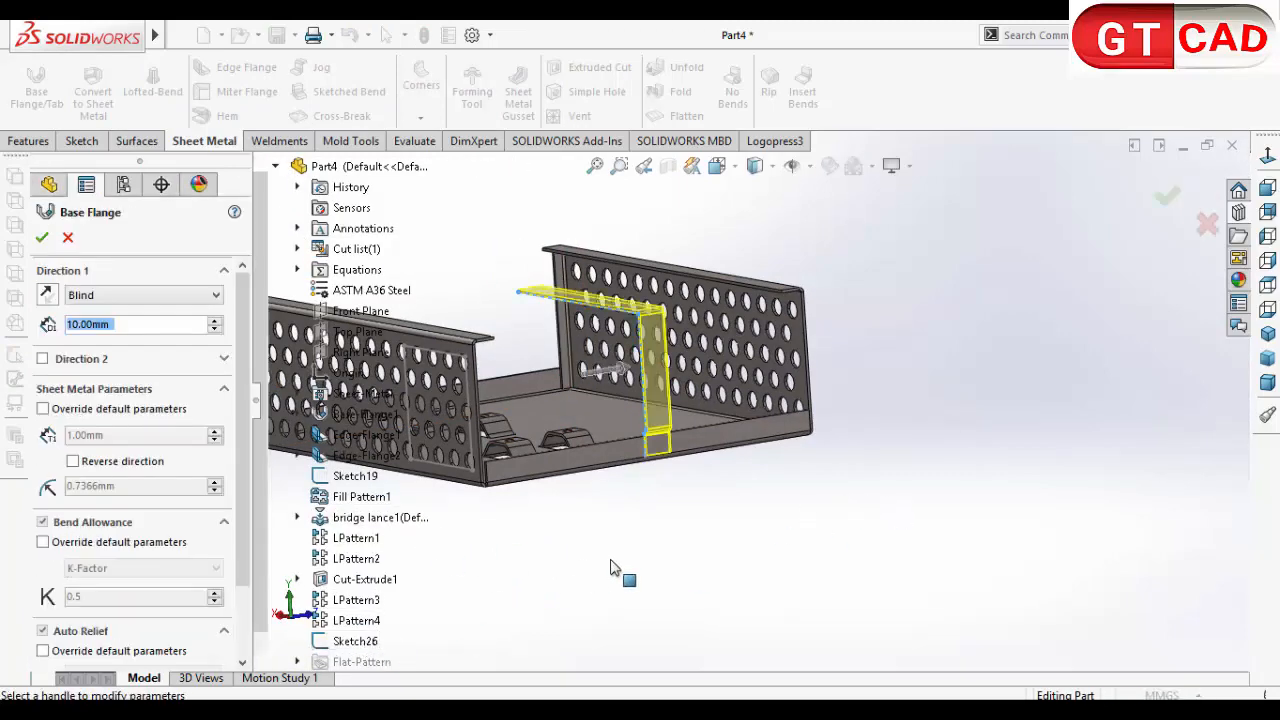
pyautogui.moveTo(612, 567); pyautogui.dragTo(563, 412, button='middle')
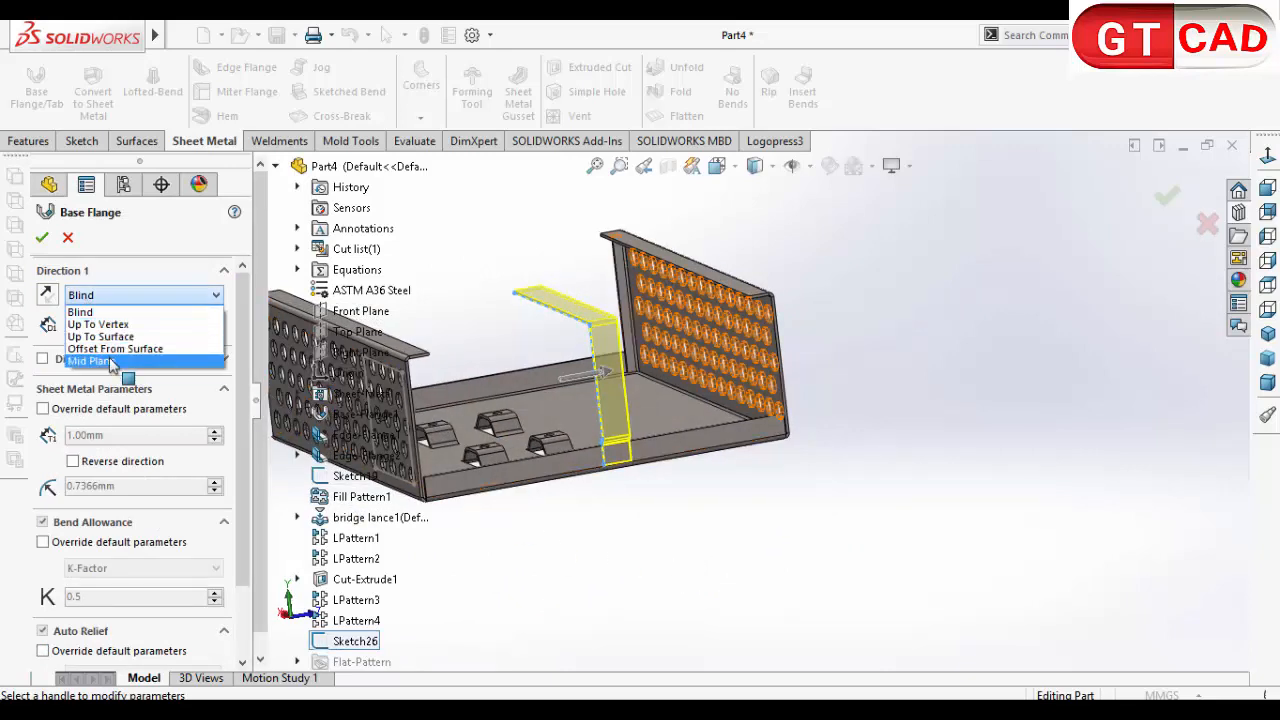
pyautogui.click(100, 336)
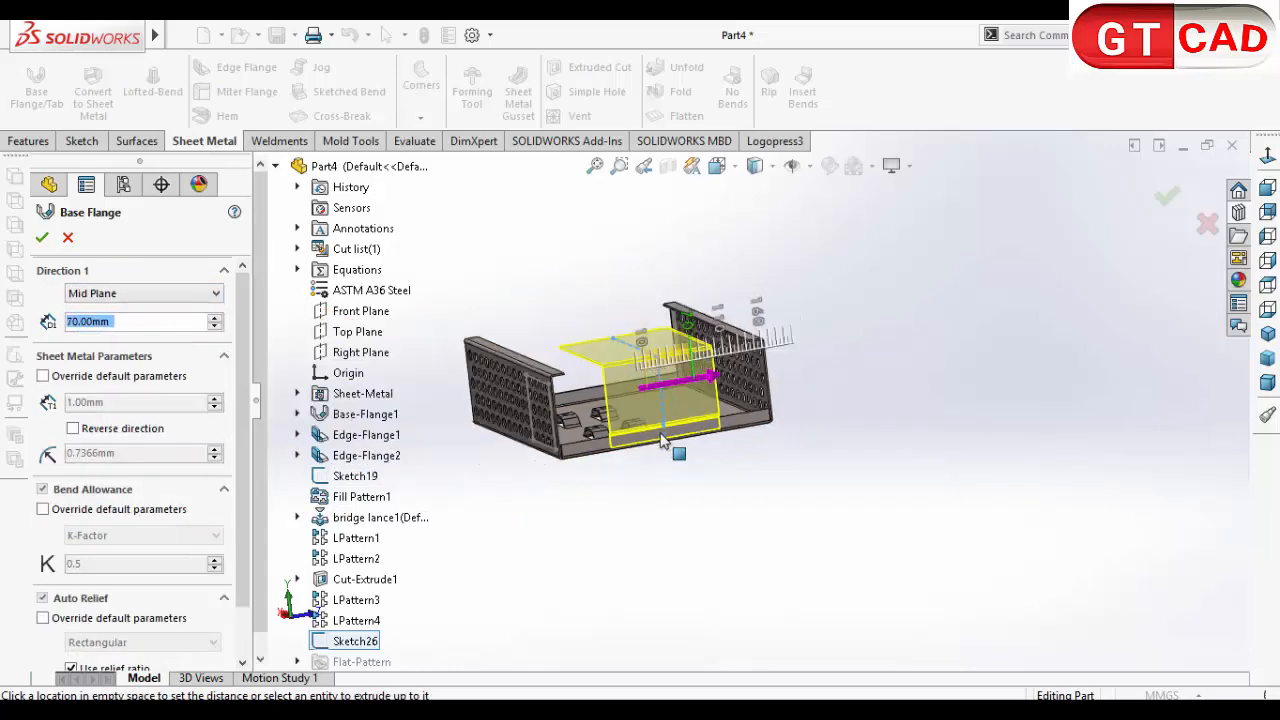
pyautogui.scroll(-2, 545, 385)
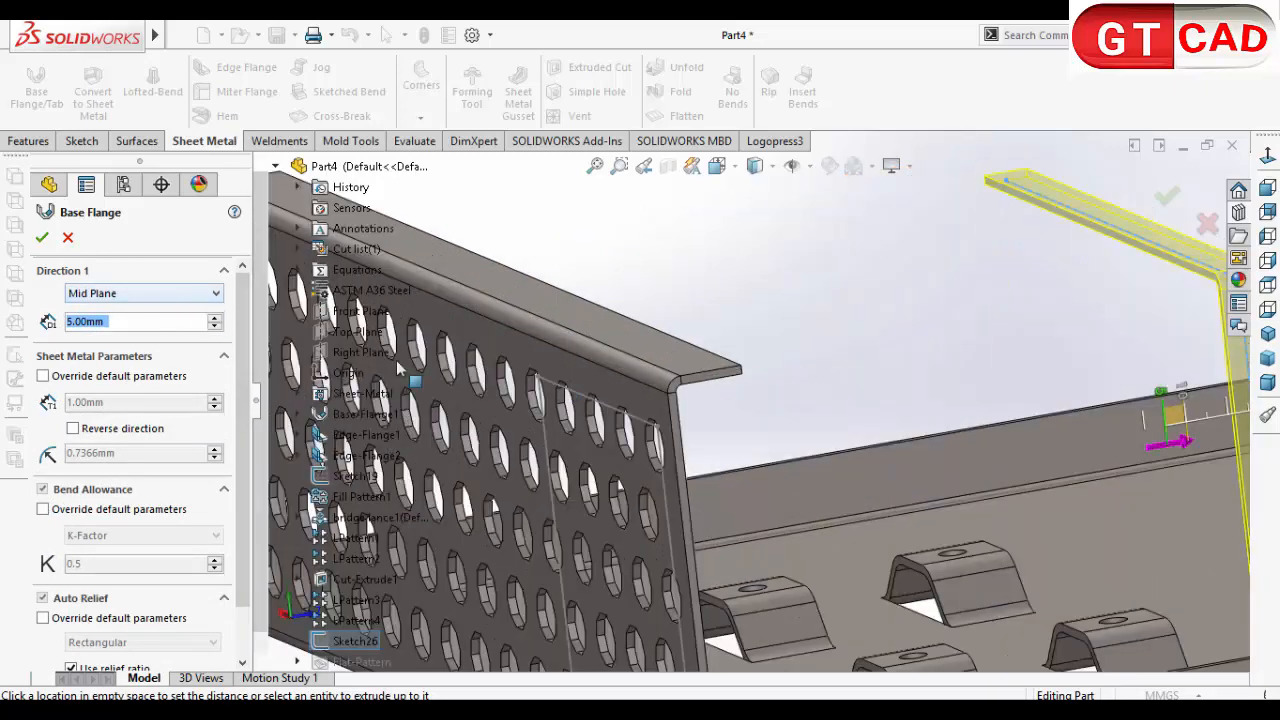
# Step: Create the base flange with an Offset From Surface end condition, 5 mm from the perforated side wall's outer face
pyautogui.click(88, 293)
pyautogui.click(110, 343)
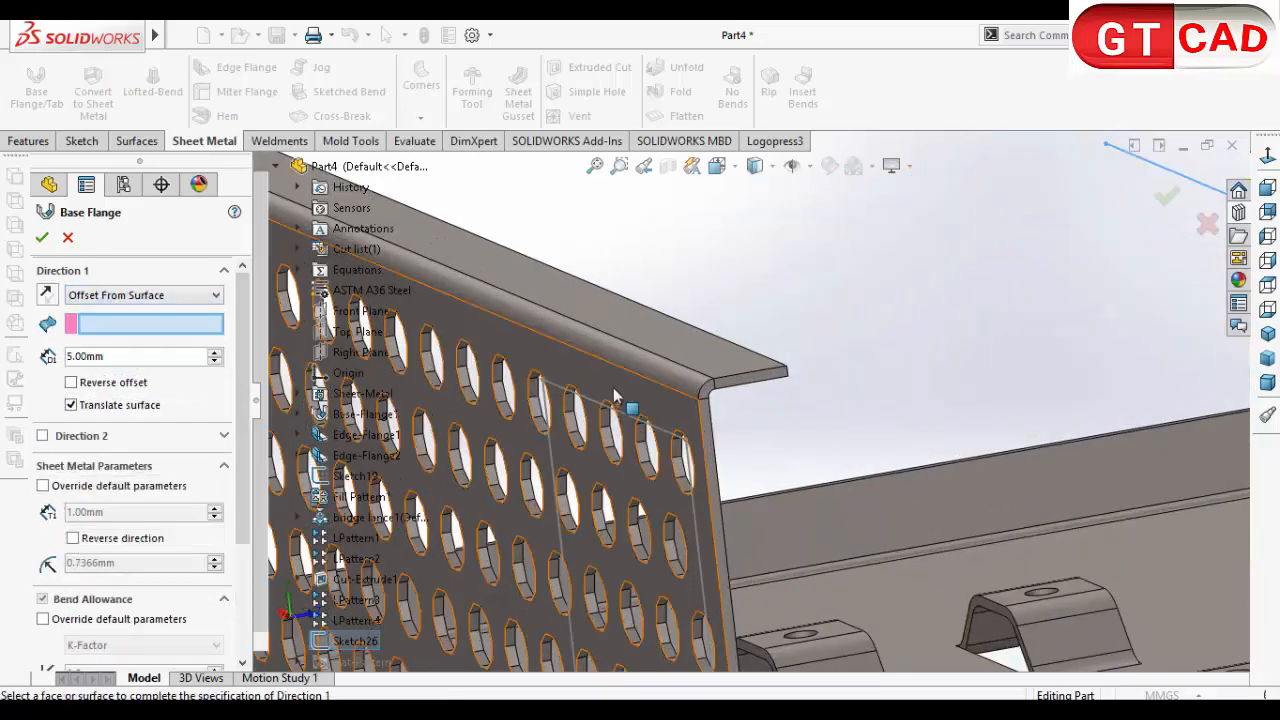
pyautogui.click(639, 453)
pyautogui.scroll(4, 646, 470)
pyautogui.moveTo(971, 515); pyautogui.dragTo(955, 376, button='middle')
pyautogui.click(935, 352)
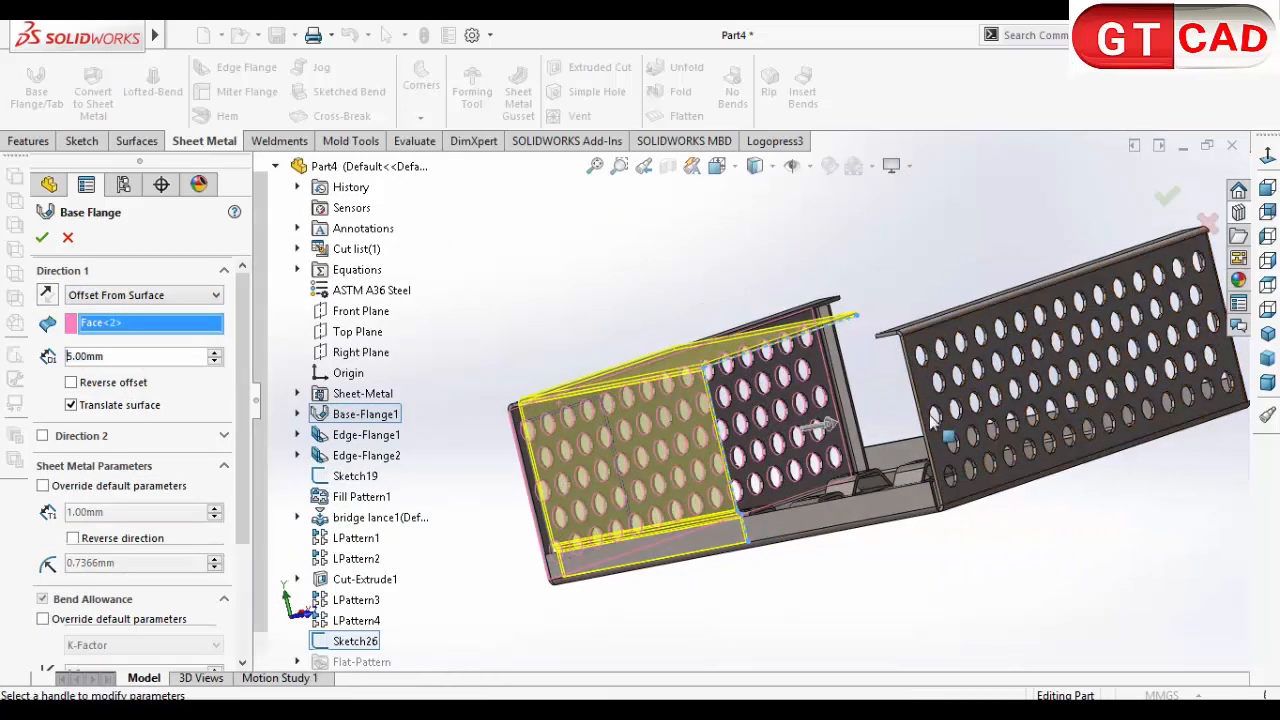
pyautogui.moveTo(691, 567); pyautogui.dragTo(760, 583, button='middle')
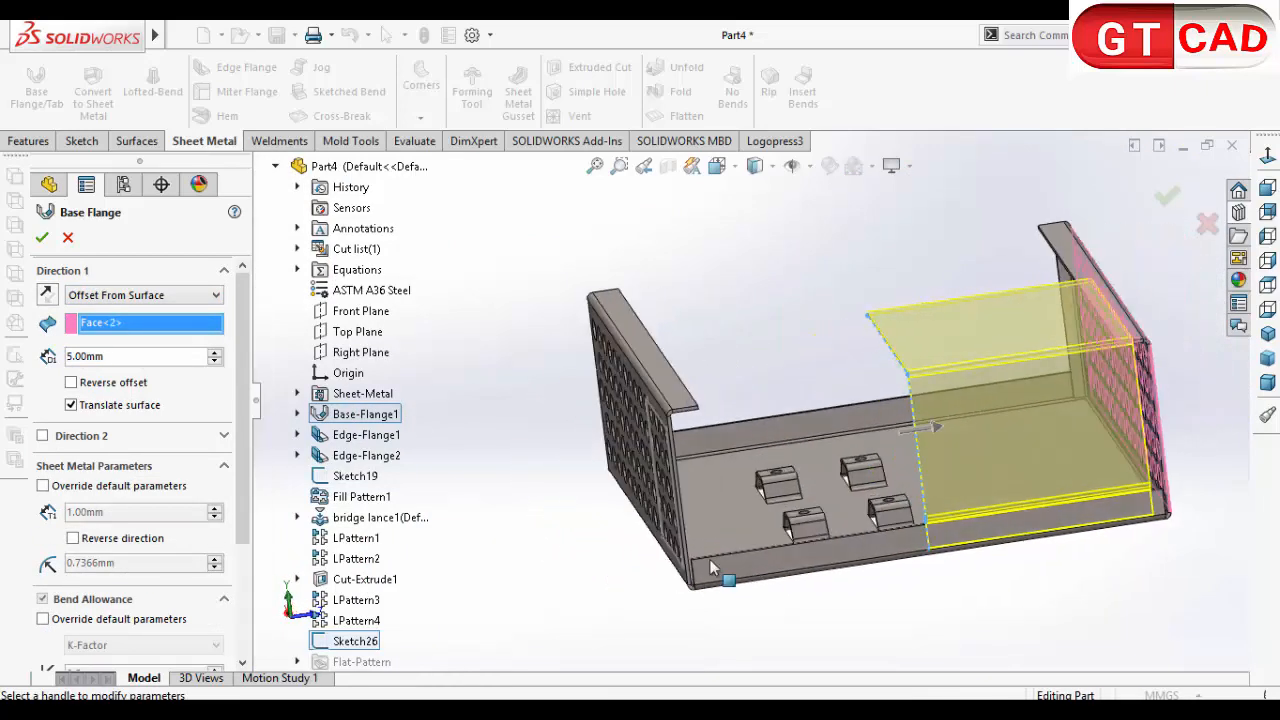
pyautogui.click(41, 238)
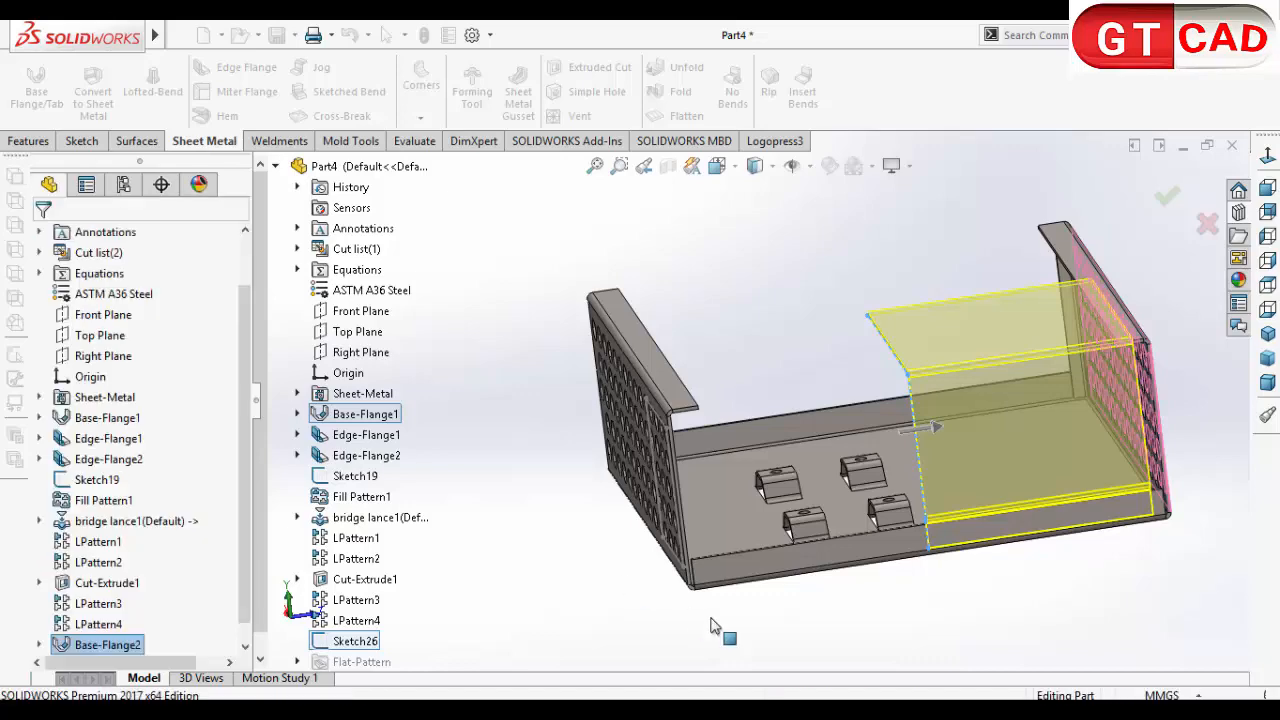
# Step: Edit the new base flange so Direction 1 extends Up To Surface at the perforated side wall's outer face
pyautogui.moveTo(623, 625)
pyautogui.mouseDown(button='middle')
pyautogui.moveTo(666, 614)
pyautogui.moveTo(612, 608)
pyautogui.mouseUp(button='middle')
pyautogui.rightClick(118, 646)
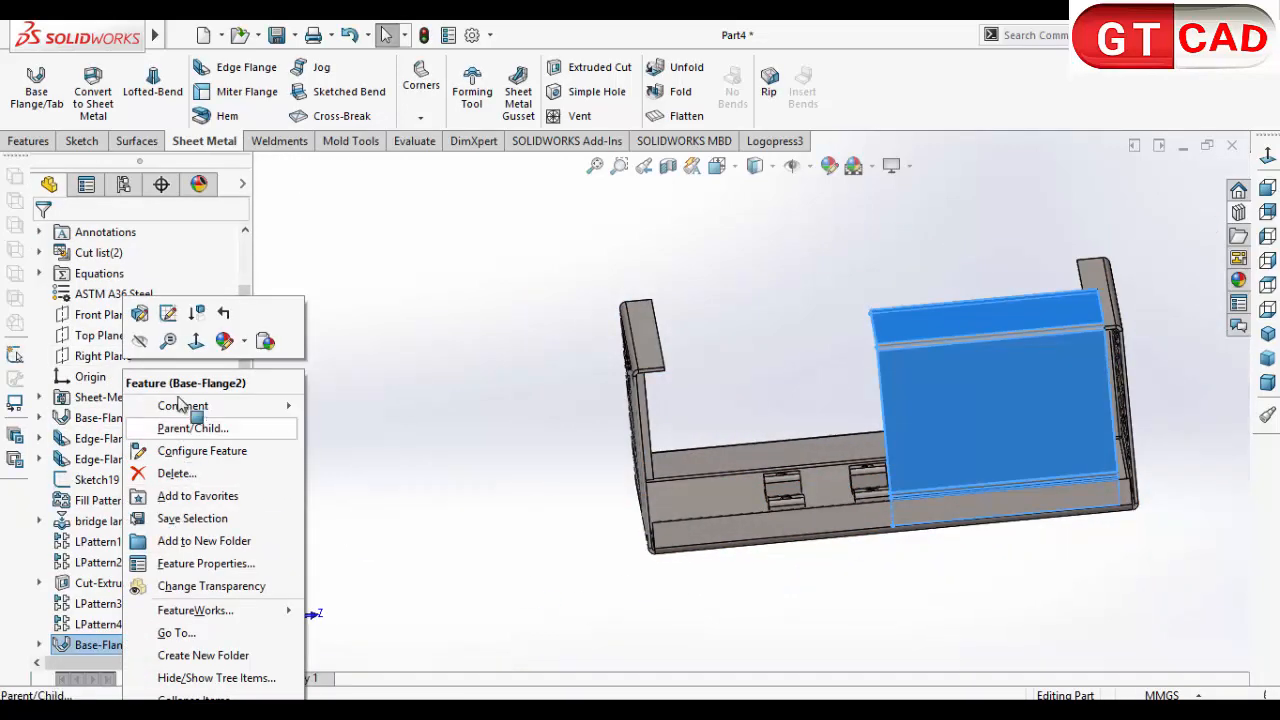
pyautogui.click(139, 316)
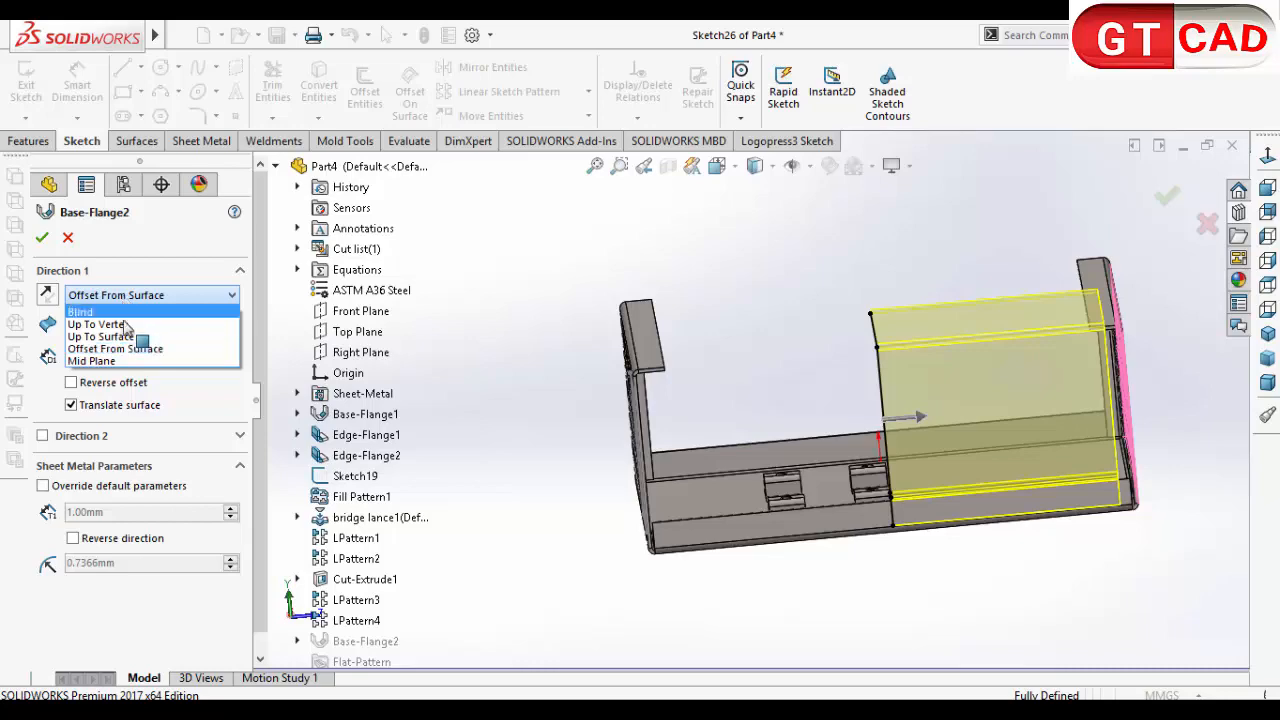
pyautogui.click(100, 336)
pyautogui.moveTo(578, 463); pyautogui.dragTo(697, 378, button='middle')
pyautogui.click(685, 371)
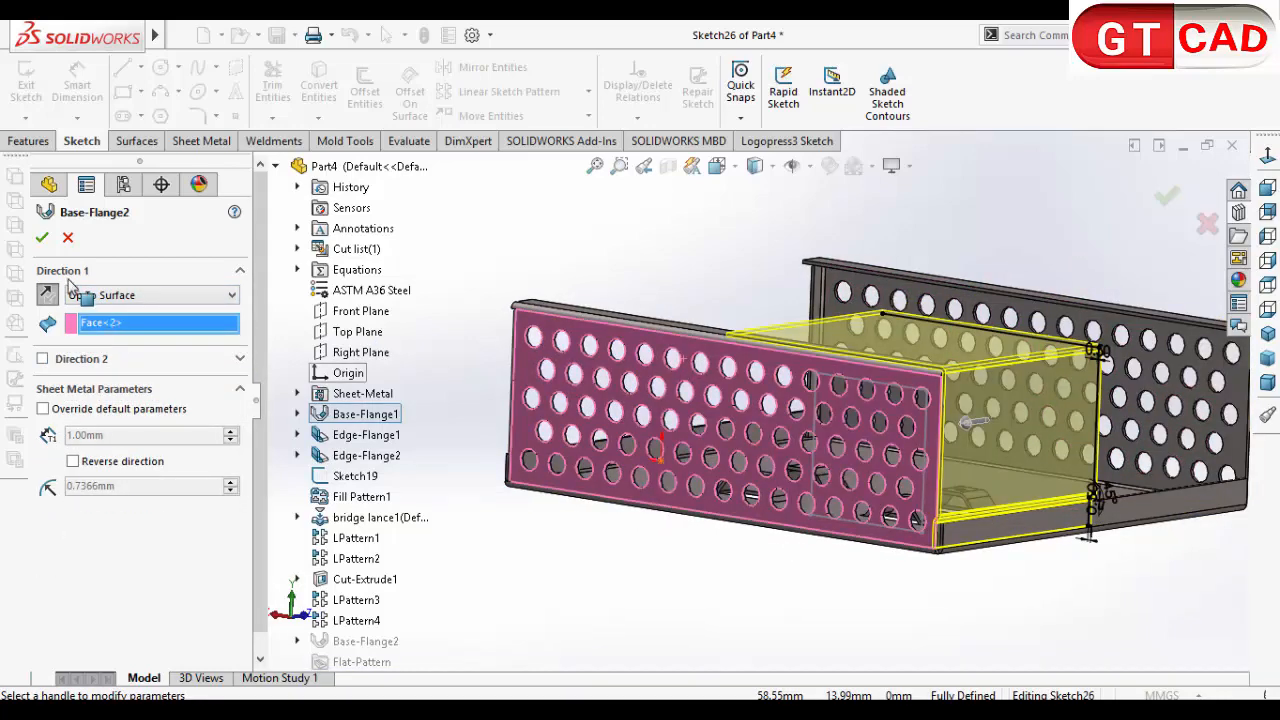
# Step: Enable Direction 2 of the new base flange and extend it Up To Surface at the opposite perforated wall's outer face
pyautogui.click(240, 358)
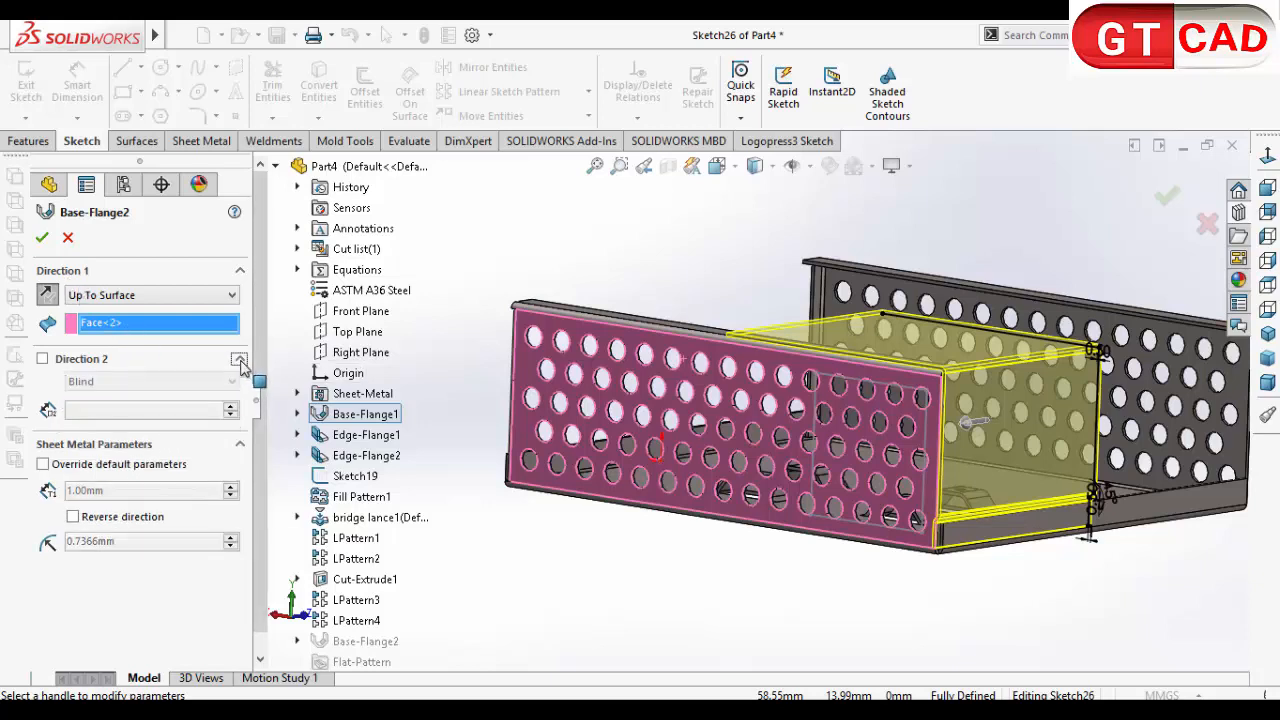
pyautogui.click(80, 362)
pyautogui.click(150, 381)
pyautogui.click(110, 424)
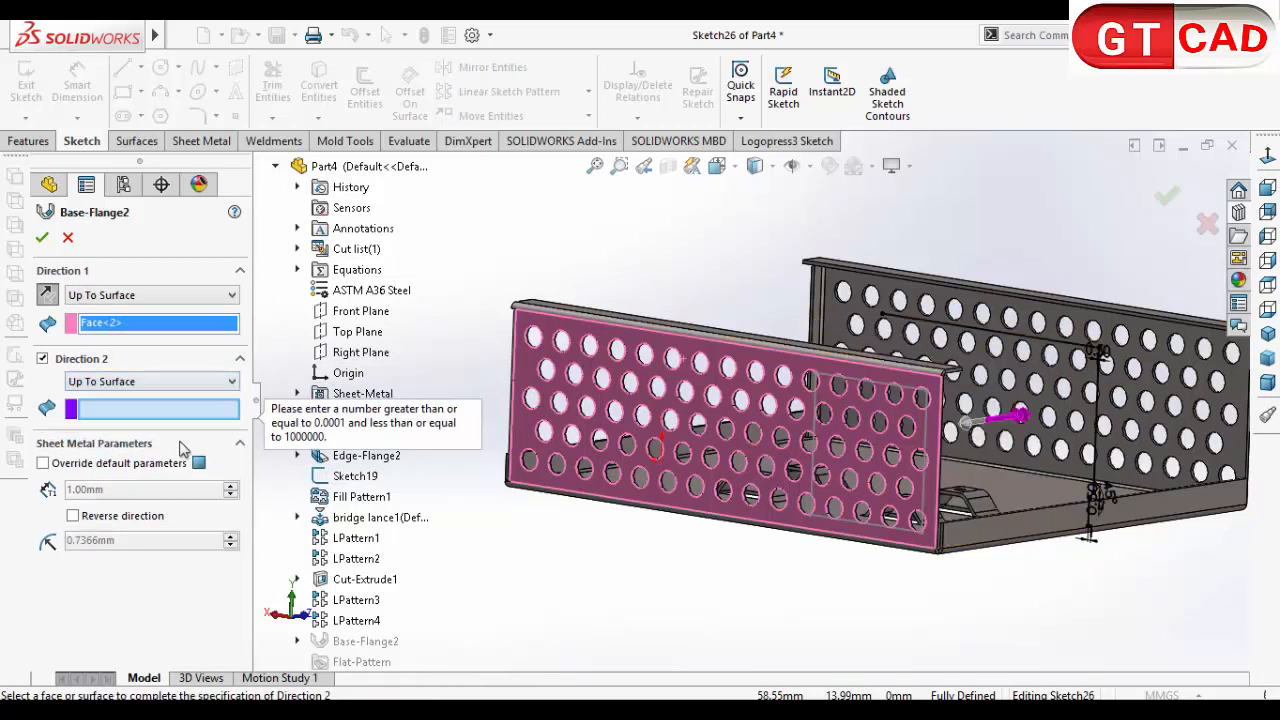
pyautogui.moveTo(600, 520); pyautogui.dragTo(902, 492, button='middle')
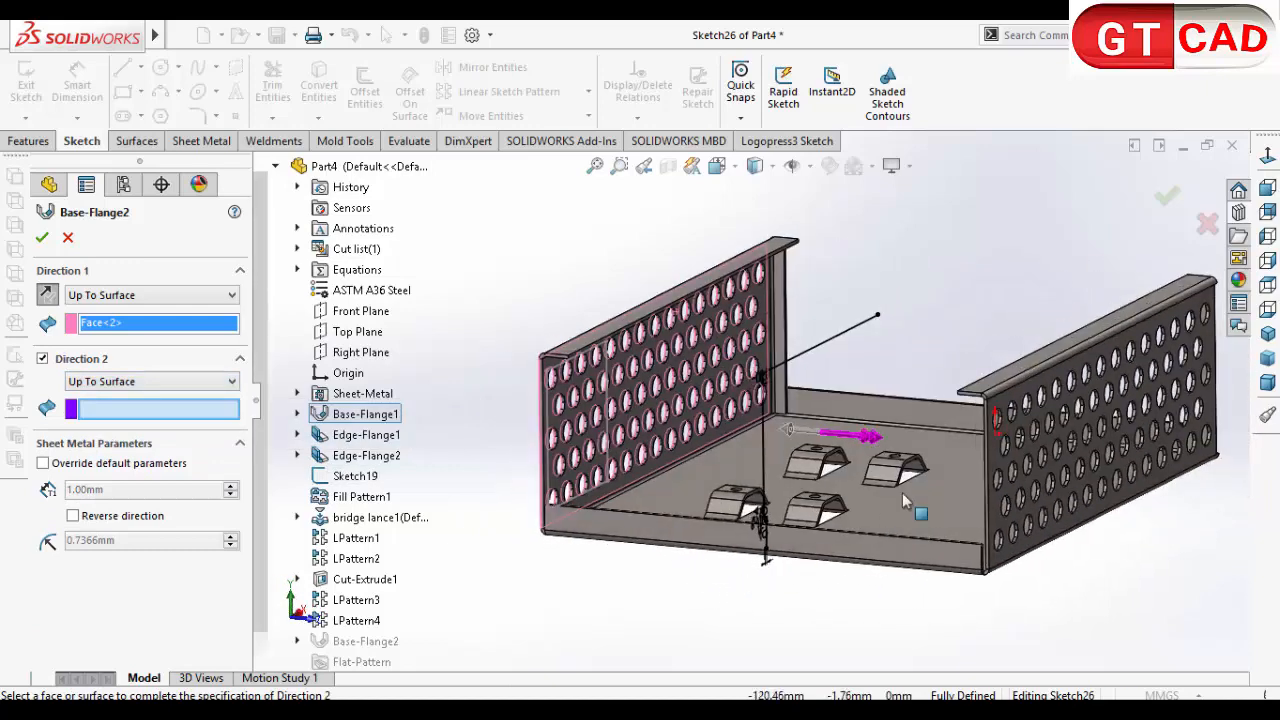
pyautogui.click(1022, 482)
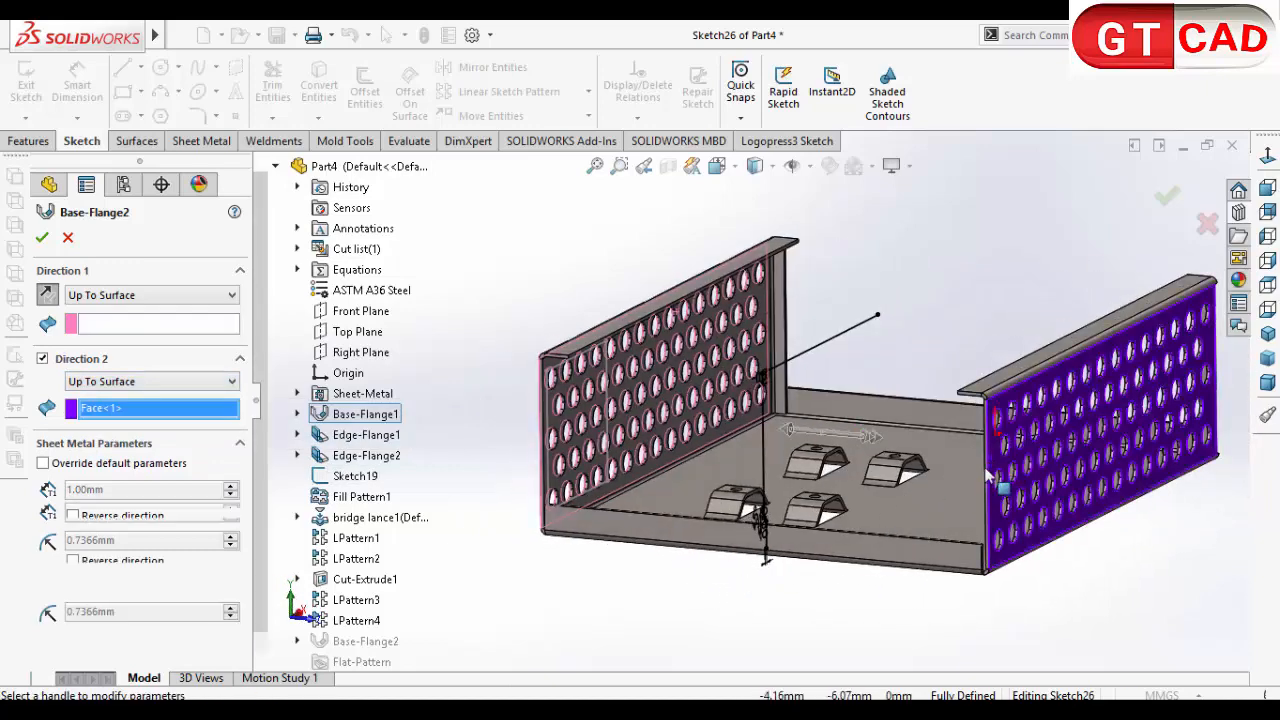
pyautogui.click(42, 238)
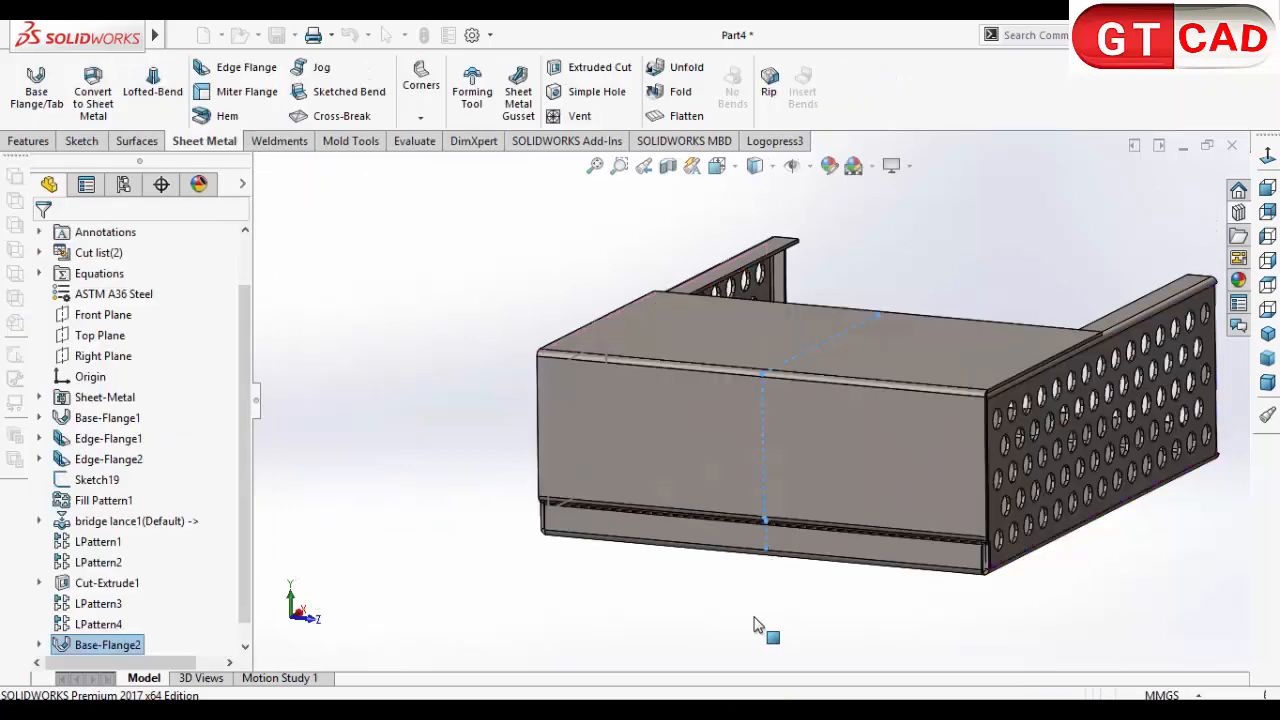
# Step: Examine how the new cover panel fits against the perforated side walls and the enclosure's lower front corner
pyautogui.moveTo(670, 610); pyautogui.dragTo(765, 624, button='middle')
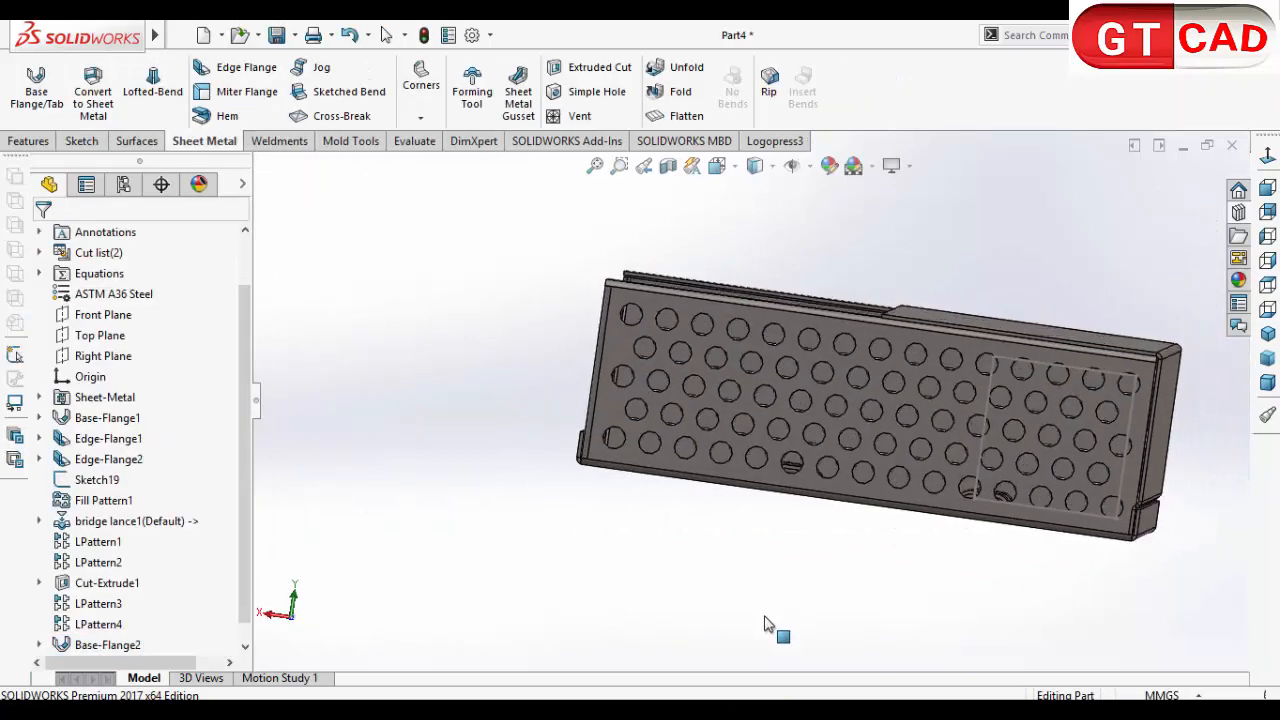
pyautogui.scroll(-8, 1110, 500)
pyautogui.scroll(6, 1006, 517)
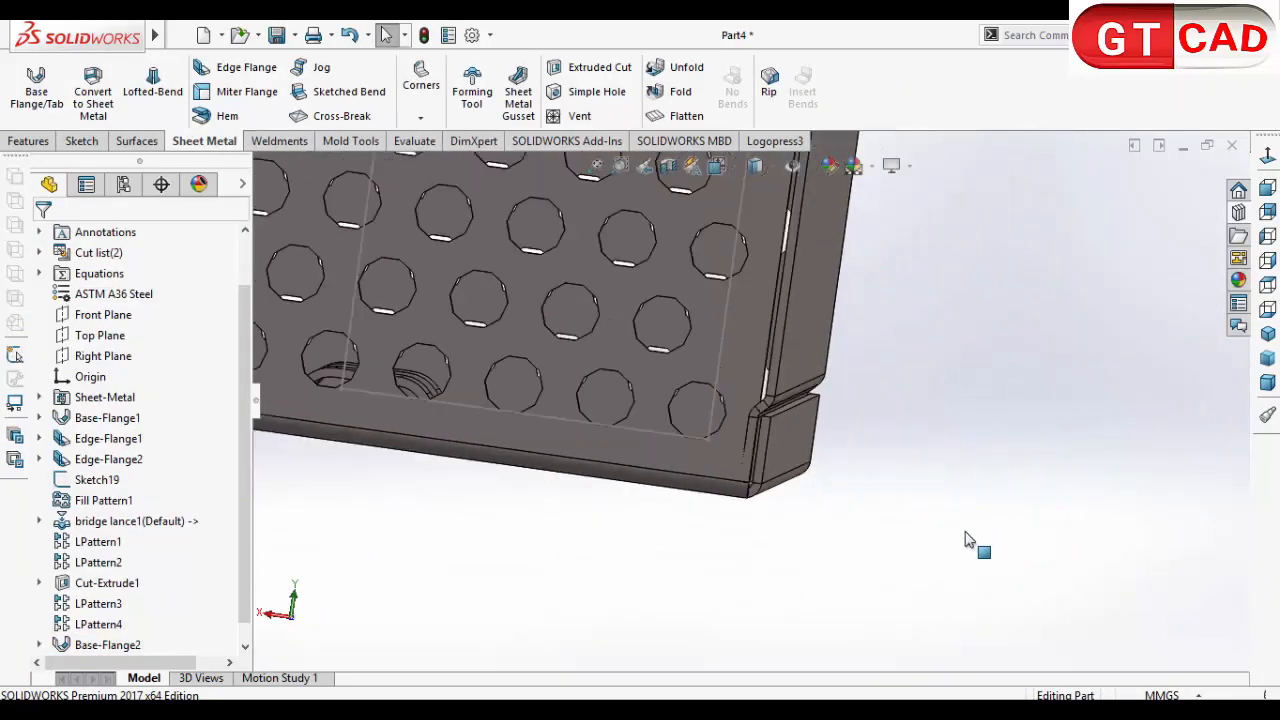
pyautogui.moveTo(900, 531); pyautogui.dragTo(914, 600, button='middle')
pyautogui.scroll(5, 914, 600)
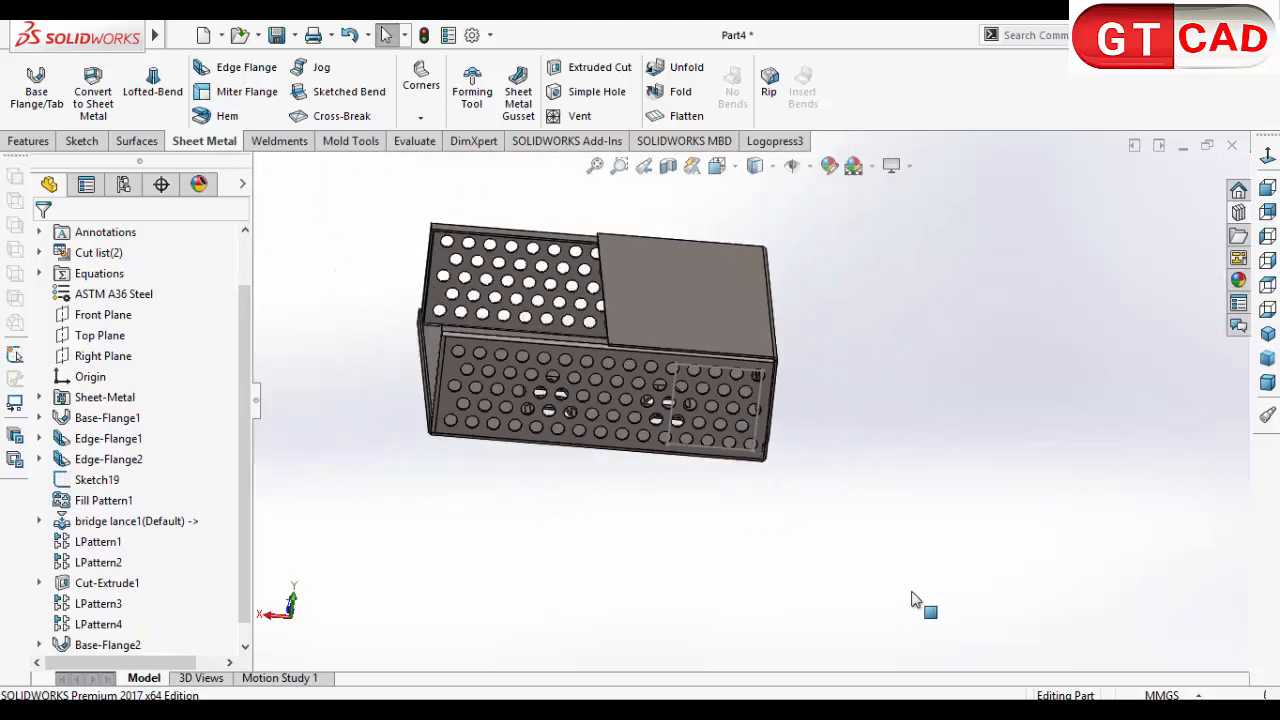
pyautogui.scroll(-4, 697, 418)
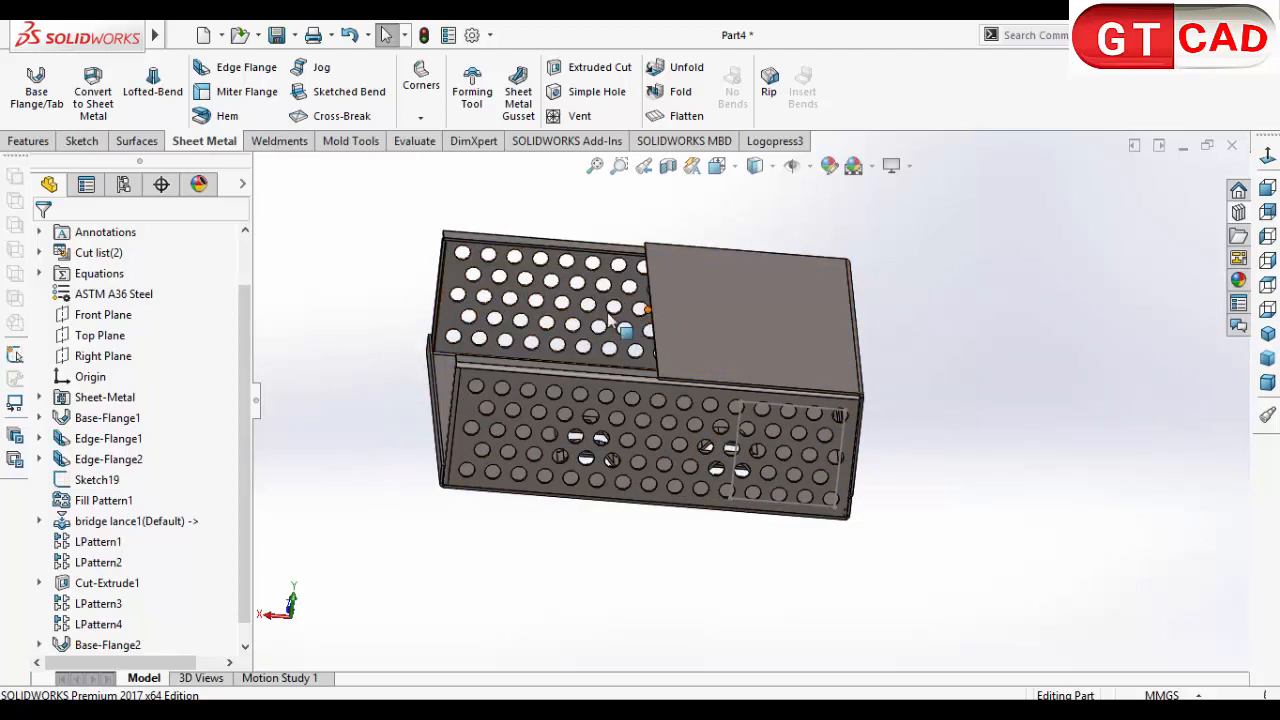
pyautogui.moveTo(686, 514); pyautogui.dragTo(628, 463, button='middle')
pyautogui.scroll(-8, 640, 468)
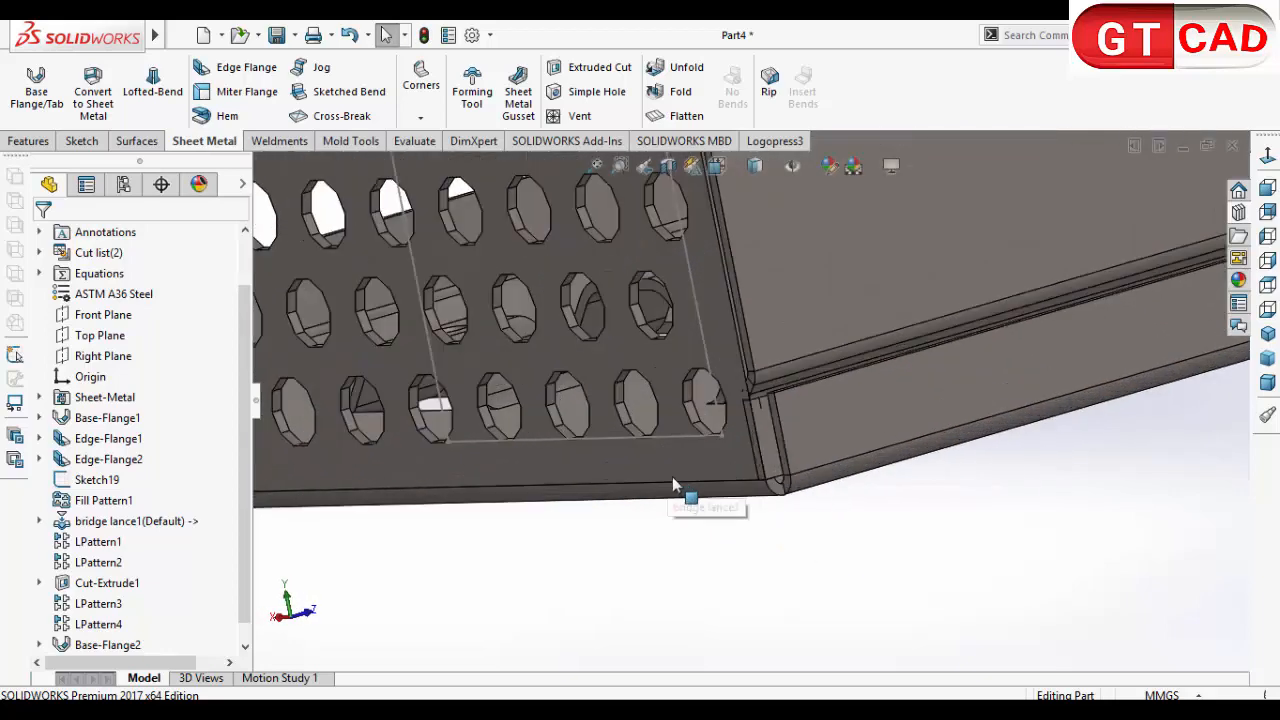
pyautogui.middleClick(733, 490)
pyautogui.moveTo(733, 490); pyautogui.dragTo(705, 632, button='middle')
pyautogui.scroll(6, 880, 548)
# Step: Mirror the cover panel body about its open end face with Merge solids turned off
pyautogui.click(28, 141)
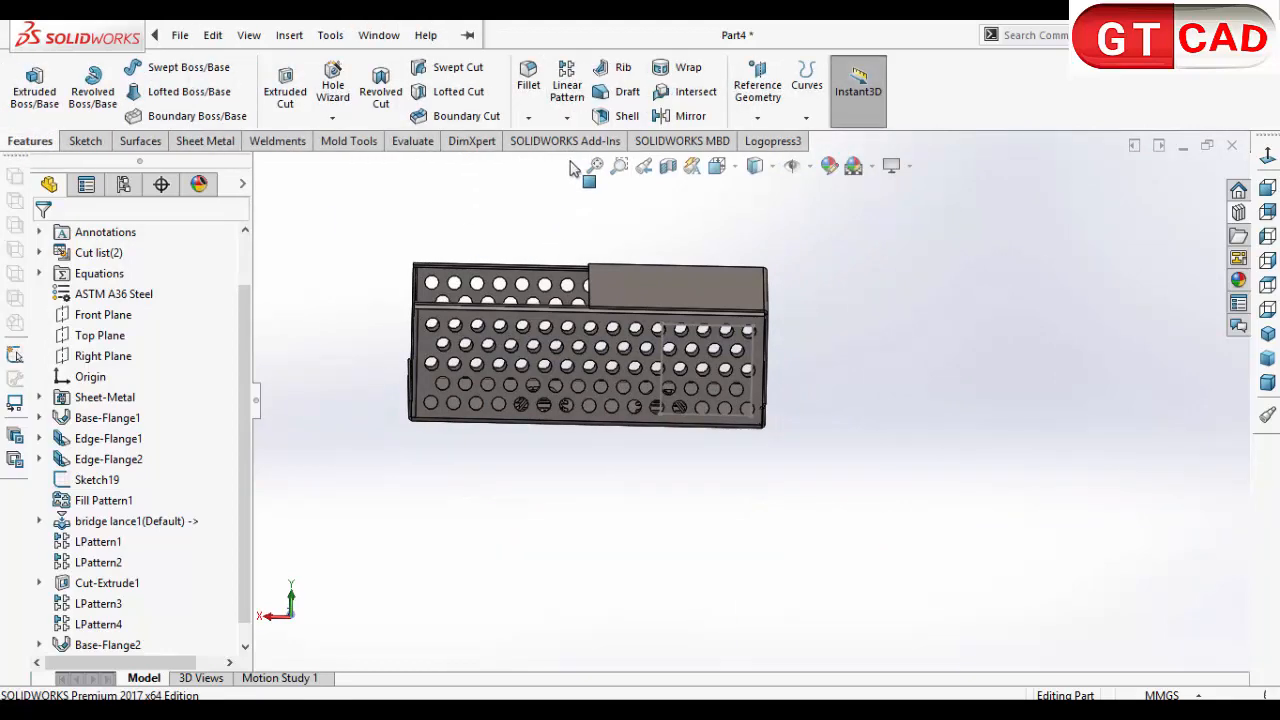
pyautogui.click(689, 116)
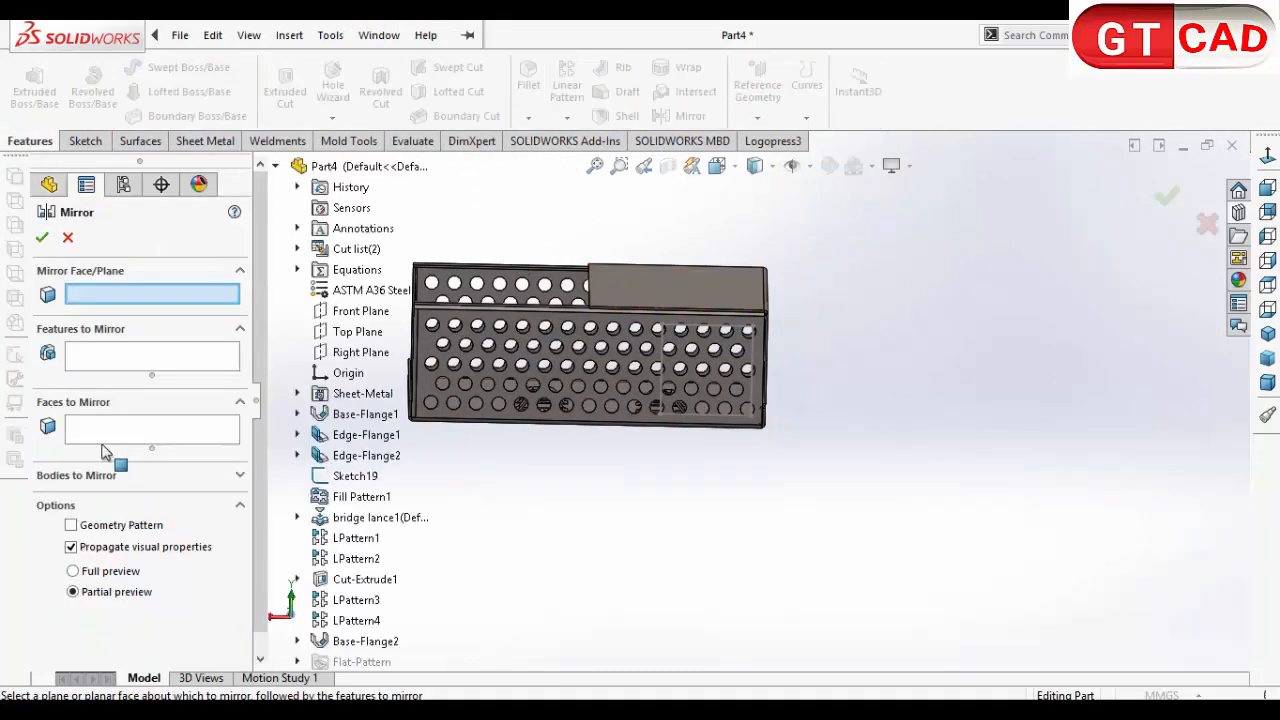
pyautogui.moveTo(518, 346); pyautogui.dragTo(600, 298, button='middle')
pyautogui.scroll(-7, 590, 306)
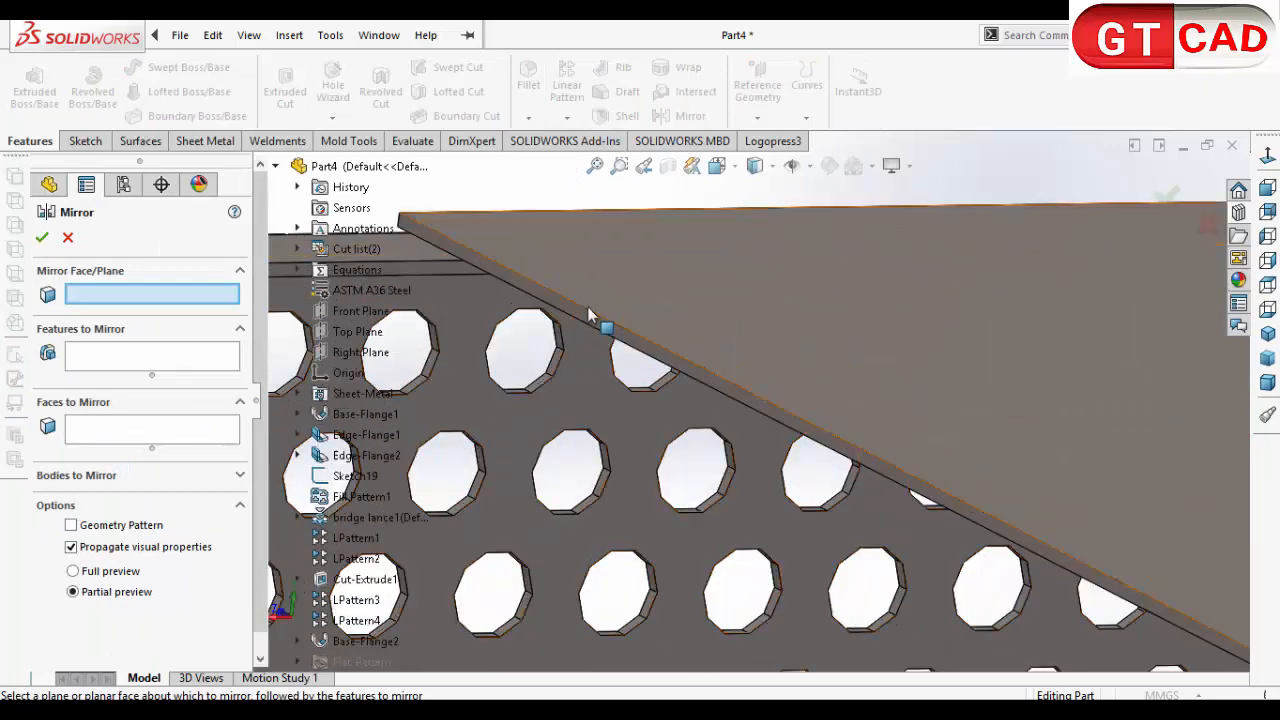
pyautogui.scroll(-3, 585, 325)
pyautogui.click(577, 328)
pyautogui.scroll(8, 576, 326)
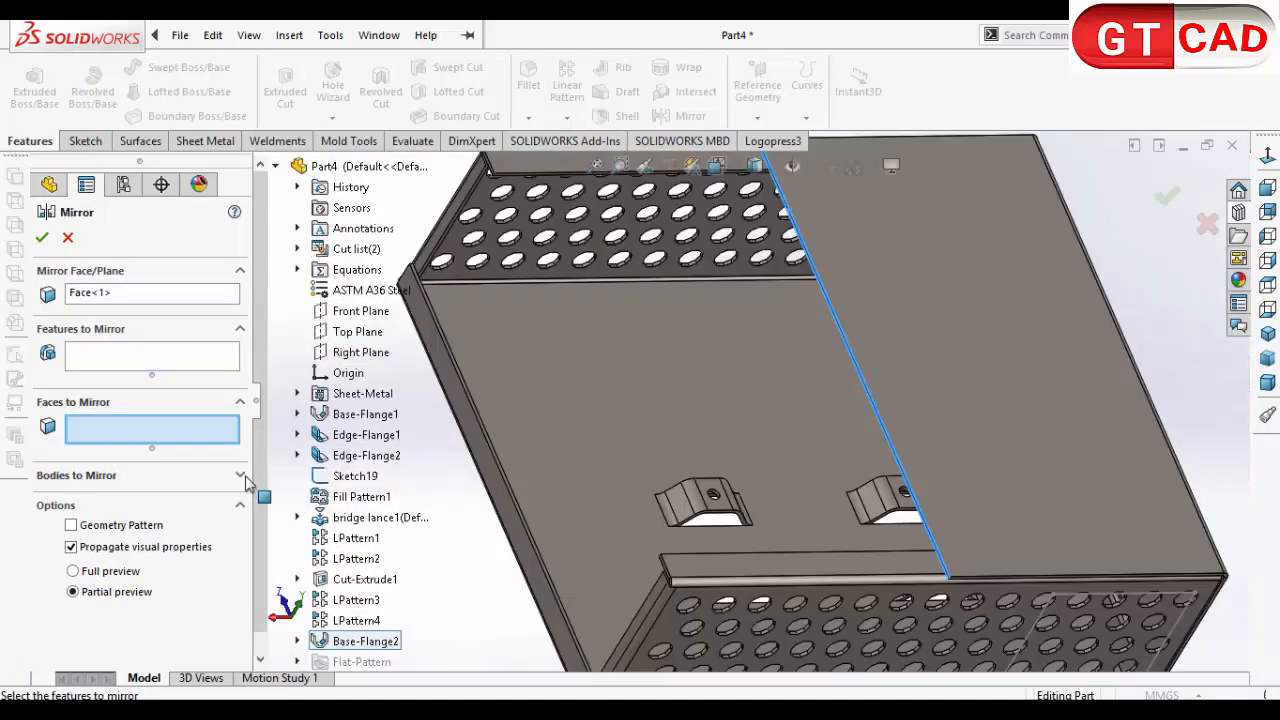
pyautogui.click(240, 476)
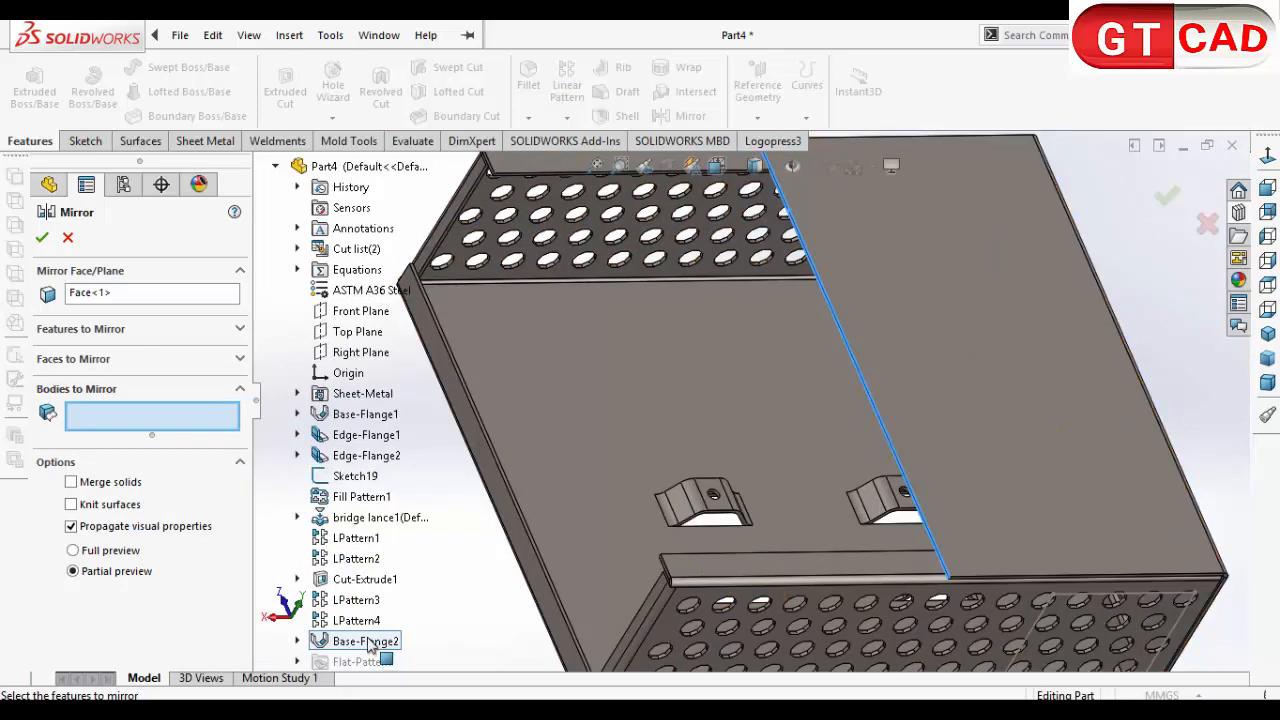
pyautogui.scroll(5, 565, 580)
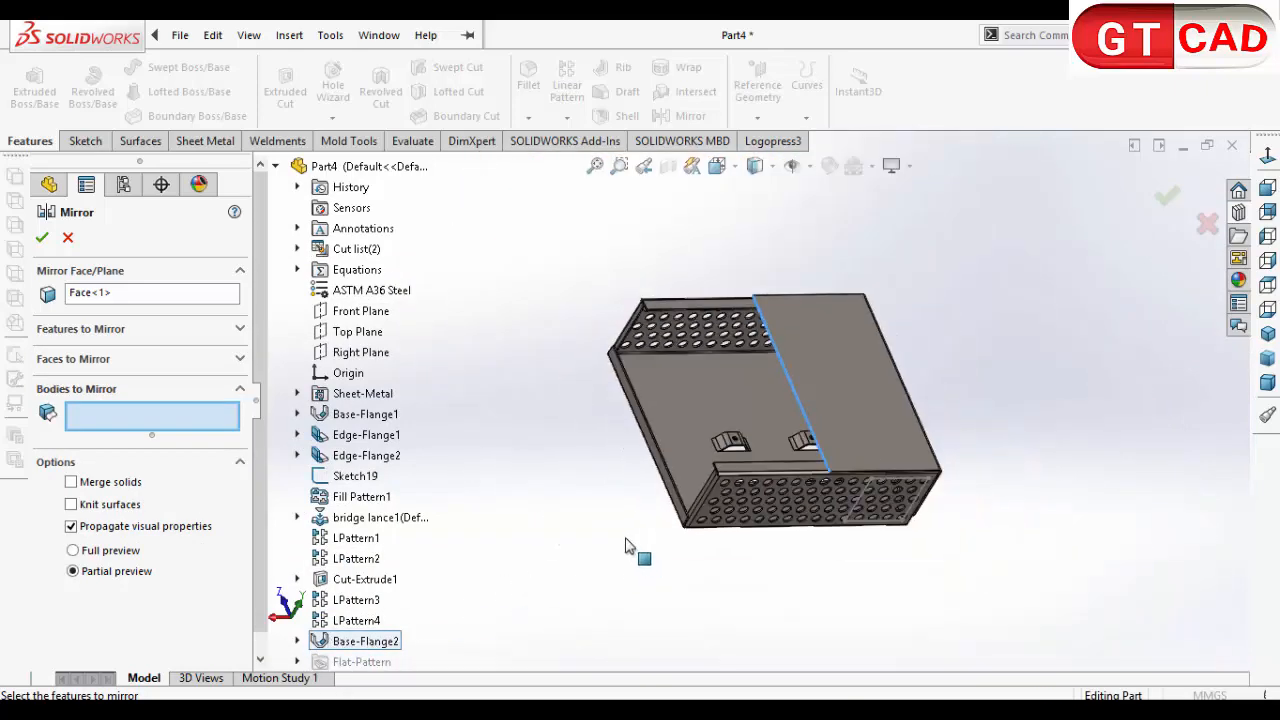
pyautogui.click(876, 390)
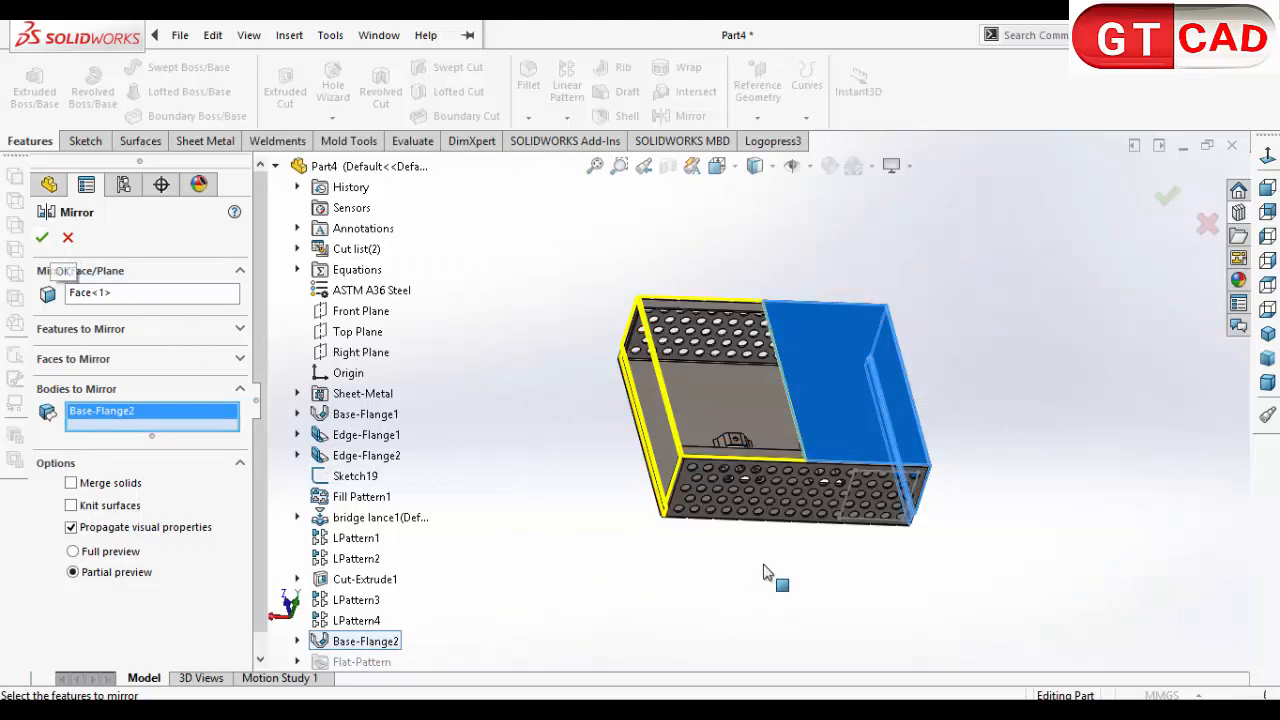
pyautogui.press('Return')
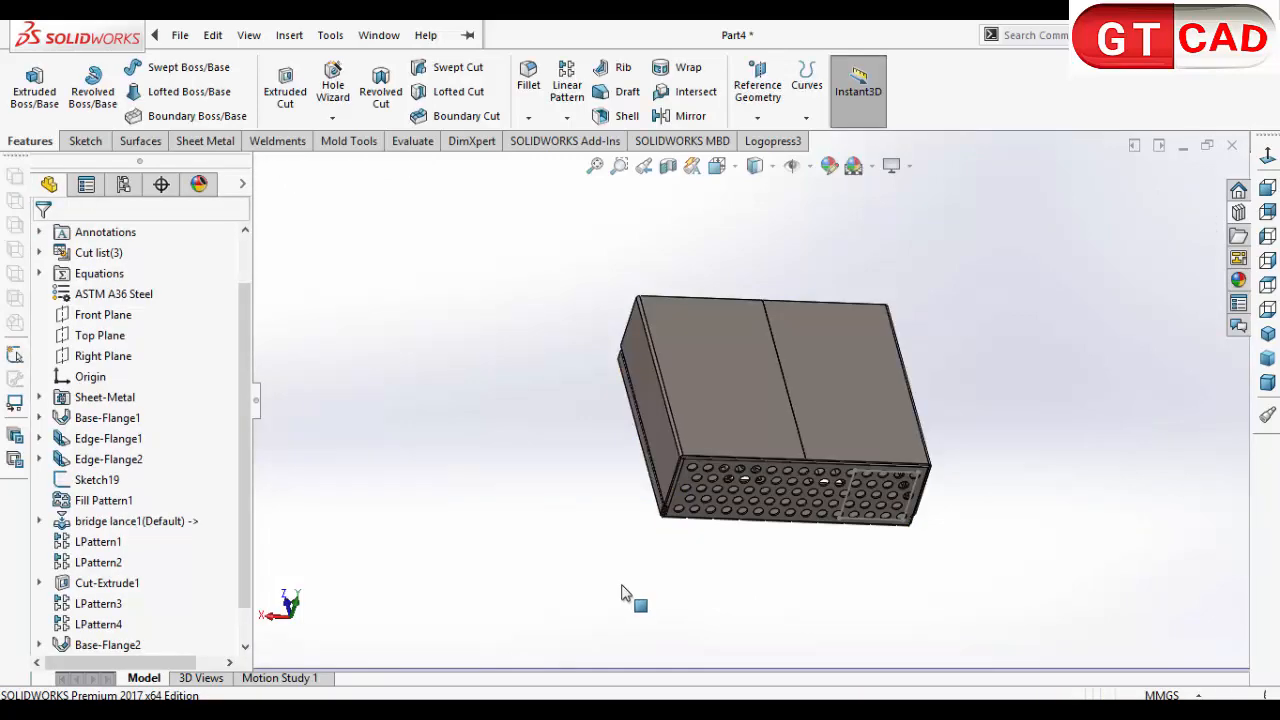
# Step: Edit the cover's mirror feature to enable Merge solids so both cover halves join into one body
pyautogui.moveTo(704, 581); pyautogui.dragTo(728, 486, button='middle')
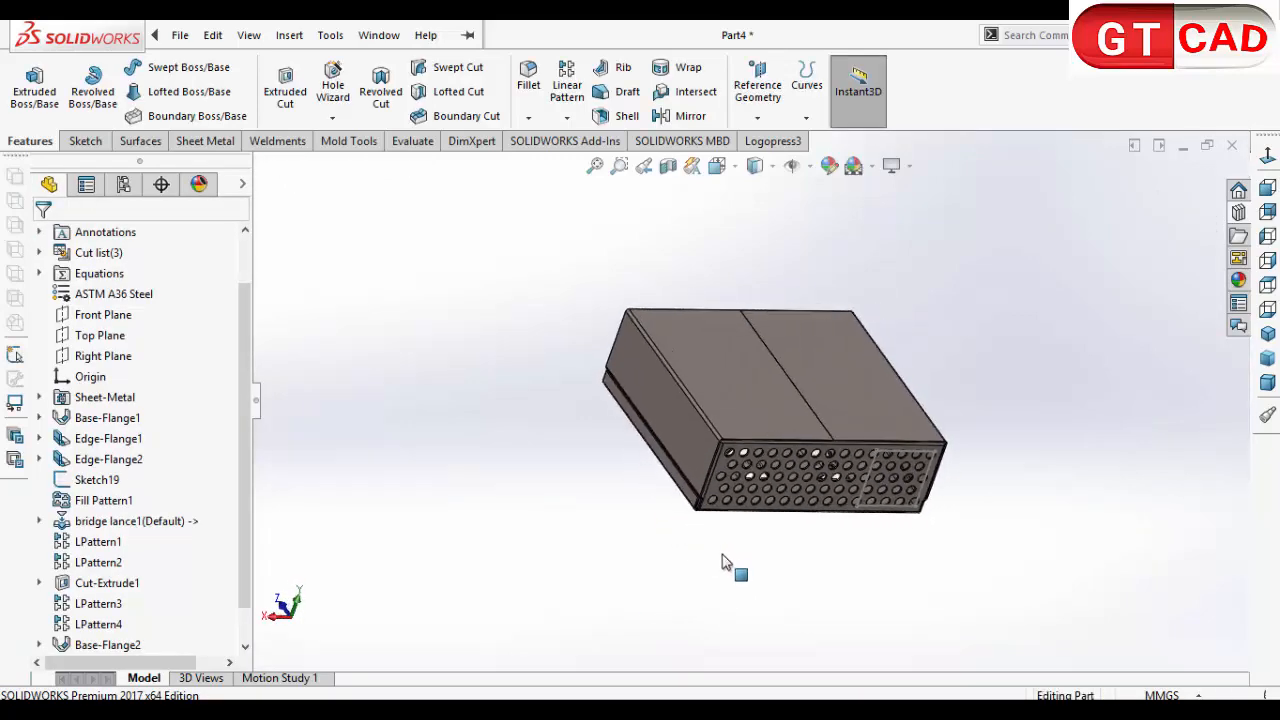
pyautogui.scroll(-3, 815, 434)
pyautogui.scroll(-2, 815, 434)
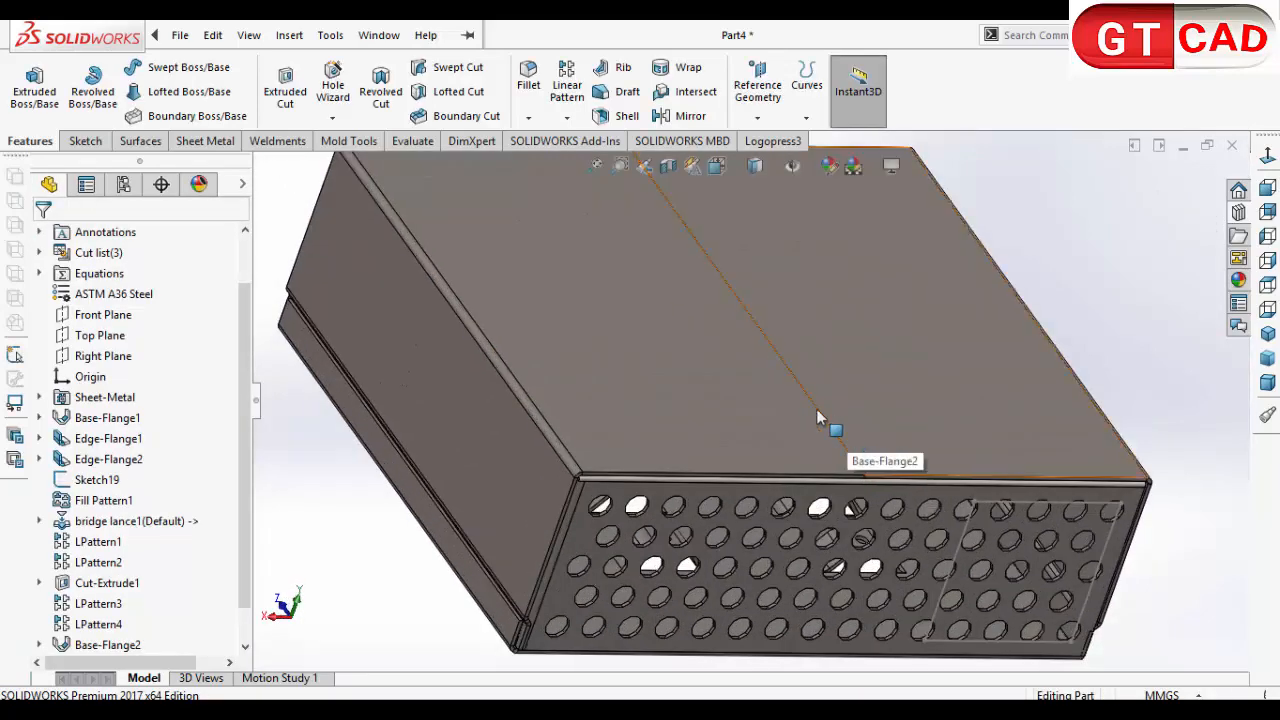
pyautogui.scroll(4, 816, 418)
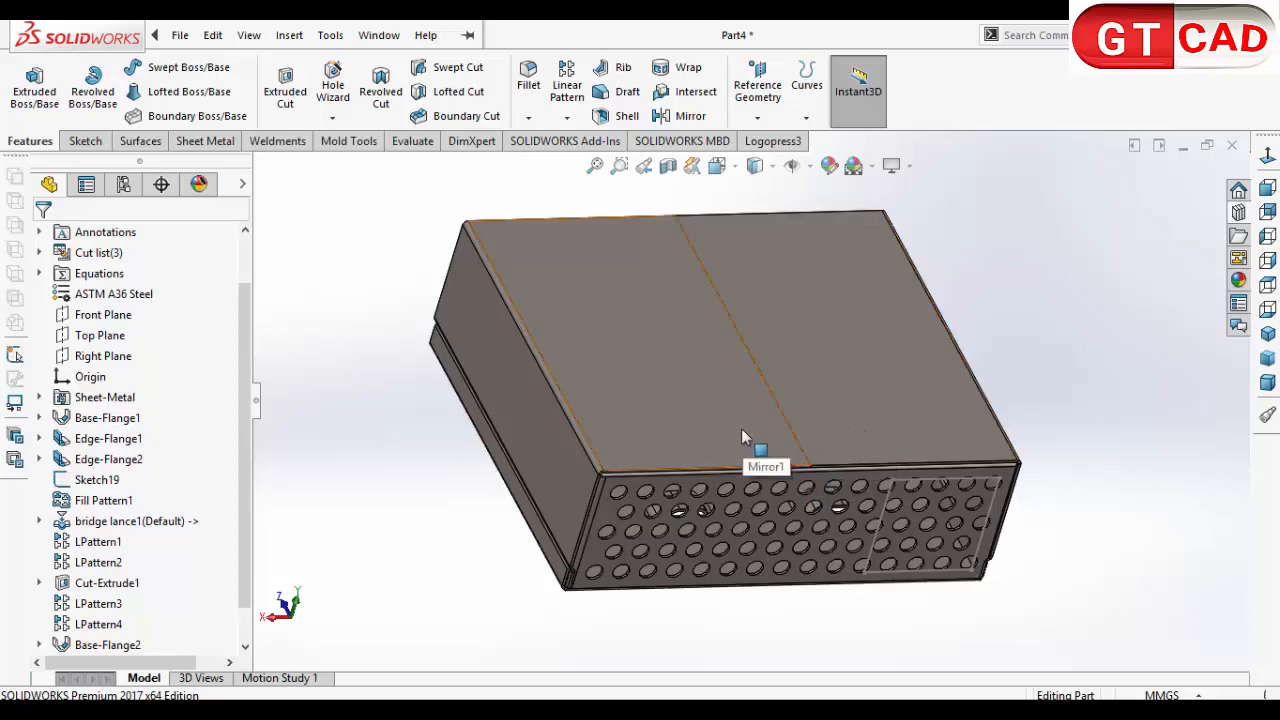
pyautogui.scroll(-1, 130, 645)
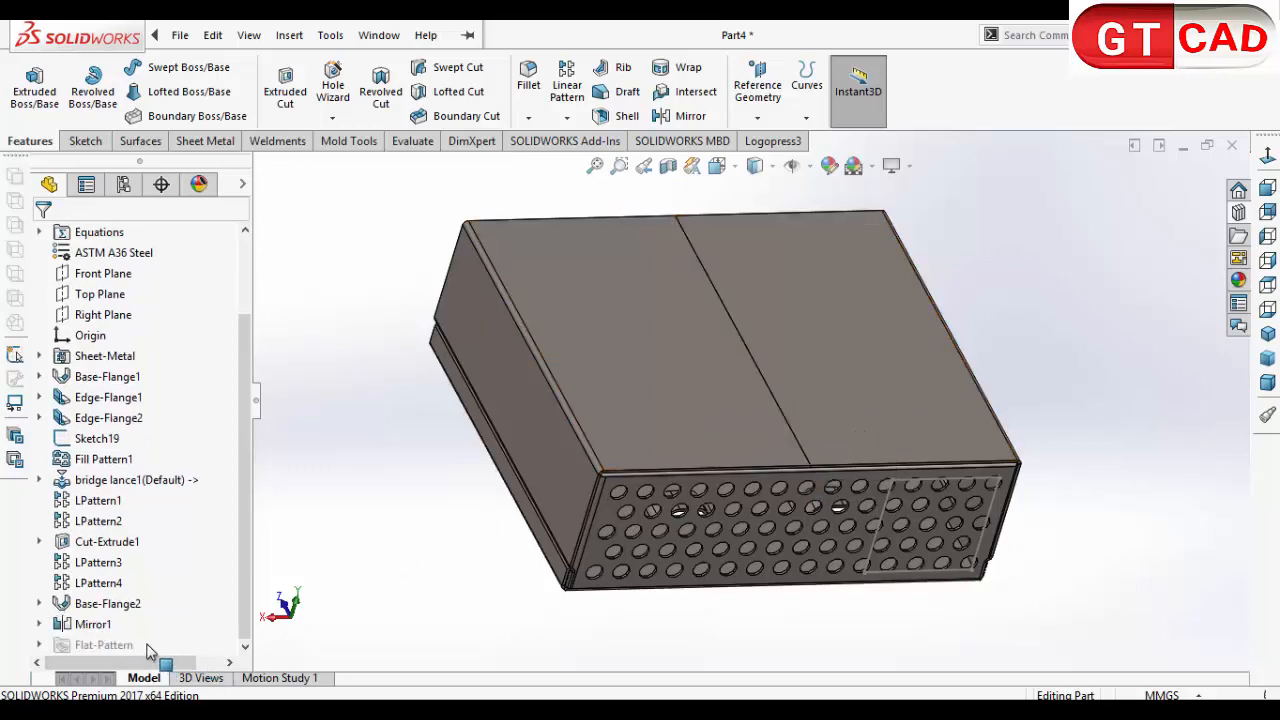
pyautogui.click(95, 628)
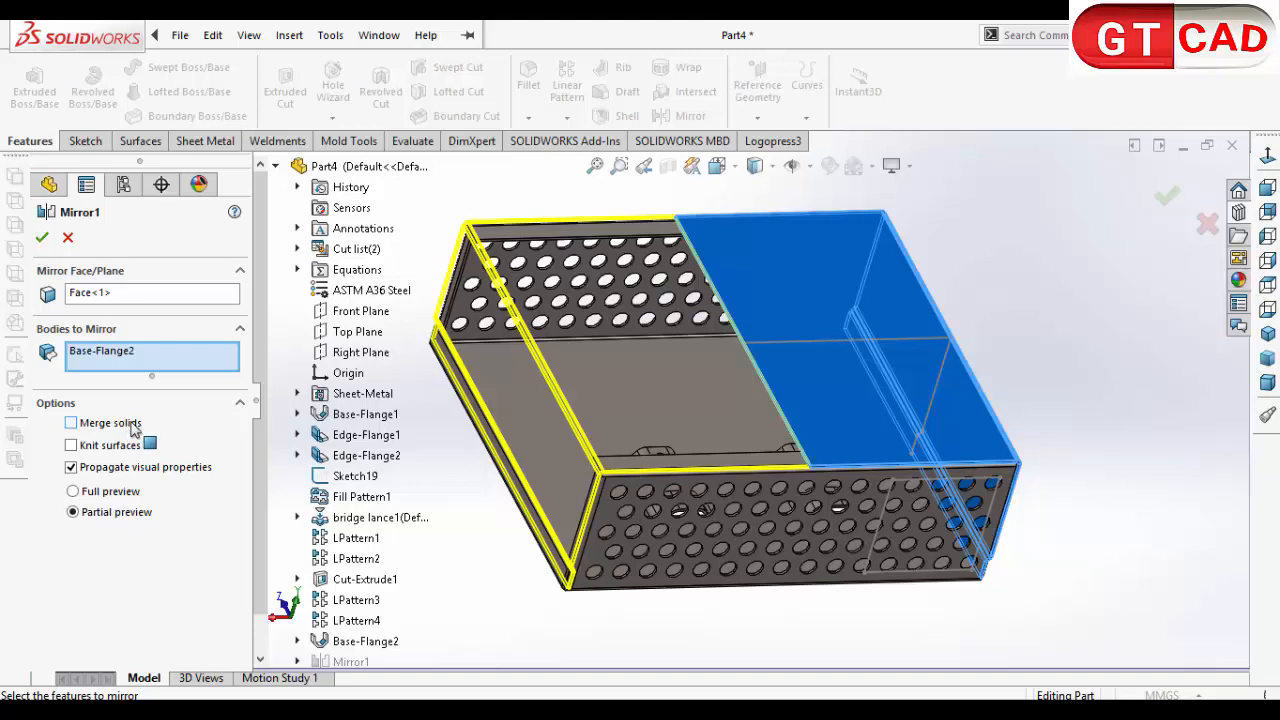
pyautogui.click(42, 238)
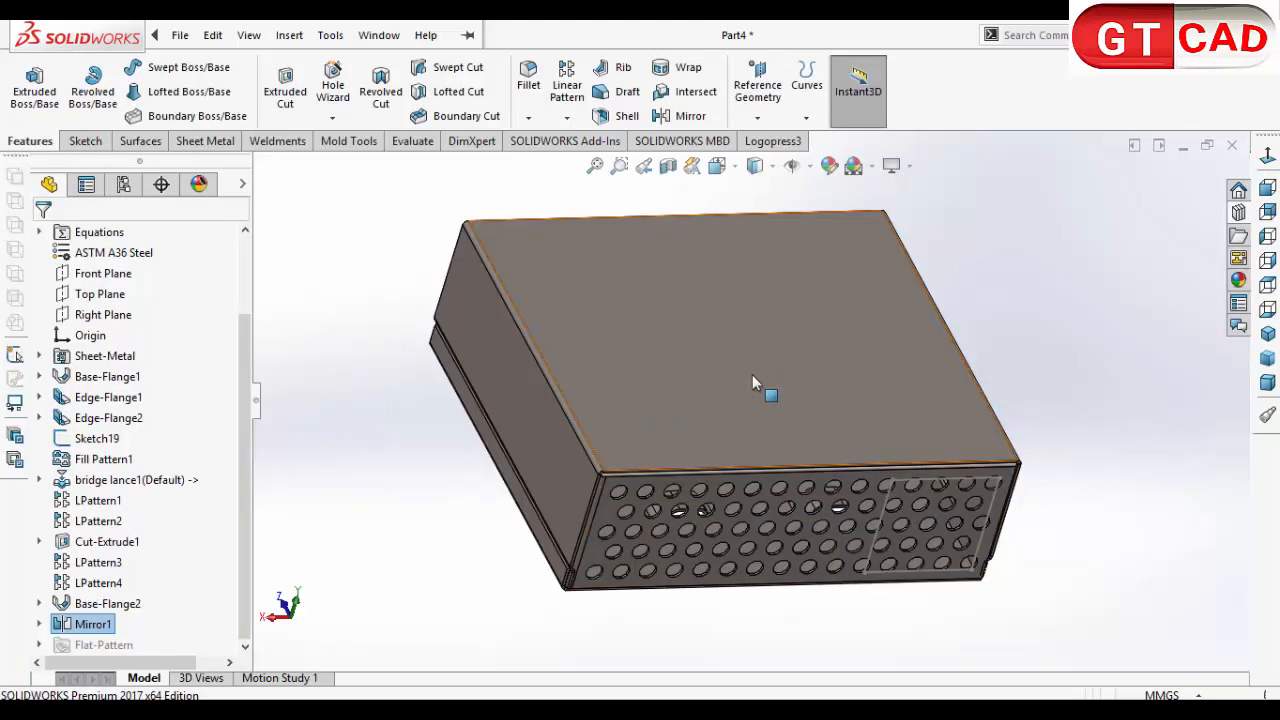
# Step: Start a sketch on the cover's top face and draw a circle about 50 mm in radius, centred on the flange sketch line's inner endpoint
pyautogui.scroll(2, 745, 475)
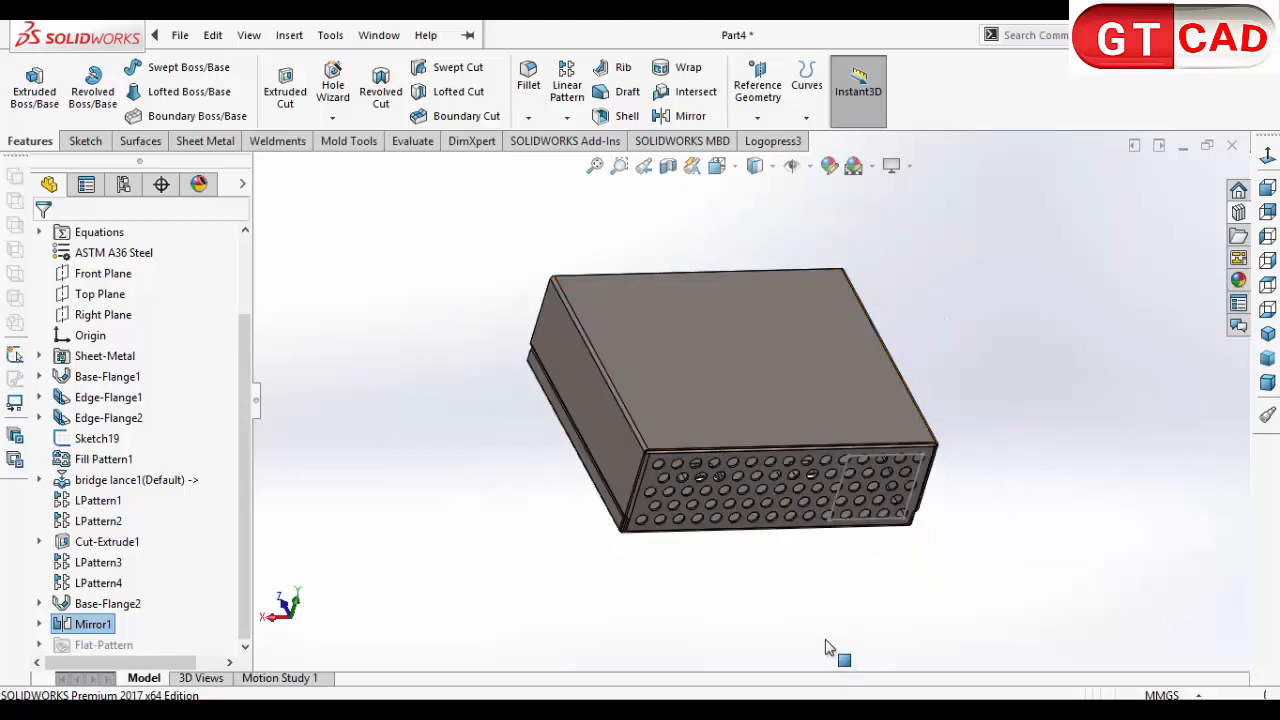
pyautogui.moveTo(812, 615); pyautogui.dragTo(712, 397, button='middle')
pyautogui.click(716, 386)
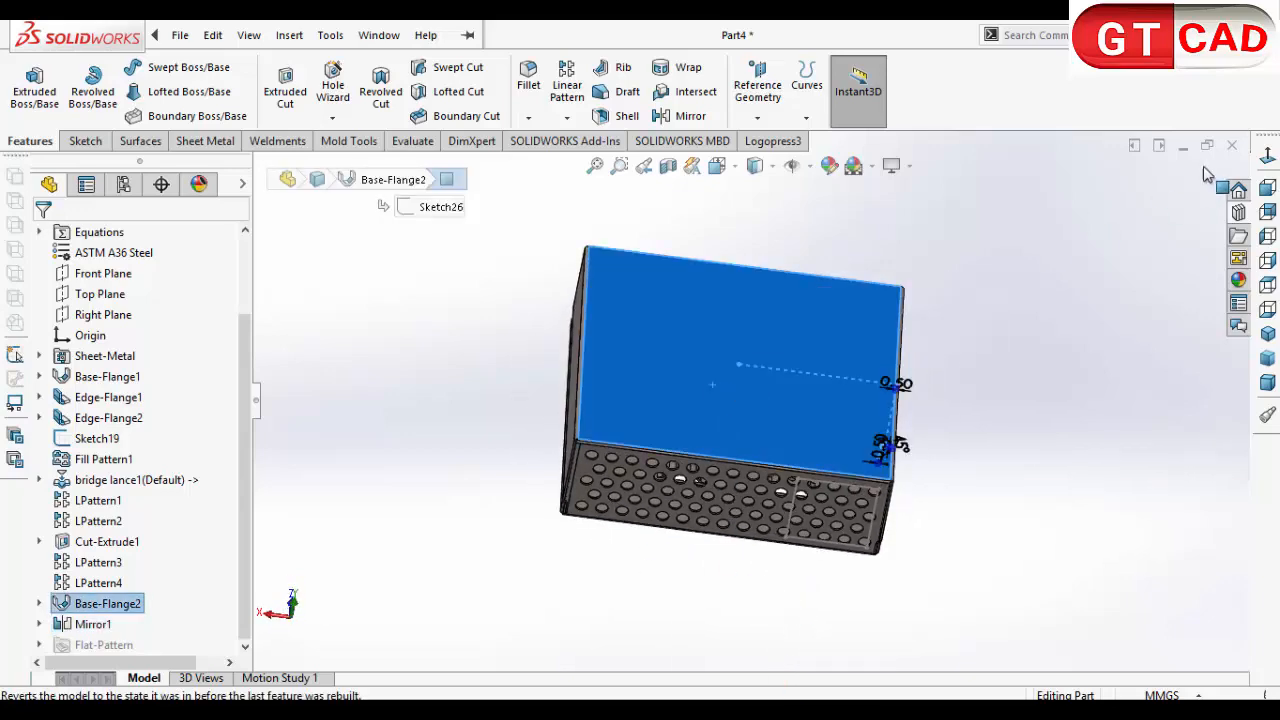
pyautogui.click(1267, 188)
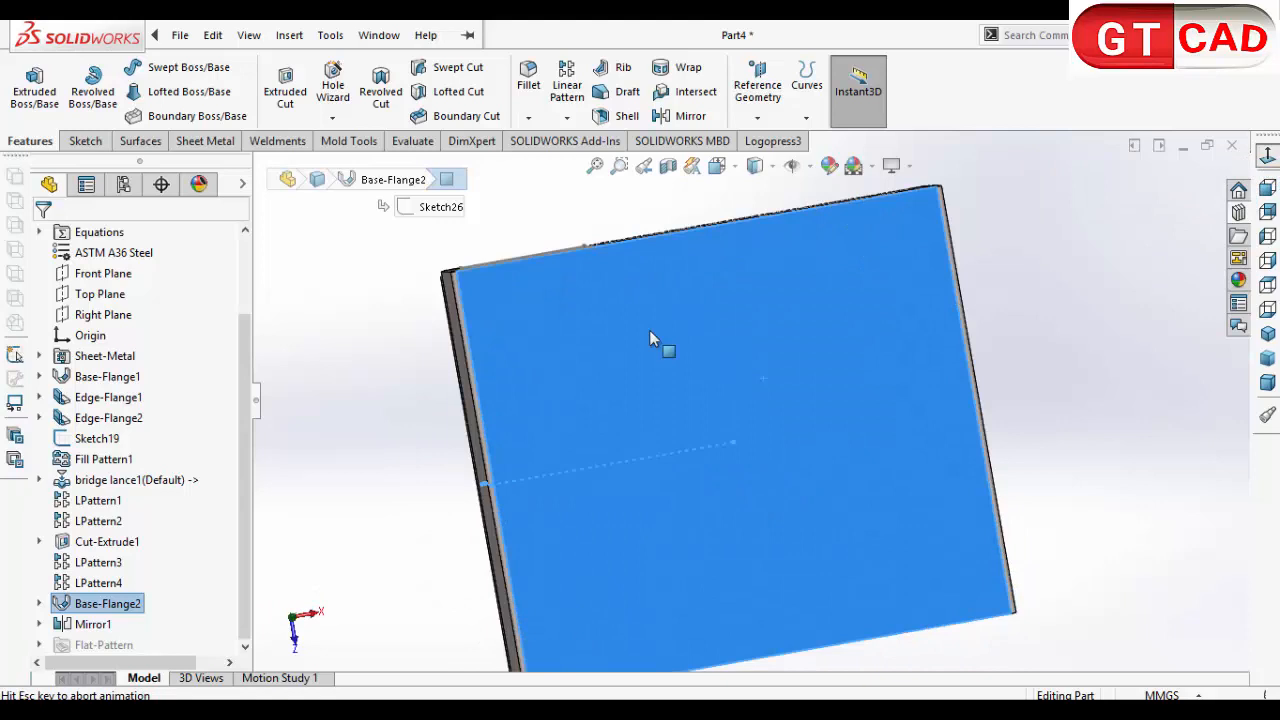
pyautogui.click(67, 145)
pyautogui.click(32, 92)
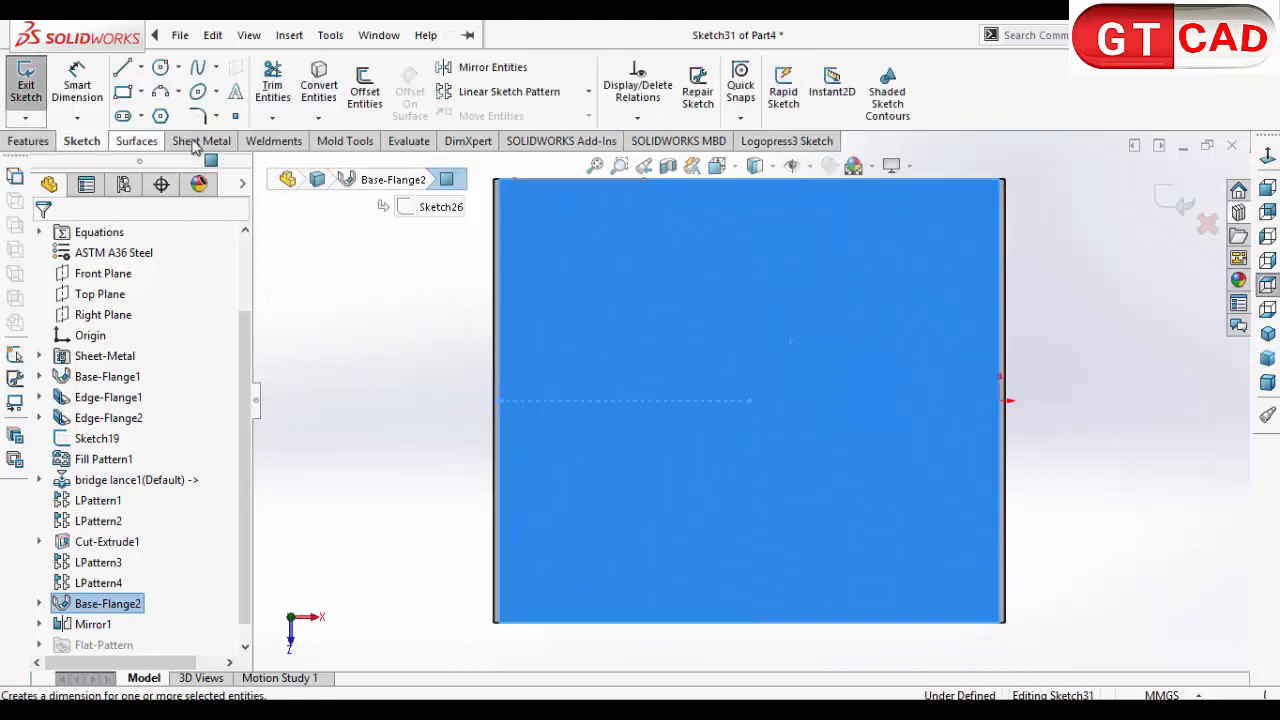
pyautogui.click(160, 67)
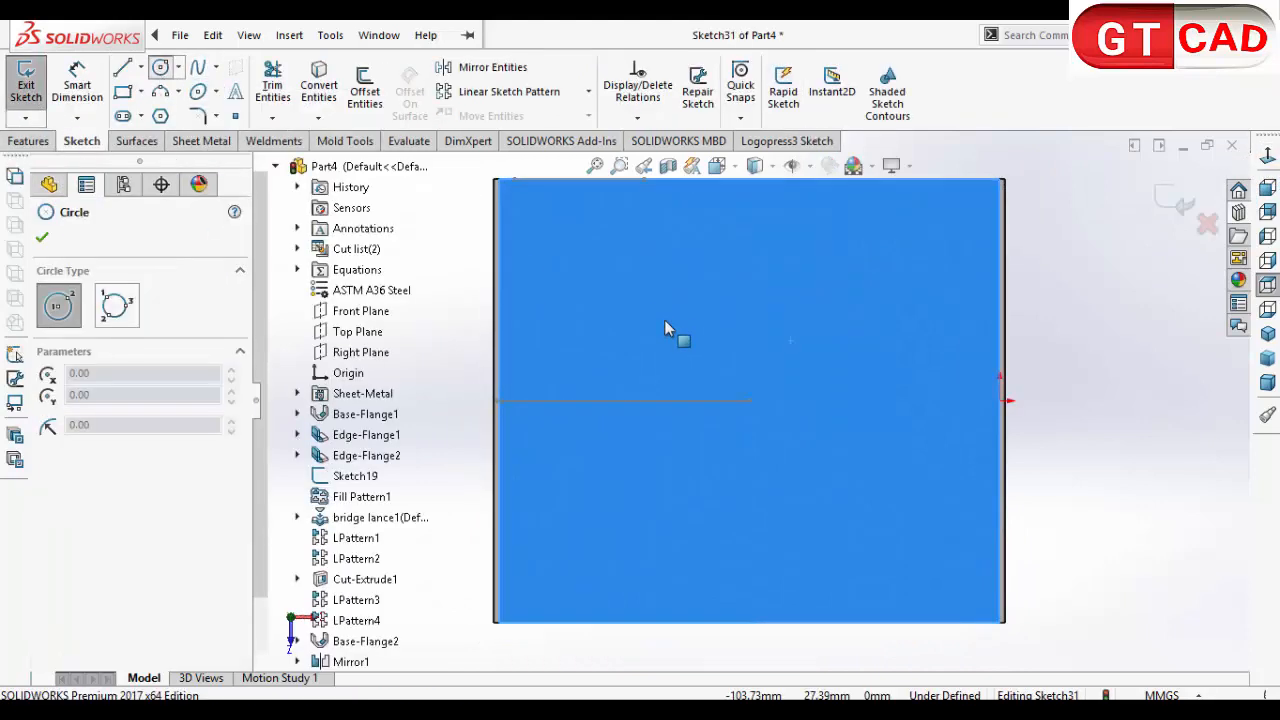
pyautogui.click(750, 400)
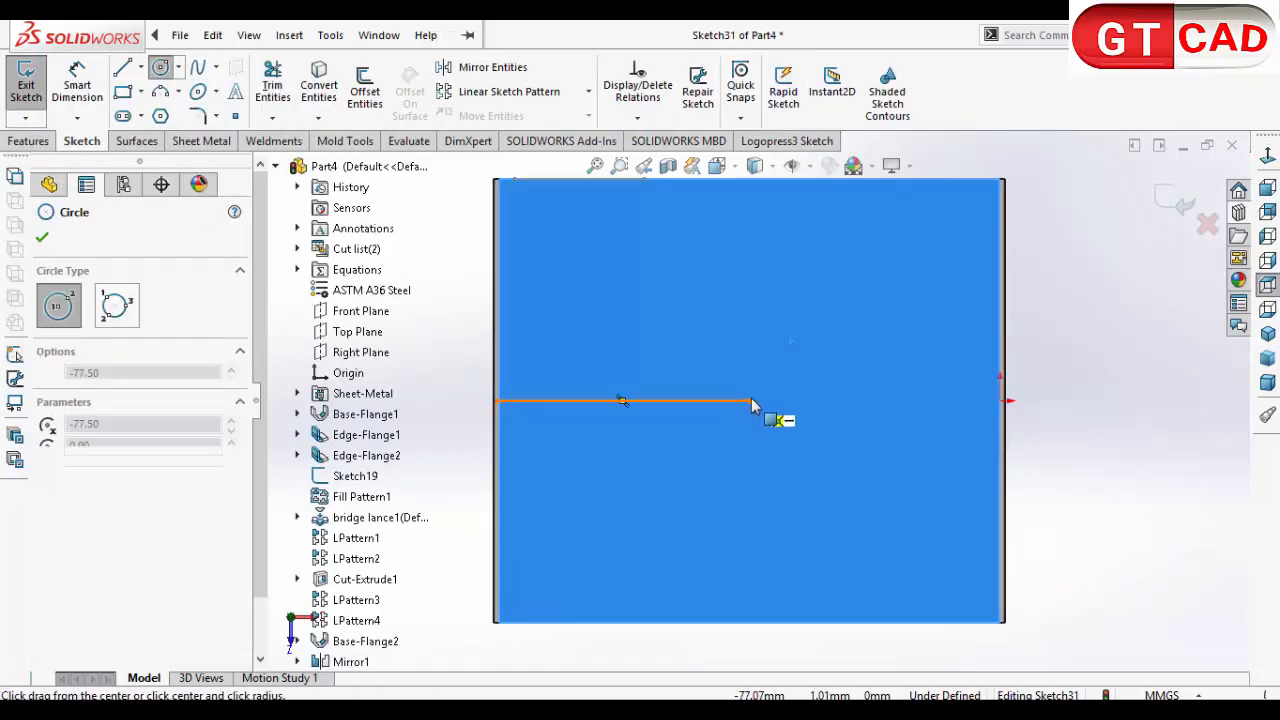
pyautogui.click(795, 252)
pyautogui.press('Escape')
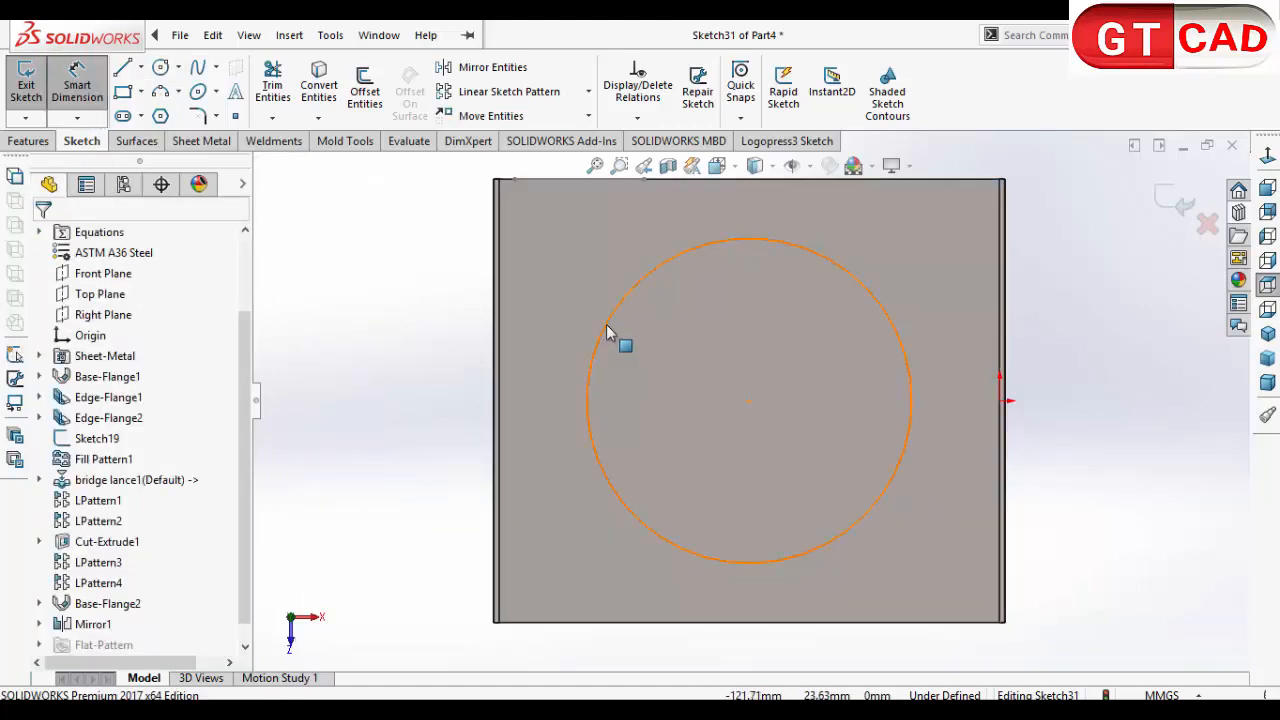
# Step: Dimension the circle on the cover's top face with a diameter of 120 mm
pyautogui.click(607, 333)
pyautogui.click(443, 334)
pyautogui.write('120')
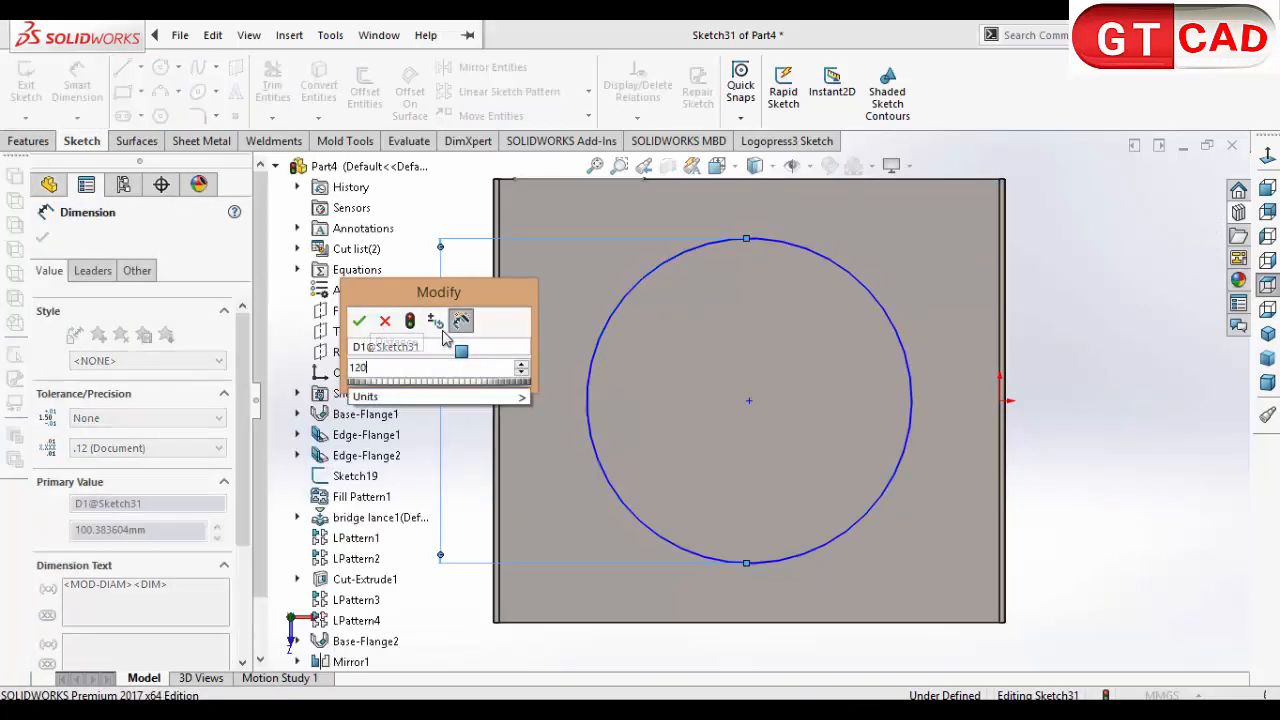
pyautogui.press('Return')
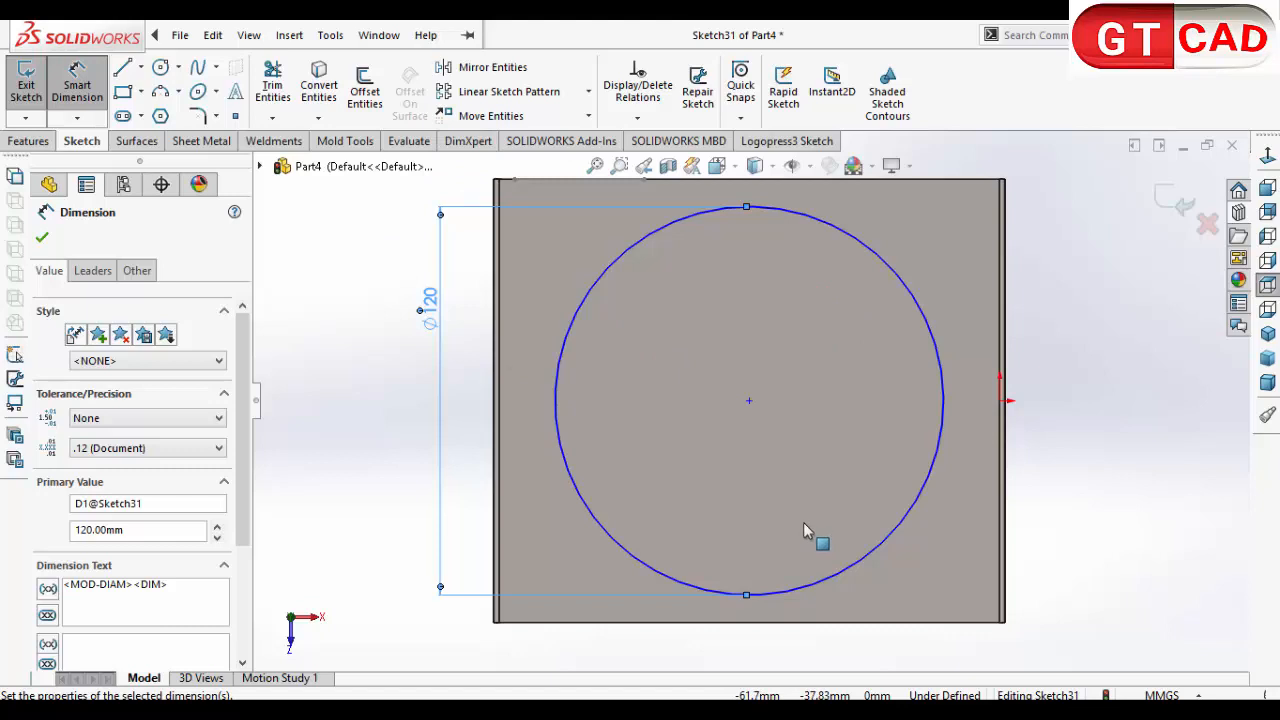
pyautogui.press('Escape')
pyautogui.click(749, 400)
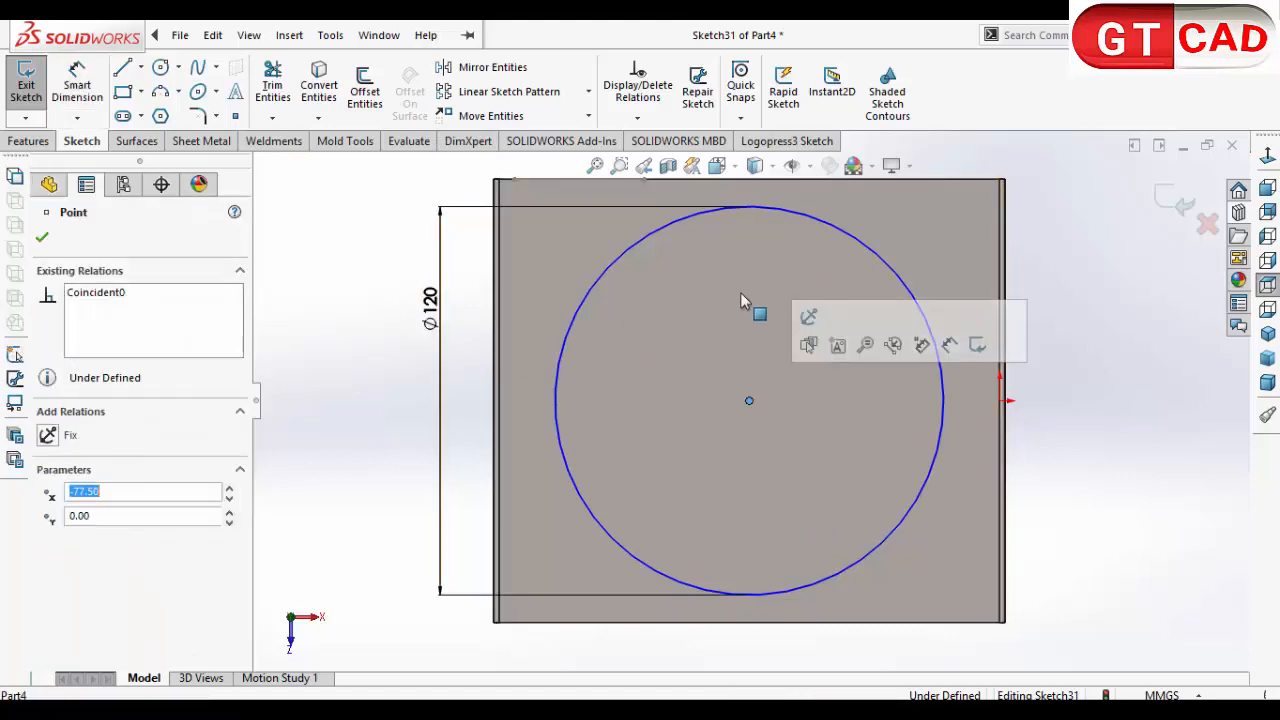
pyautogui.keyDown('ctrl'); pyautogui.click(750, 183); pyautogui.keyUp('ctrl')
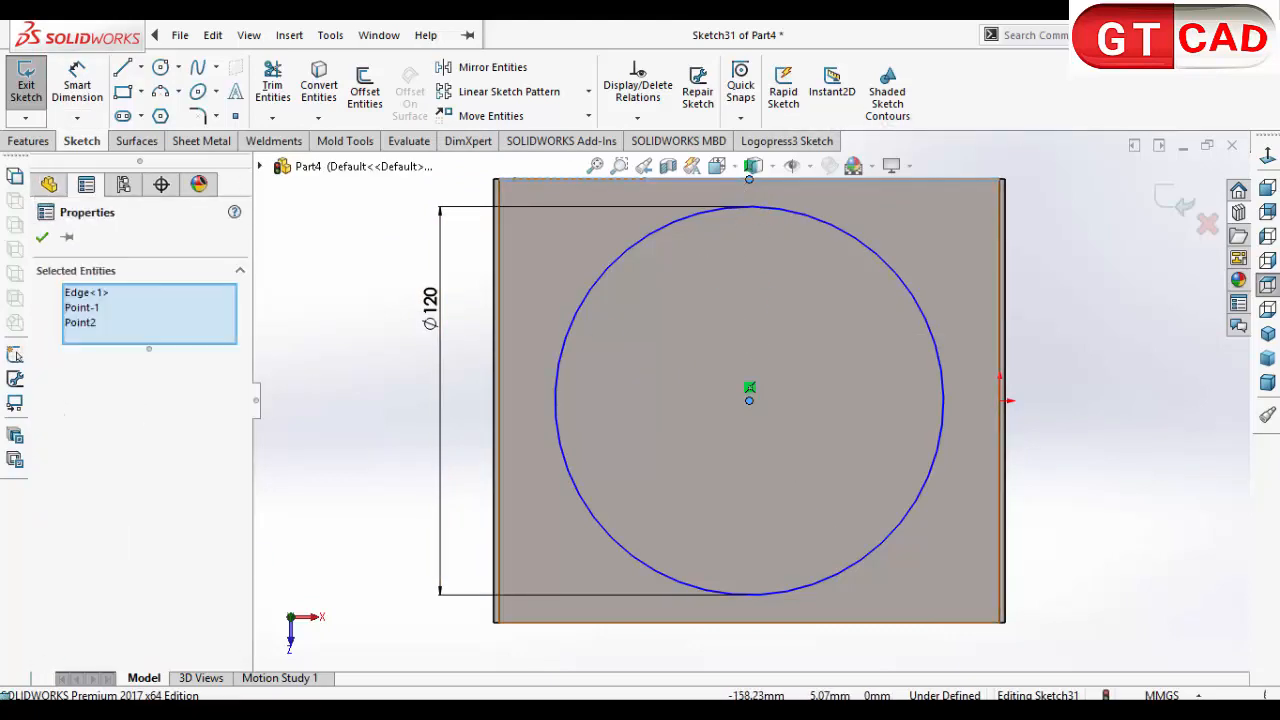
pyautogui.click(322, 478)
# Step: Add a Vertical relation between the 120 mm circle's centre and the midpoint of the cover's upper edge
pyautogui.scroll(3, 753, 300)
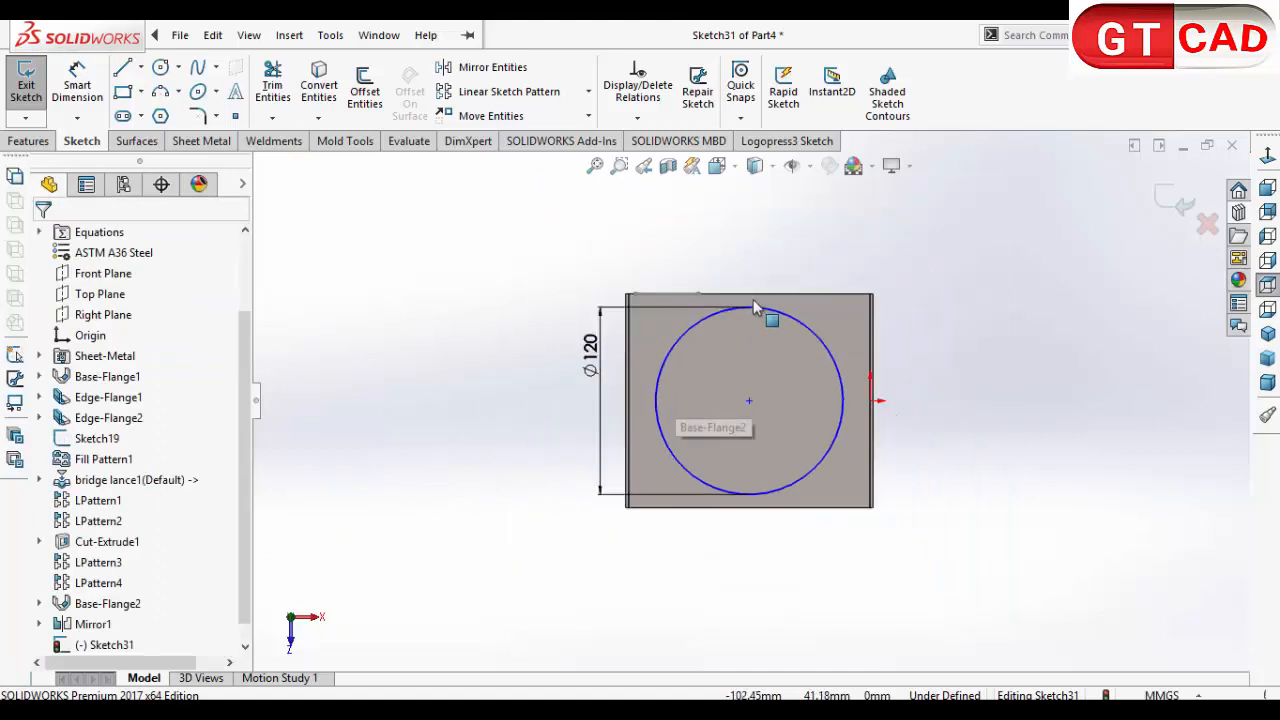
pyautogui.scroll(-3, 753, 320)
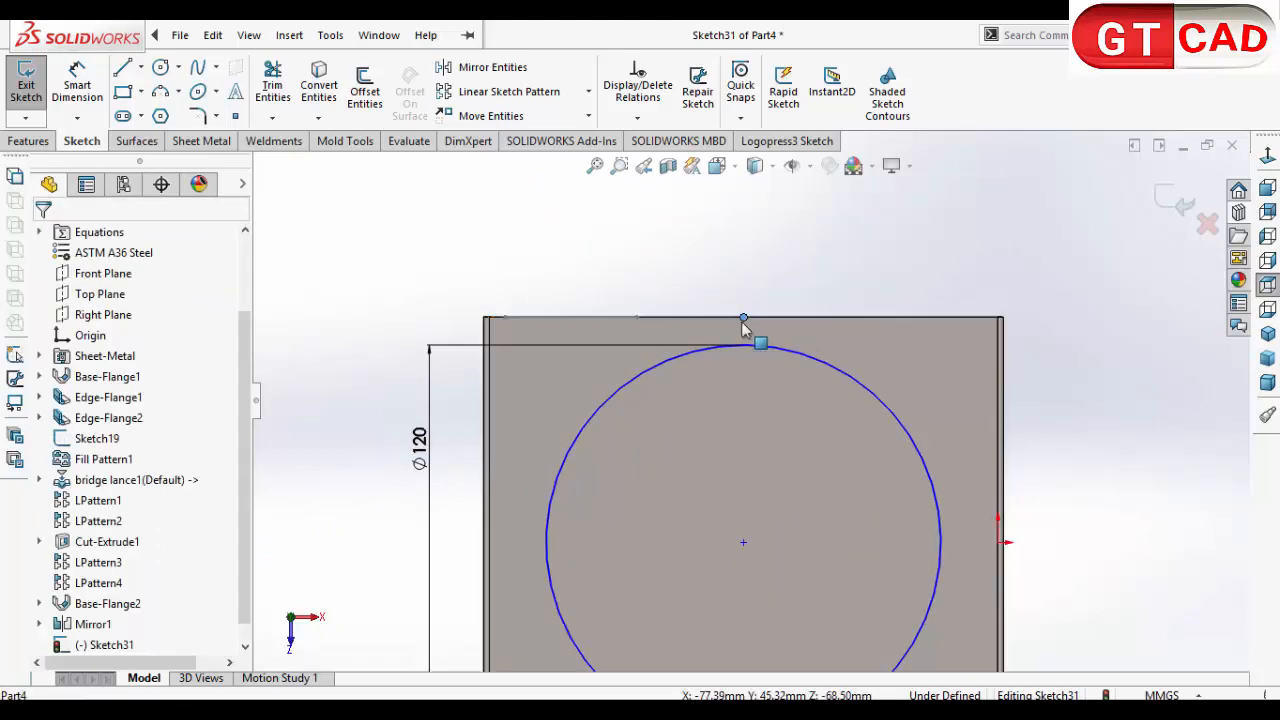
pyautogui.keyDown('ctrl'); pyautogui.click(743, 543); pyautogui.keyUp('ctrl')
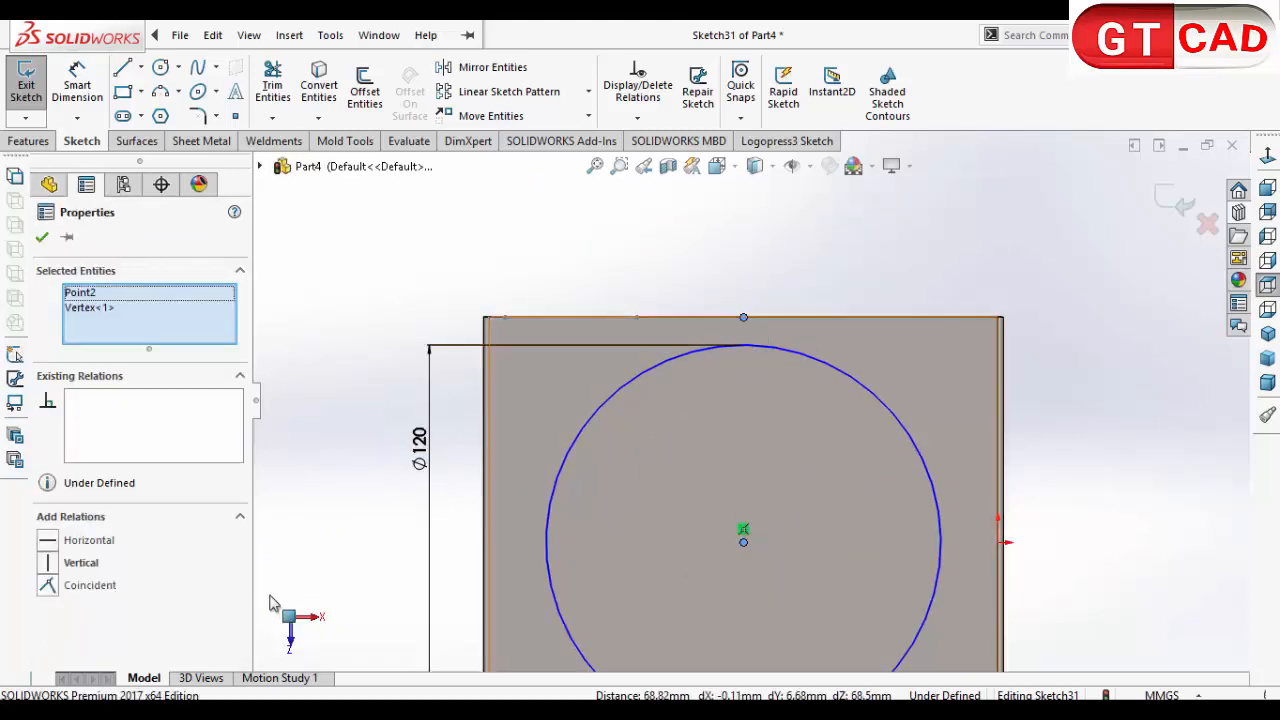
pyautogui.click(48, 563)
pyautogui.click(725, 242)
pyautogui.scroll(3, 714, 323)
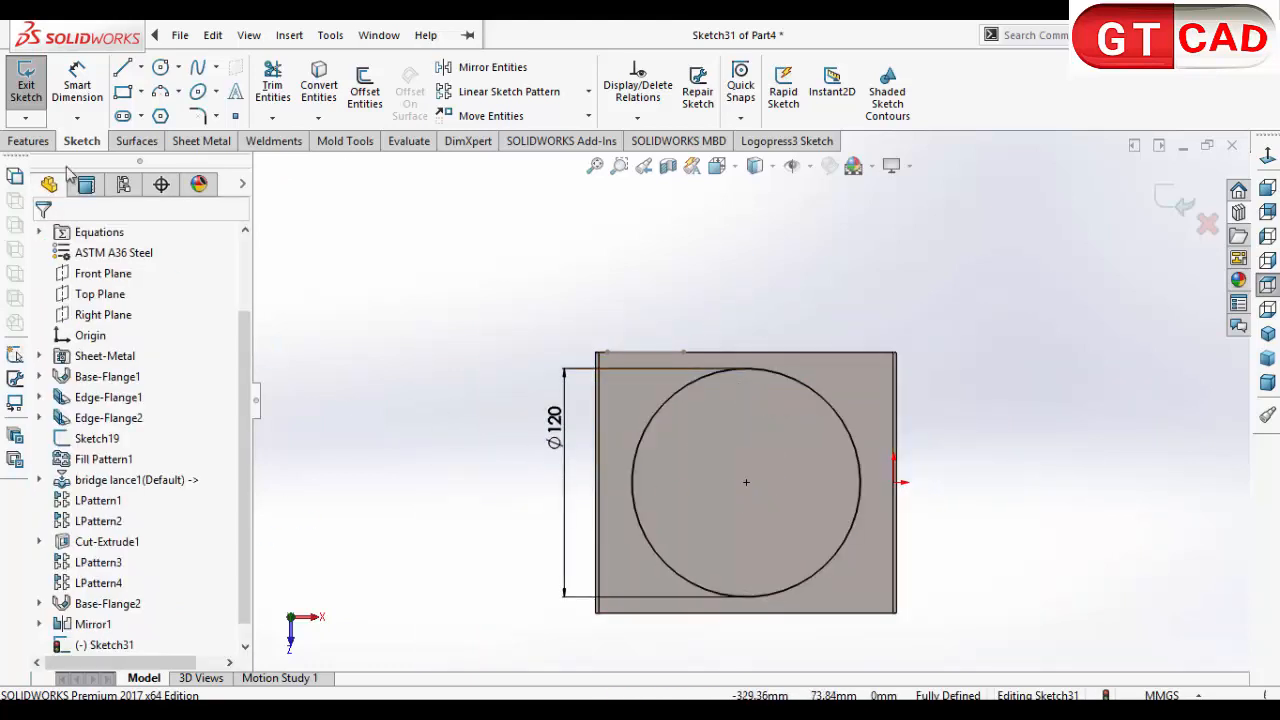
# Step: Draw two circles inside the 120 mm circle, sharing its centre, about 80 mm and 38 mm in diameter
pyautogui.click(746, 482)
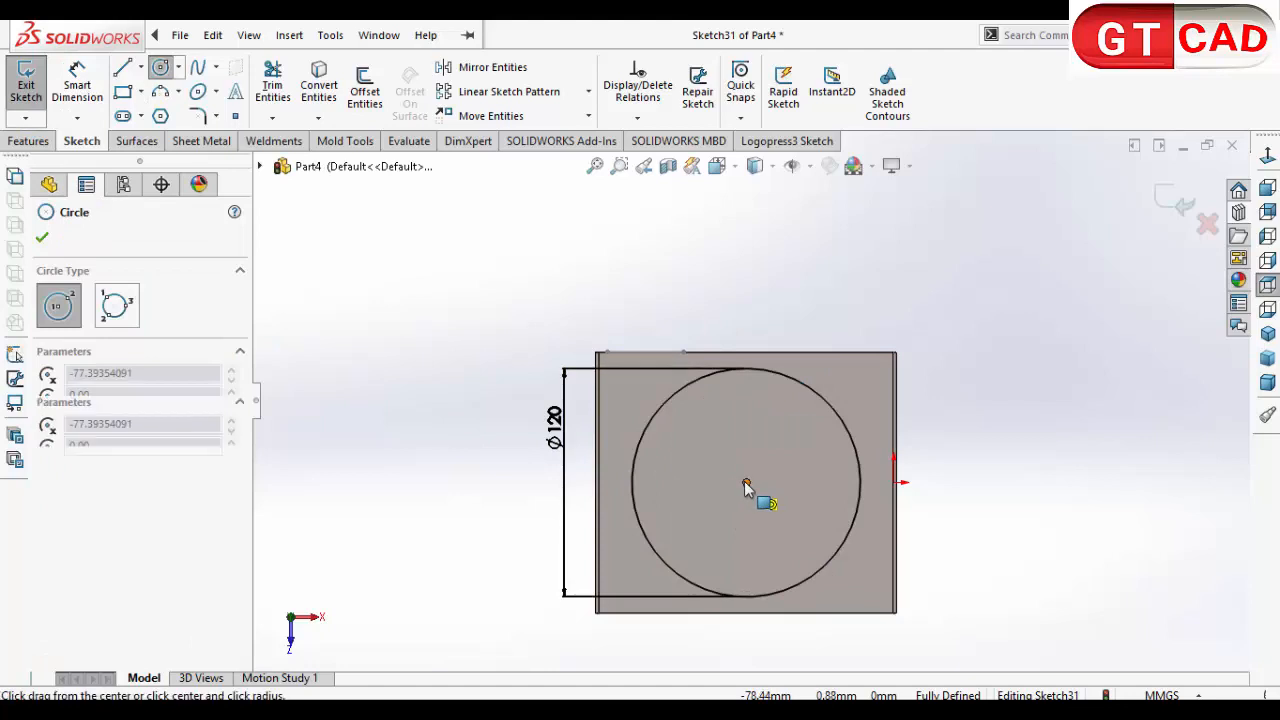
pyautogui.click(747, 410)
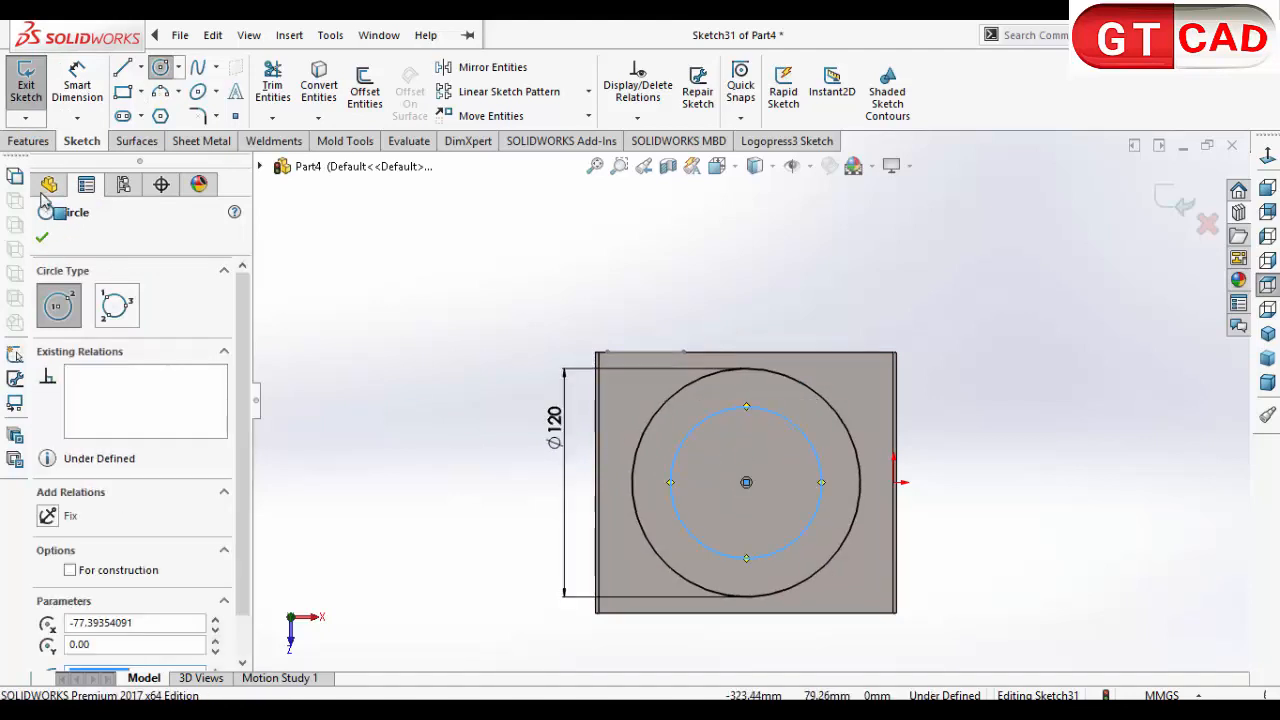
pyautogui.click(746, 482)
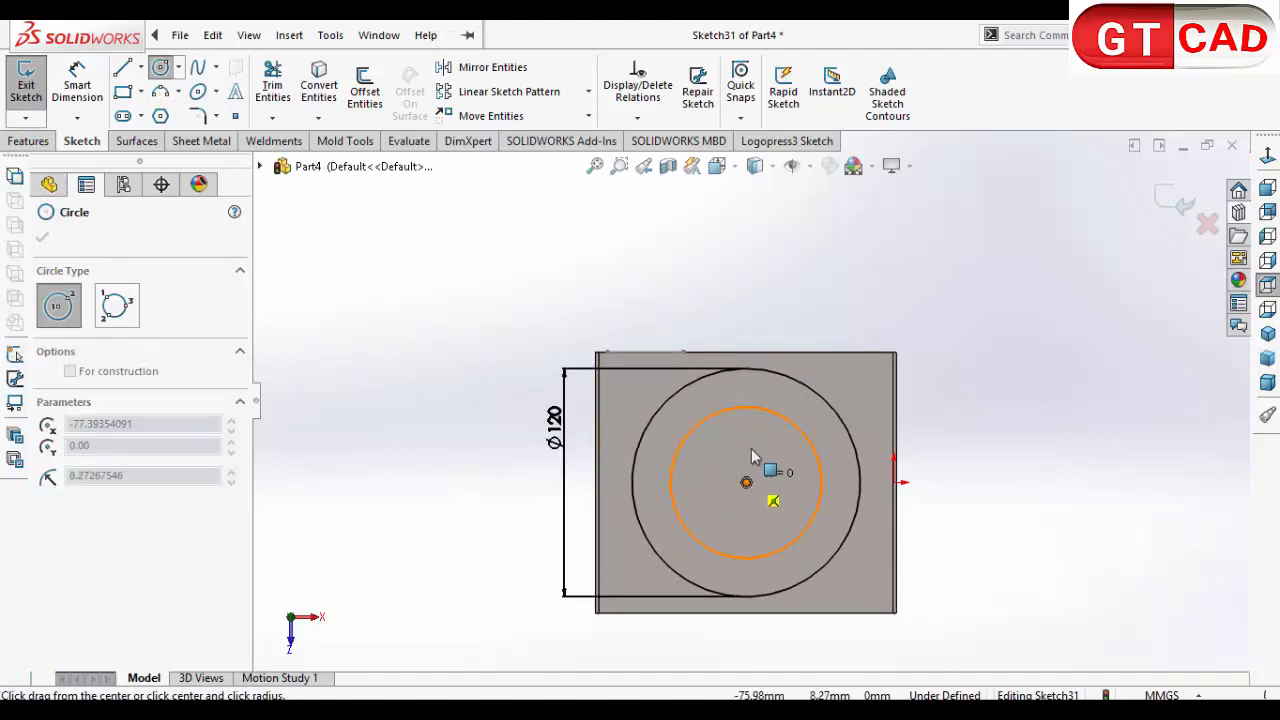
pyautogui.click(765, 452)
# Step: Dimension the middle circle with a diameter of 80 mm and the innermost circle with a diameter of 40 mm
pyautogui.click(97, 87)
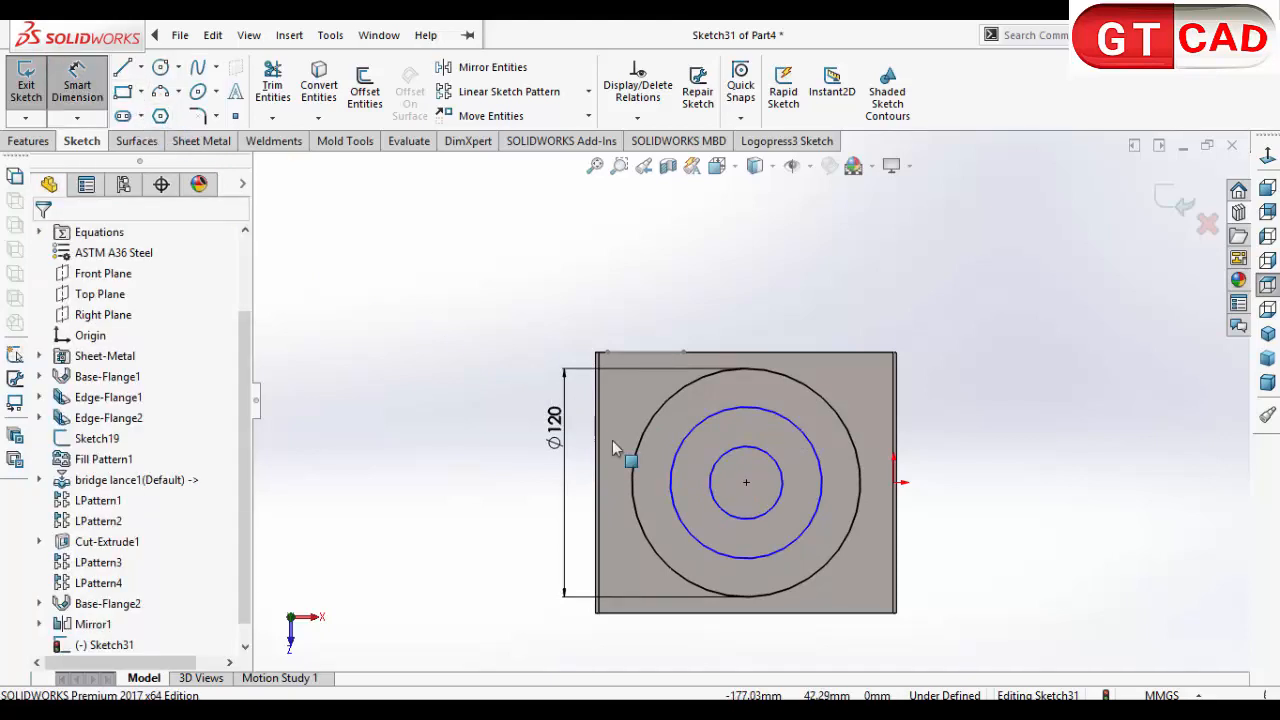
pyautogui.click(676, 506)
pyautogui.click(505, 485)
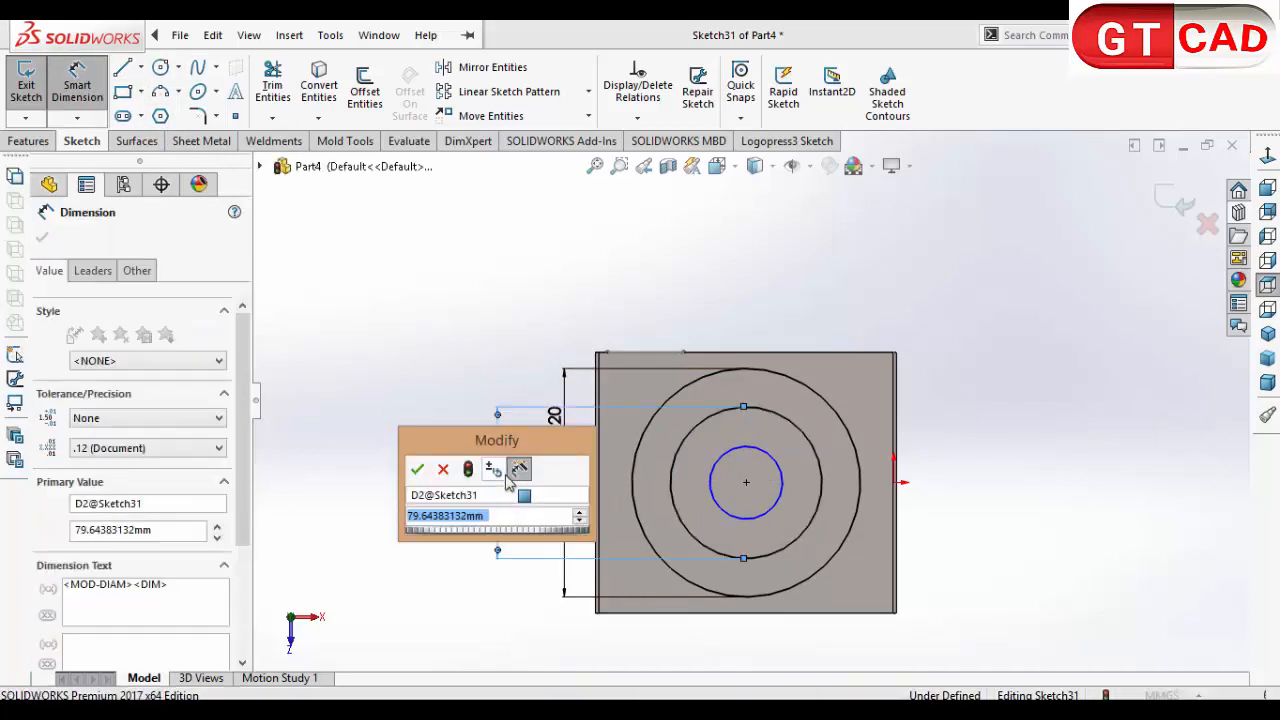
pyautogui.write('80')
pyautogui.press('Return')
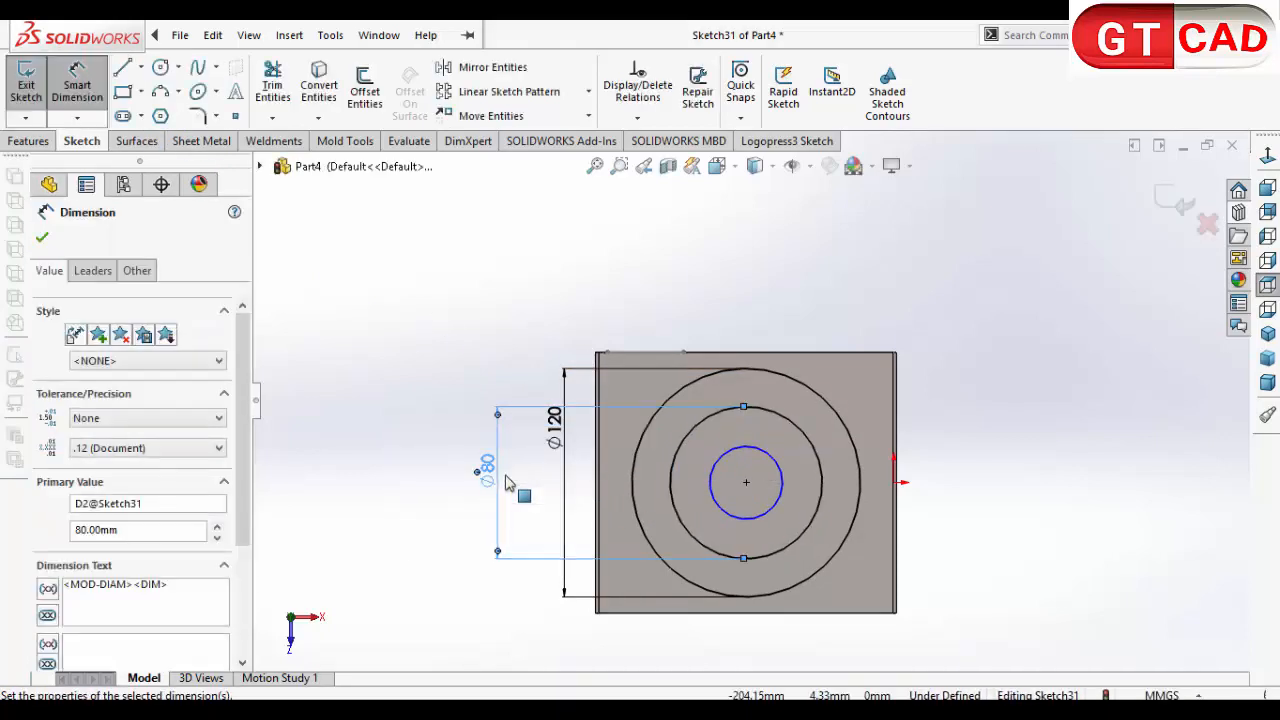
pyautogui.click(728, 521)
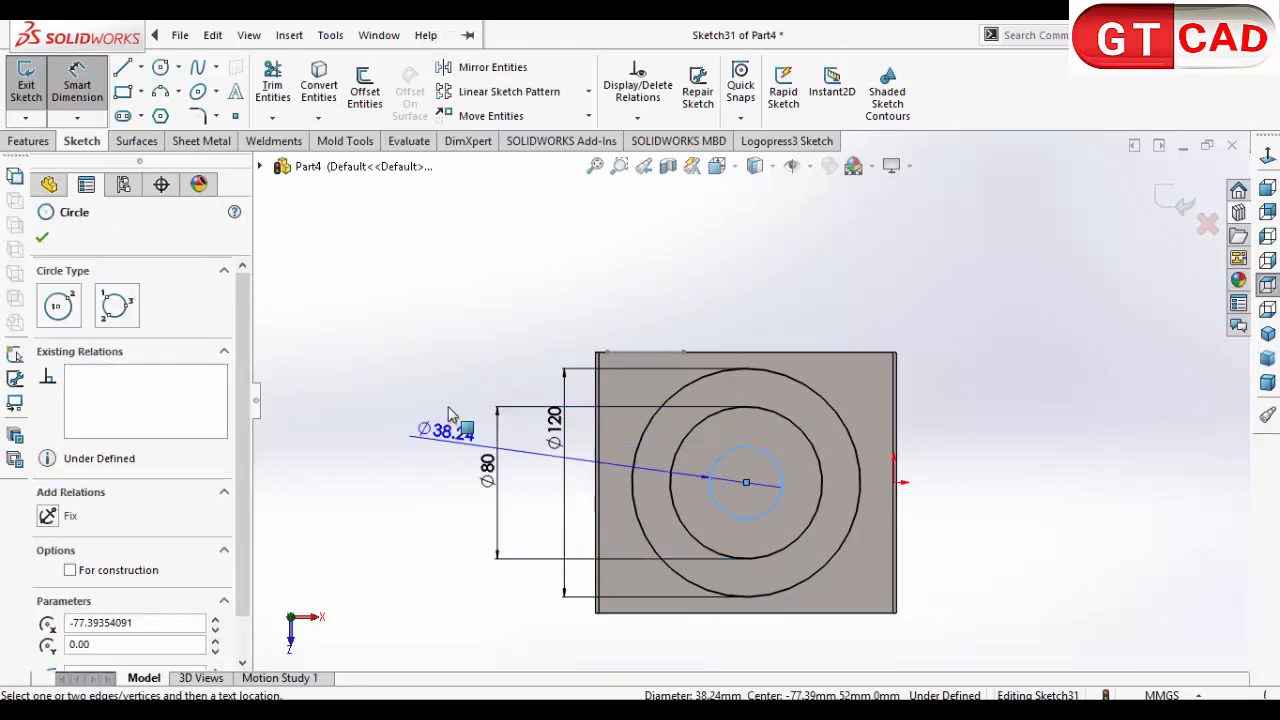
pyautogui.click(475, 372)
pyautogui.write('40')
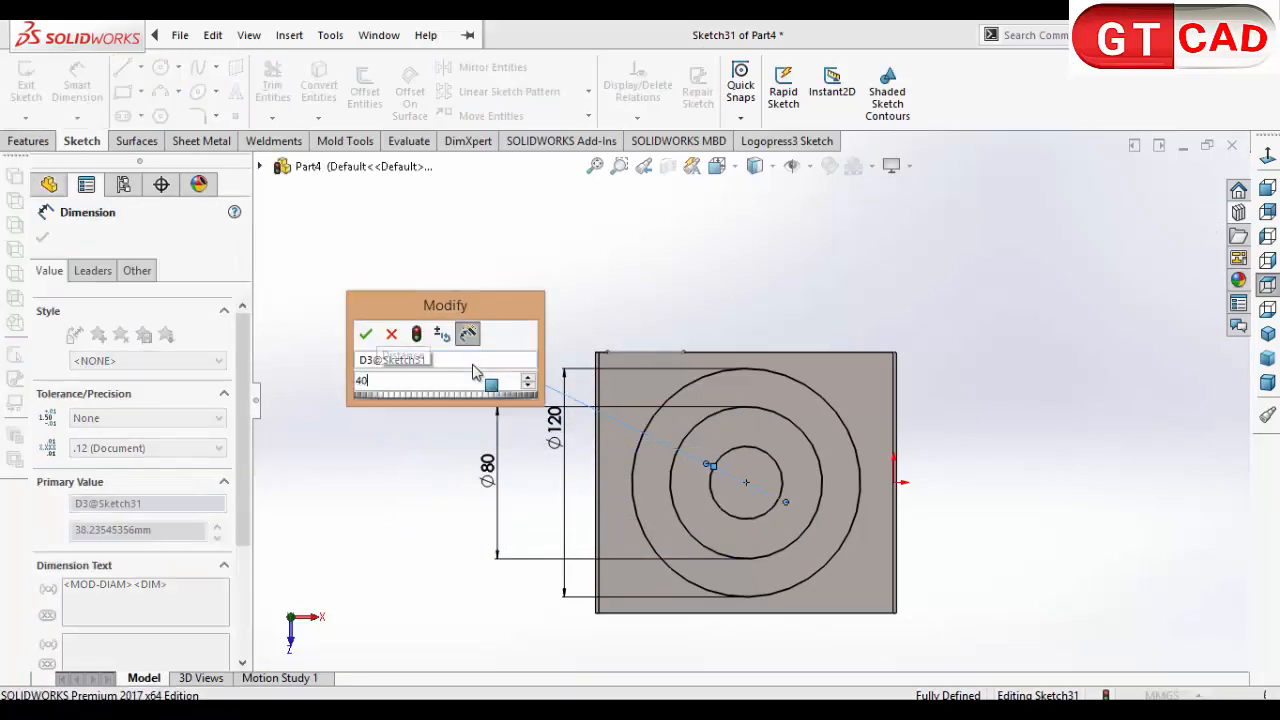
pyautogui.press('Return')
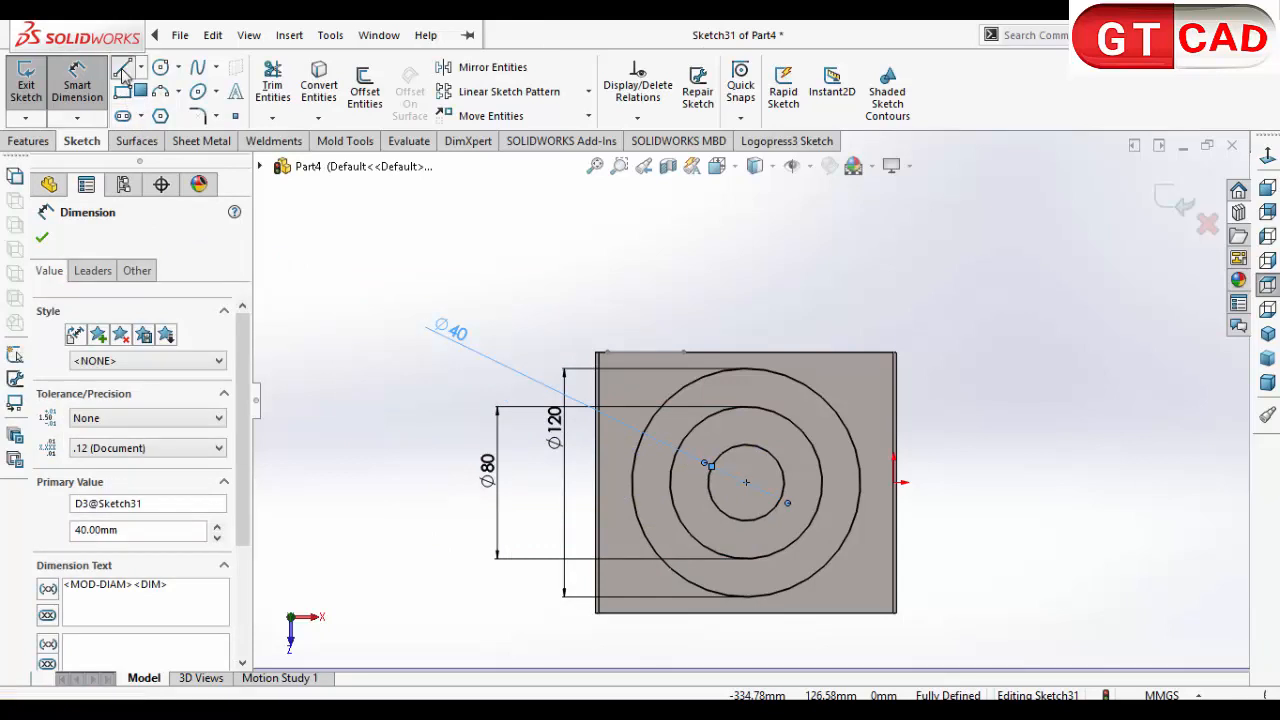
# Step: Draw one vertical and one horizontal line across the full diameter of the 120 mm circle
pyautogui.click(123, 67)
pyautogui.click(746, 370)
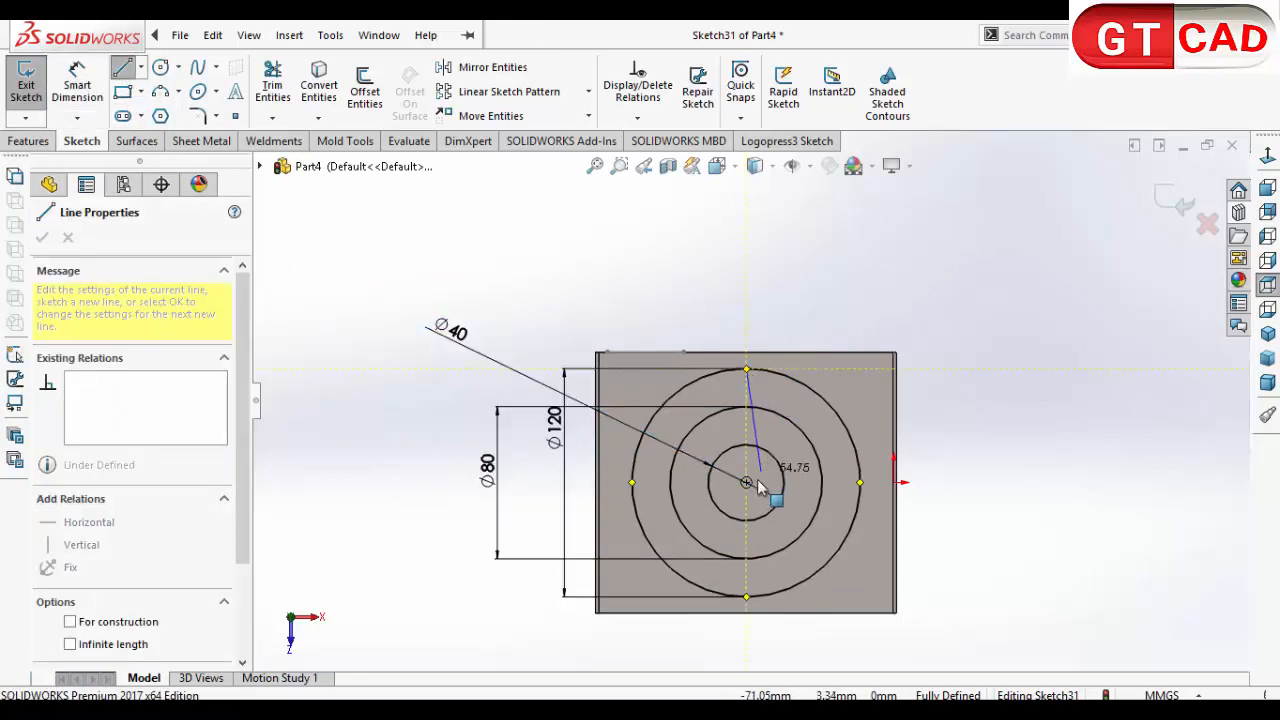
pyautogui.click(746, 597)
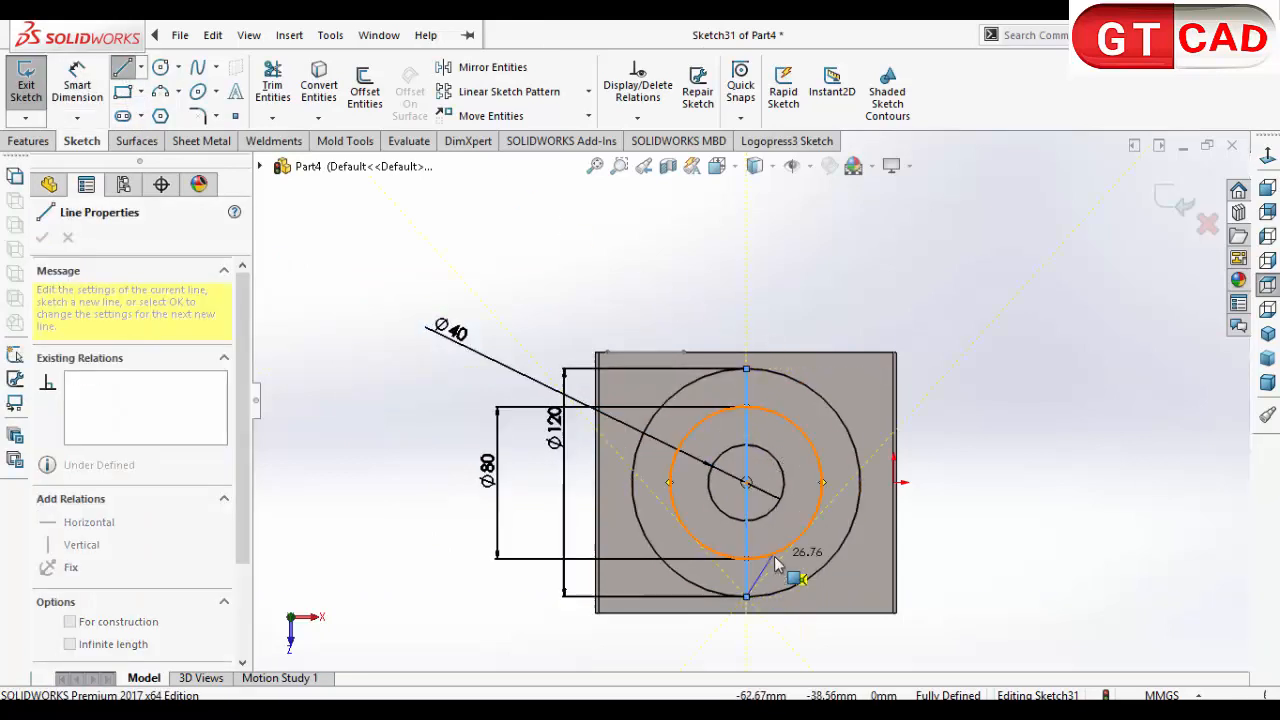
pyautogui.rightClick(780, 506)
pyautogui.click(824, 517)
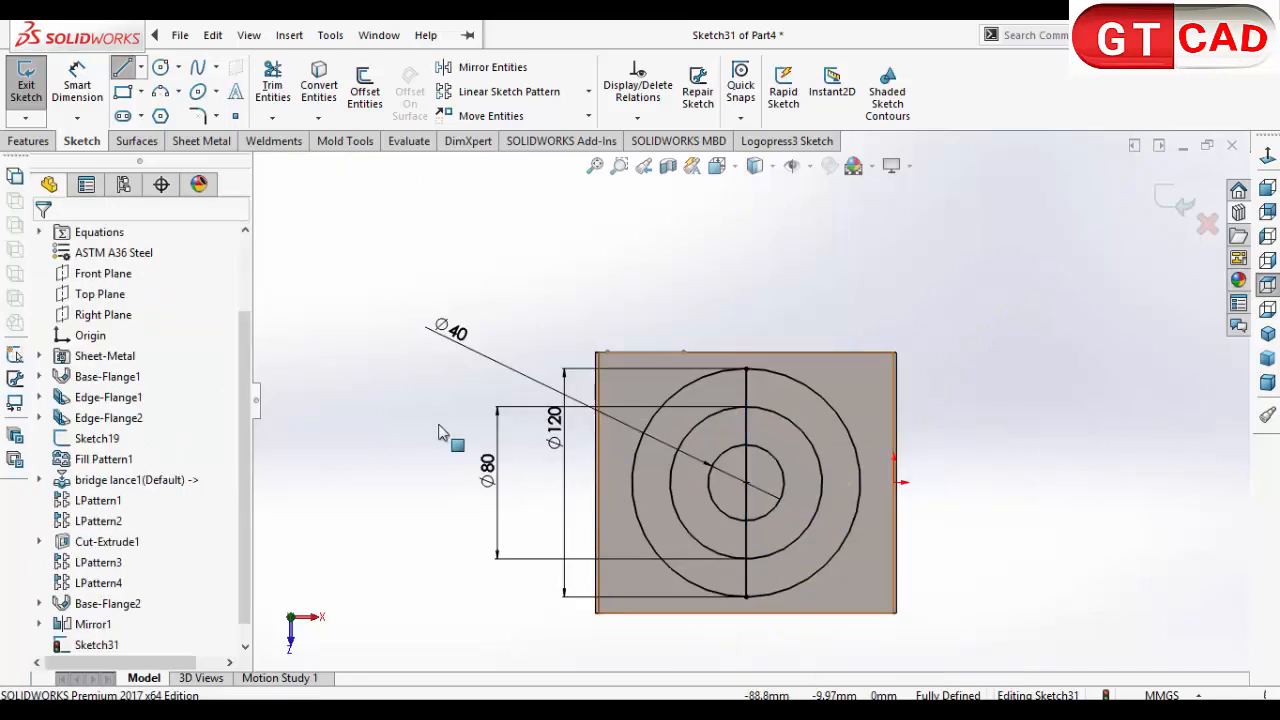
pyautogui.click(122, 68)
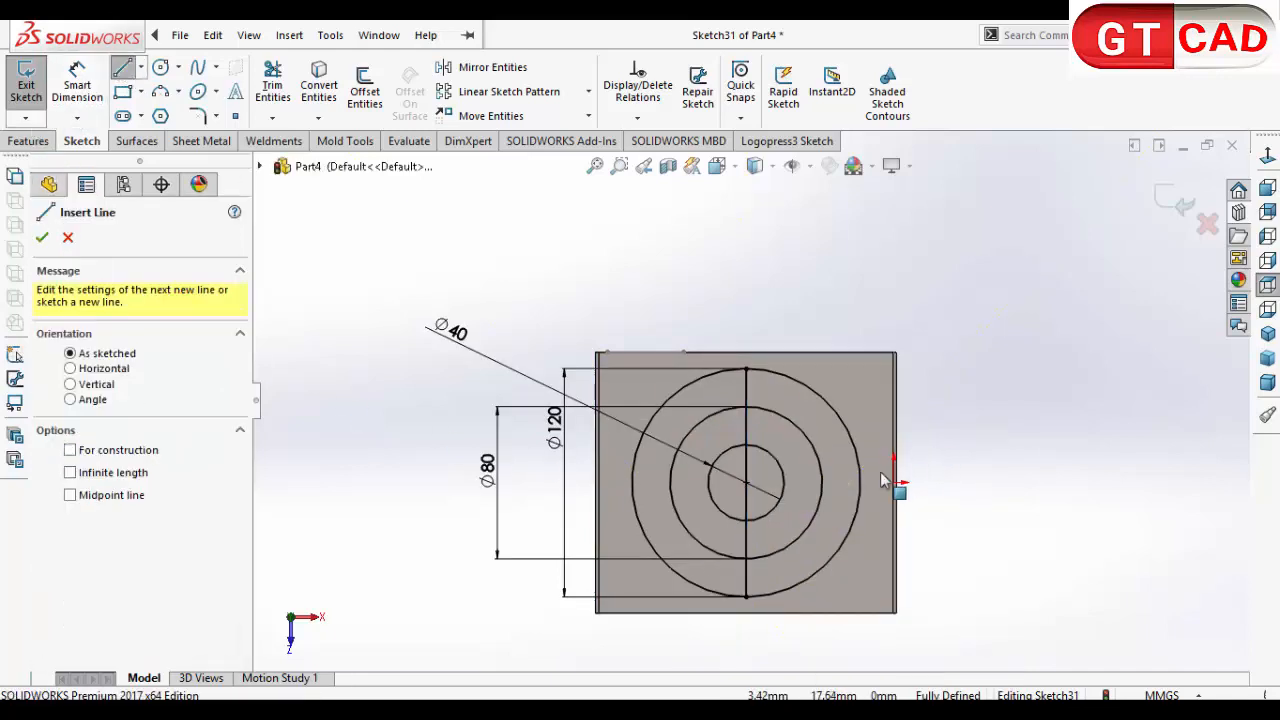
pyautogui.click(632, 483)
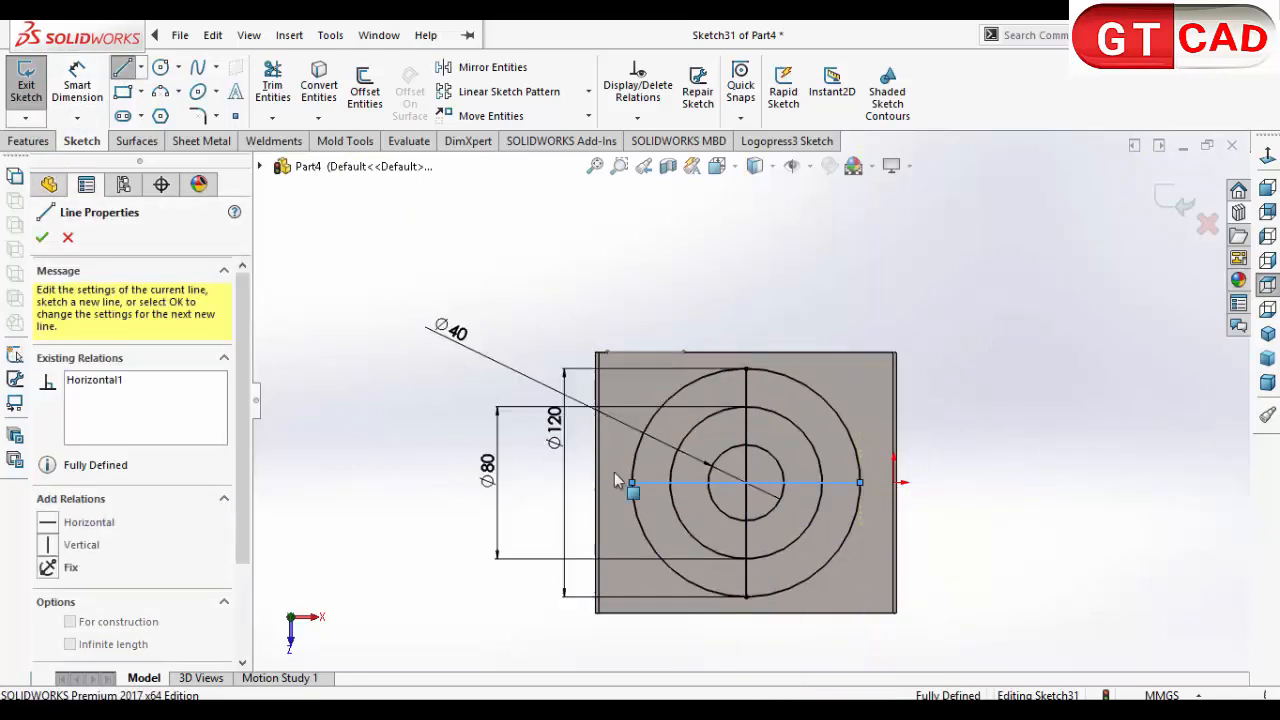
pyautogui.rightClick(439, 367)
pyautogui.click(487, 383)
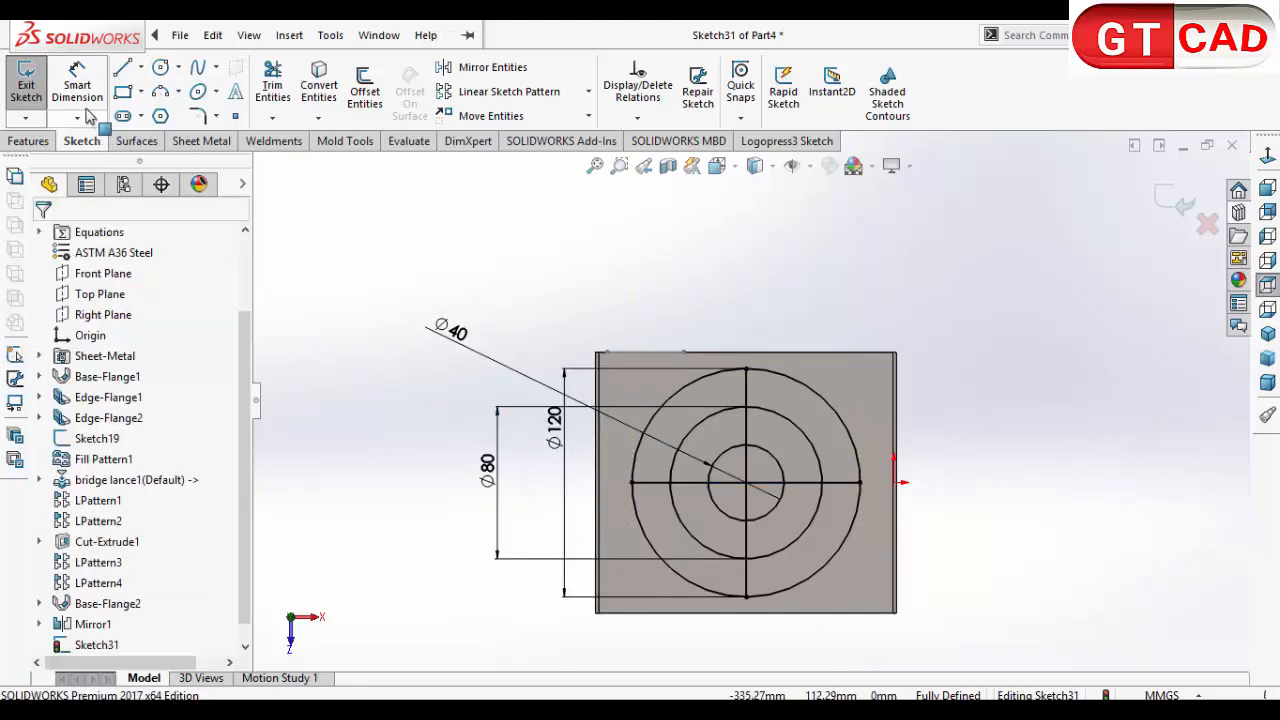
# Step: Draw two crossing diagonal lines through the circles' centre, with their ends on the 120 mm circle
pyautogui.click(122, 68)
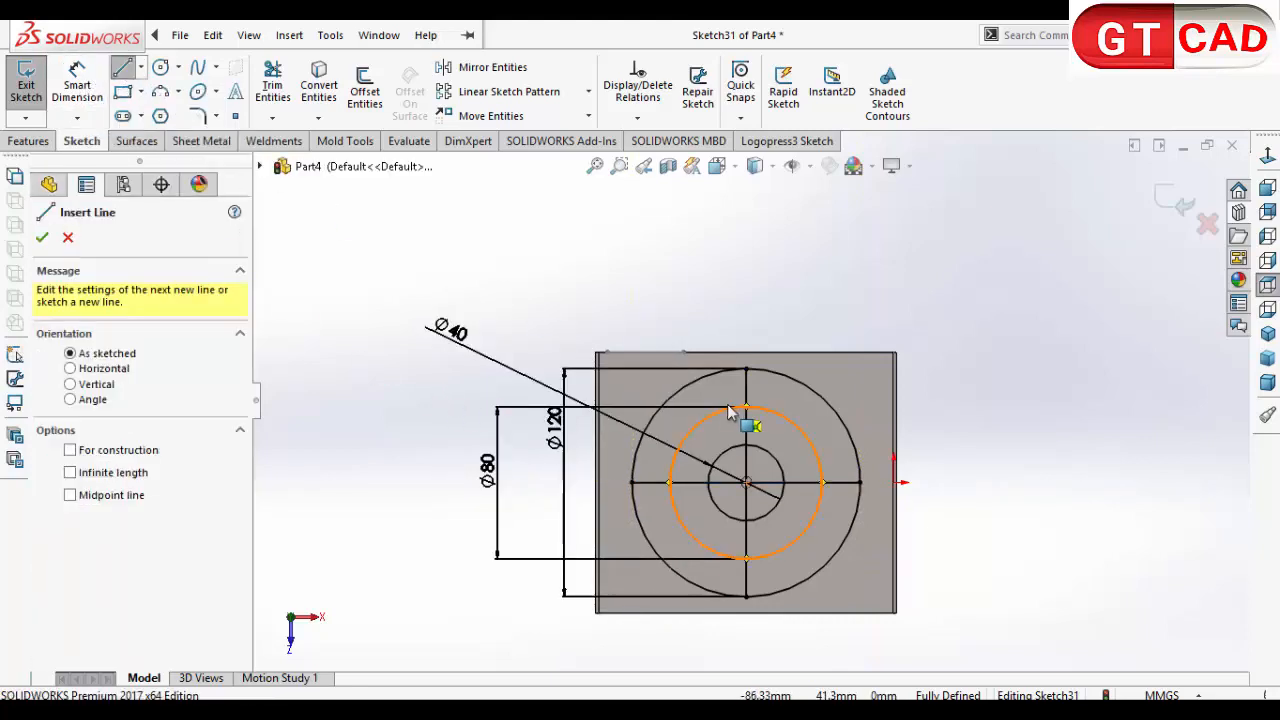
pyautogui.click(668, 409)
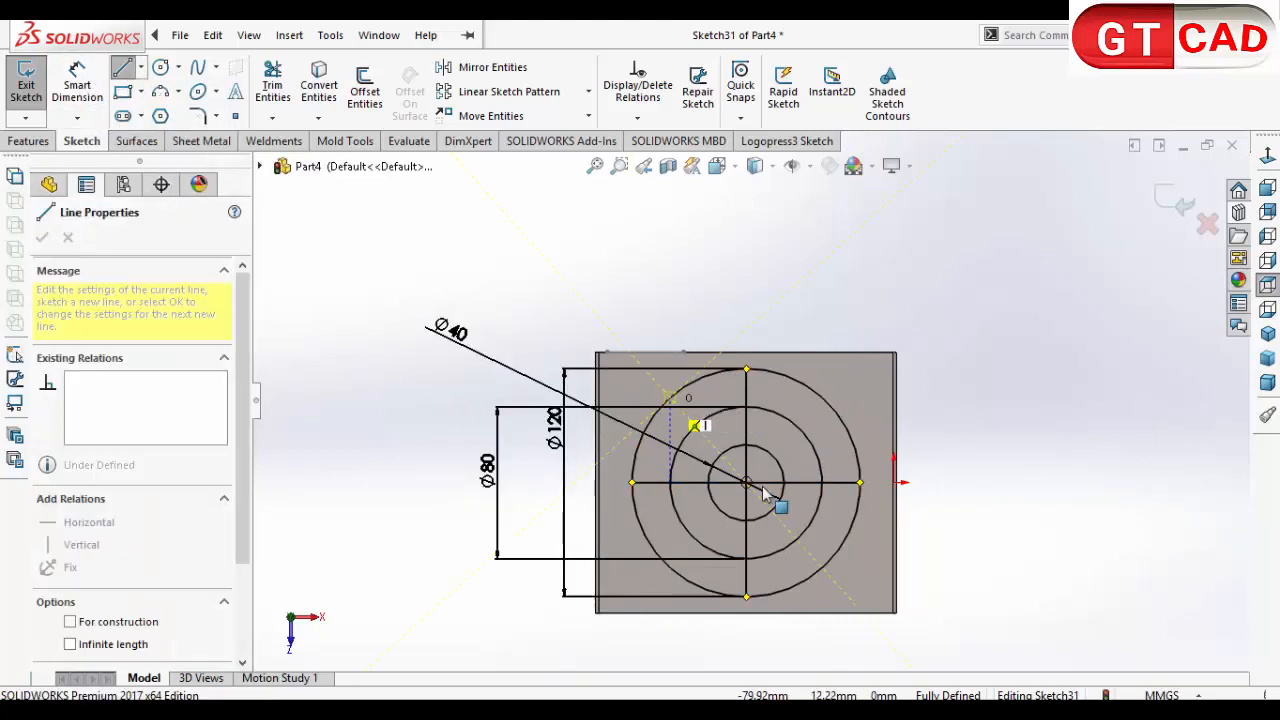
pyautogui.rightClick(823, 577)
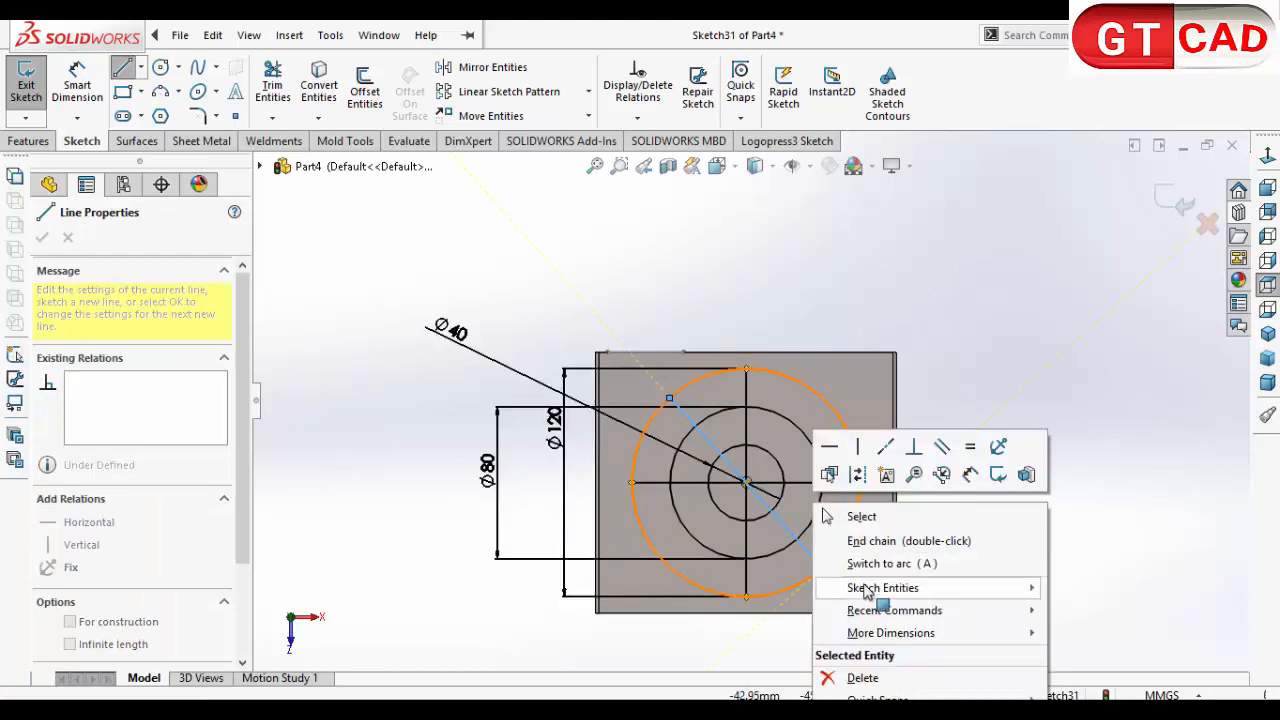
pyautogui.click(850, 516)
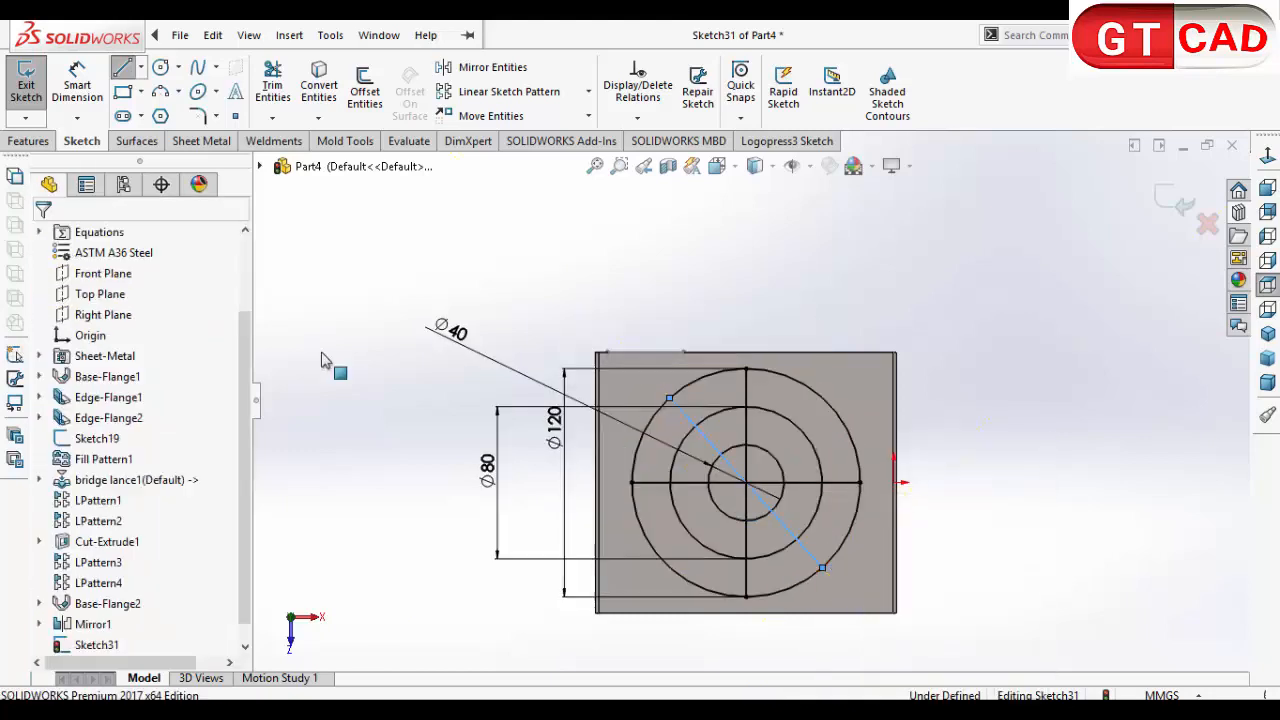
pyautogui.click(122, 68)
pyautogui.click(745, 483)
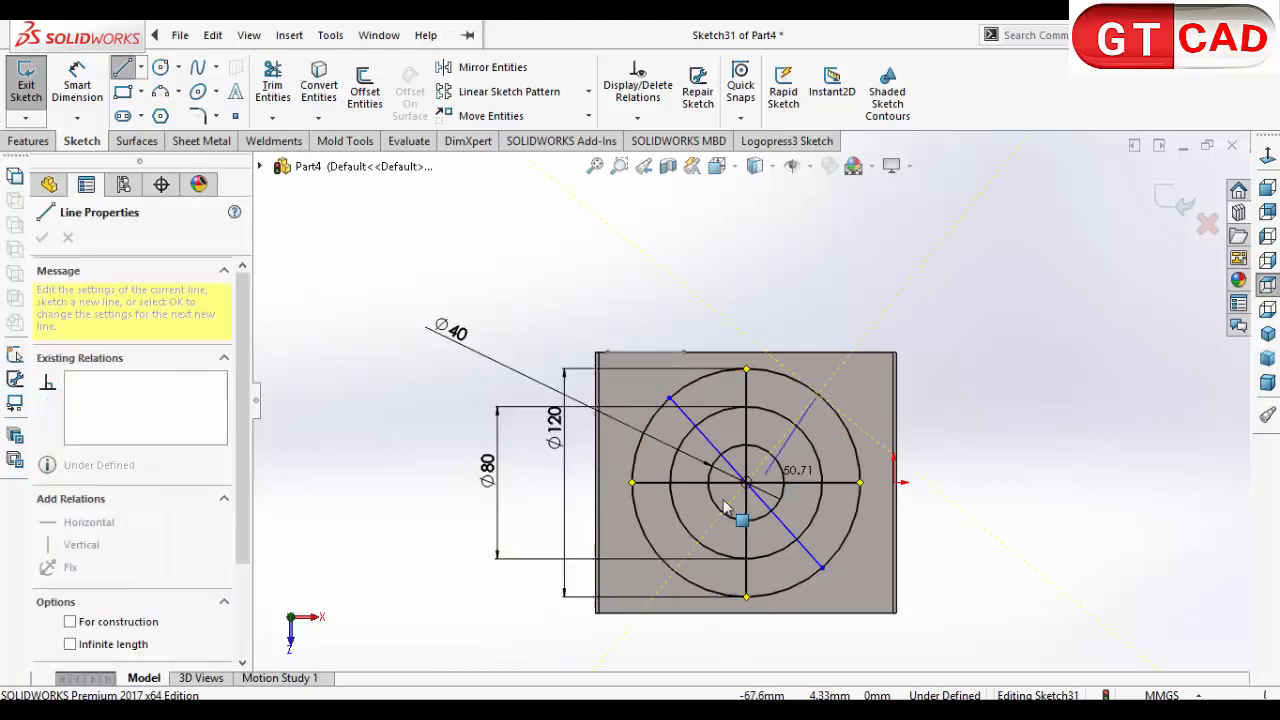
pyautogui.click(675, 573)
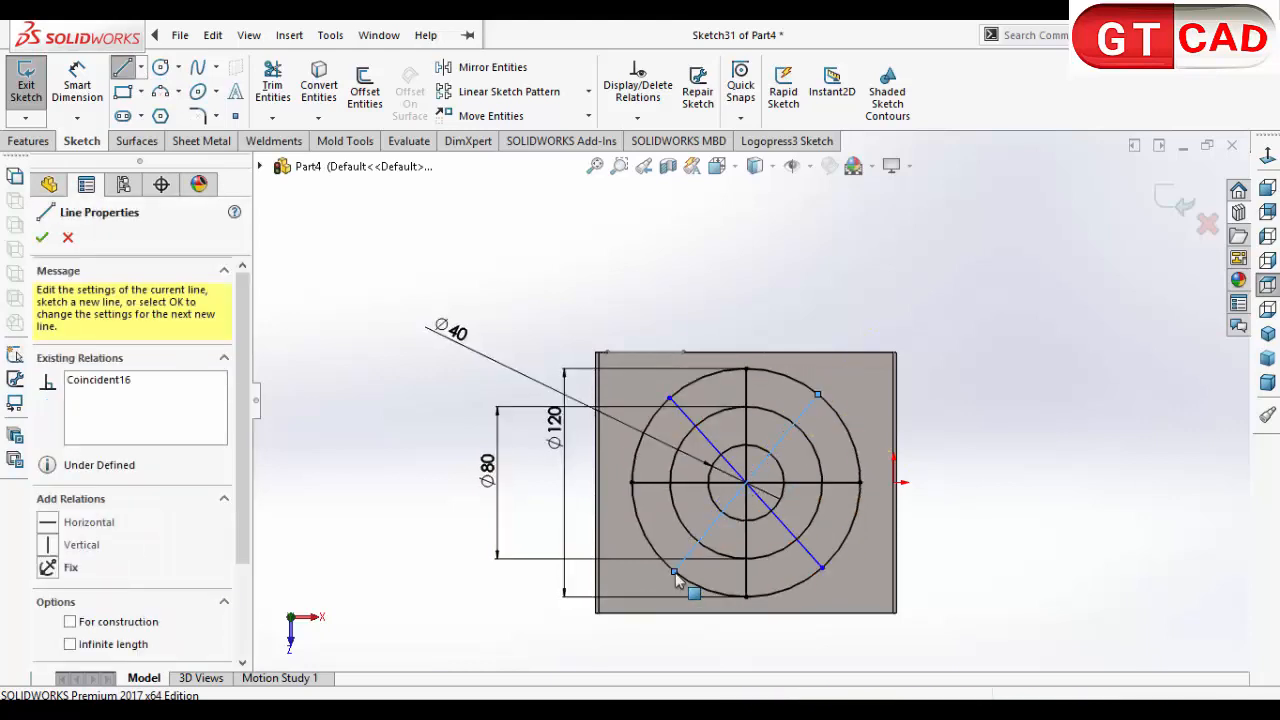
pyautogui.rightClick(678, 580)
pyautogui.click(718, 515)
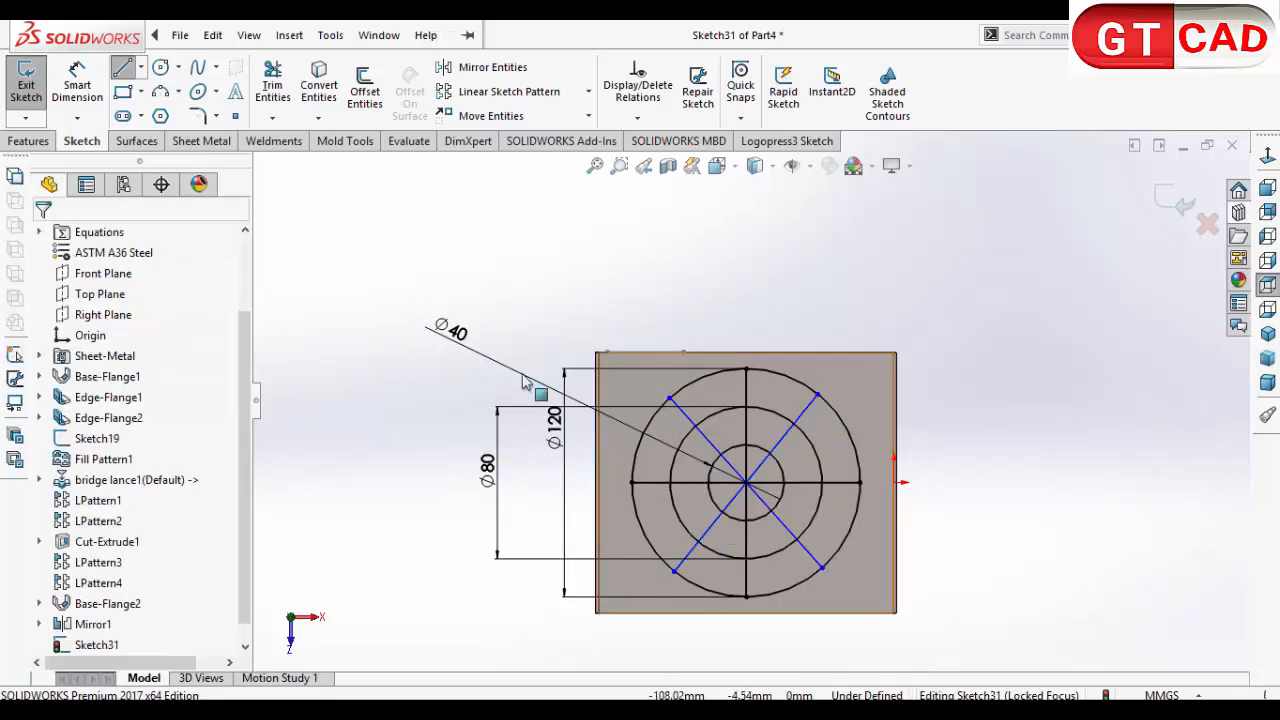
# Step: Dimension the angle between the horizontal line and the diagonal rising to the upper right as 45°
pyautogui.click(77, 84)
pyautogui.click(815, 483)
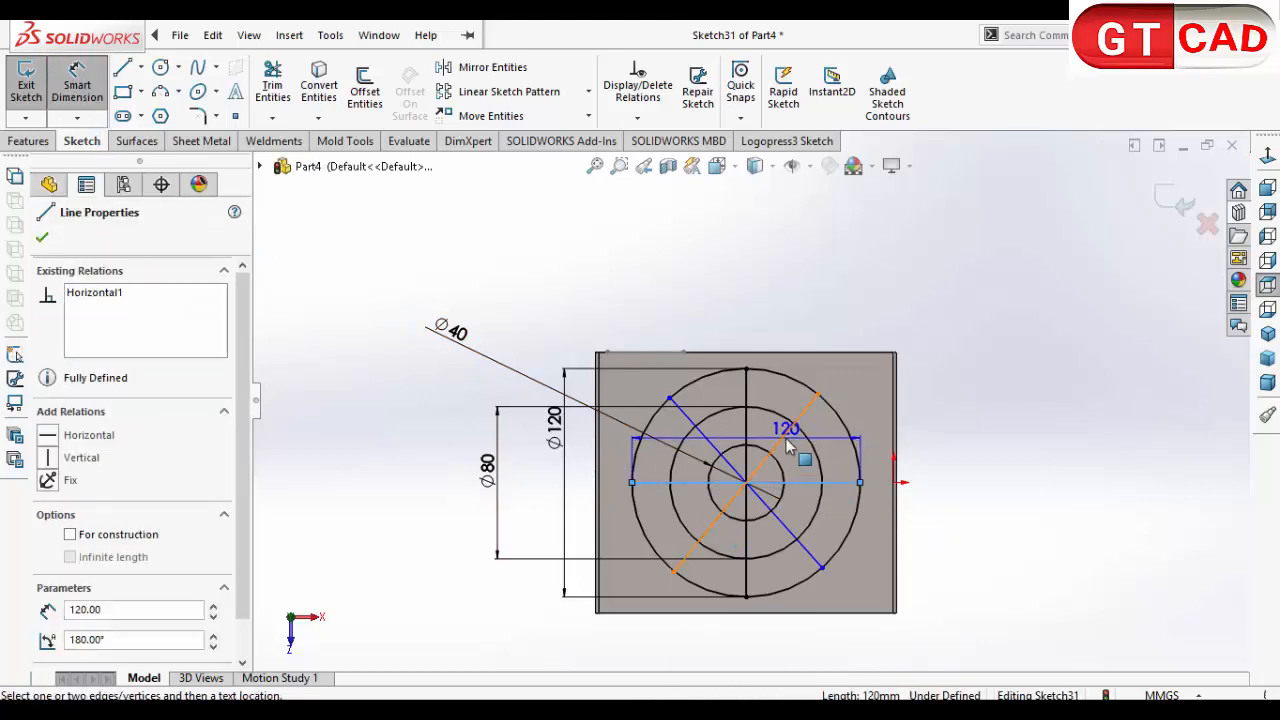
pyautogui.click(800, 418)
pyautogui.click(955, 380)
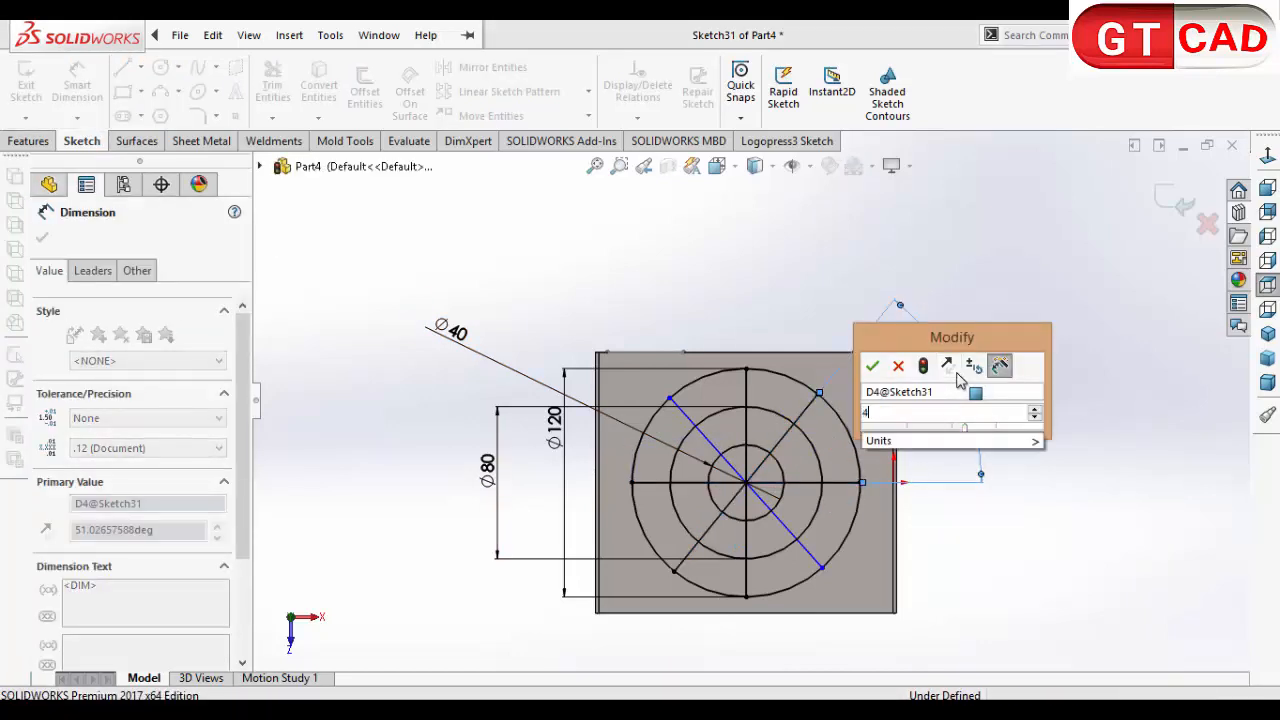
pyautogui.write('45')
pyautogui.press('Return')
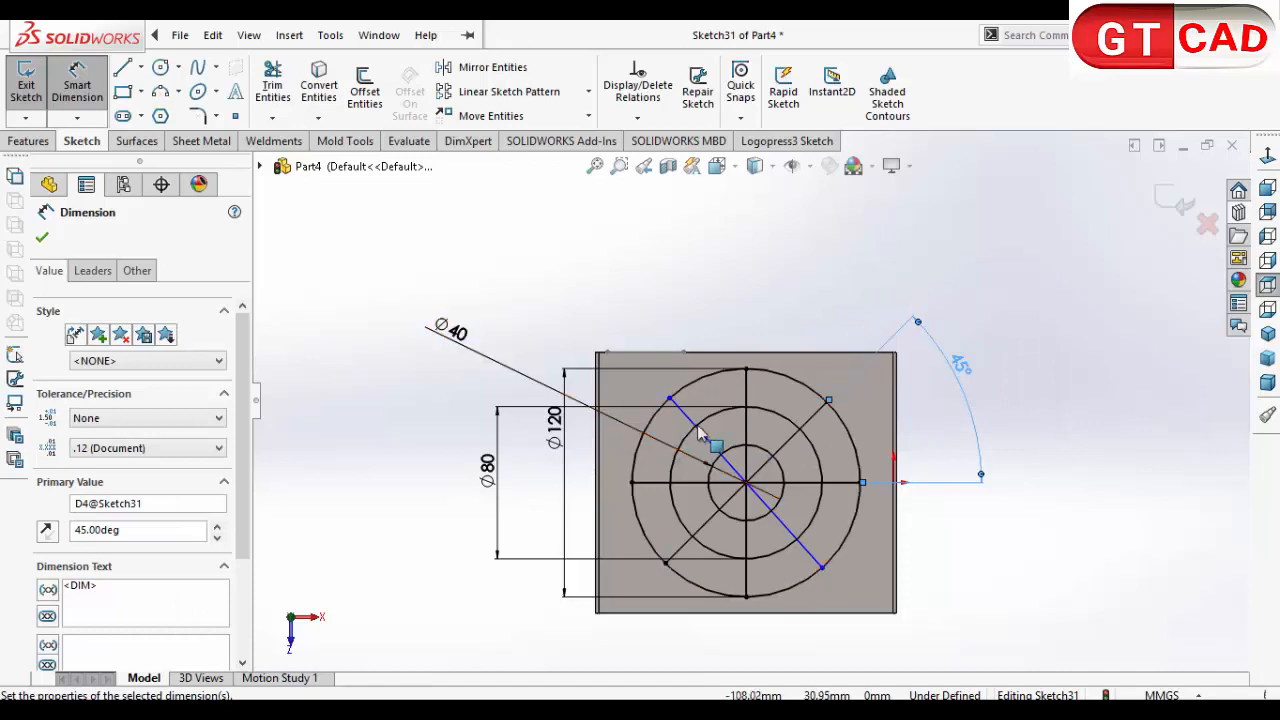
# Step: Dimension the angle between the horizontal line and the remaining diagonal as 45°, and exit the sketch
pyautogui.click(712, 446)
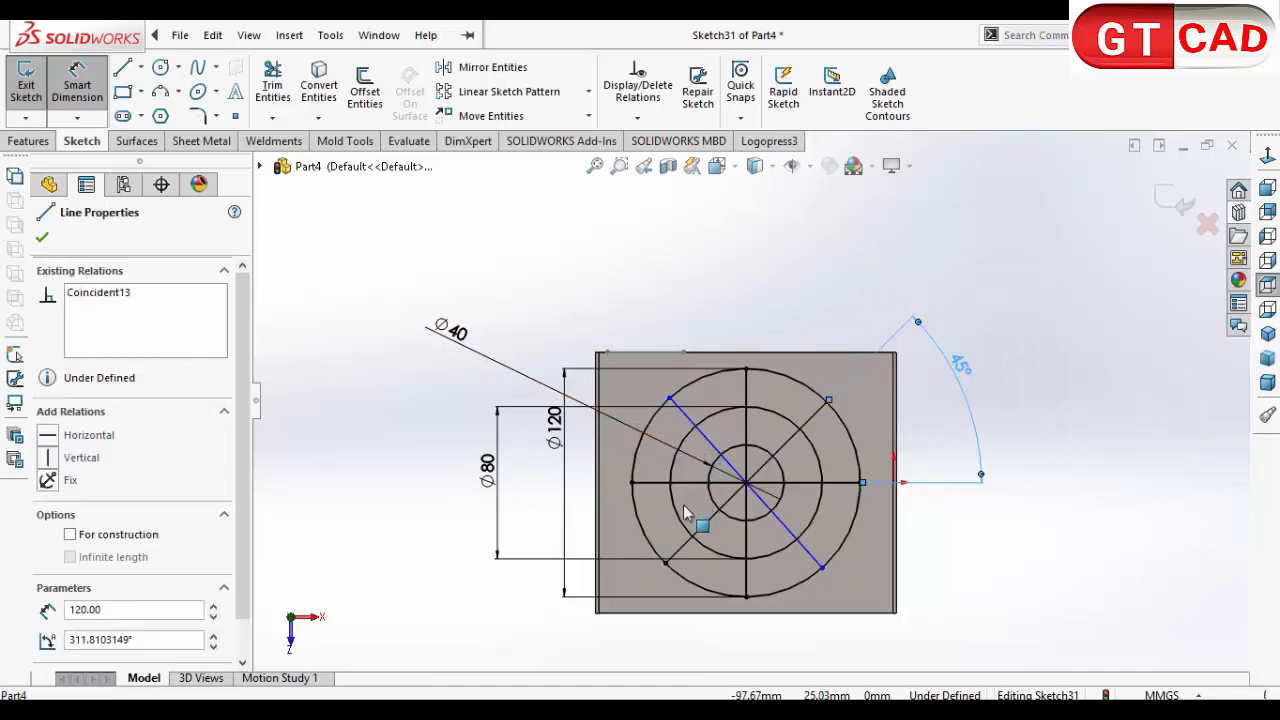
pyautogui.click(692, 484)
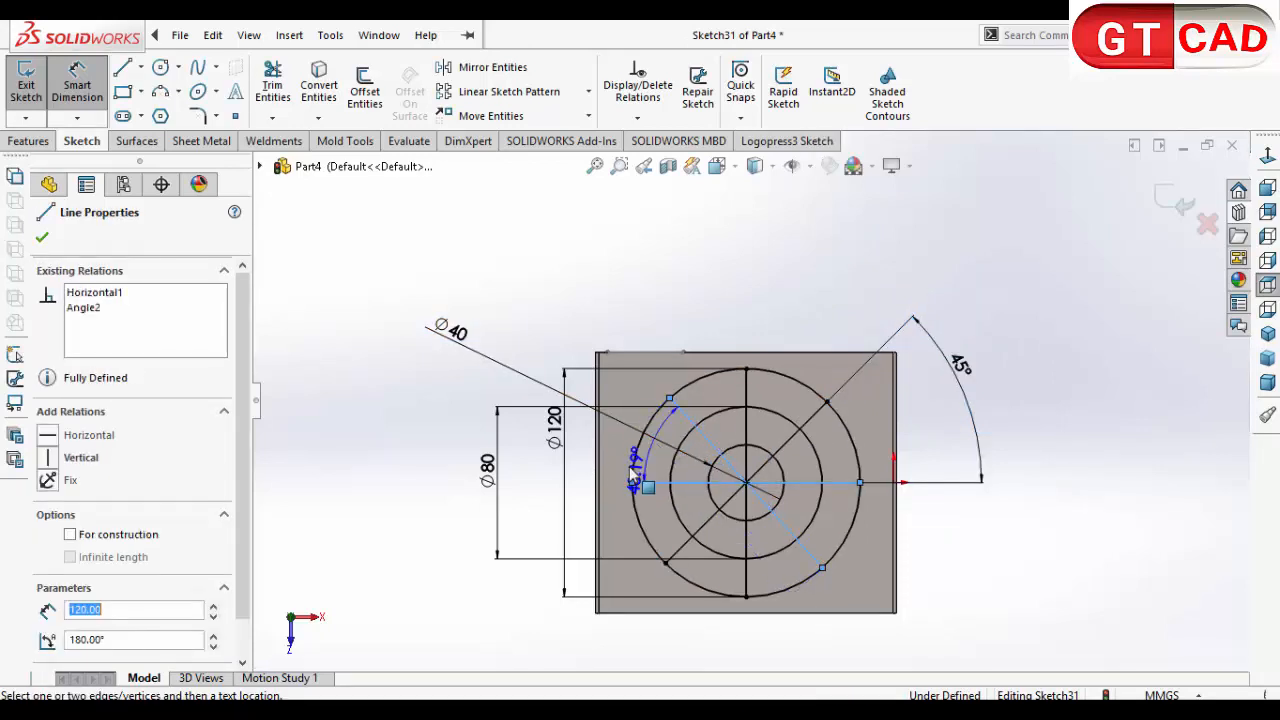
pyautogui.click(401, 348)
pyautogui.write('45')
pyautogui.press('Return')
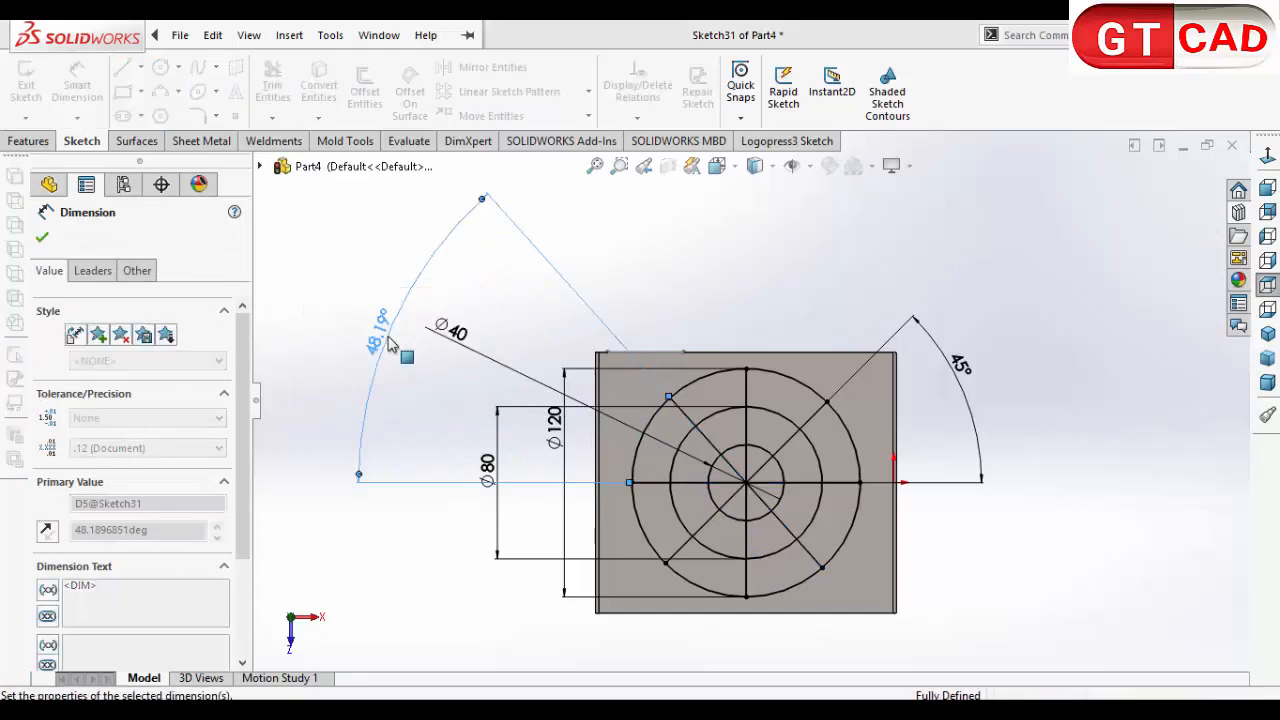
pyautogui.click(1180, 203)
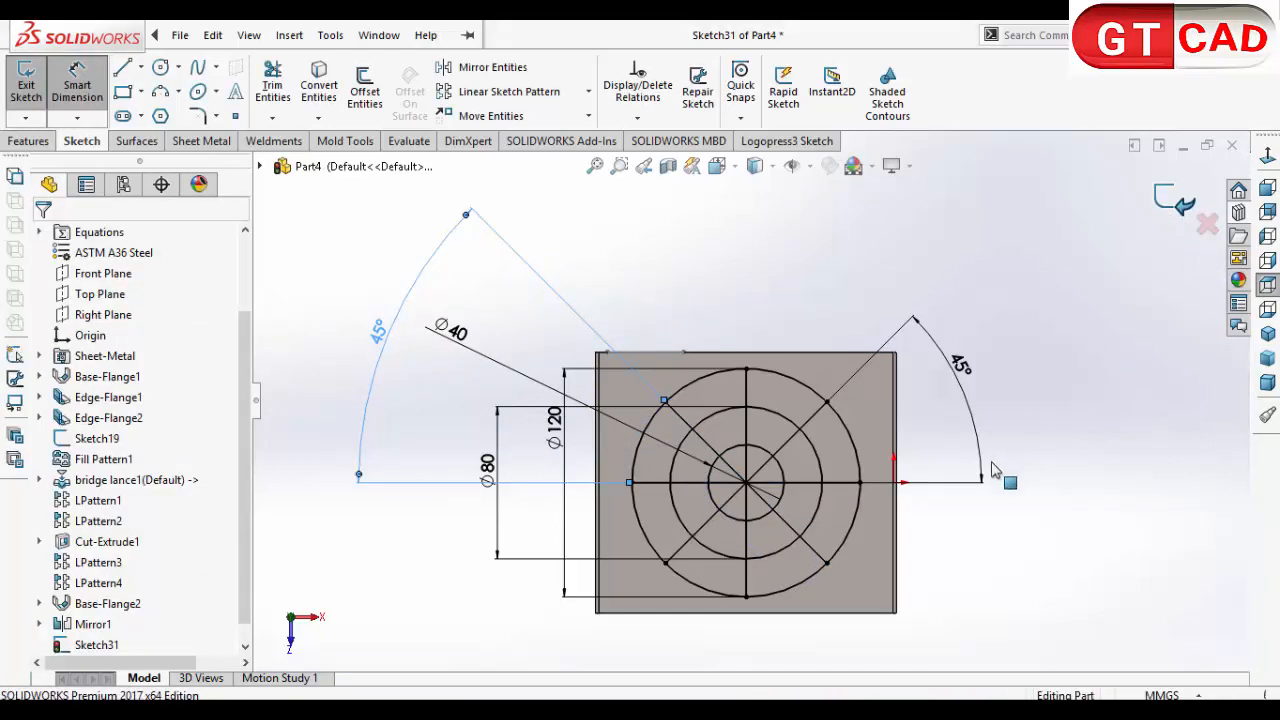
# Step: Start a Vent feature on the cover's top face using the 120 mm circle of the sketch as its boundary
pyautogui.moveTo(773, 506); pyautogui.dragTo(794, 409, button='middle')
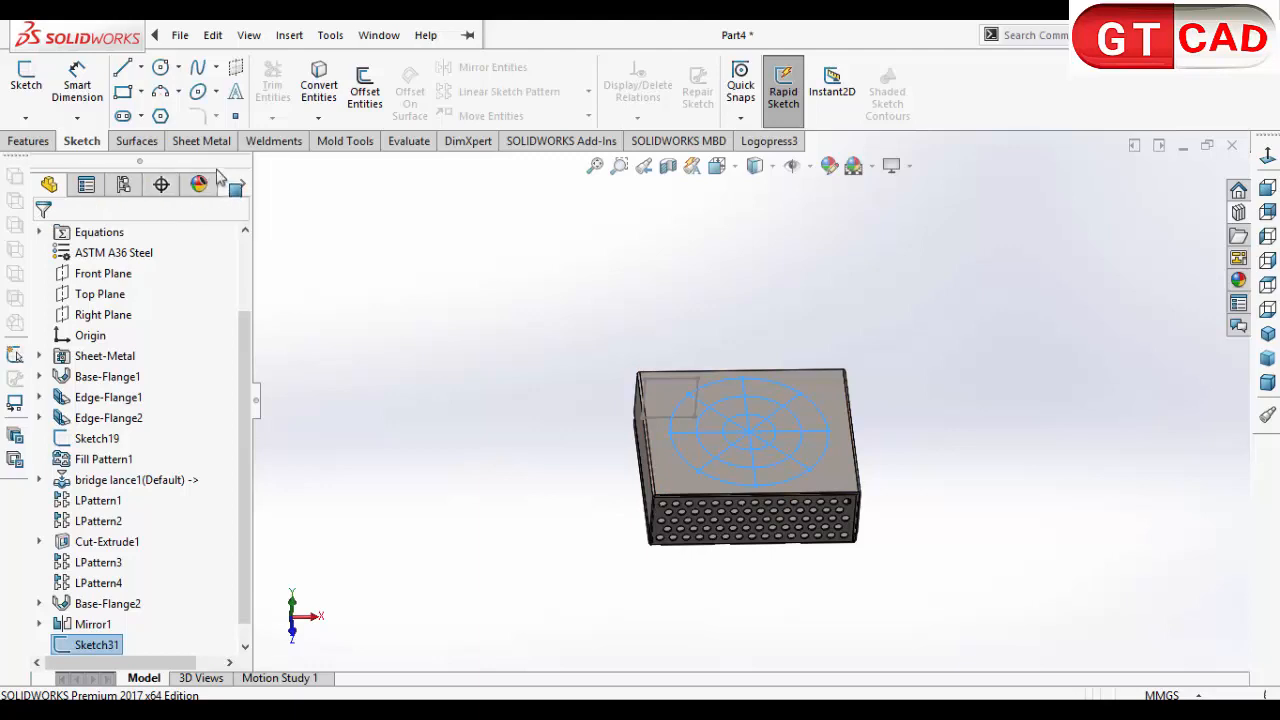
pyautogui.click(202, 141)
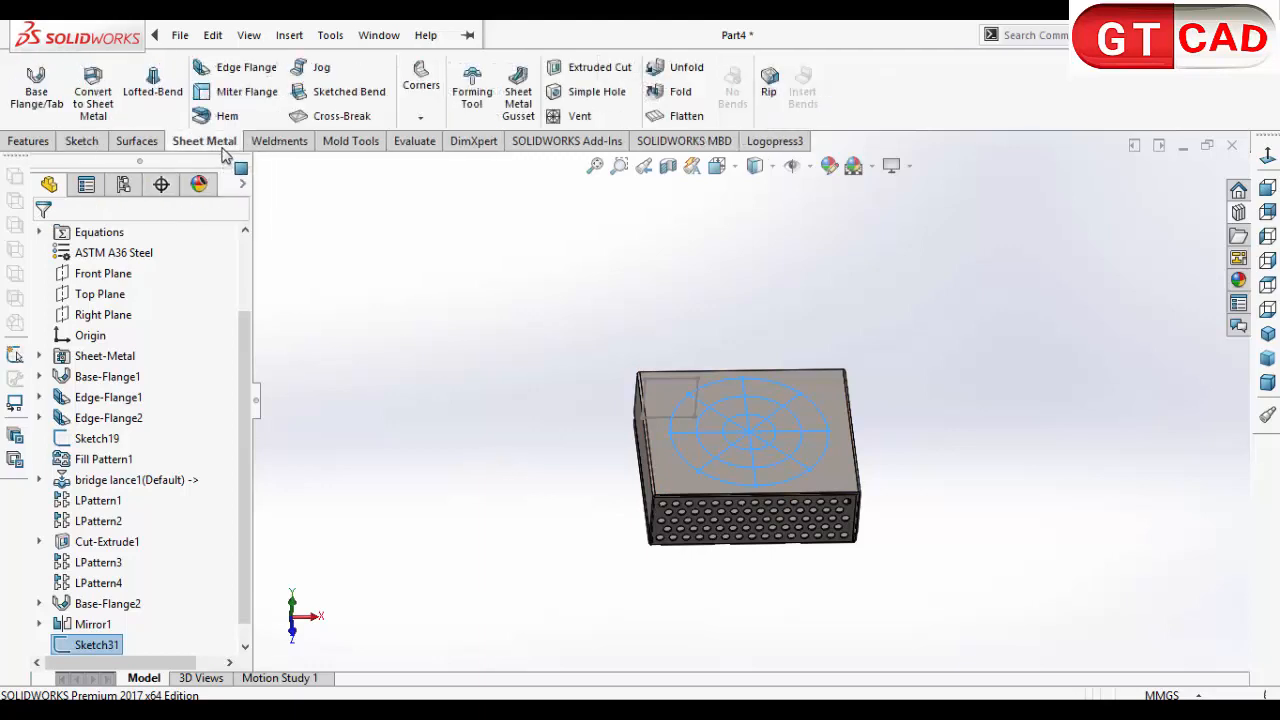
pyautogui.click(577, 115)
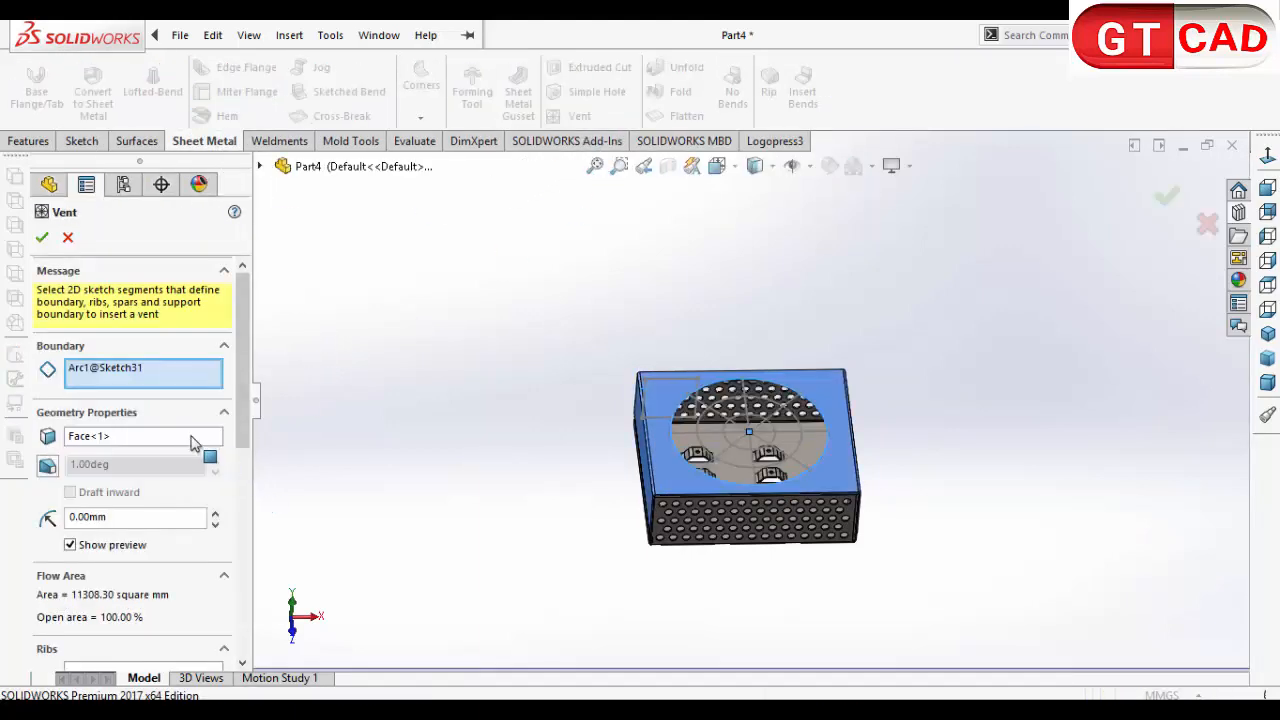
pyautogui.moveTo(566, 456); pyautogui.dragTo(574, 552, button='middle')
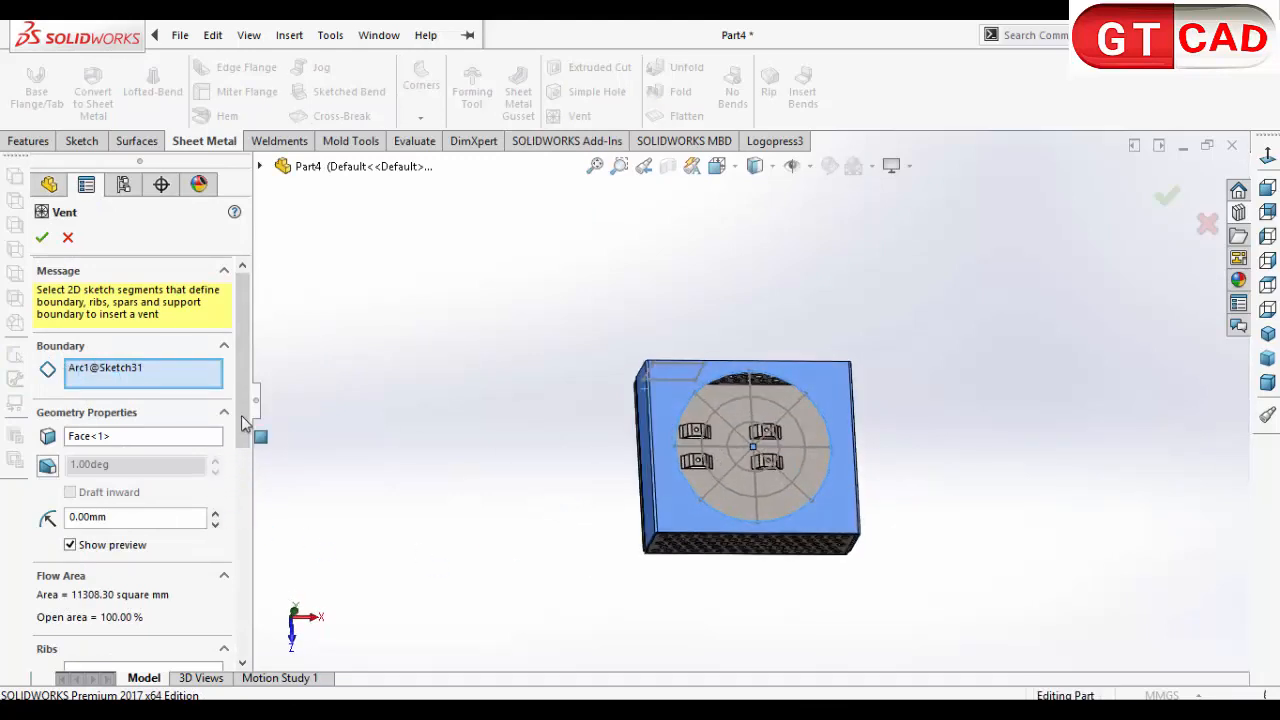
# Step: Assign the four diameter lines and the 80 mm and 40 mm circles as the vent's spars
pyautogui.scroll(-5, 248, 422)
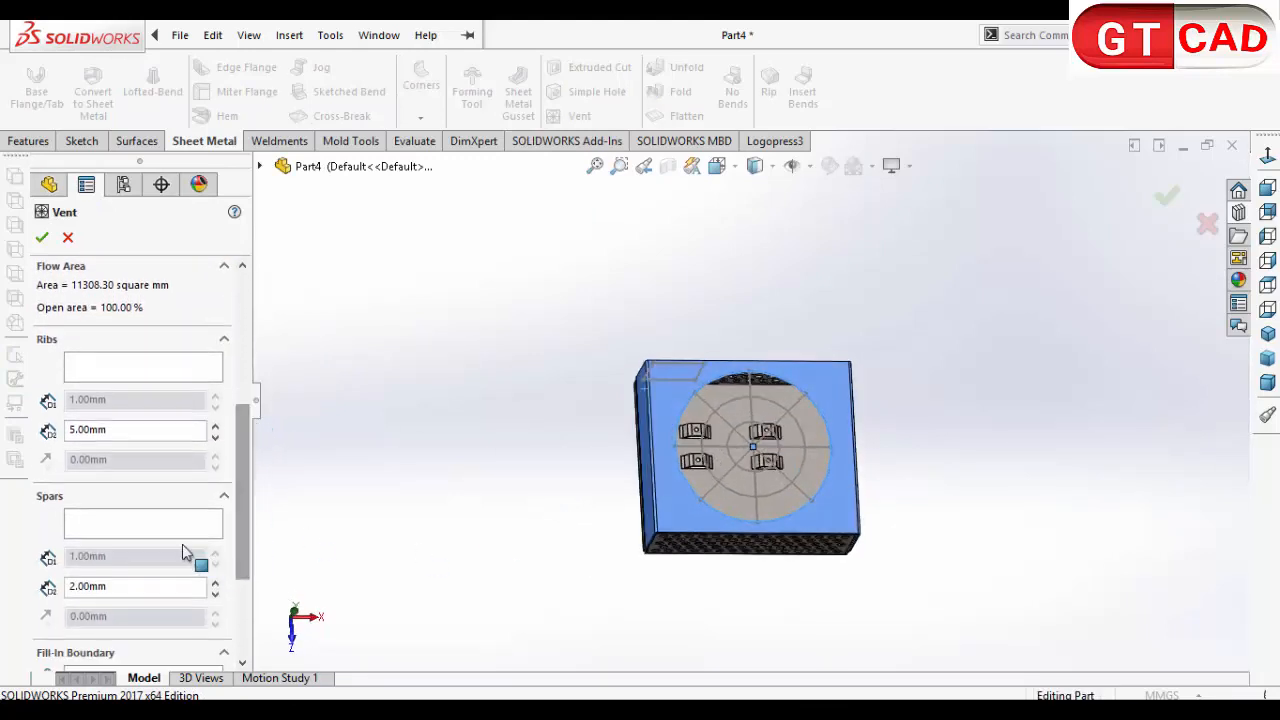
pyautogui.click(157, 525)
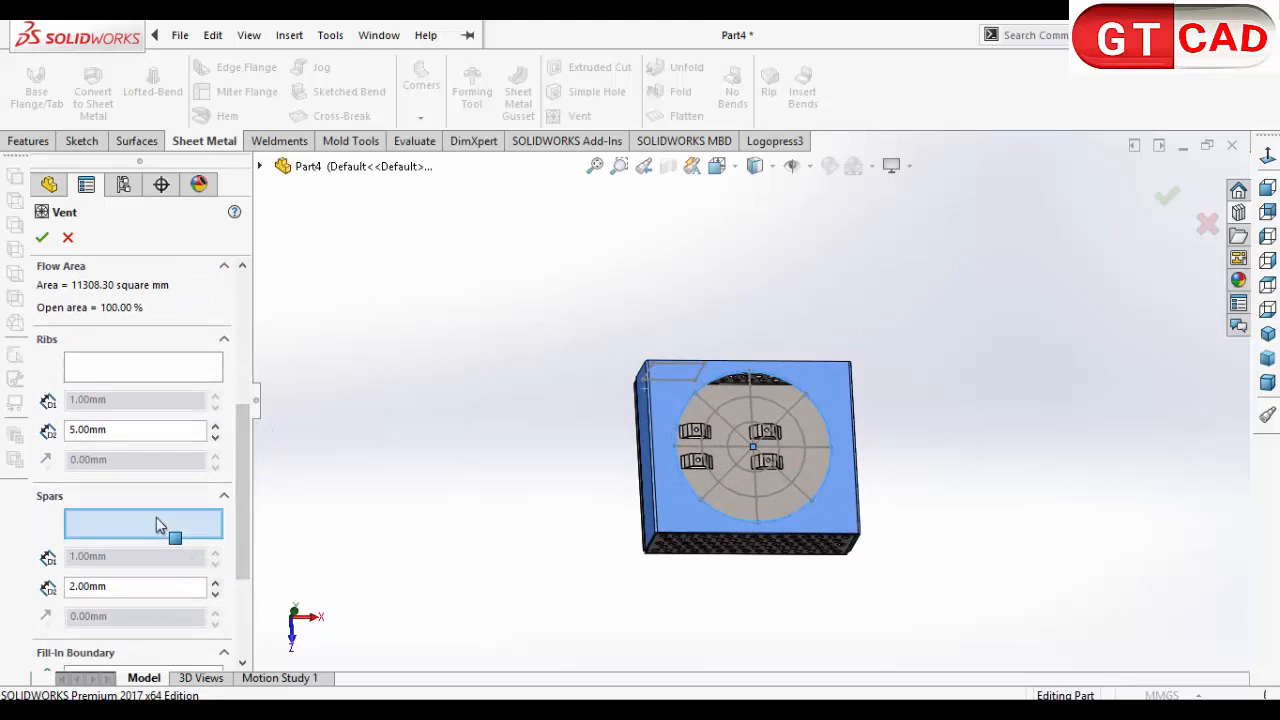
pyautogui.click(711, 402)
pyautogui.click(747, 392)
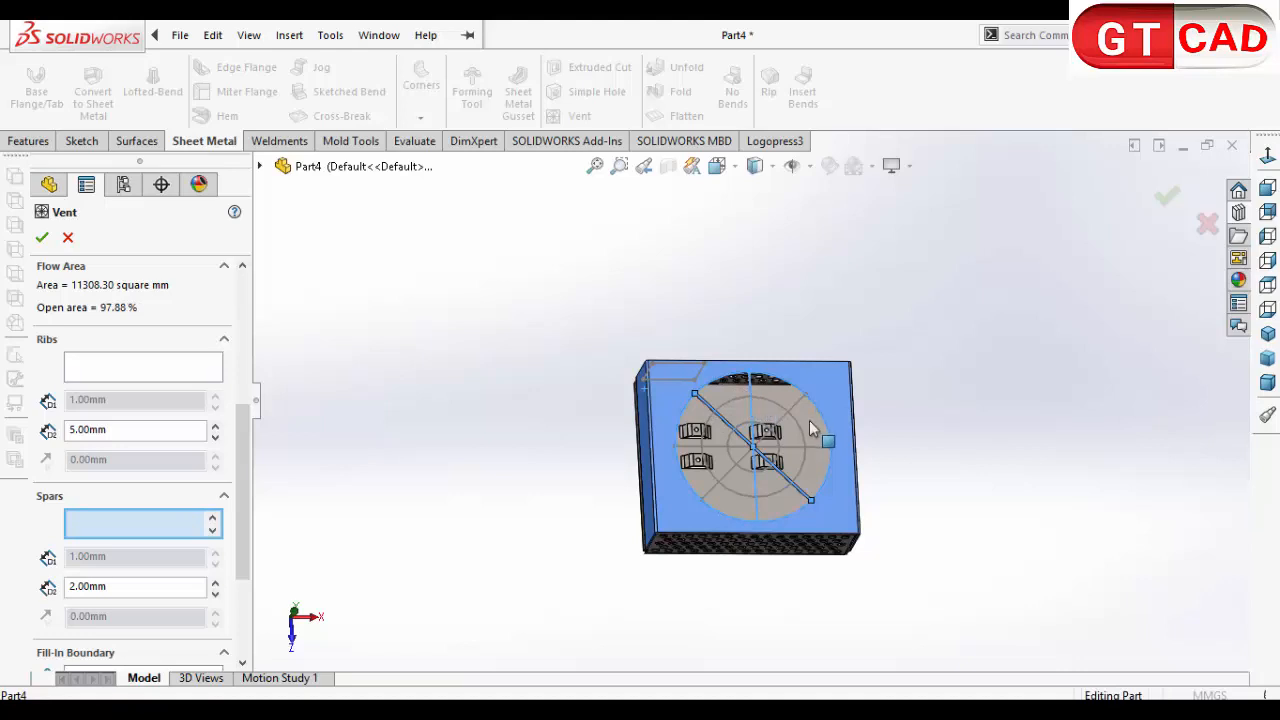
pyautogui.click(795, 452)
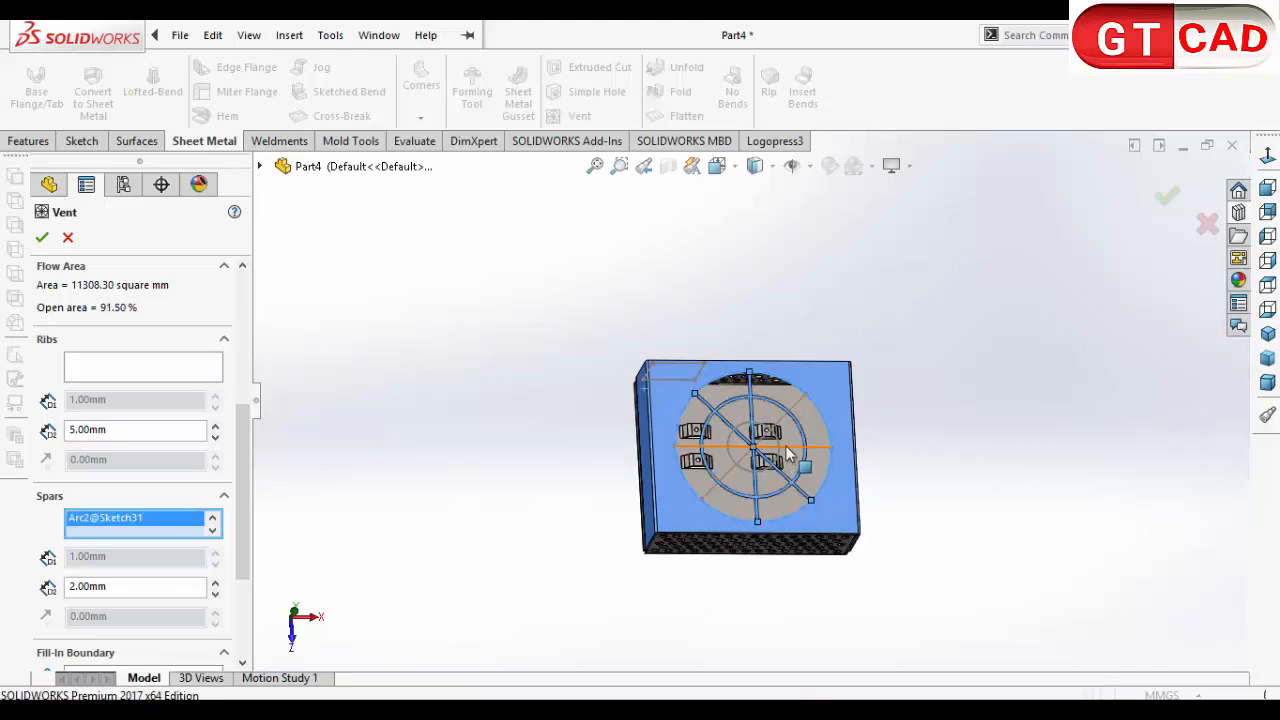
pyautogui.click(786, 447)
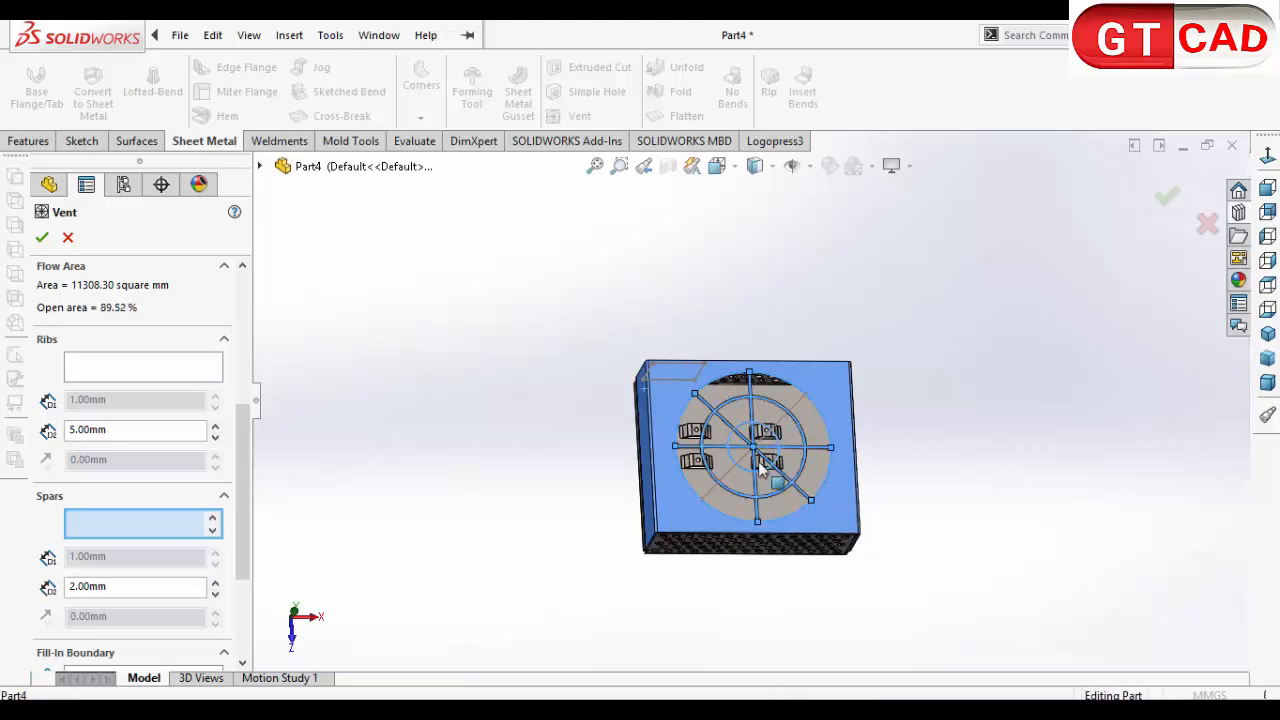
pyautogui.click(698, 518)
pyautogui.moveTo(700, 517)
pyautogui.mouseDown(button='middle')
pyautogui.moveTo(686, 509)
pyautogui.moveTo(650, 556)
pyautogui.moveTo(679, 432)
pyautogui.moveTo(740, 408)
pyautogui.moveTo(748, 390)
pyautogui.moveTo(734, 438)
pyautogui.mouseUp(button='middle')
pyautogui.click(727, 473)
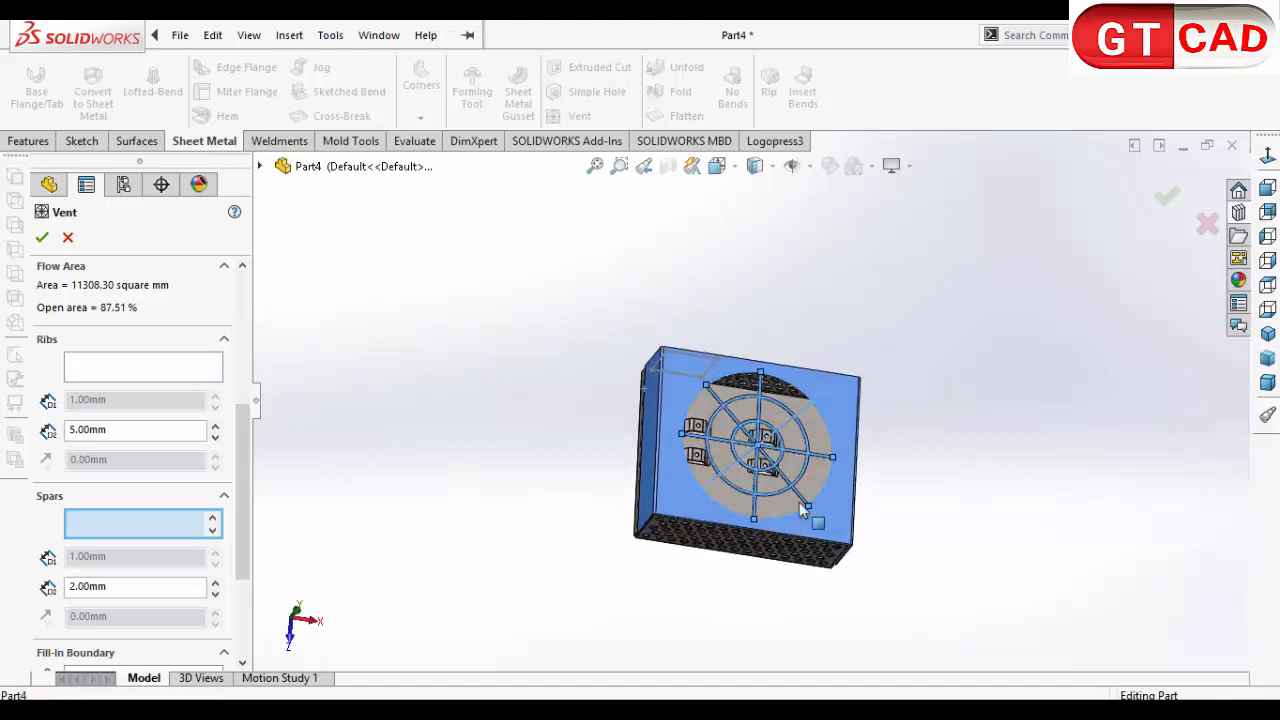
pyautogui.click(767, 515)
pyautogui.moveTo(767, 515)
pyautogui.mouseDown(button='middle')
pyautogui.moveTo(730, 532)
pyautogui.moveTo(754, 520)
pyautogui.mouseUp(button='middle')
# Step: Remove the 120 mm circle from the vent boundary and reselect it as the boundary
pyautogui.moveTo(245, 500); pyautogui.dragTo(252, 340)
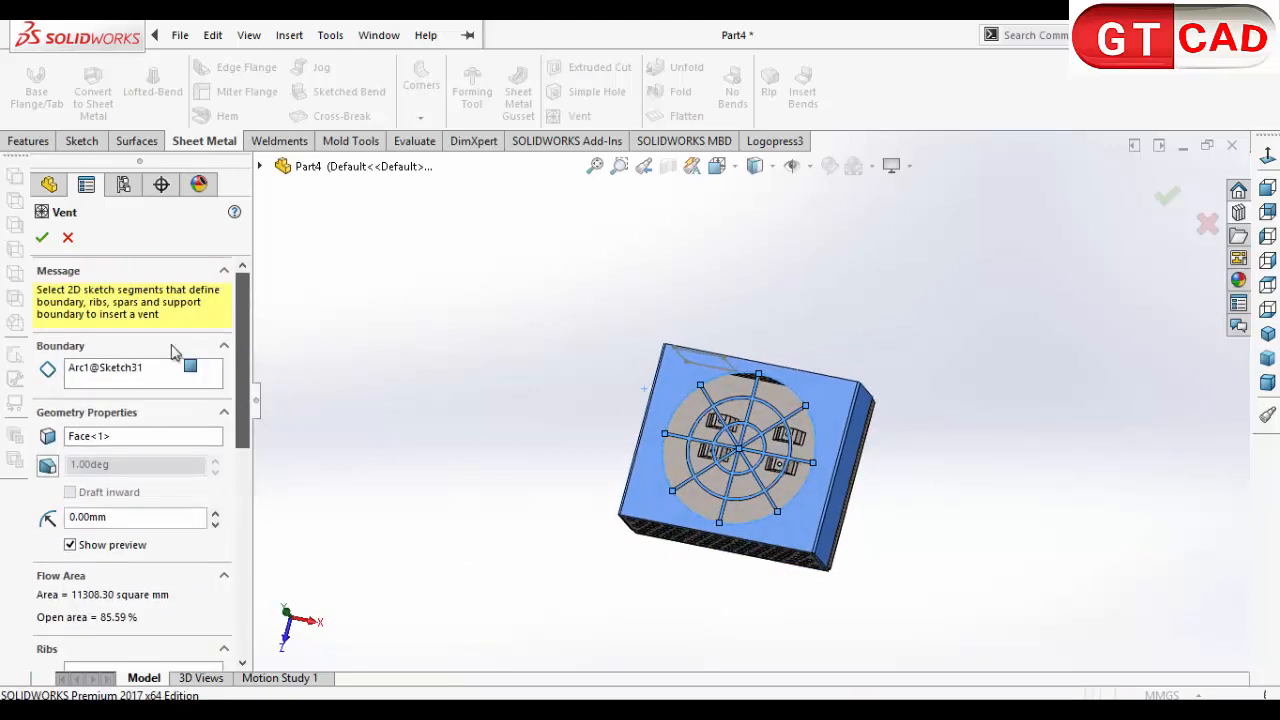
pyautogui.click(160, 372)
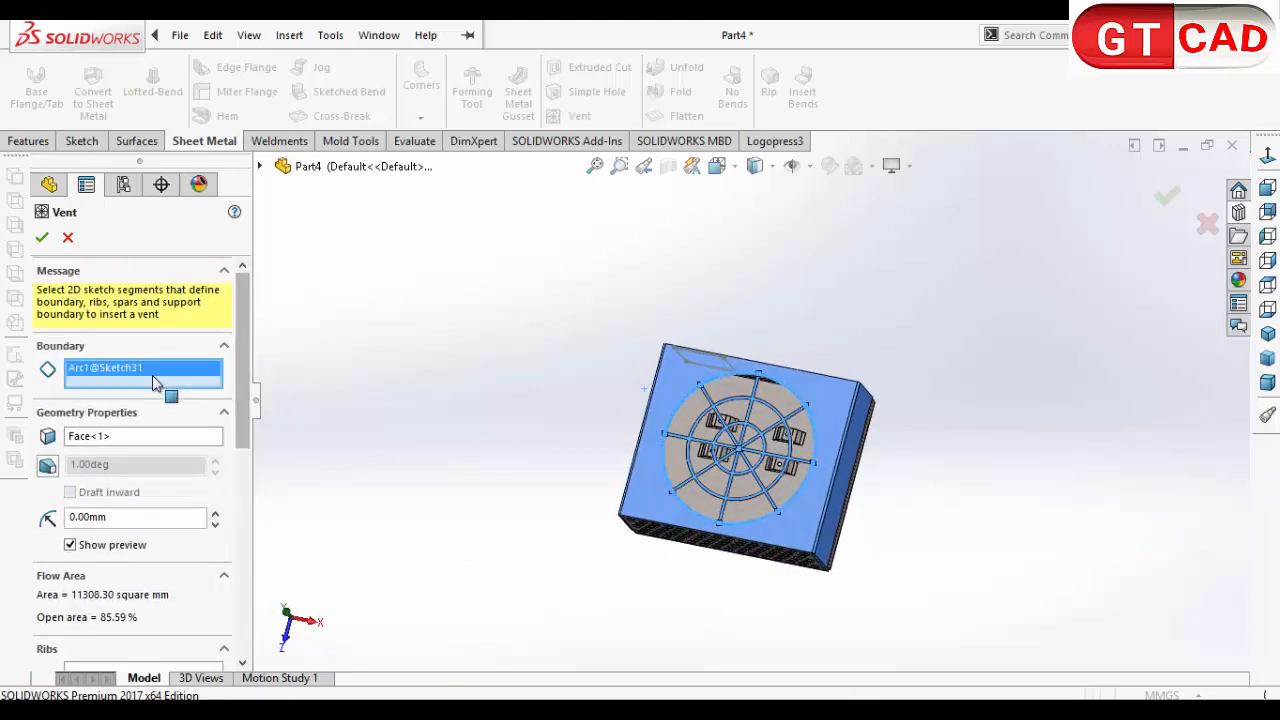
pyautogui.click(668, 465)
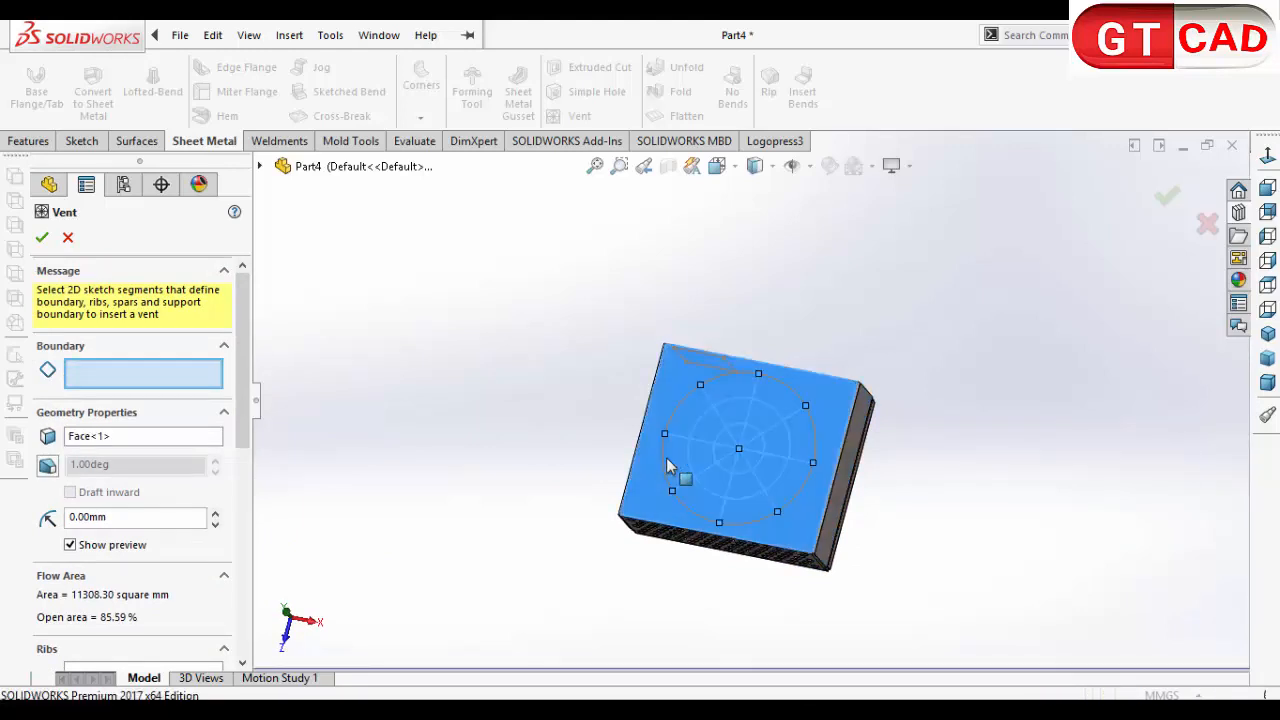
pyautogui.click(646, 465)
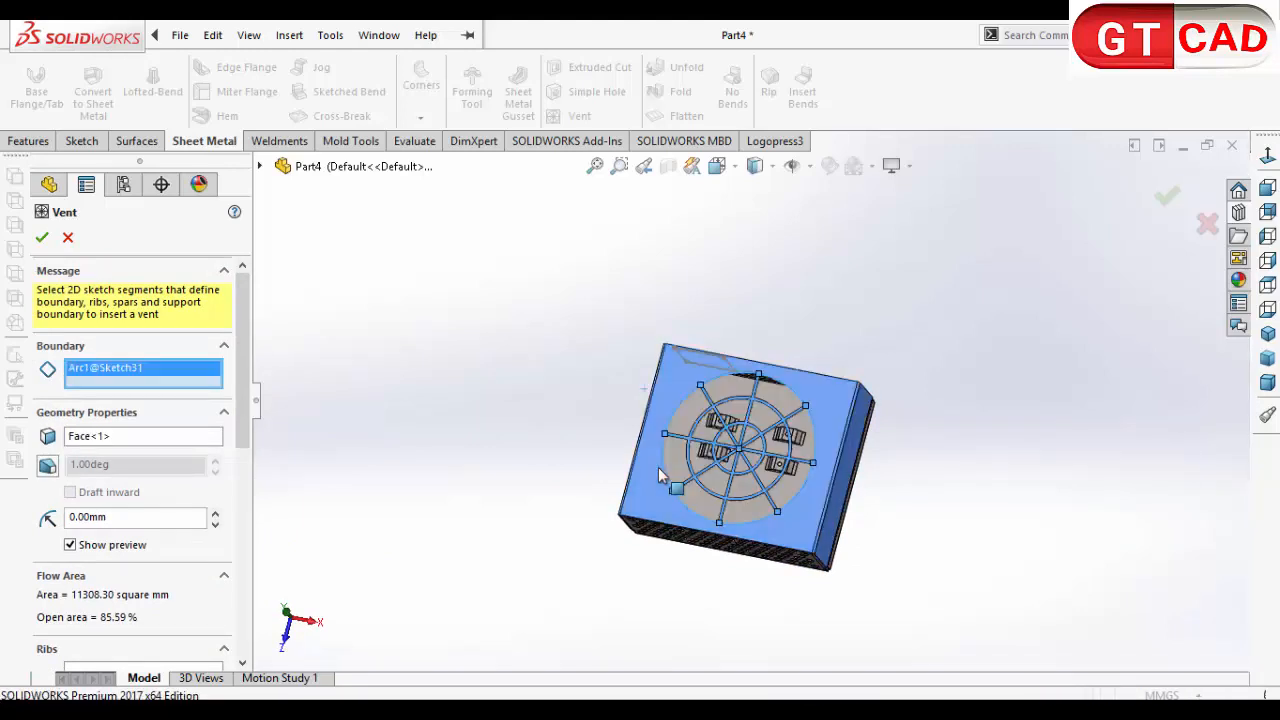
# Step: Set the vent's rib width to 10 mm and create the vent in the cover
pyautogui.moveTo(247, 410); pyautogui.dragTo(247, 526)
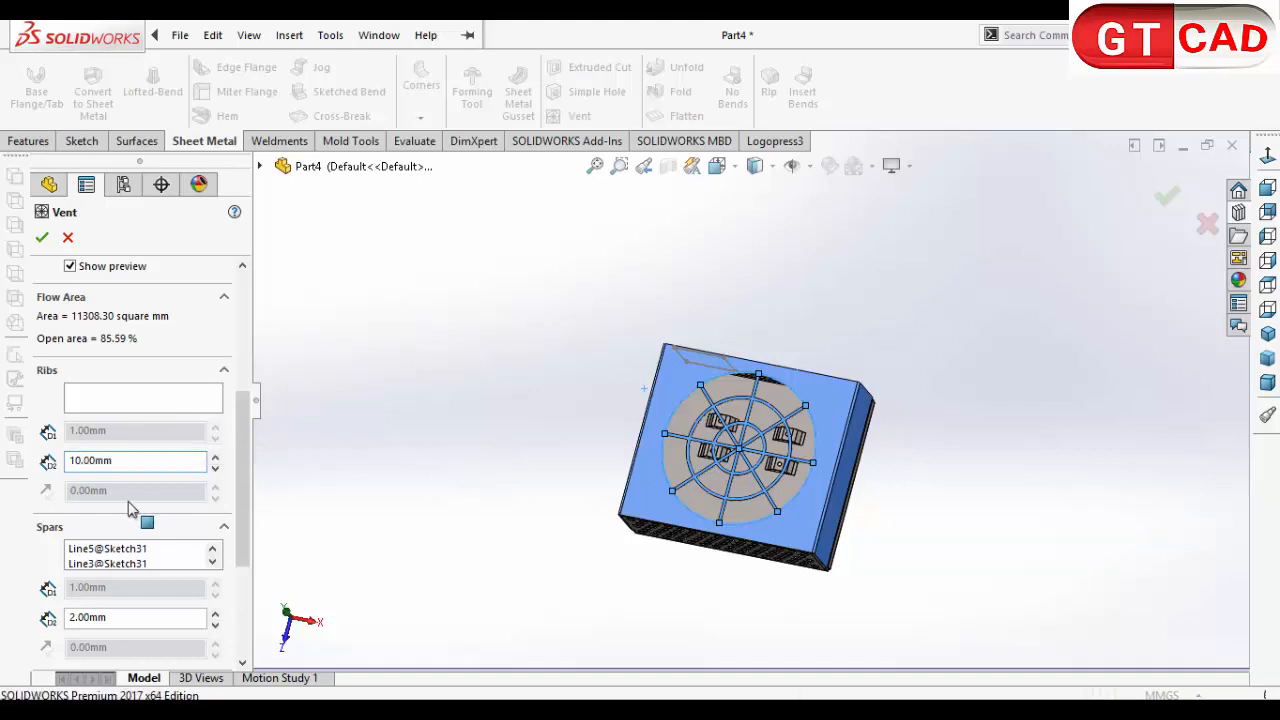
pyautogui.moveTo(672, 447); pyautogui.dragTo(686, 425, button='middle')
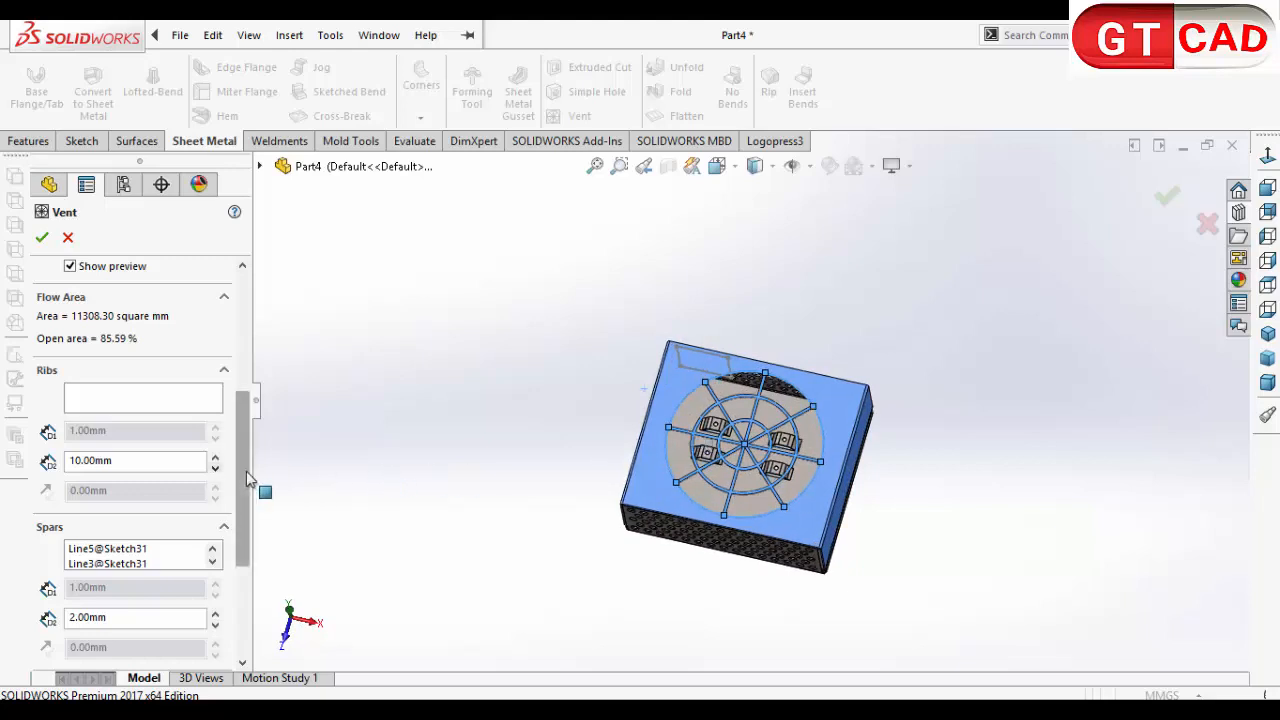
pyautogui.moveTo(246, 471); pyautogui.dragTo(254, 588)
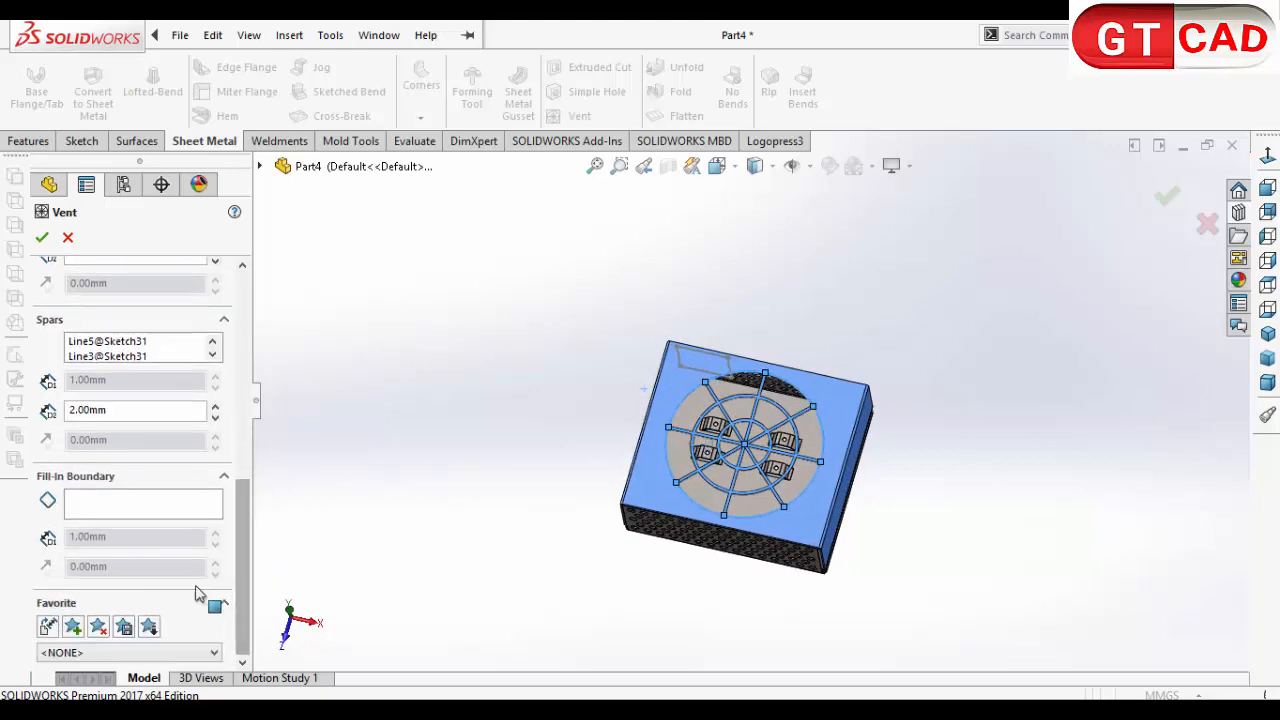
pyautogui.click(41, 238)
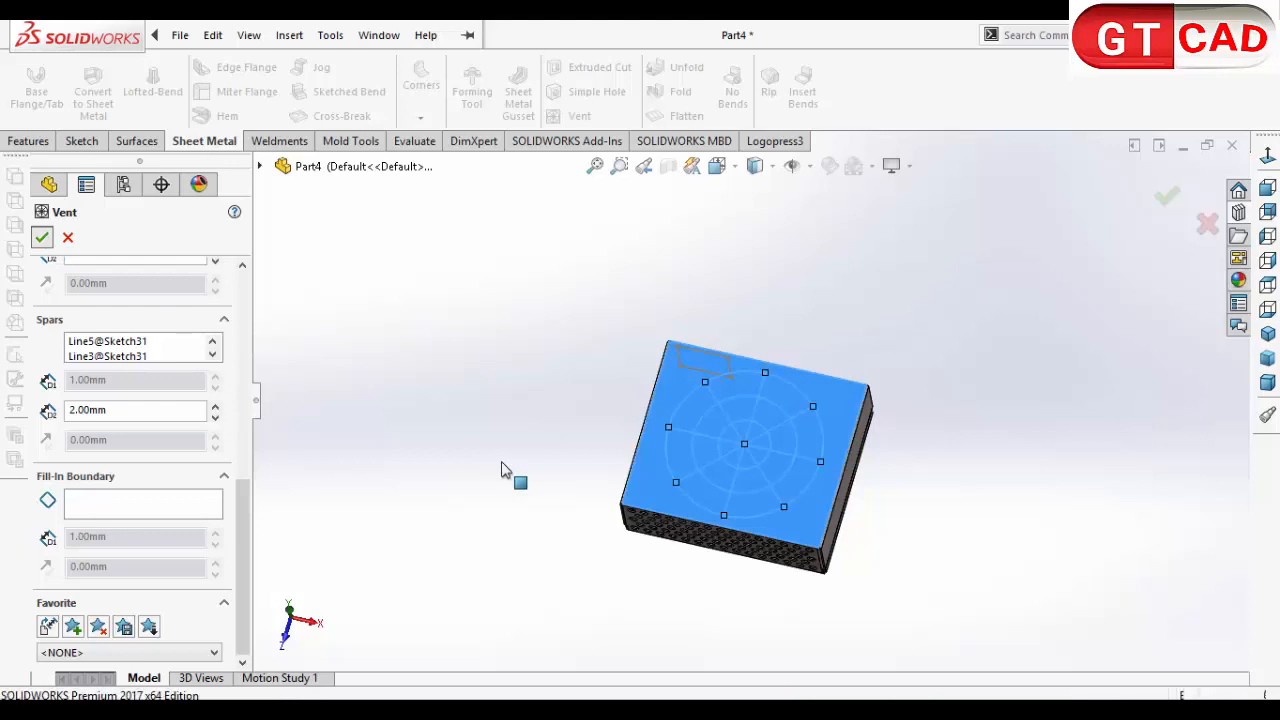
pyautogui.moveTo(563, 520); pyautogui.dragTo(601, 433, button='middle')
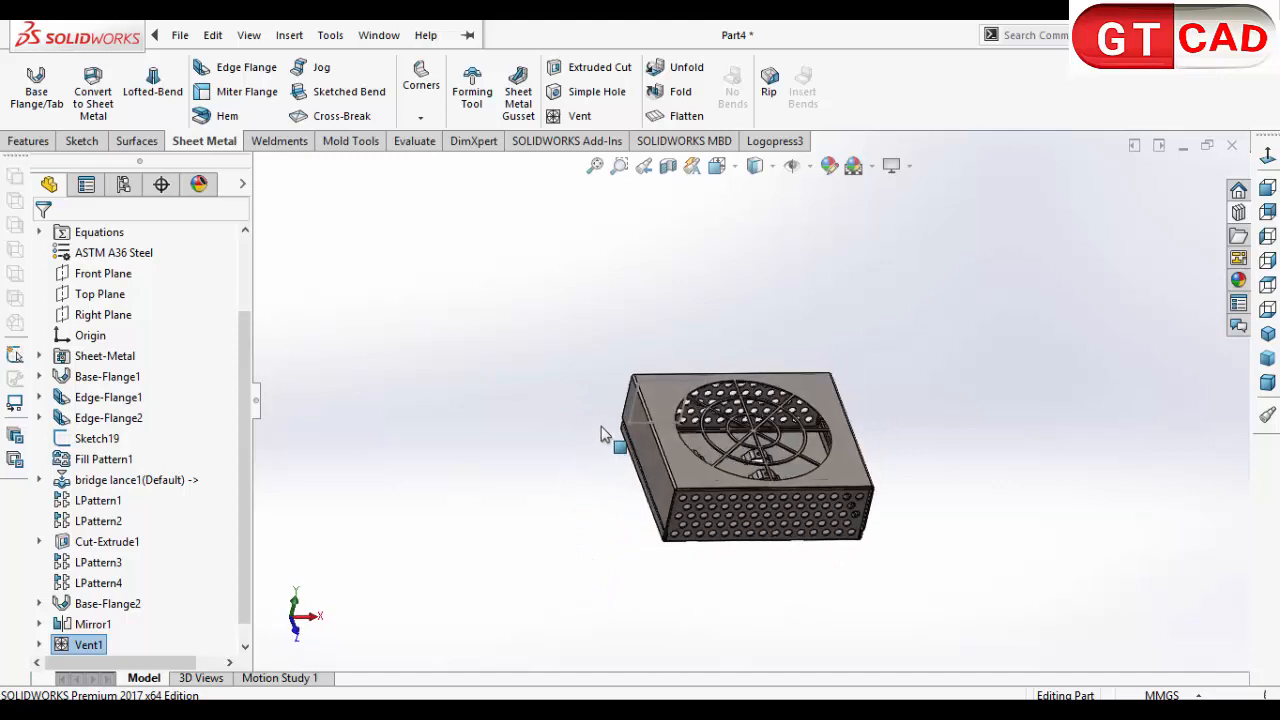
pyautogui.moveTo(410, 595); pyautogui.dragTo(708, 485, button='middle')
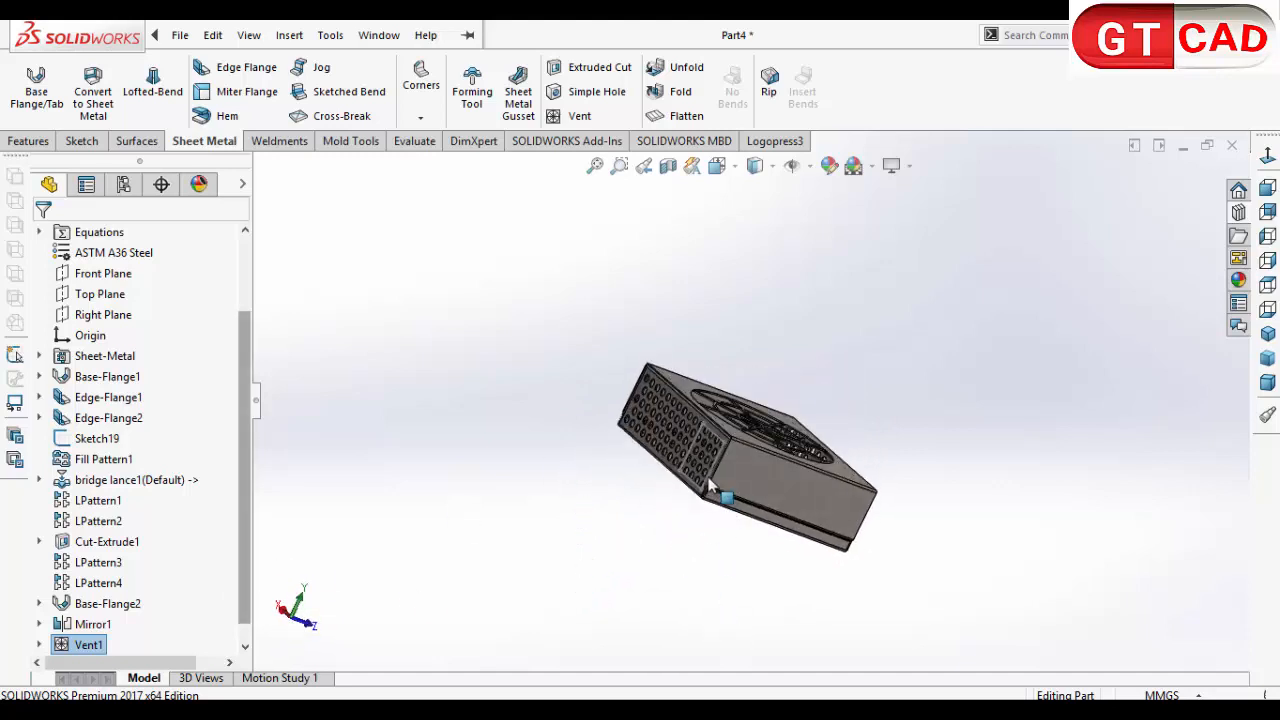
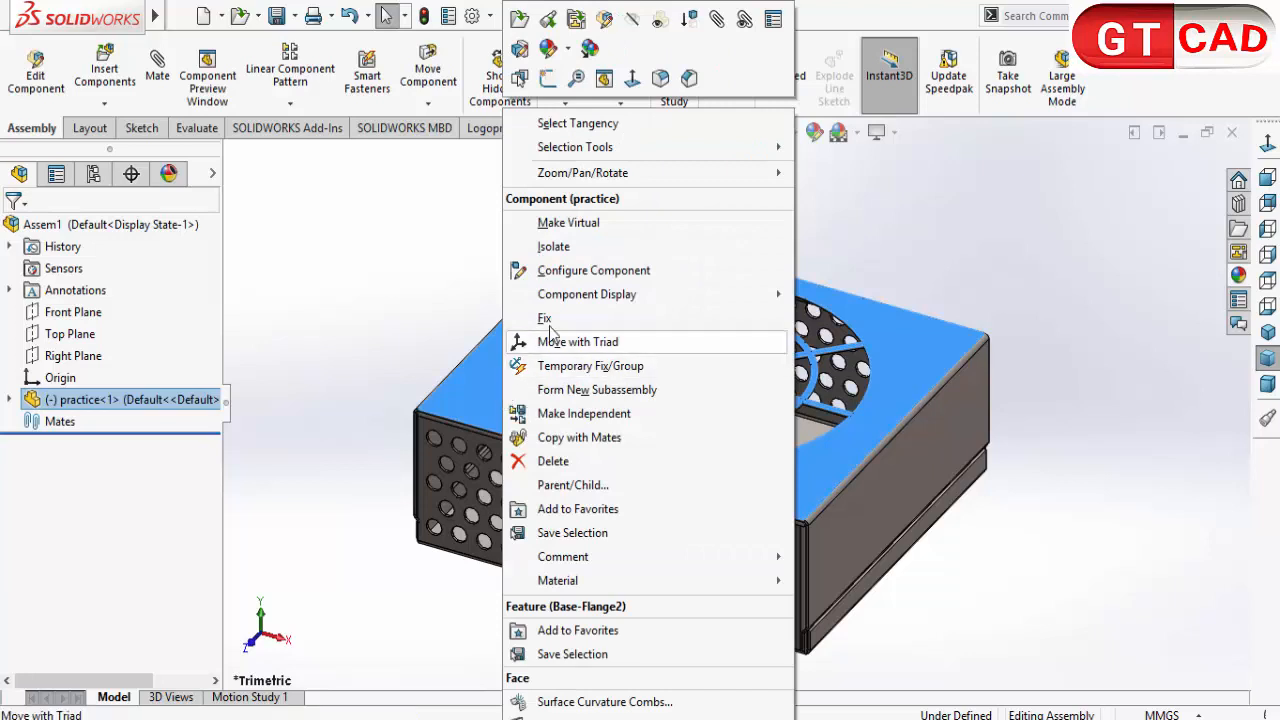
# Step: Mate the practice part's Front Plane coincident with the assembly's Front Plane
pyautogui.click(380, 373)
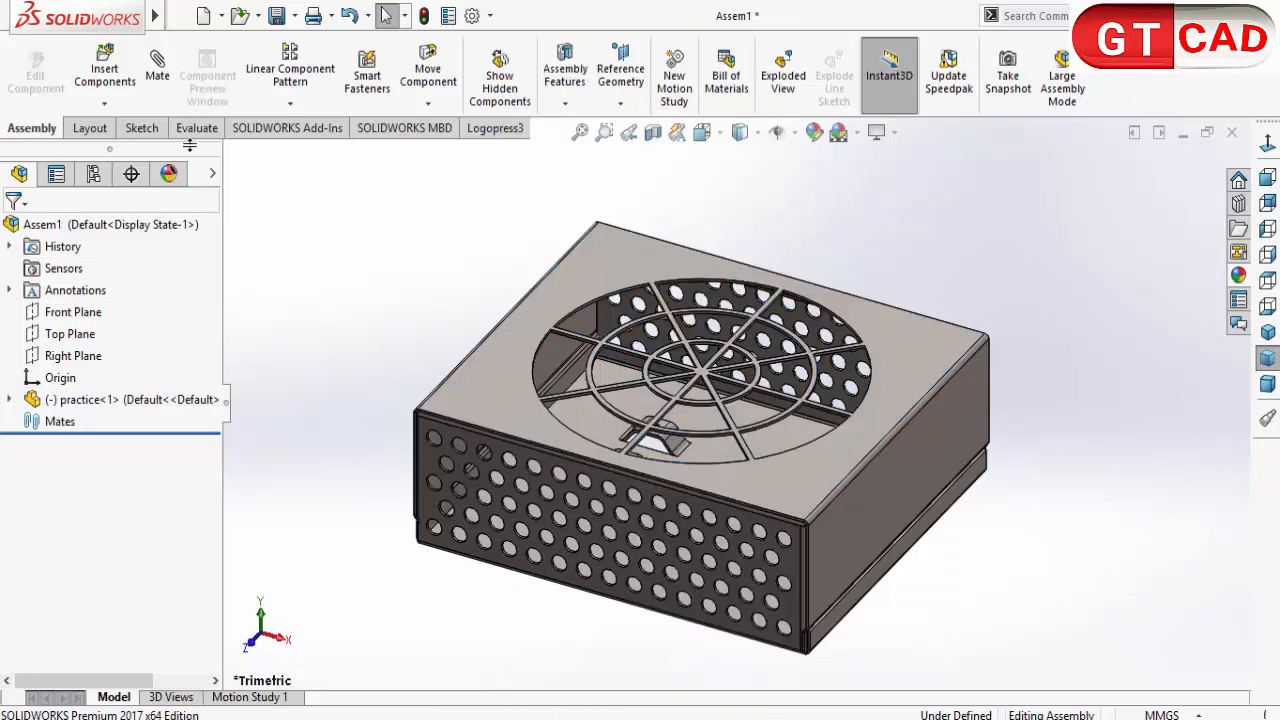
pyautogui.click(157, 62)
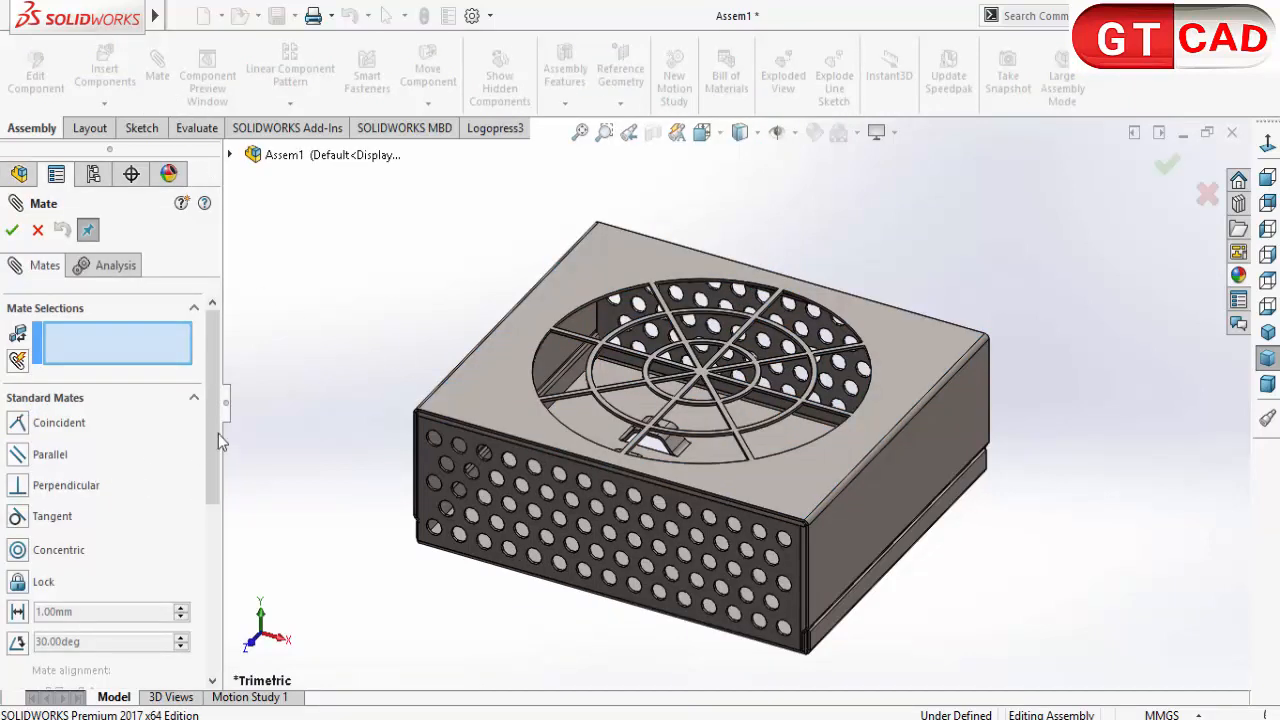
pyautogui.click(230, 155)
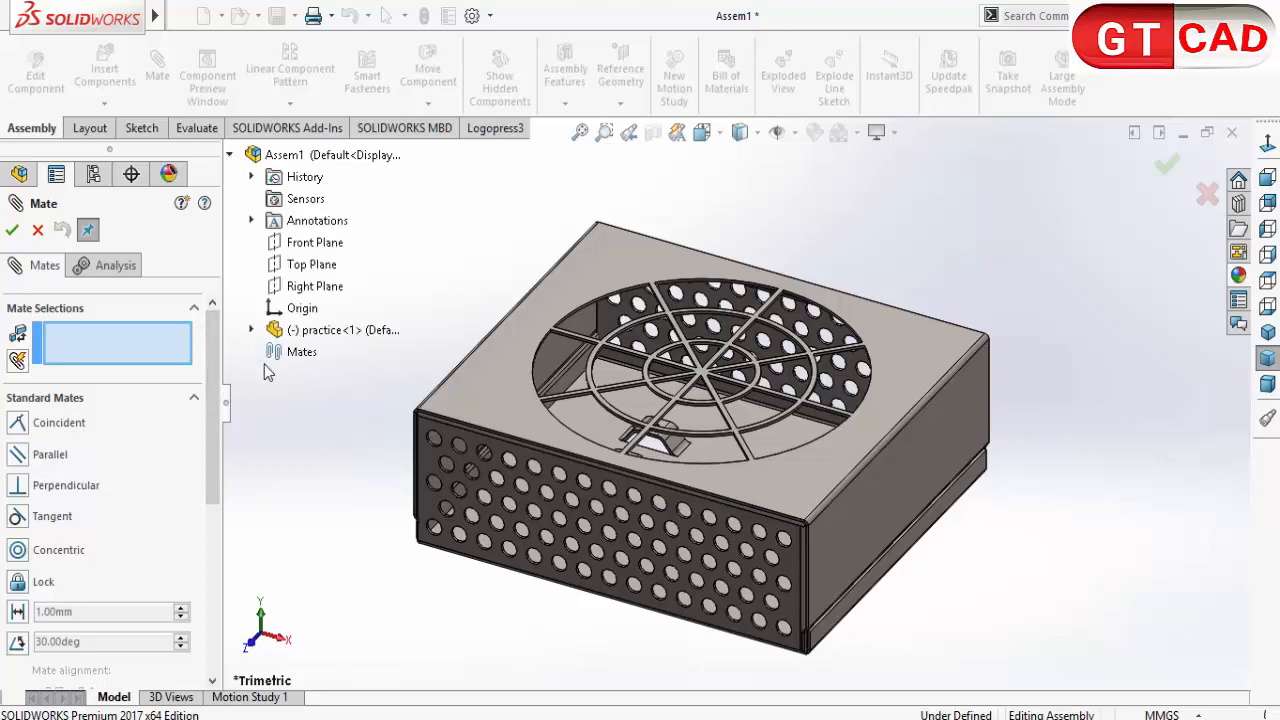
pyautogui.click(251, 330)
pyautogui.scroll(3, 300, 420)
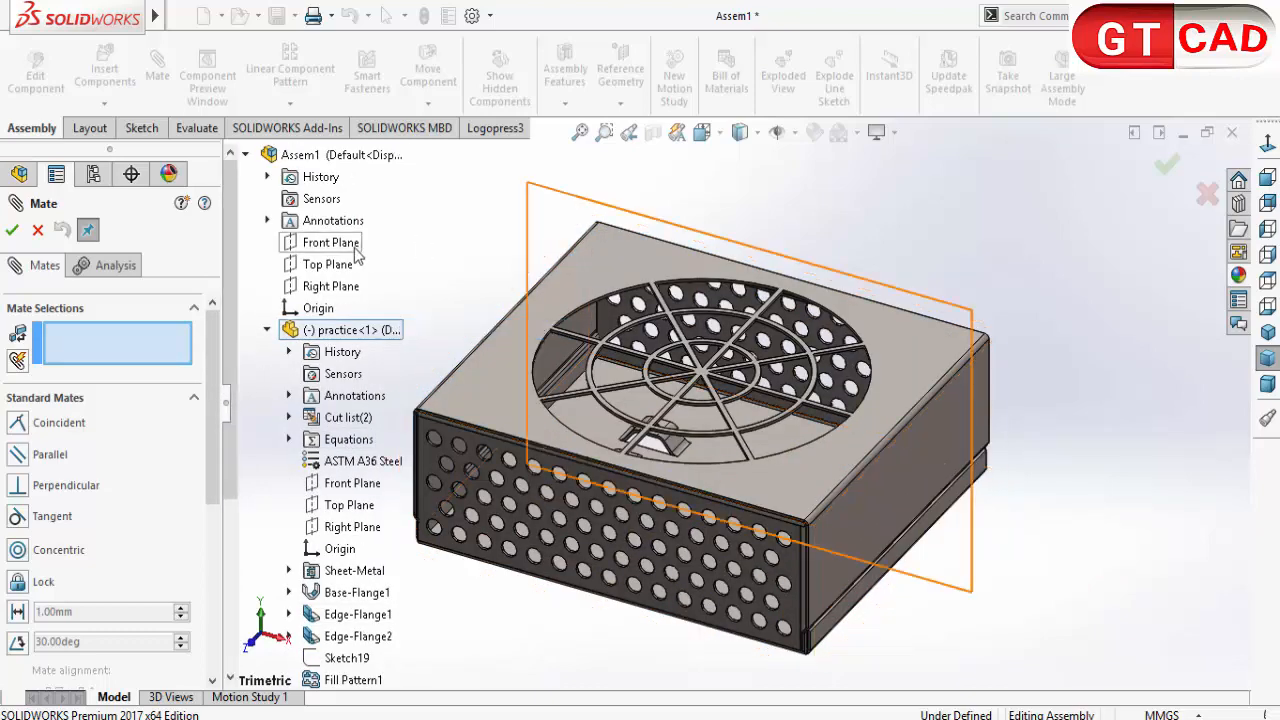
pyautogui.click(354, 249)
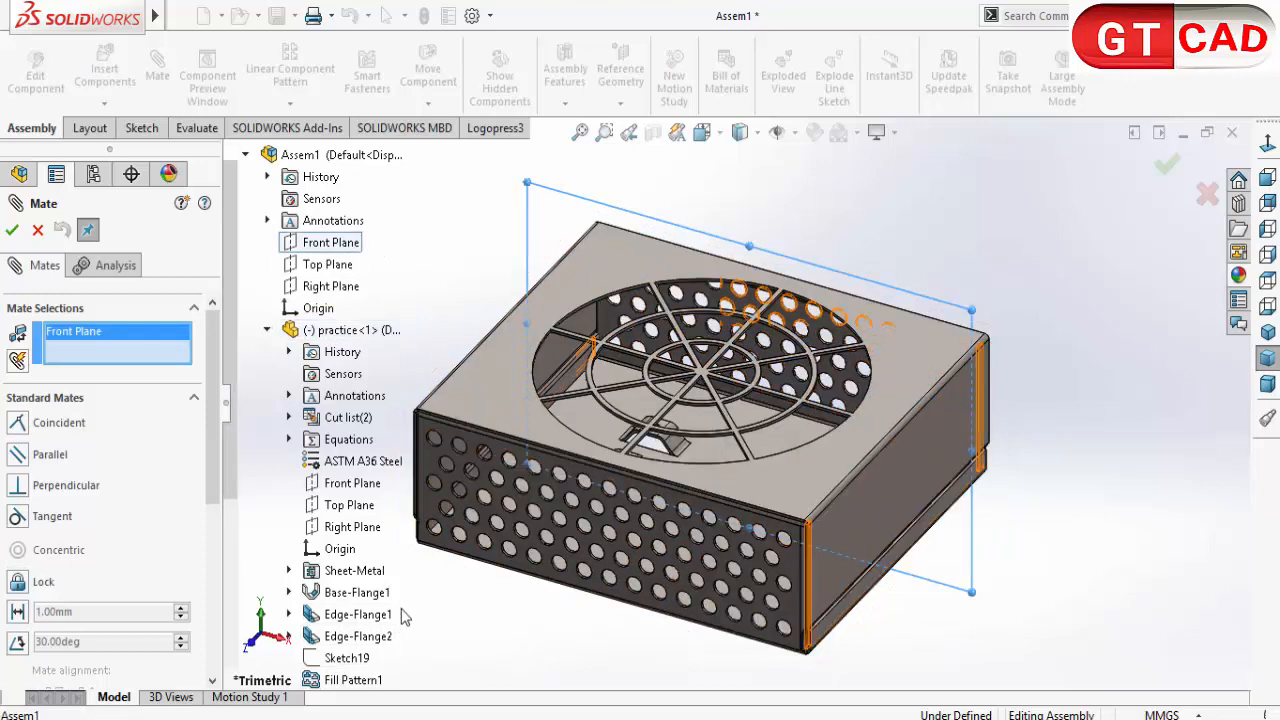
pyautogui.click(345, 485)
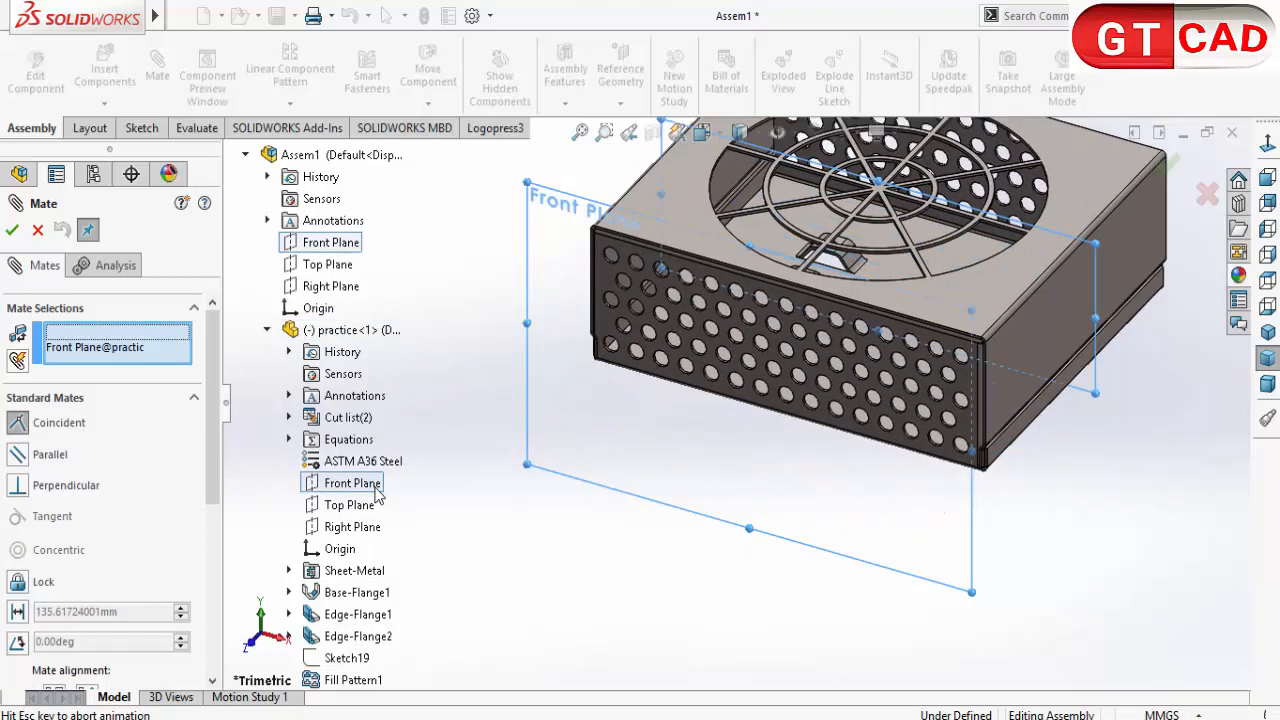
pyautogui.click(352, 519)
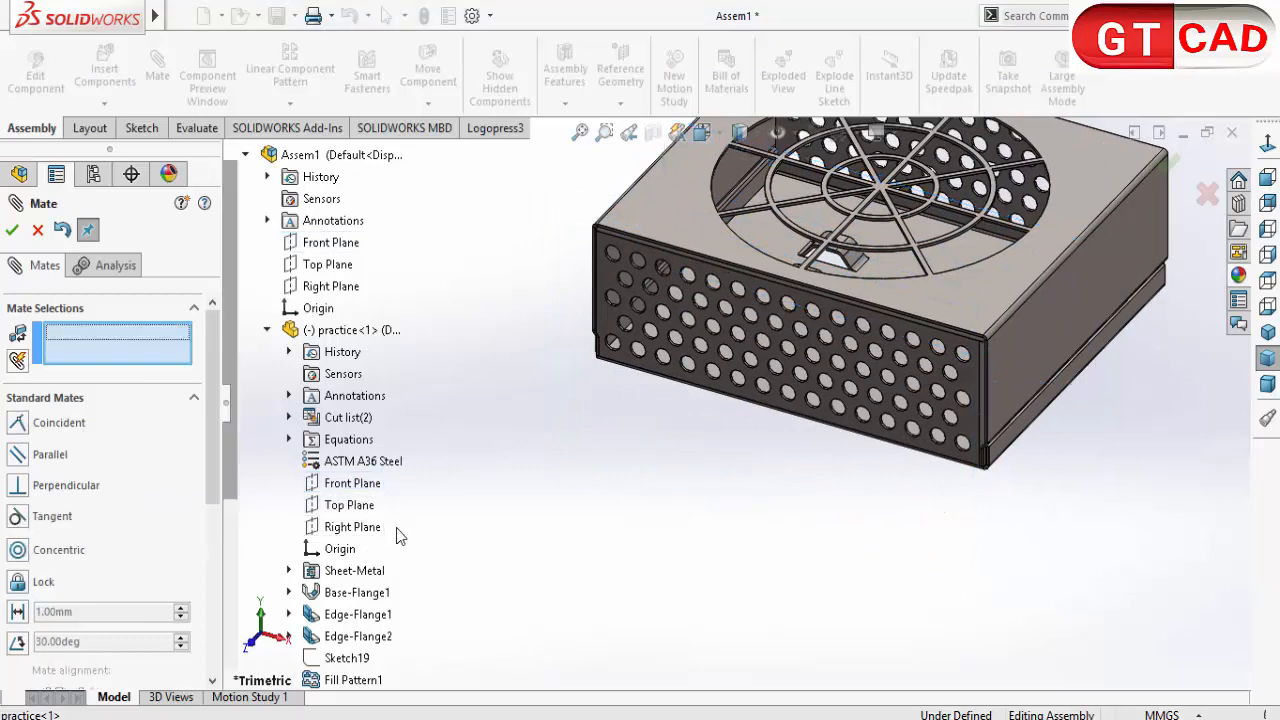
# Step: Mate the practice part's Top Plane and Right Plane coincident with the matching assembly planes and finish mating
pyautogui.click(349, 505)
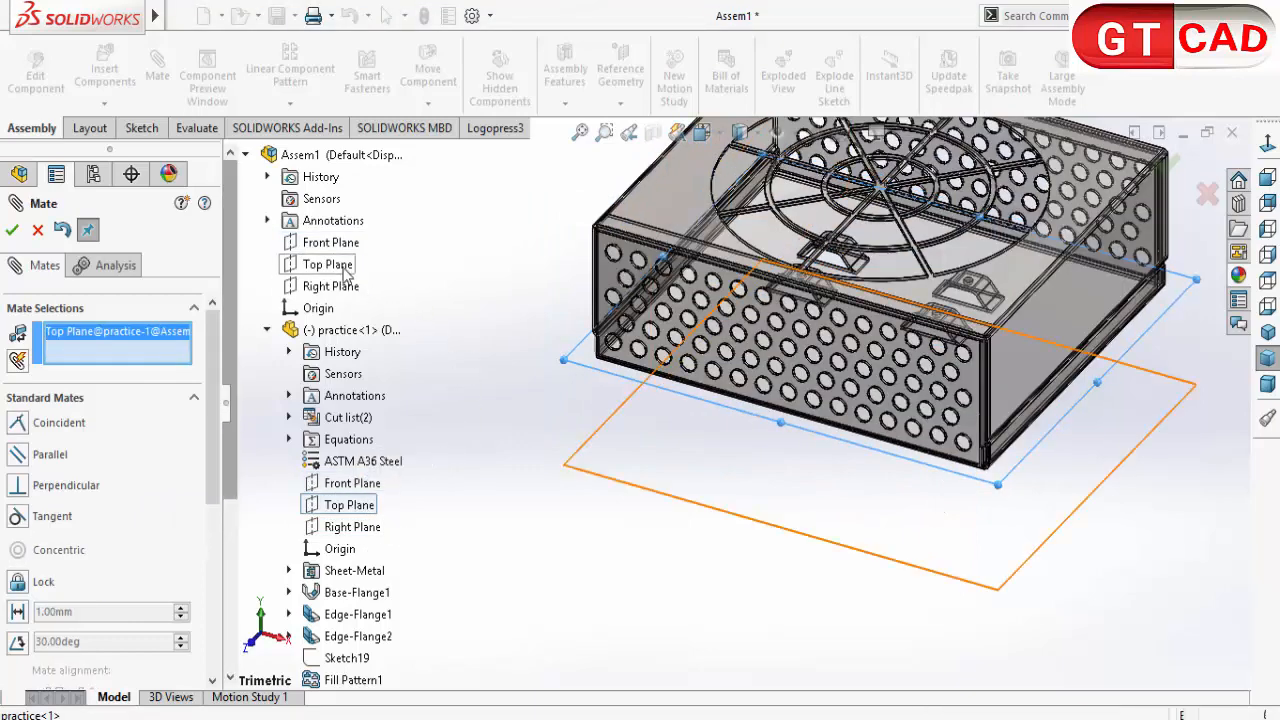
pyautogui.click(333, 265)
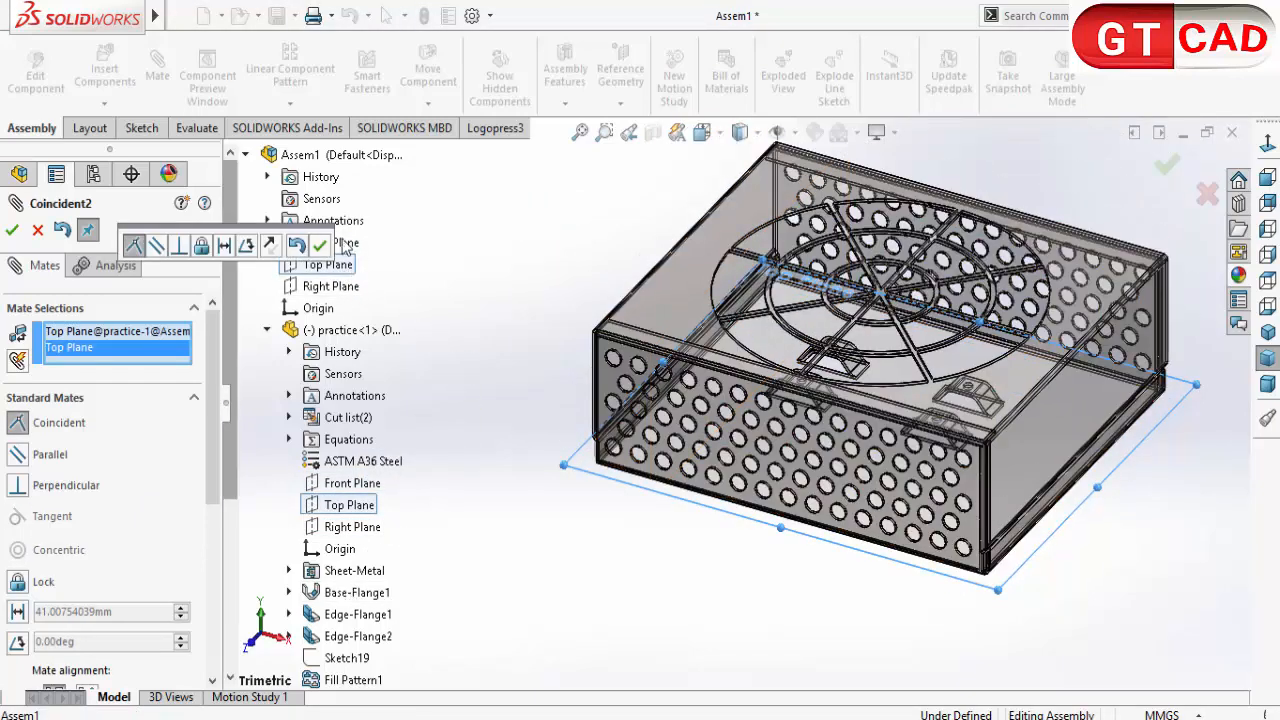
pyautogui.click(322, 247)
pyautogui.click(331, 286)
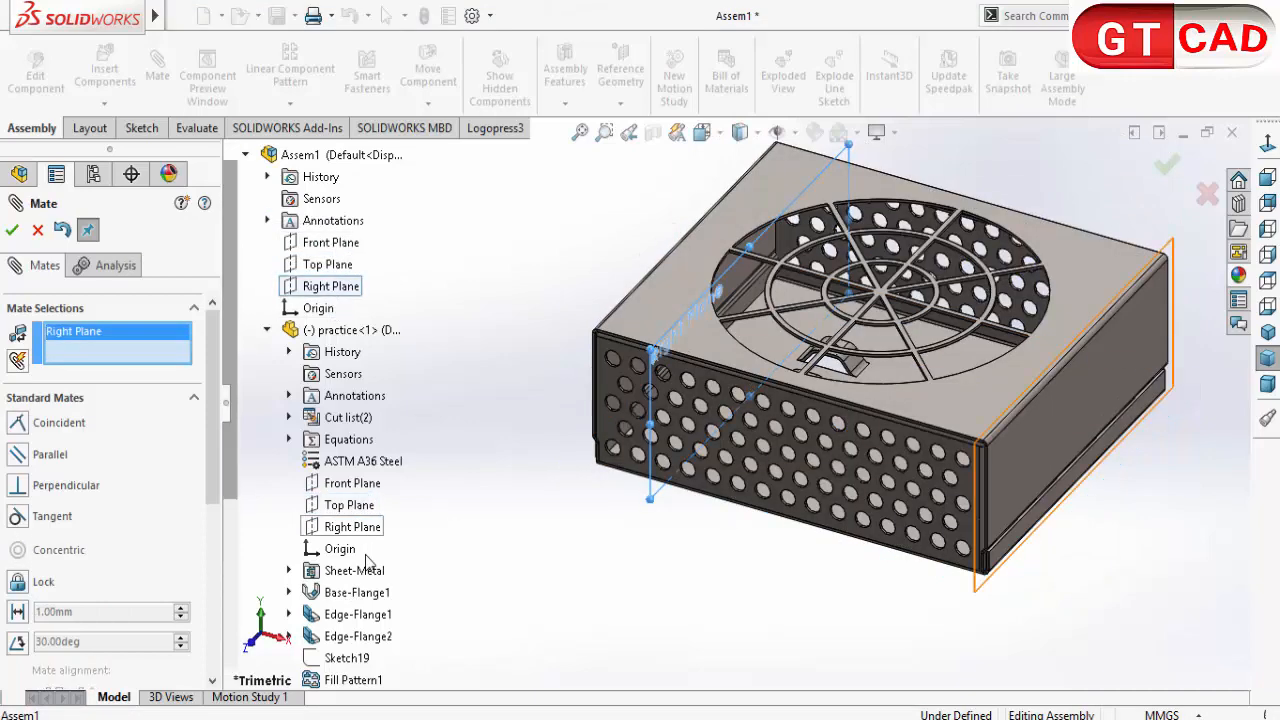
pyautogui.click(358, 530)
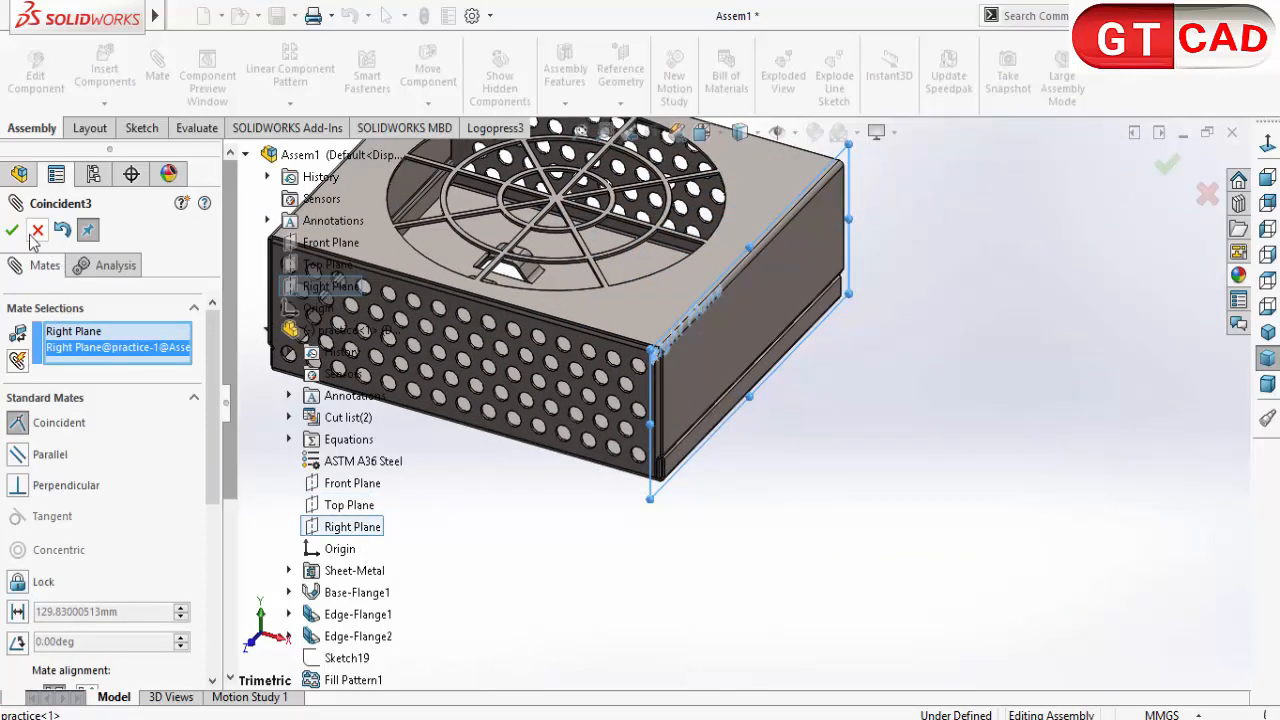
pyautogui.click(13, 231)
pyautogui.click(37, 231)
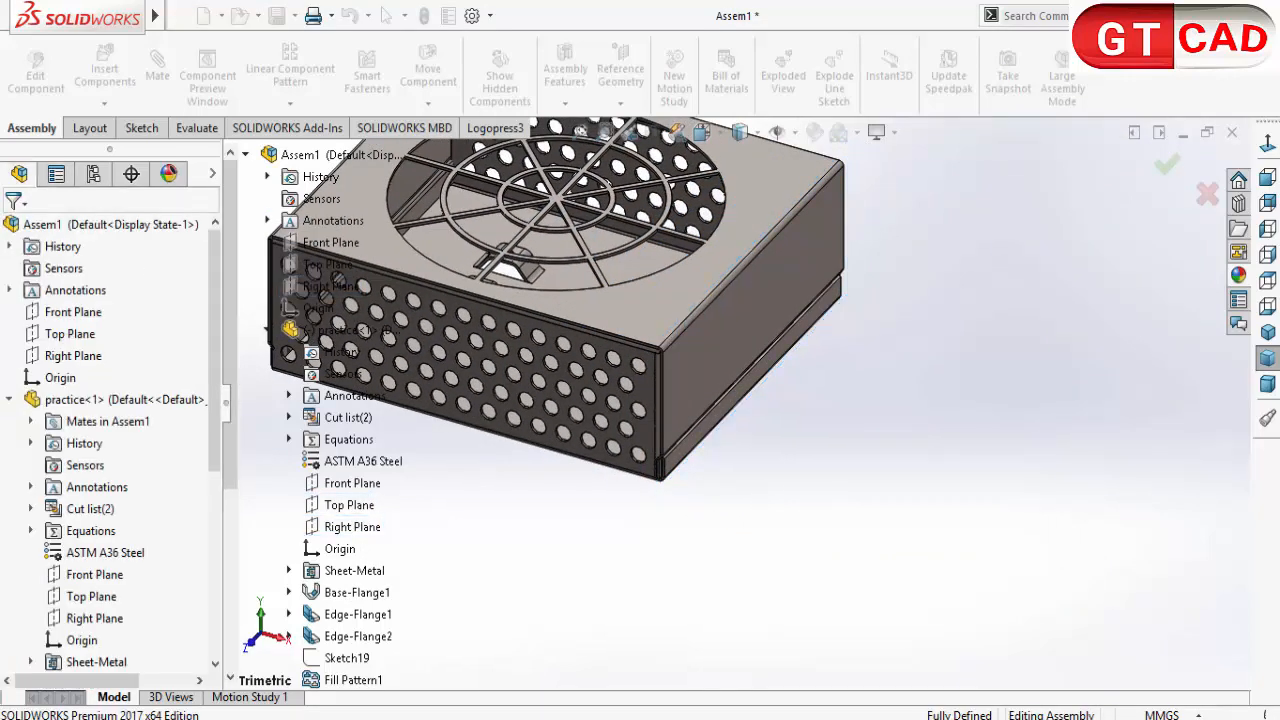
pyautogui.click(620, 404)
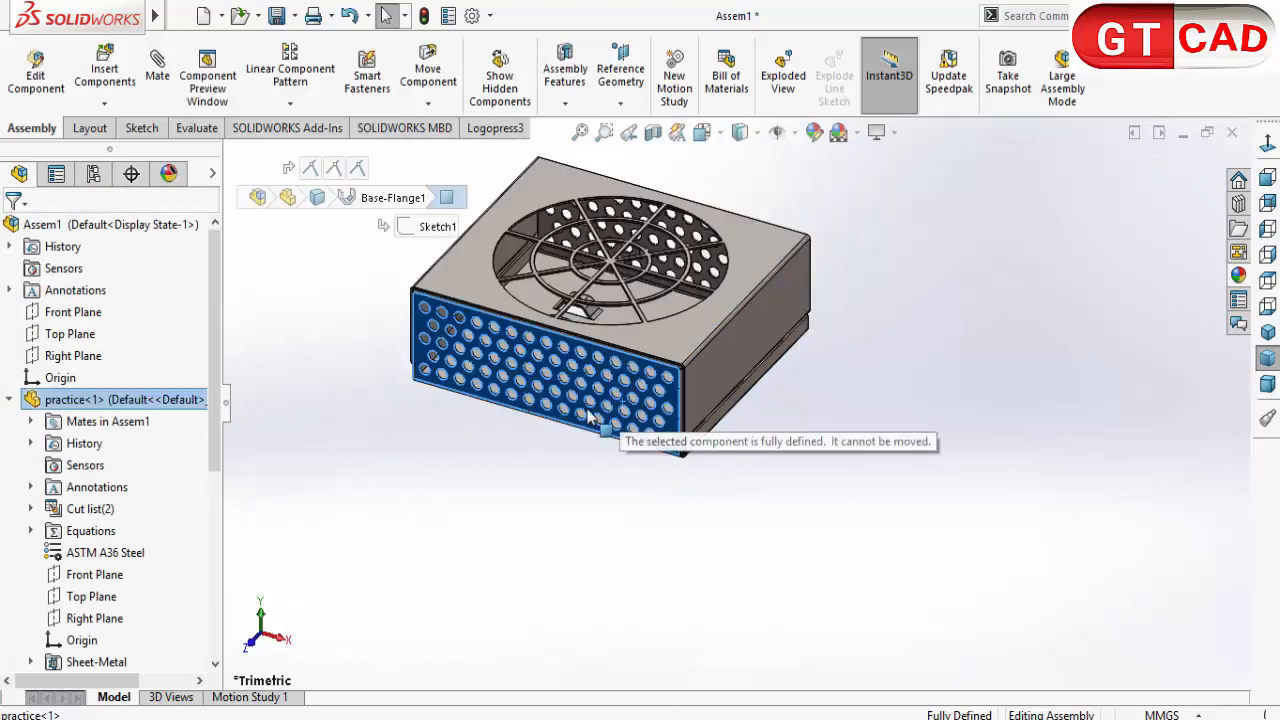
pyautogui.click(530, 554)
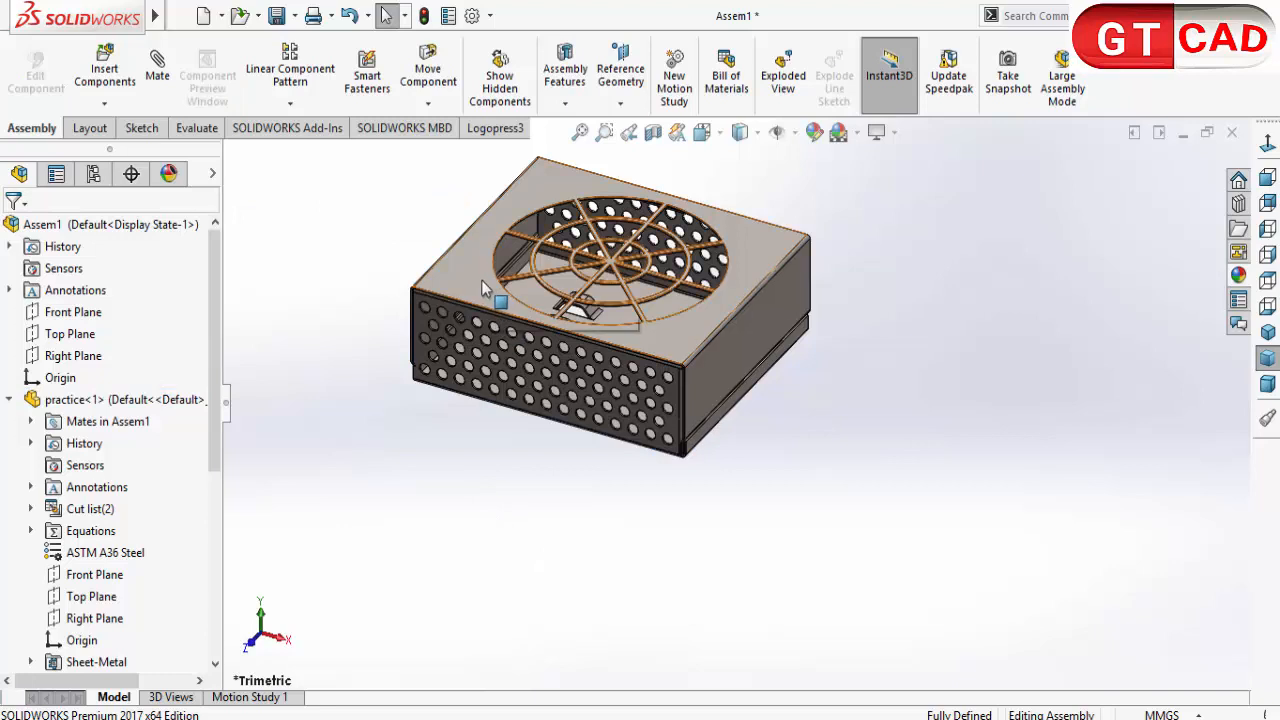
pyautogui.rightClick(486, 296)
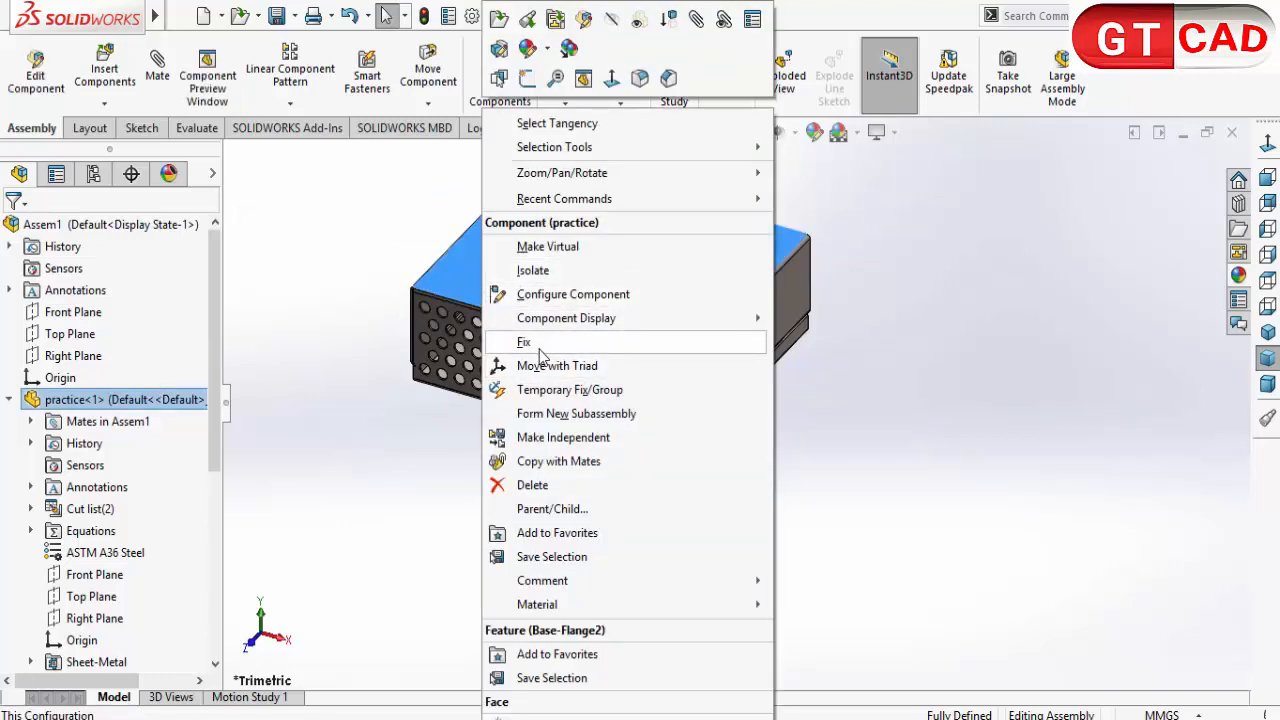
pyautogui.click(295, 465)
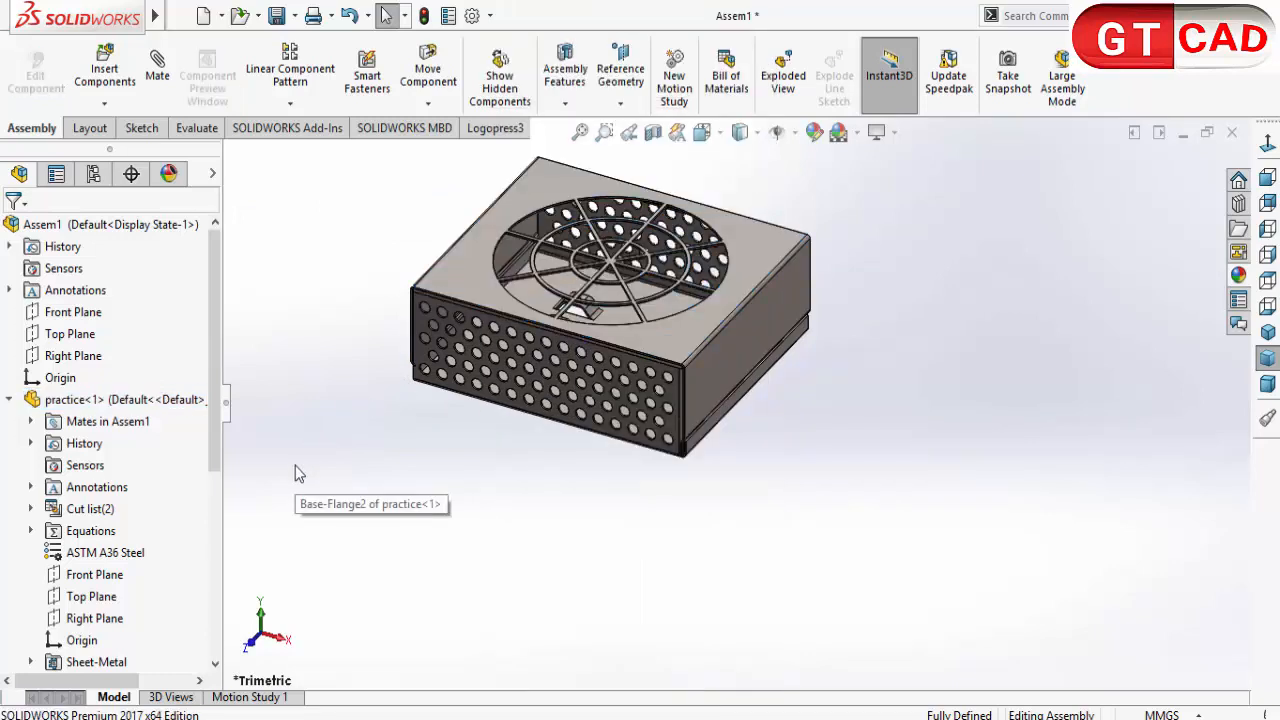
pyautogui.click(105, 70)
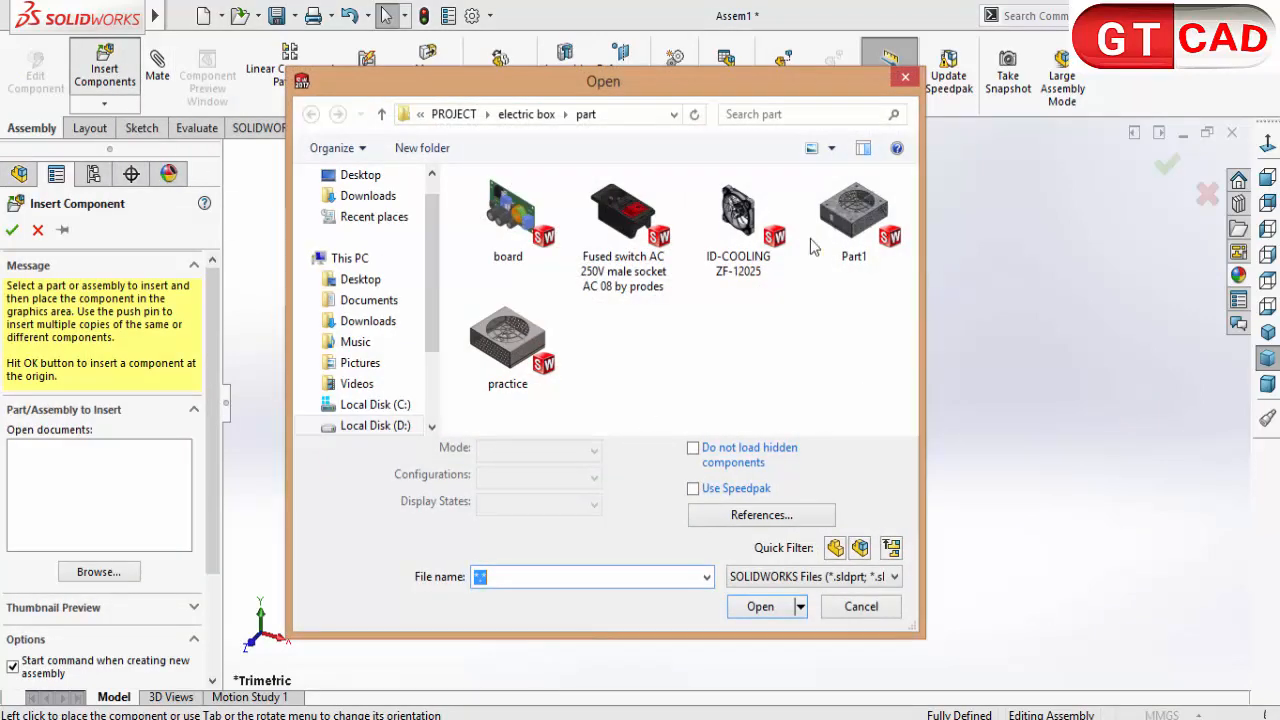
pyautogui.doubleClick(726, 286)
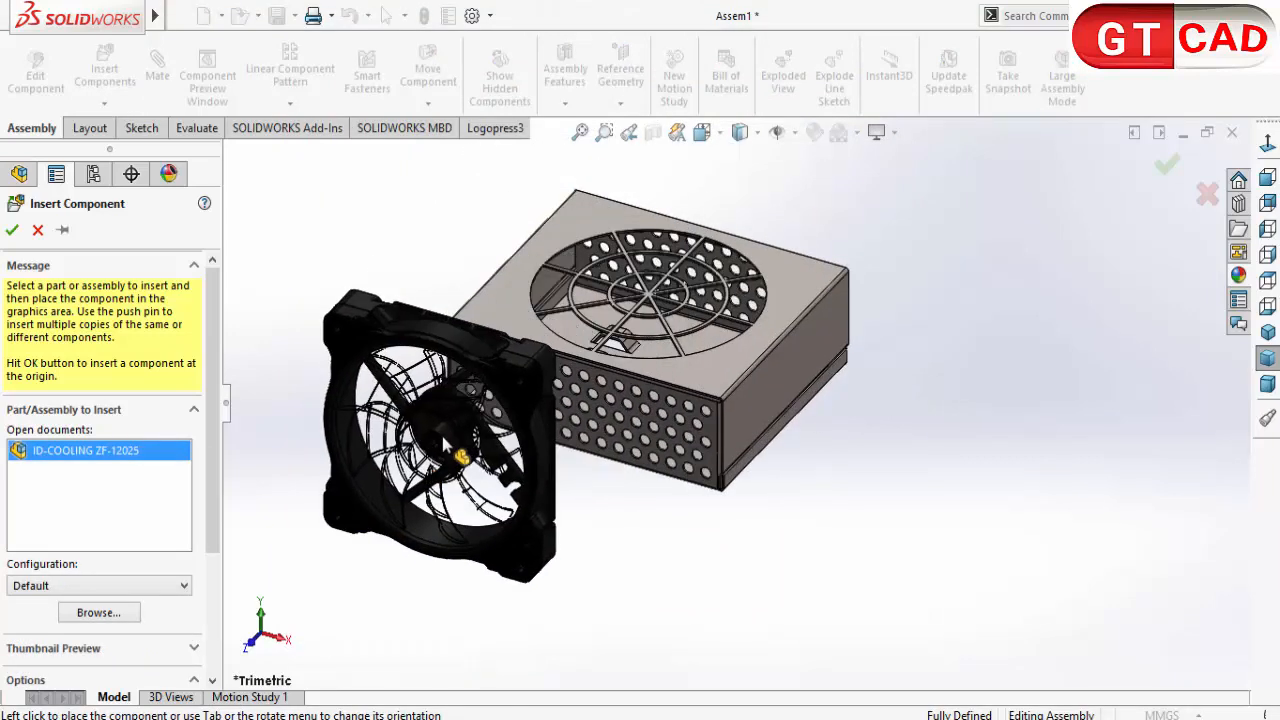
pyautogui.click(500, 432)
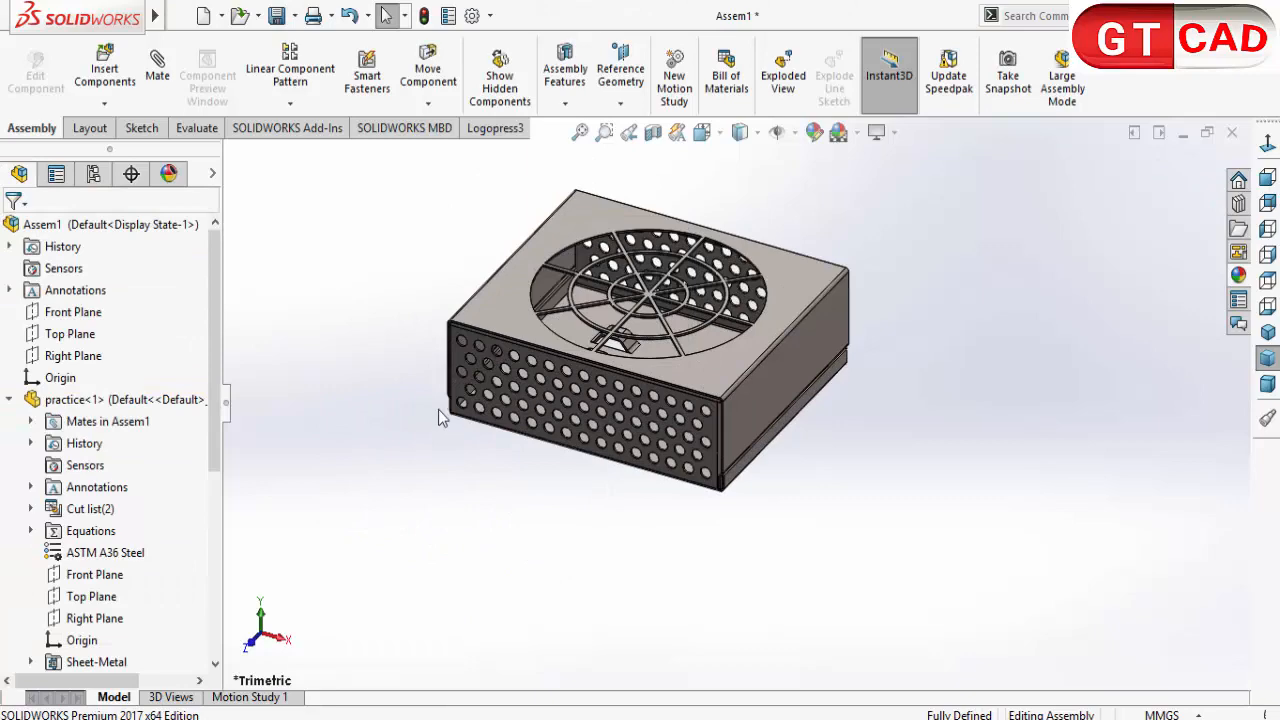
# Step: Insert the ID-COOLING ZF-12025 fan, rotate it three times by 90° about X and place it above the enclosure
pyautogui.click(104, 72)
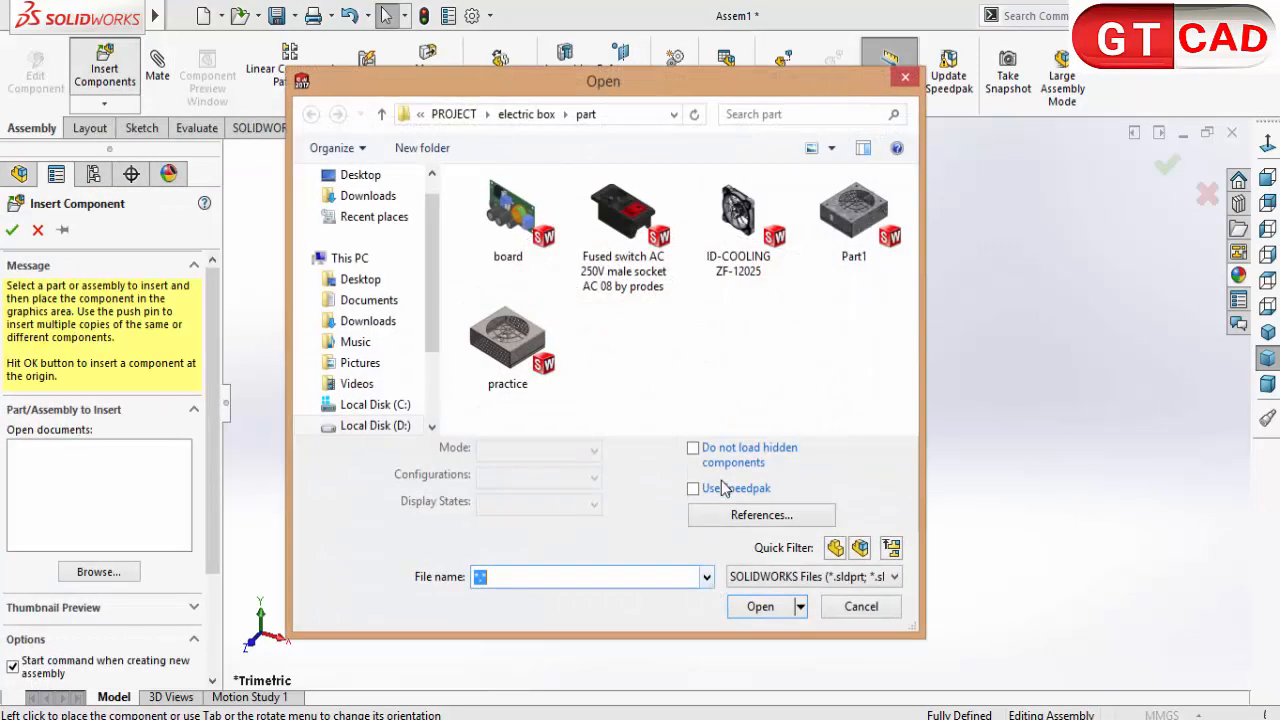
pyautogui.doubleClick(738, 215)
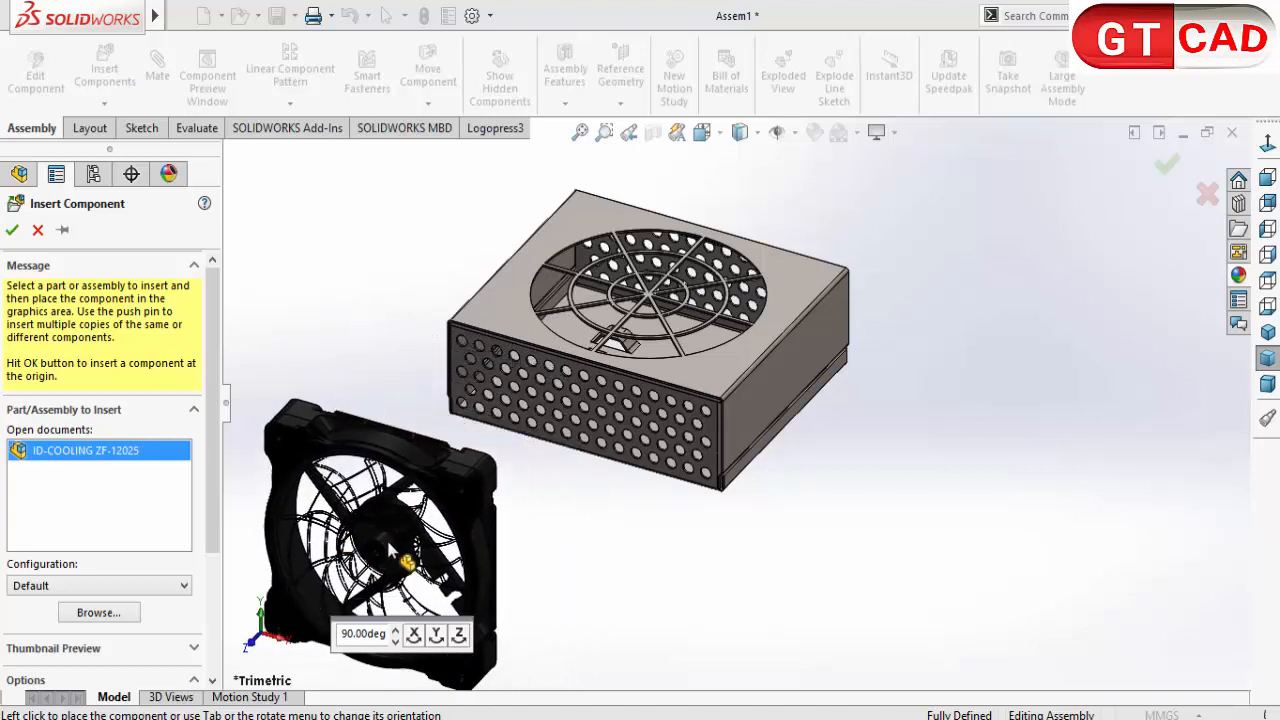
pyautogui.click(413, 634)
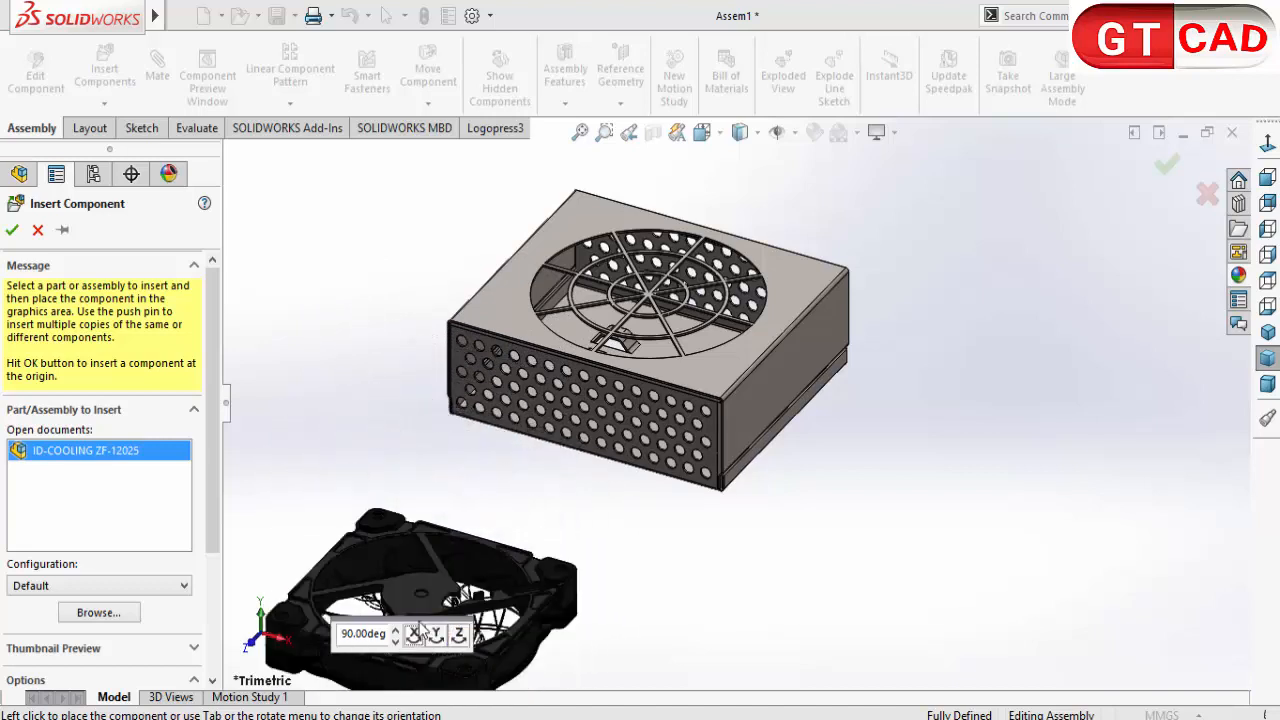
pyautogui.click(413, 634)
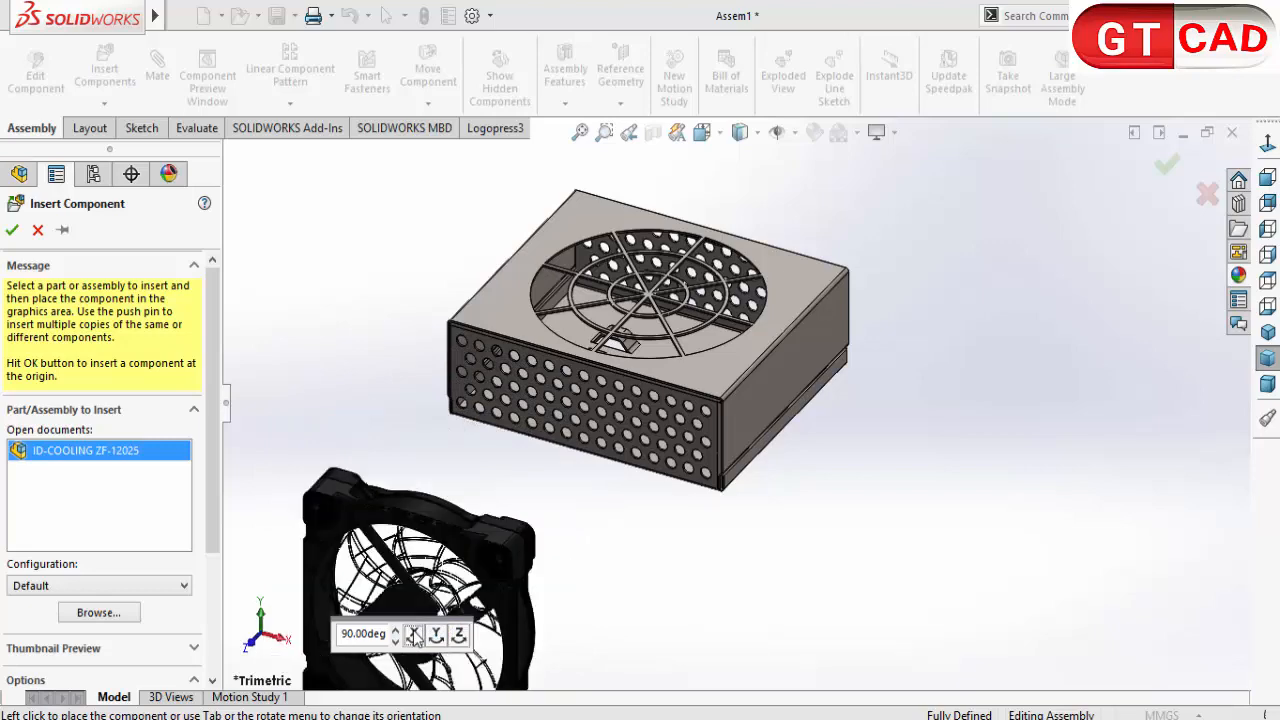
pyautogui.click(413, 634)
pyautogui.click(511, 268)
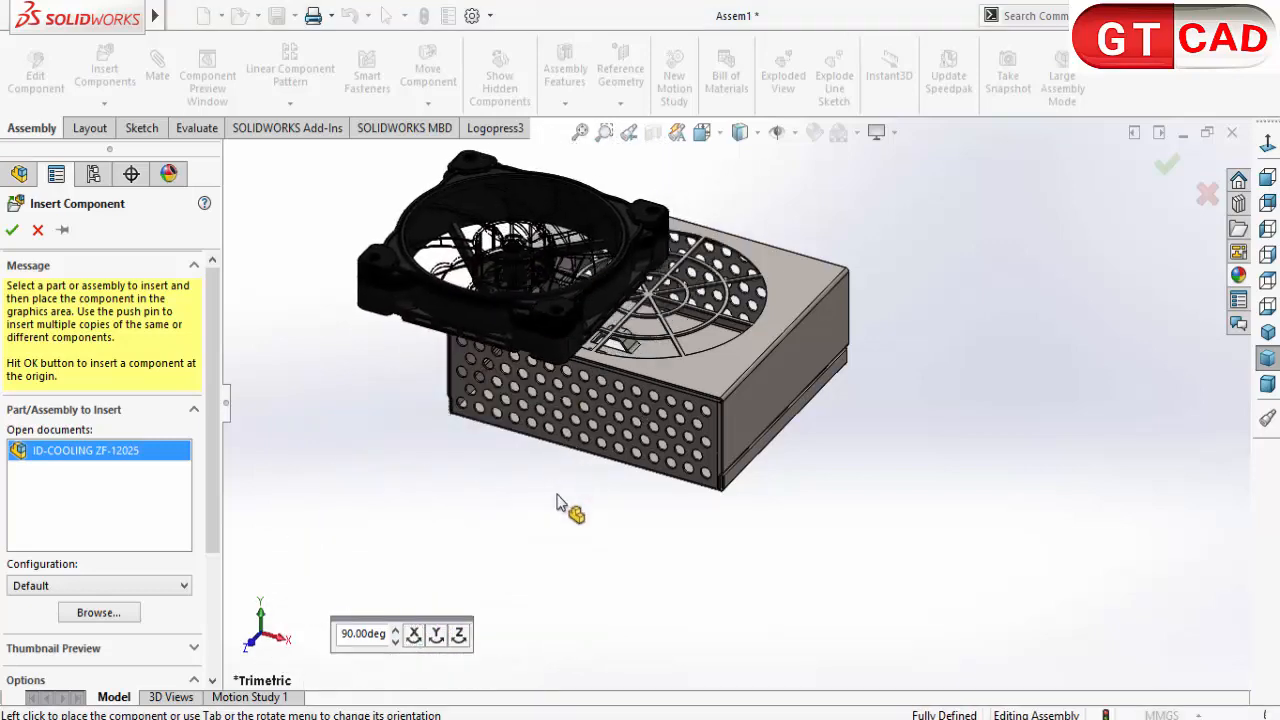
pyautogui.moveTo(437, 258); pyautogui.dragTo(466, 375, button='middle')
pyautogui.scroll(-4, 466, 375)
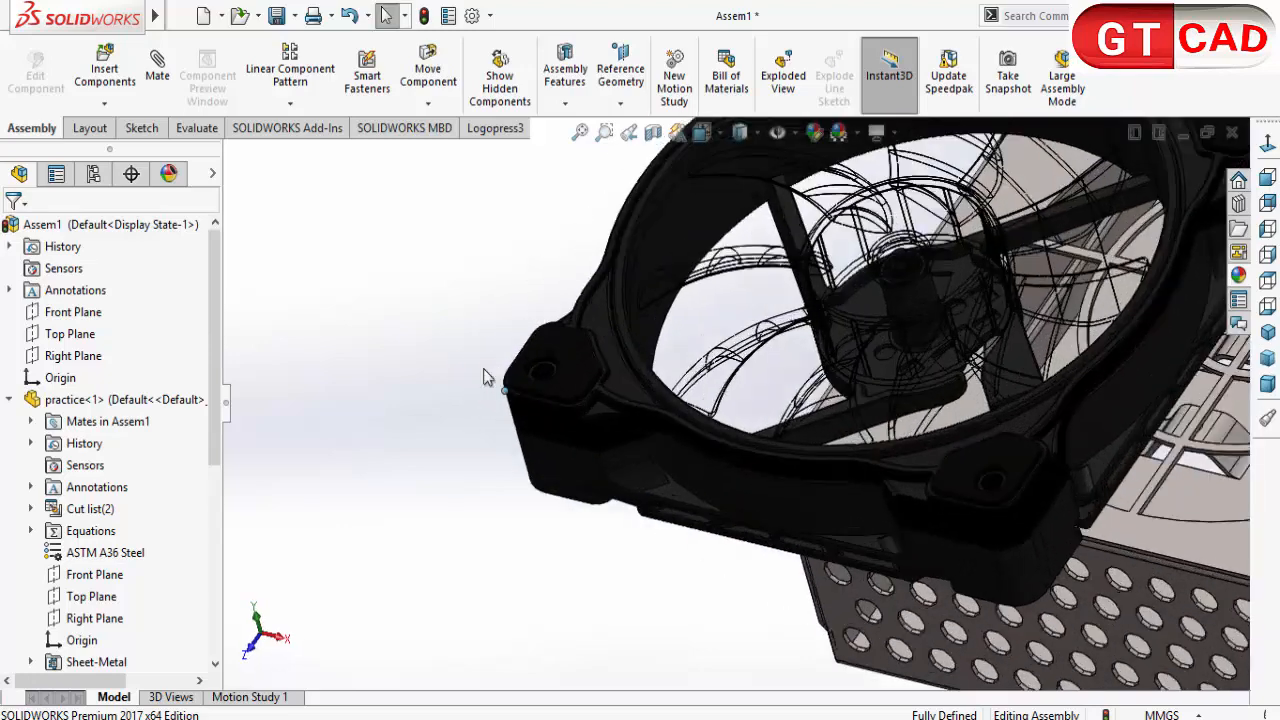
pyautogui.scroll(8, 566, 370)
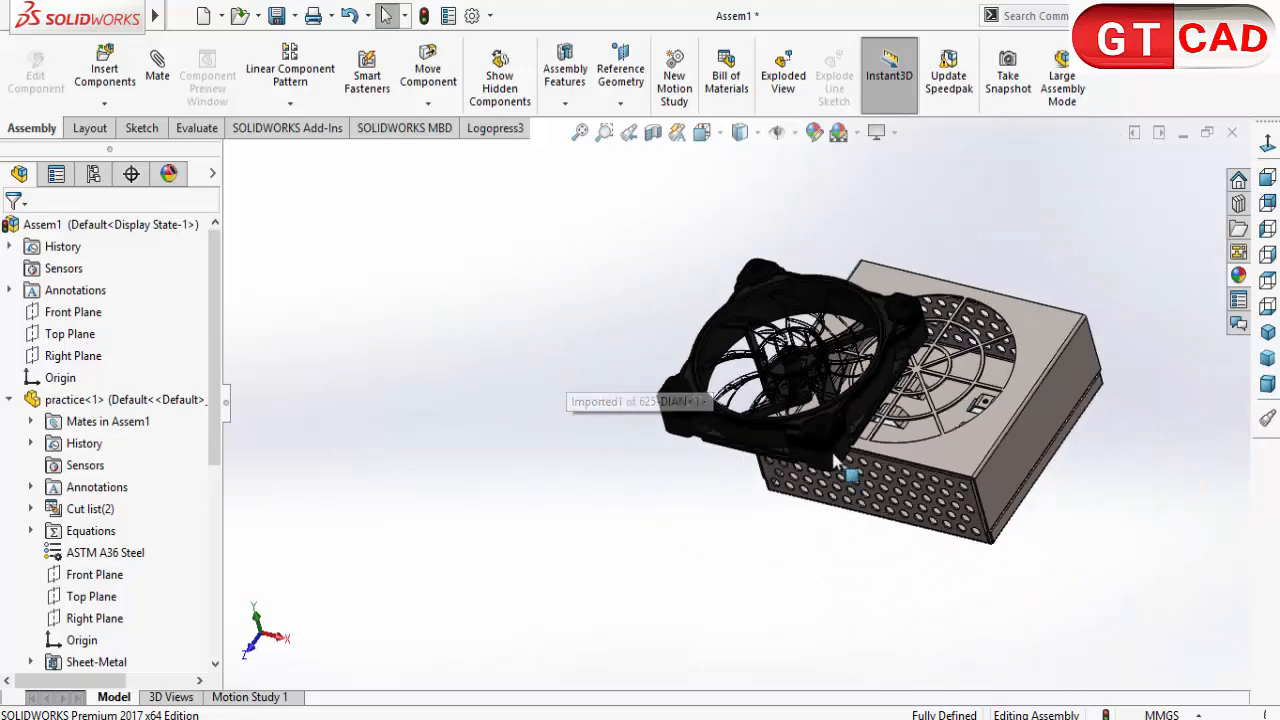
pyautogui.moveTo(971, 440); pyautogui.dragTo(975, 432, button='middle')
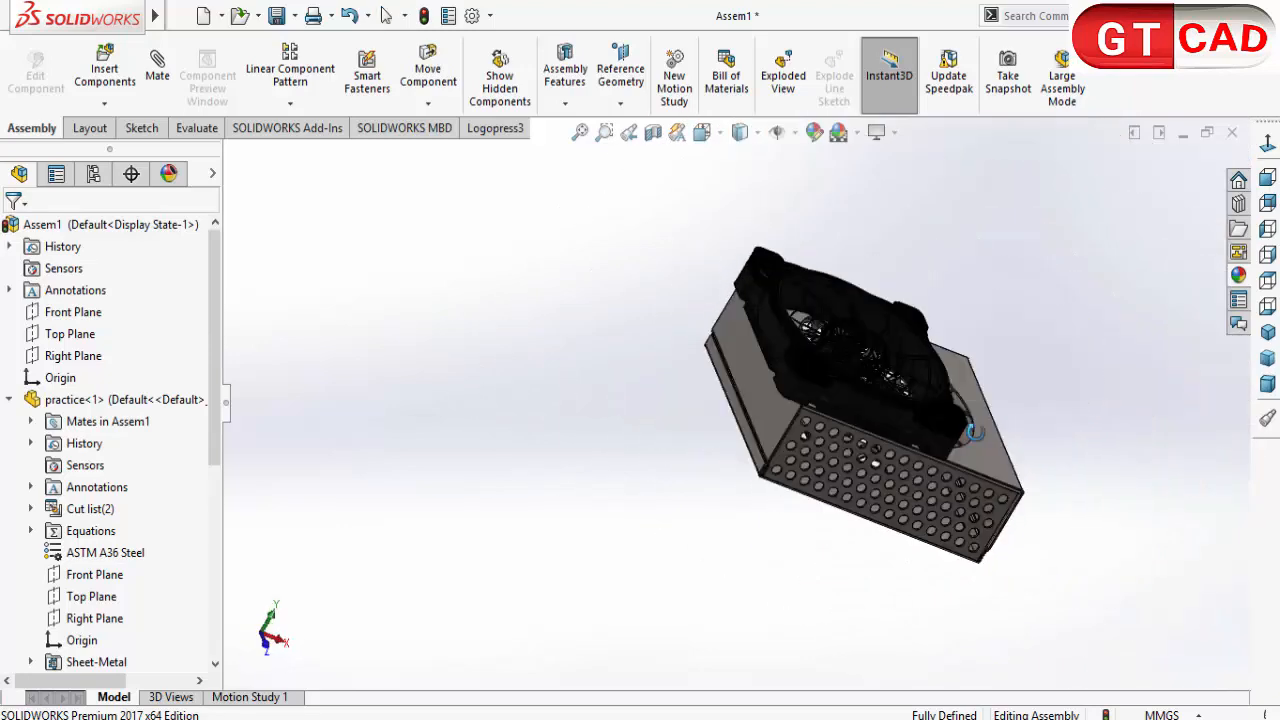
pyautogui.click(155, 70)
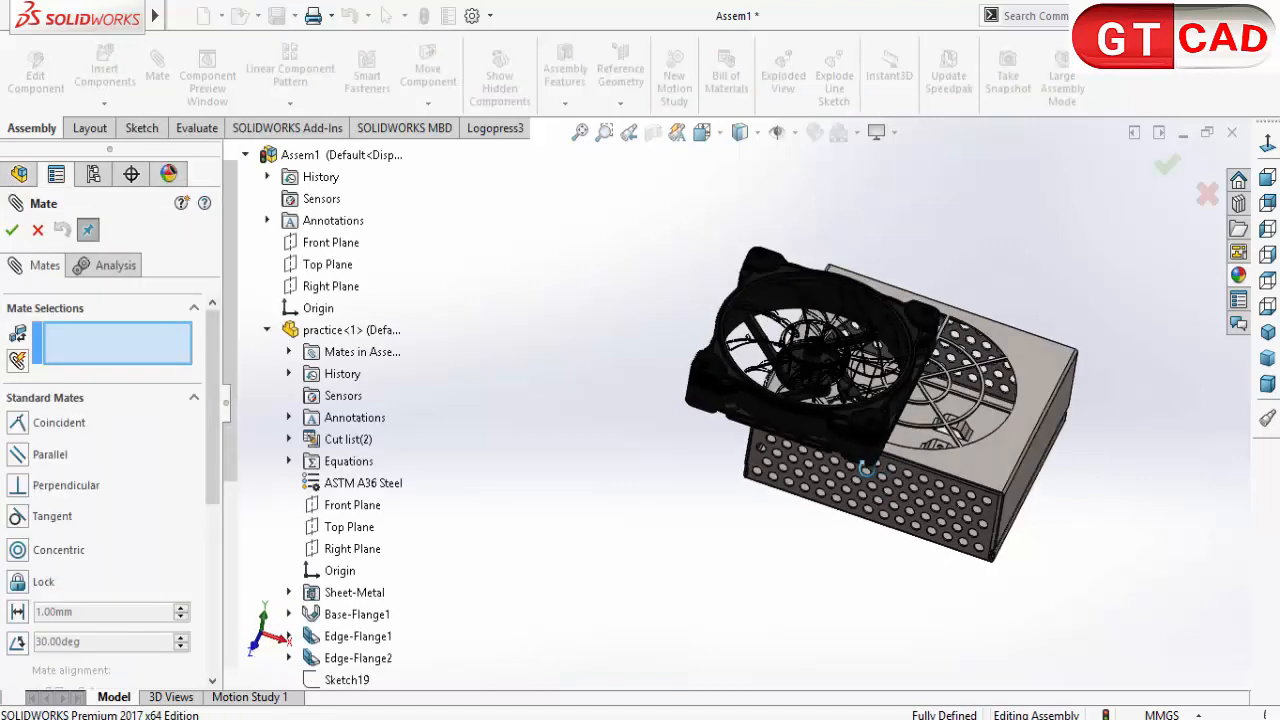
pyautogui.scroll(-5, 650, 405)
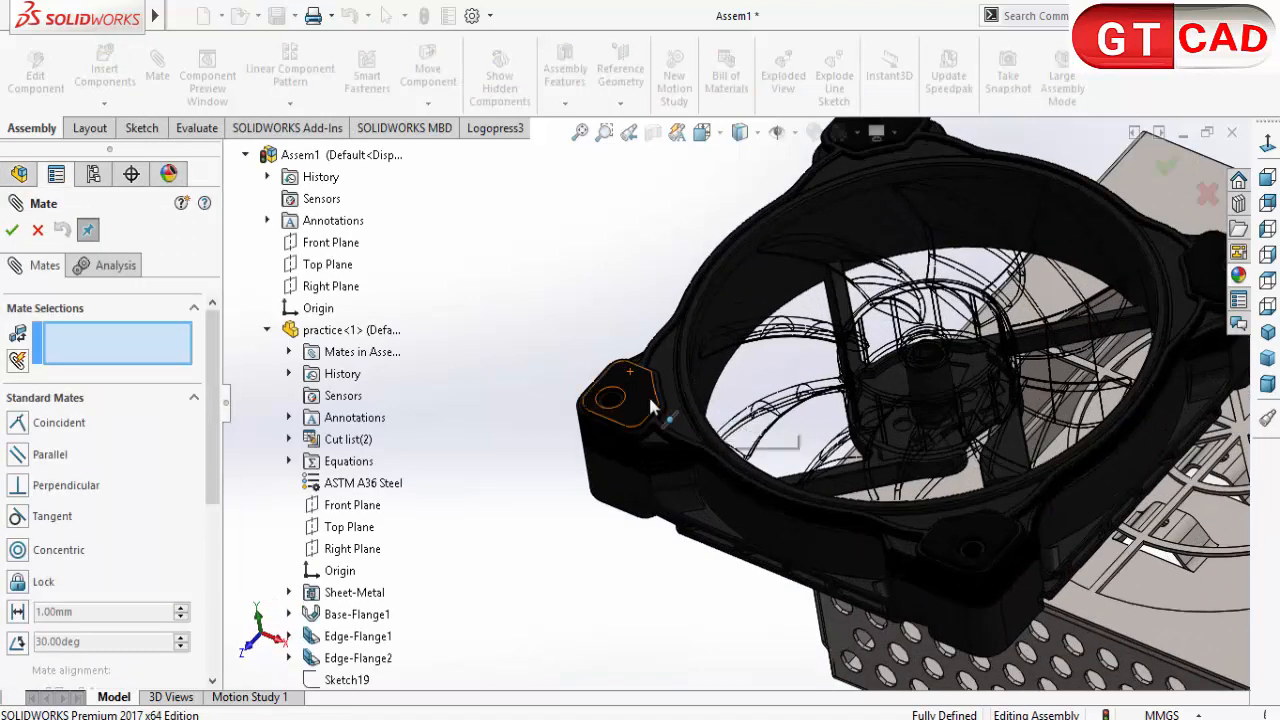
pyautogui.click(650, 405)
pyautogui.scroll(2, 988, 440)
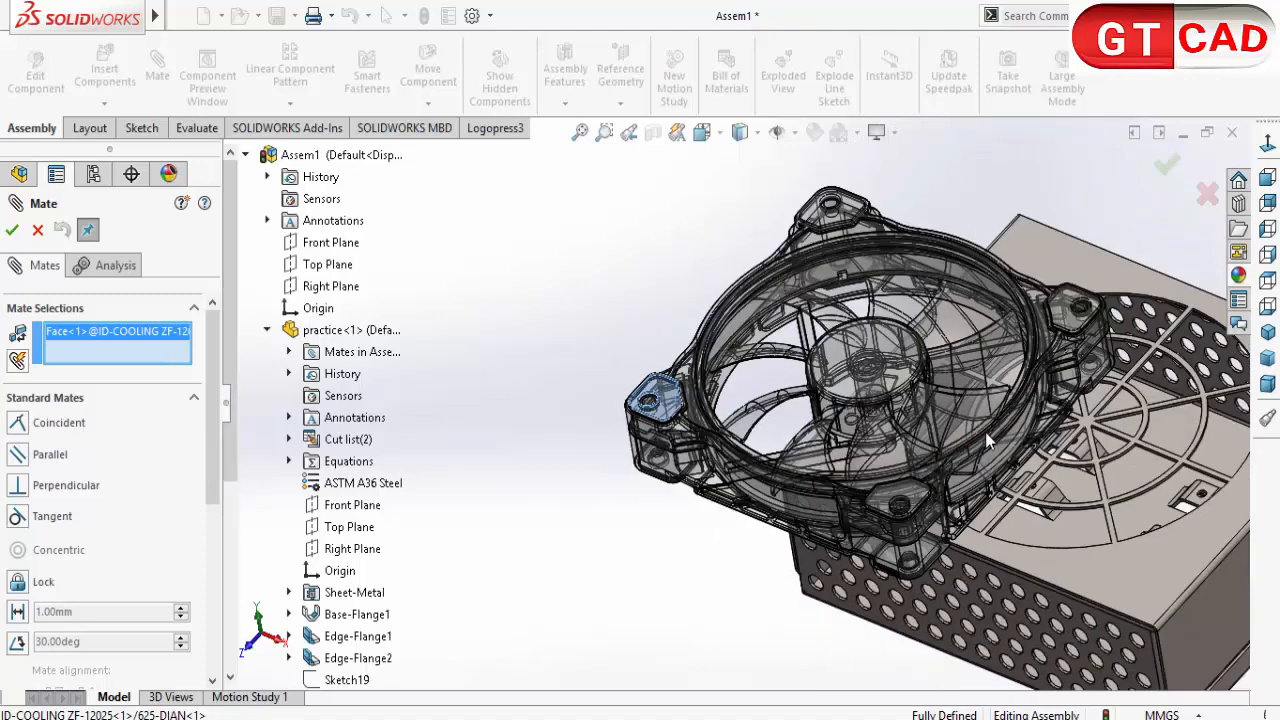
pyautogui.scroll(2, 988, 440)
pyautogui.moveTo(988, 440); pyautogui.dragTo(894, 577, button='middle')
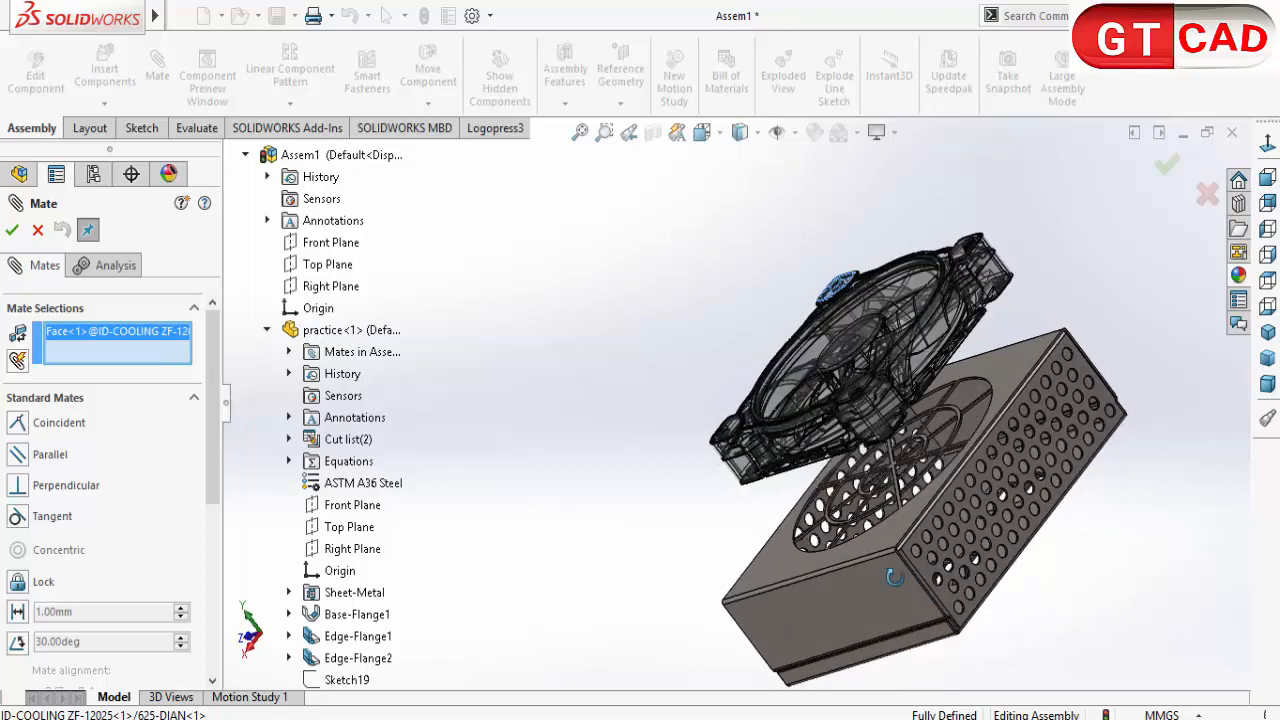
pyautogui.press('Escape')
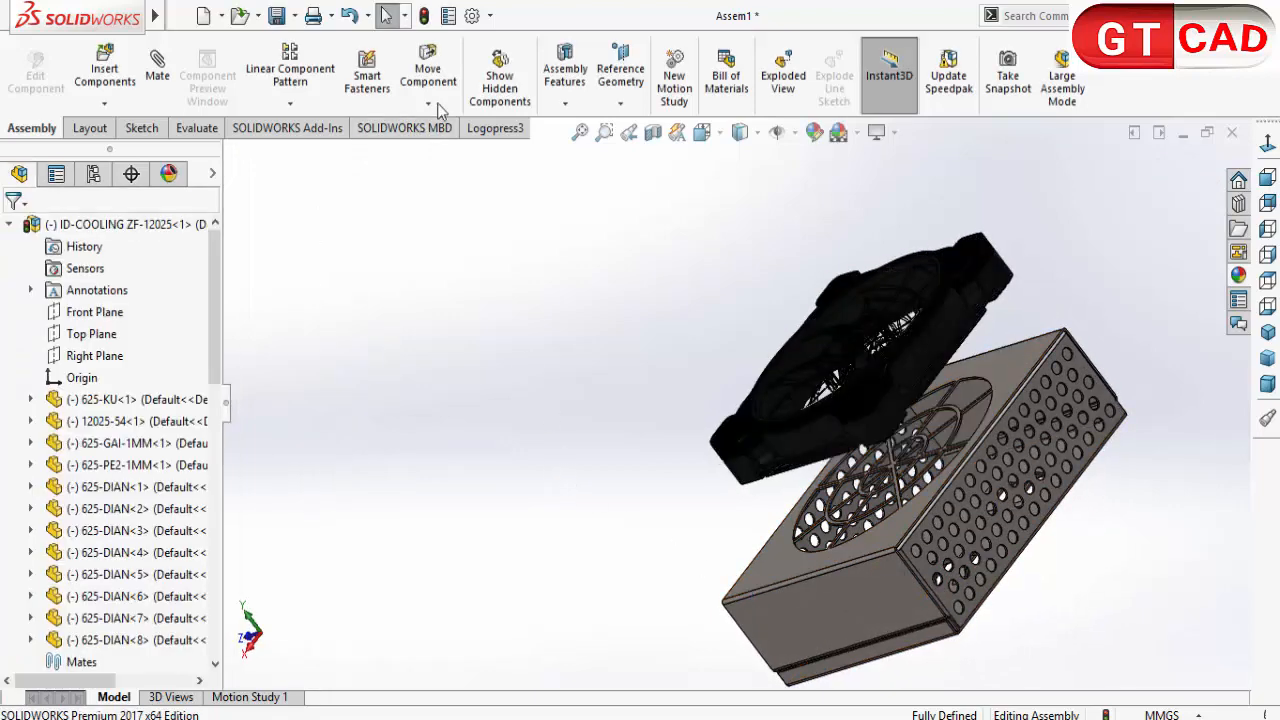
# Step: Section the assembly at the Front Plane and mate the fan's corner face coincident with the inside face of the enclosure's vented cover
pyautogui.moveTo(633, 289); pyautogui.dragTo(690, 245, button='middle')
pyautogui.click(653, 132)
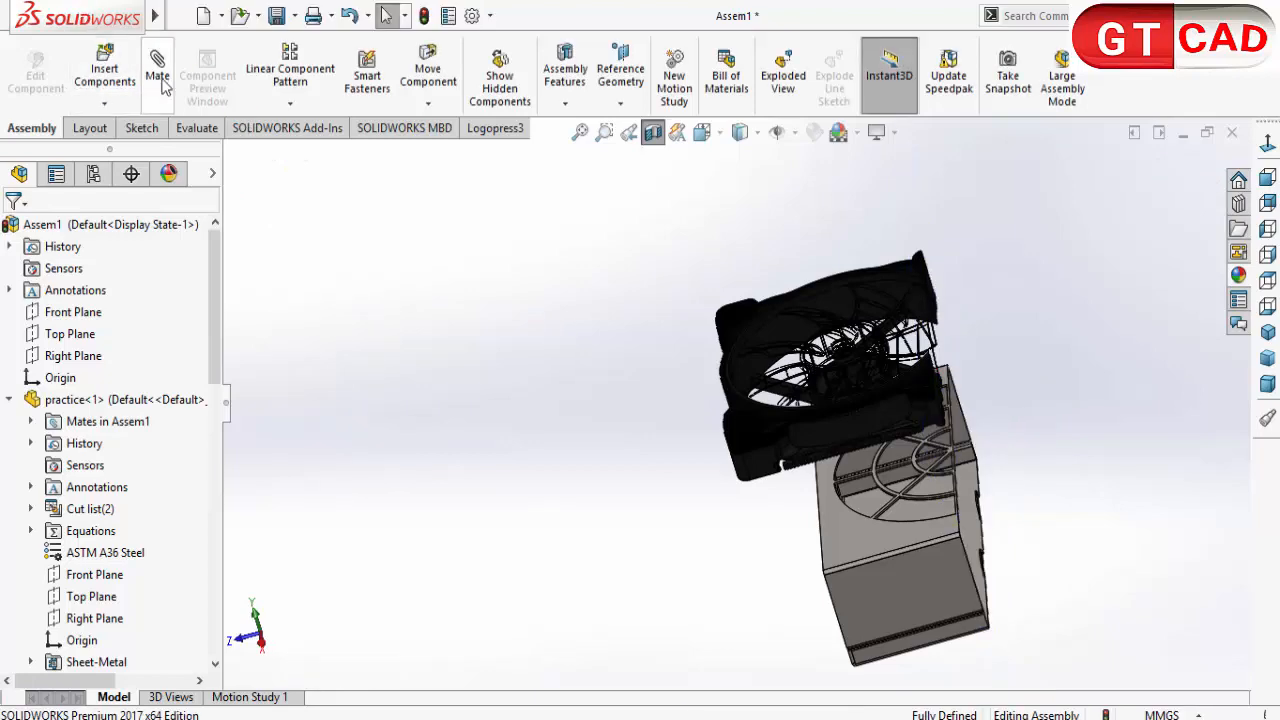
pyautogui.scroll(-6, 739, 411)
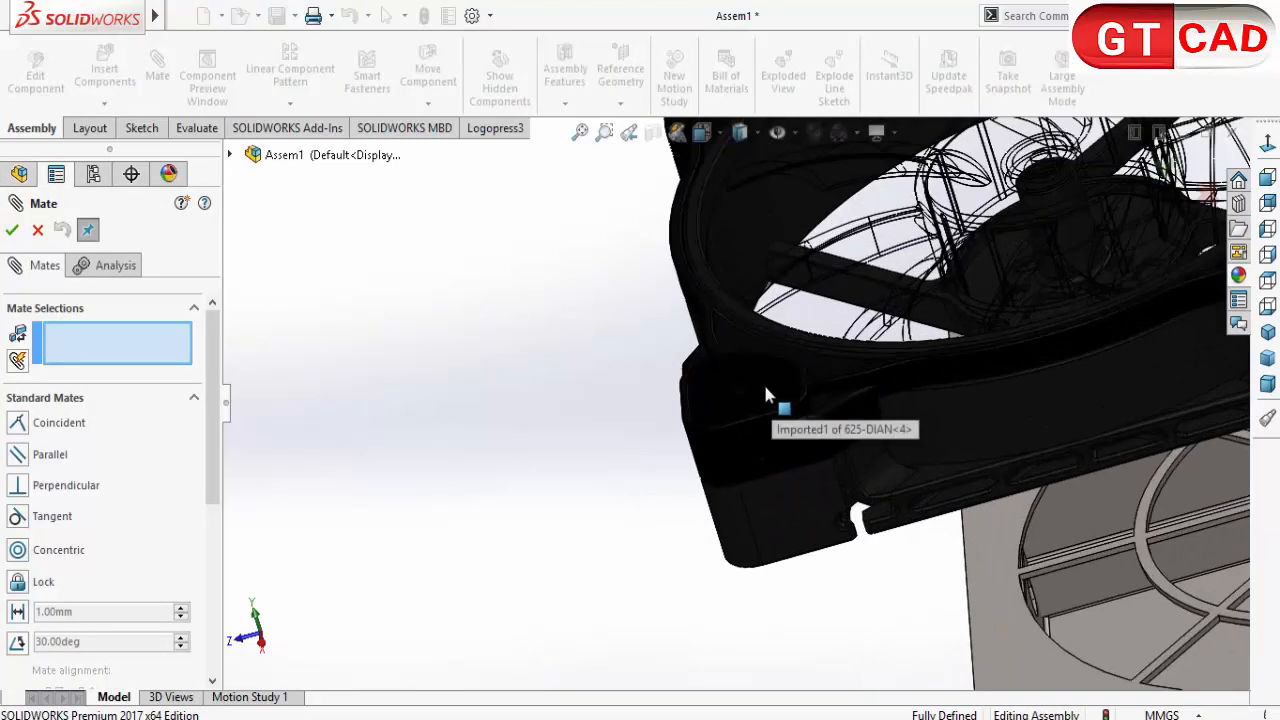
pyautogui.click(767, 398)
pyautogui.scroll(5, 800, 440)
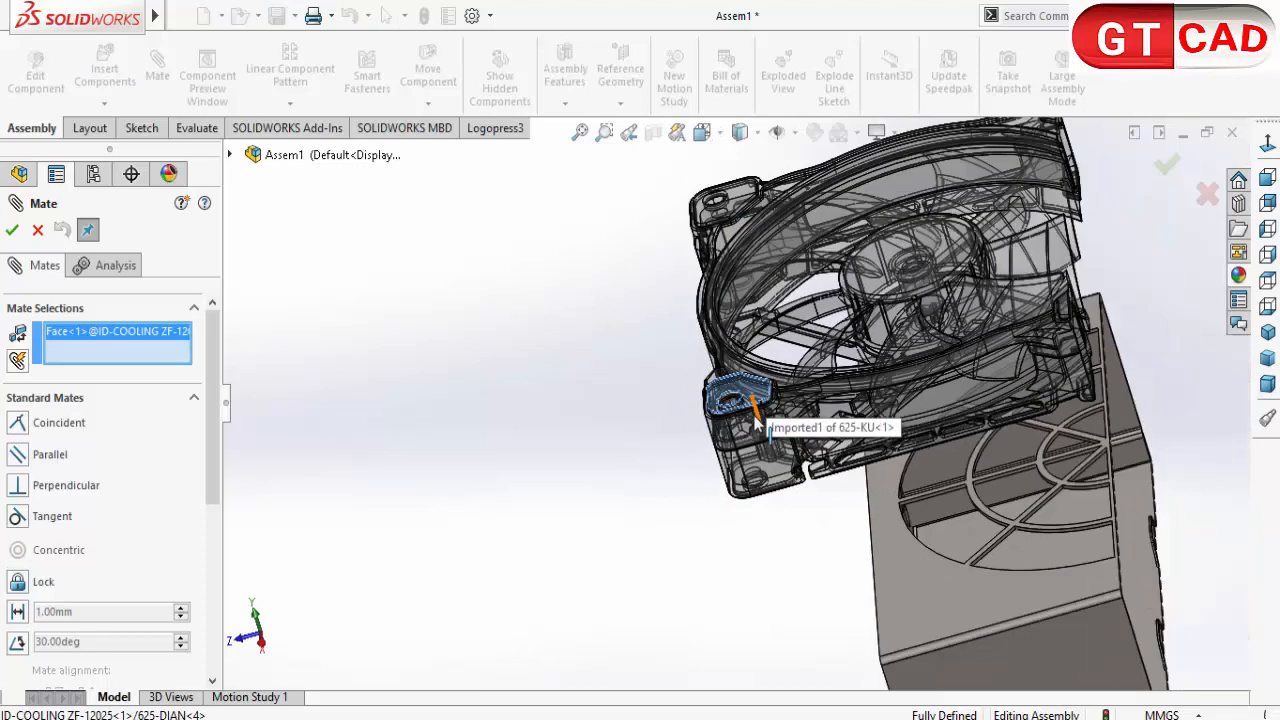
pyautogui.moveTo(826, 484); pyautogui.dragTo(727, 510, button='middle')
pyautogui.click(727, 513)
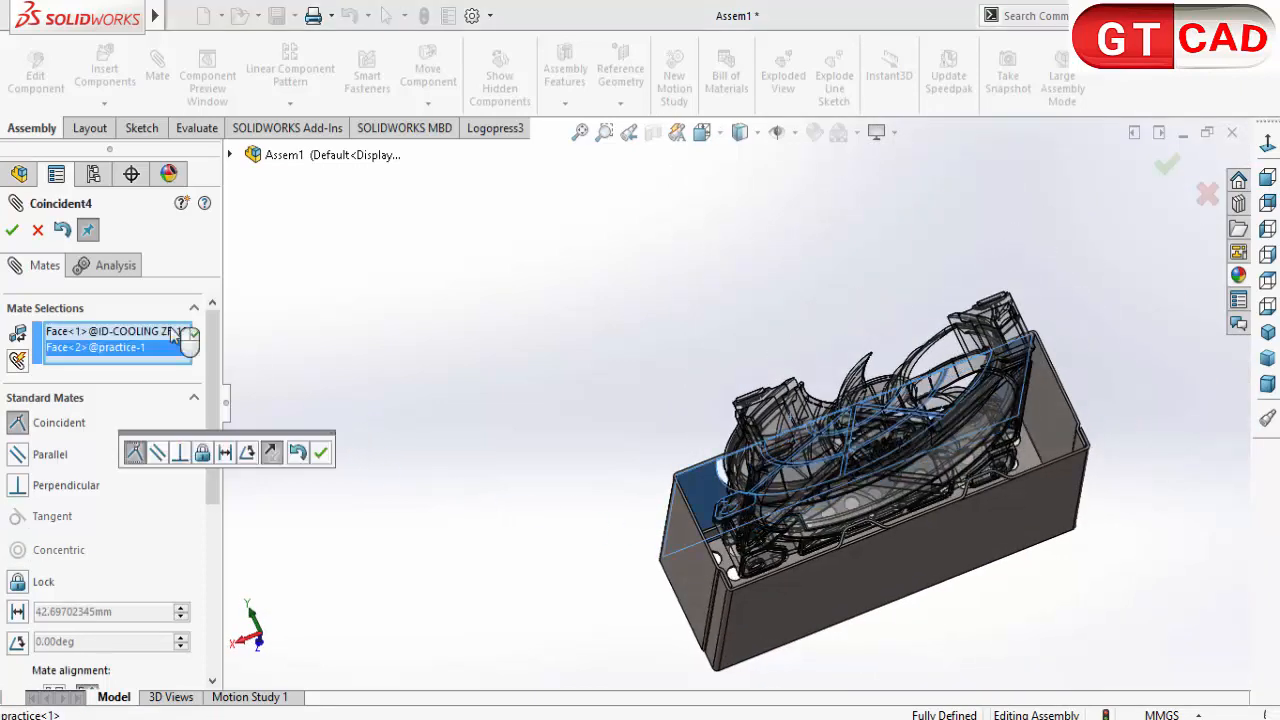
pyautogui.click(320, 457)
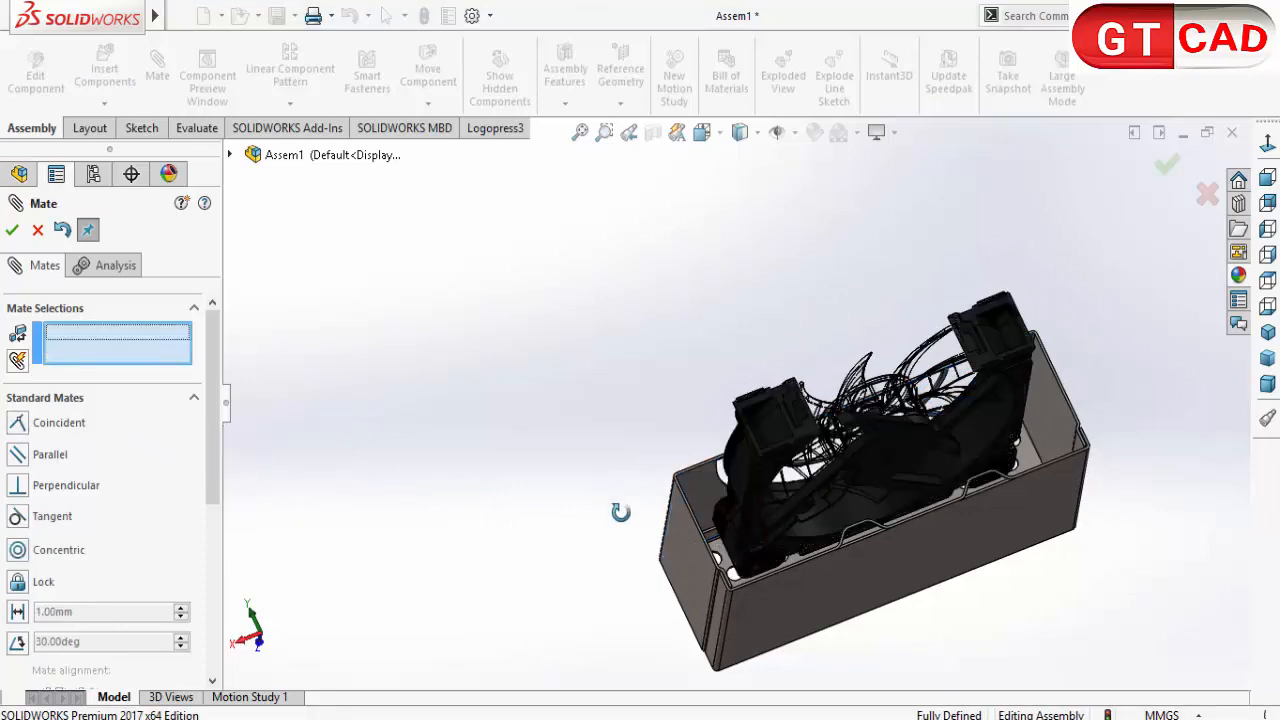
pyautogui.moveTo(620, 514); pyautogui.dragTo(717, 571, button='middle')
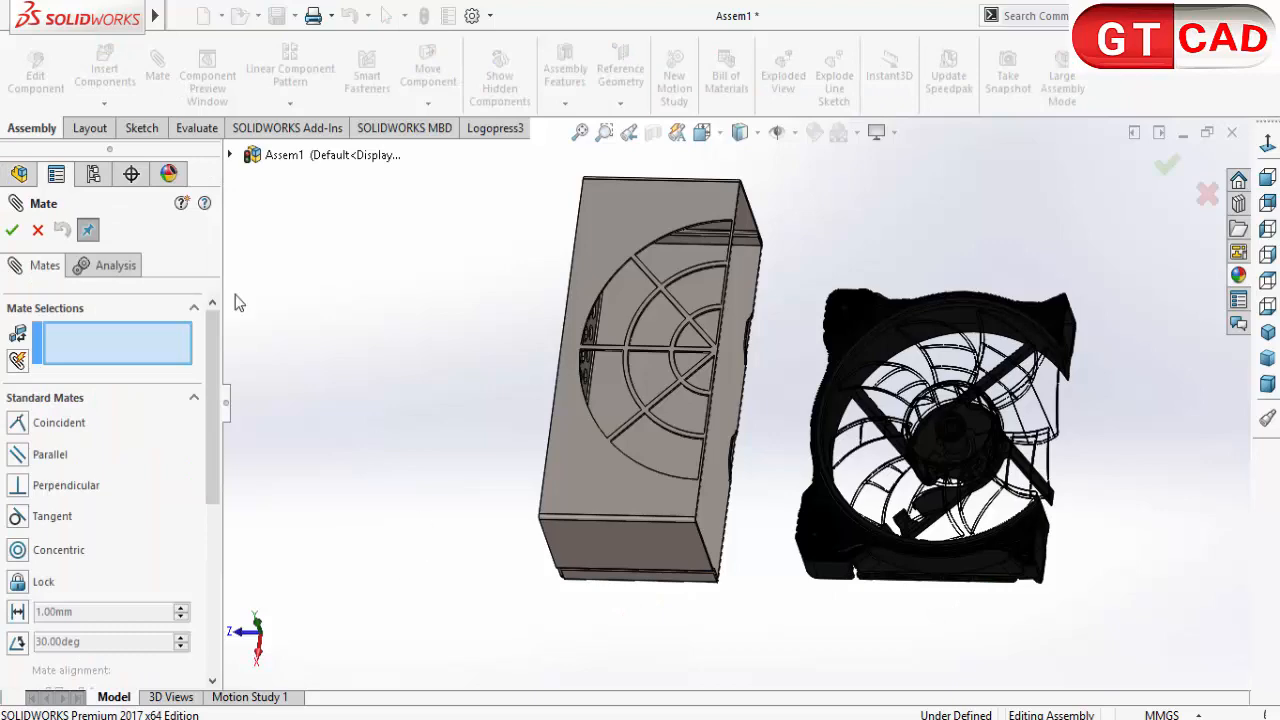
pyautogui.click(231, 156)
pyautogui.scroll(-3, 455, 618)
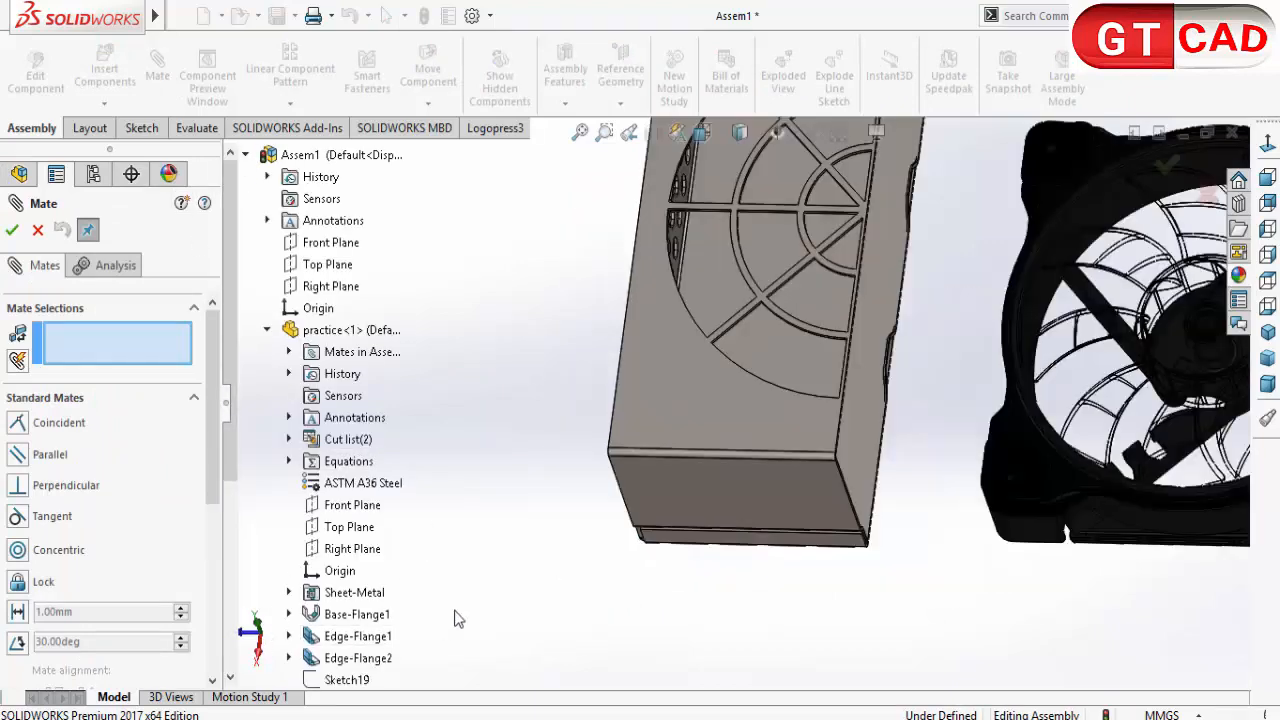
pyautogui.scroll(2, 455, 618)
pyautogui.scroll(1, 863, 506)
pyautogui.scroll(2, 1076, 310)
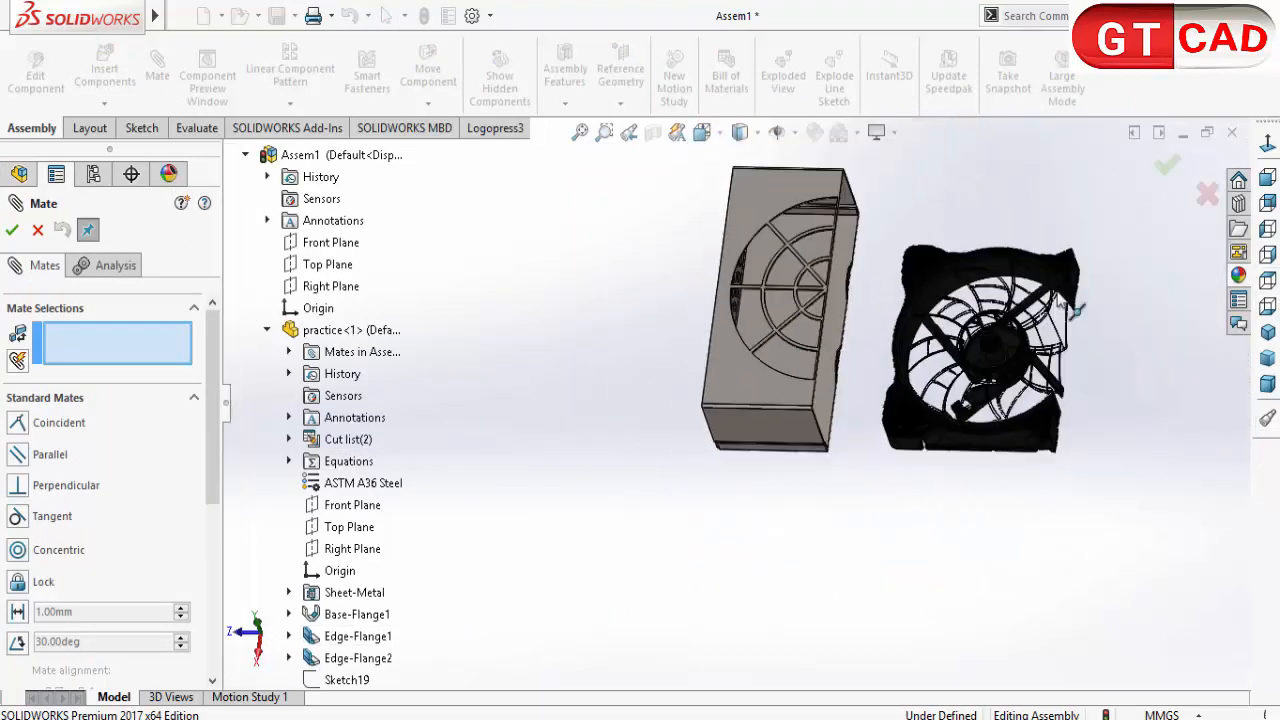
pyautogui.scroll(-3, 1078, 331)
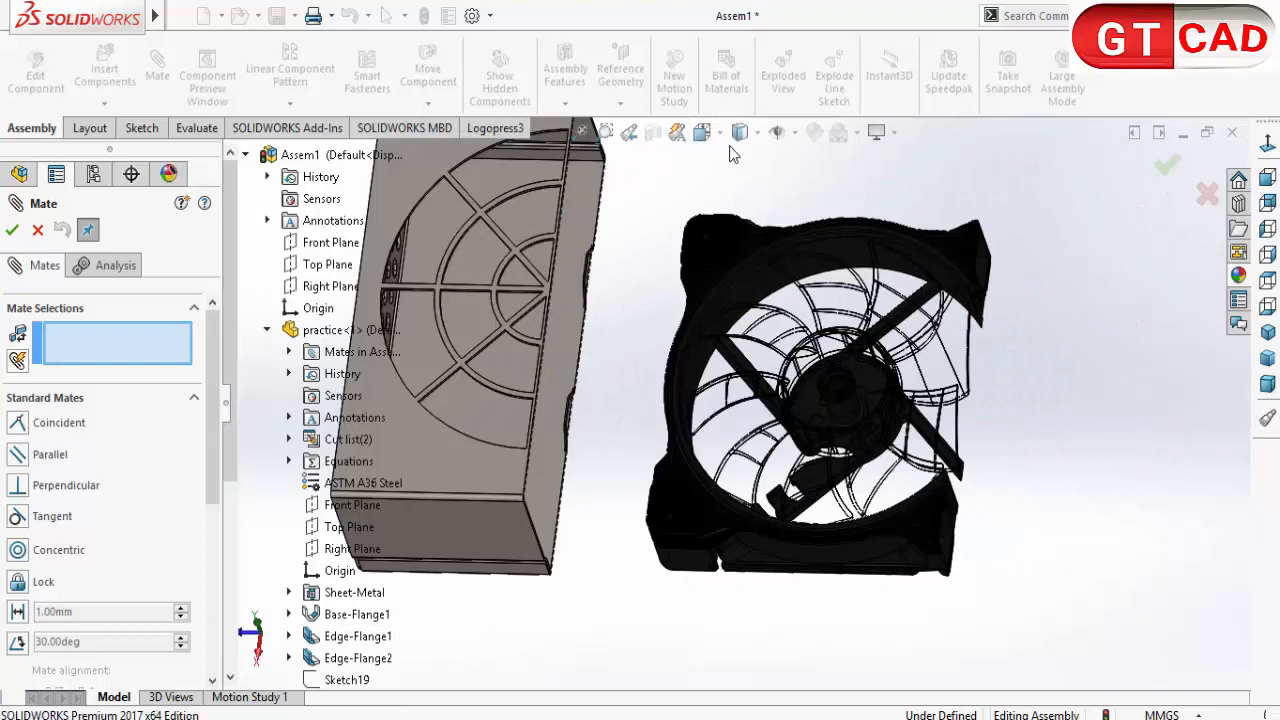
pyautogui.click(35, 231)
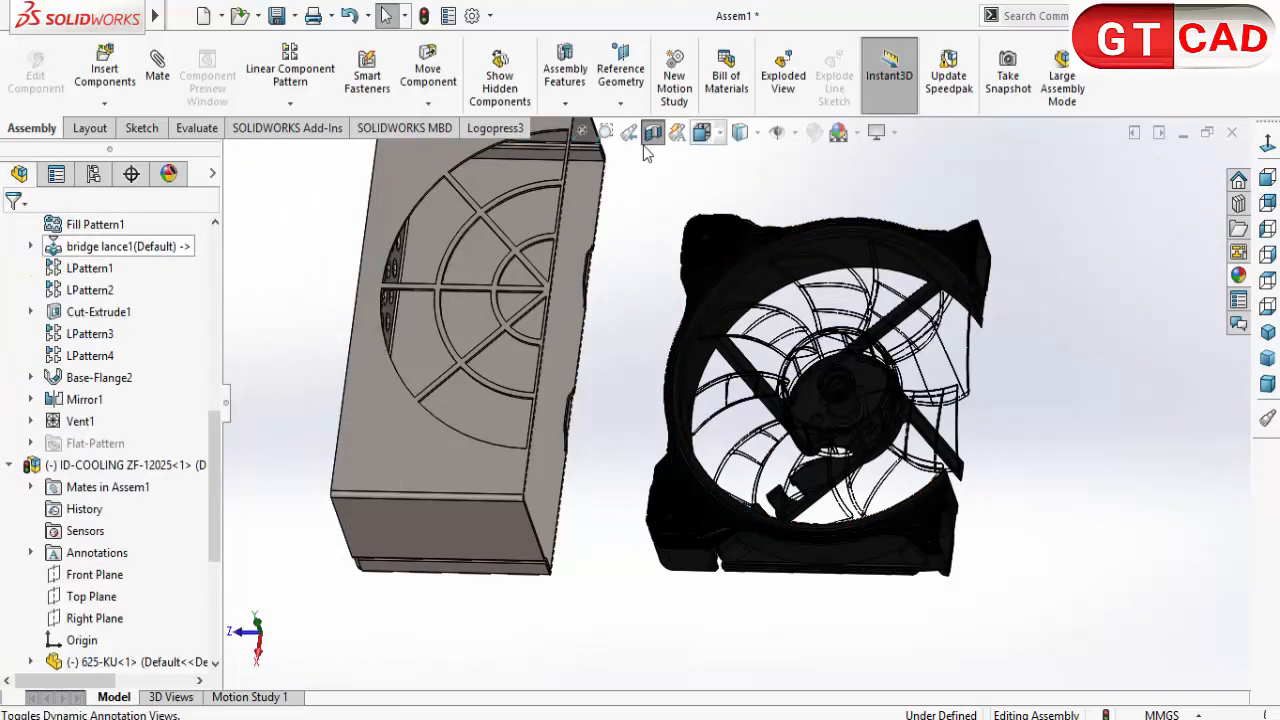
# Step: Check the assembly in a Front Plane section, position the fan inside the enclosure behind the vent, and close the section view
pyautogui.click(655, 142)
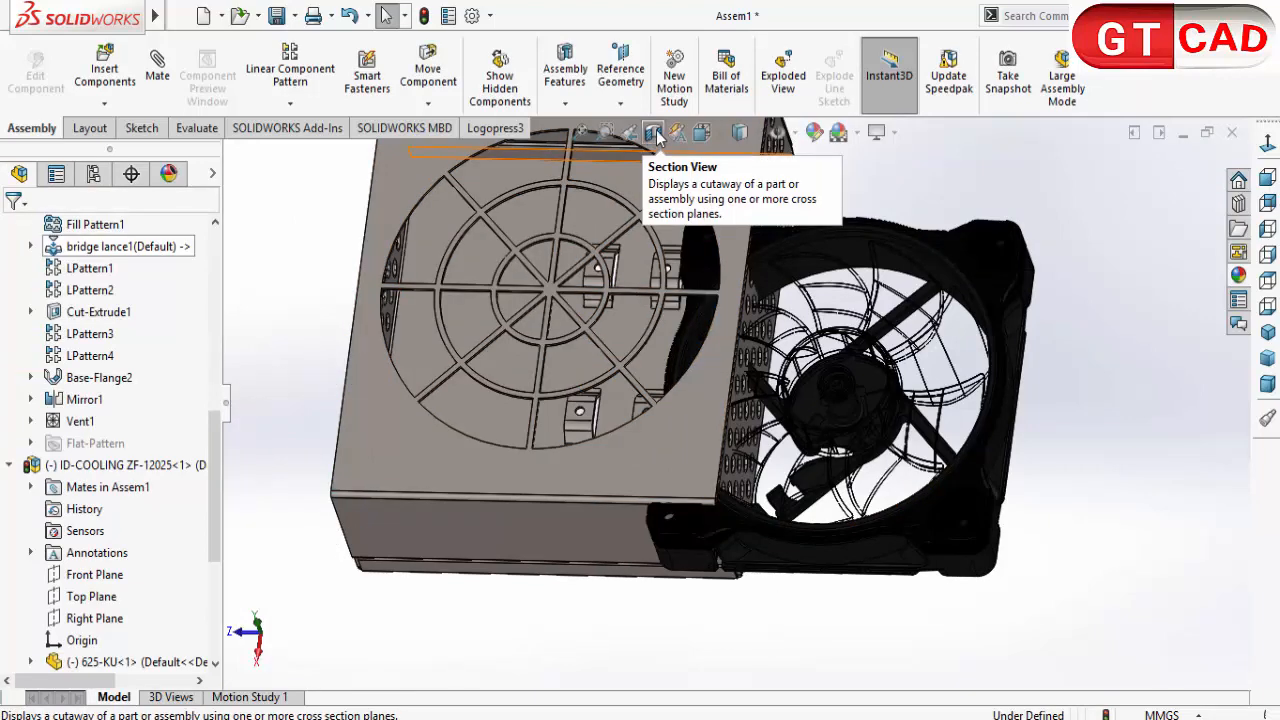
pyautogui.click(653, 133)
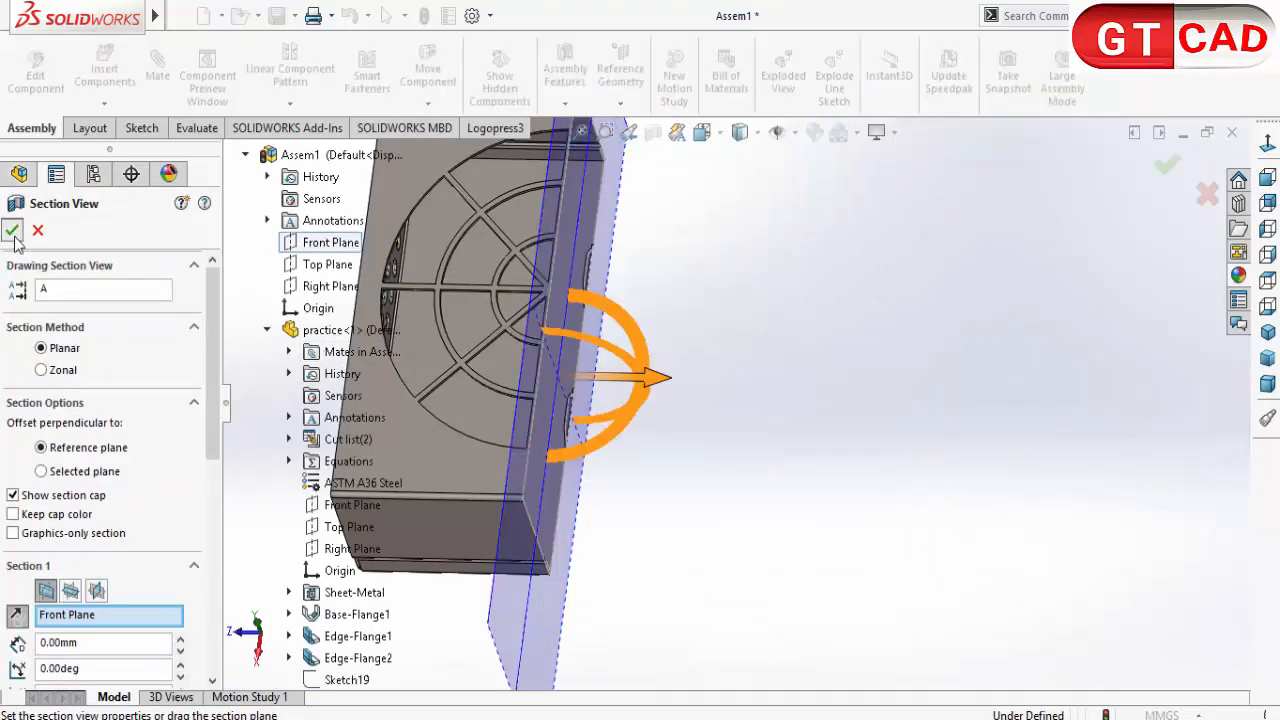
pyautogui.click(14, 238)
pyautogui.scroll(4, 659, 447)
pyautogui.scroll(-3, 660, 449)
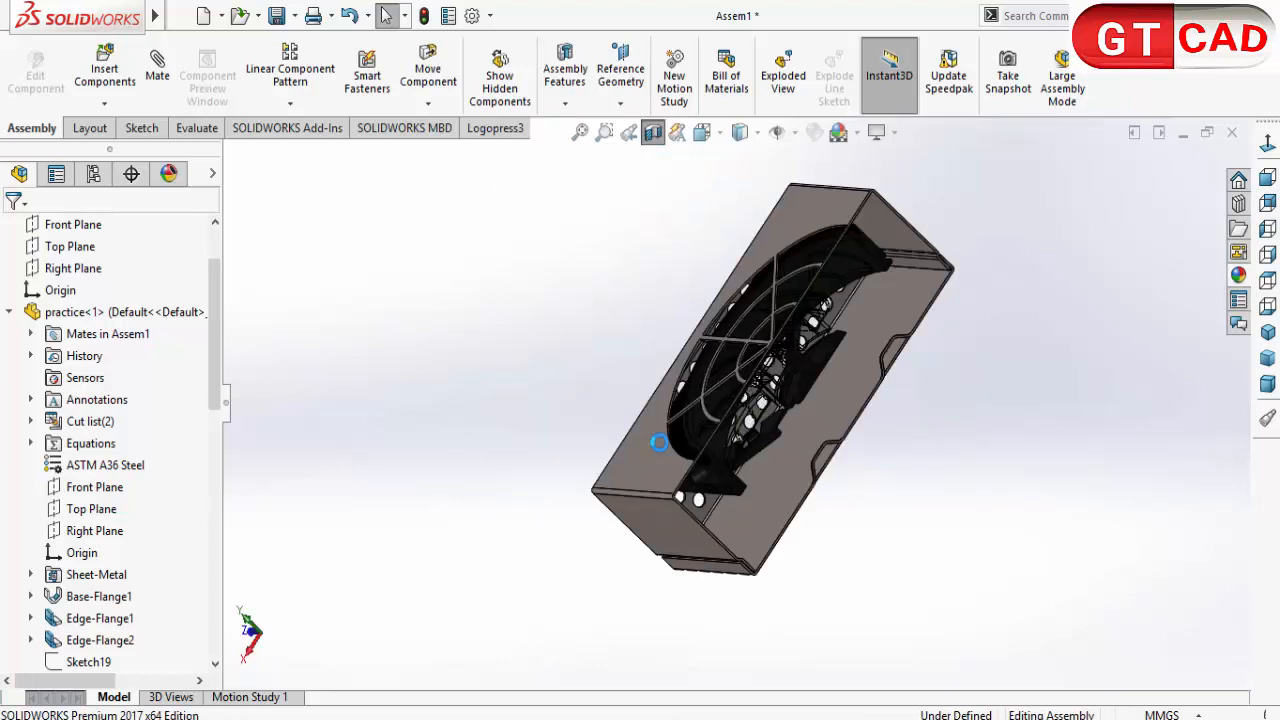
pyautogui.moveTo(477, 455); pyautogui.dragTo(494, 453, button='middle')
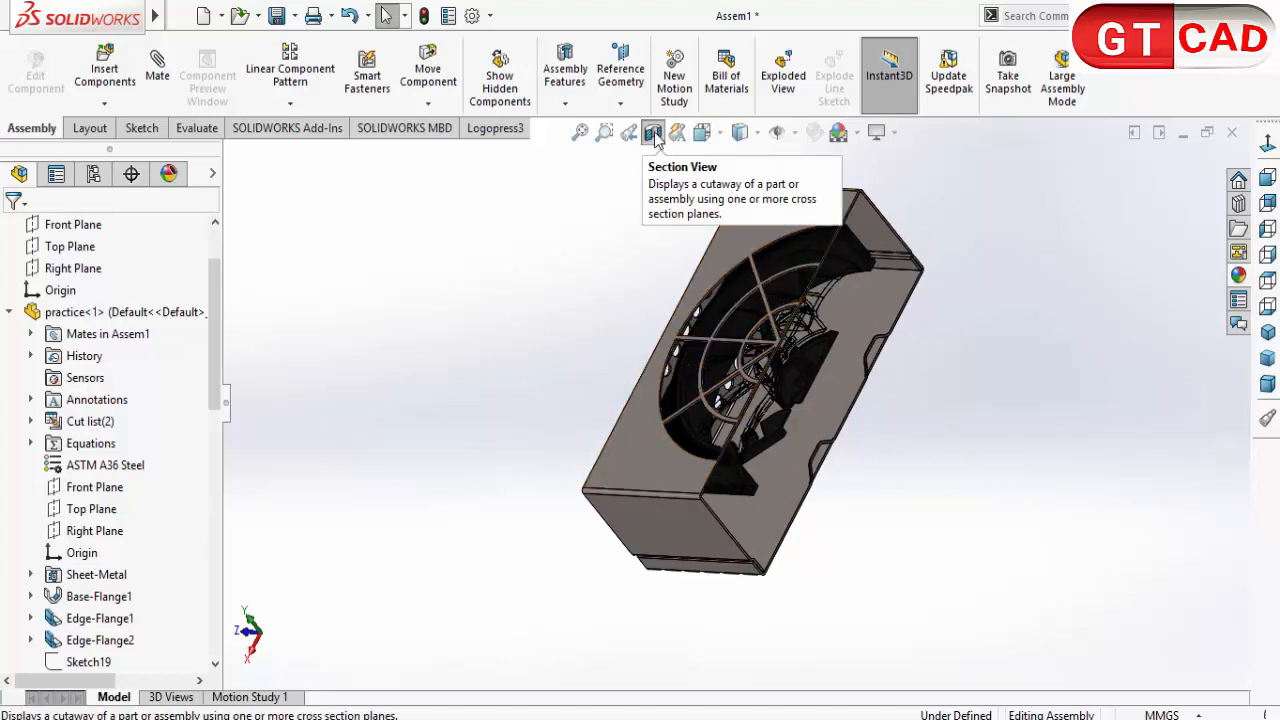
pyautogui.click(654, 135)
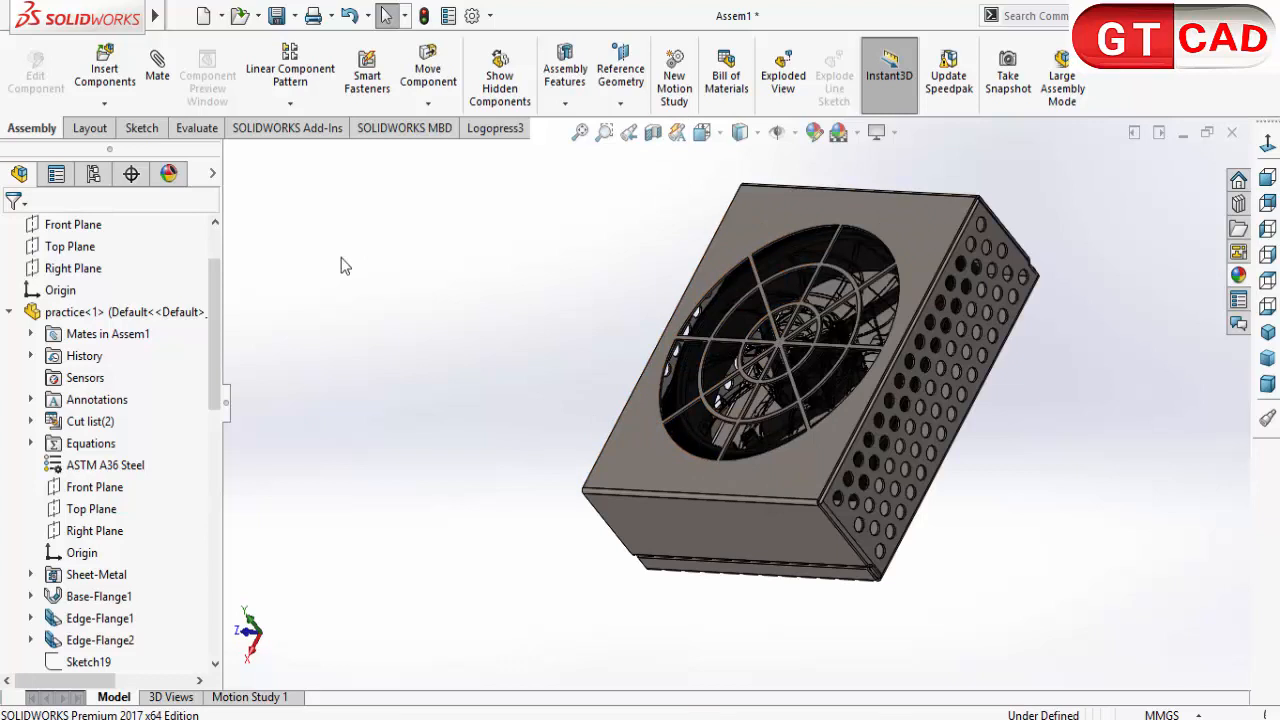
# Step: Mate the practice part's Front Plane coincident with the fan's Top Plane
pyautogui.click(155, 66)
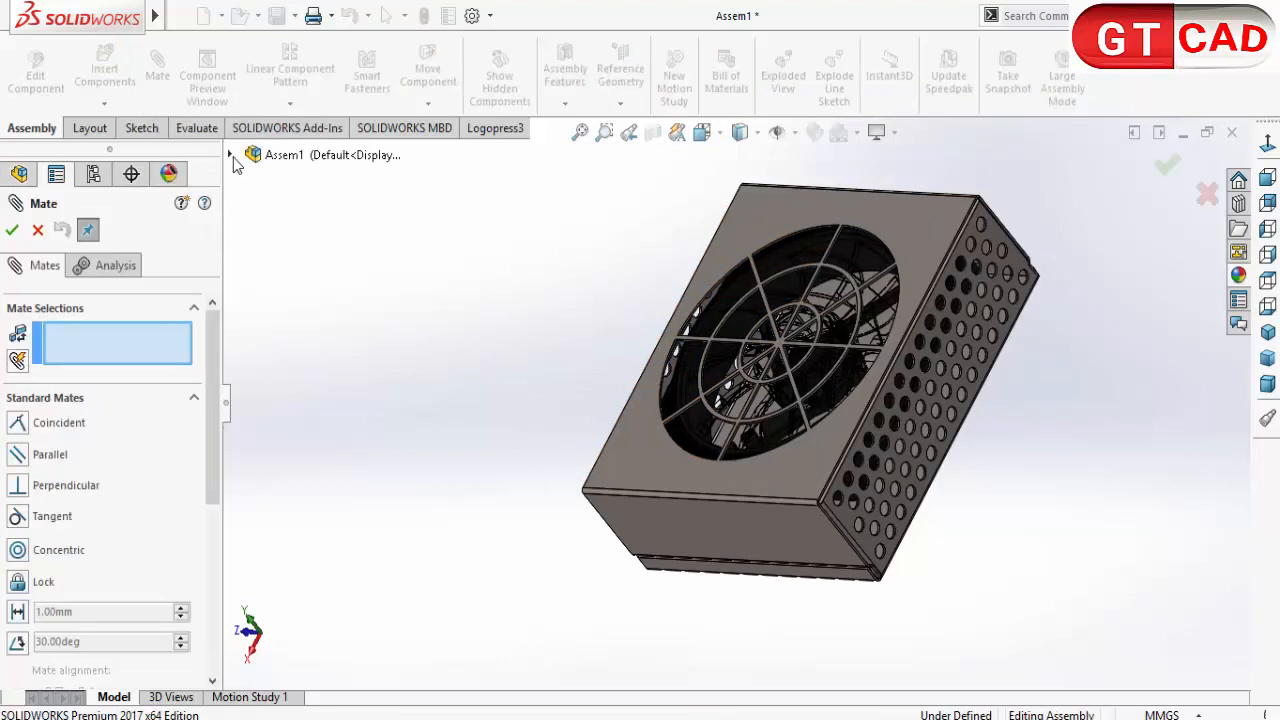
pyautogui.click(230, 156)
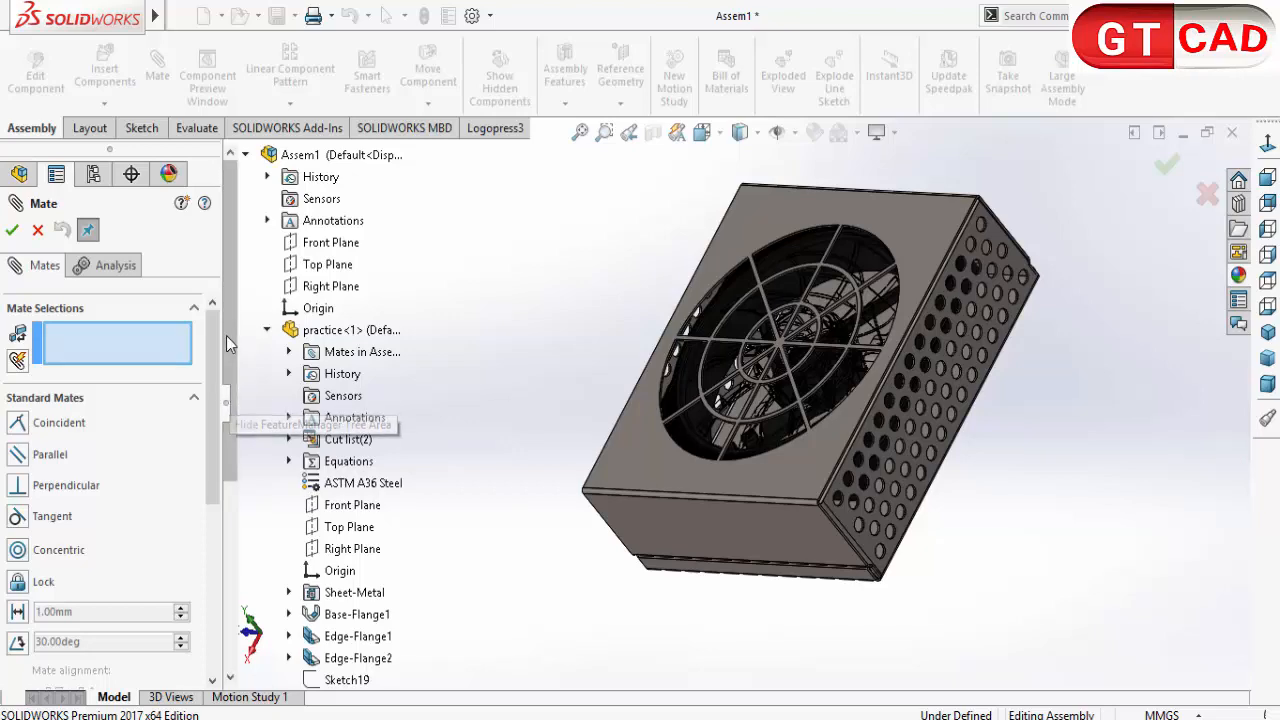
pyautogui.scroll(-3, 244, 436)
pyautogui.scroll(1, 247, 457)
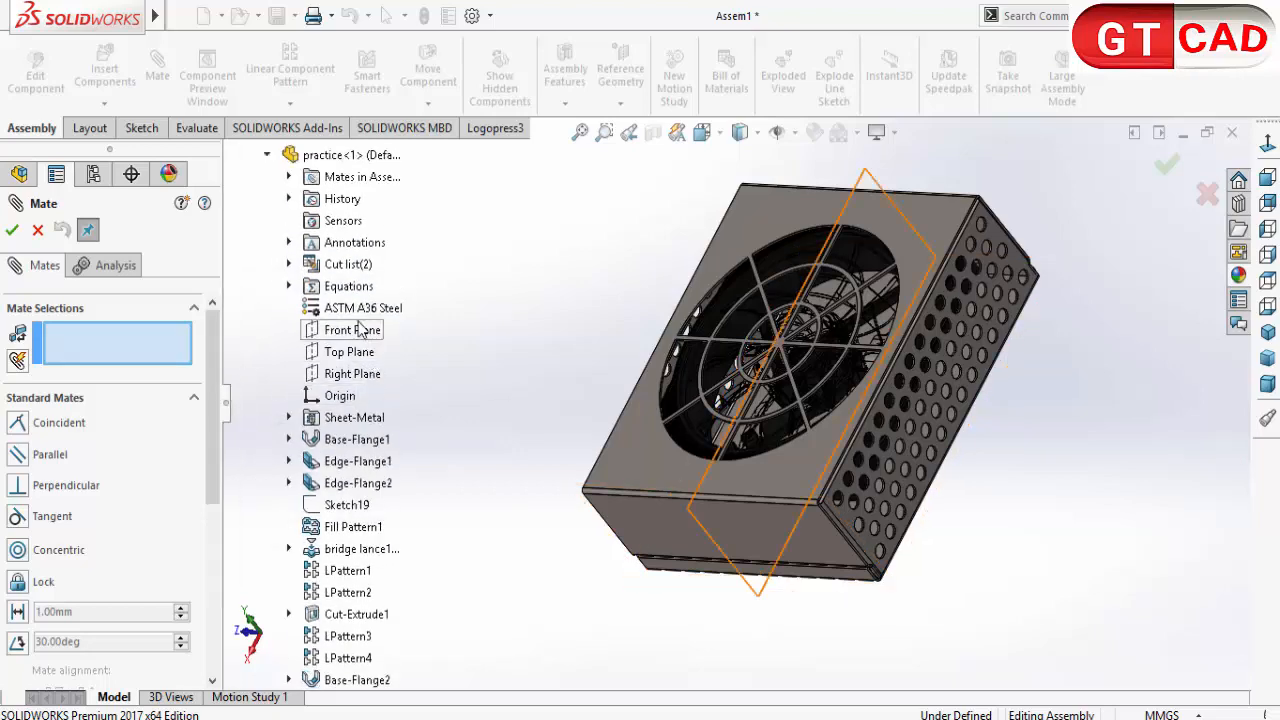
pyautogui.click(360, 332)
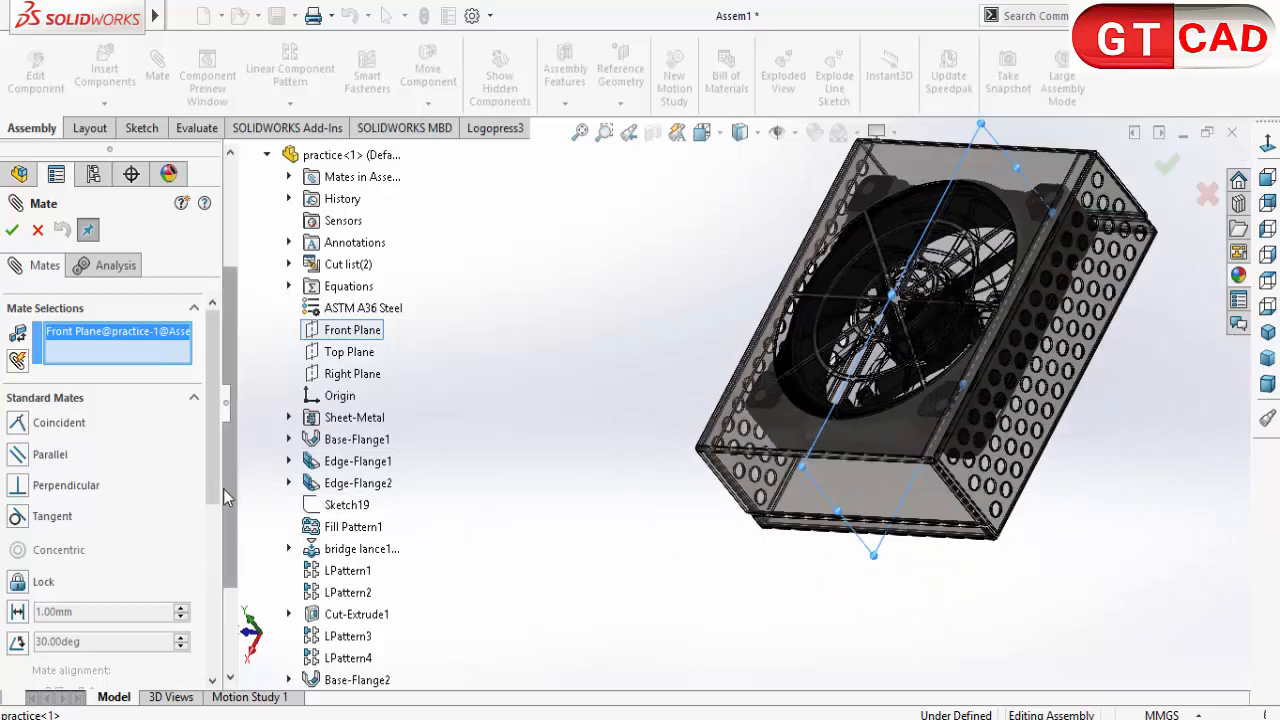
pyautogui.scroll(-3, 250, 468)
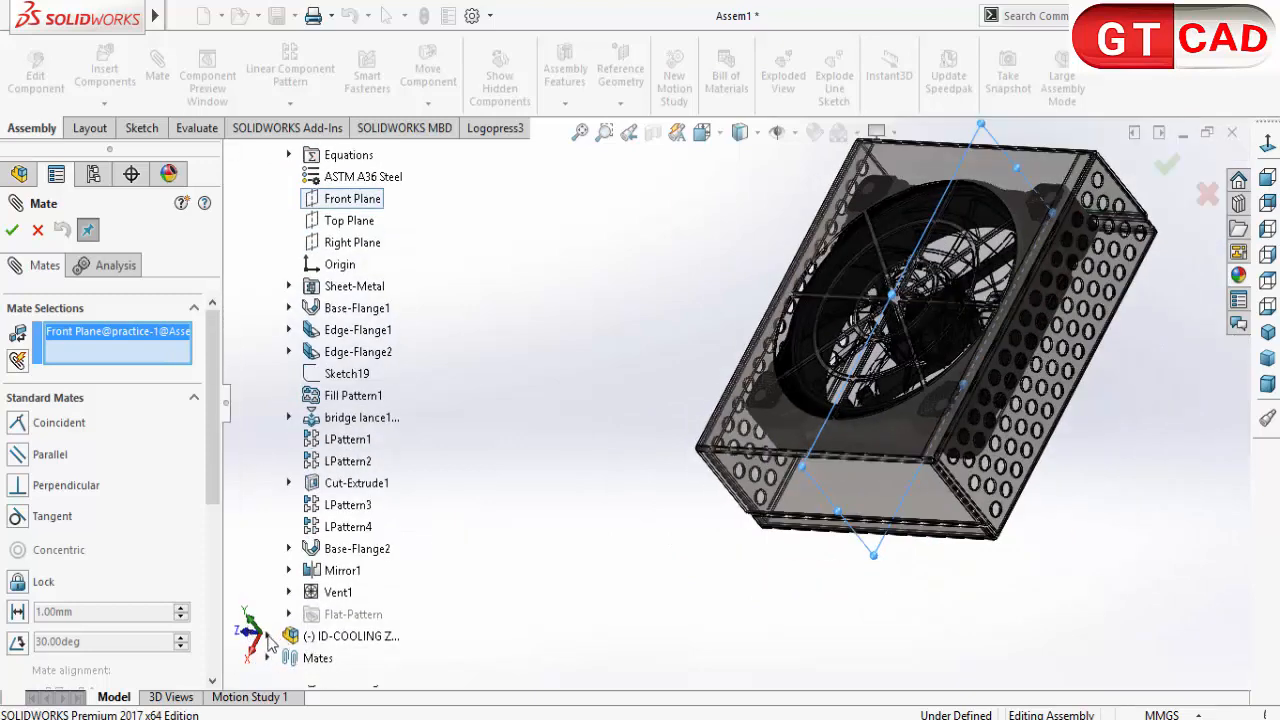
pyautogui.click(267, 636)
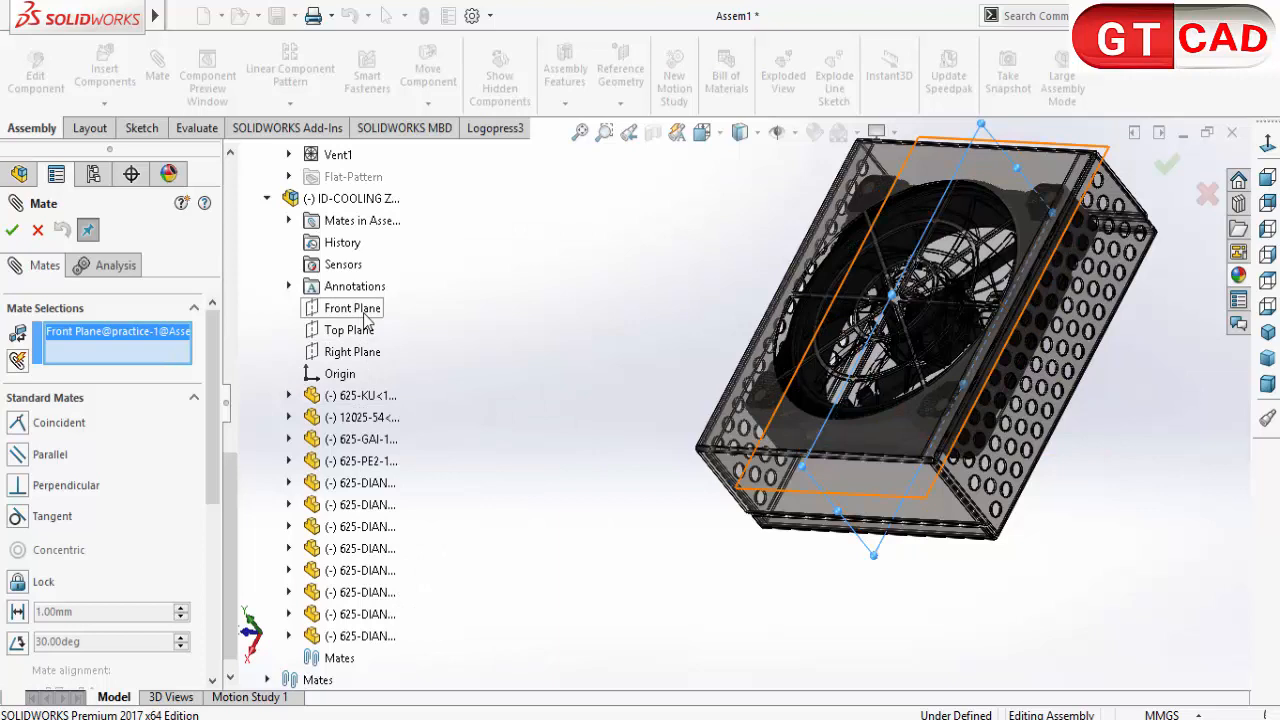
pyautogui.click(352, 309)
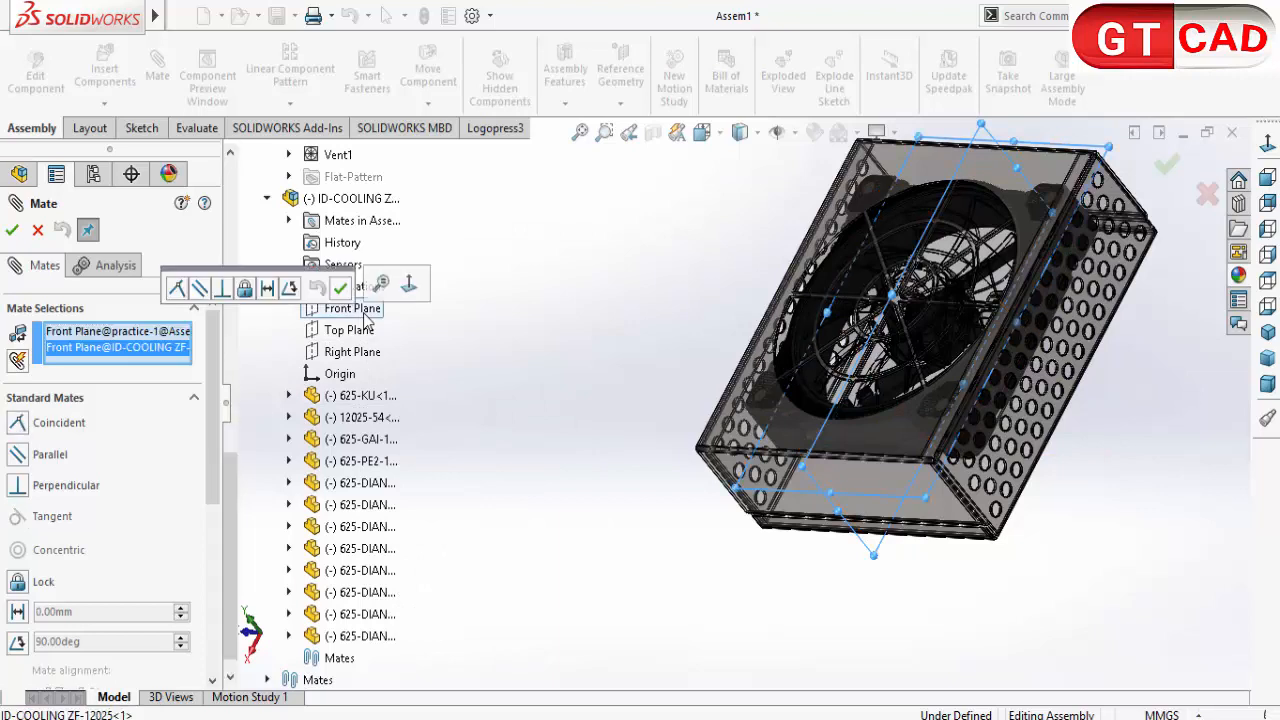
pyautogui.rightClick(156, 348)
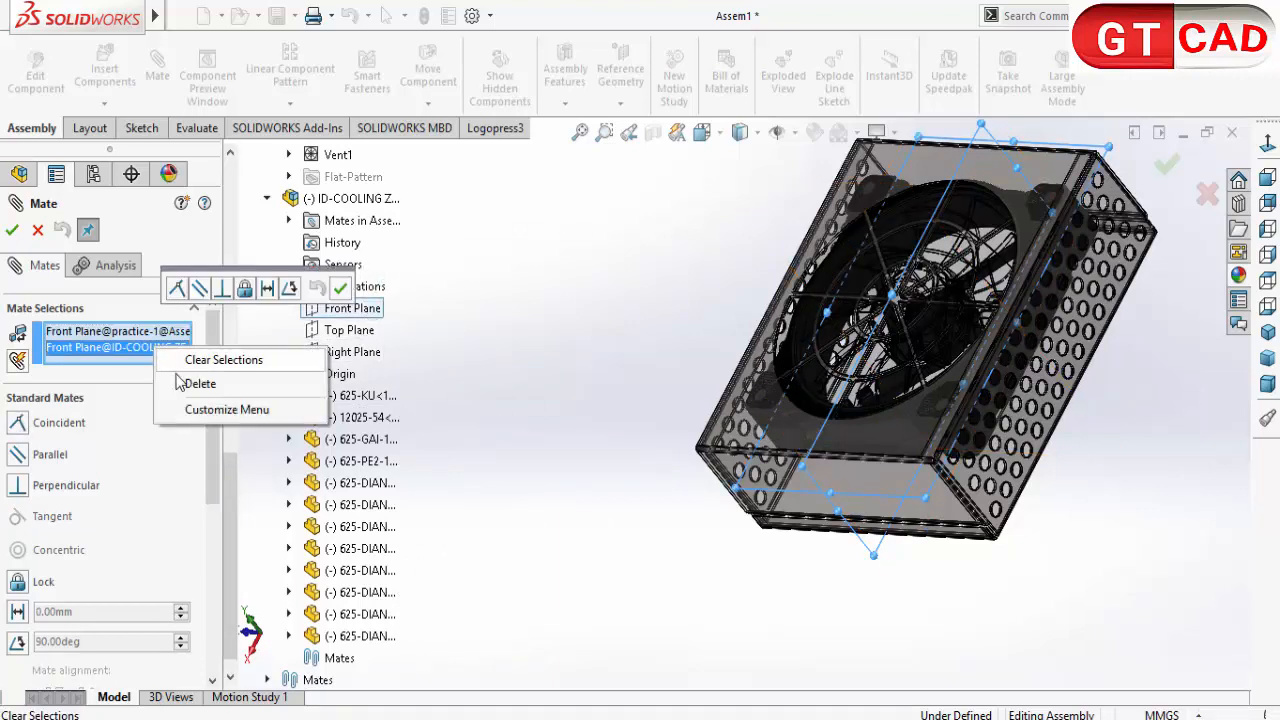
pyautogui.click(199, 384)
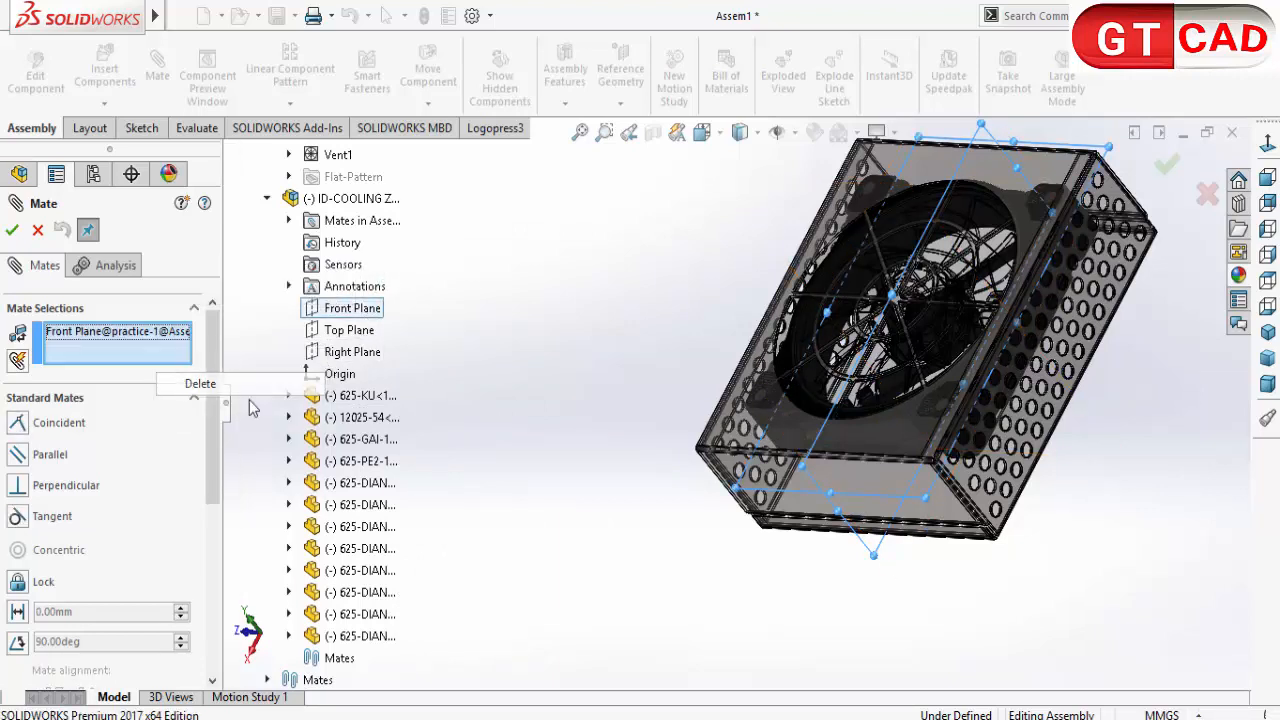
pyautogui.click(363, 333)
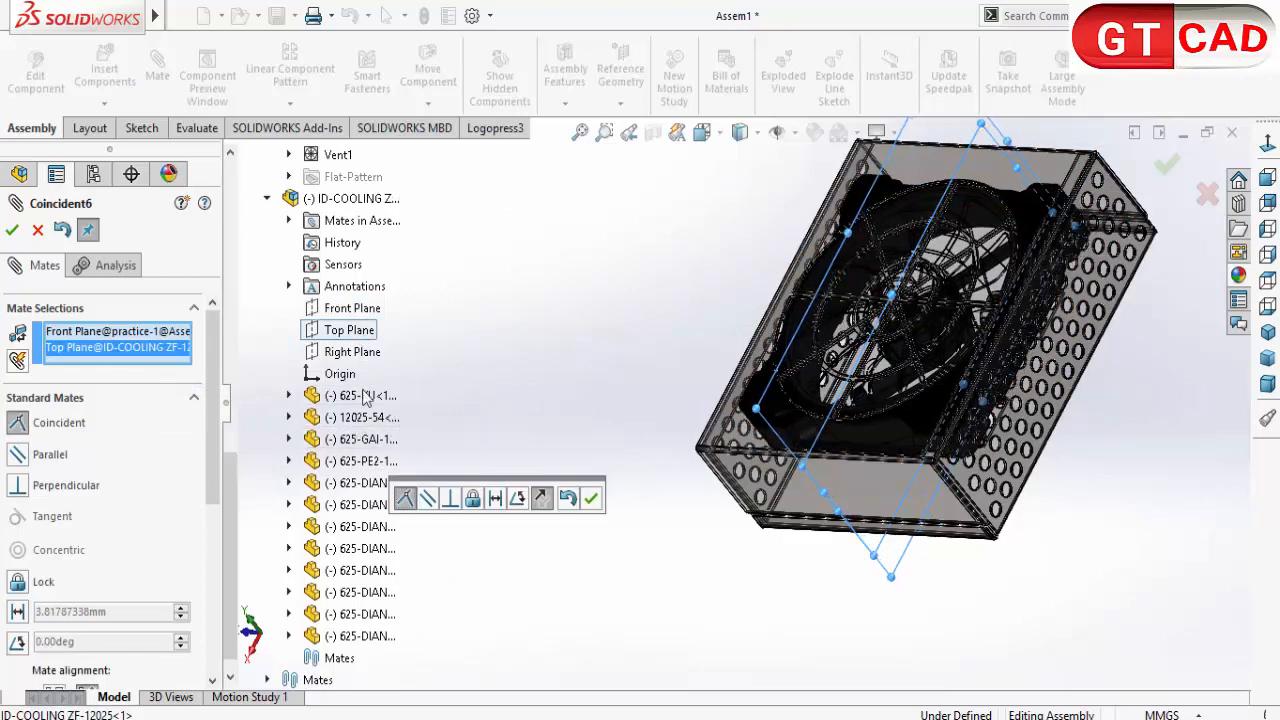
pyautogui.click(589, 499)
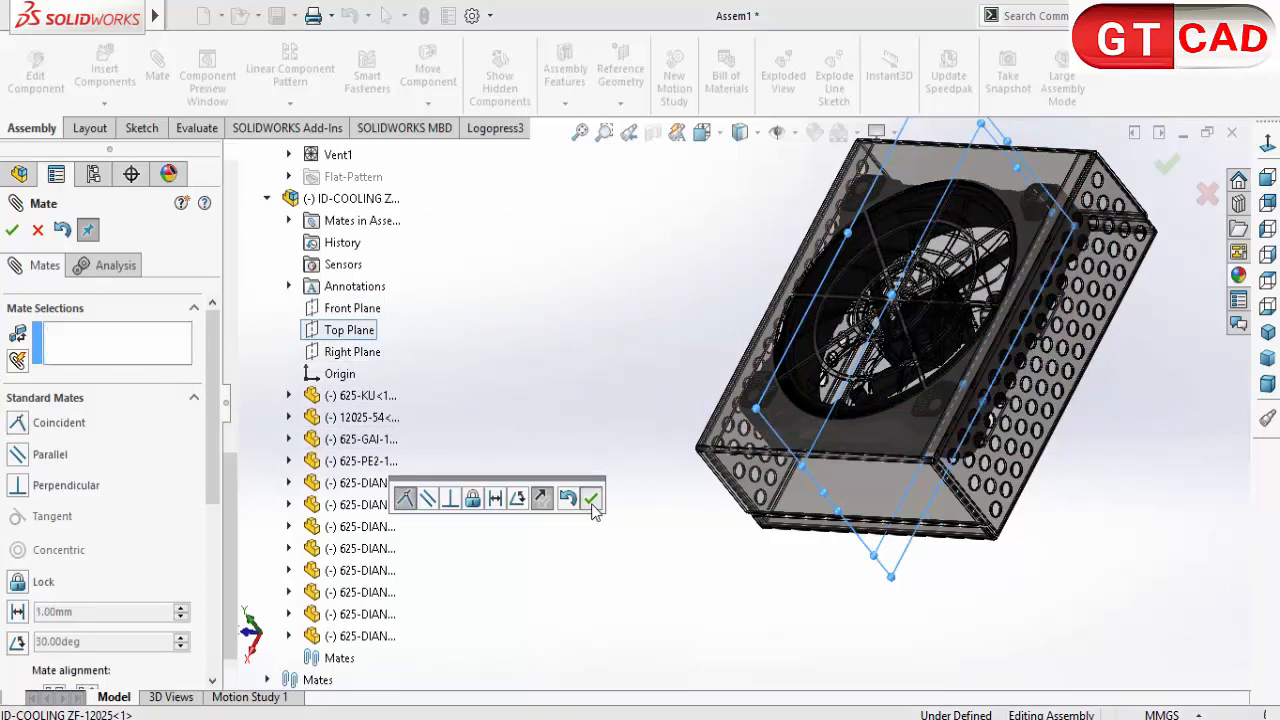
pyautogui.click(352, 353)
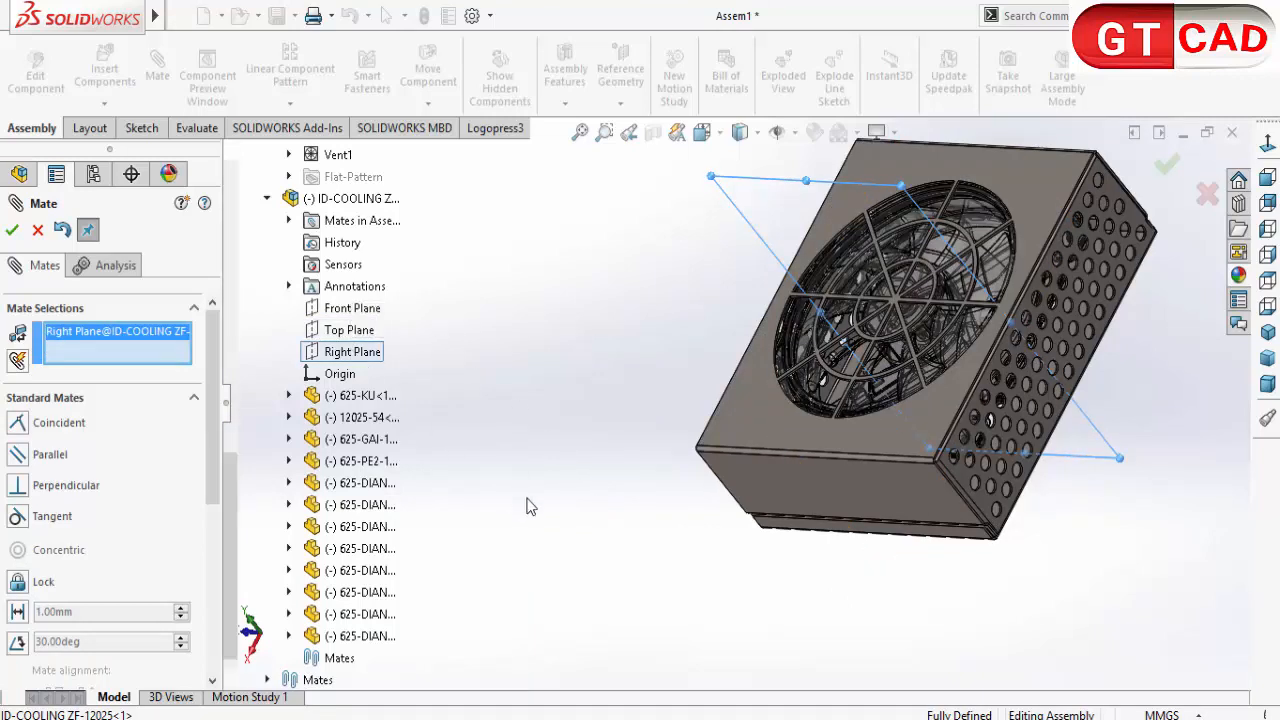
pyautogui.scroll(3, 433, 507)
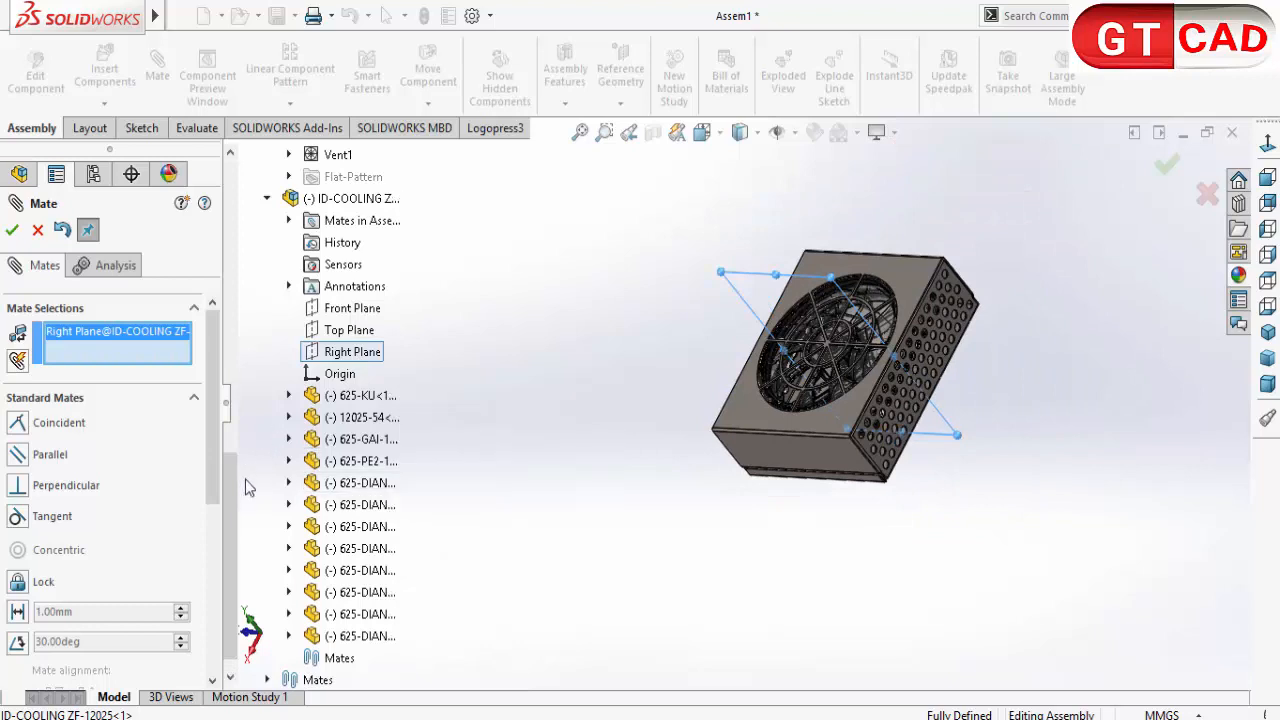
pyautogui.moveTo(238, 500); pyautogui.dragTo(257, 253)
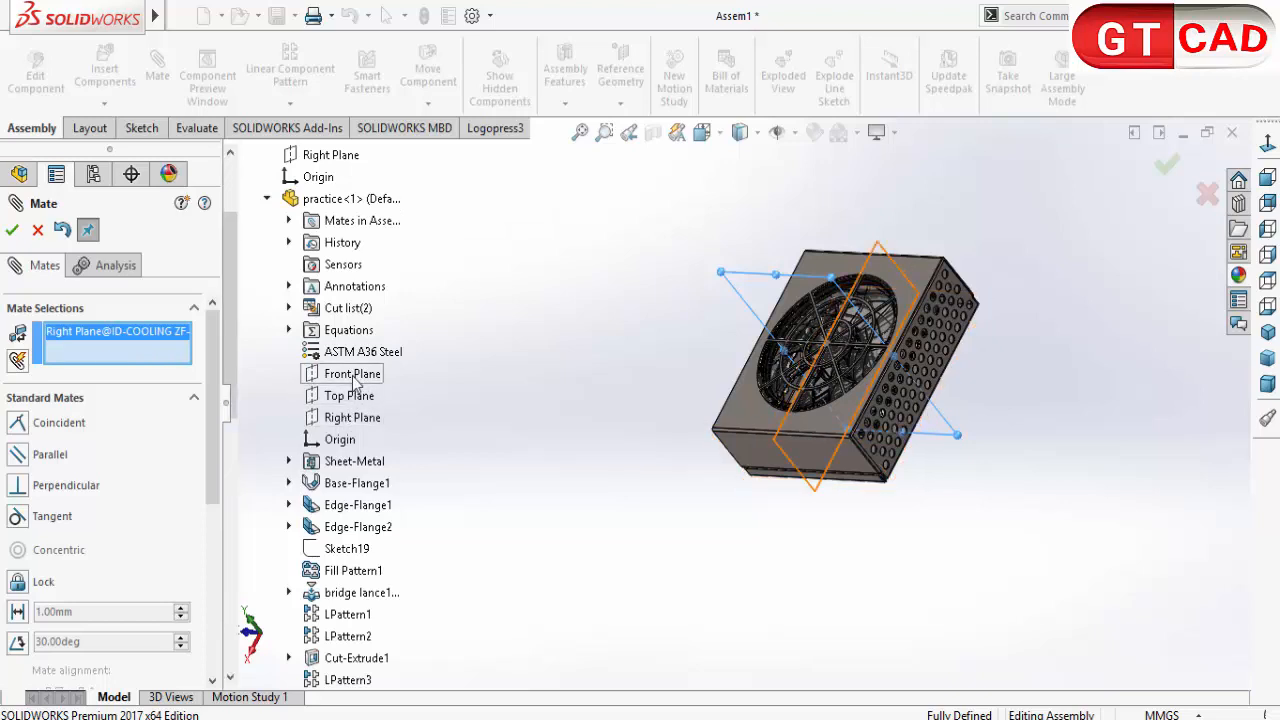
pyautogui.click(38, 231)
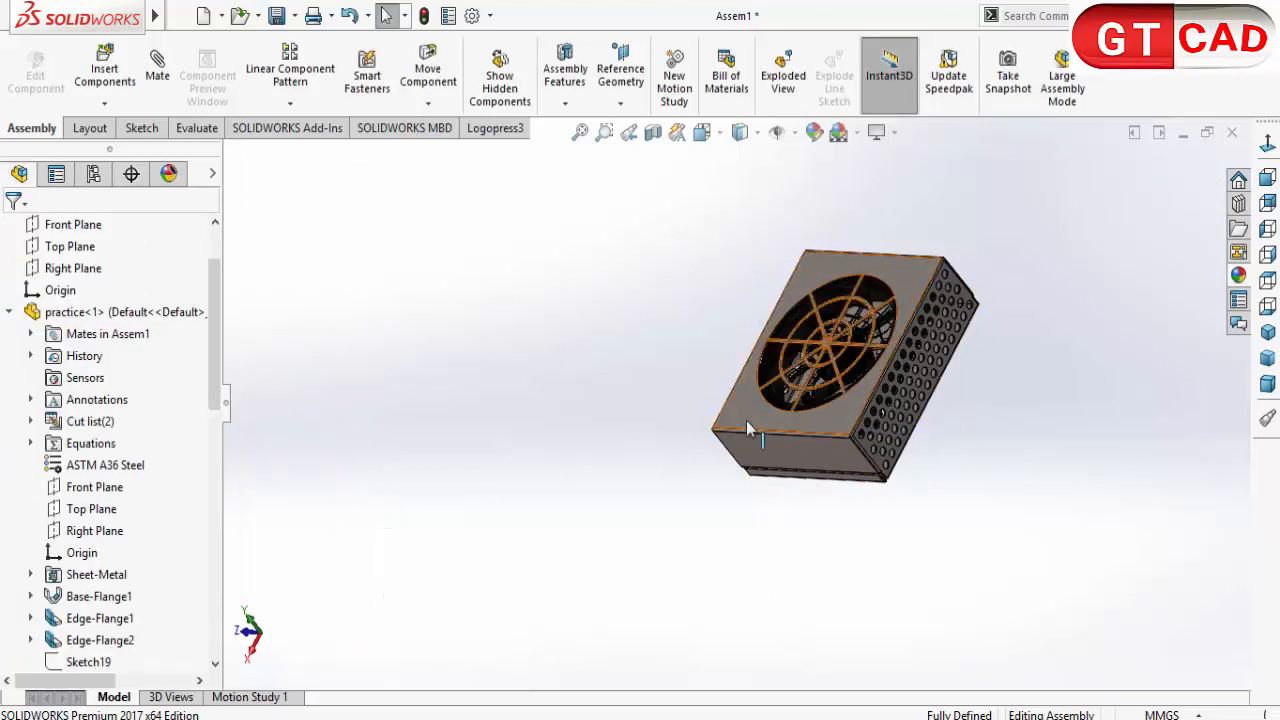
# Step: Move the fan within the enclosure beneath the vent to test which movements its mates still allow
pyautogui.moveTo(746, 420); pyautogui.dragTo(760, 483, button='middle')
pyautogui.scroll(-5, 820, 380)
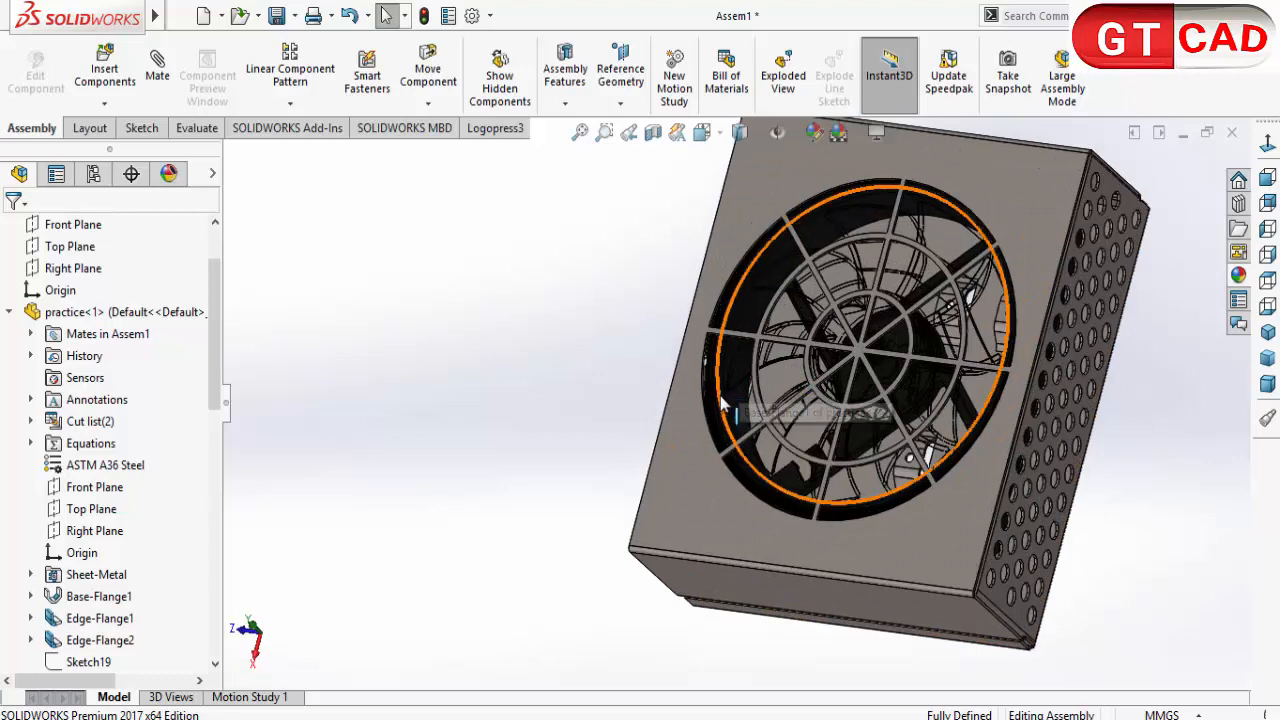
pyautogui.moveTo(717, 392); pyautogui.dragTo(833, 462)
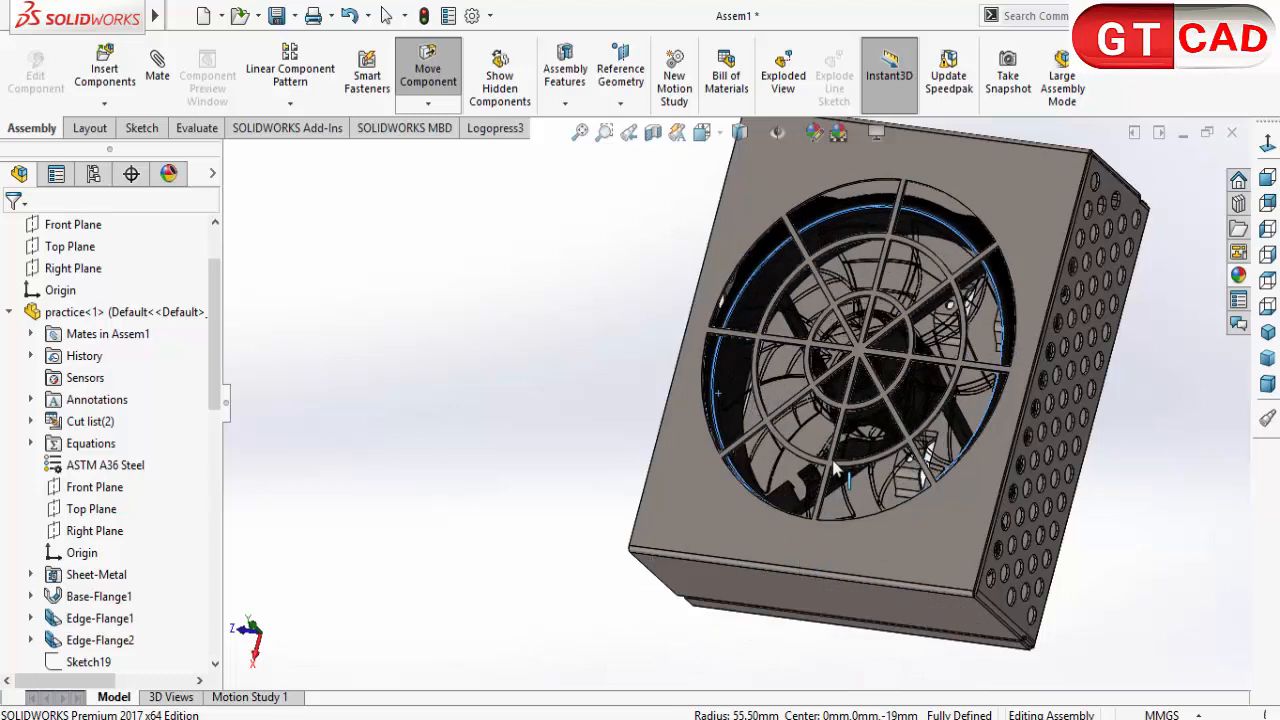
pyautogui.moveTo(829, 494); pyautogui.dragTo(800, 509)
pyautogui.click(580, 487)
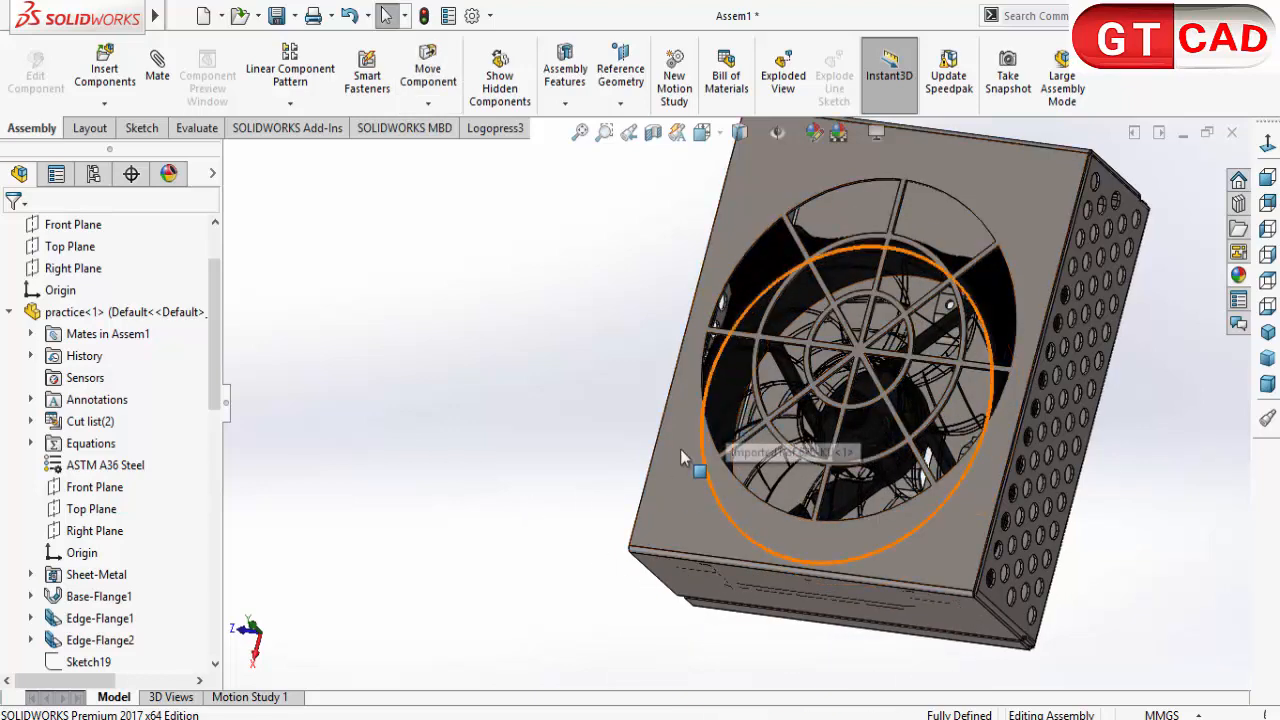
# Step: Open the practice part from the assembly in its own window
pyautogui.rightClick(730, 418)
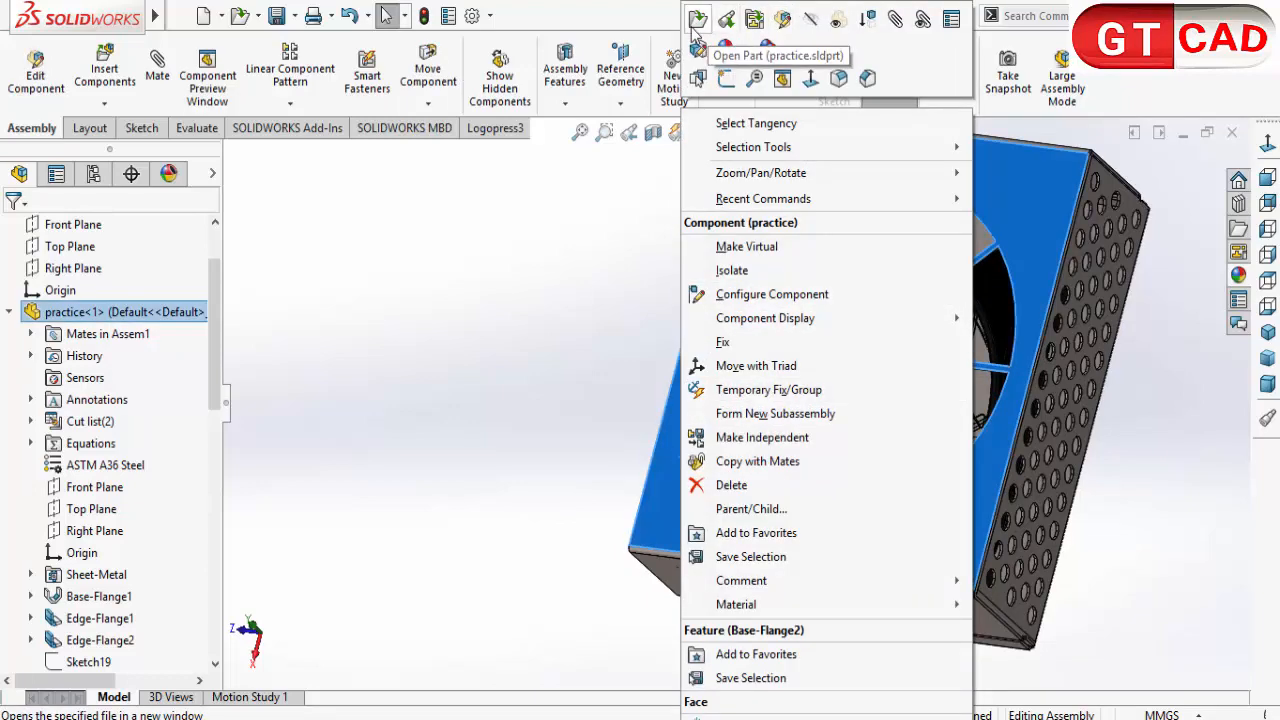
pyautogui.click(362, 438)
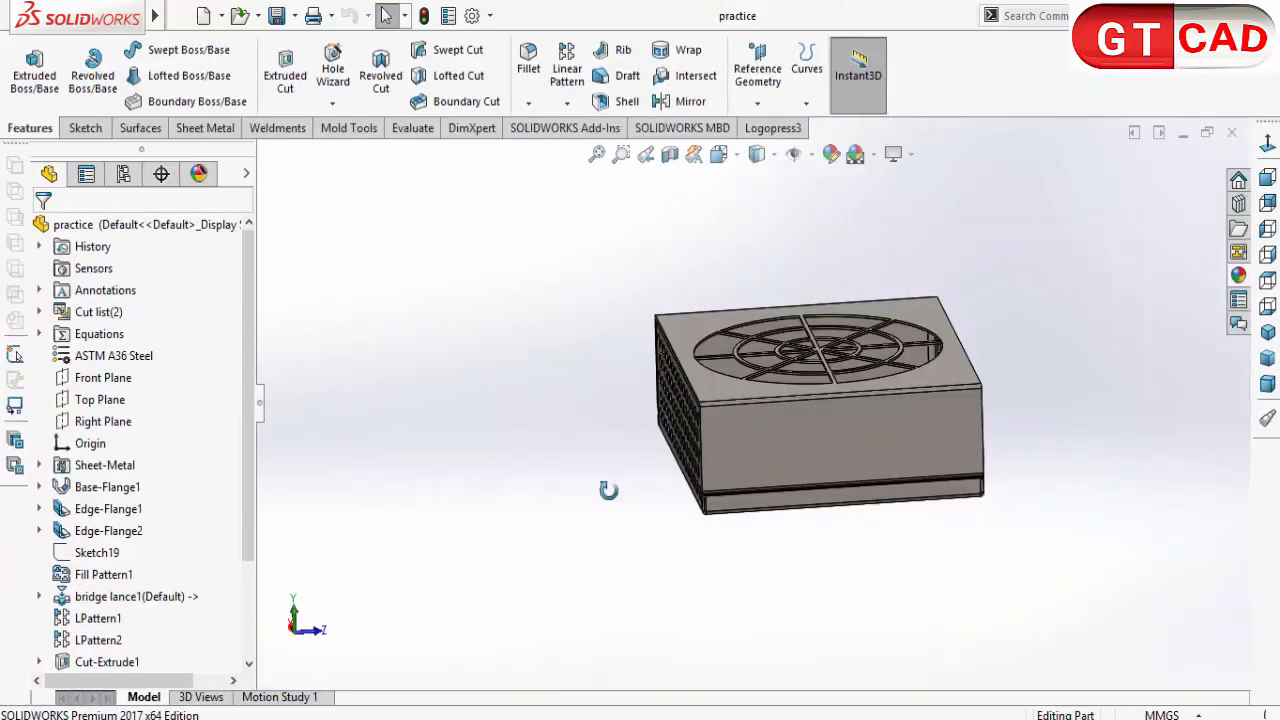
# Step: Create a mid-plane reference plane between the two opposite solid side faces of the enclosure part
pyautogui.moveTo(608, 490); pyautogui.dragTo(593, 535, button='middle')
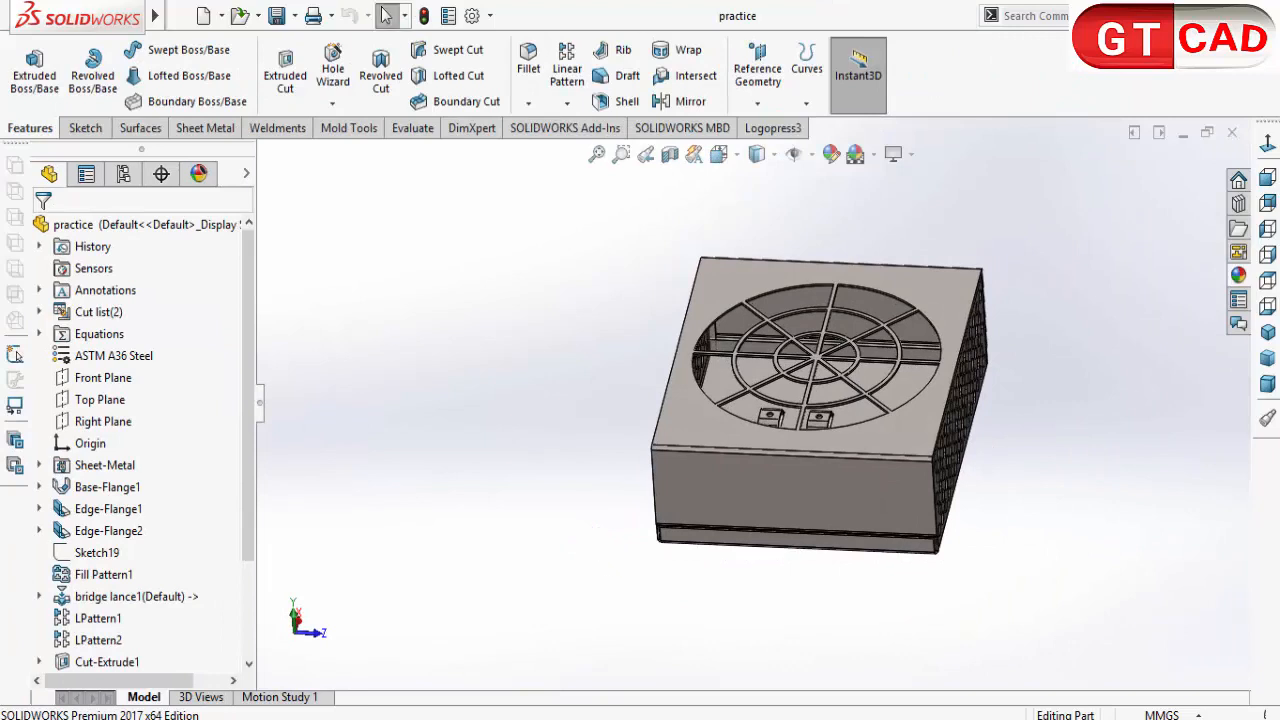
pyautogui.click(758, 88)
pyautogui.click(773, 128)
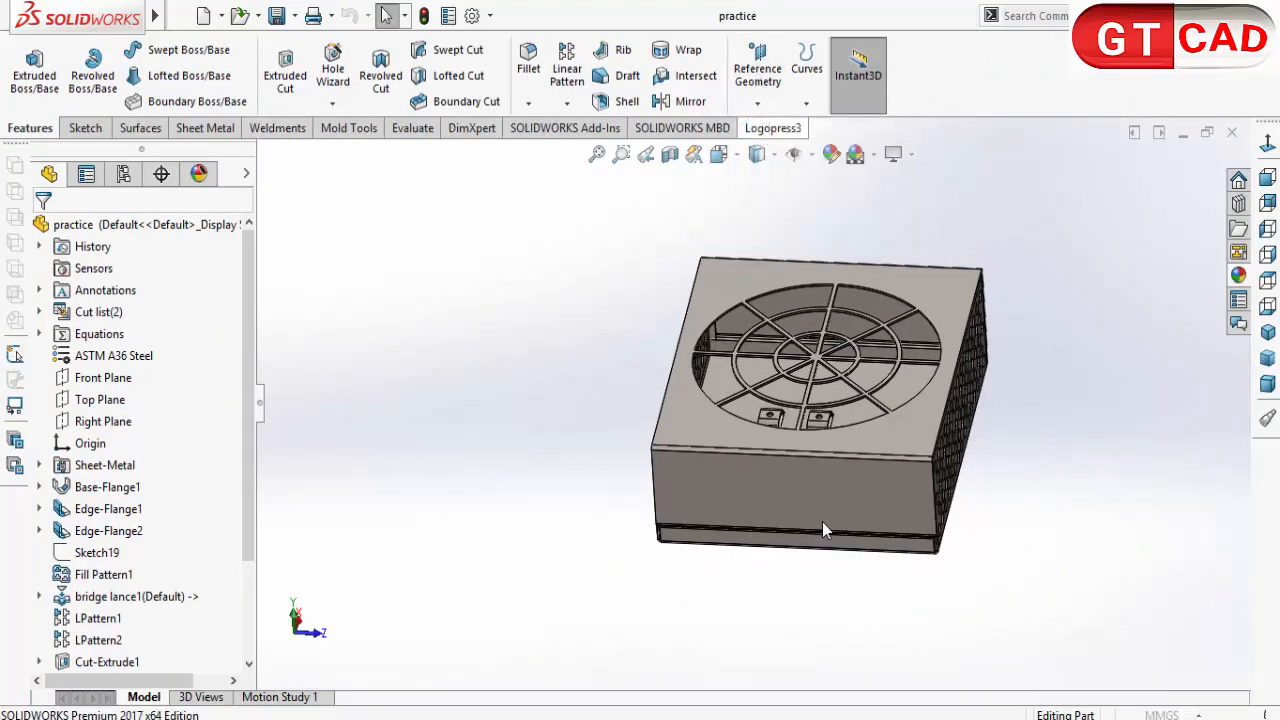
pyautogui.click(786, 497)
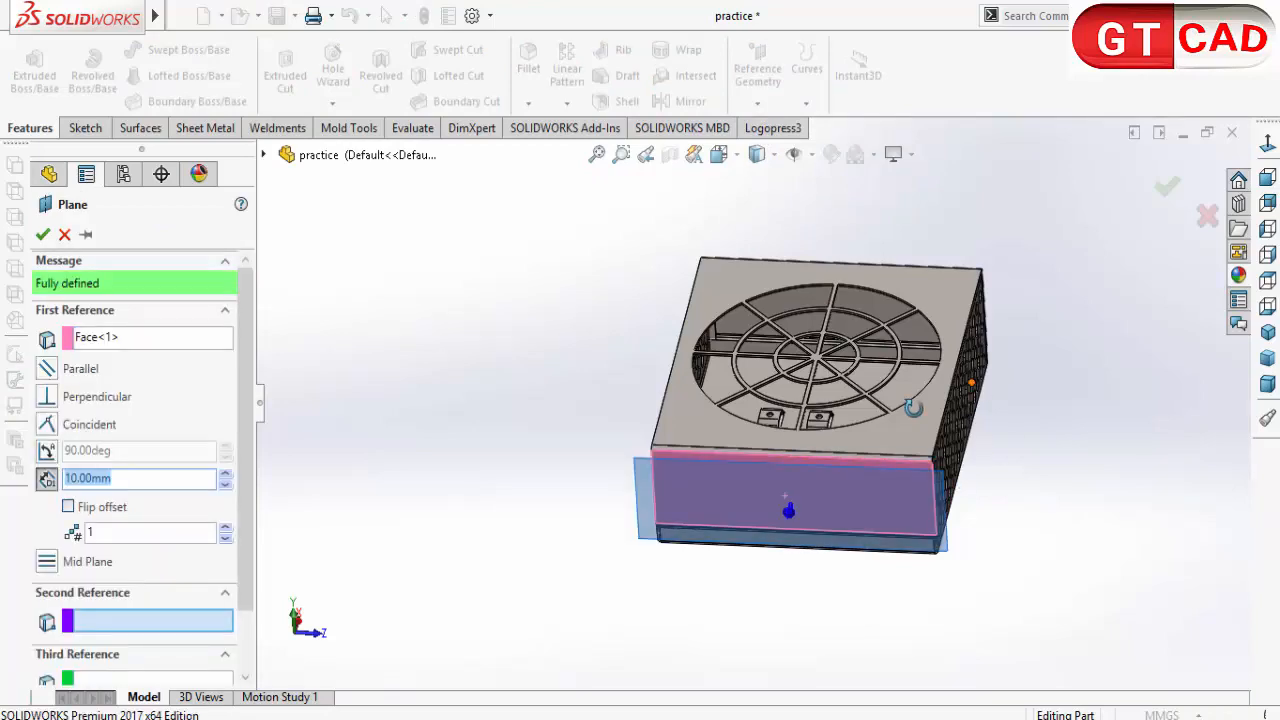
pyautogui.moveTo(925, 487); pyautogui.dragTo(917, 335, button='middle')
pyautogui.click(925, 294)
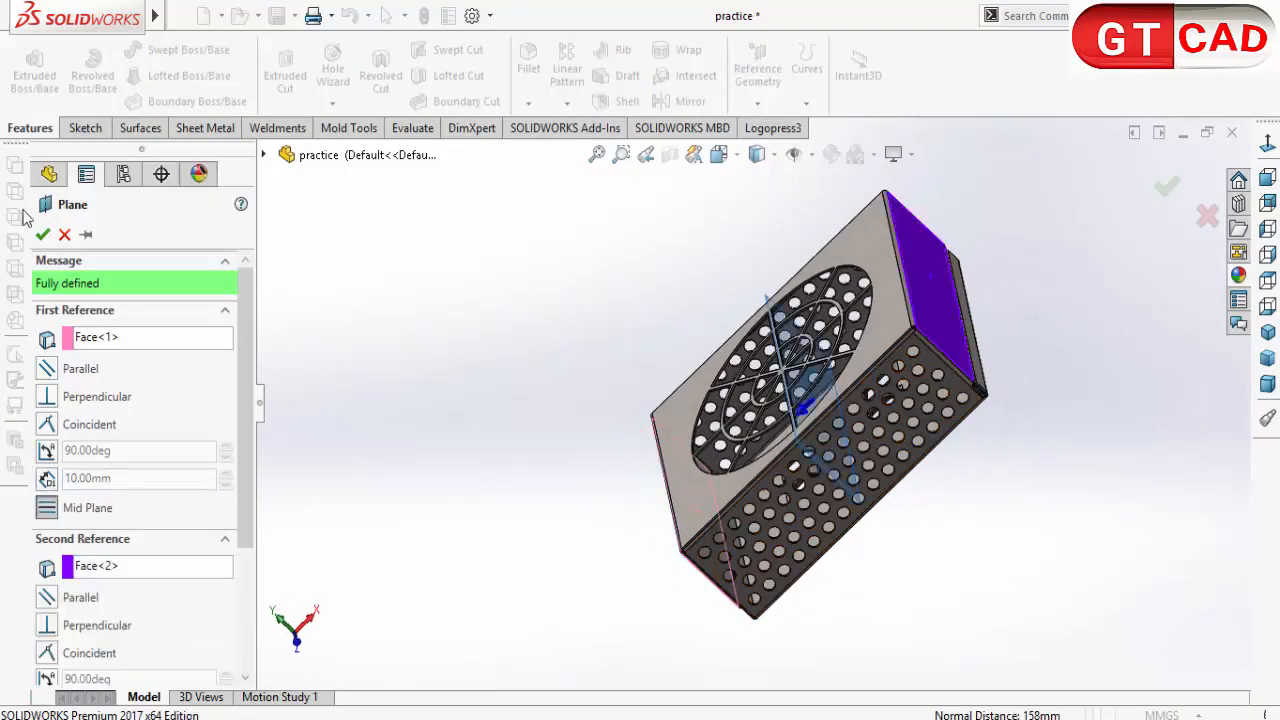
pyautogui.click(43, 235)
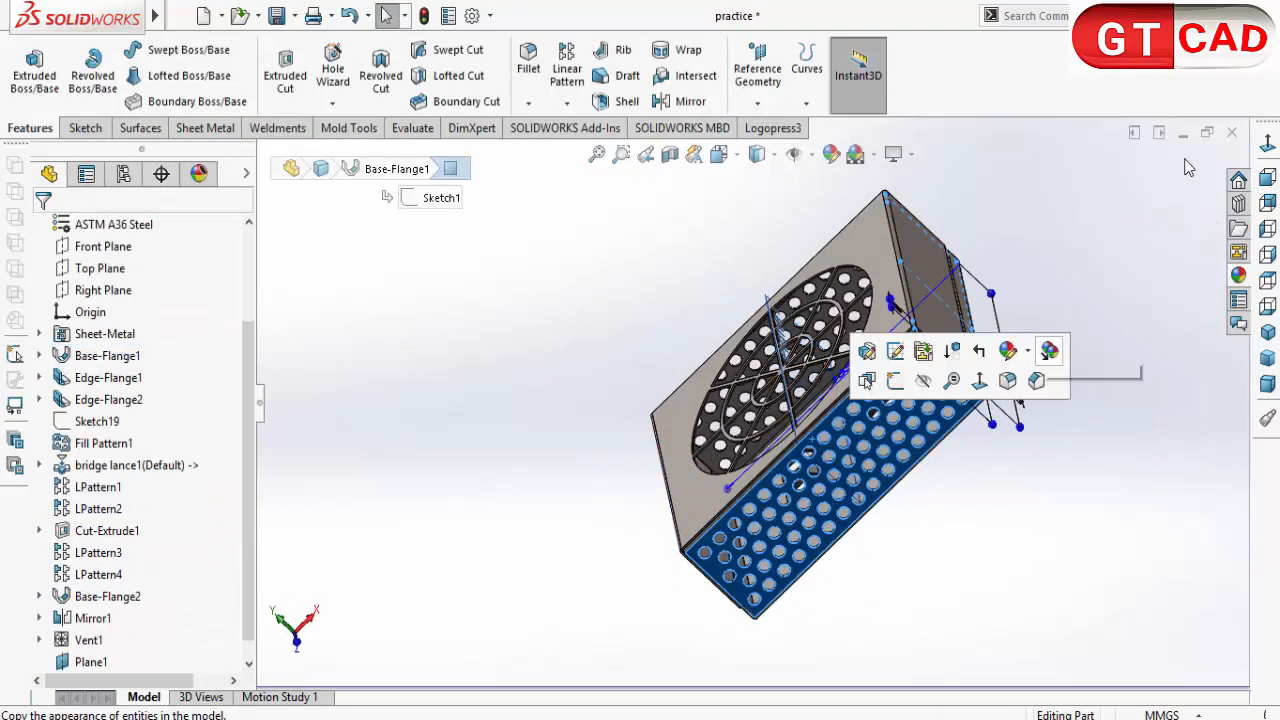
# Step: Close the practice part's window to return to the assembly, and rebuild the assembly with the changed part
pyautogui.click(1231, 134)
pyautogui.click(603, 374)
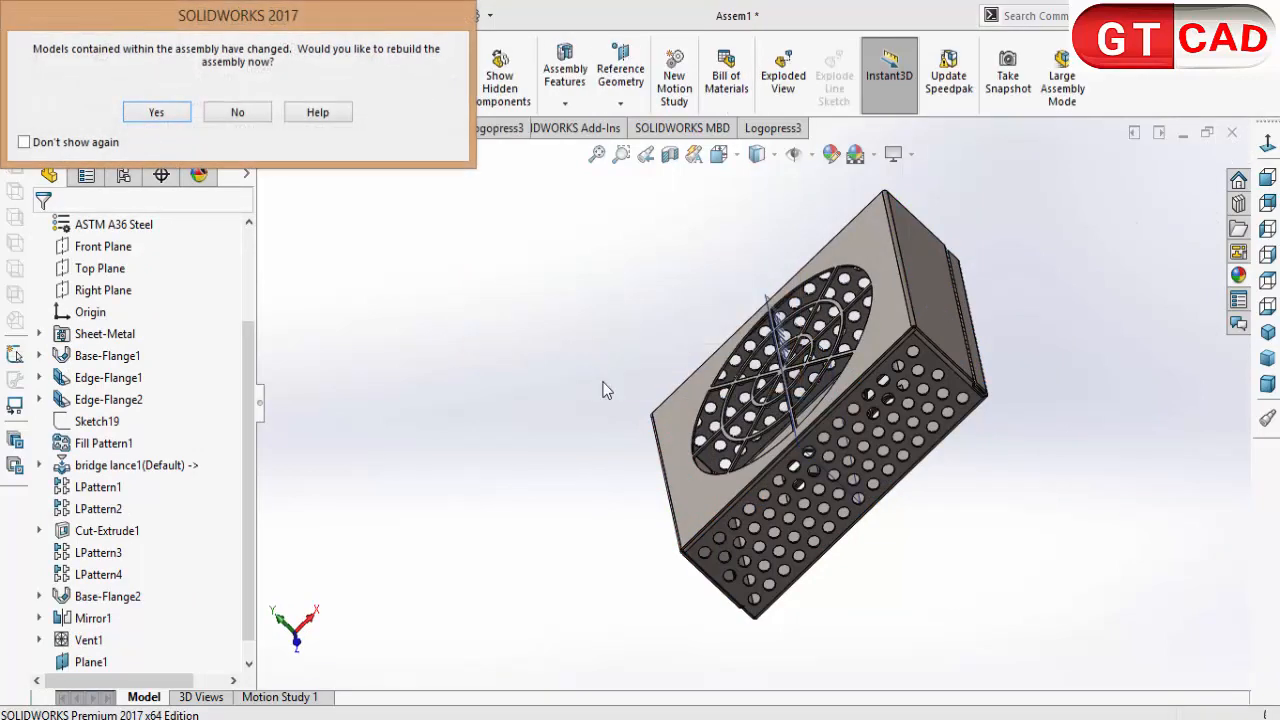
pyautogui.click(150, 117)
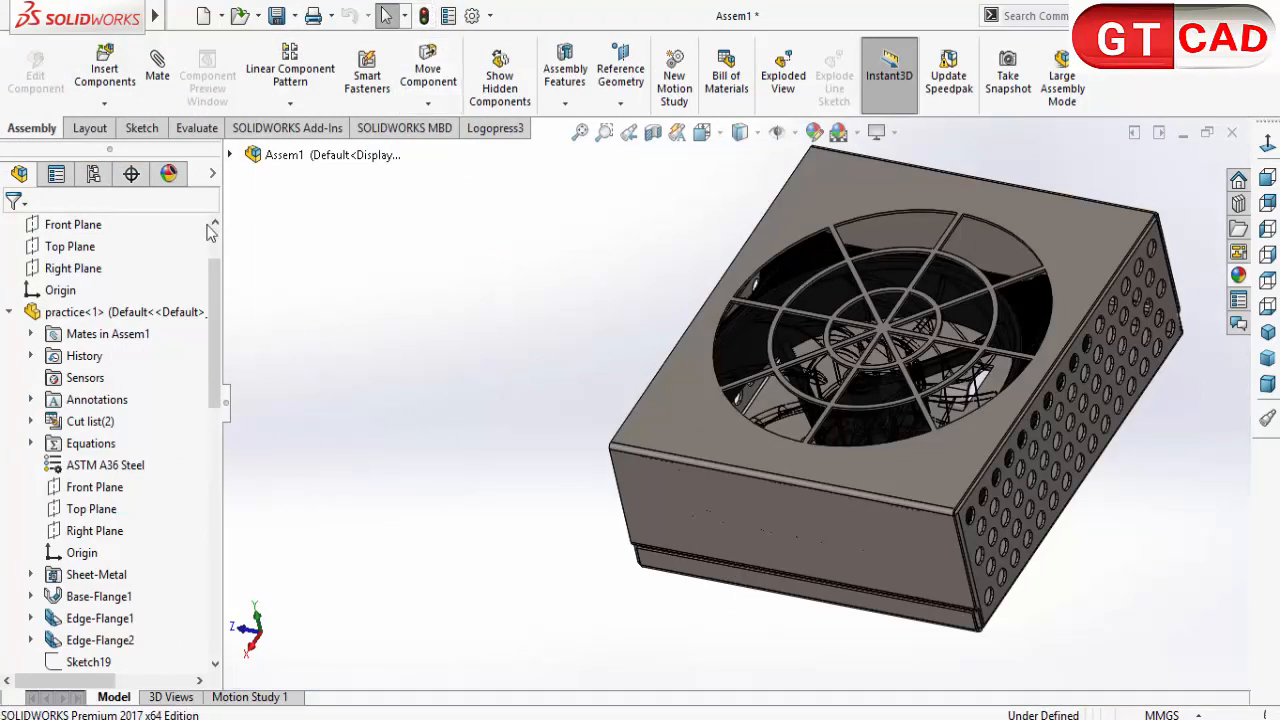
# Step: Mate the practice part's Plane1 coincident with the ID-COOLING fan's Right Plane and close the Mate command
pyautogui.click(265, 155)
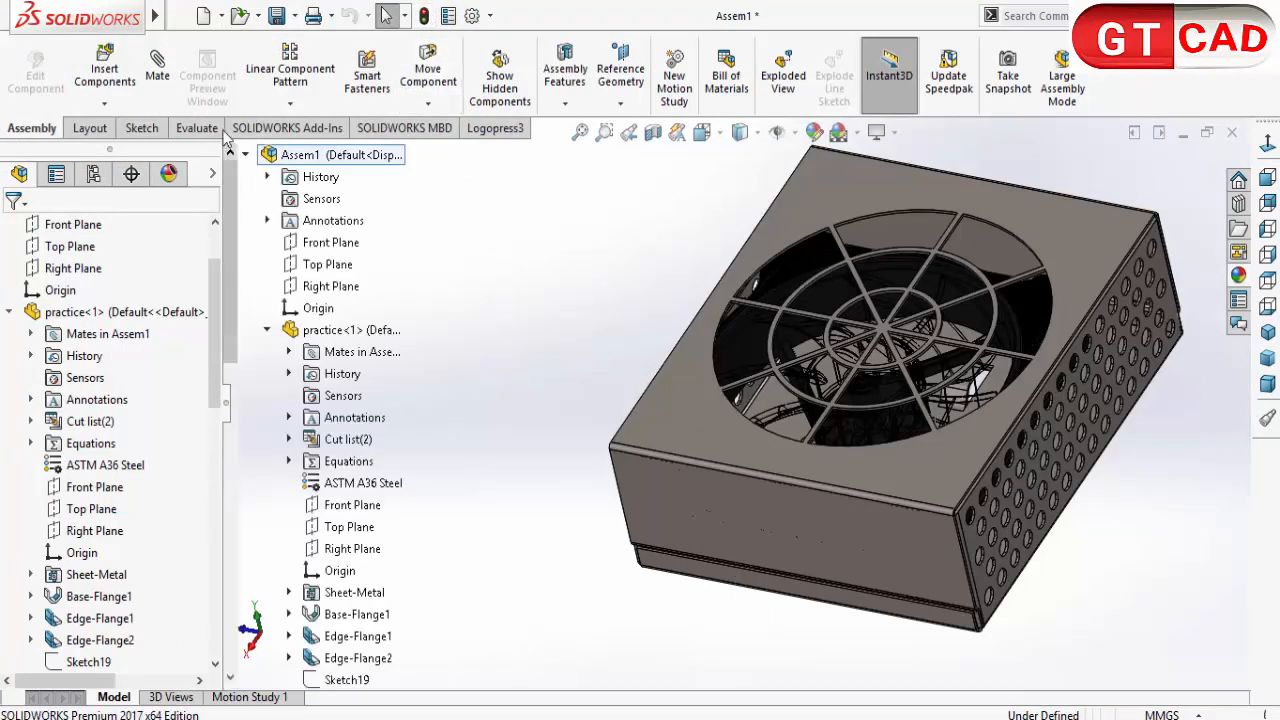
pyautogui.click(157, 70)
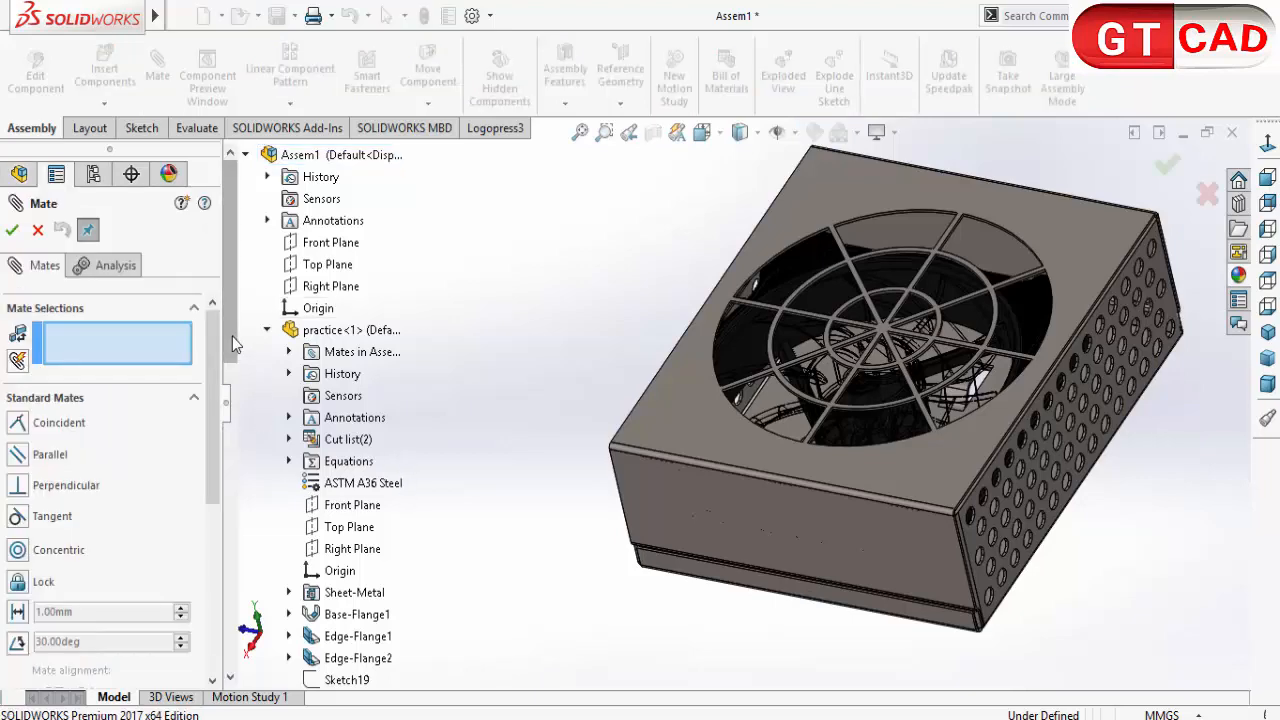
pyautogui.scroll(-2, 240, 414)
pyautogui.scroll(-4, 240, 491)
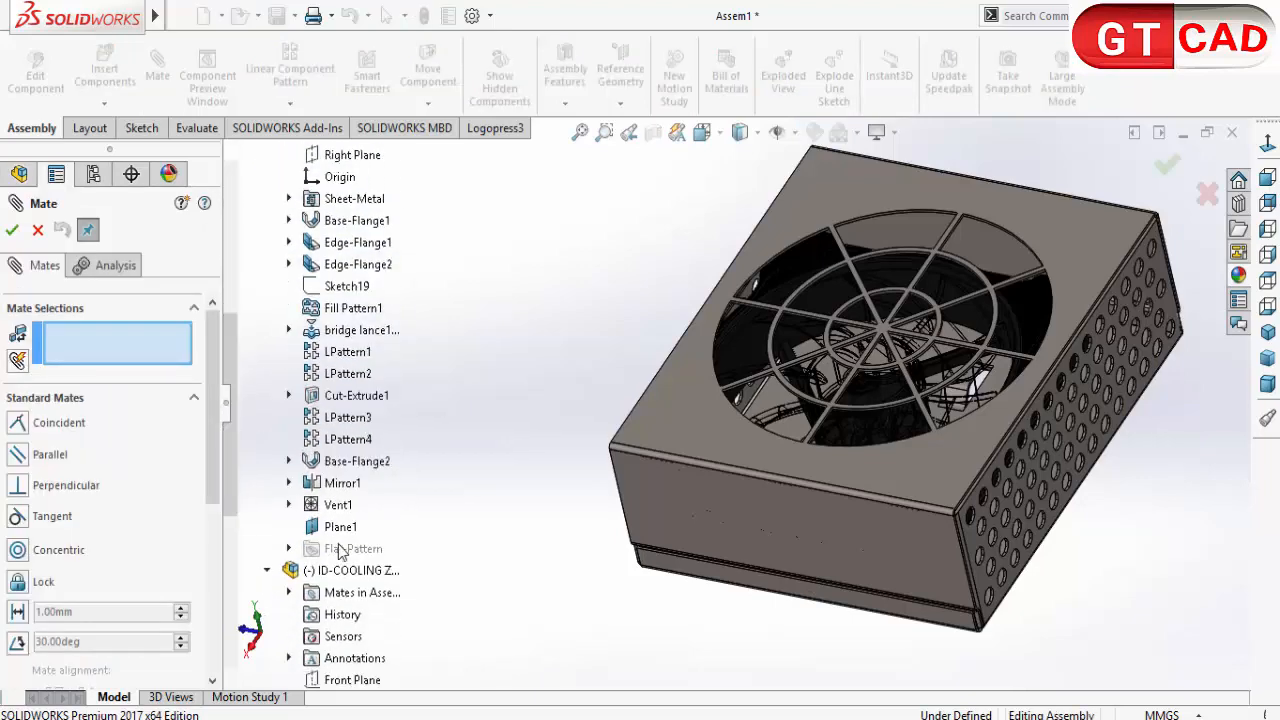
pyautogui.click(340, 527)
pyautogui.scroll(-5, 246, 480)
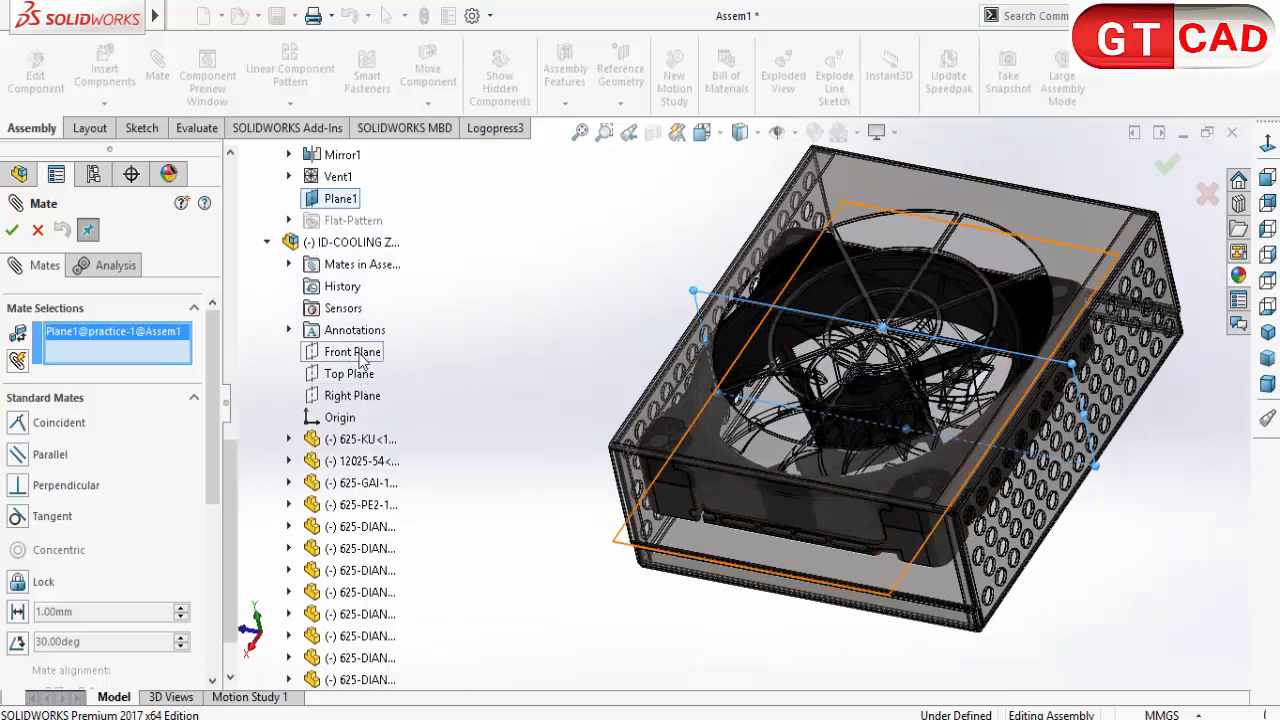
pyautogui.click(355, 400)
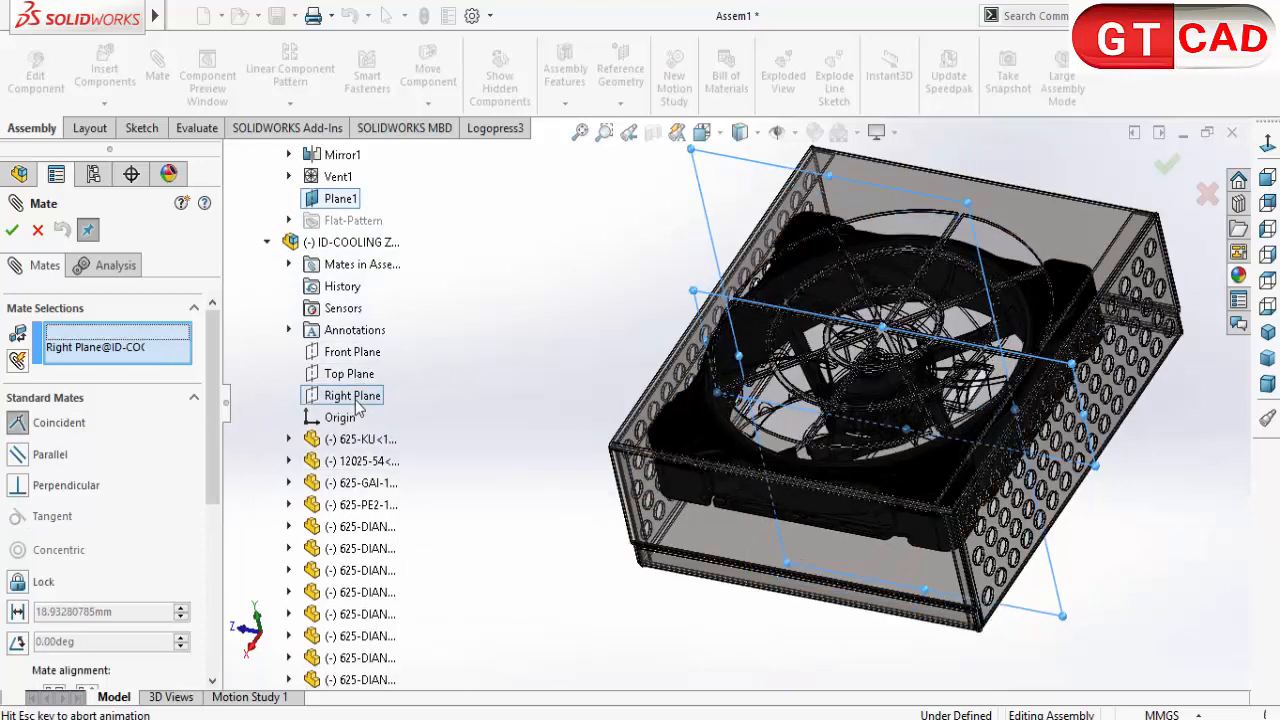
pyautogui.click(333, 375)
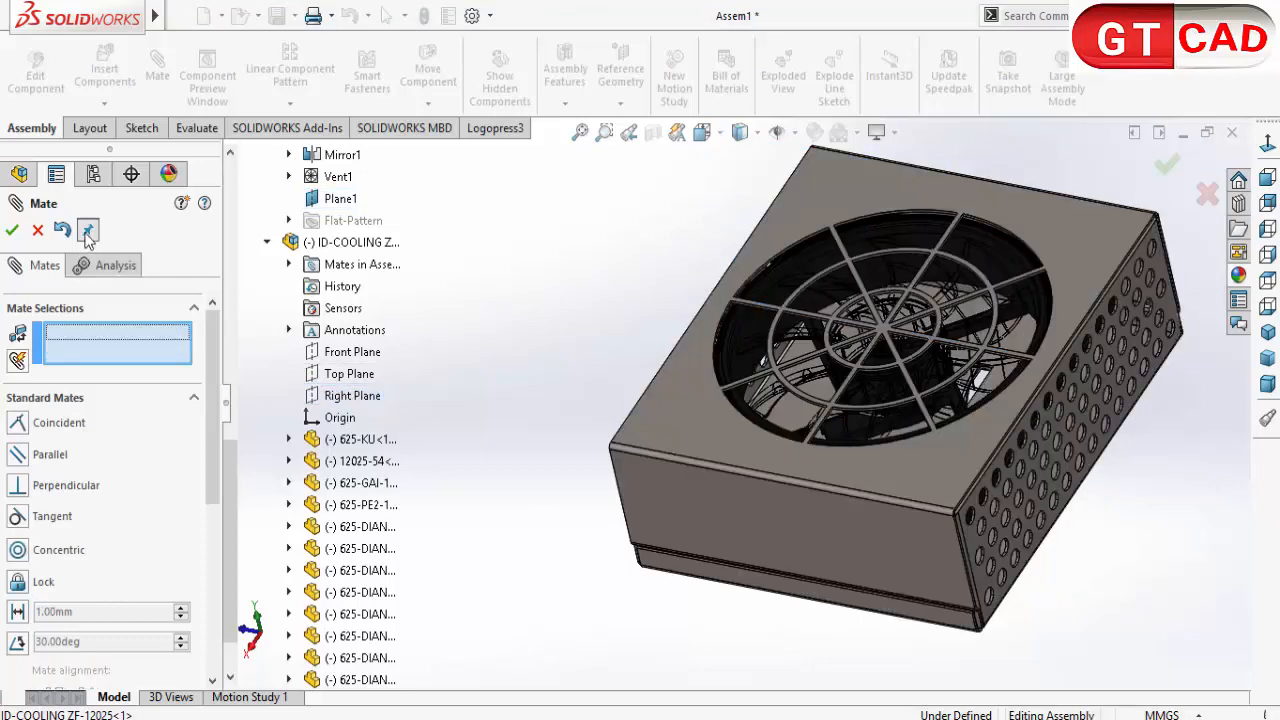
pyautogui.click(38, 231)
# Step: Examine how the fan's round opening lines up beneath the enclosure's vent
pyautogui.moveTo(548, 386); pyautogui.dragTo(452, 420, button='middle')
pyautogui.scroll(-5, 790, 420)
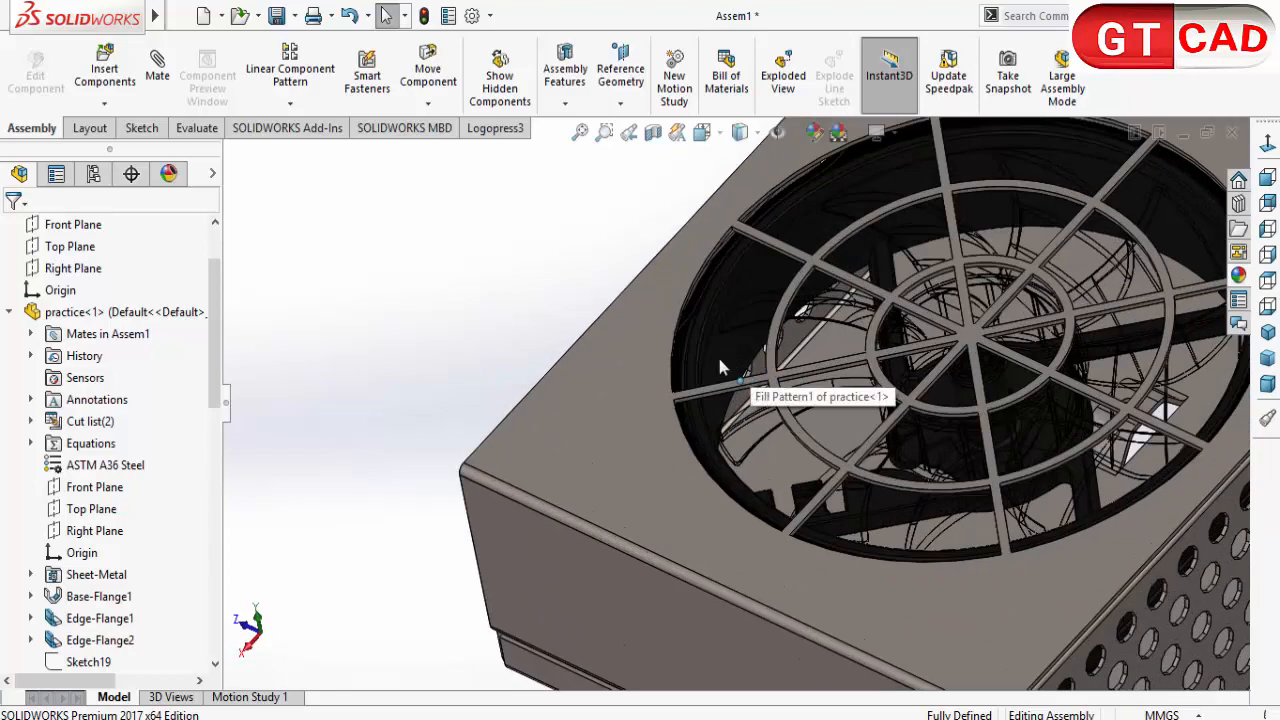
pyautogui.click(725, 396)
pyautogui.click(716, 367)
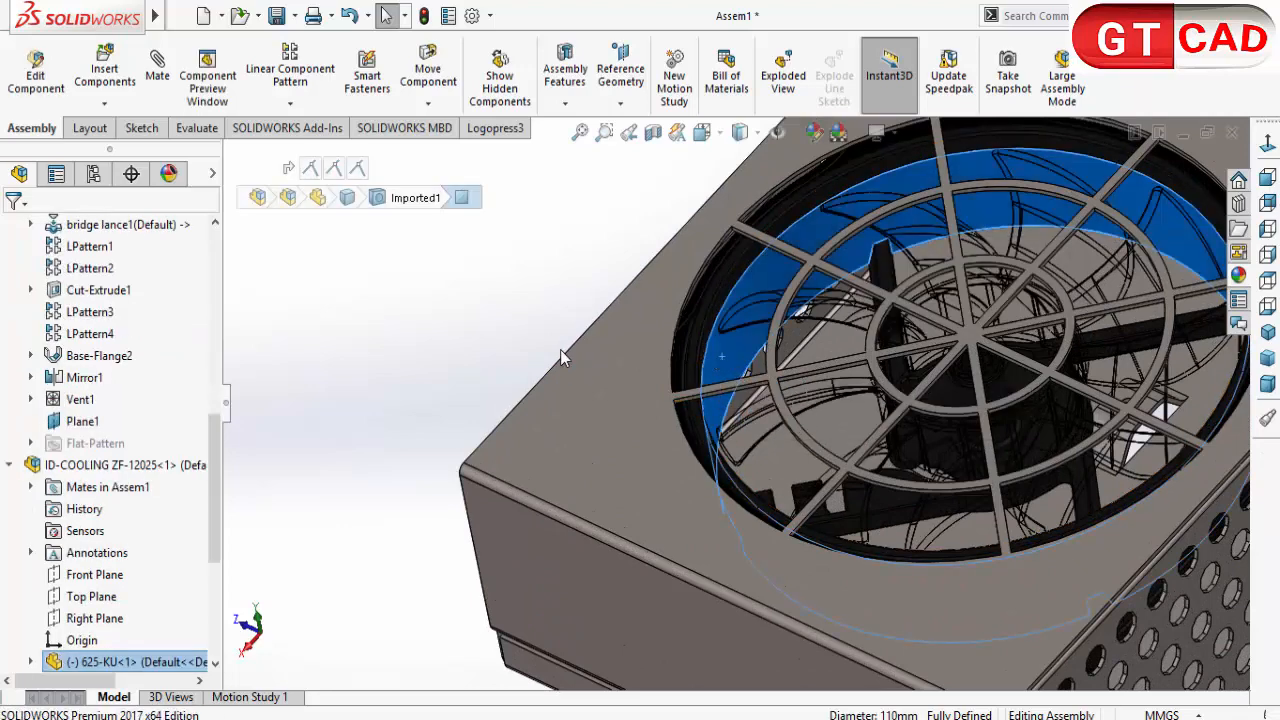
pyautogui.click(560, 349)
pyautogui.scroll(4, 562, 370)
pyautogui.moveTo(564, 399); pyautogui.dragTo(634, 251, button='middle')
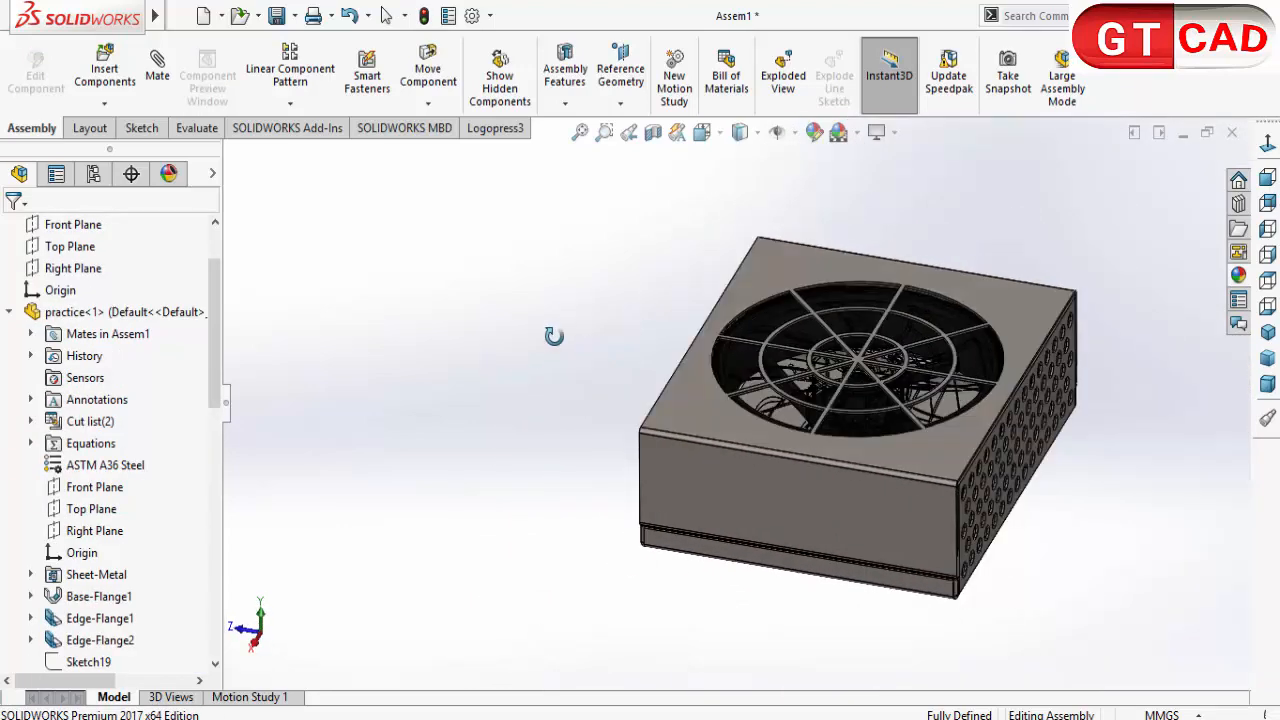
# Step: Insert the Fused switch AC 250V male socket, rotate it in 90-degree increments about X and Y, and place it beside the enclosure's solid end wall
pyautogui.click(104, 68)
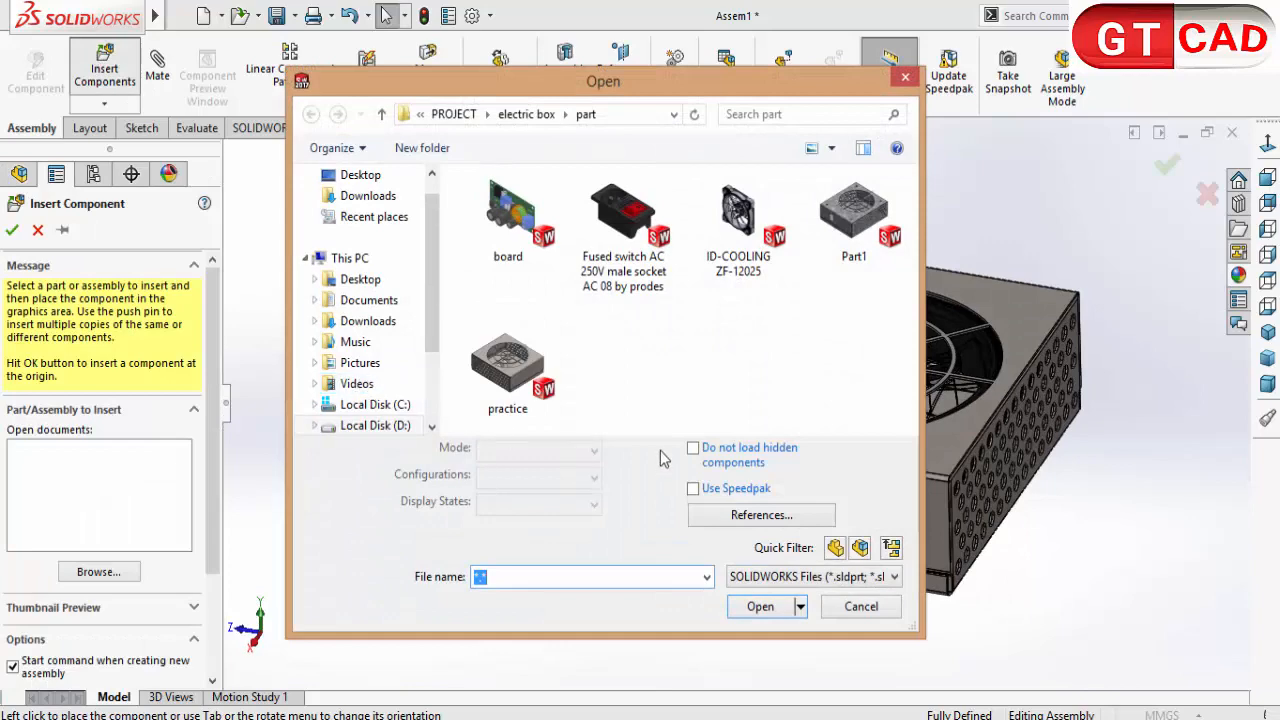
pyautogui.doubleClick(645, 268)
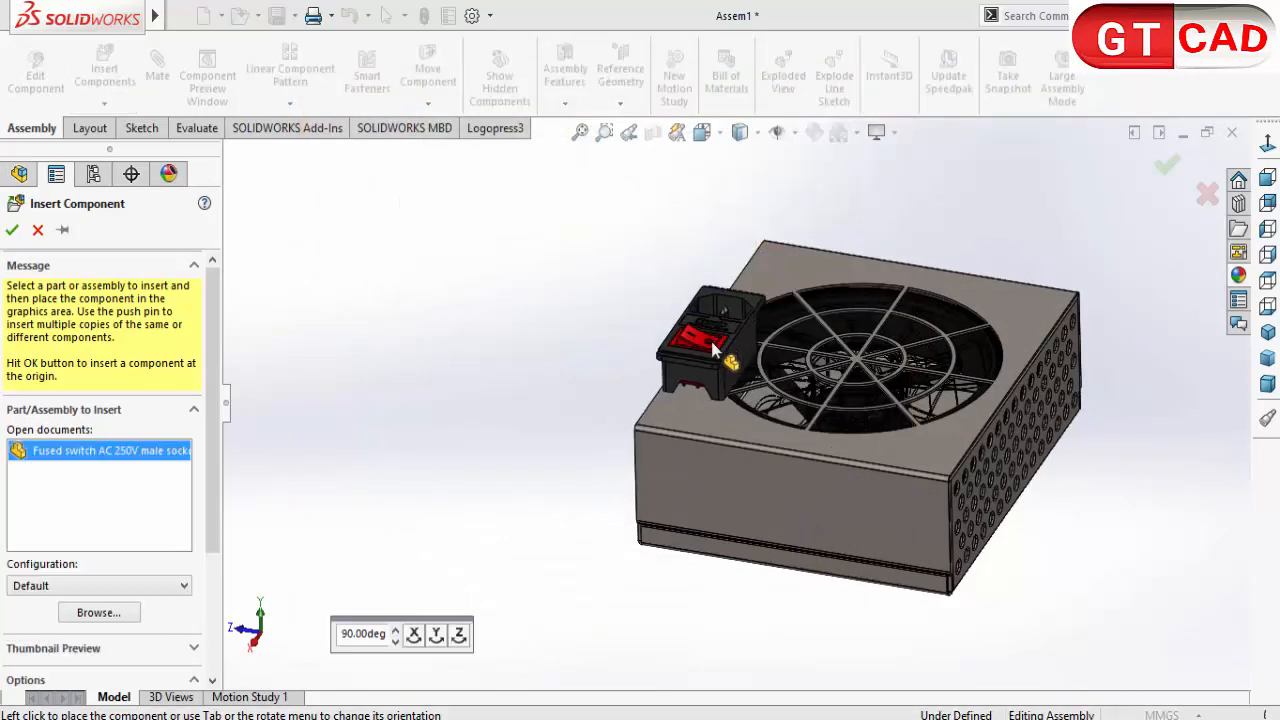
pyautogui.moveTo(586, 520); pyautogui.dragTo(537, 486, button='middle')
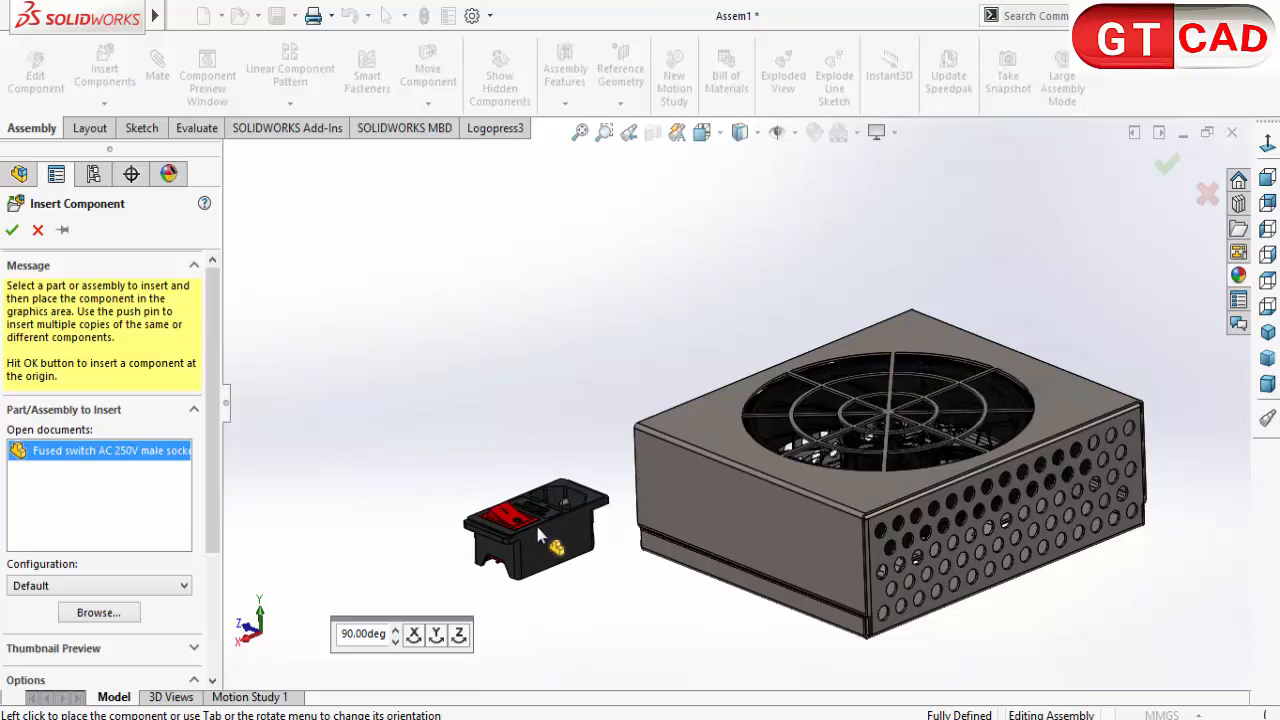
pyautogui.rightClick(538, 550)
pyautogui.click(416, 645)
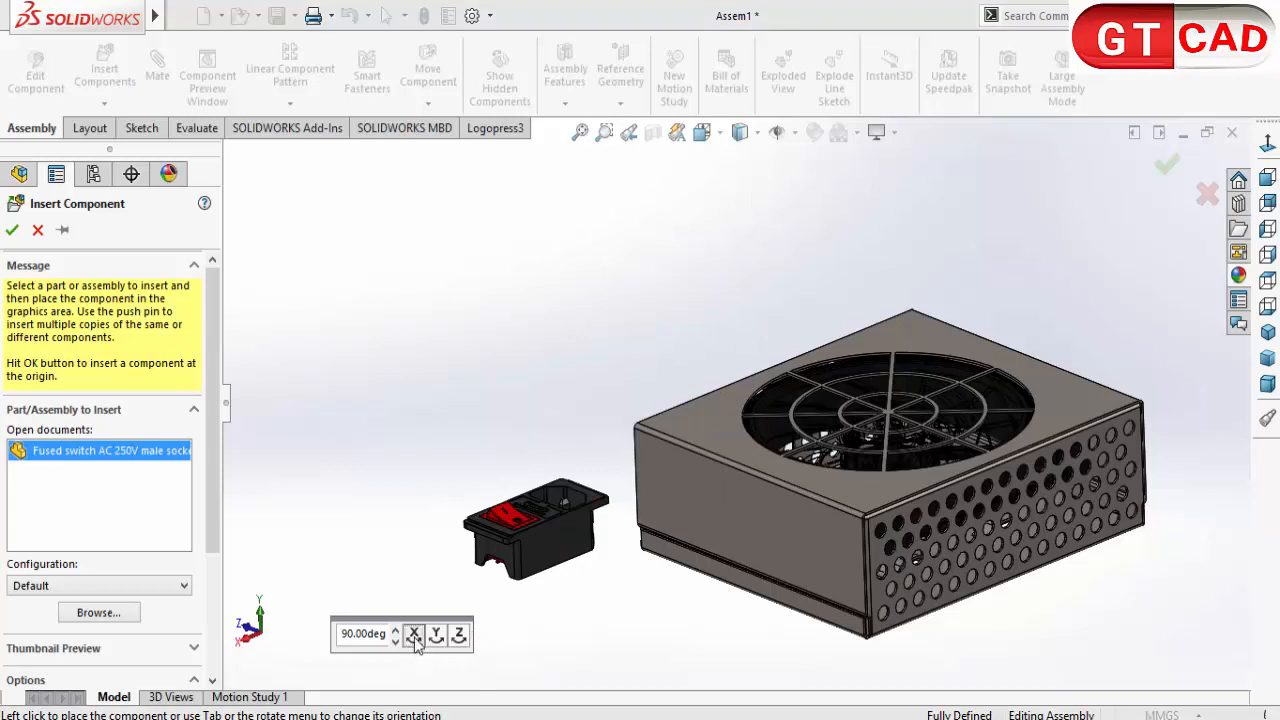
pyautogui.click(414, 640)
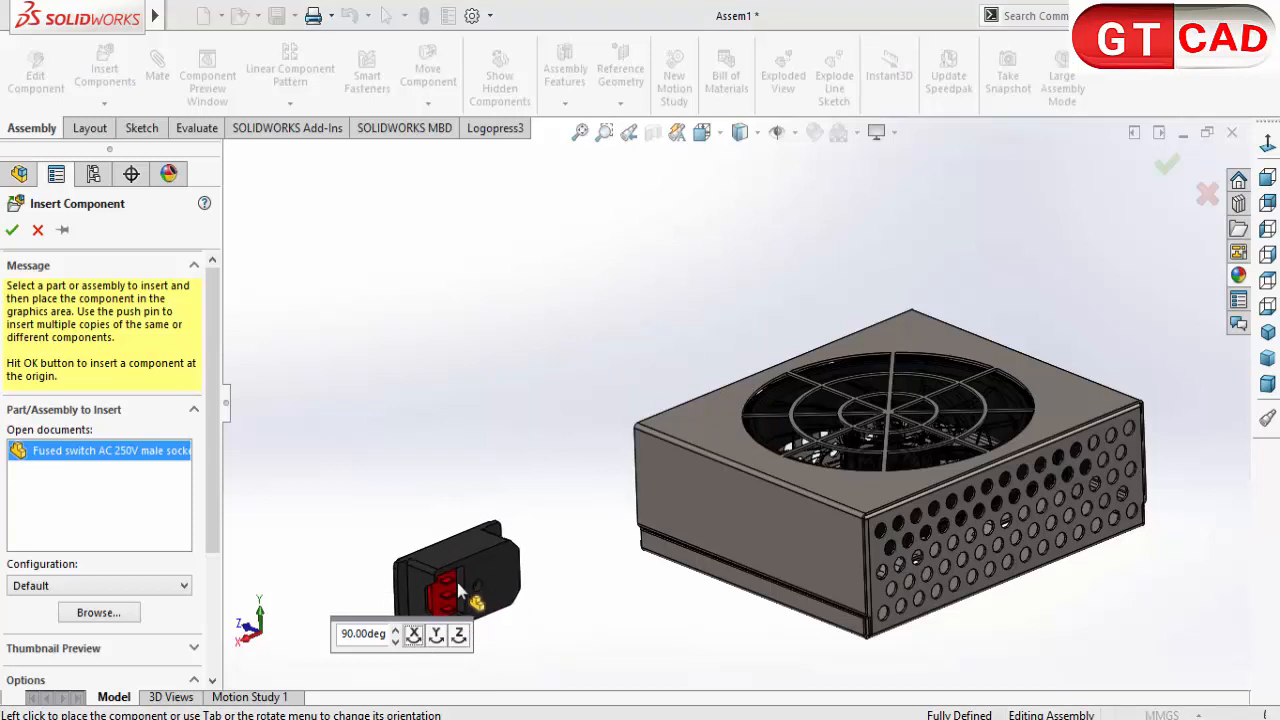
pyautogui.click(436, 634)
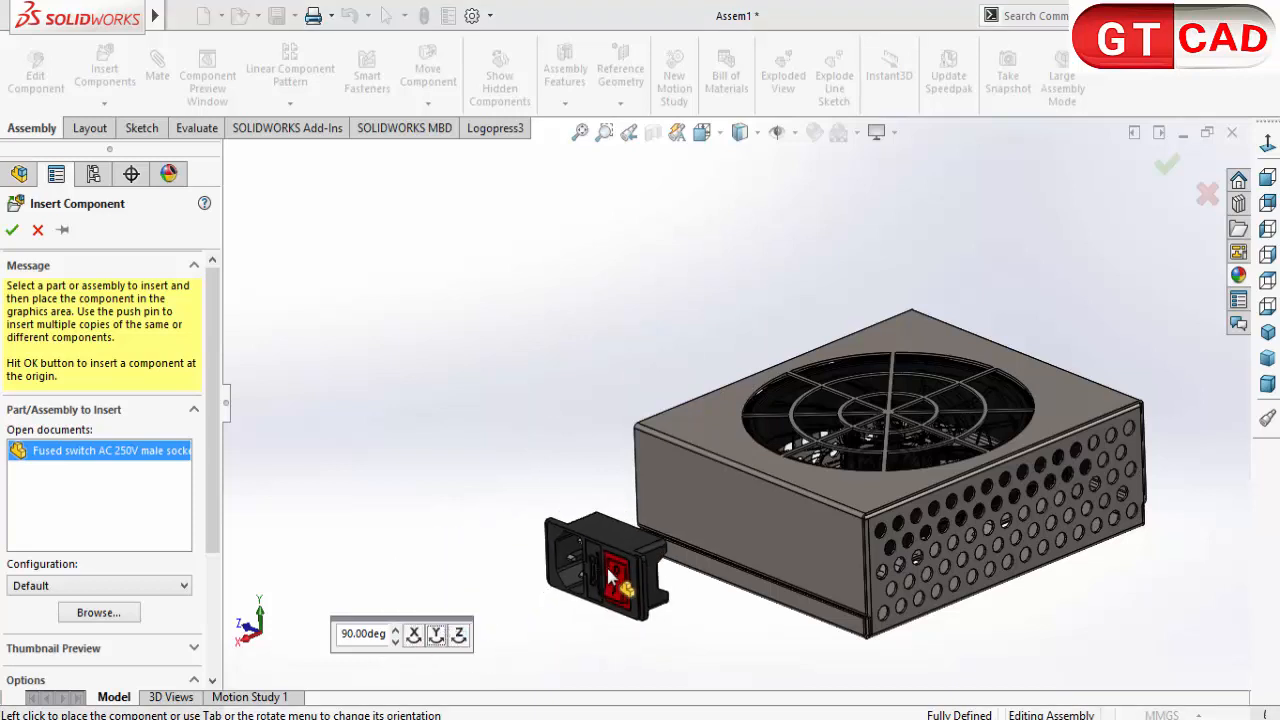
pyautogui.click(612, 578)
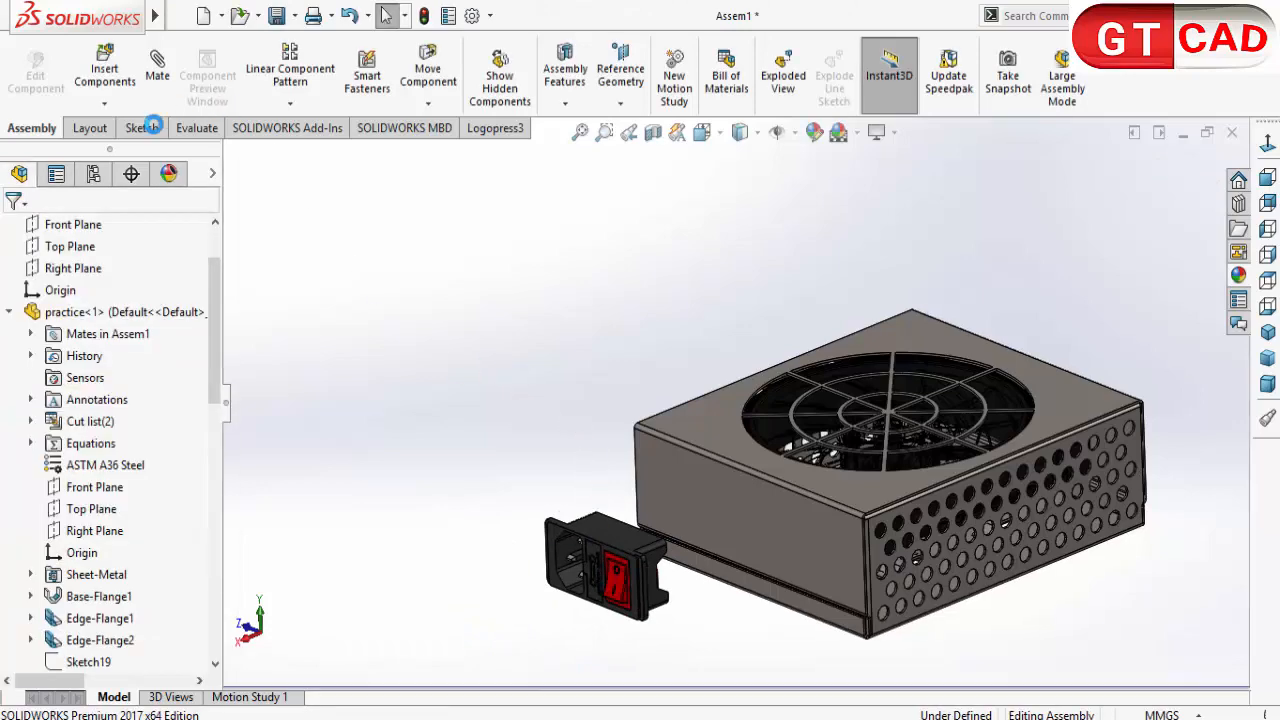
pyautogui.moveTo(830, 521); pyautogui.dragTo(785, 518, button='middle')
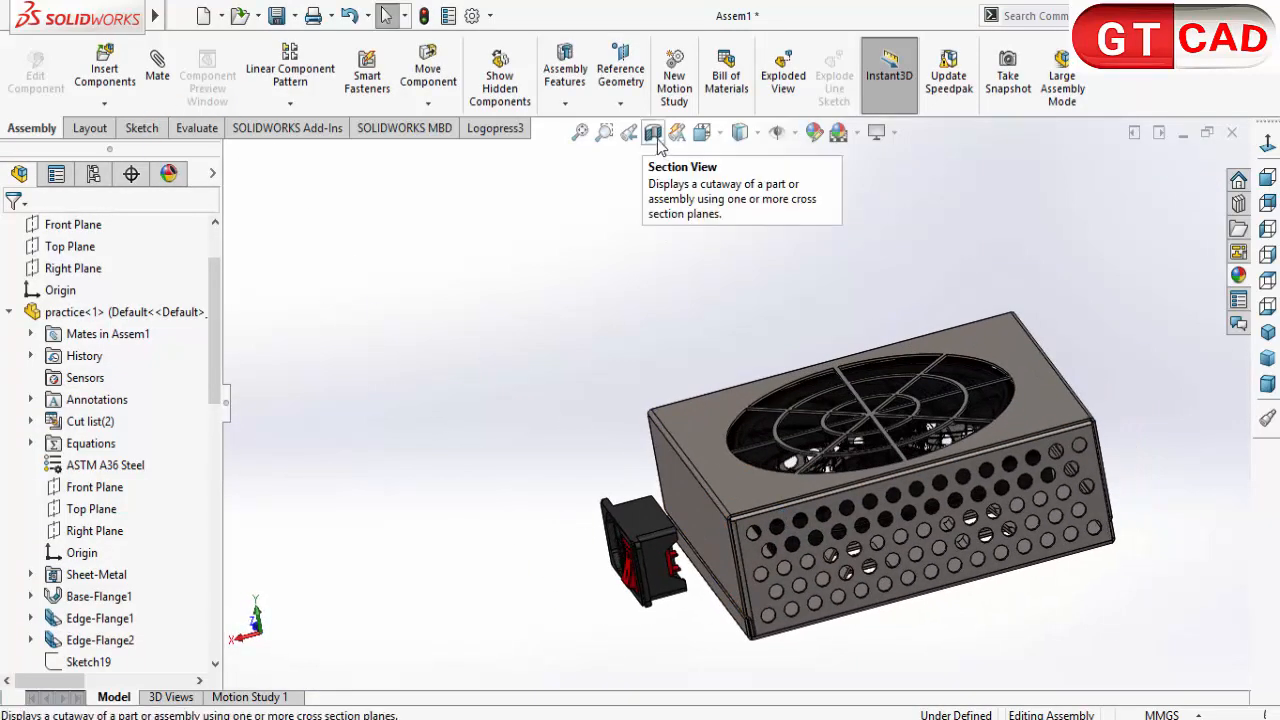
pyautogui.moveTo(929, 600); pyautogui.dragTo(945, 449, button='middle')
pyautogui.click(946, 445)
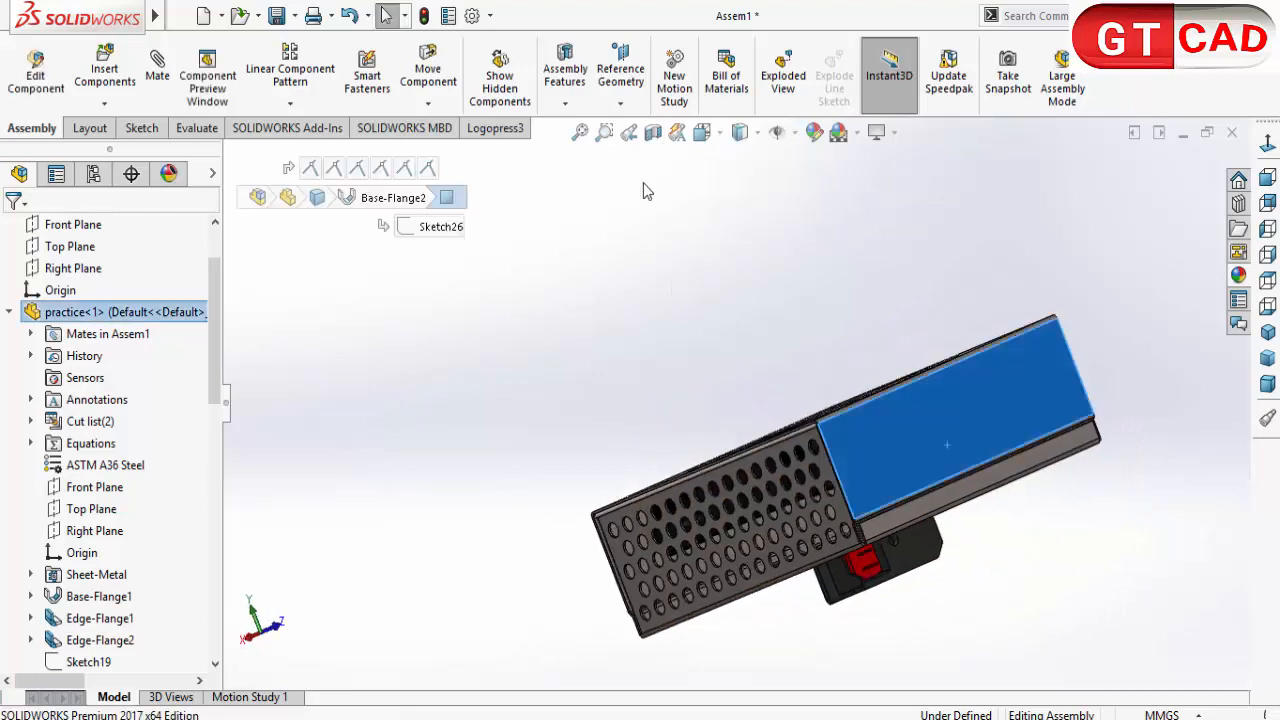
pyautogui.click(652, 132)
pyautogui.moveTo(686, 451); pyautogui.dragTo(1018, 527, button='middle')
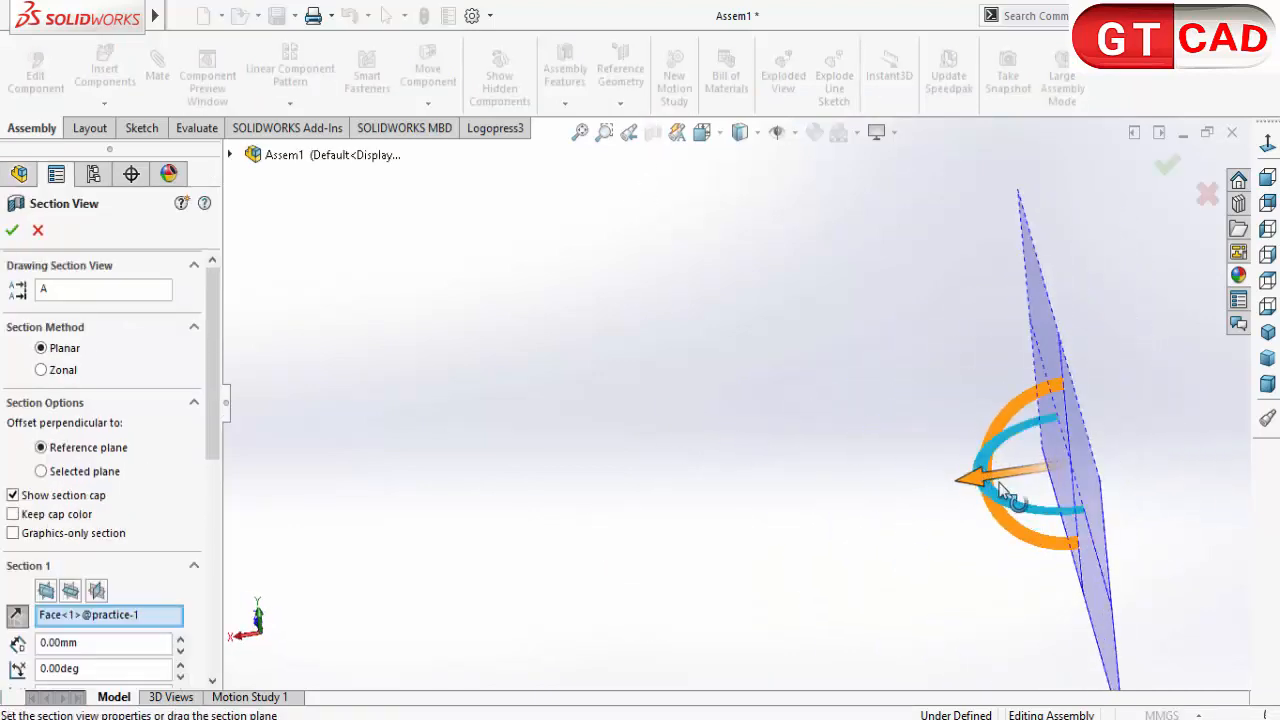
pyautogui.moveTo(1005, 490); pyautogui.dragTo(590, 588)
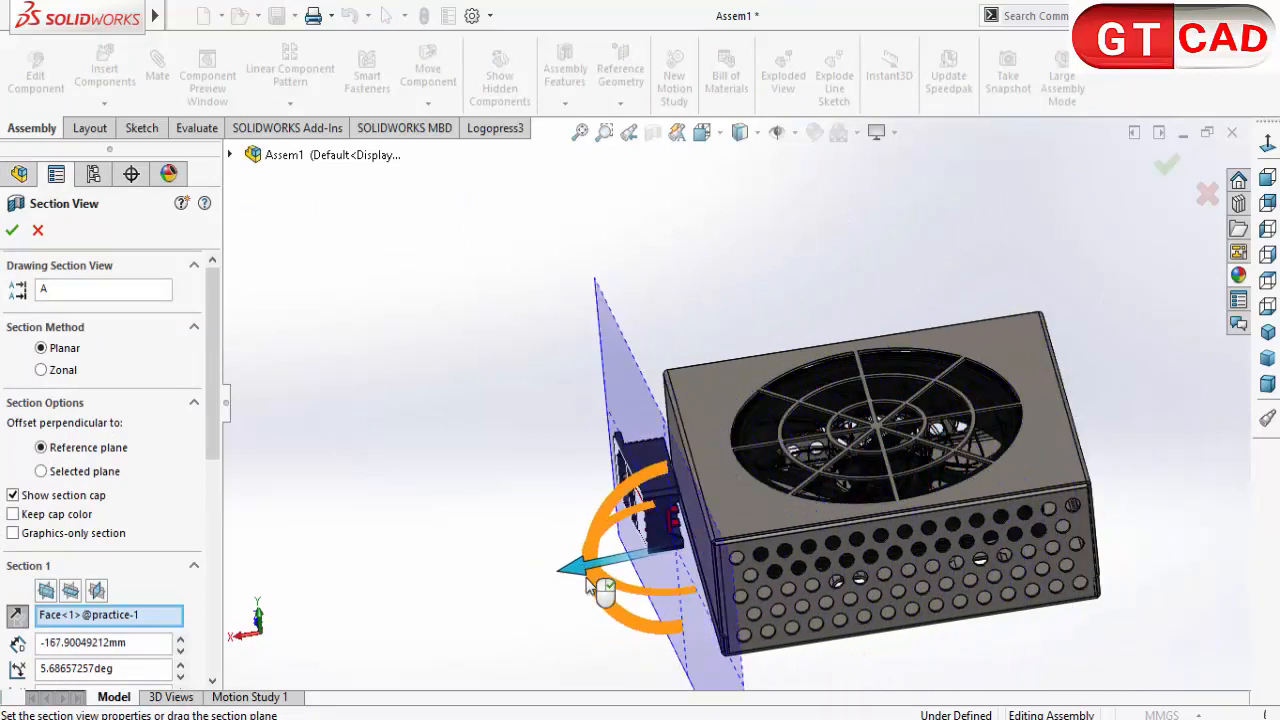
pyautogui.press('Escape')
# Step: Section the assembly at the Front Plane and mate the back face of the fused switch's flange coincident with the enclosure's end wall
pyautogui.click(652, 131)
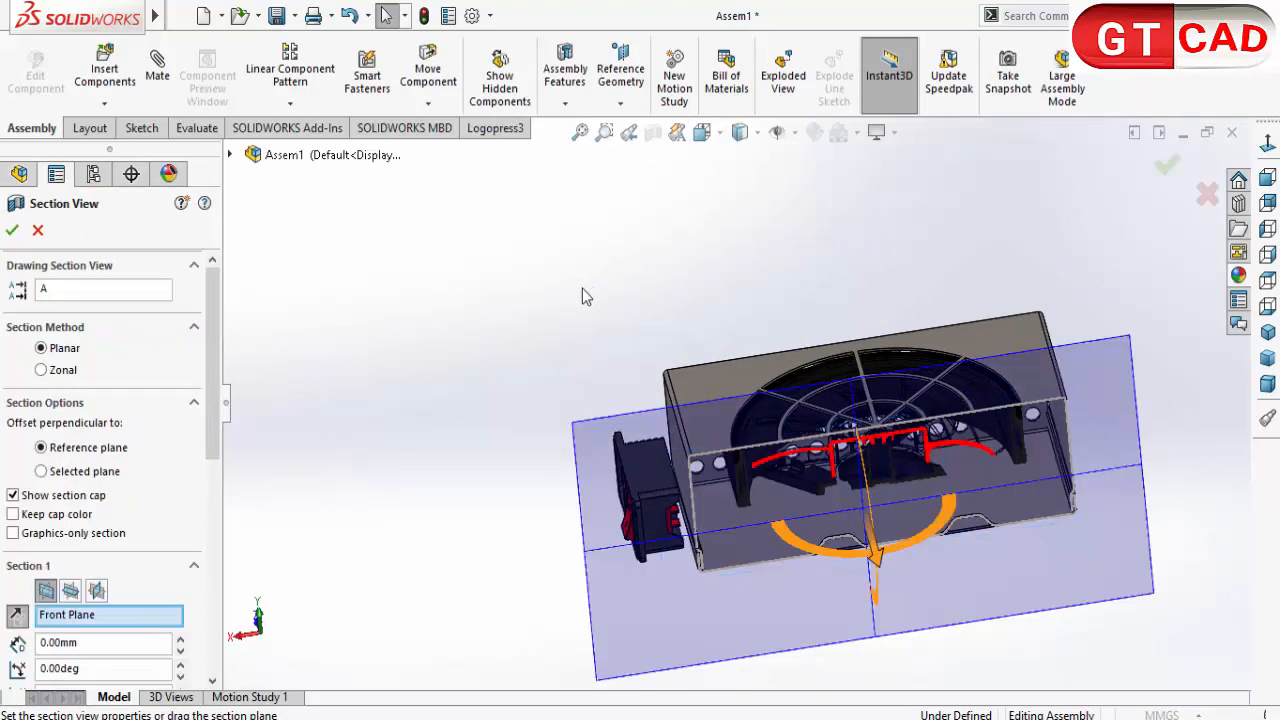
pyautogui.click(35, 232)
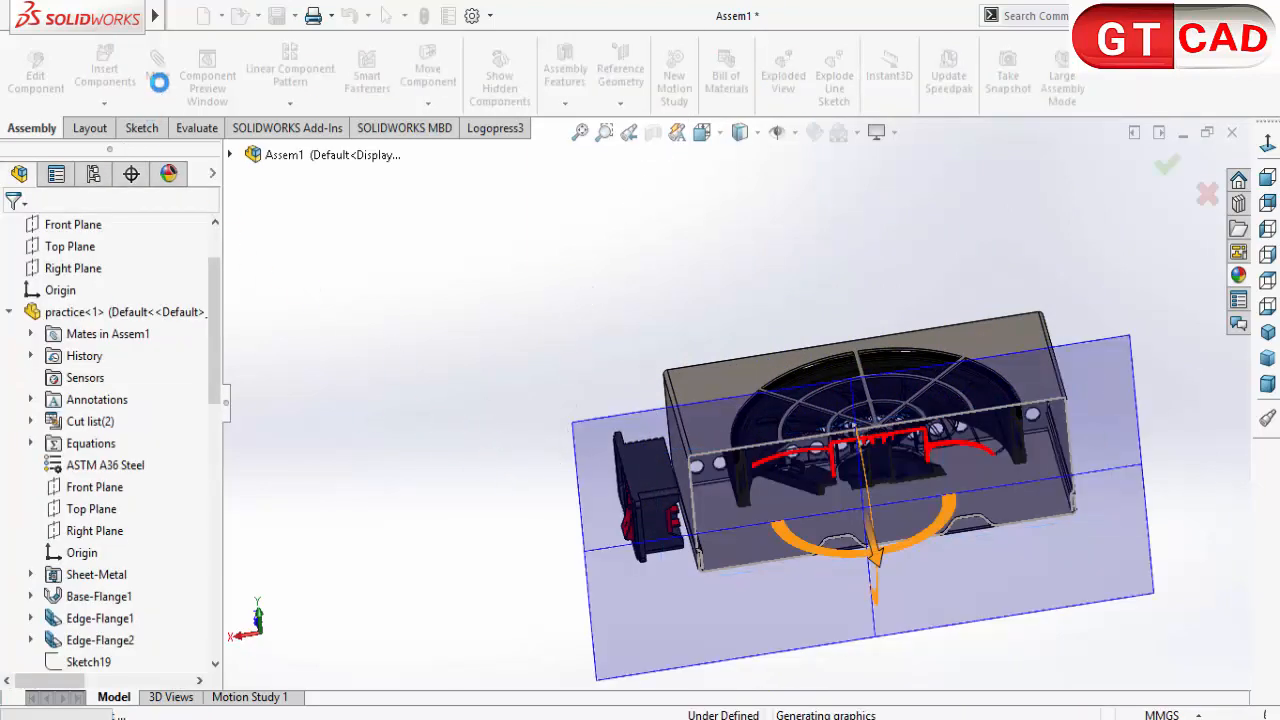
pyautogui.click(159, 80)
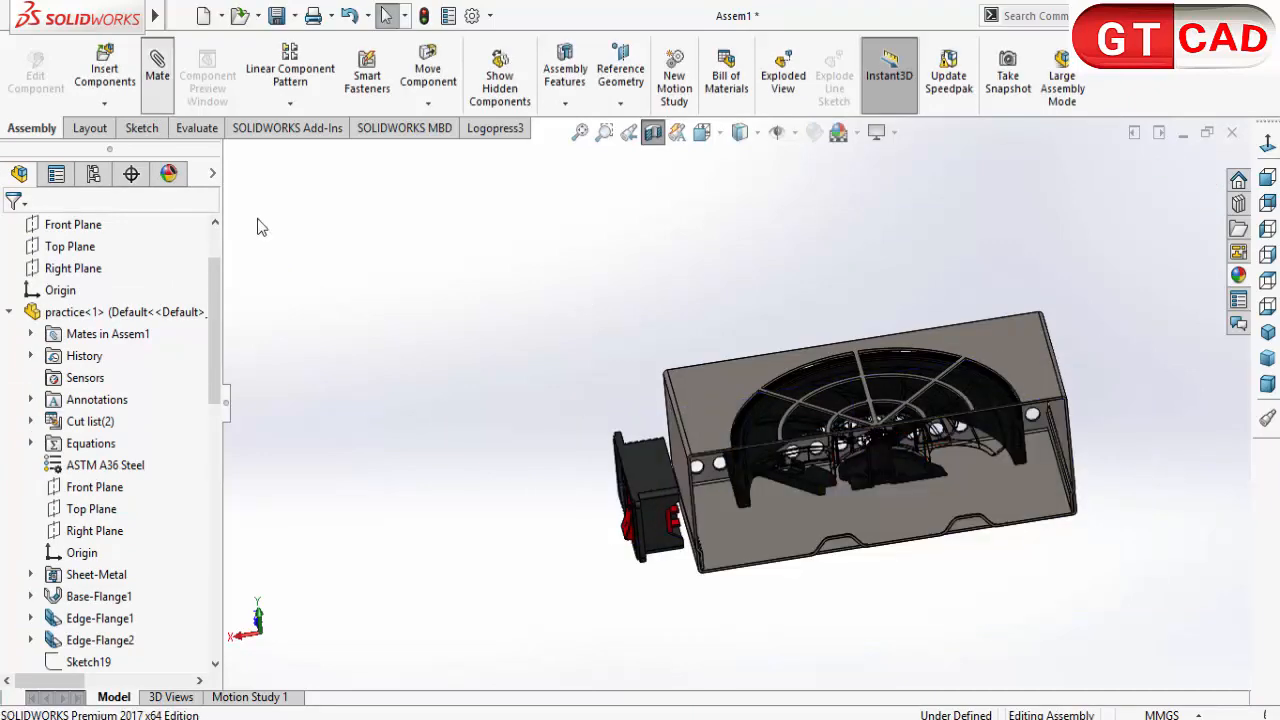
pyautogui.moveTo(694, 505); pyautogui.dragTo(676, 508, button='middle')
pyautogui.scroll(-5, 735, 492)
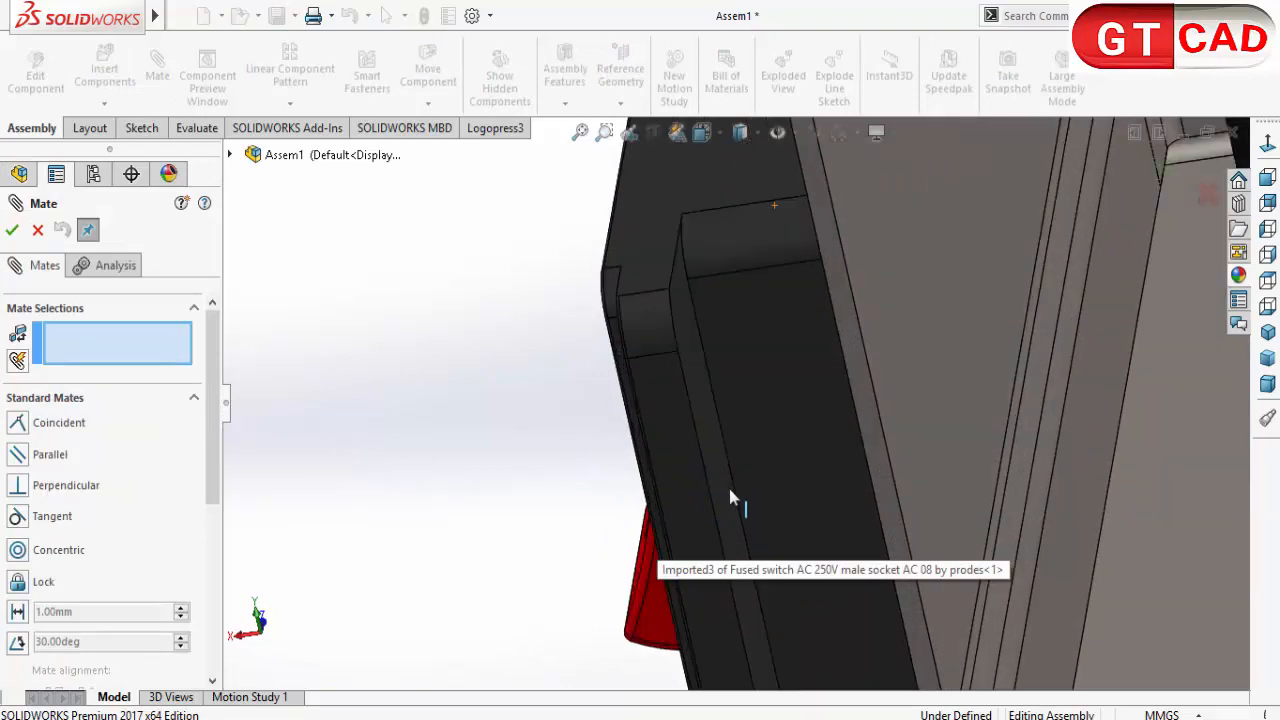
pyautogui.click(740, 508)
pyautogui.scroll(3, 680, 368)
pyautogui.scroll(4, 679, 370)
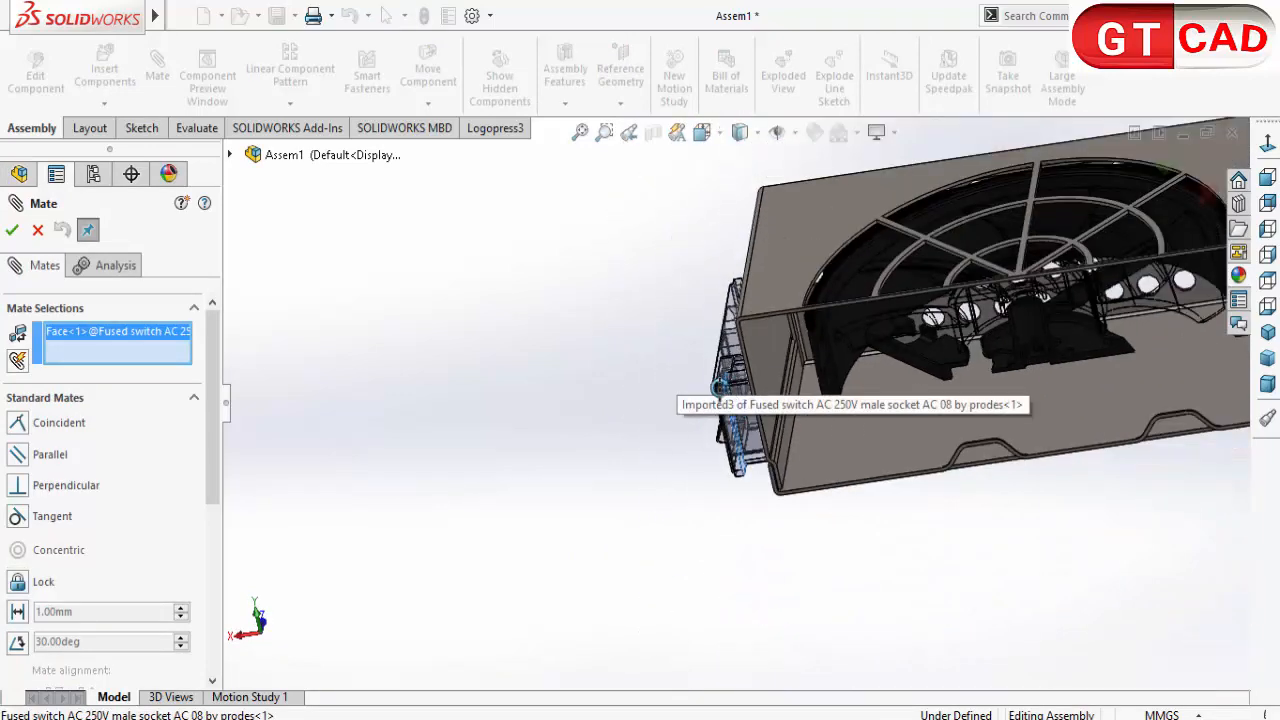
pyautogui.moveTo(679, 370); pyautogui.dragTo(757, 375, button='middle')
pyautogui.click(738, 399)
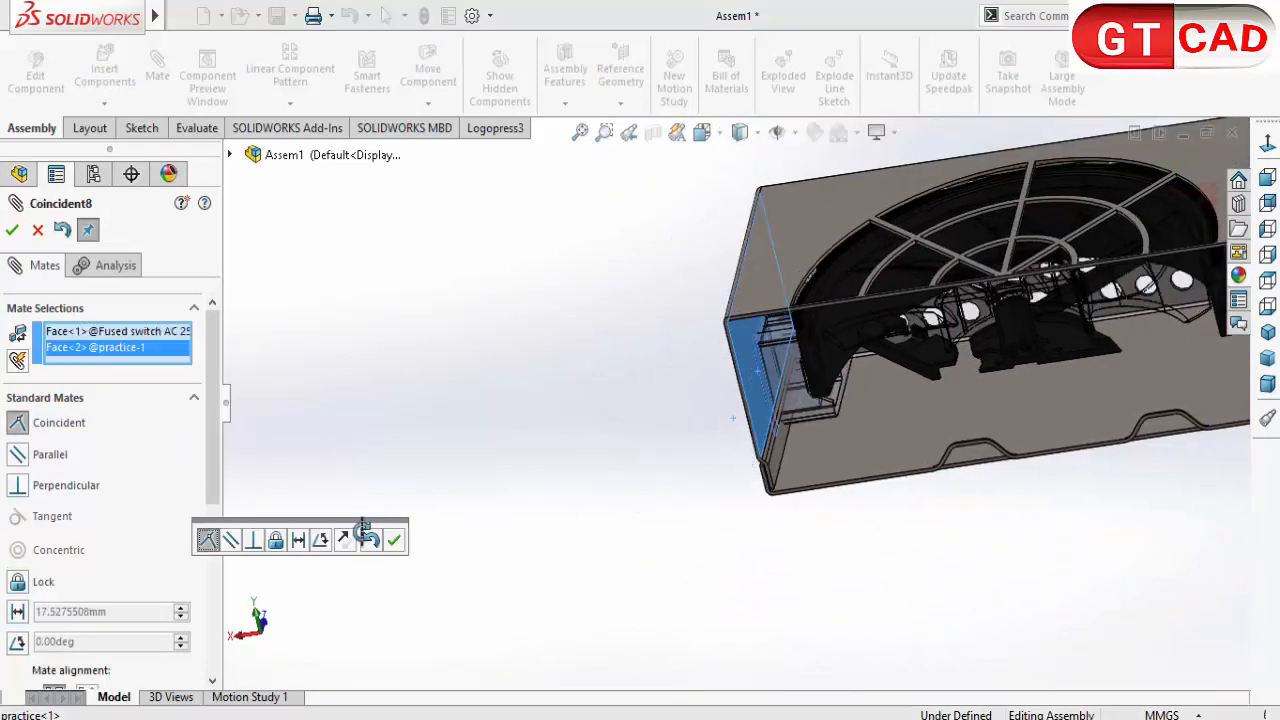
pyautogui.click(397, 541)
# Step: Add a 12 mm distance mate between the fused switch's upper side face and the enclosure's vented top face
pyautogui.moveTo(606, 514); pyautogui.dragTo(735, 469, button='middle')
pyautogui.scroll(-2, 558, 333)
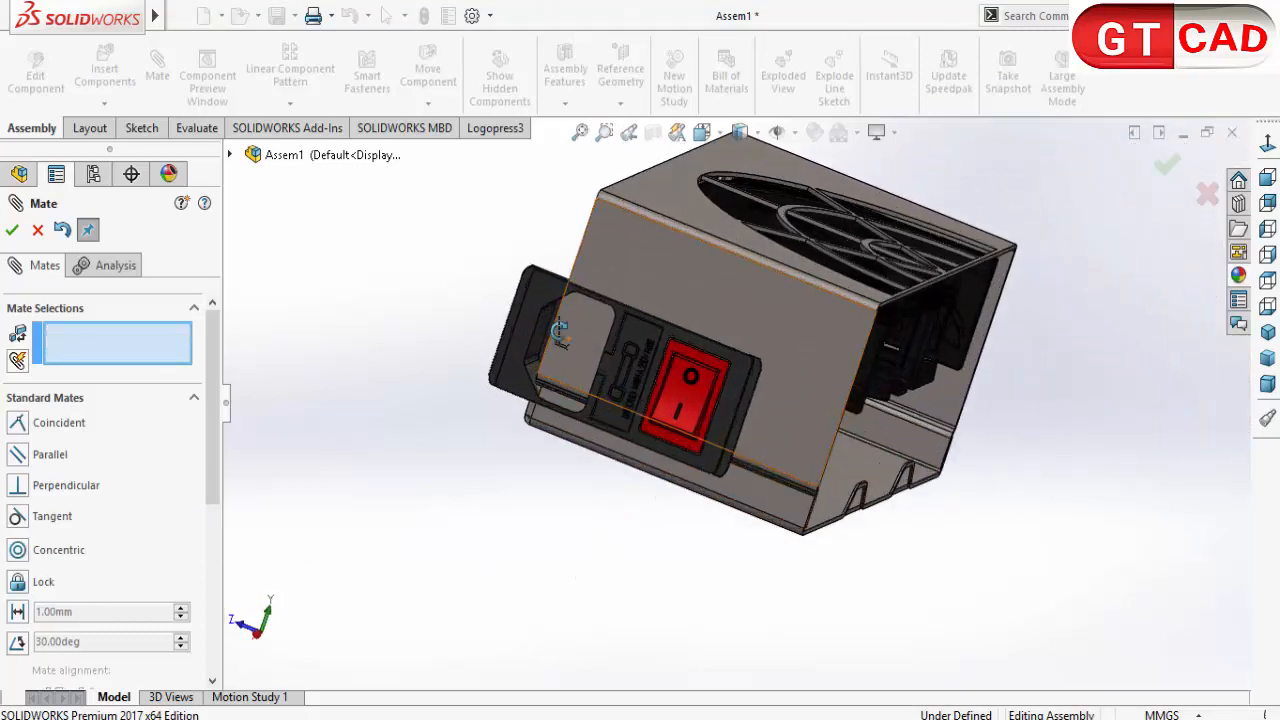
pyautogui.moveTo(789, 314); pyautogui.dragTo(685, 300, button='middle')
pyautogui.scroll(-6, 683, 298)
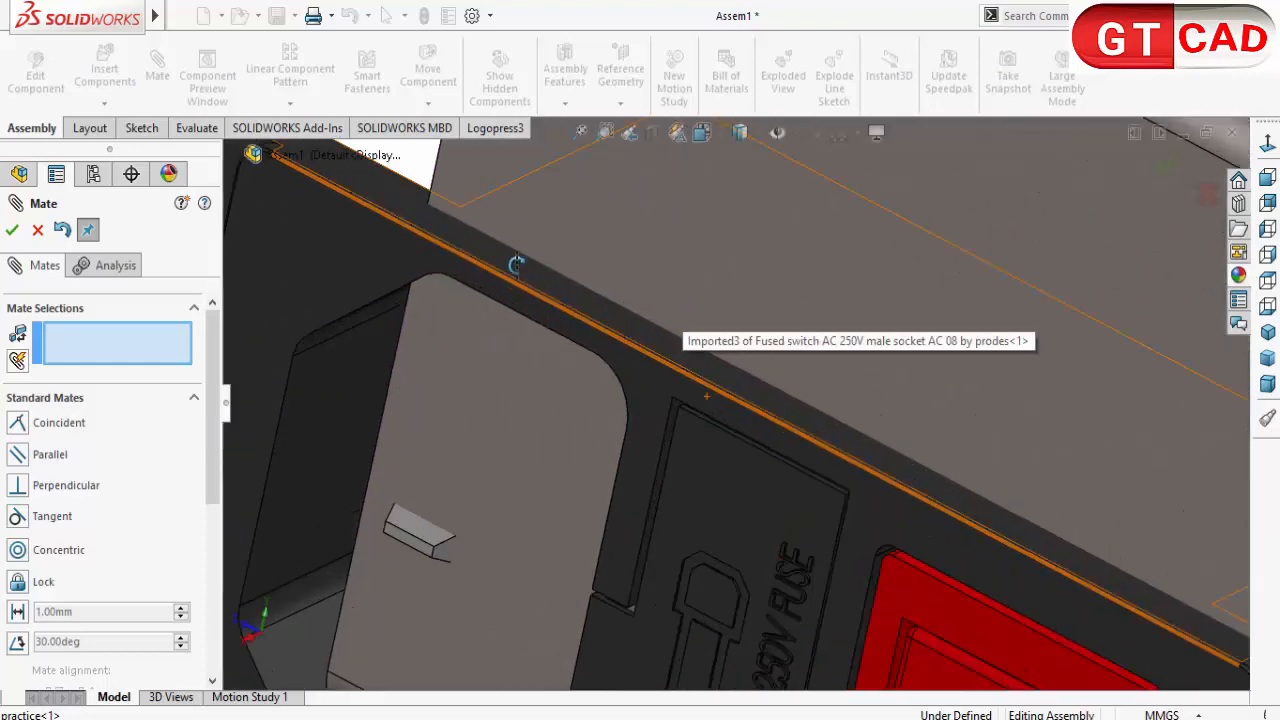
pyautogui.moveTo(516, 265); pyautogui.dragTo(754, 260, button='middle')
pyautogui.scroll(5, 530, 325)
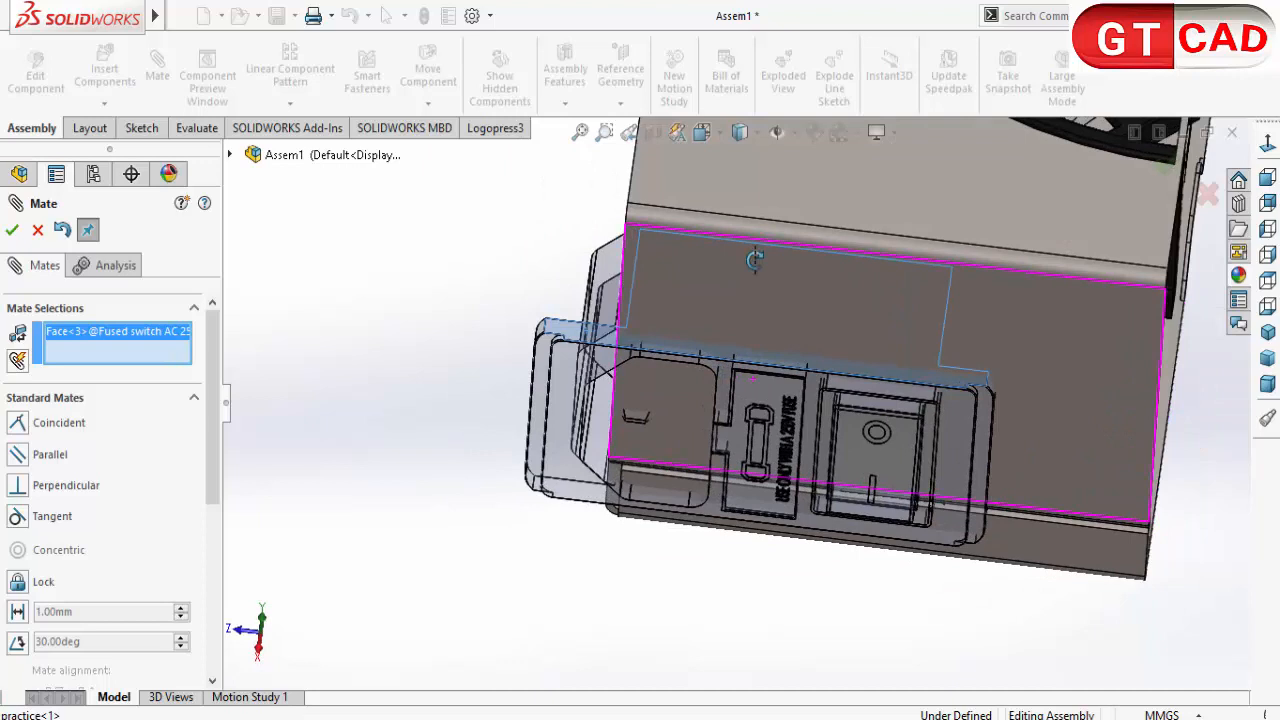
pyautogui.click(764, 195)
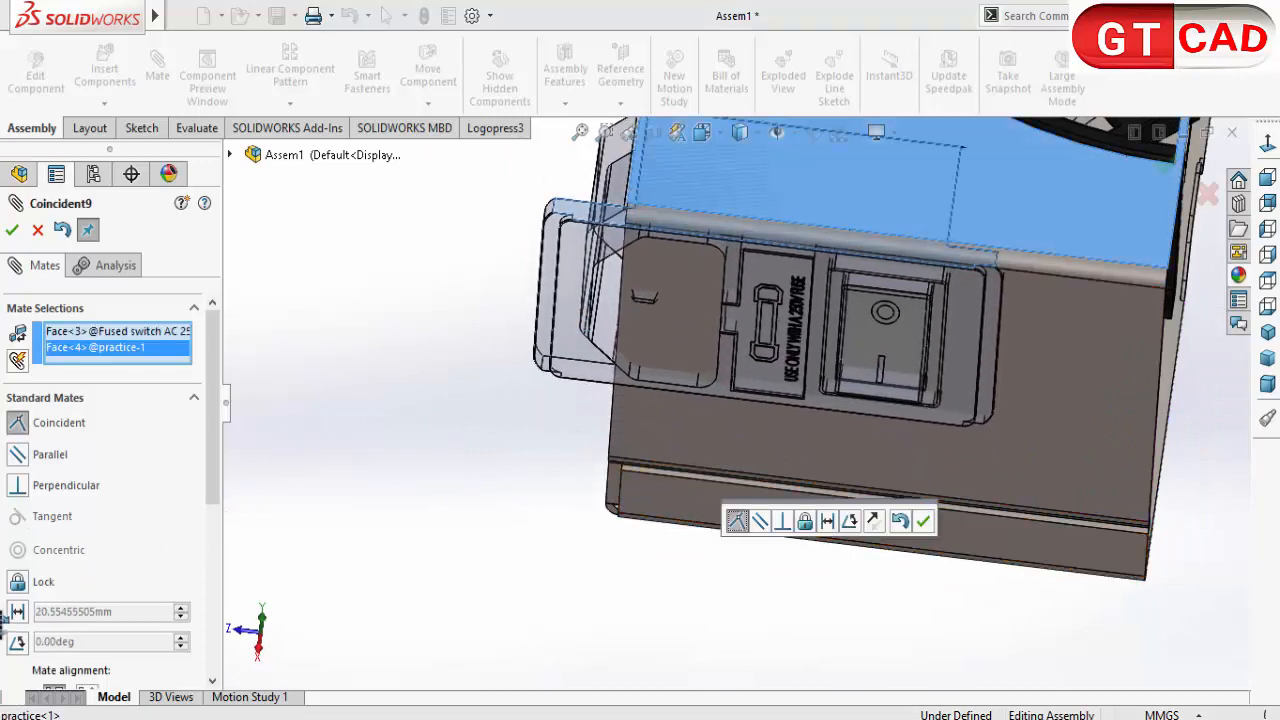
pyautogui.click(17, 611)
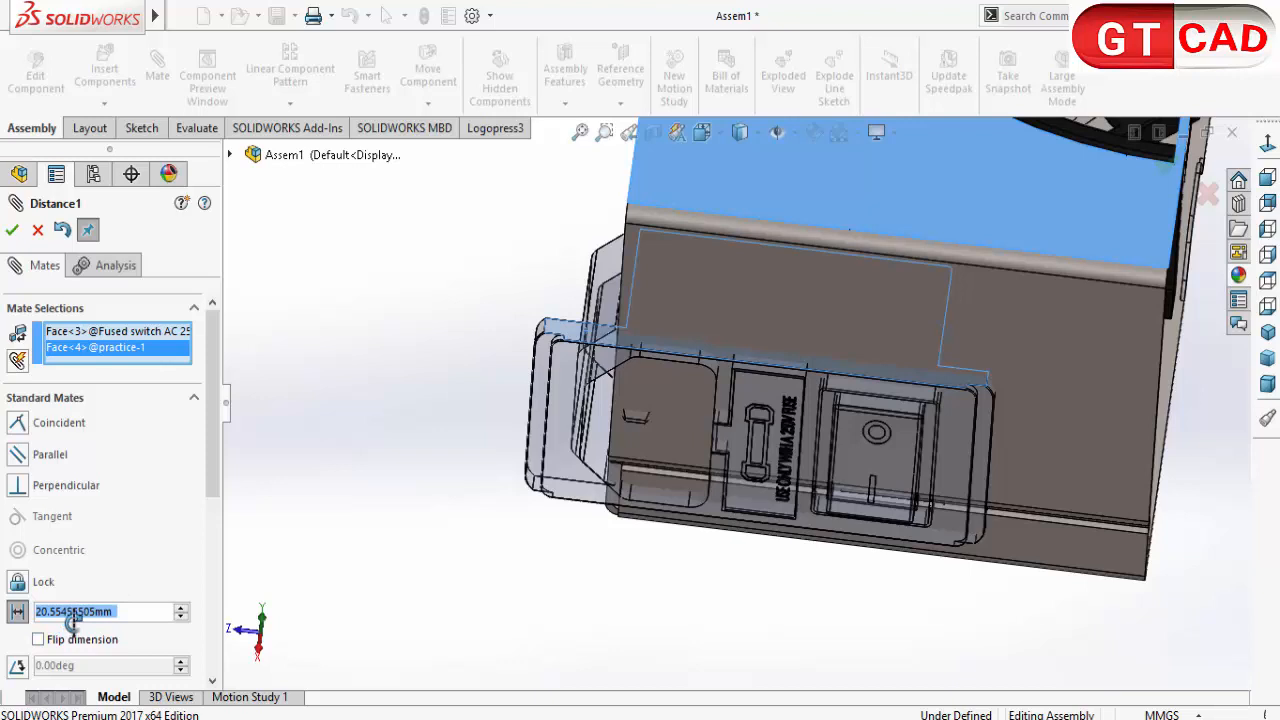
pyautogui.write('12')
pyautogui.press('Return')
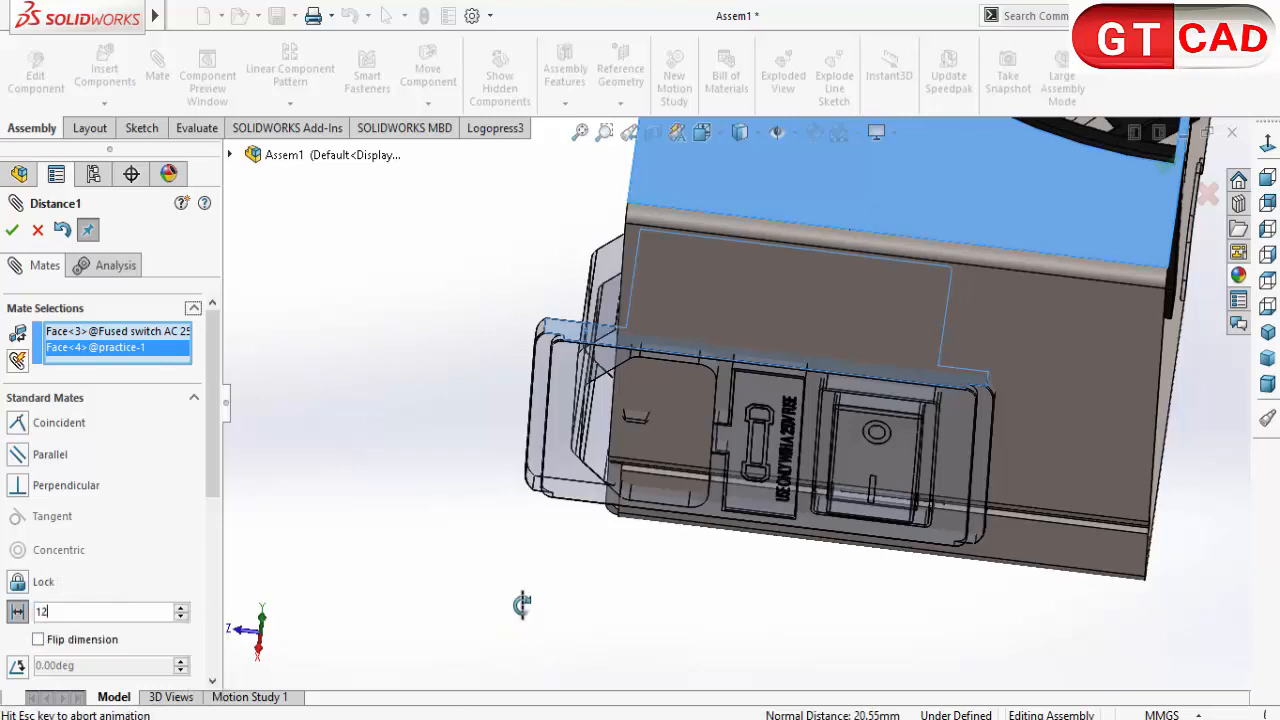
# Step: Set the distance mate between the fused switch and the enclosure's top face to 8 mm
pyautogui.moveTo(531, 469); pyautogui.dragTo(536, 373, button='middle')
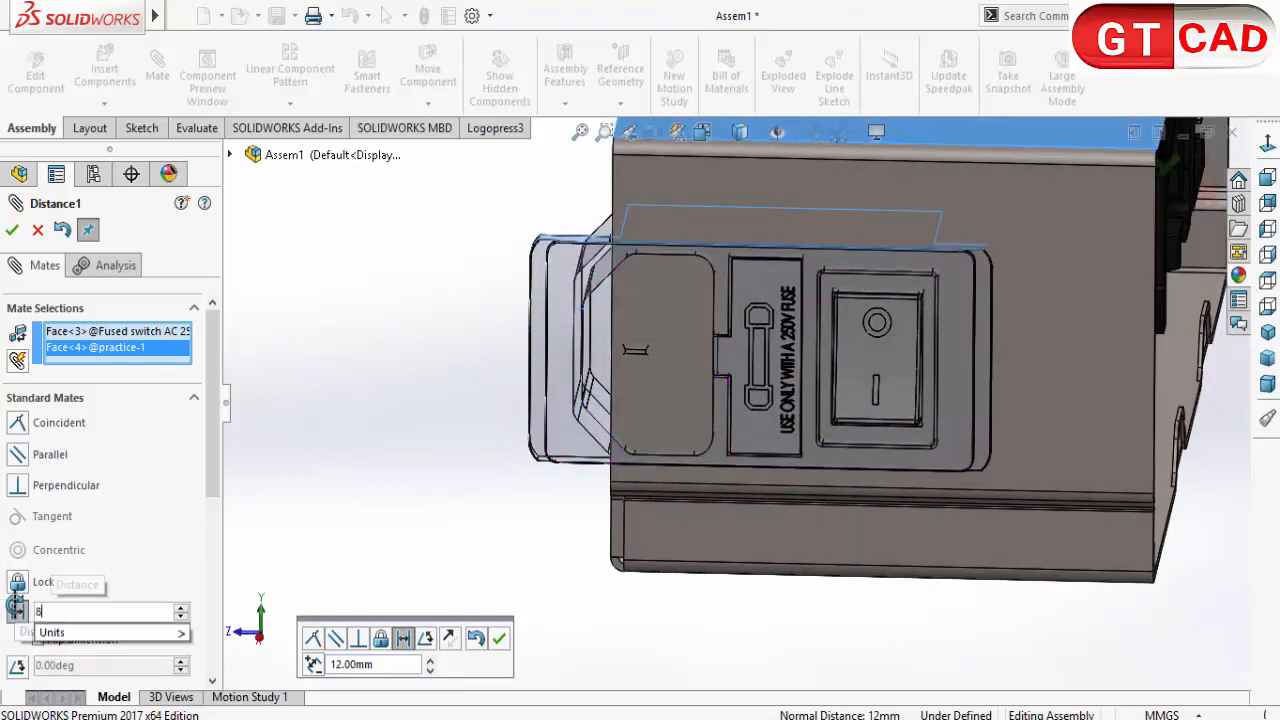
pyautogui.press('Return')
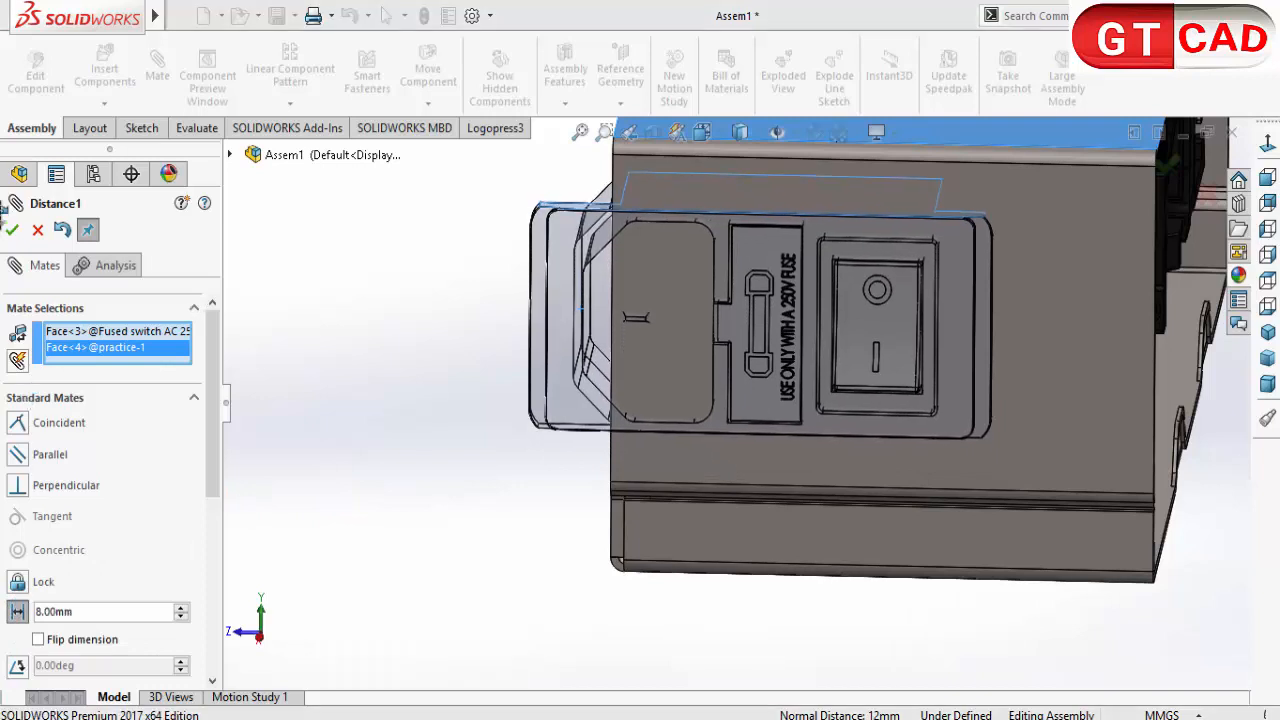
pyautogui.click(12, 232)
# Step: Close the Mate command and slide the fused switch along the end wall until it sits fully within the wall's width
pyautogui.moveTo(375, 504); pyautogui.dragTo(492, 470, button='middle')
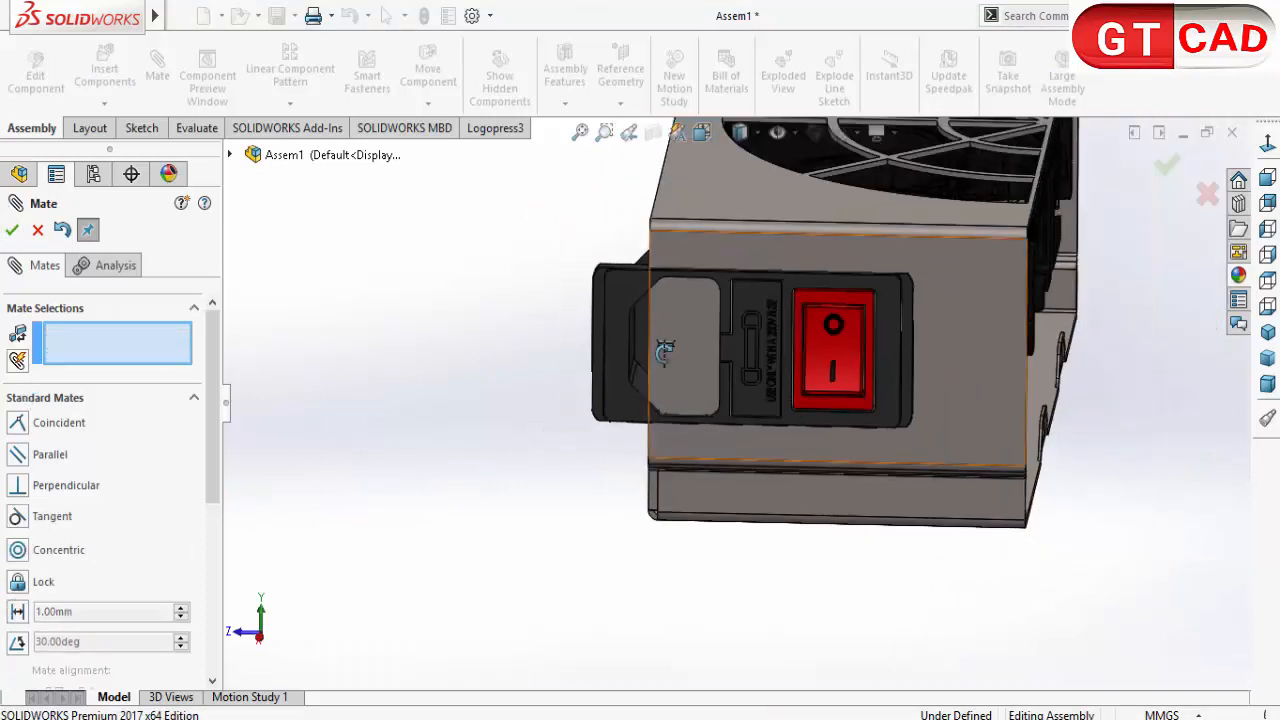
pyautogui.click(601, 330)
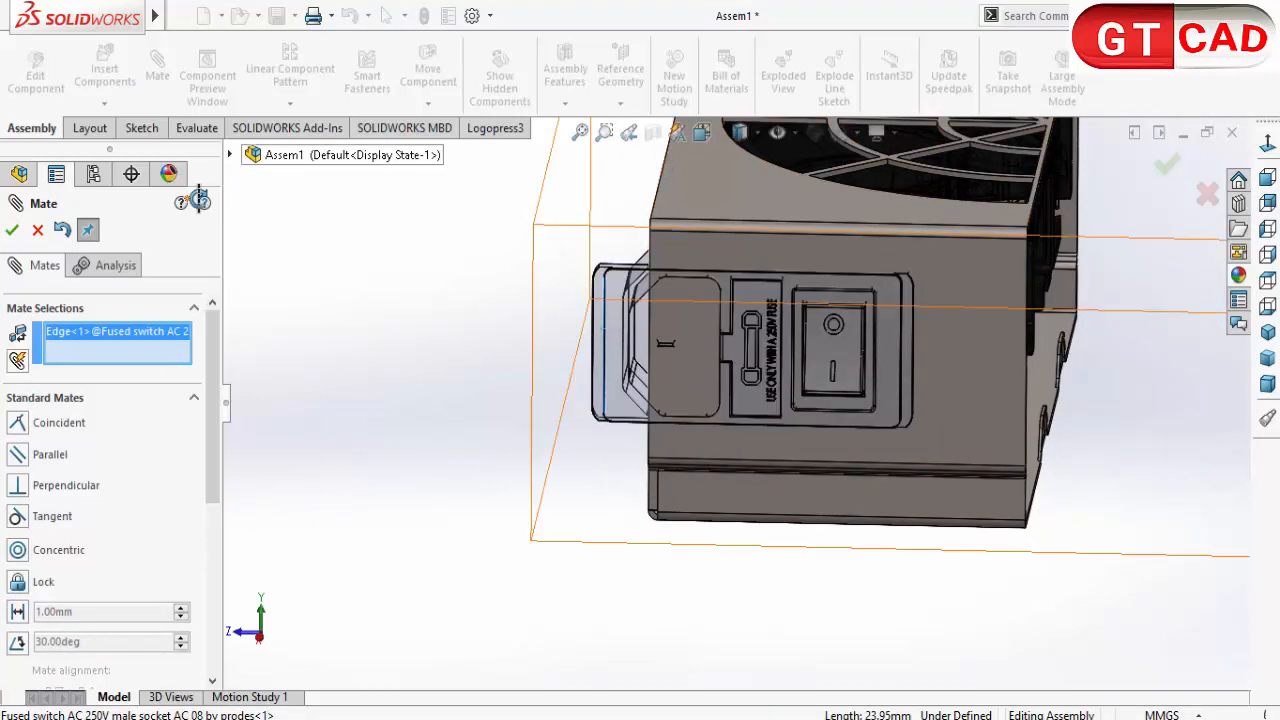
pyautogui.click(37, 229)
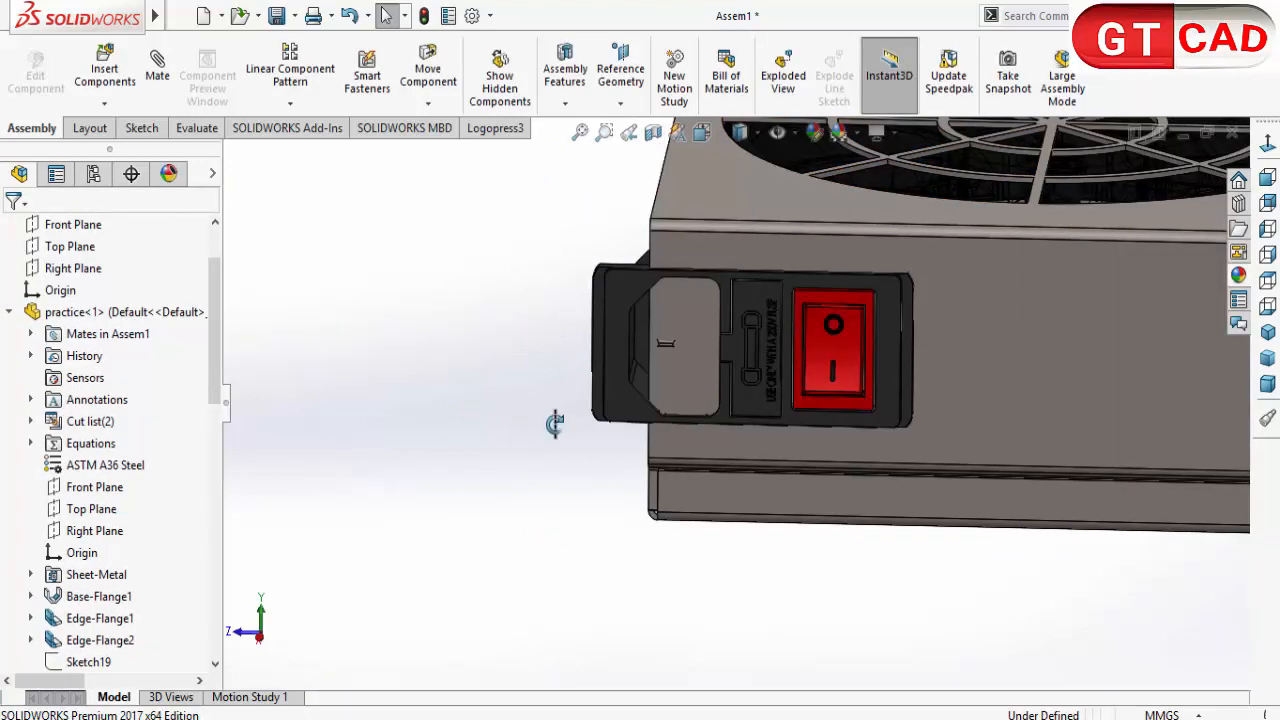
pyautogui.scroll(2, 704, 363)
pyautogui.moveTo(747, 372); pyautogui.dragTo(909, 372)
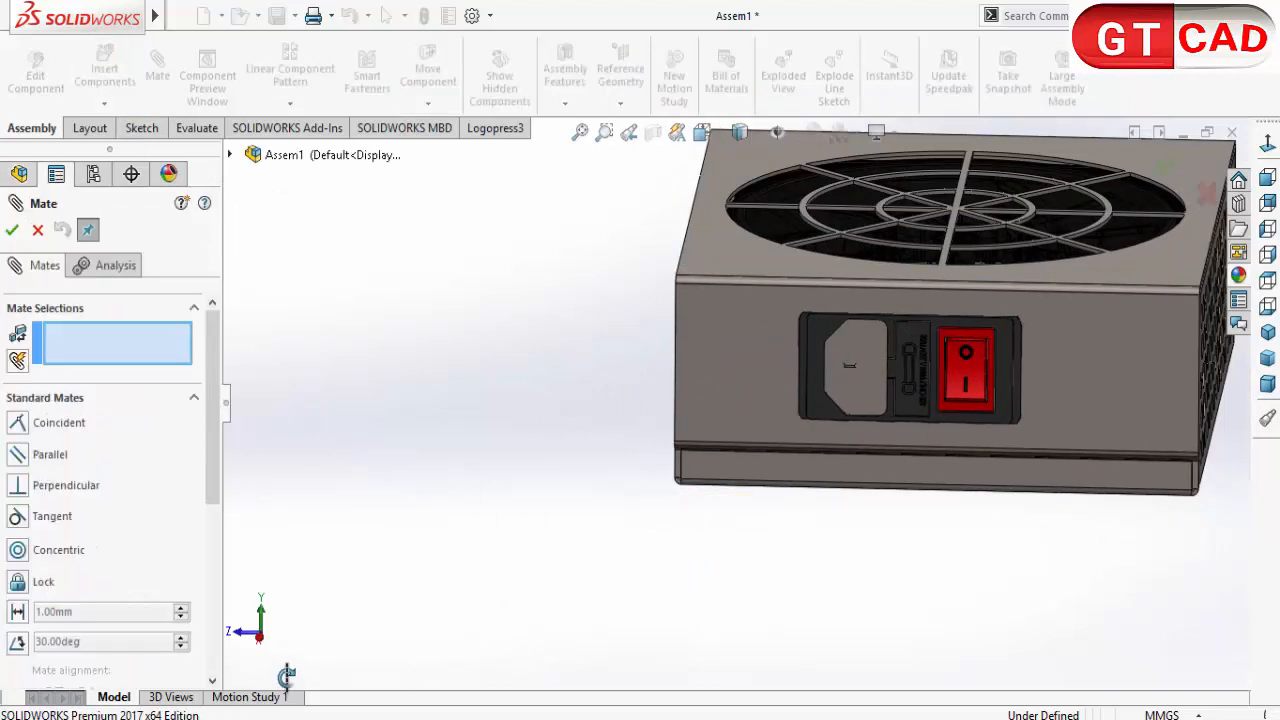
# Step: Add a 35 mm distance mate between the side face of the fused switch and the enclosure's perforated side wall, and close the Mate command
pyautogui.moveTo(762, 347); pyautogui.dragTo(1000, 325, button='middle')
pyautogui.scroll(-5, 1002, 323)
pyautogui.scroll(-2, 1002, 330)
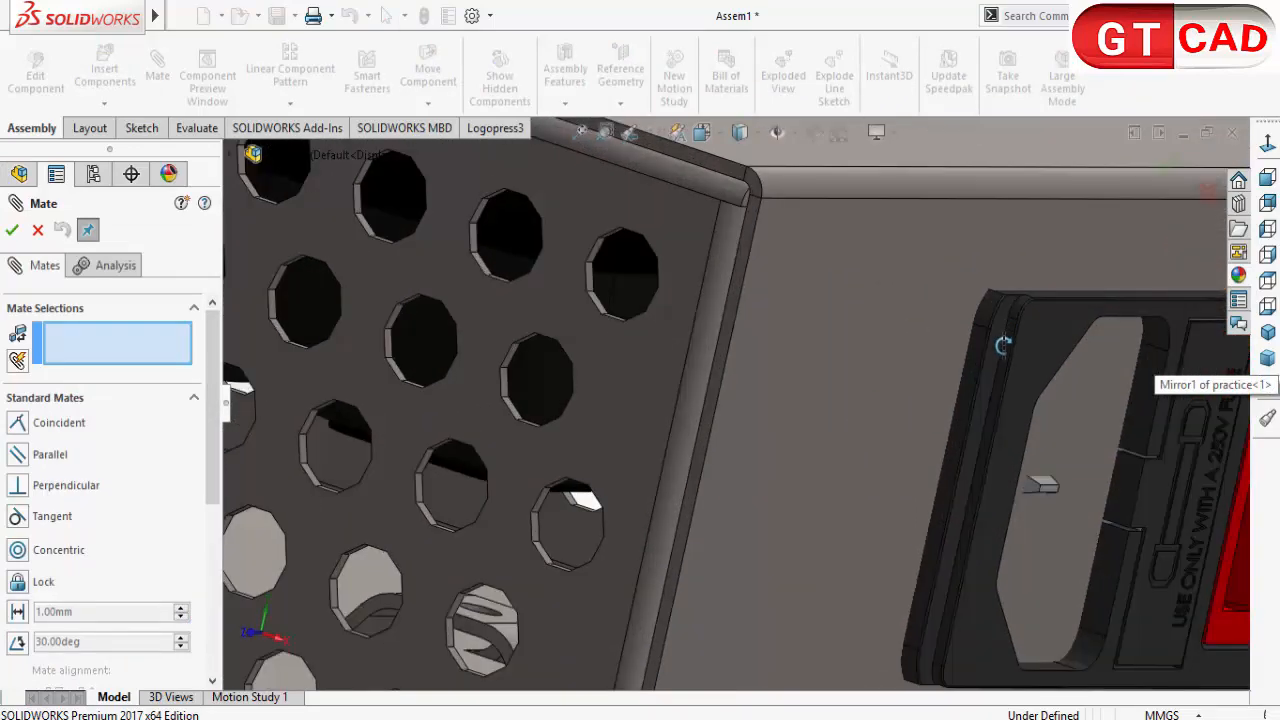
pyautogui.click(967, 370)
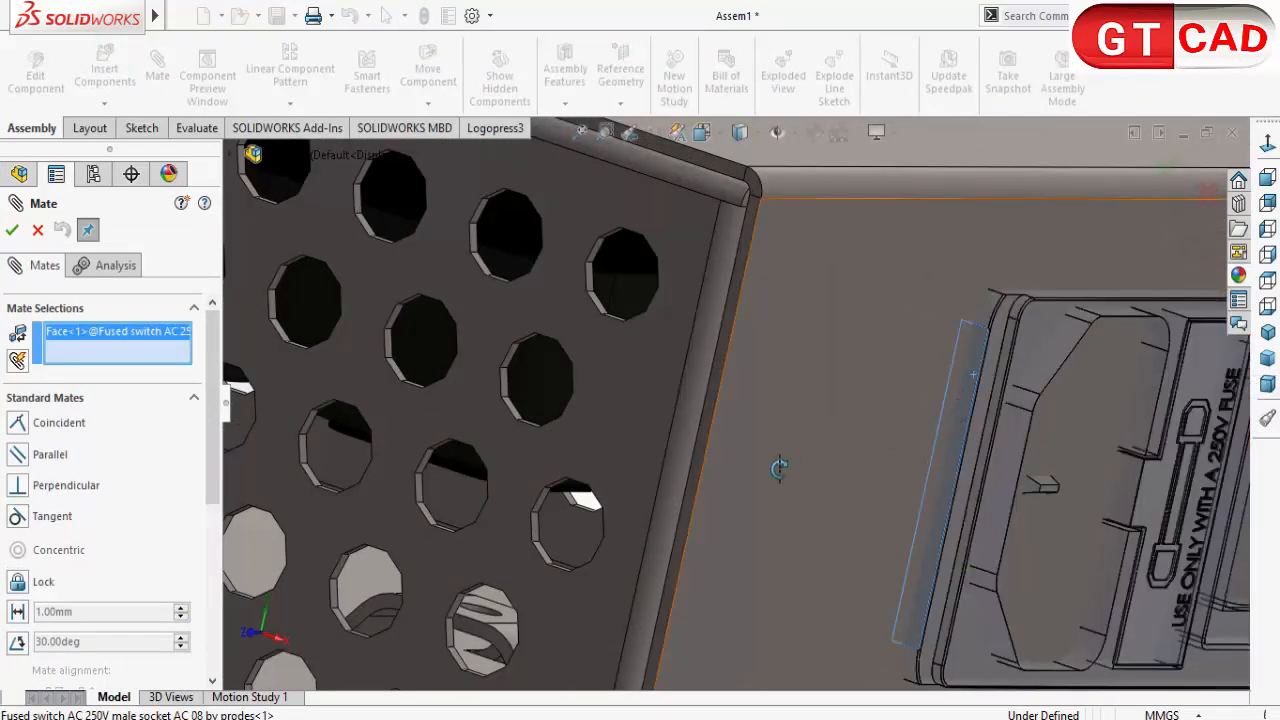
pyautogui.scroll(3, 675, 433)
pyautogui.click(668, 440)
pyautogui.scroll(3, 782, 546)
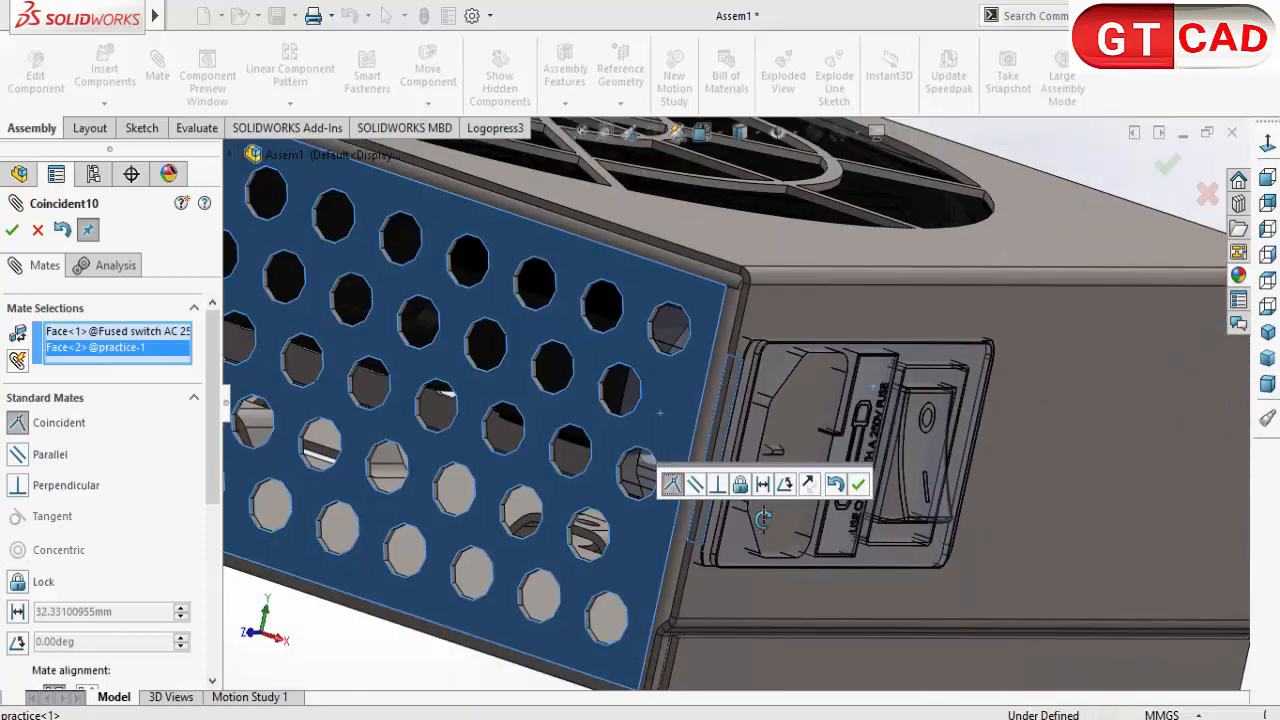
pyautogui.moveTo(782, 546); pyautogui.dragTo(677, 537, button='middle')
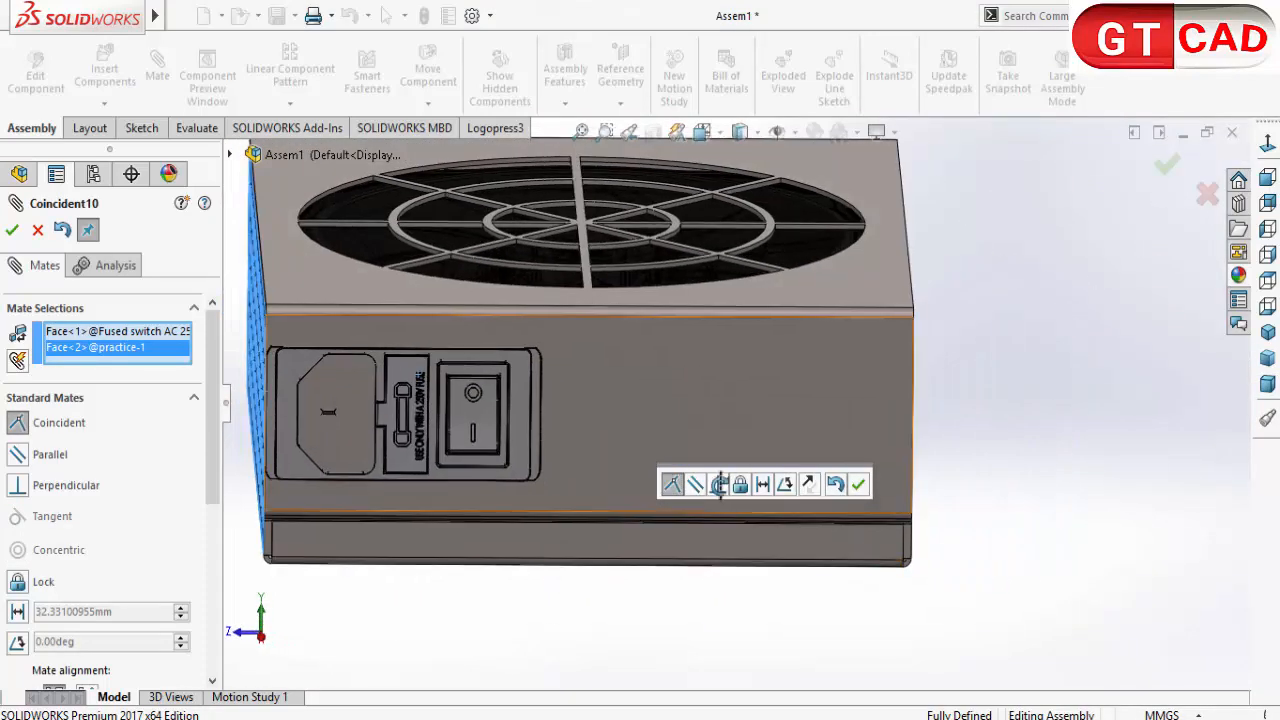
pyautogui.click(762, 483)
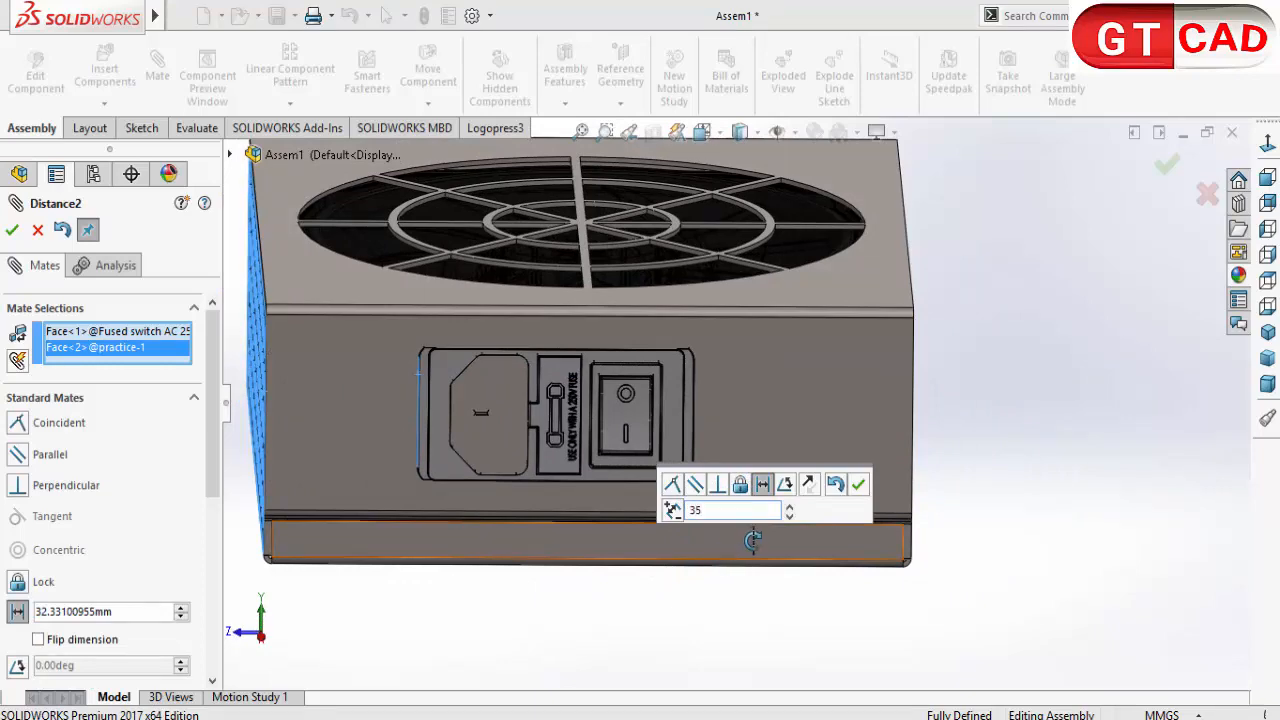
pyautogui.write('35')
pyautogui.click(858, 484)
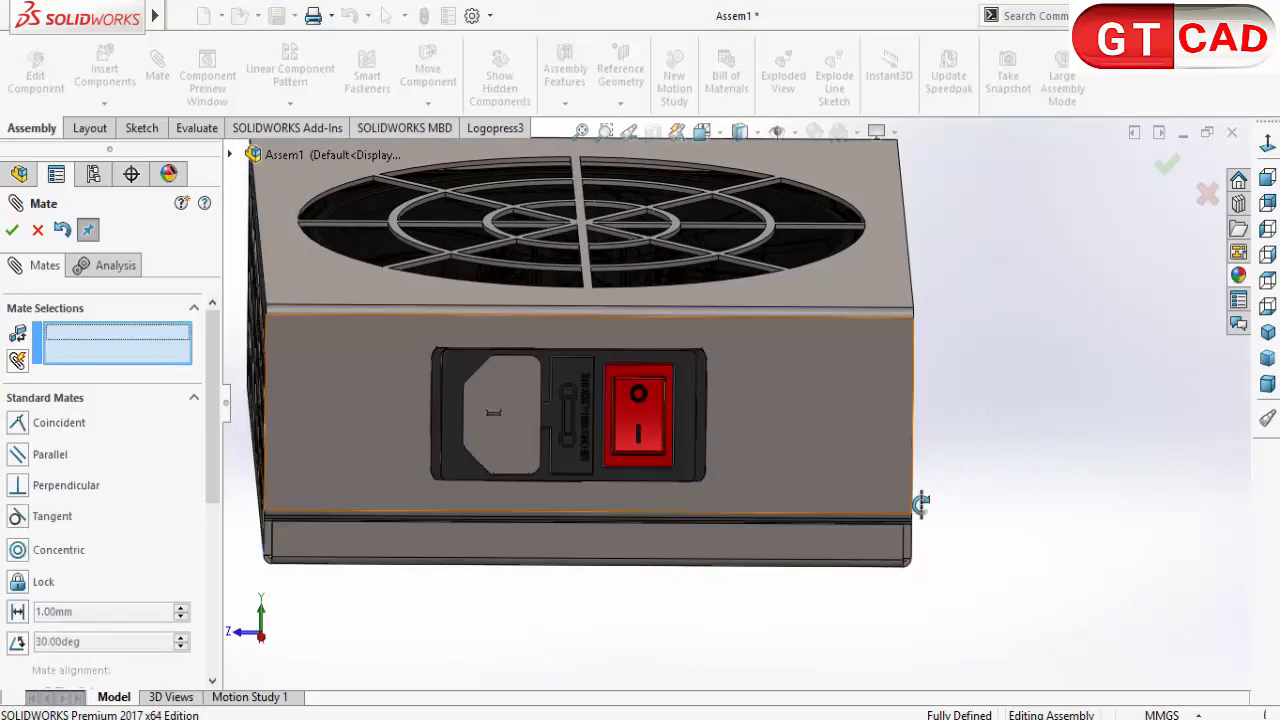
pyautogui.scroll(2, 978, 541)
pyautogui.moveTo(978, 541); pyautogui.dragTo(899, 537, button='middle')
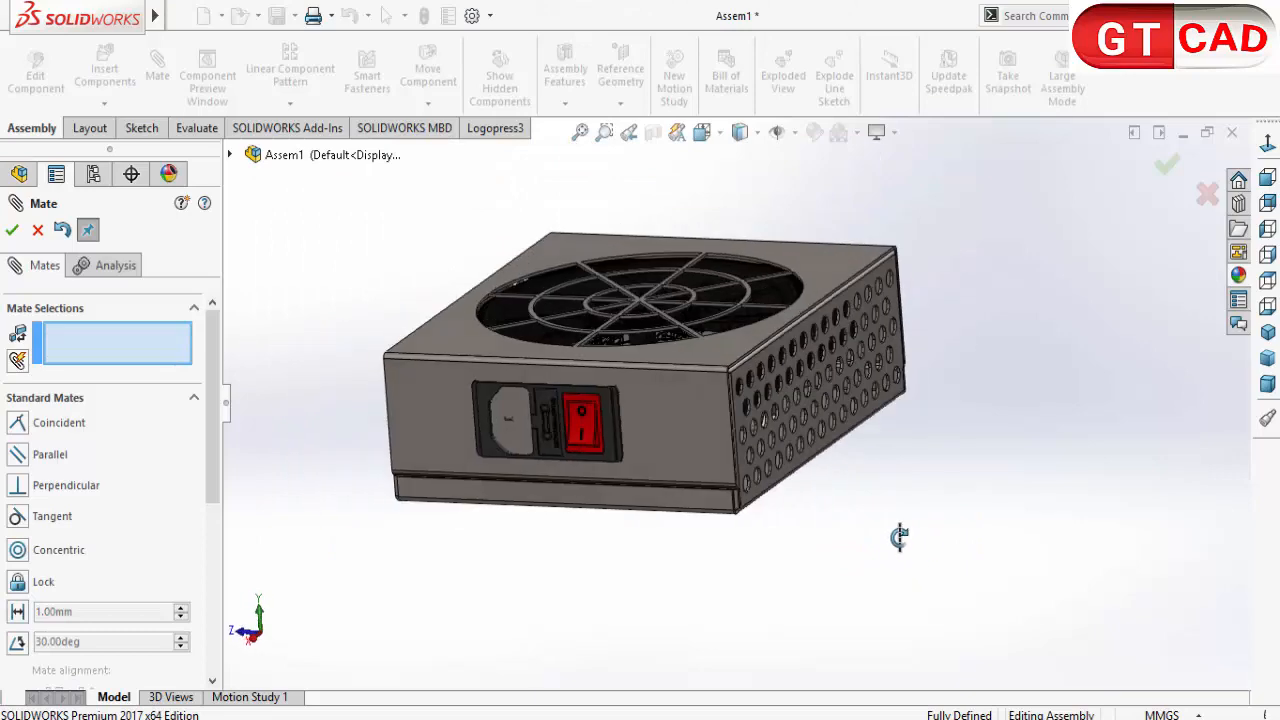
pyautogui.click(38, 229)
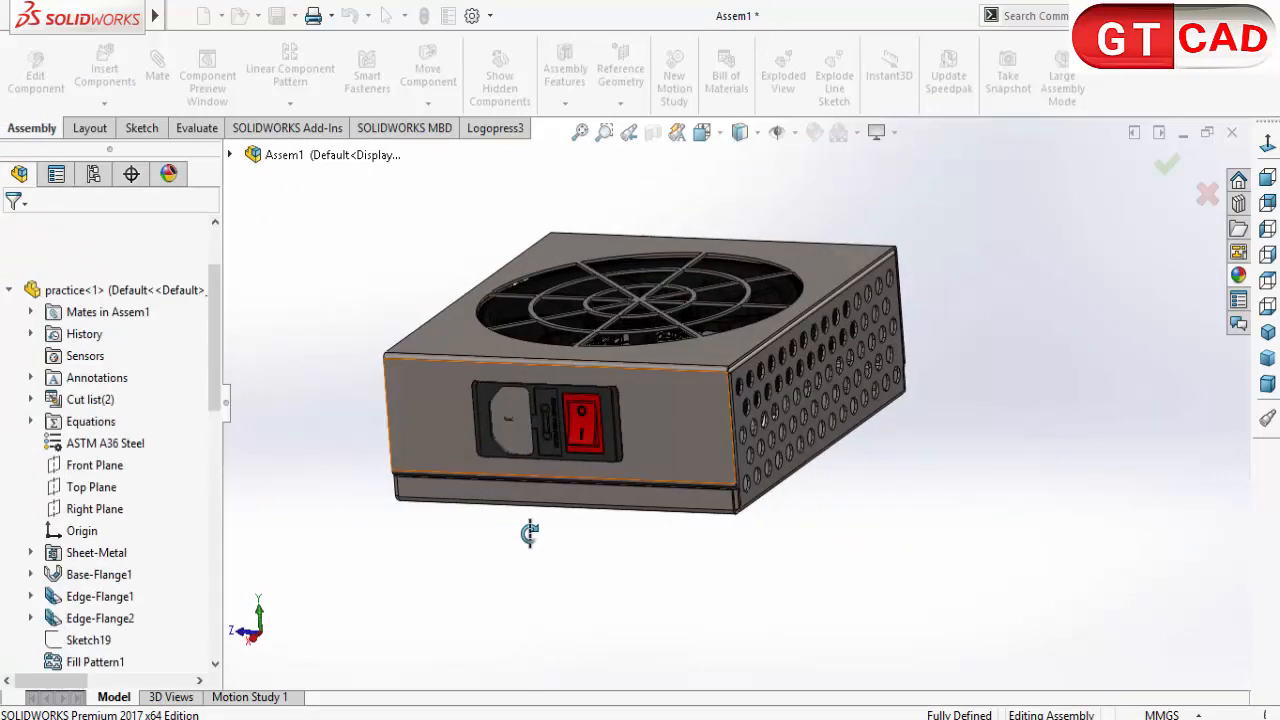
# Step: Start editing the practice enclosure part in the assembly context, saving the assembly as Assem1 in the part folder
pyautogui.scroll(-4, 528, 430)
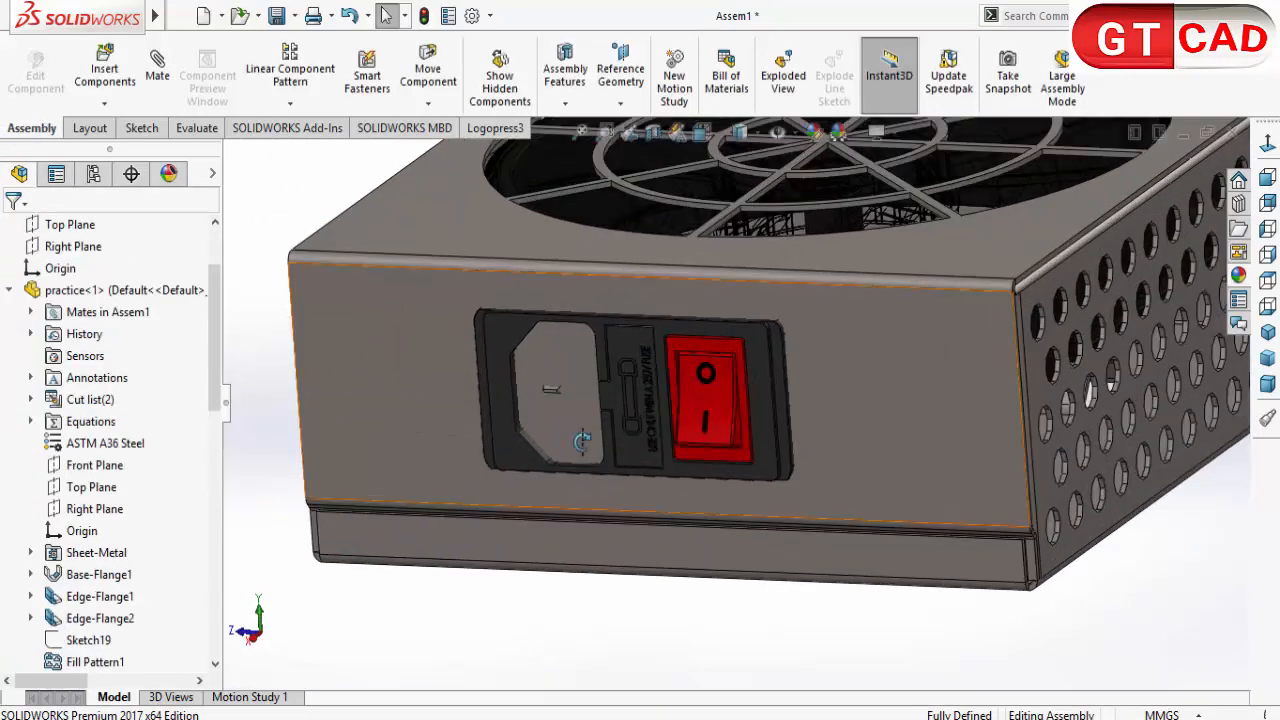
pyautogui.scroll(3, 612, 494)
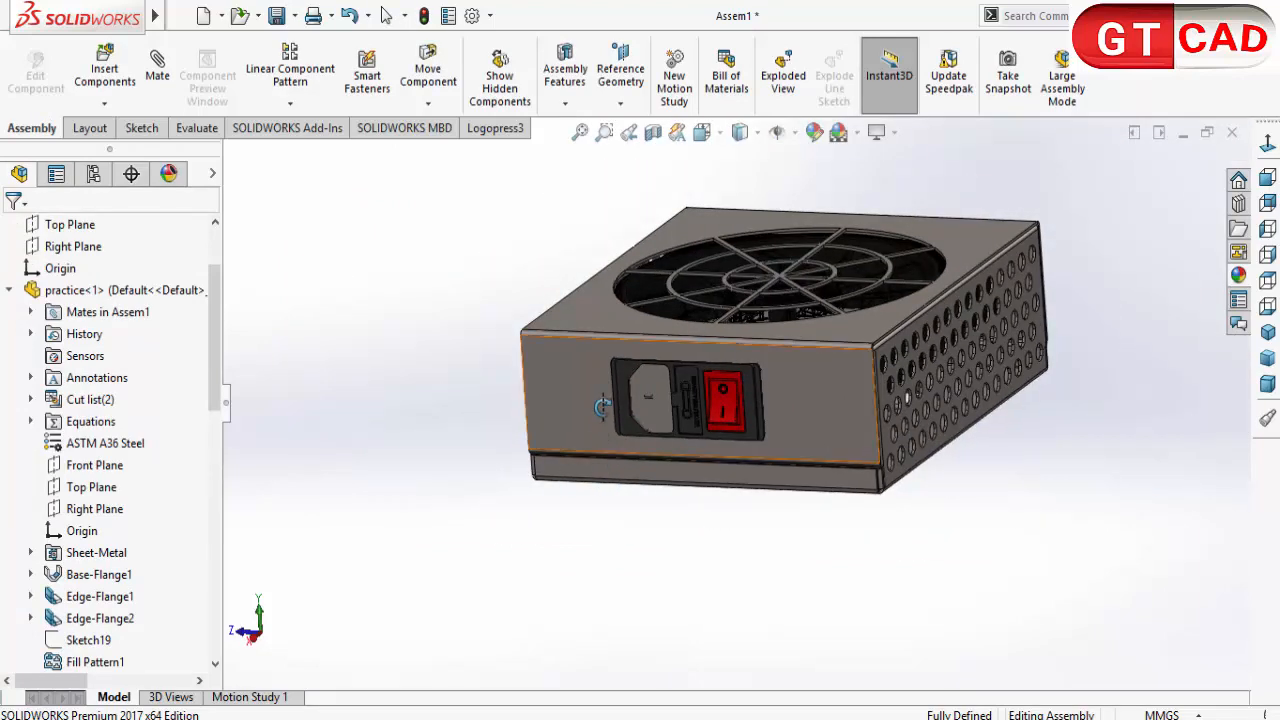
pyautogui.click(598, 432)
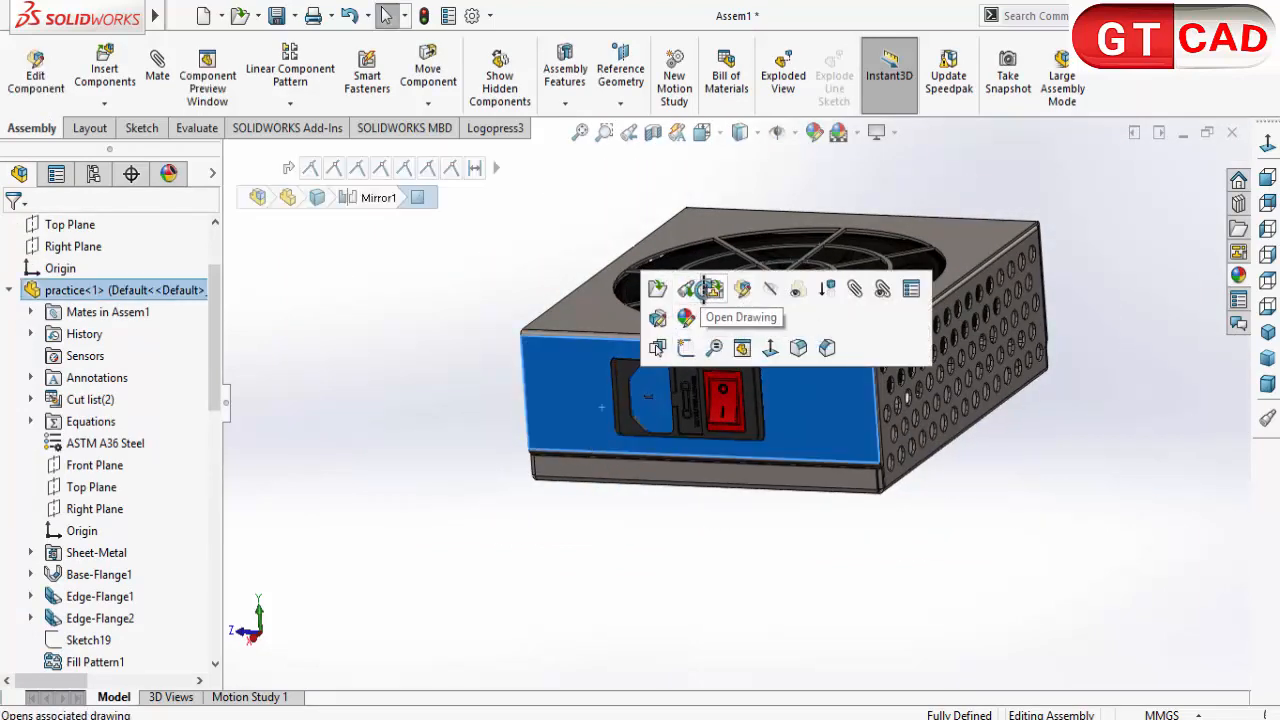
pyautogui.click(738, 289)
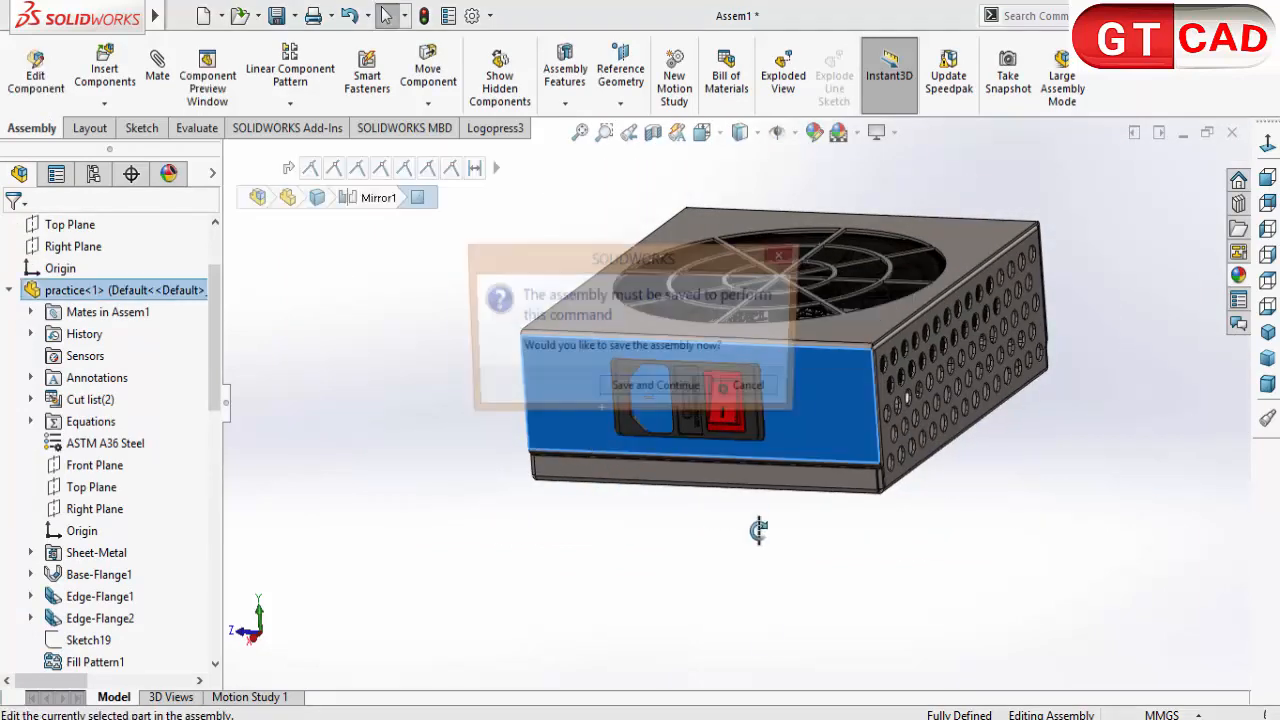
pyautogui.click(683, 392)
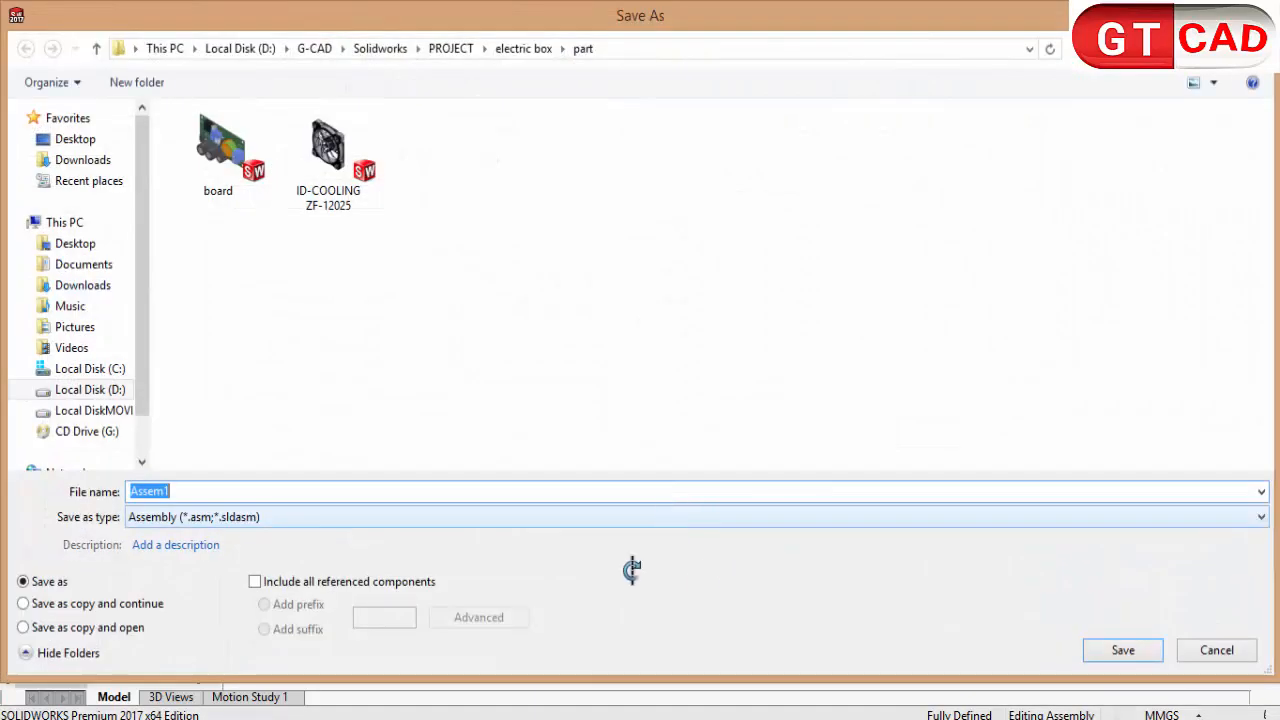
pyautogui.click(1113, 650)
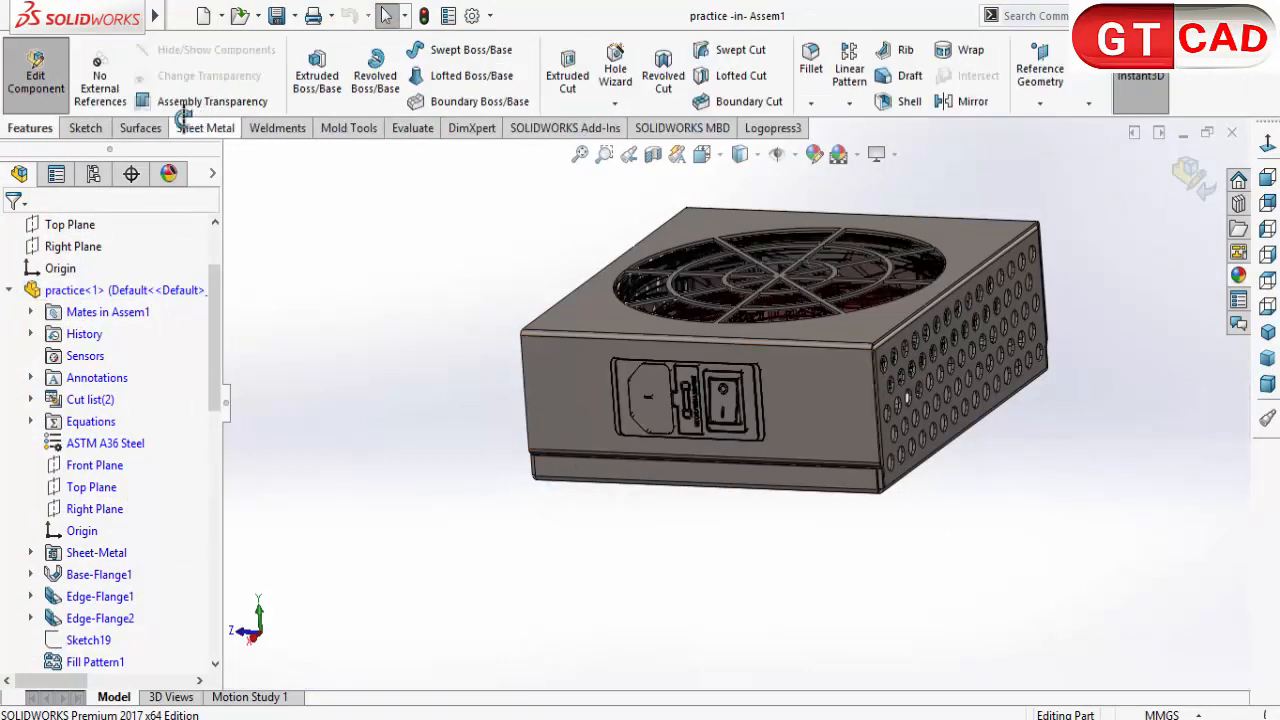
# Step: Start a new sketch on the enclosure's end wall face behind the fused switch
pyautogui.click(95, 127)
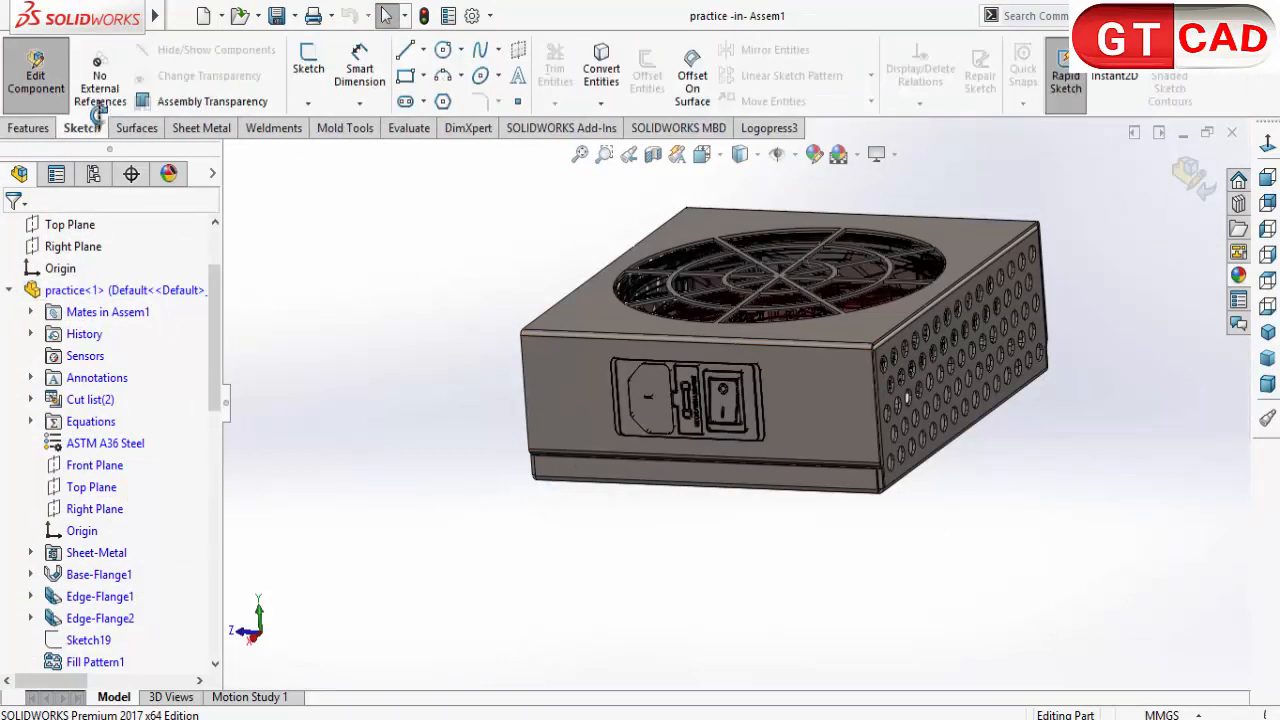
pyautogui.click(308, 58)
pyautogui.click(556, 398)
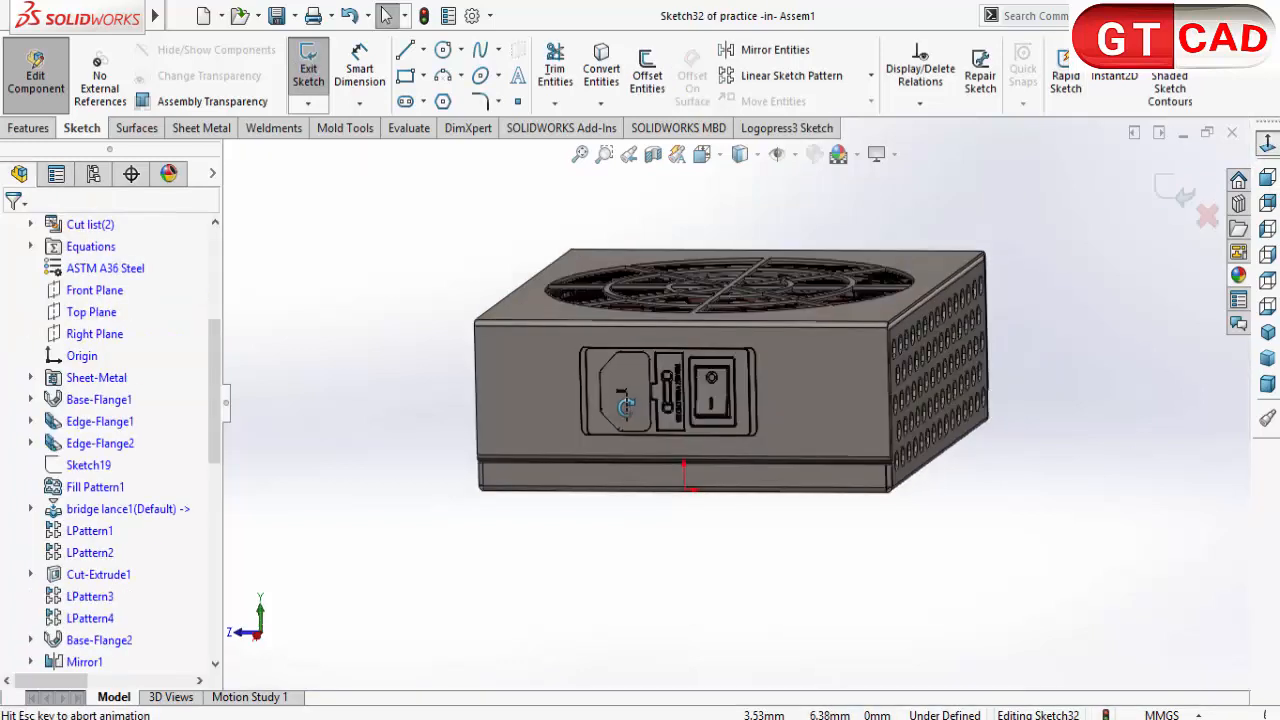
pyautogui.scroll(-1, 656, 380)
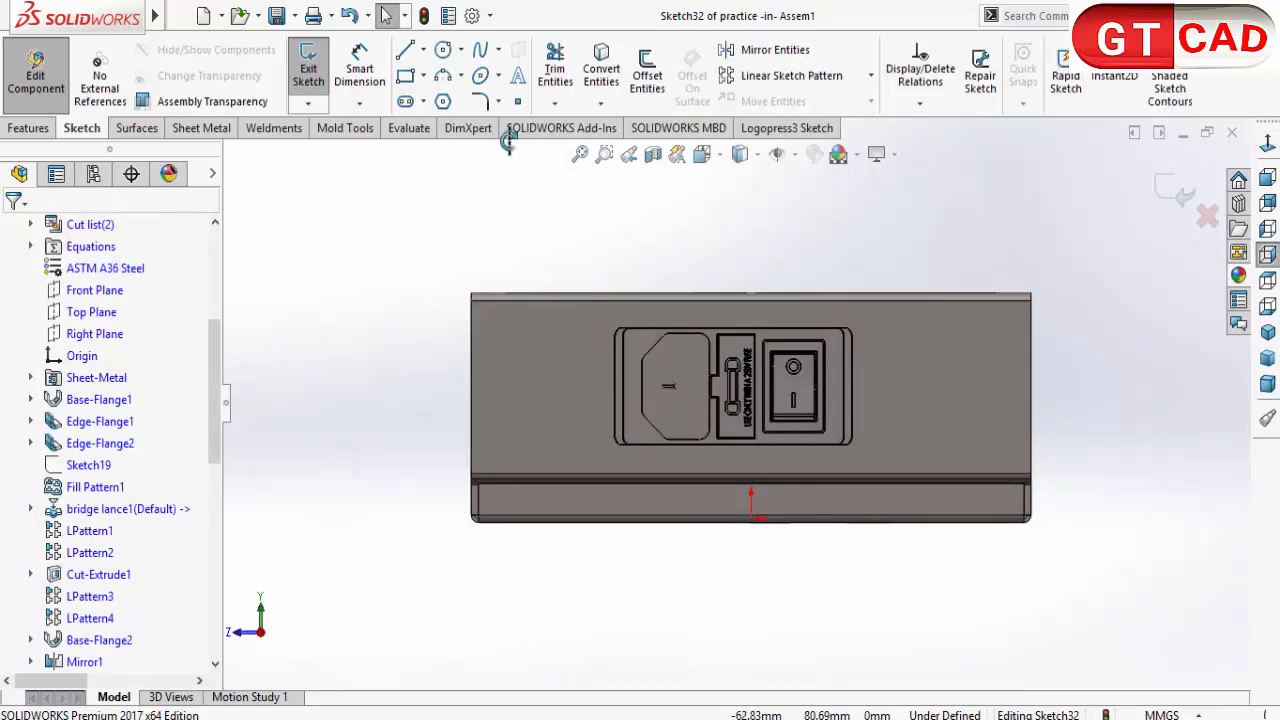
pyautogui.click(594, 72)
pyautogui.scroll(-3, 660, 368)
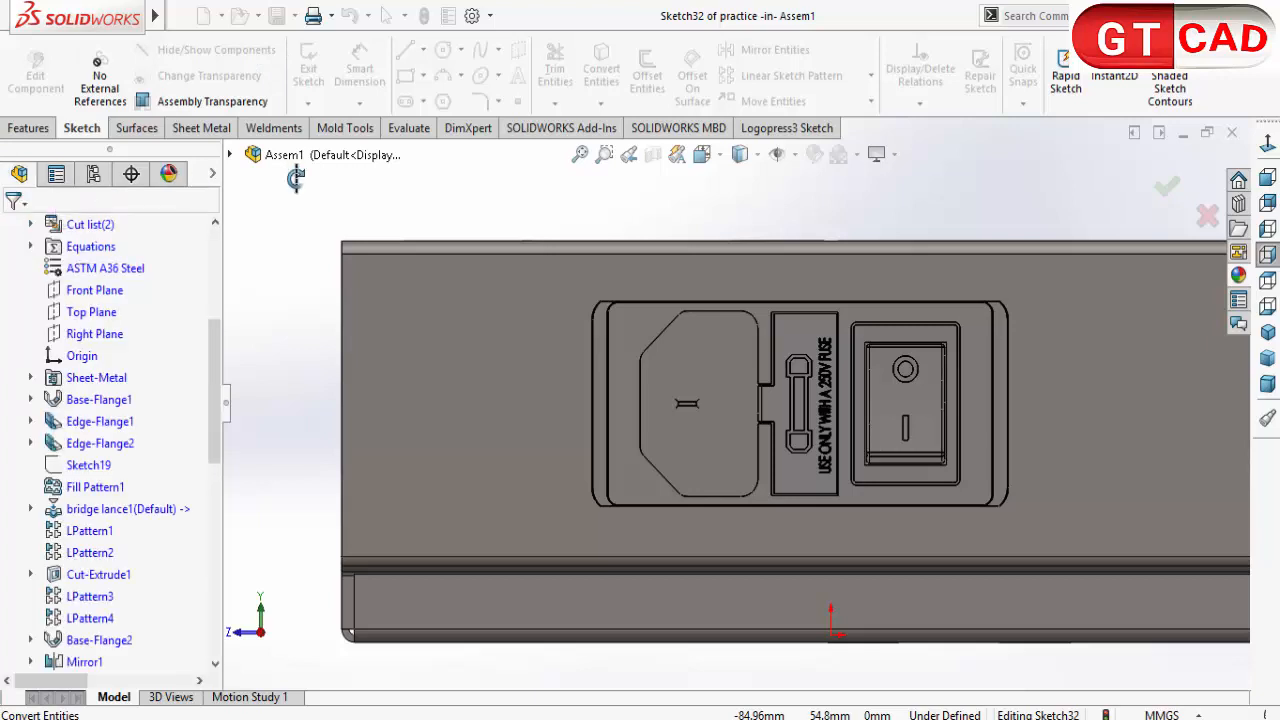
# Step: Trace the socket recess outline with lines and tangent arcs along its outer vertical edge, lower chamfer, bottom edge and lower rounded corner beside the fuse
pyautogui.click(407, 50)
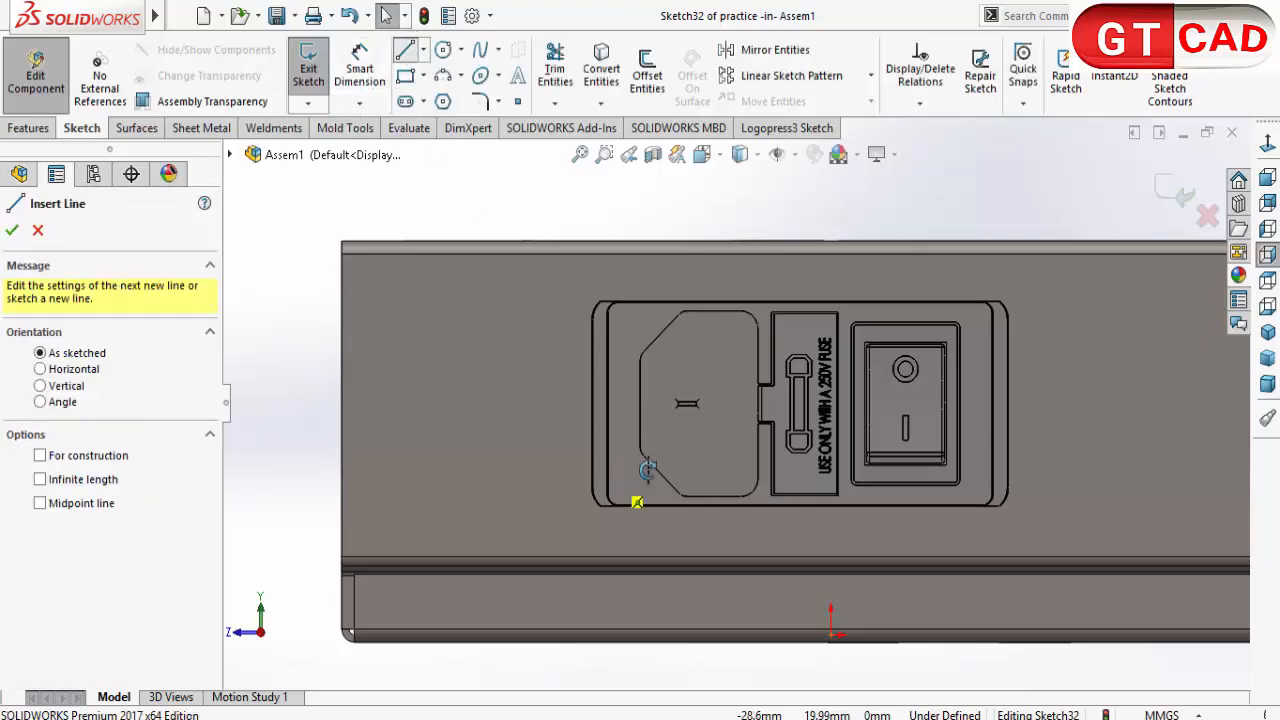
pyautogui.click(640, 360)
pyautogui.scroll(-5, 640, 446)
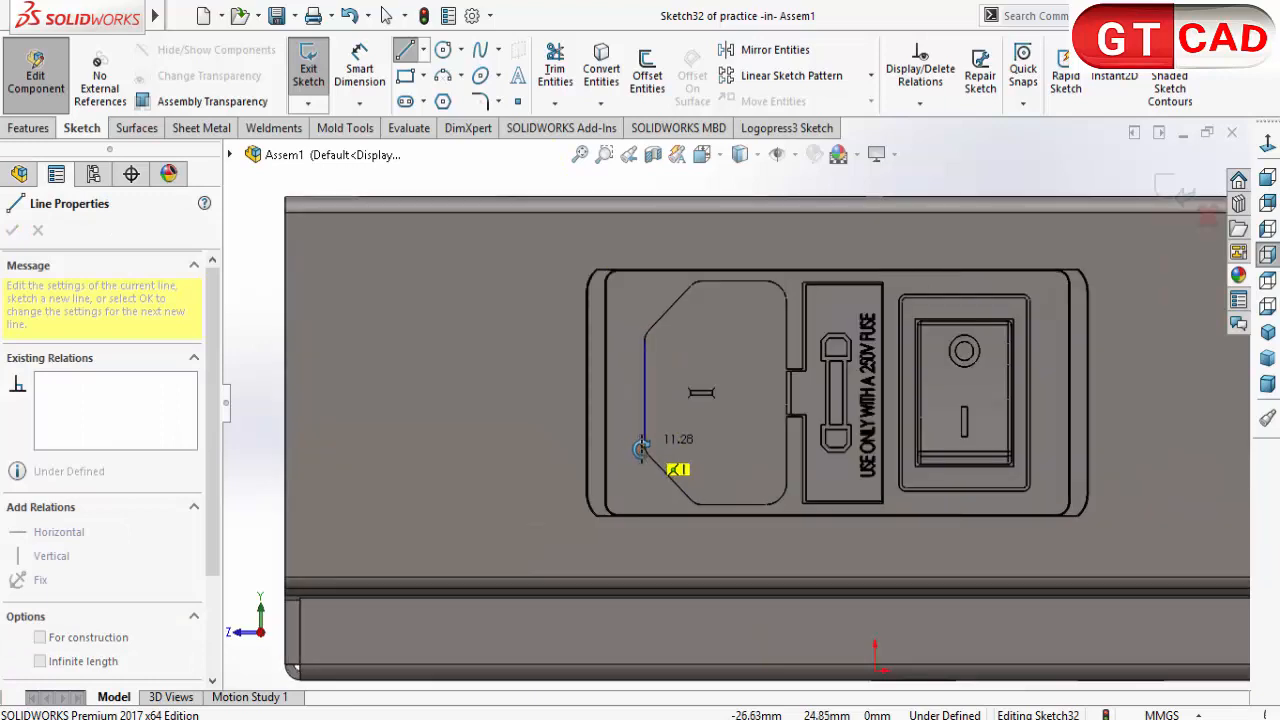
pyautogui.click(663, 436)
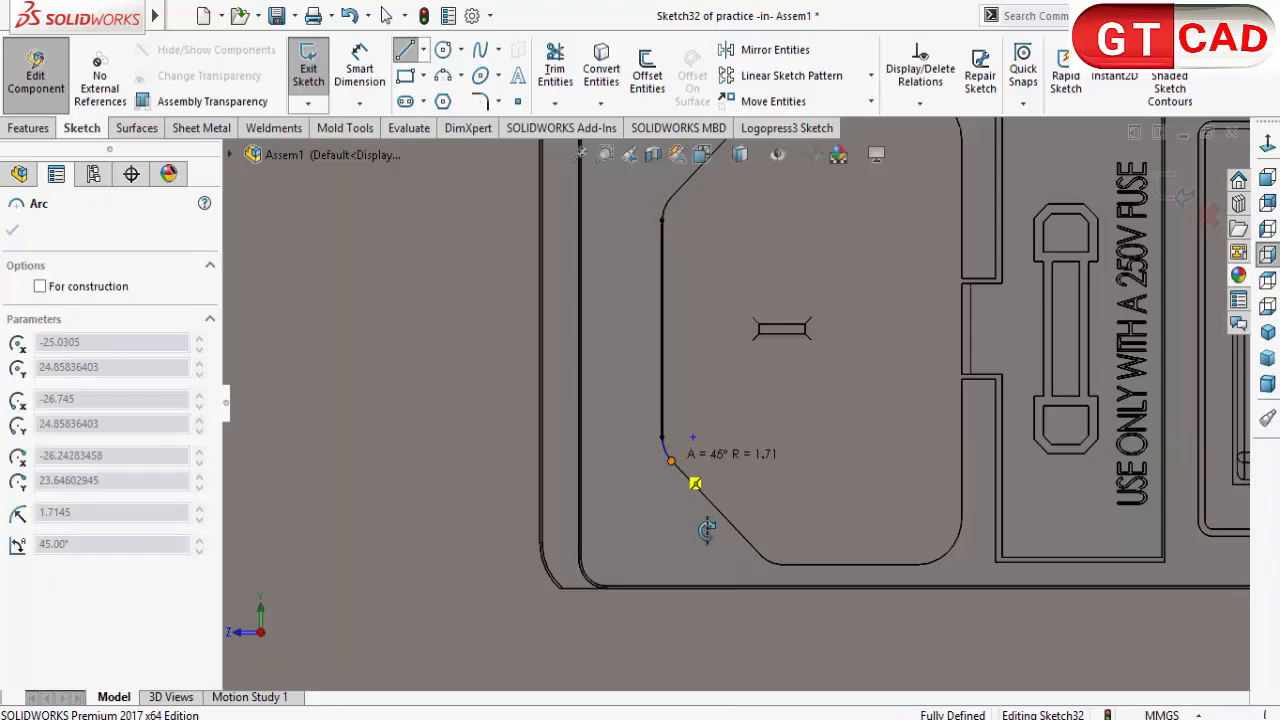
pyautogui.click(669, 459)
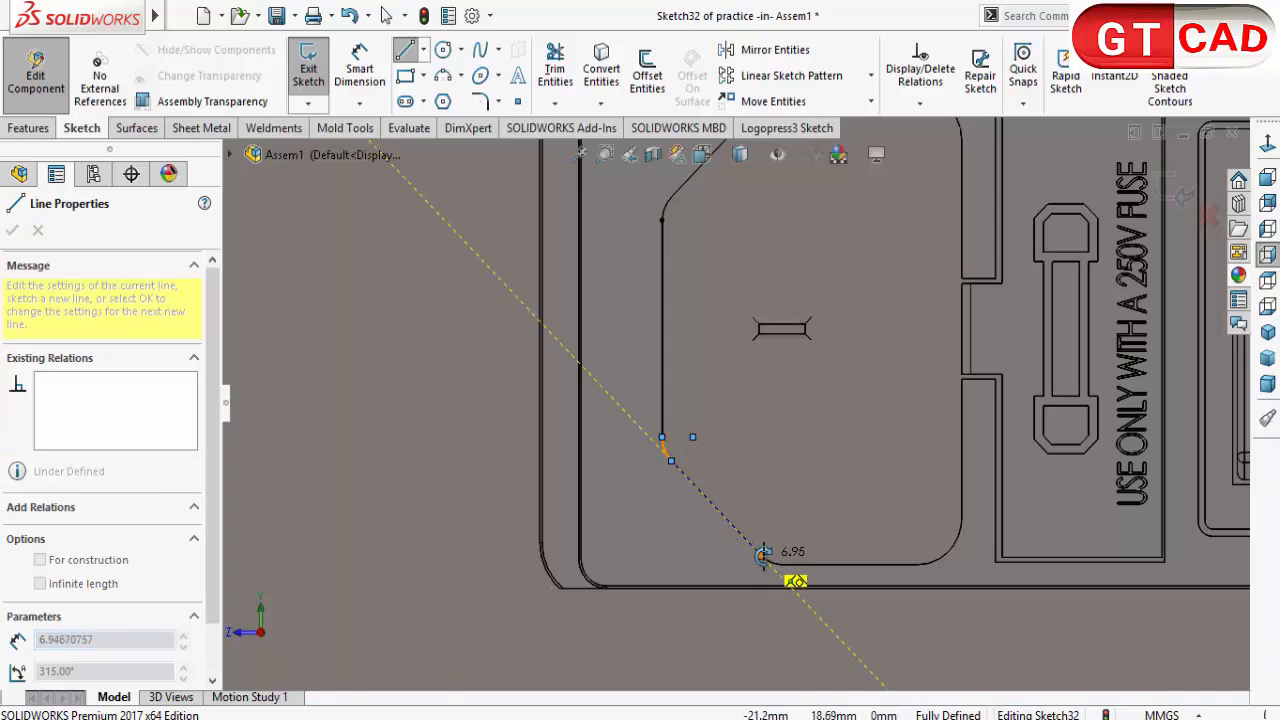
pyautogui.click(762, 555)
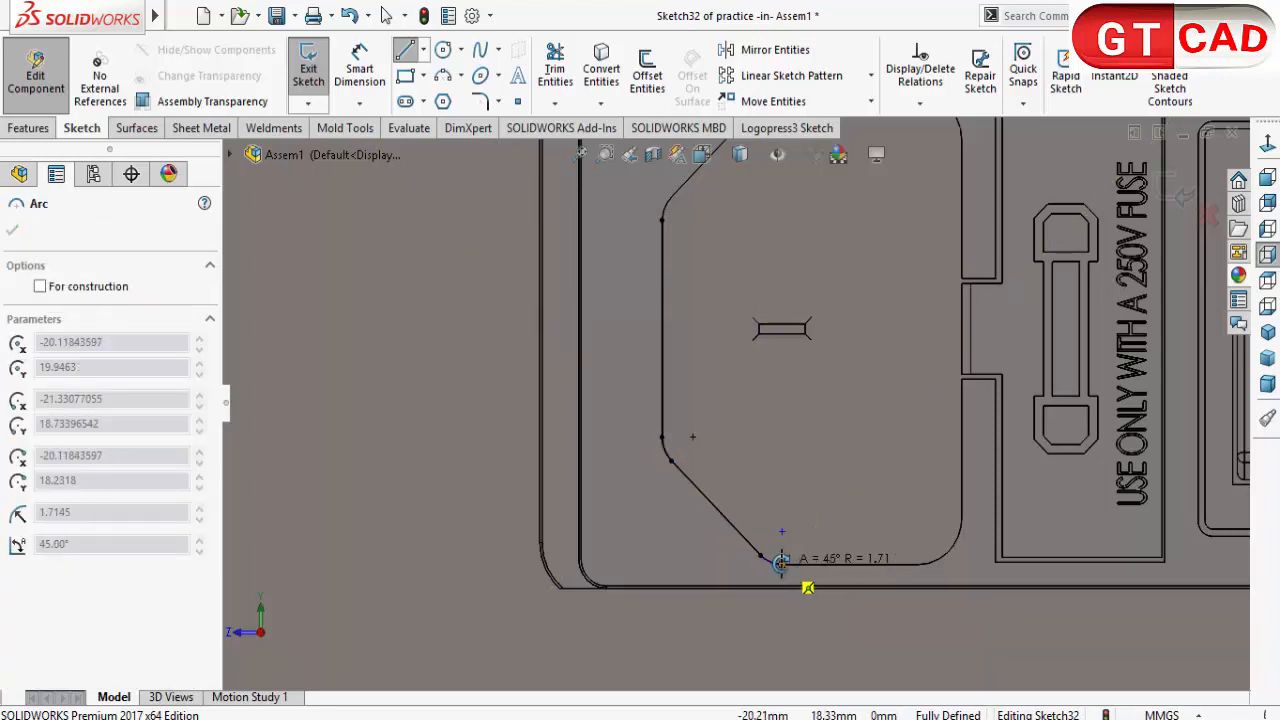
pyautogui.click(783, 563)
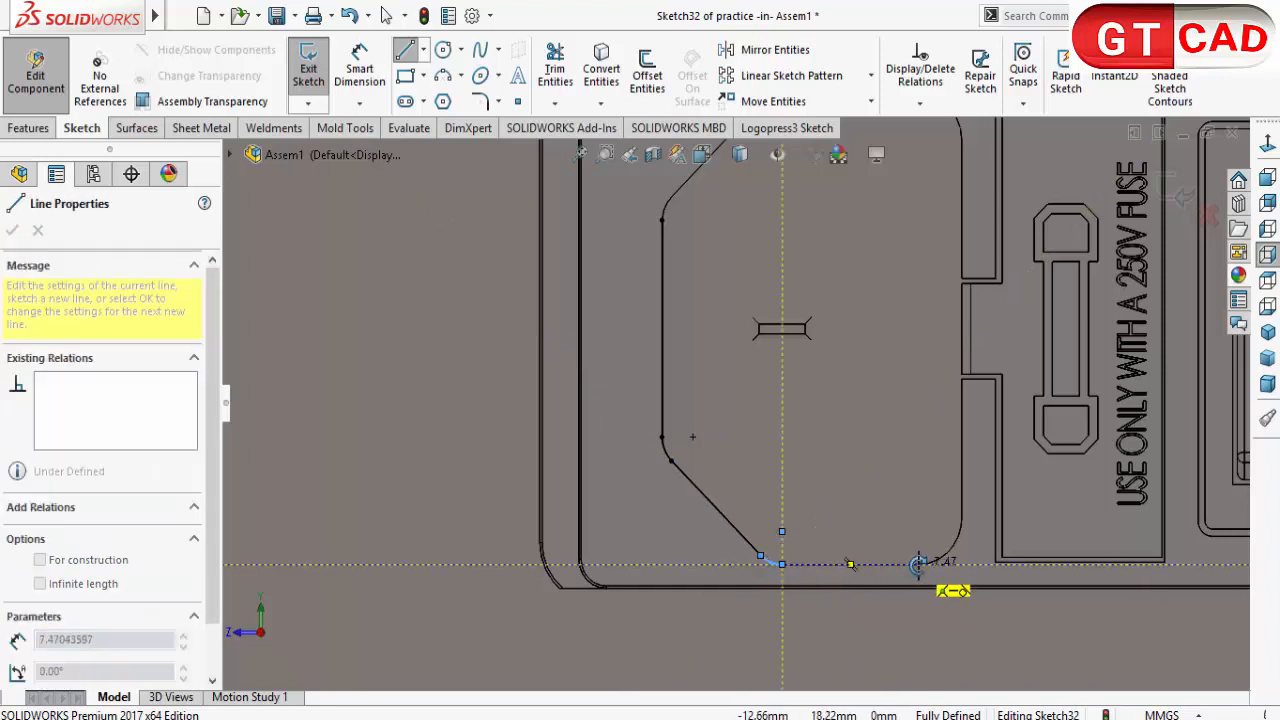
pyautogui.doubleClick(919, 565)
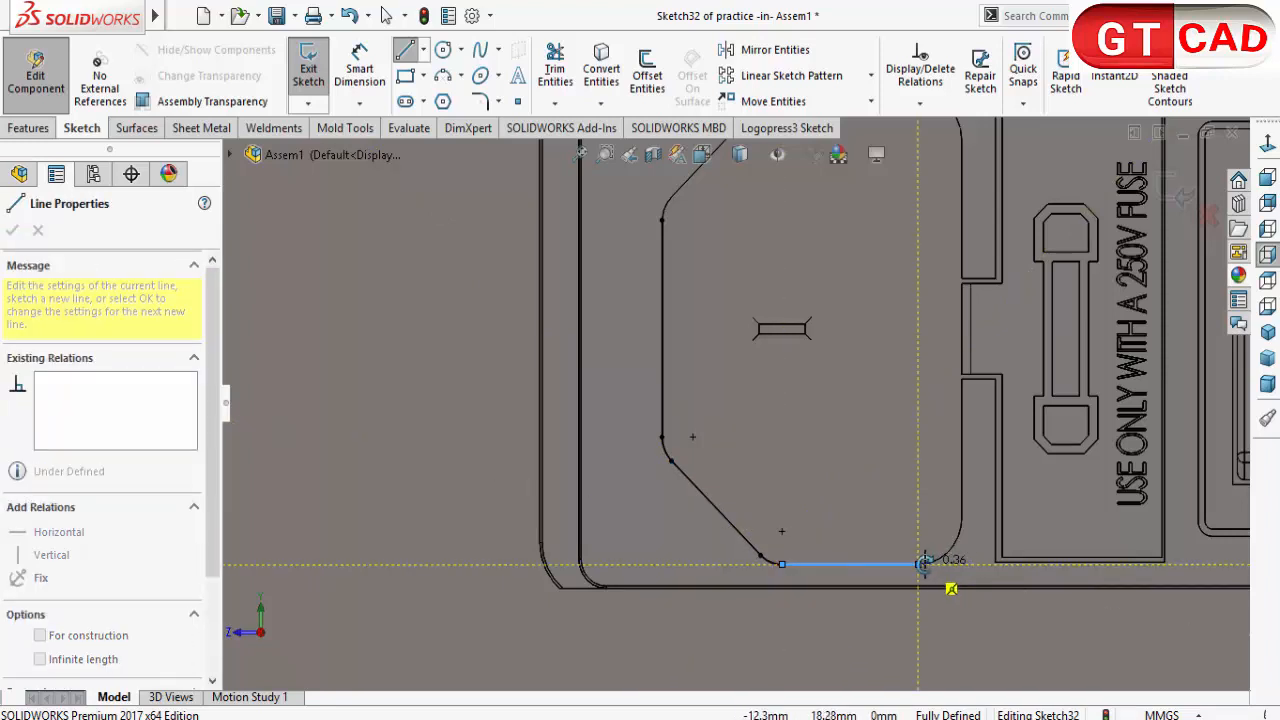
pyautogui.click(962, 518)
# Step: Complete the socket outline along the fuse-side vertical edge, upper rounded corner, top edge and upper chamfer, closing the profile and ending the Line tool
pyautogui.scroll(3, 736, 401)
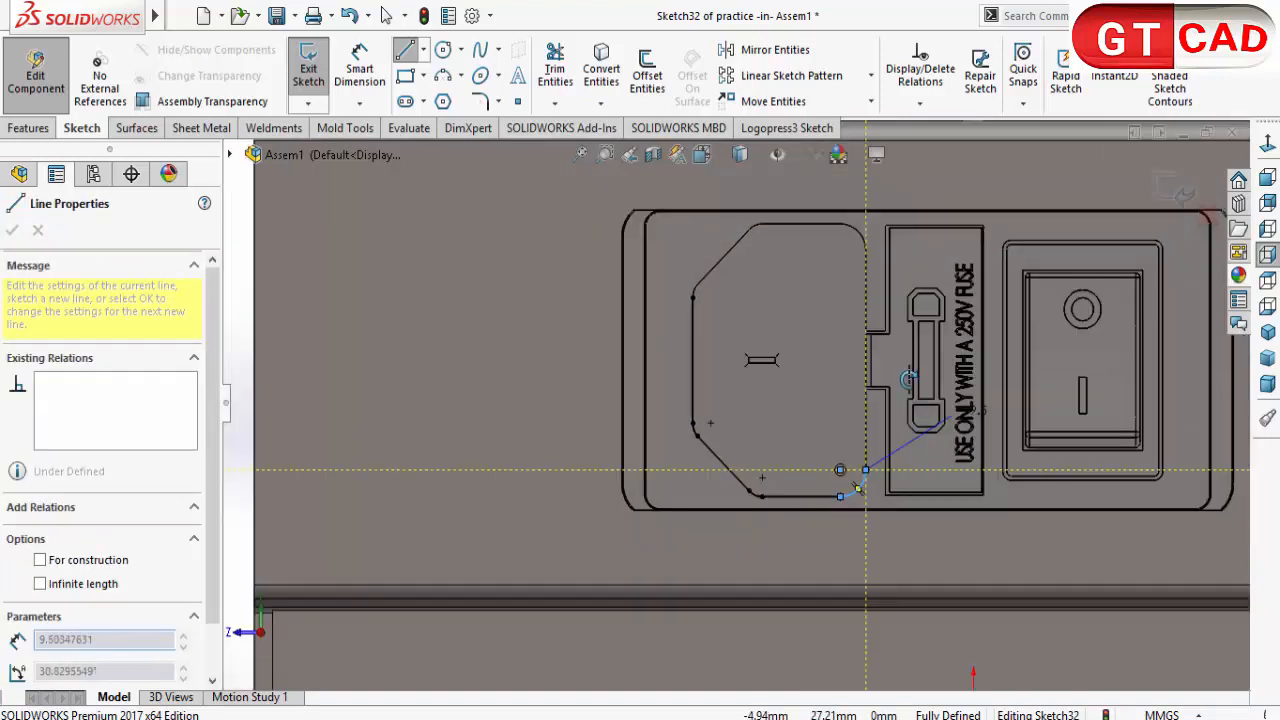
pyautogui.scroll(-2, 872, 333)
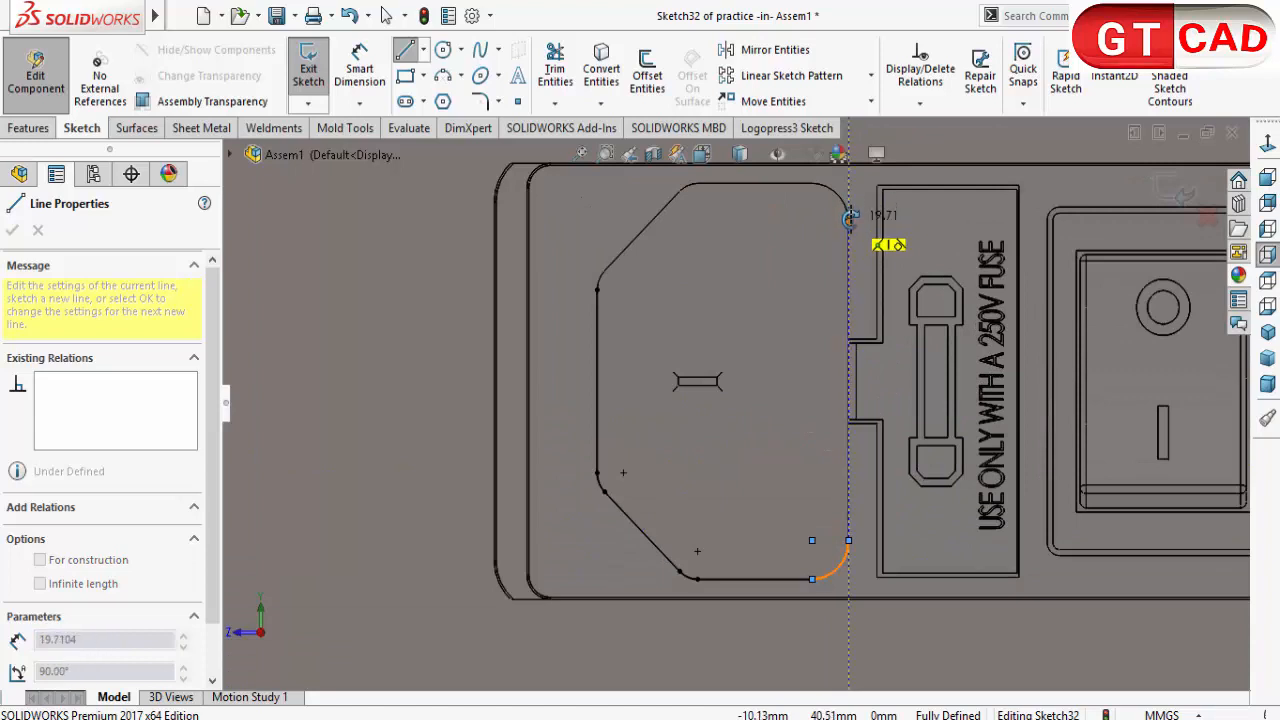
pyautogui.click(850, 219)
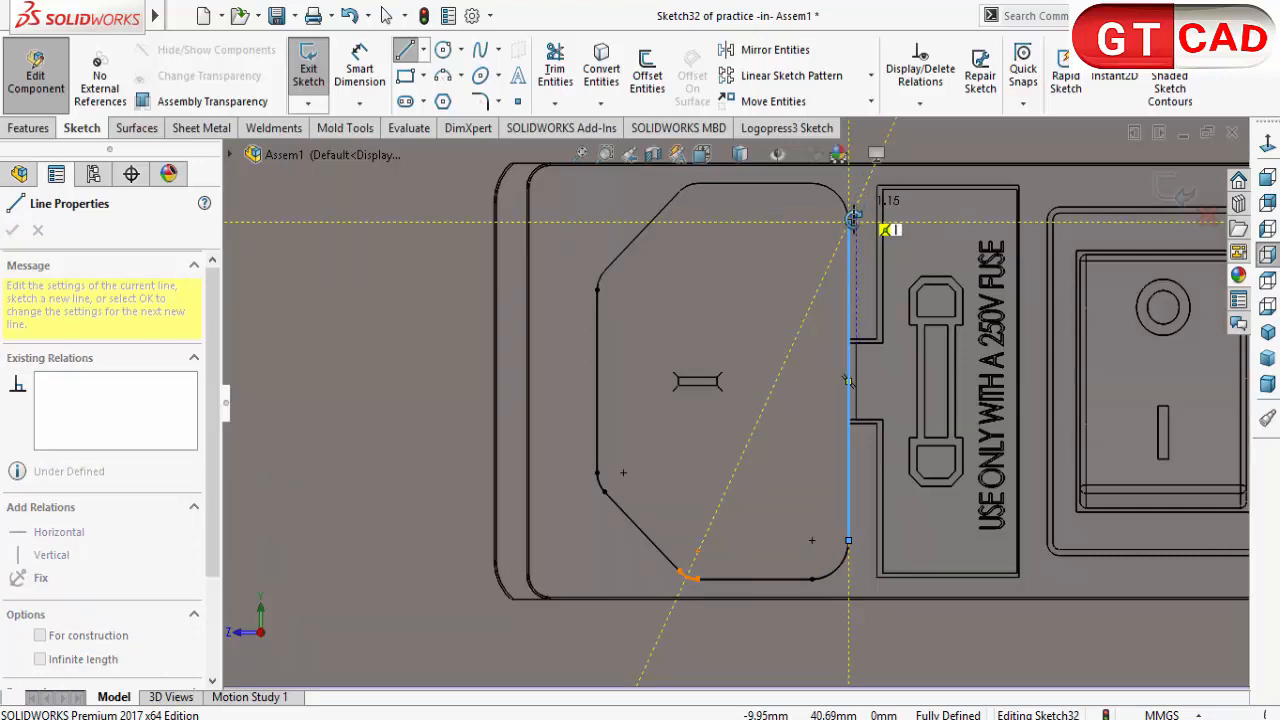
pyautogui.click(812, 183)
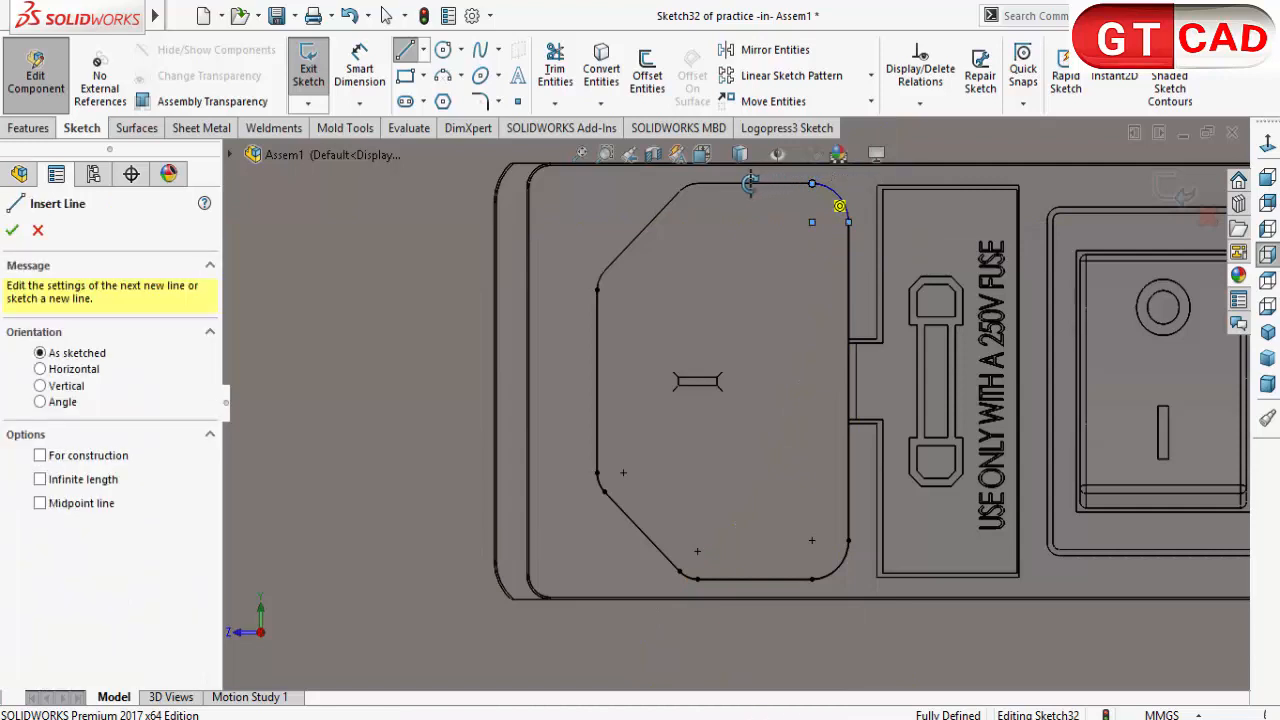
pyautogui.click(697, 183)
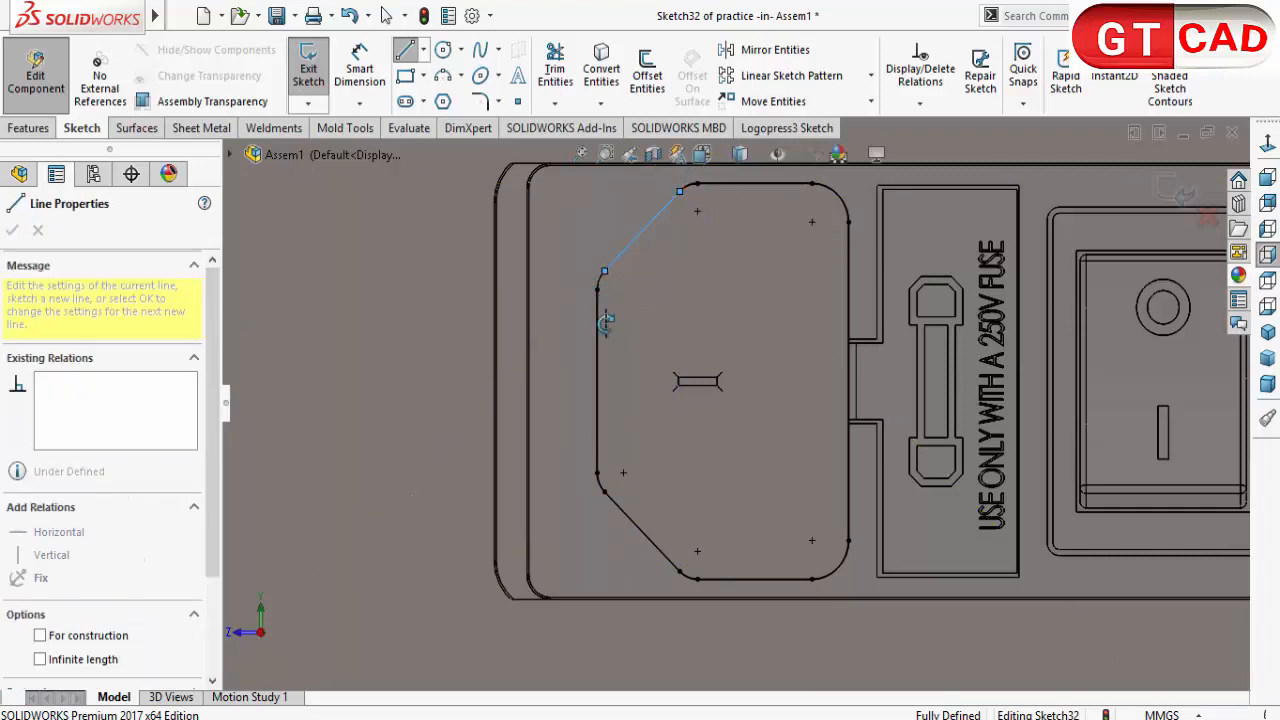
pyautogui.click(600, 274)
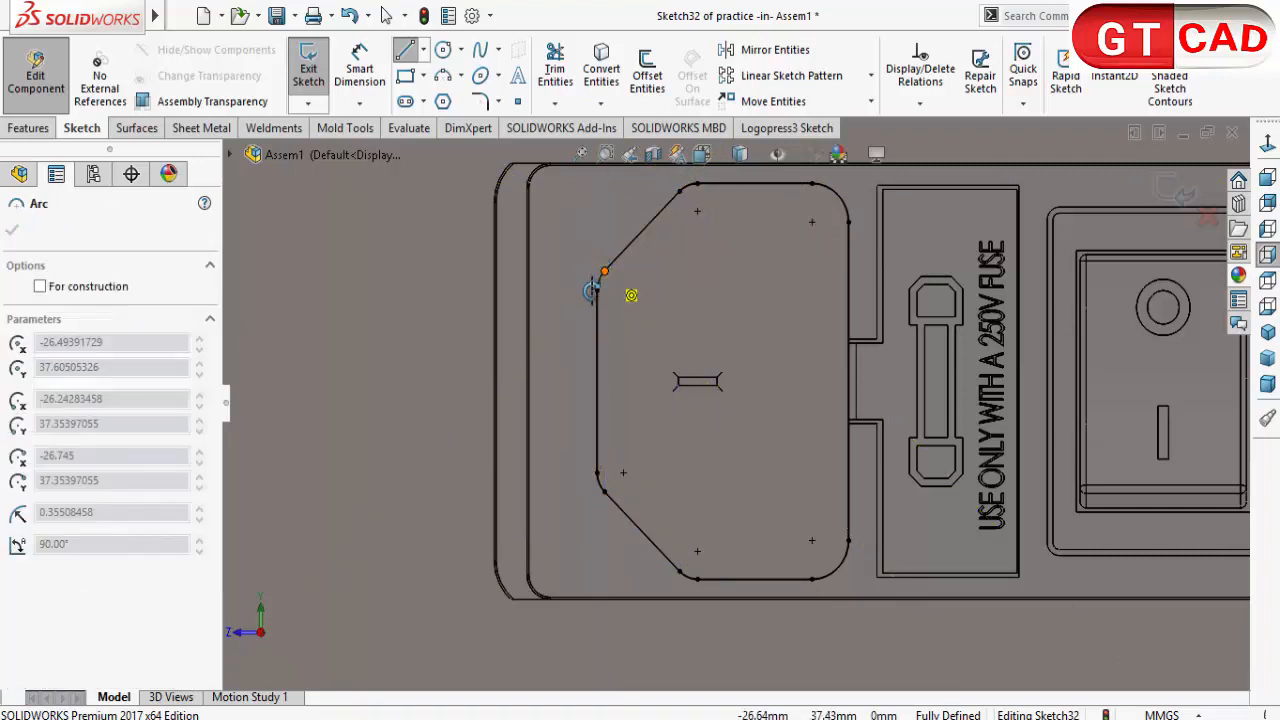
pyautogui.click(600, 466)
pyautogui.click(598, 475)
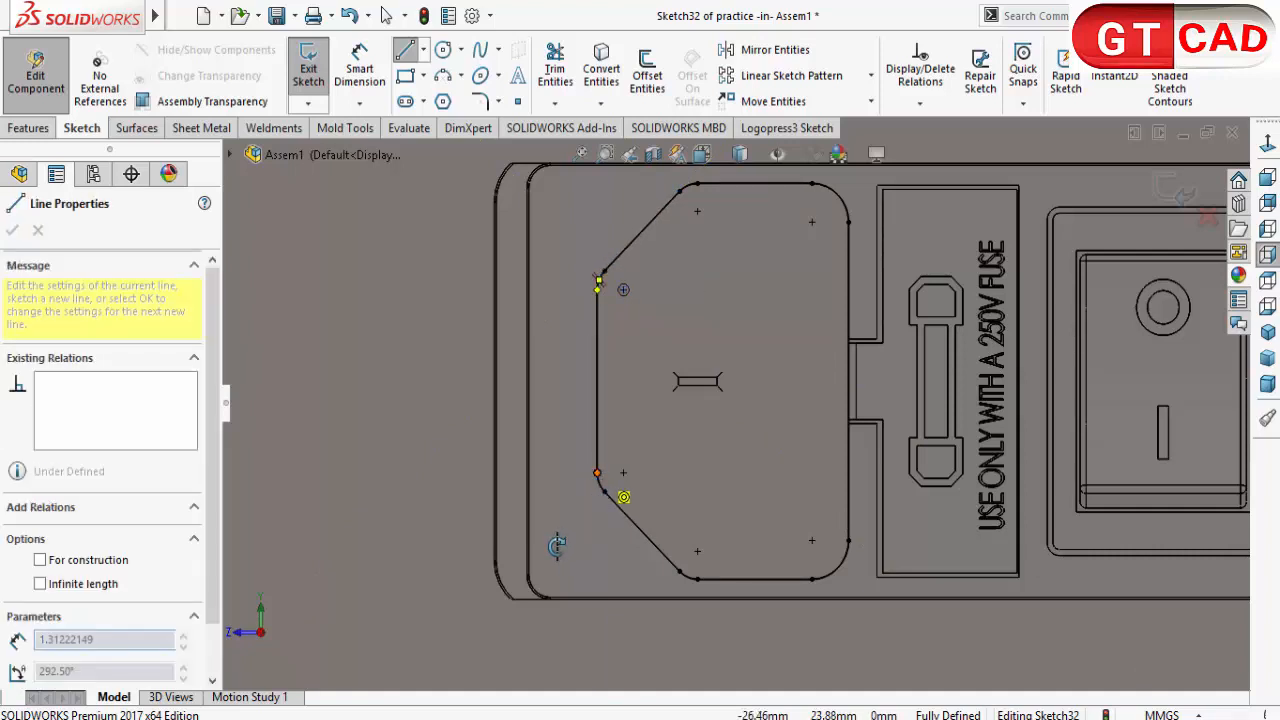
pyautogui.rightClick(384, 451)
pyautogui.click(399, 466)
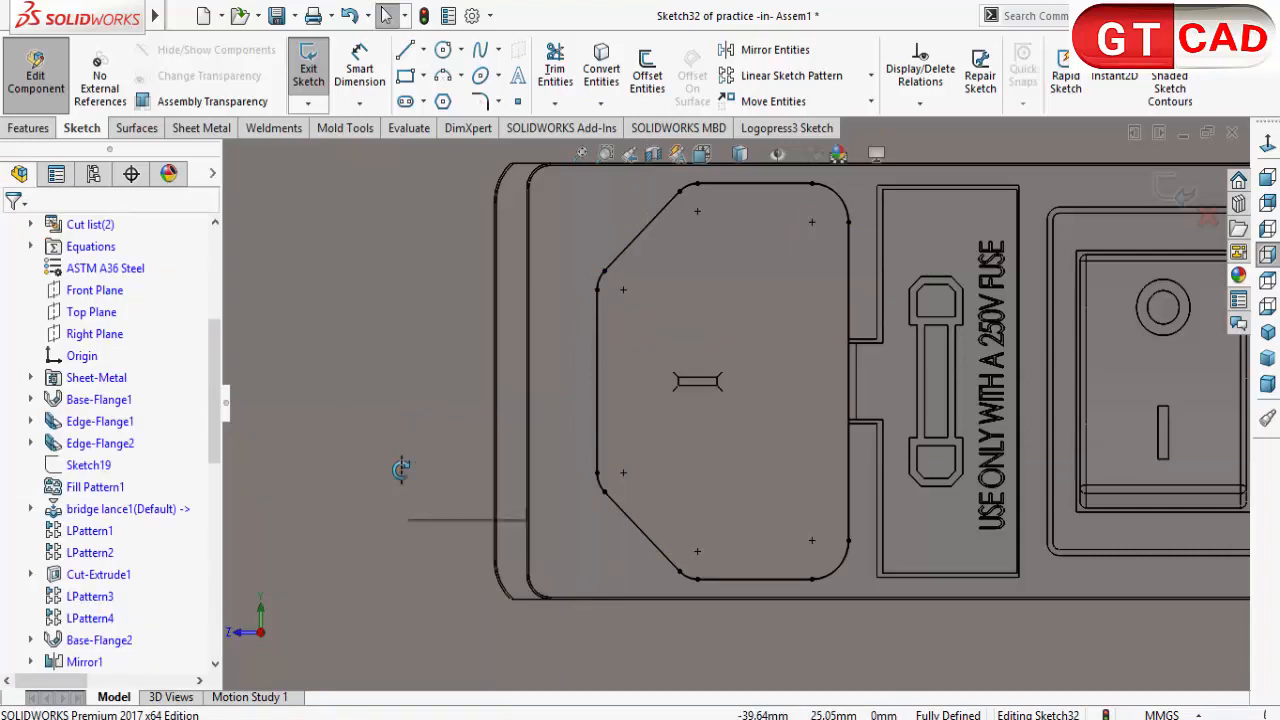
# Step: Cut the socket profile through the end wall with an Extruded Cut linked to the sheet thickness, and return to editing the assembly
pyautogui.click(29, 127)
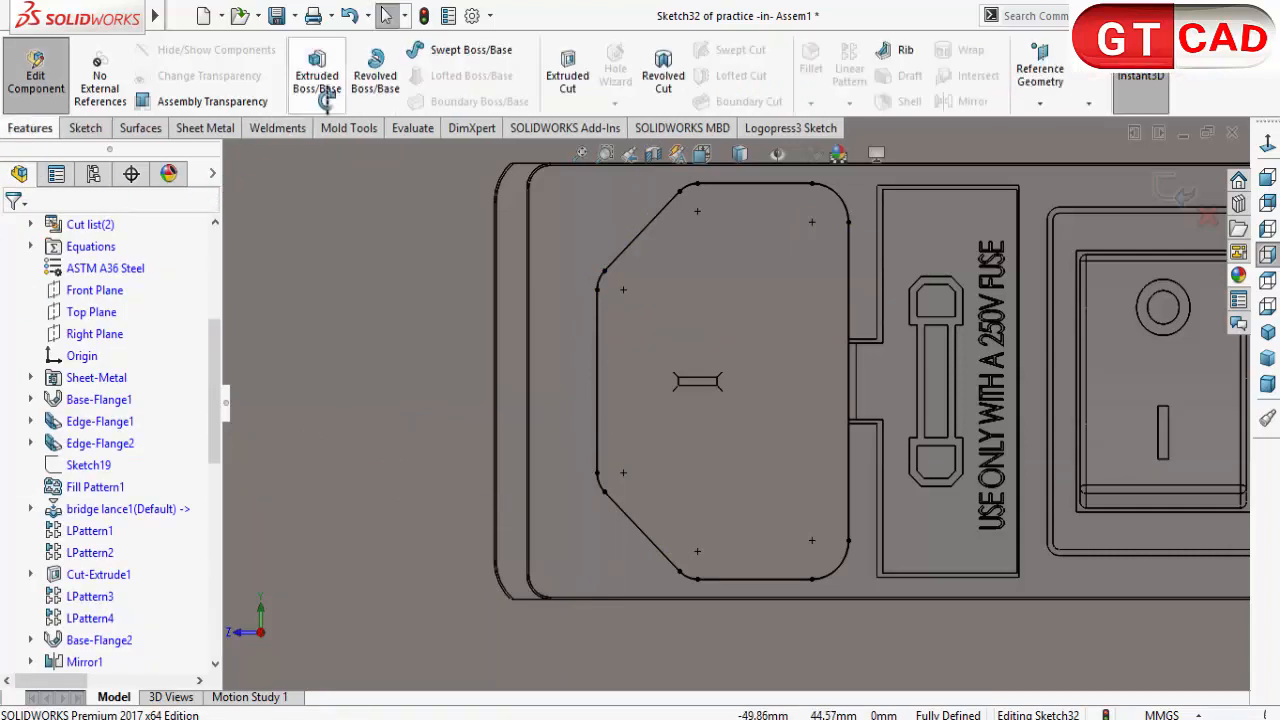
pyautogui.click(567, 78)
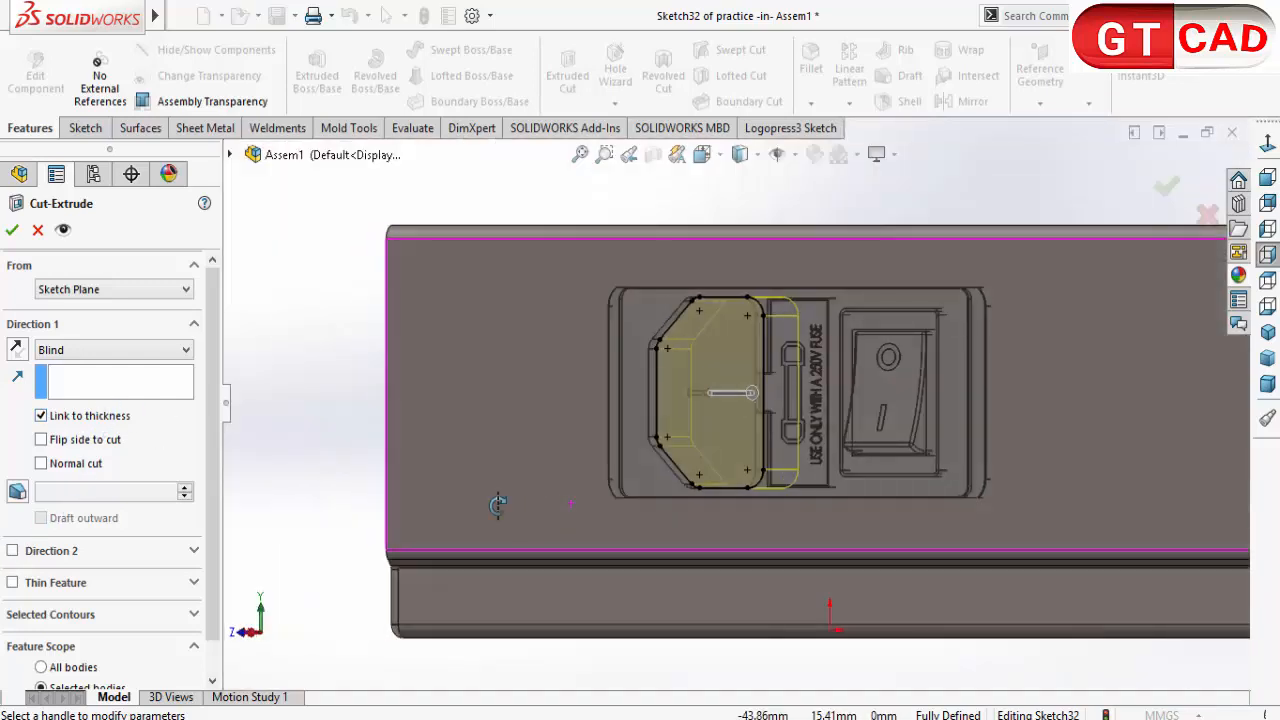
pyautogui.click(11, 229)
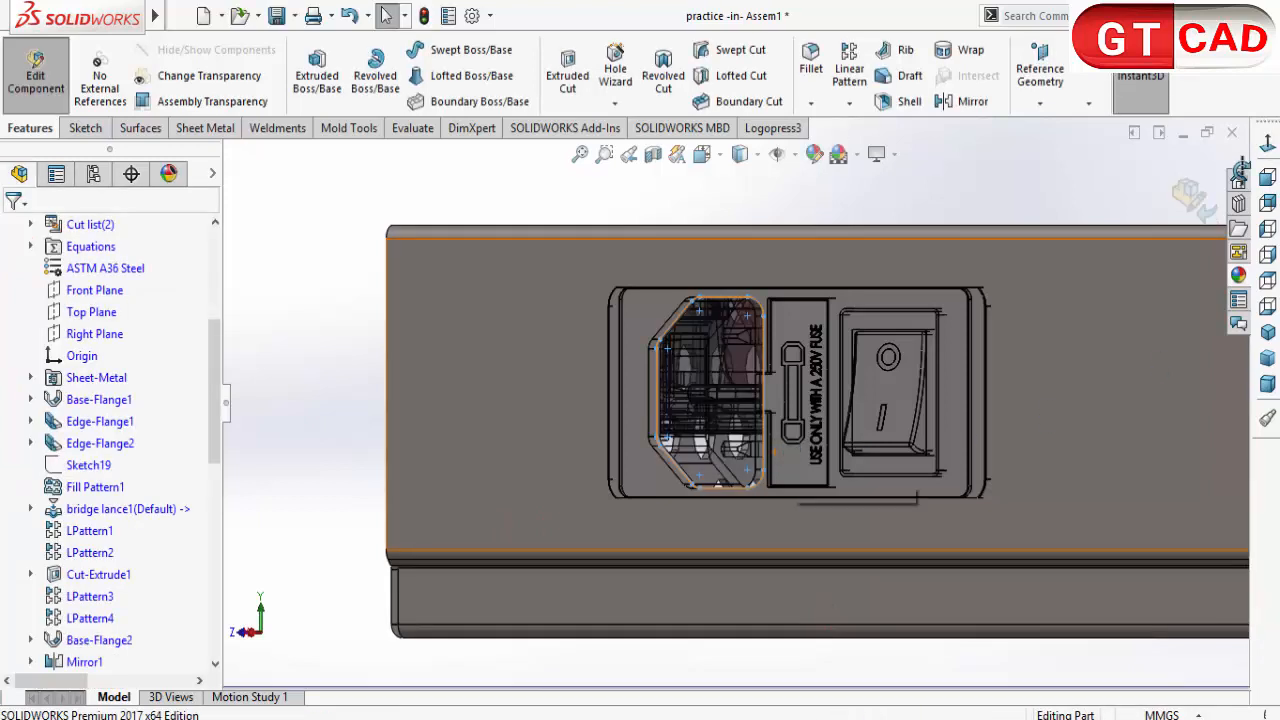
pyautogui.click(1240, 172)
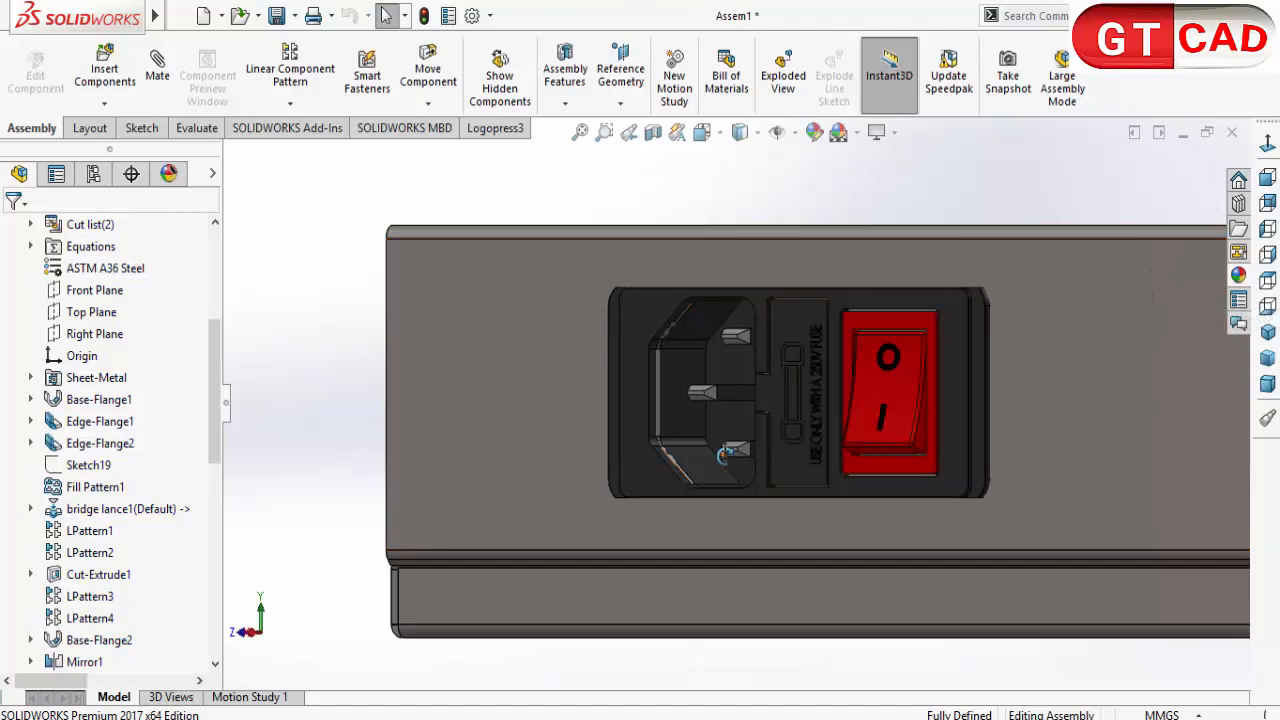
# Step: Hide the fan's 625-KU component beneath the circular vent
pyautogui.scroll(2, 724, 456)
pyautogui.moveTo(736, 464)
pyautogui.mouseDown(button='middle')
pyautogui.moveTo(711, 467)
pyautogui.moveTo(806, 500)
pyautogui.moveTo(771, 461)
pyautogui.moveTo(760, 471)
pyautogui.moveTo(786, 503)
pyautogui.moveTo(747, 470)
pyautogui.mouseUp(button='middle')
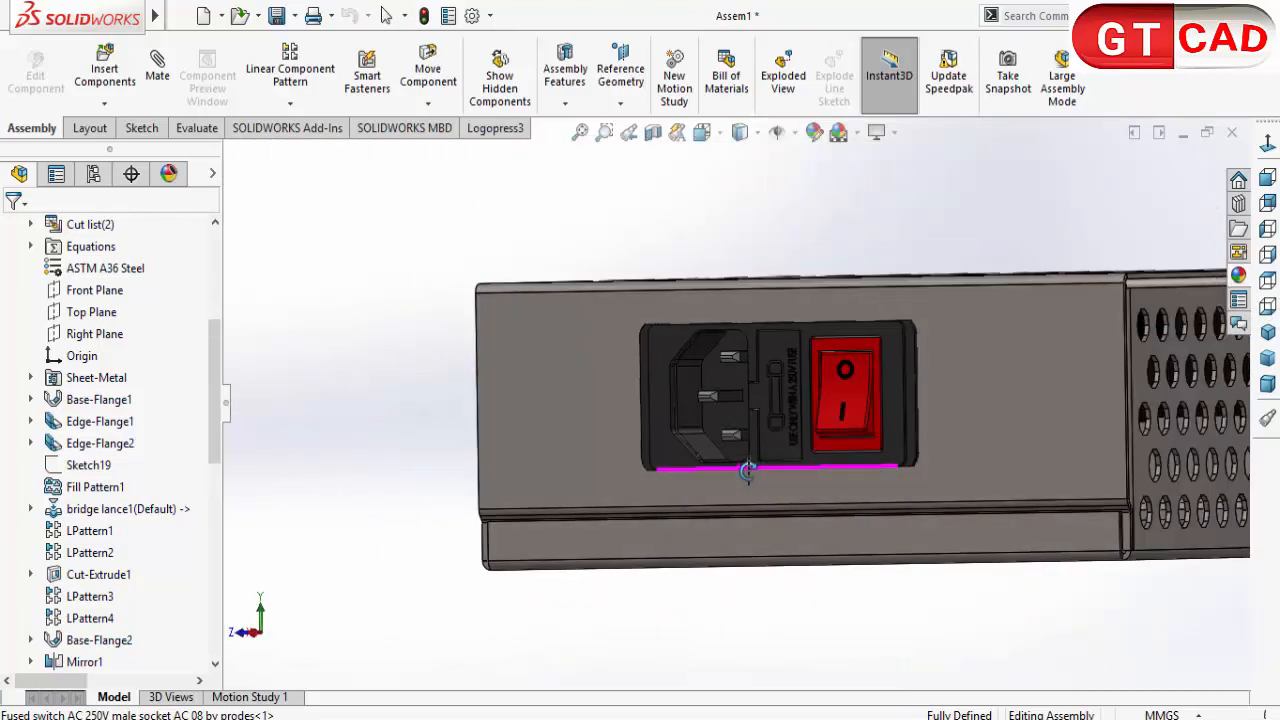
pyautogui.click(748, 430)
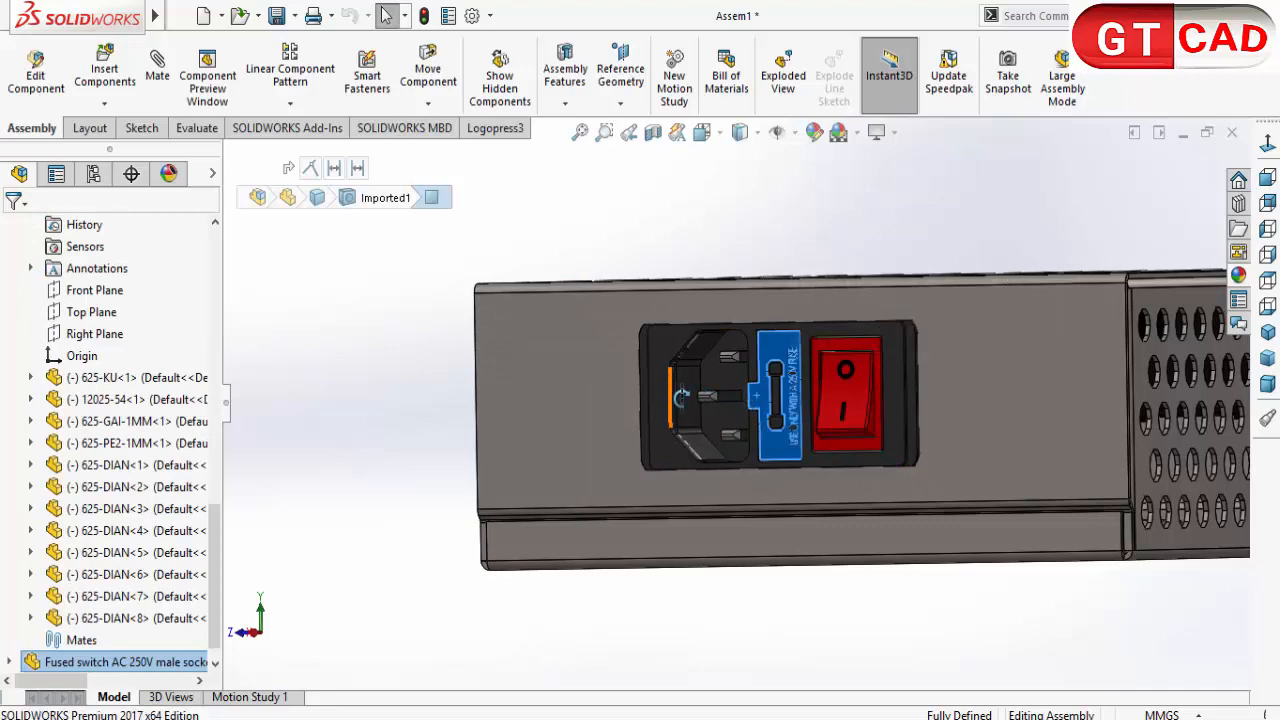
pyautogui.click(682, 397)
pyautogui.scroll(3, 726, 400)
pyautogui.click(677, 556)
pyautogui.moveTo(677, 557); pyautogui.dragTo(307, 258, button='middle')
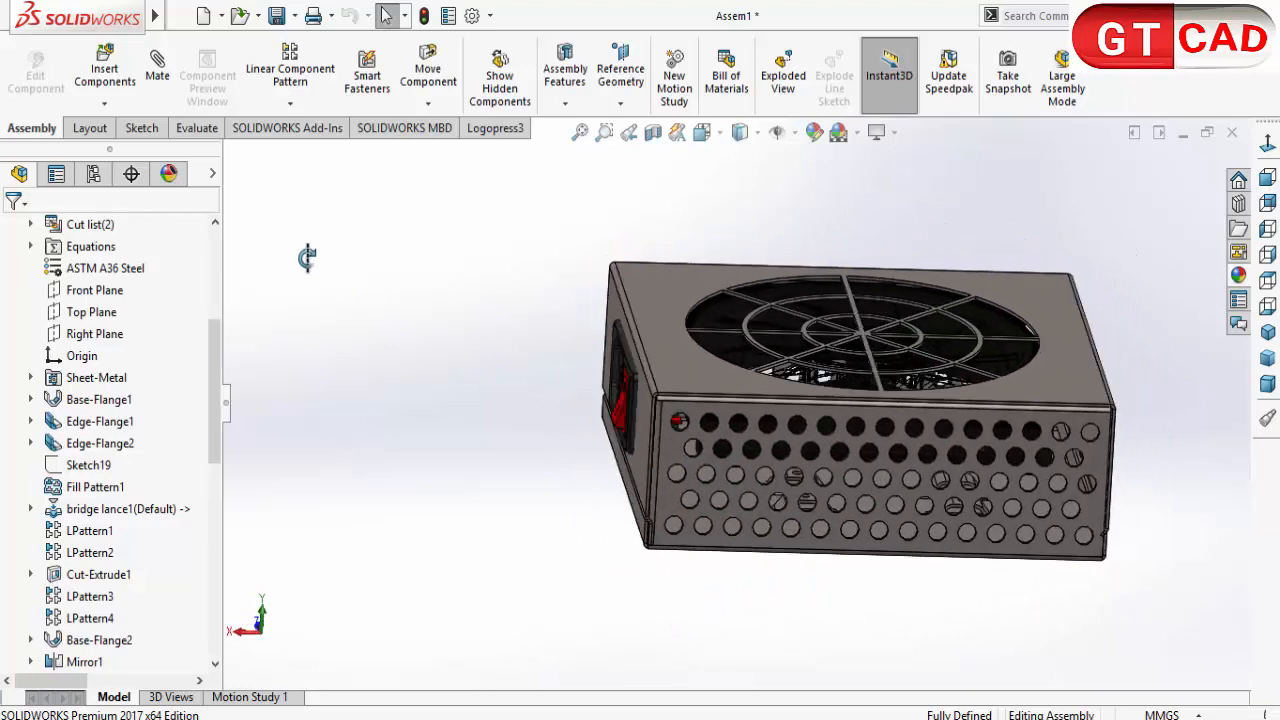
pyautogui.click(731, 338)
pyautogui.rightClick(731, 338)
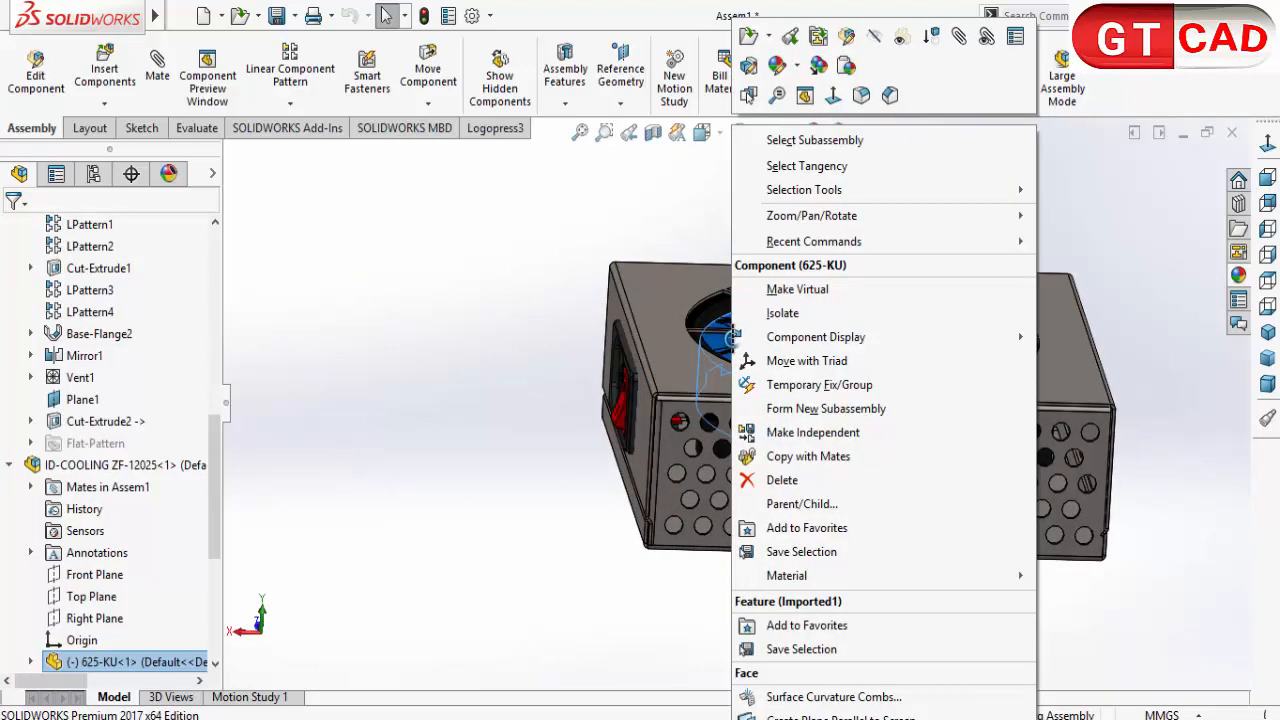
pyautogui.click(879, 36)
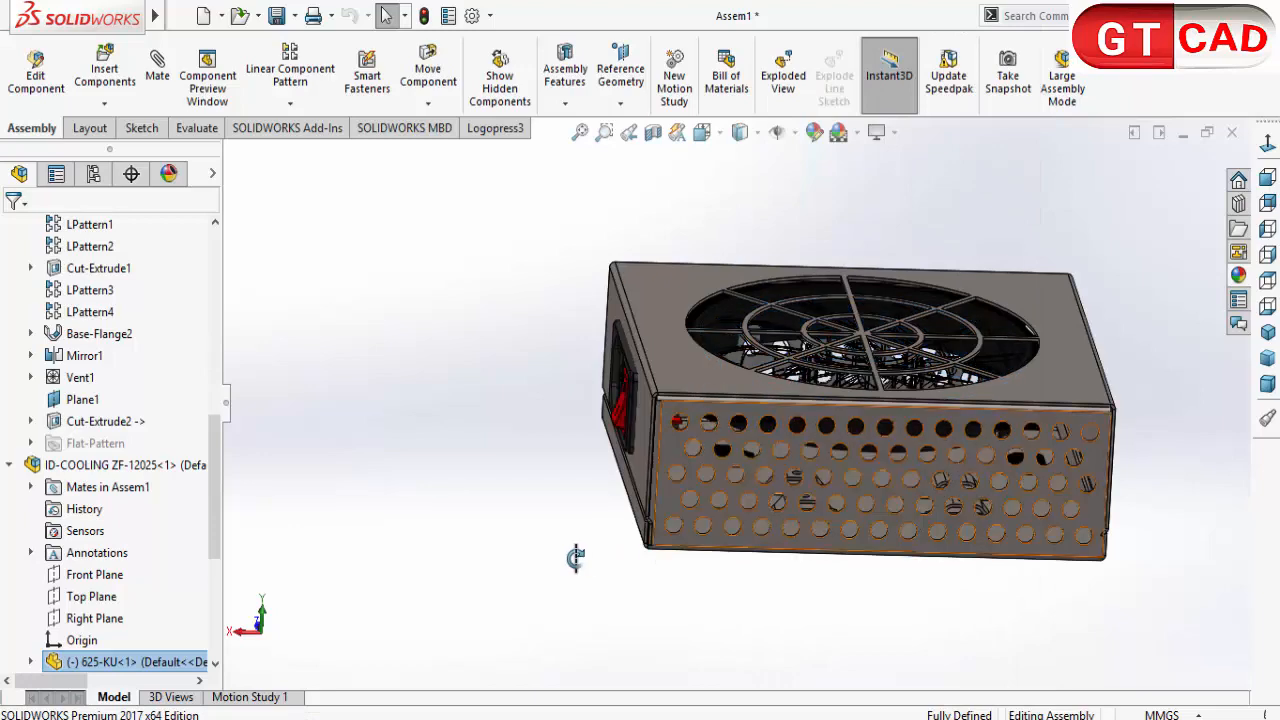
# Step: Hide the entire ID-COOLING ZF-12025 fan subassembly
pyautogui.moveTo(652, 540); pyautogui.dragTo(335, 557, button='middle')
pyautogui.click(165, 466)
pyautogui.rightClick(172, 468)
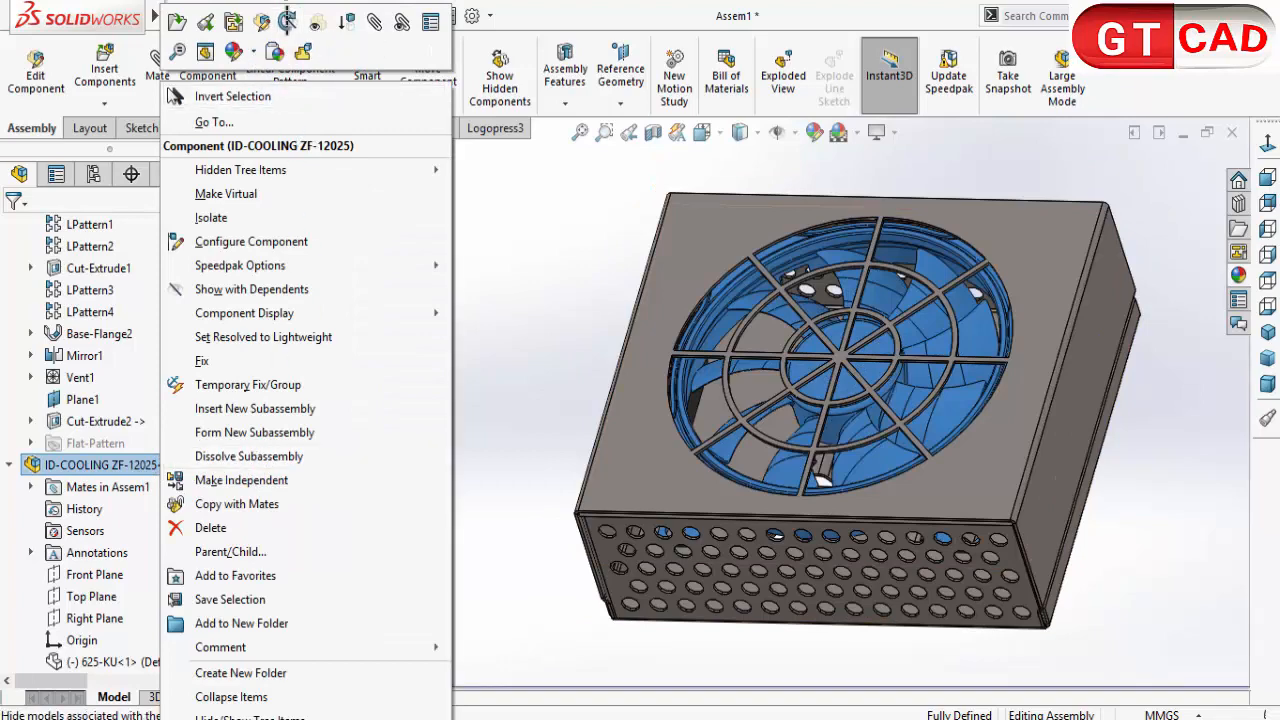
pyautogui.click(288, 22)
# Step: Apply a section view on the Front Plane with a -50 mm offset to expose the mounting bridges inside the enclosure
pyautogui.moveTo(468, 372); pyautogui.dragTo(598, 428, button='middle')
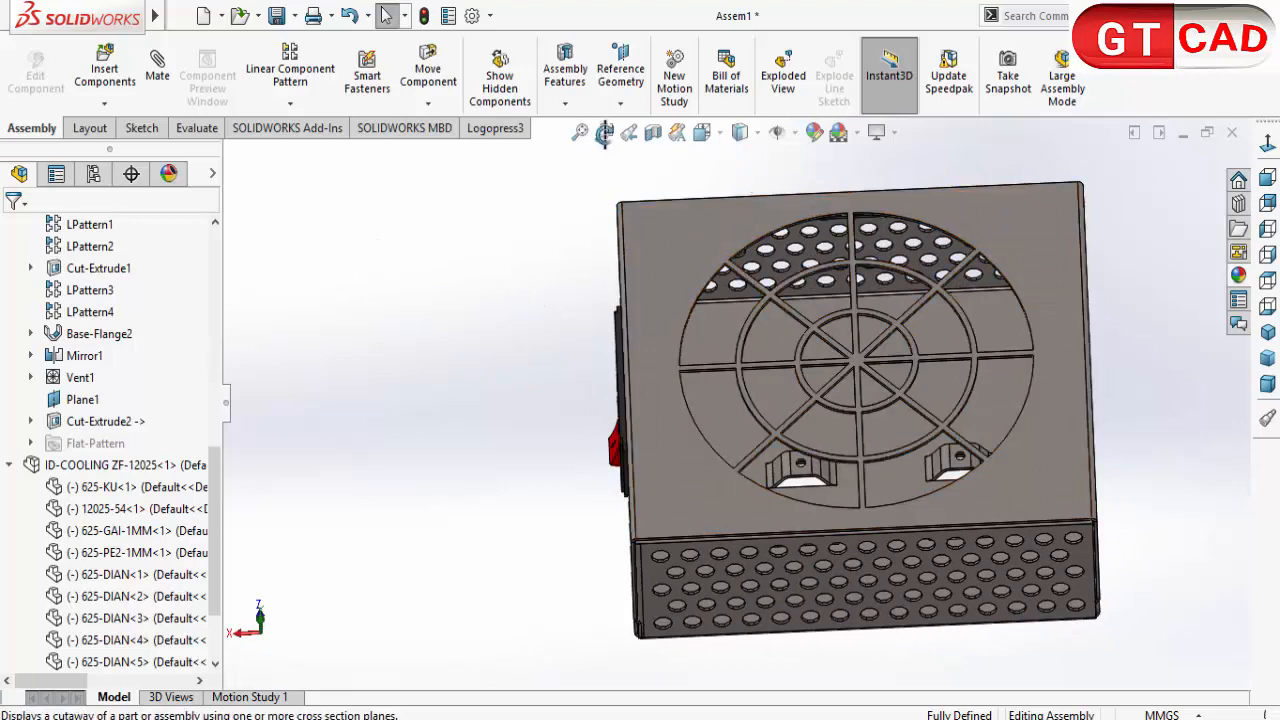
pyautogui.click(653, 132)
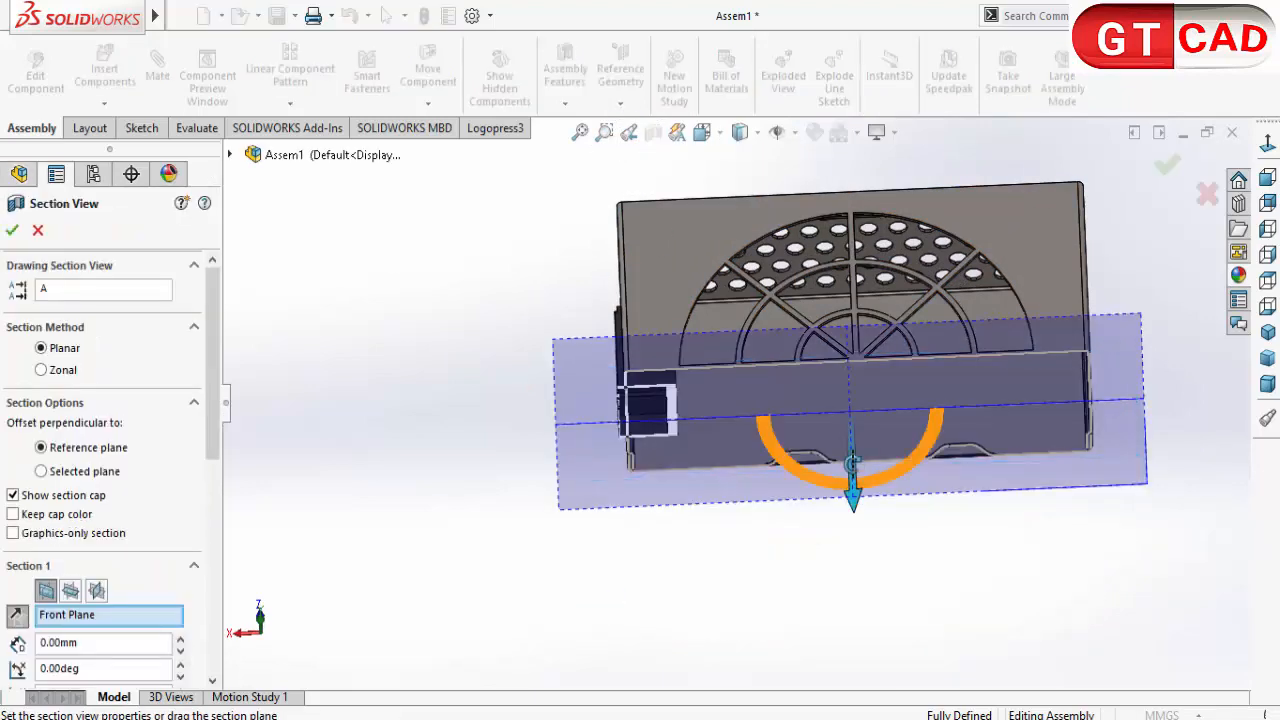
pyautogui.moveTo(855, 500); pyautogui.dragTo(860, 625)
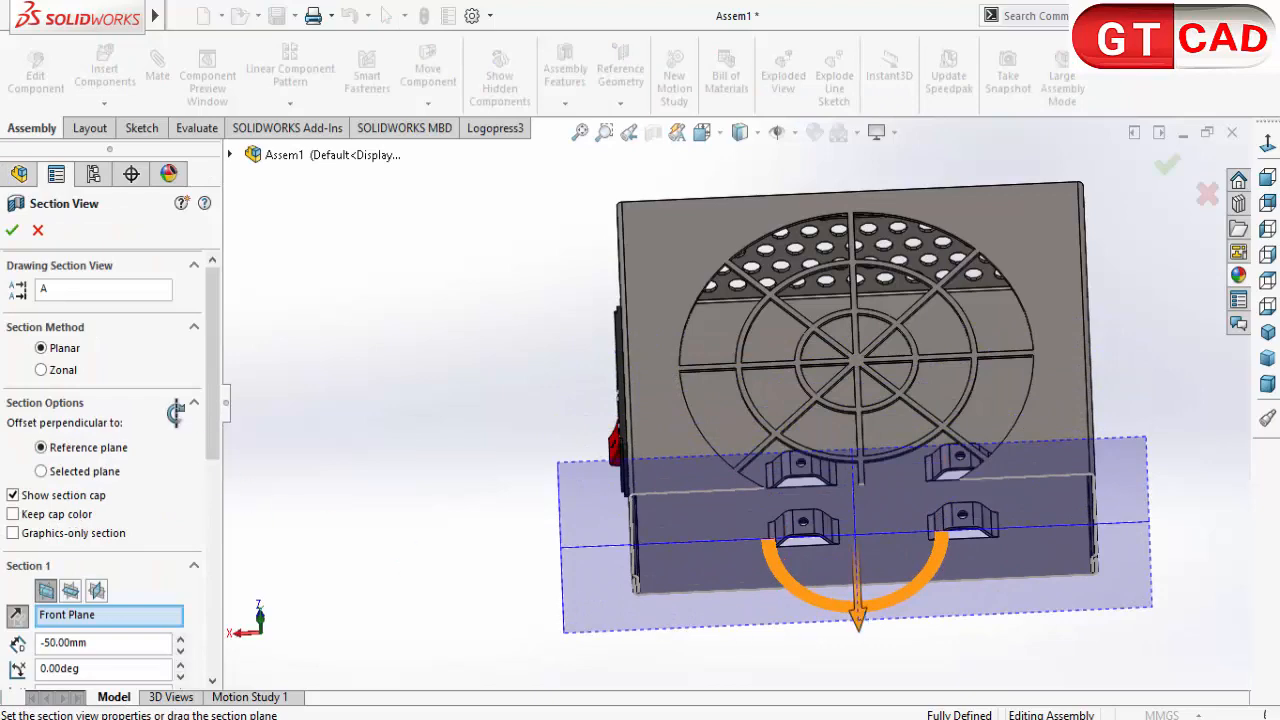
pyautogui.click(14, 232)
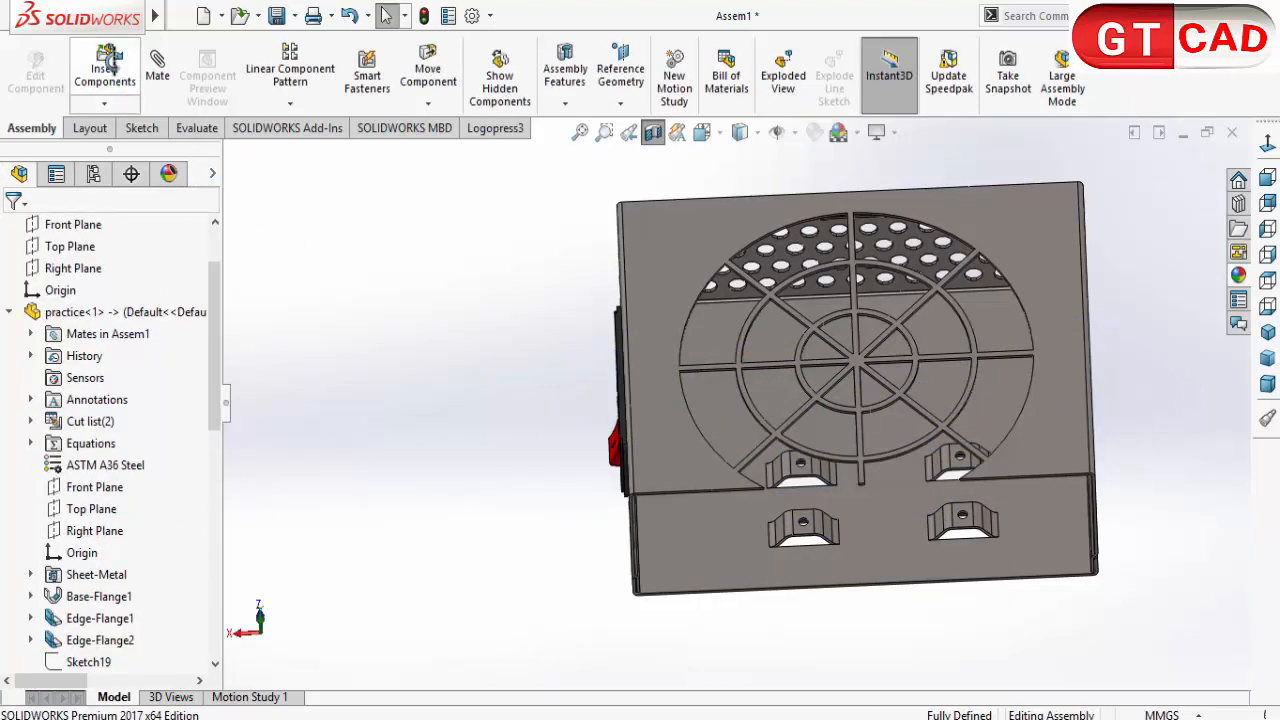
# Step: Insert the board component beside the enclosure's switch end and turn off the section view
pyautogui.click(104, 75)
pyautogui.doubleClick(623, 235)
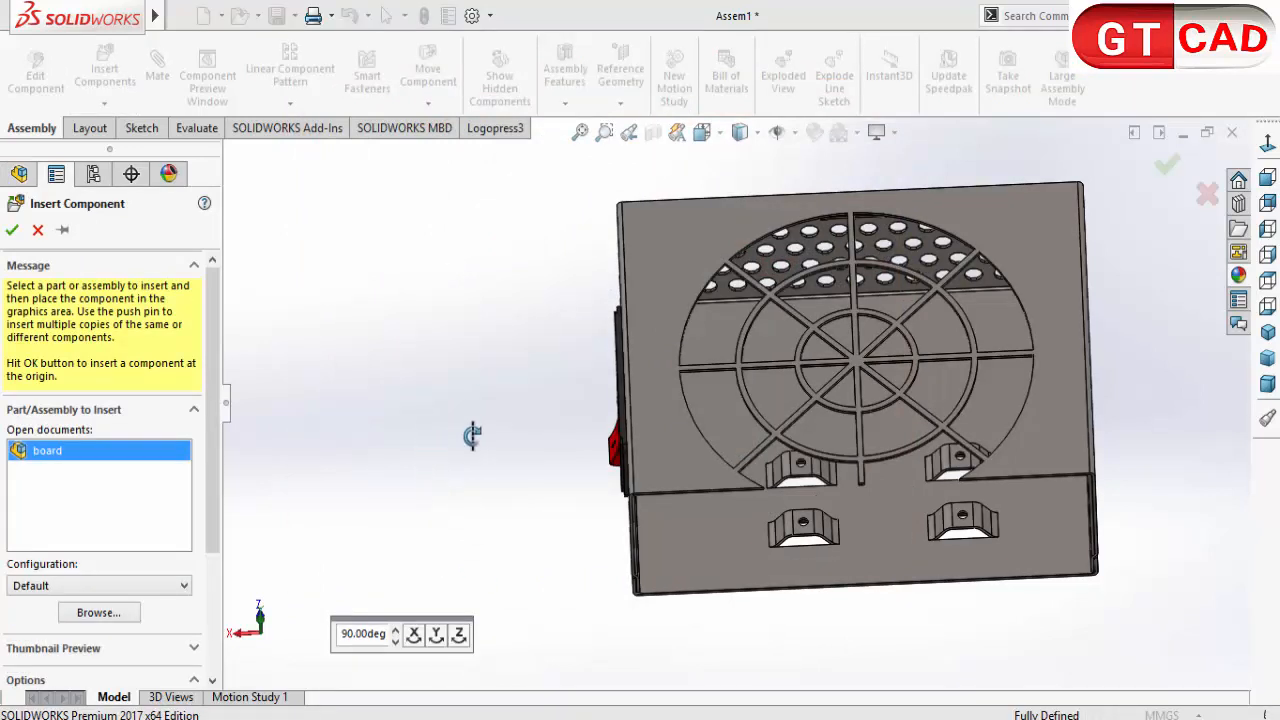
pyautogui.click(472, 376)
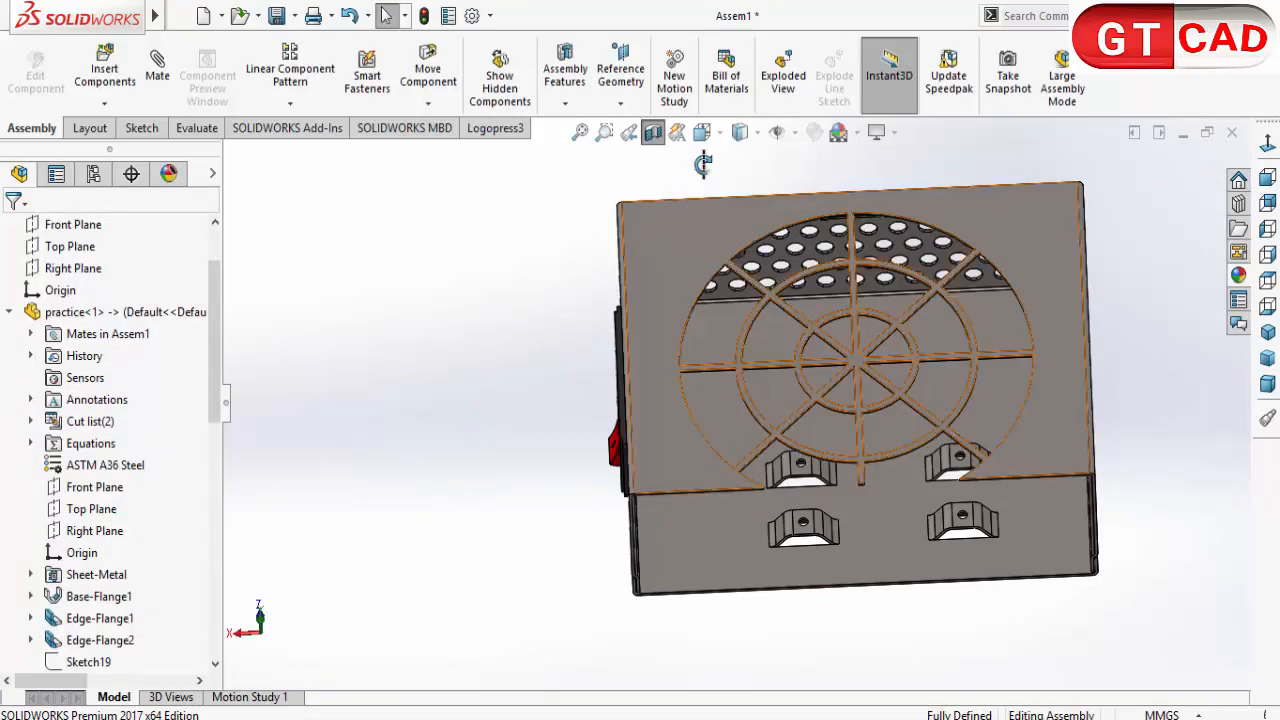
pyautogui.click(651, 133)
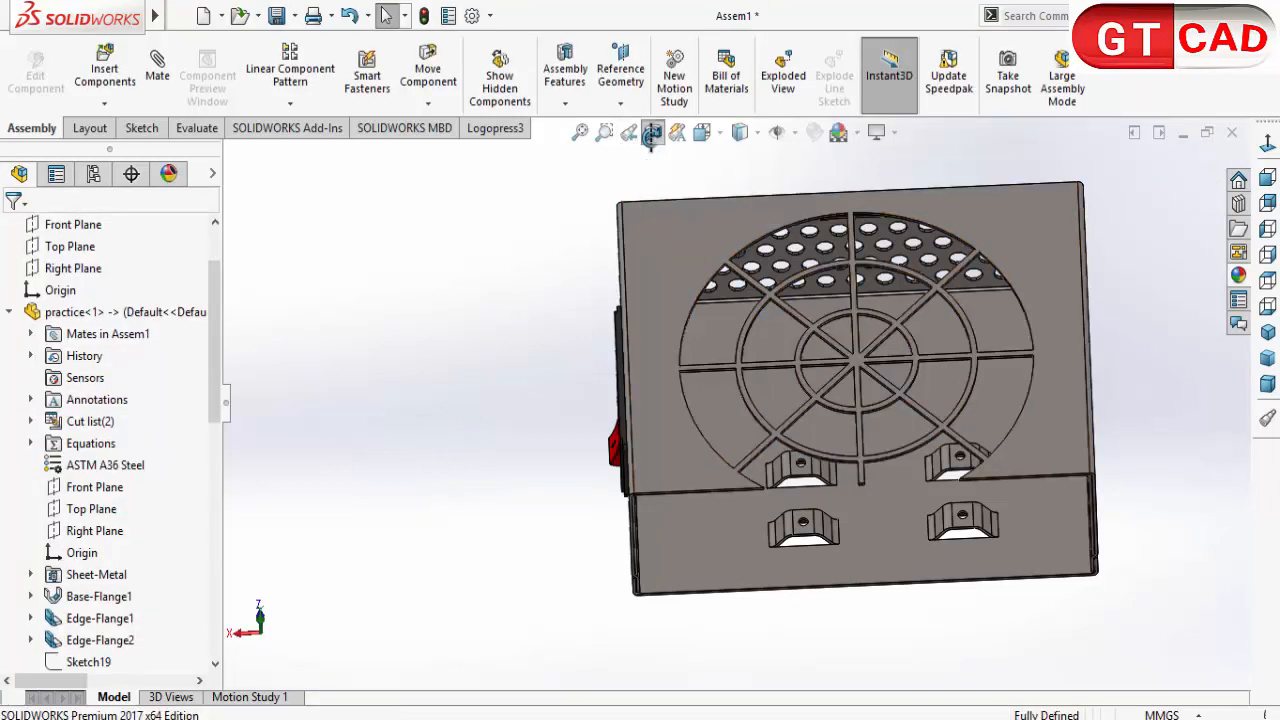
pyautogui.moveTo(517, 457); pyautogui.dragTo(514, 450, button='middle')
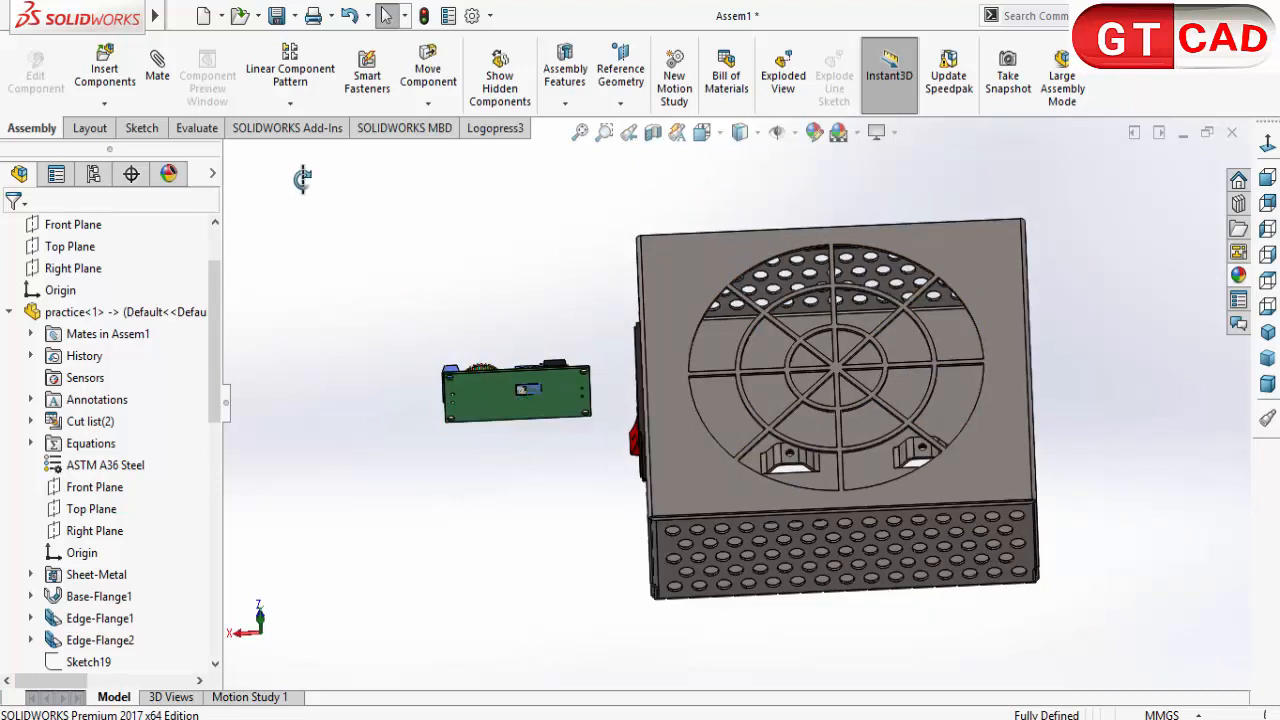
# Step: Add a coincident mate between the circuit board's underside and the flat top face of a mounting bridge
pyautogui.click(157, 65)
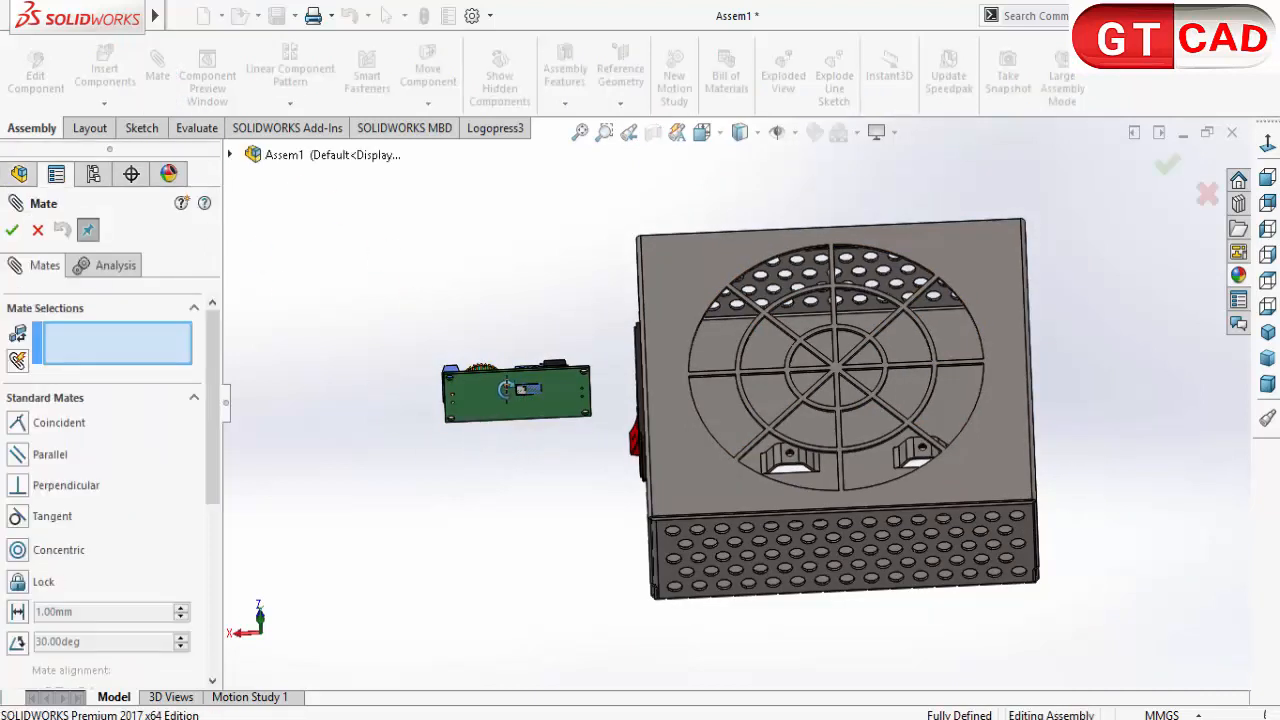
pyautogui.click(562, 445)
pyautogui.scroll(-10, 765, 455)
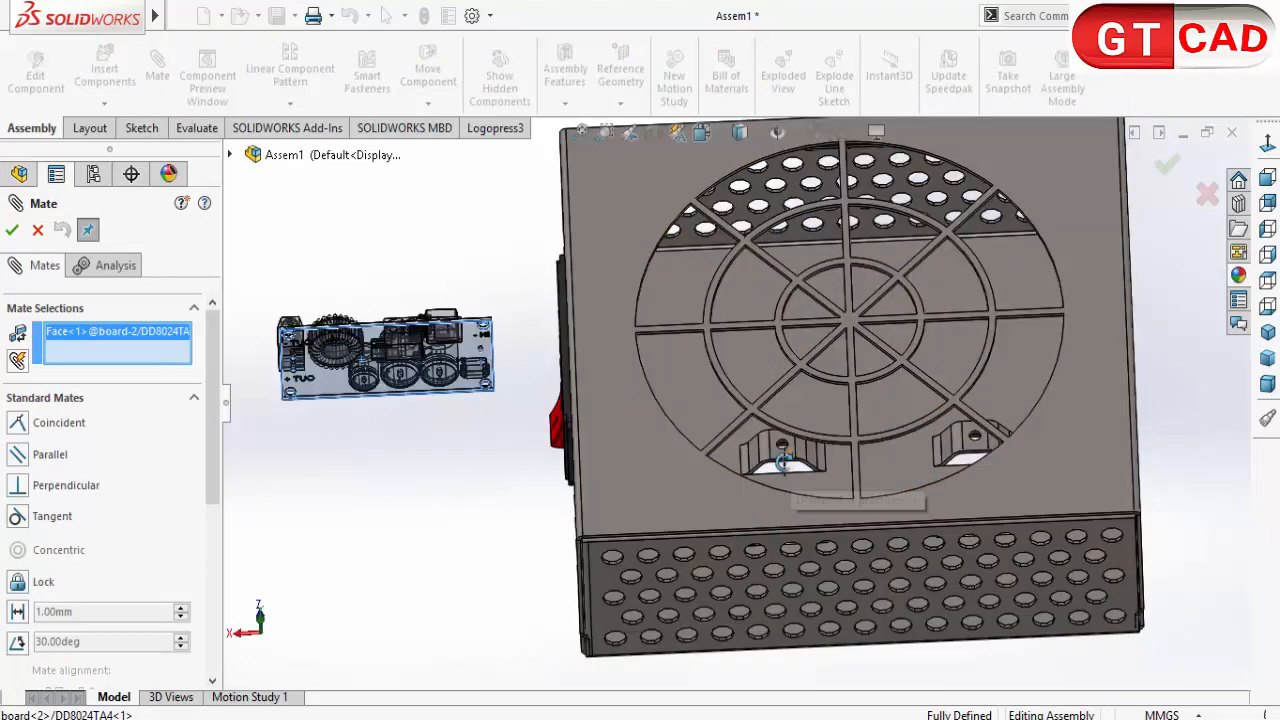
pyautogui.click(731, 445)
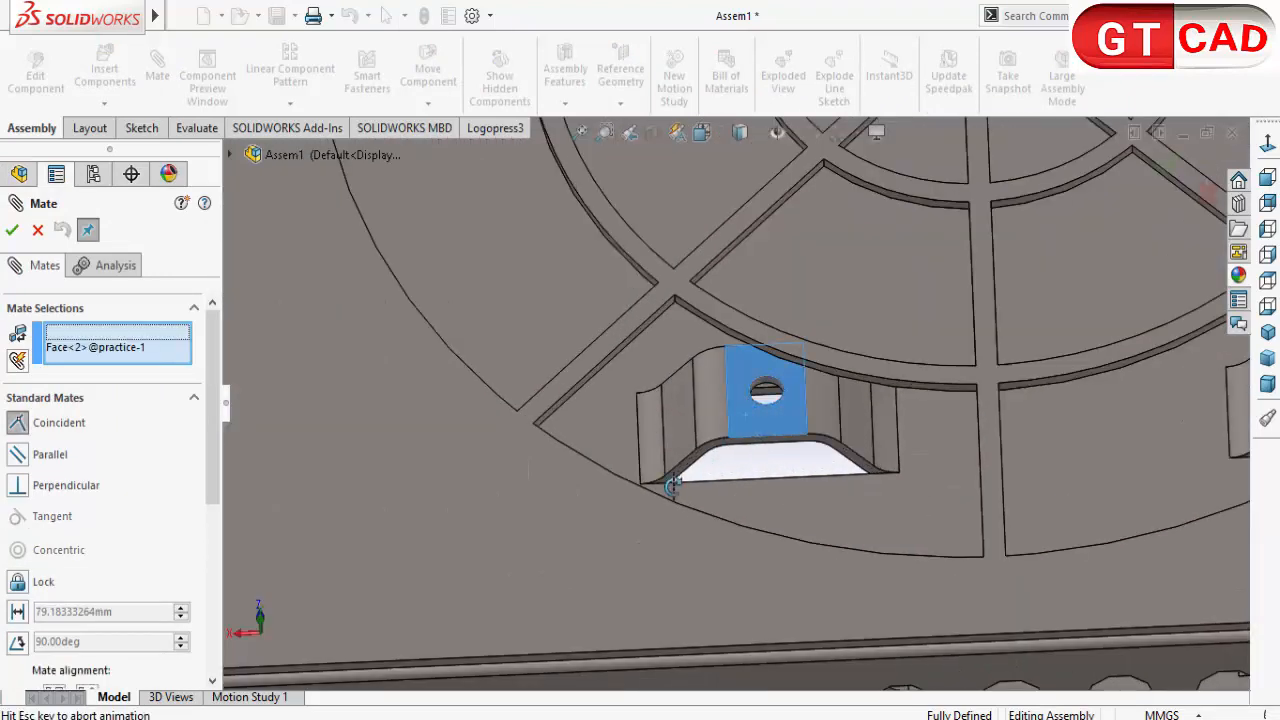
pyautogui.scroll(5, 675, 488)
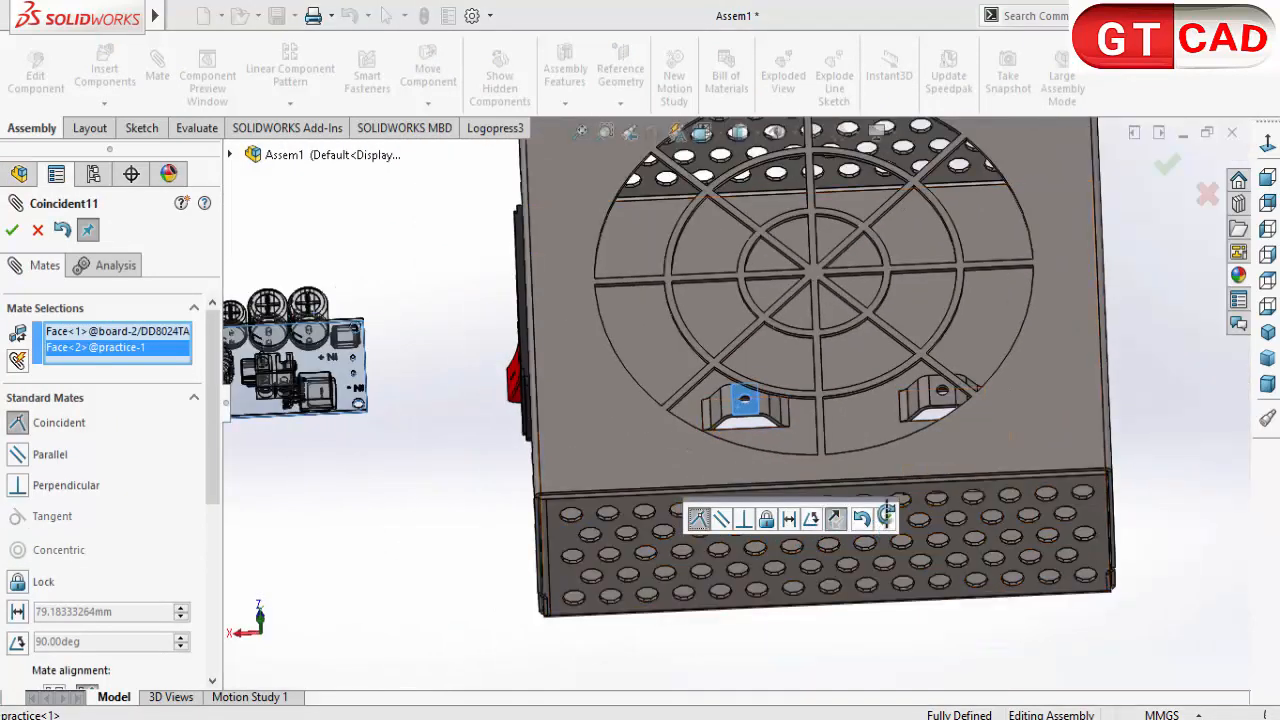
pyautogui.click(886, 515)
# Step: Add a concentric mate between the board's corner hole beside the IN + terminal and the matching mounting bridge hole
pyautogui.scroll(5, 500, 480)
pyautogui.scroll(-8, 500, 443)
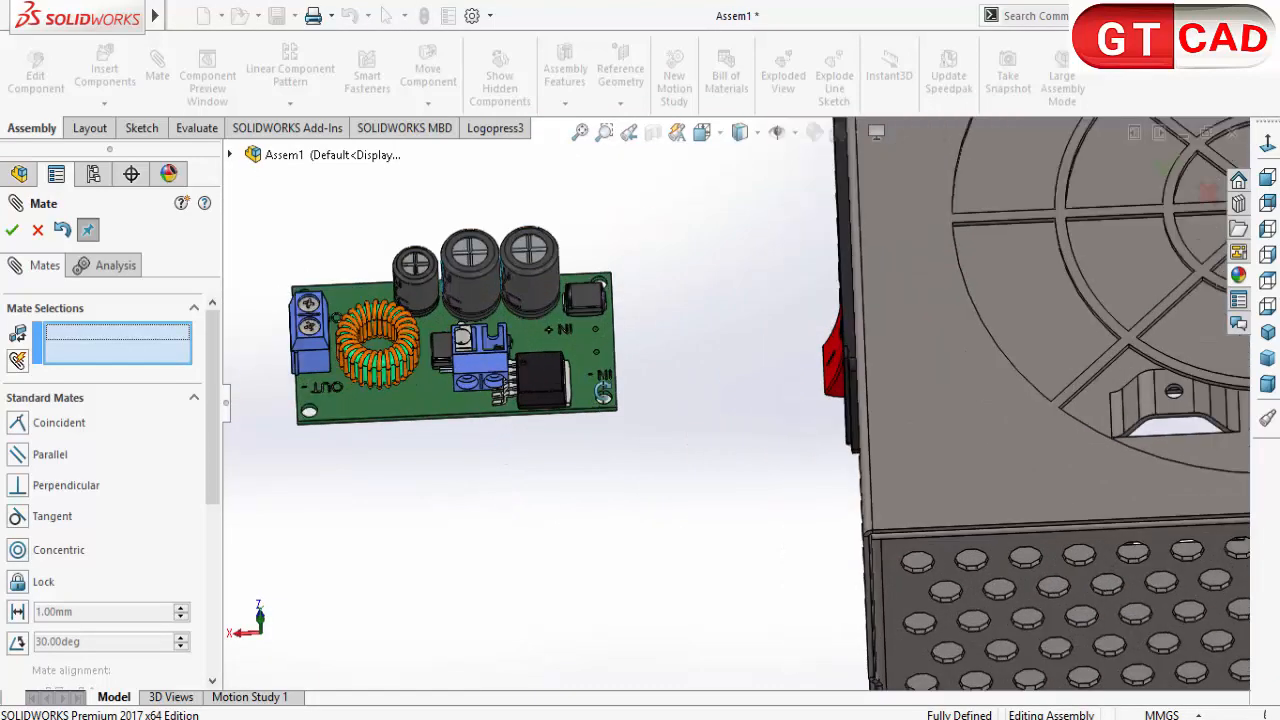
pyautogui.scroll(-10, 597, 297)
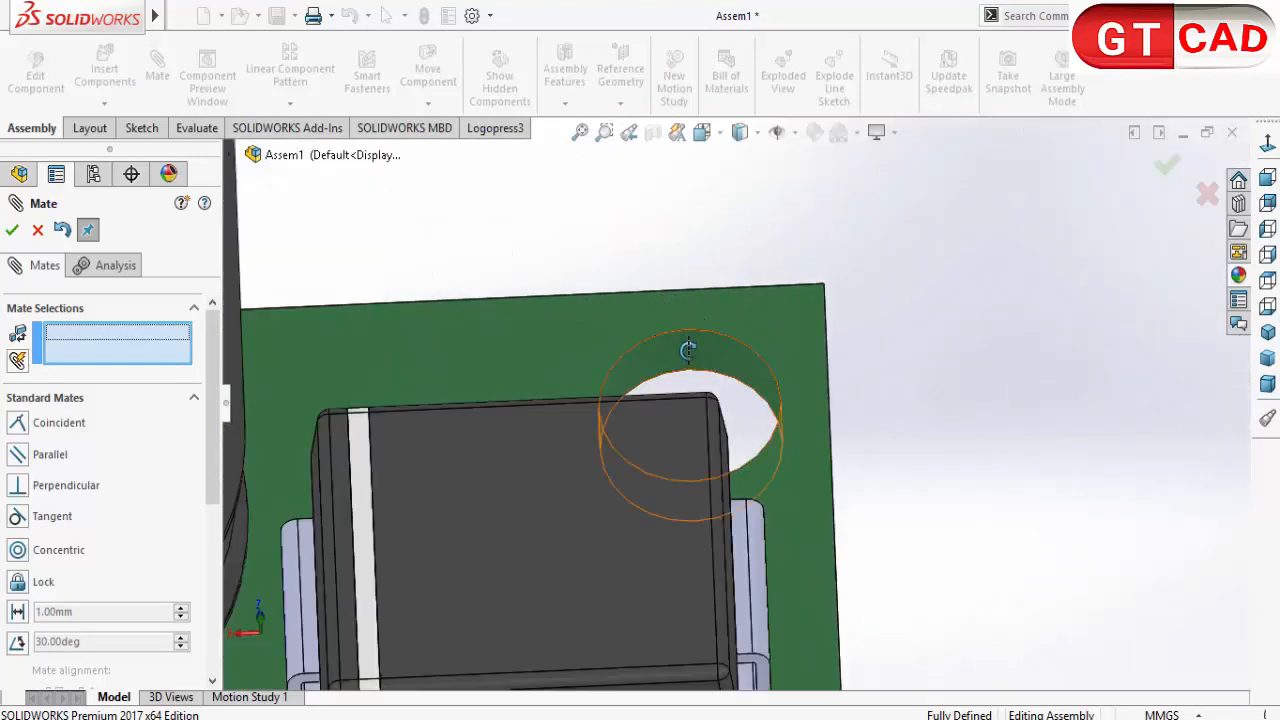
pyautogui.click(645, 447)
pyautogui.scroll(10, 645, 447)
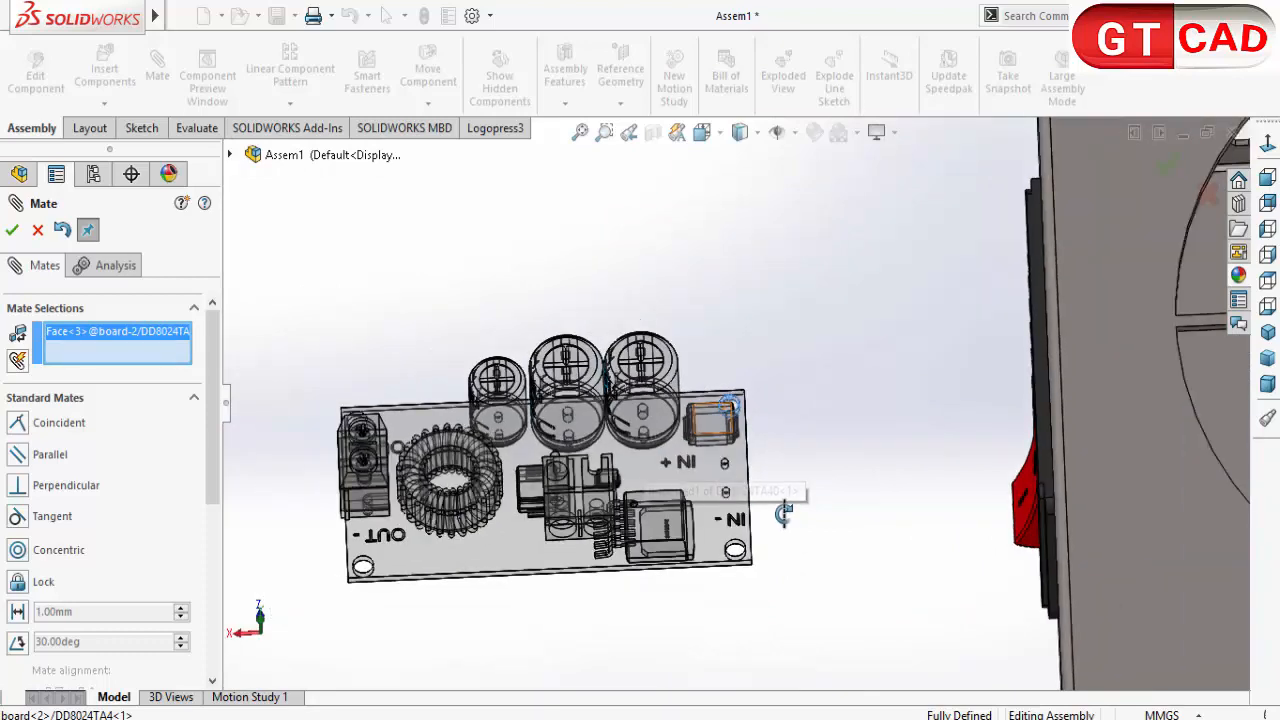
pyautogui.moveTo(835, 508); pyautogui.dragTo(1172, 460, button='middle')
pyautogui.scroll(-10, 1165, 450)
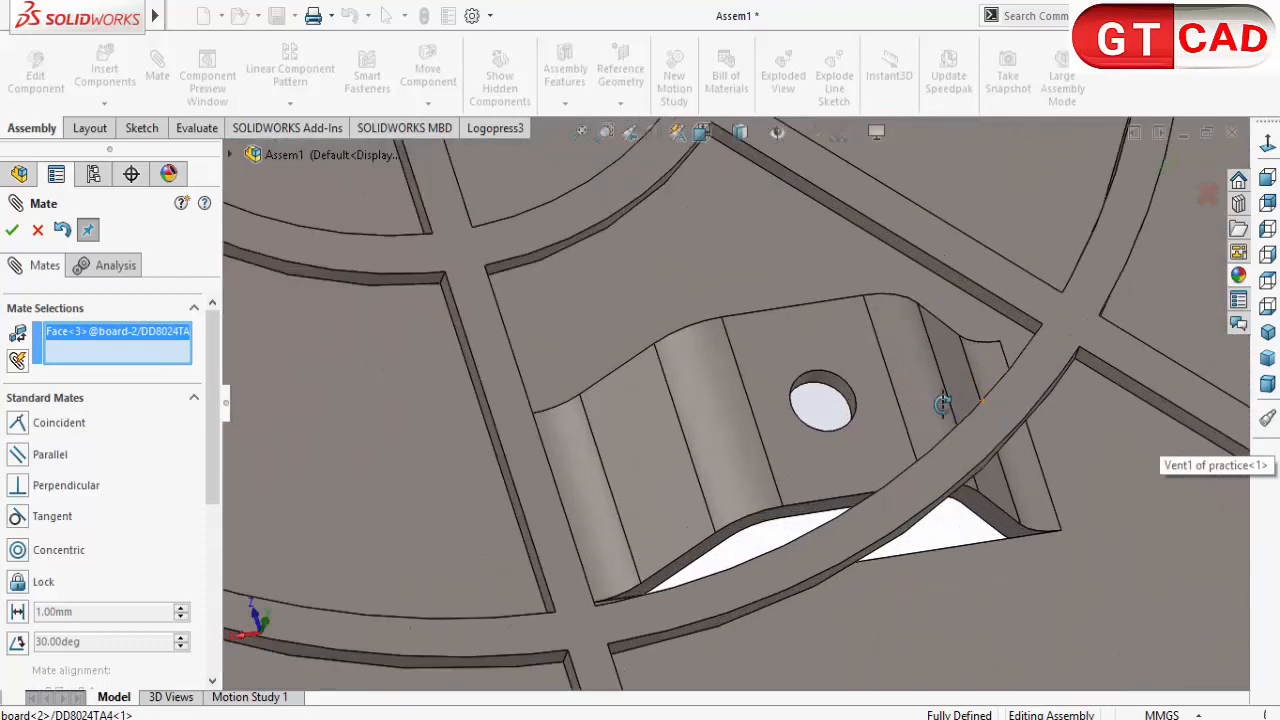
pyautogui.scroll(-3, 815, 398)
pyautogui.click(822, 412)
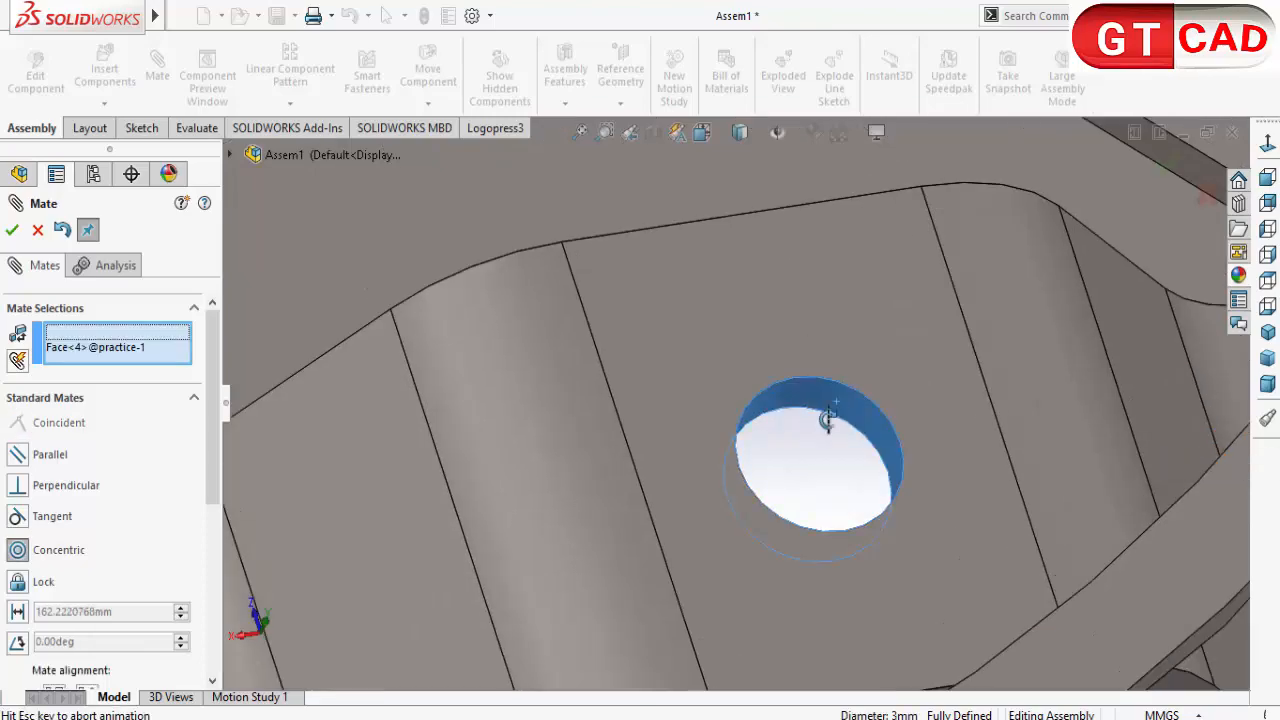
pyautogui.scroll(5, 819, 441)
pyautogui.click(1053, 475)
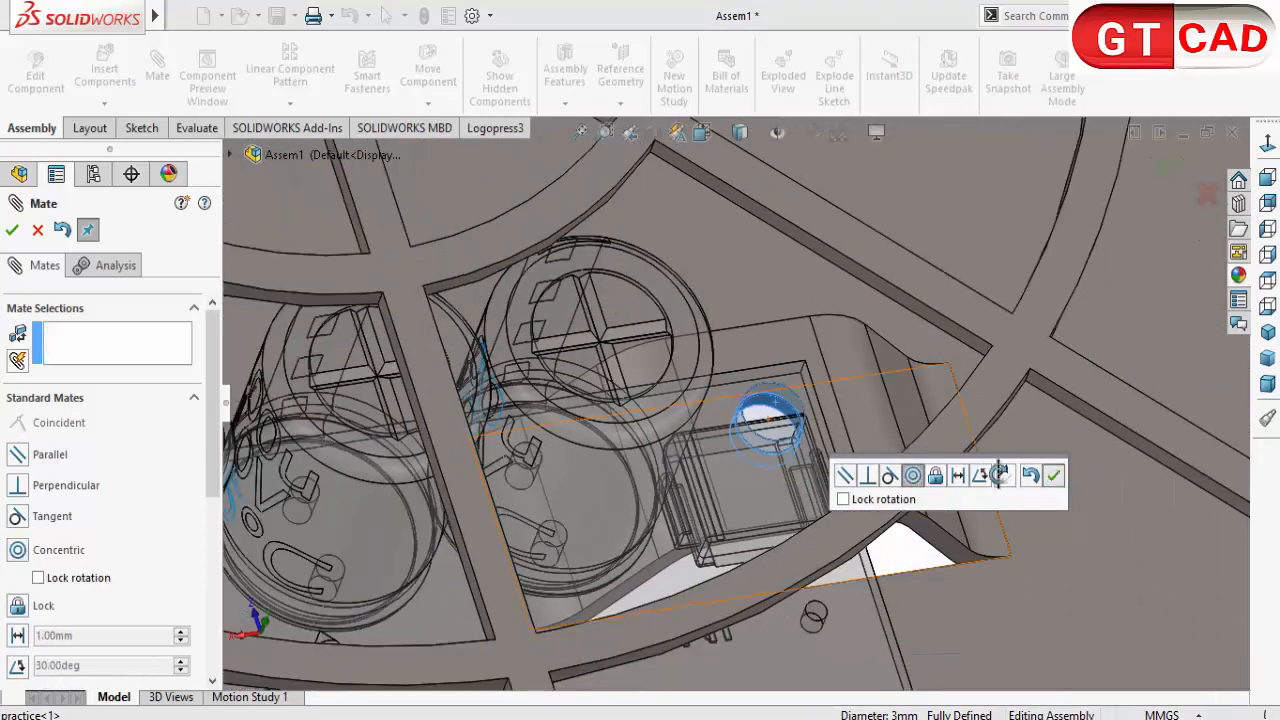
# Step: Try to add a concentric mate between the board's corner hole near IN - and the bridge hole beneath it
pyautogui.scroll(5, 849, 384)
pyautogui.scroll(-10, 781, 434)
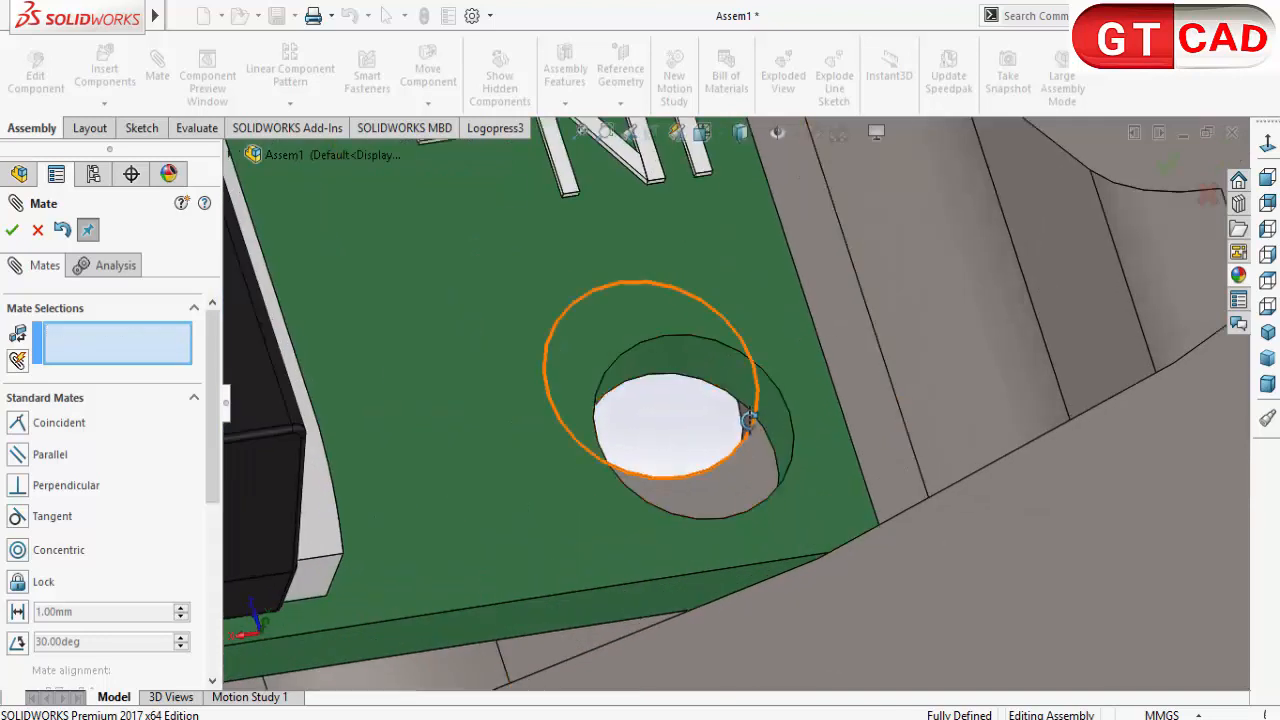
pyautogui.click(747, 418)
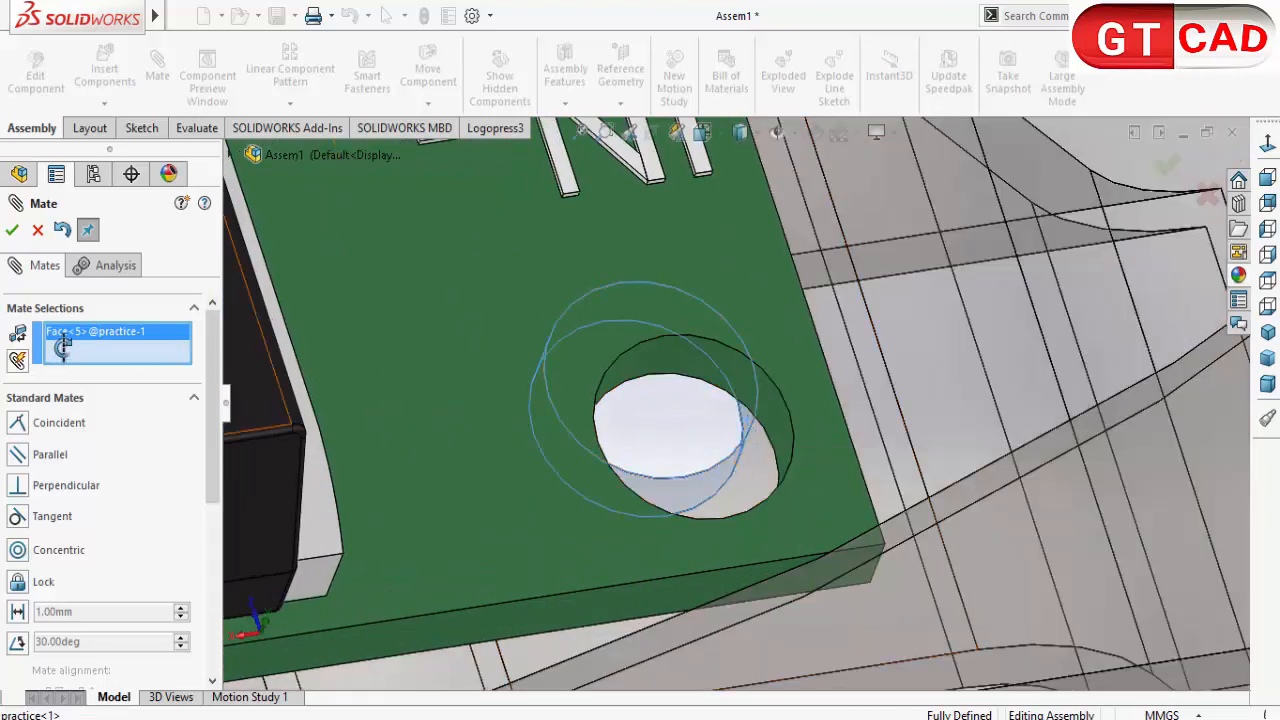
pyautogui.click(757, 395)
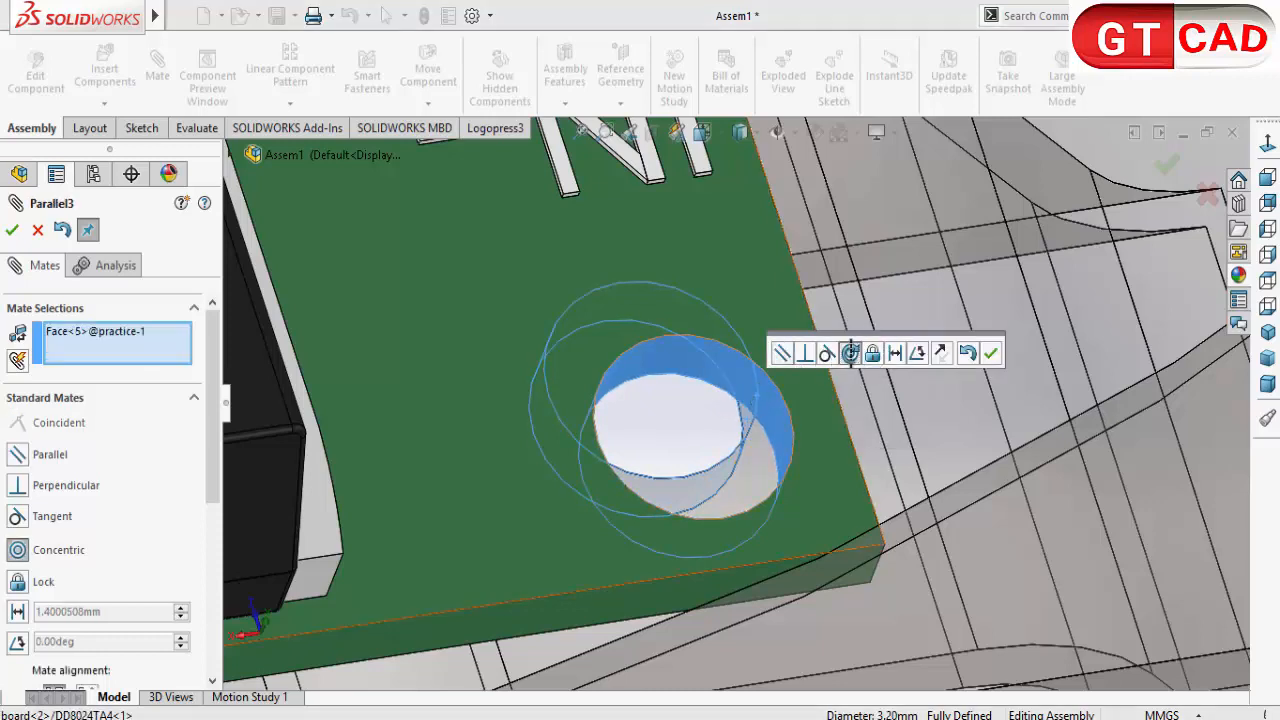
pyautogui.click(850, 353)
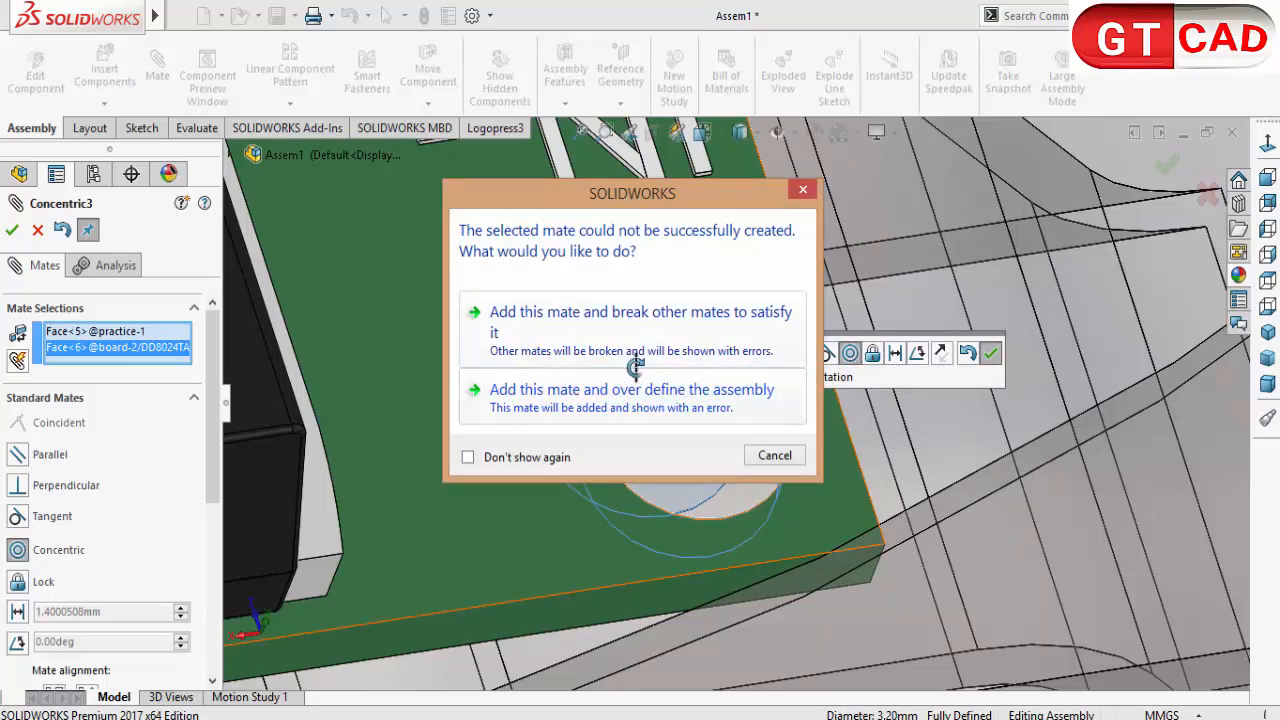
pyautogui.press('Escape')
pyautogui.scroll(5, 691, 437)
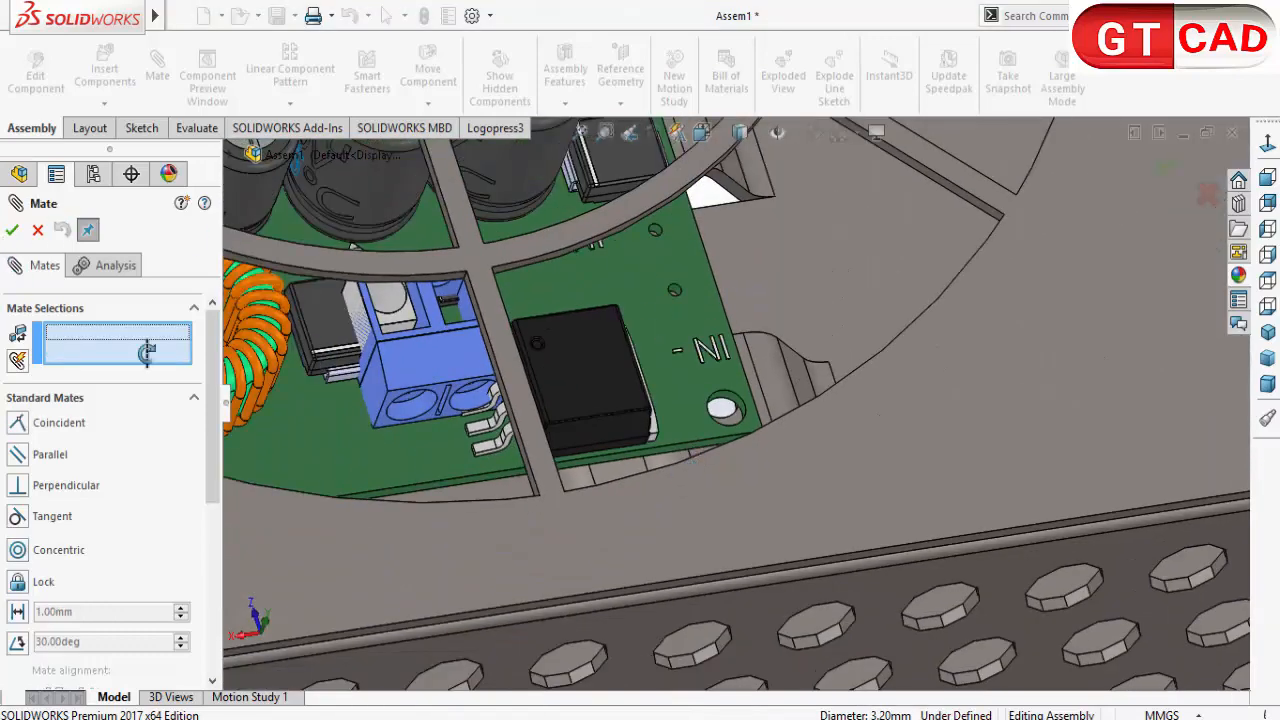
# Step: Add a 0° angle mate between the board's long edge face and the enclosure's perforated side, and finish mating
pyautogui.scroll(-5, 694, 440)
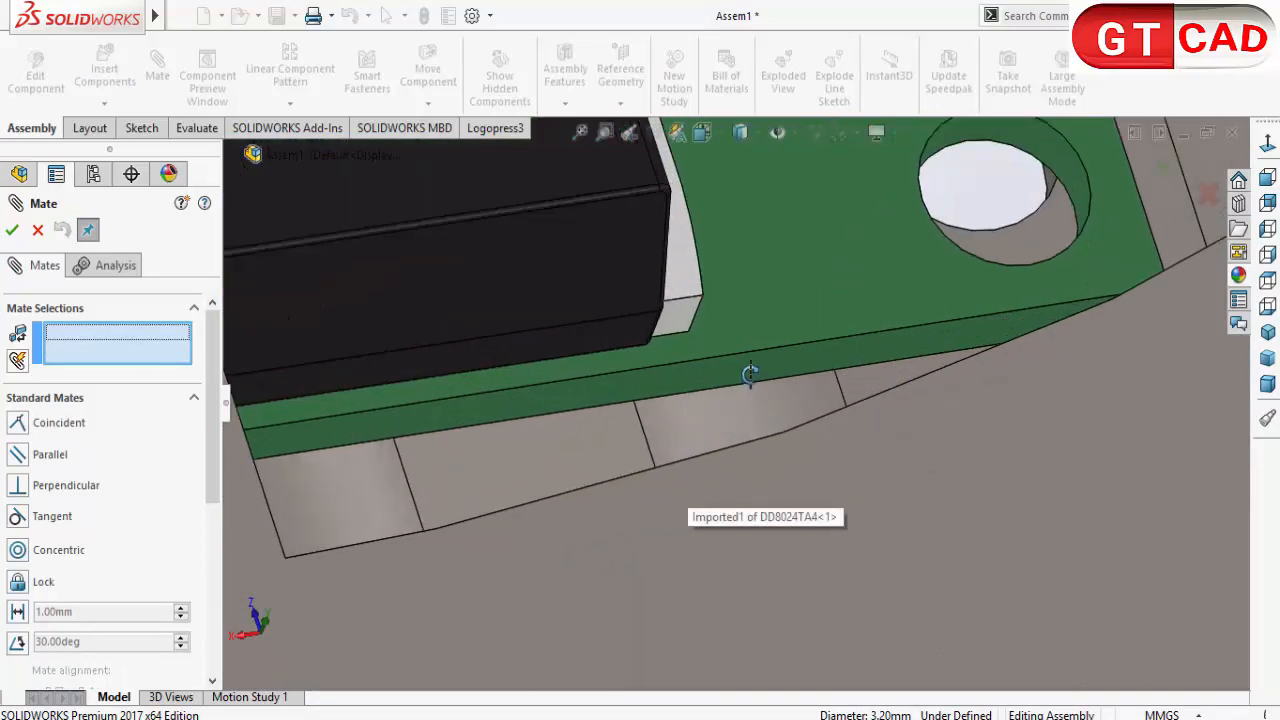
pyautogui.click(752, 369)
pyautogui.scroll(8, 688, 436)
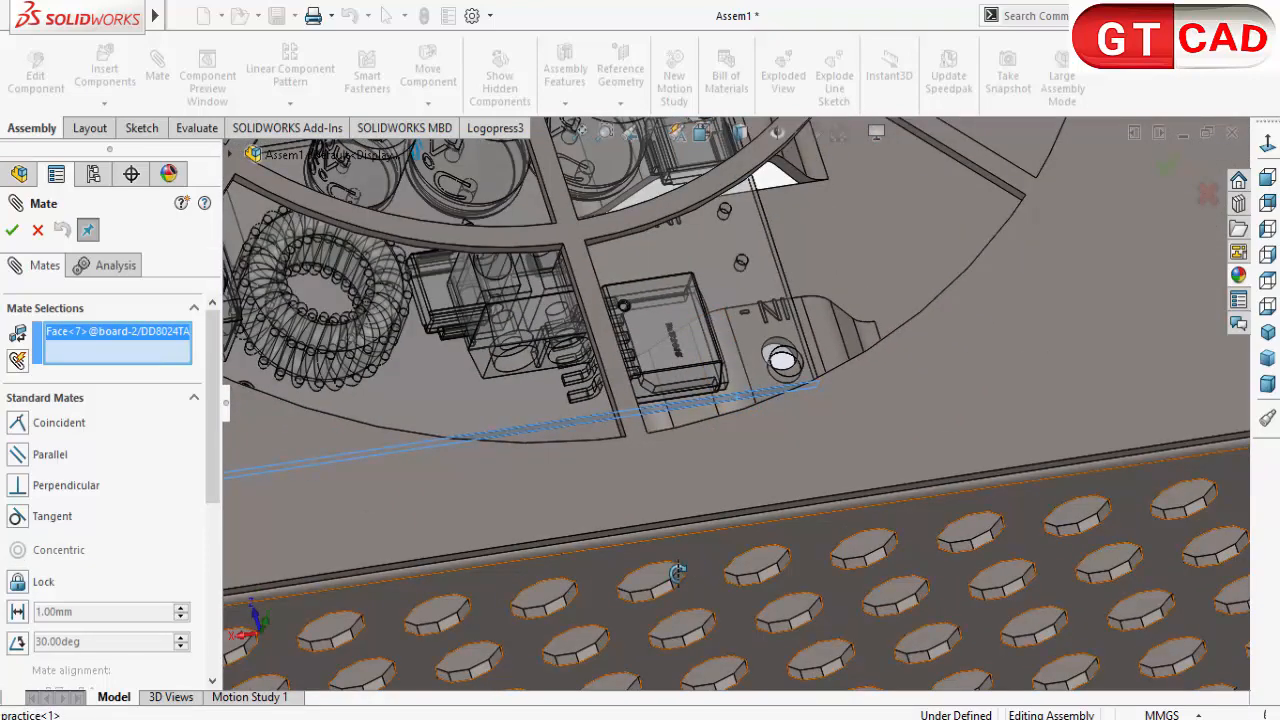
pyautogui.click(697, 567)
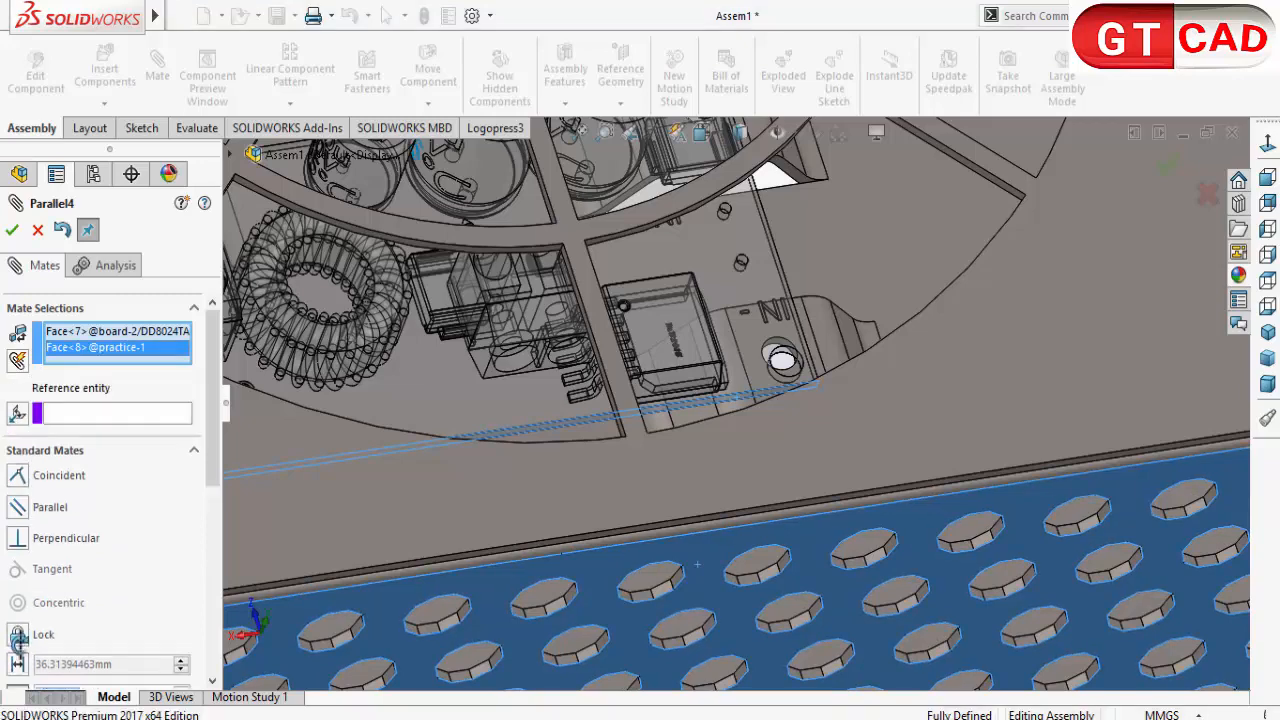
pyautogui.moveTo(213, 448); pyautogui.dragTo(217, 495)
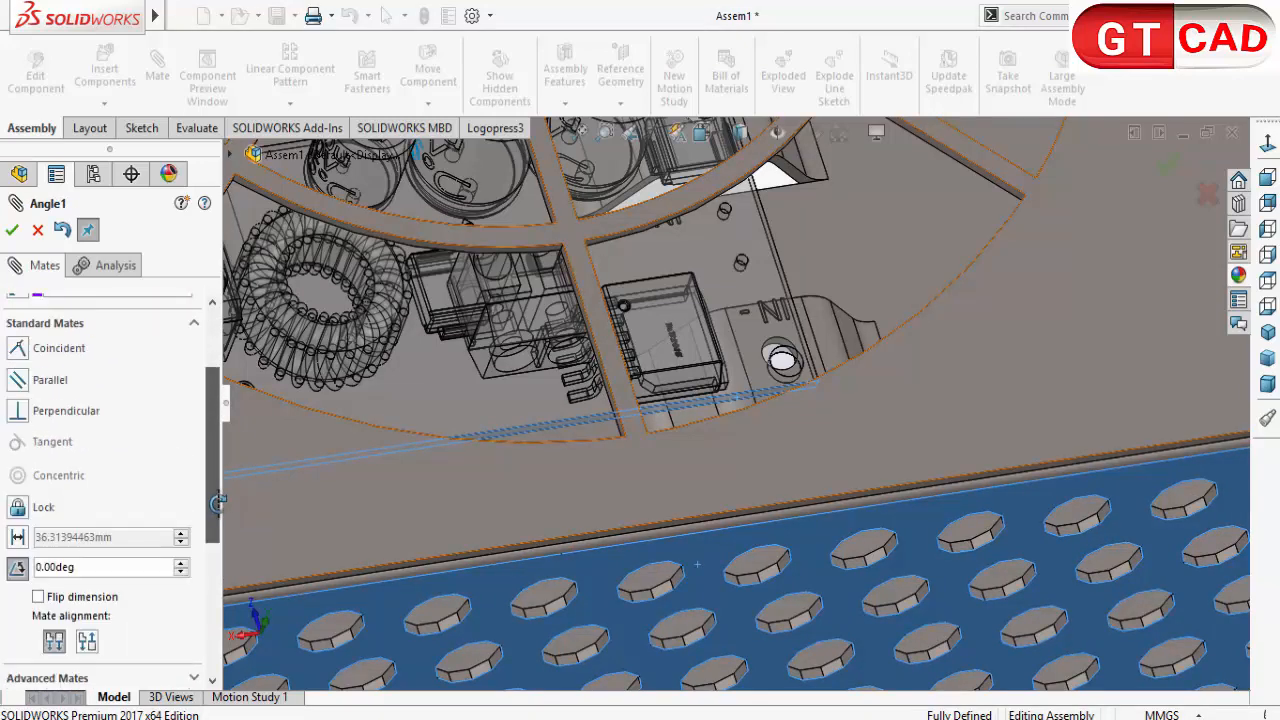
pyautogui.click(14, 230)
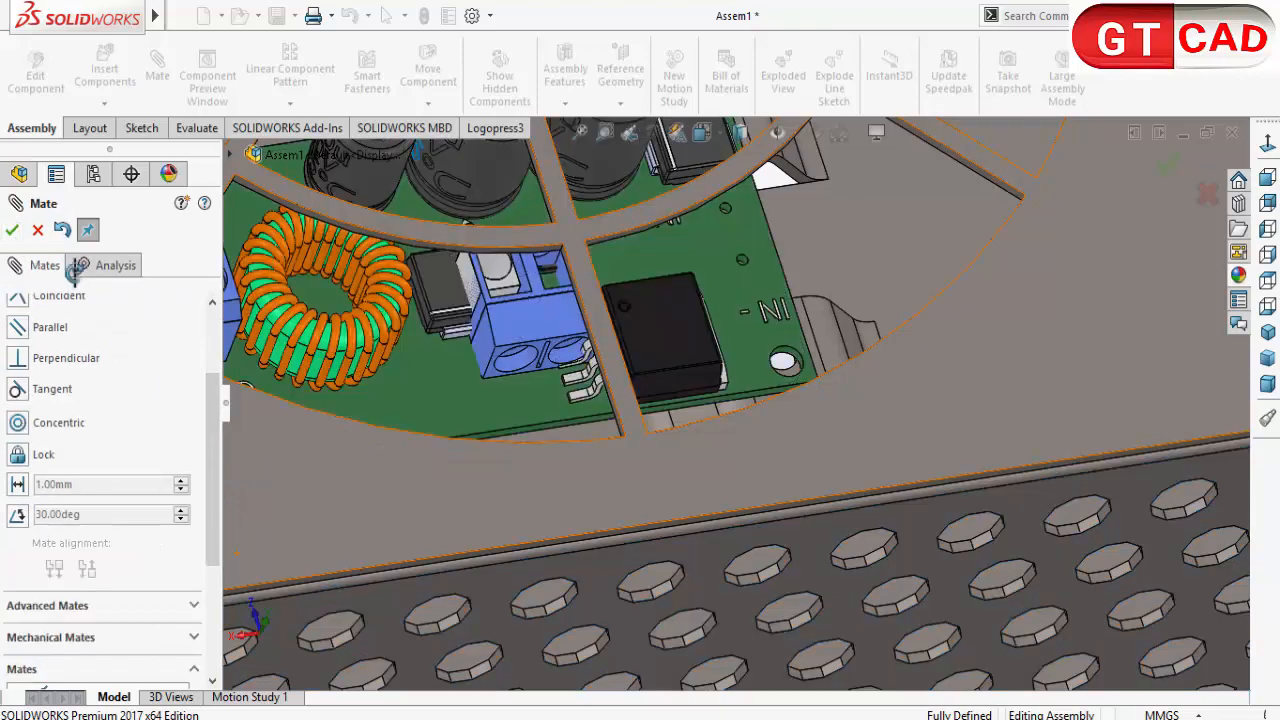
pyautogui.press('Escape')
pyautogui.scroll(5, 711, 372)
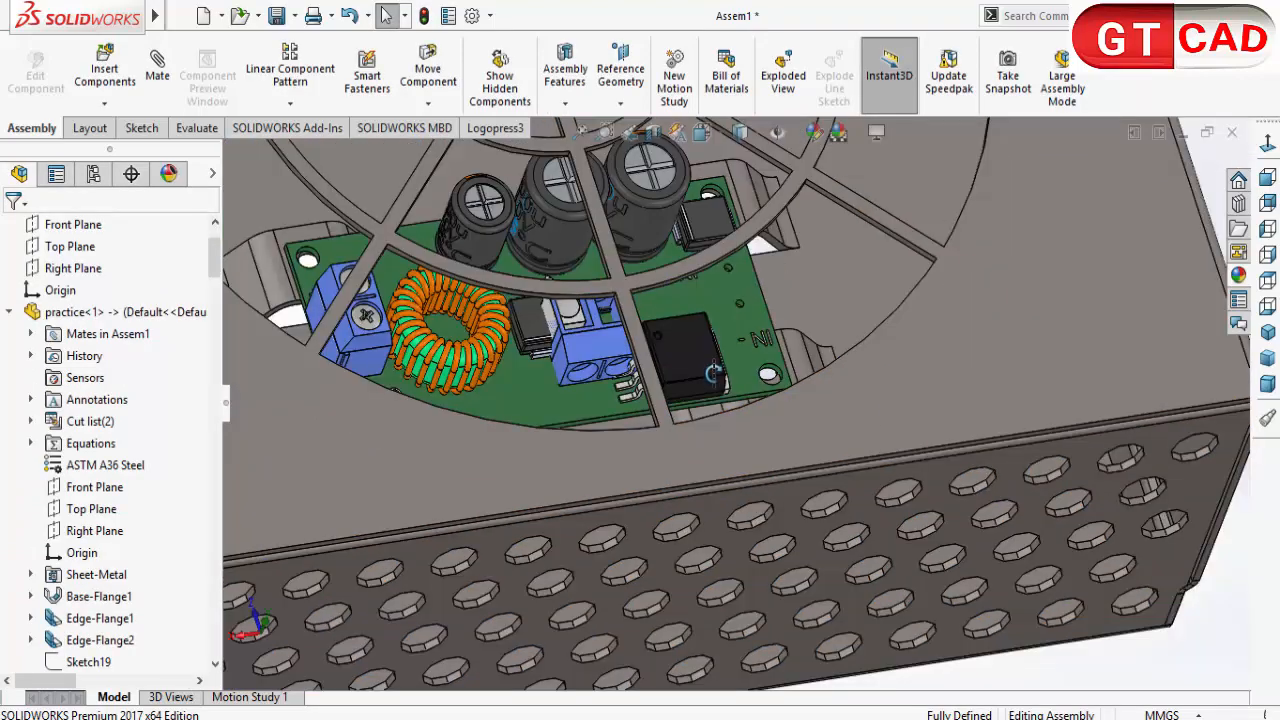
# Step: Open the practice enclosure part for editing within the assembly, starting from its vented face
pyautogui.moveTo(714, 380); pyautogui.dragTo(693, 457, button='middle')
pyautogui.moveTo(653, 409); pyautogui.dragTo(659, 307)
pyautogui.click(835, 591)
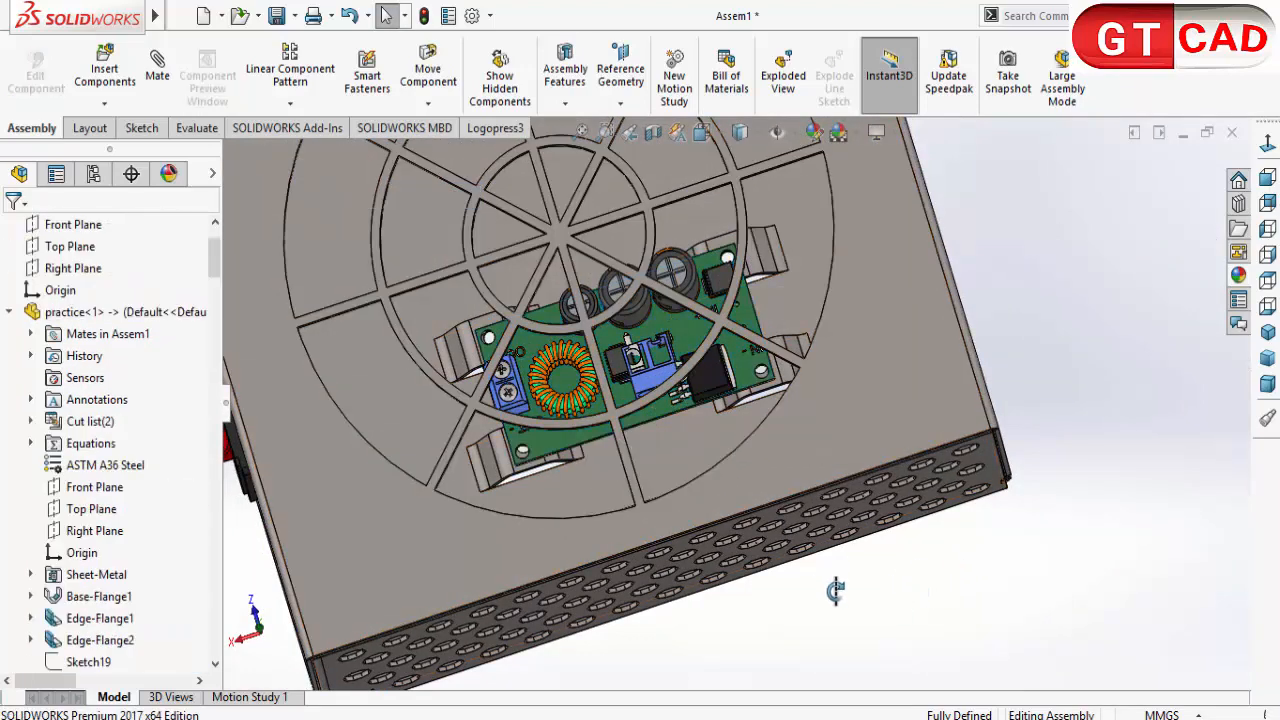
pyautogui.click(864, 445)
pyautogui.rightClick(864, 441)
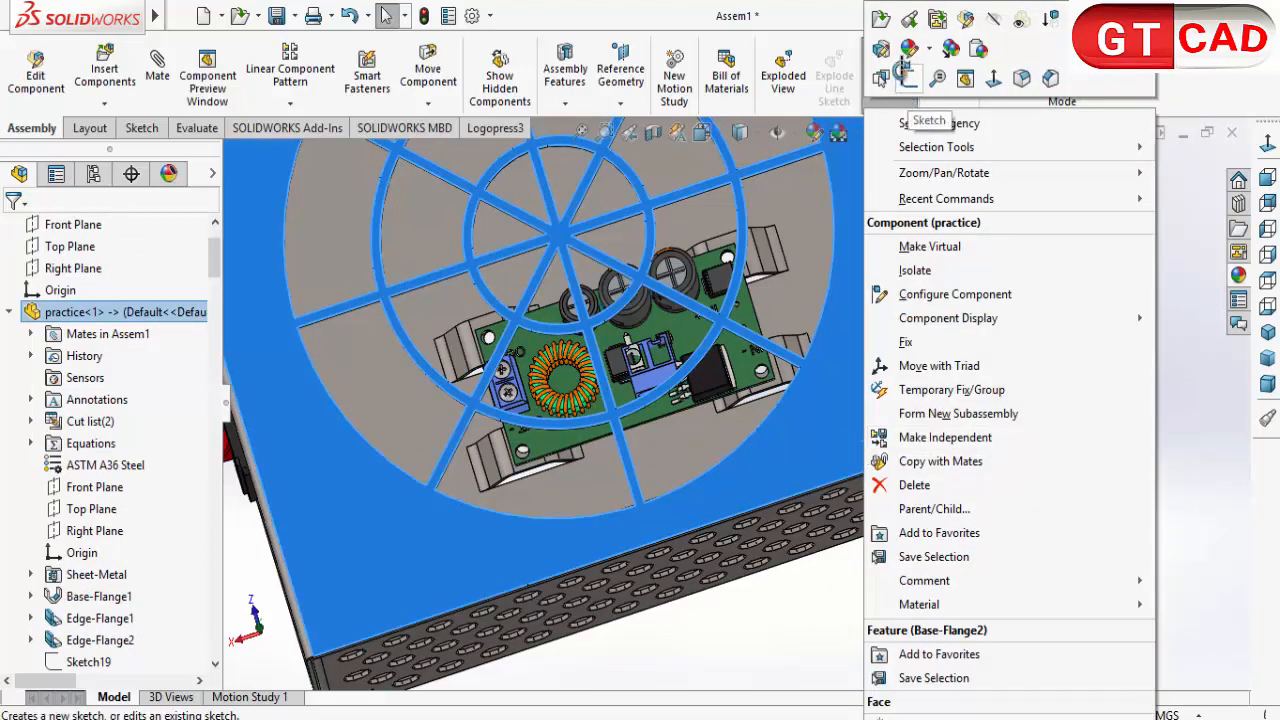
pyautogui.click(937, 18)
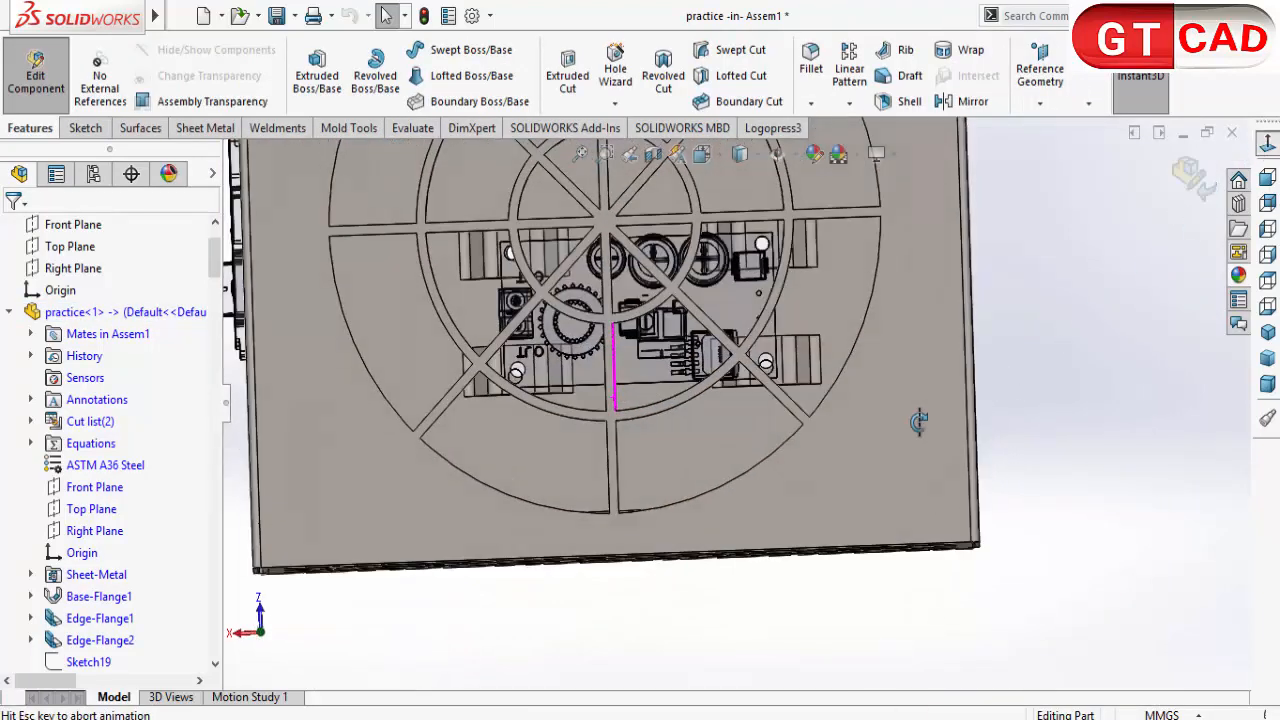
pyautogui.scroll(-2, 512, 262)
pyautogui.scroll(2, 513, 267)
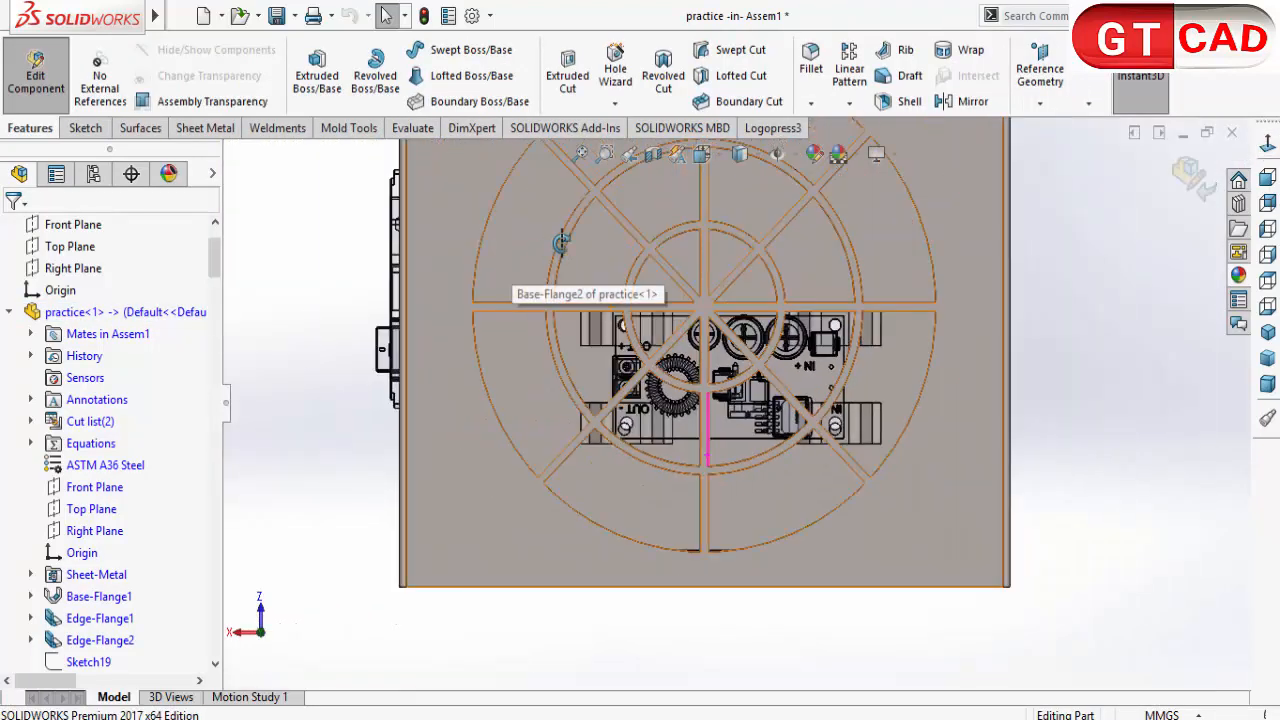
# Step: Apply a section view on the enclosure's Top Plane with a 34 mm offset to expose the board and bridges
pyautogui.click(653, 154)
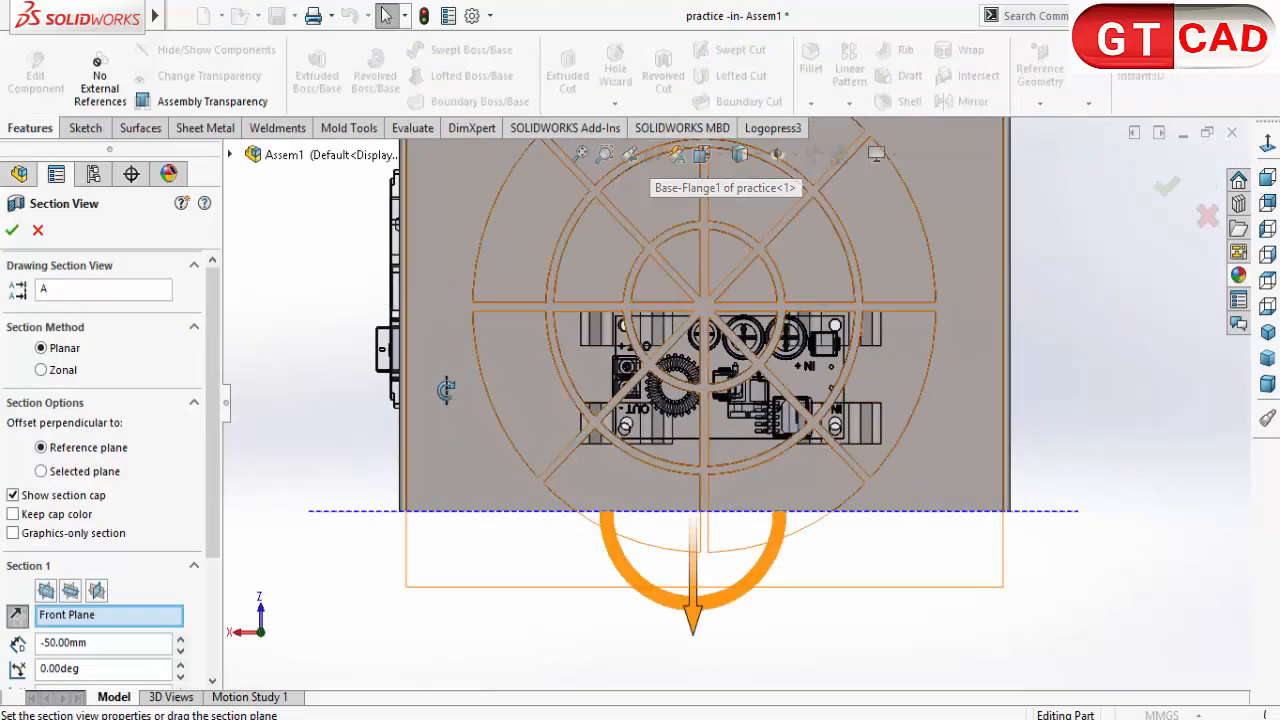
pyautogui.click(65, 597)
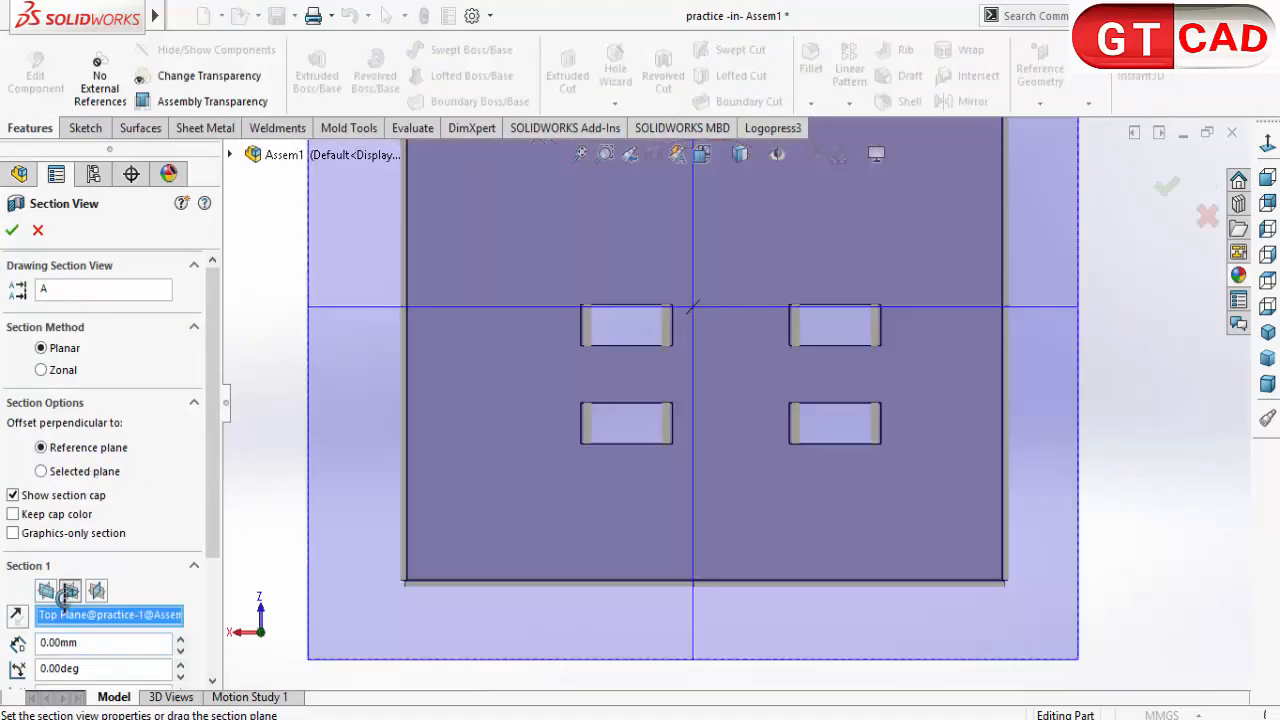
pyautogui.scroll(3, 712, 383)
pyautogui.moveTo(709, 318); pyautogui.dragTo(710, 304, button='middle')
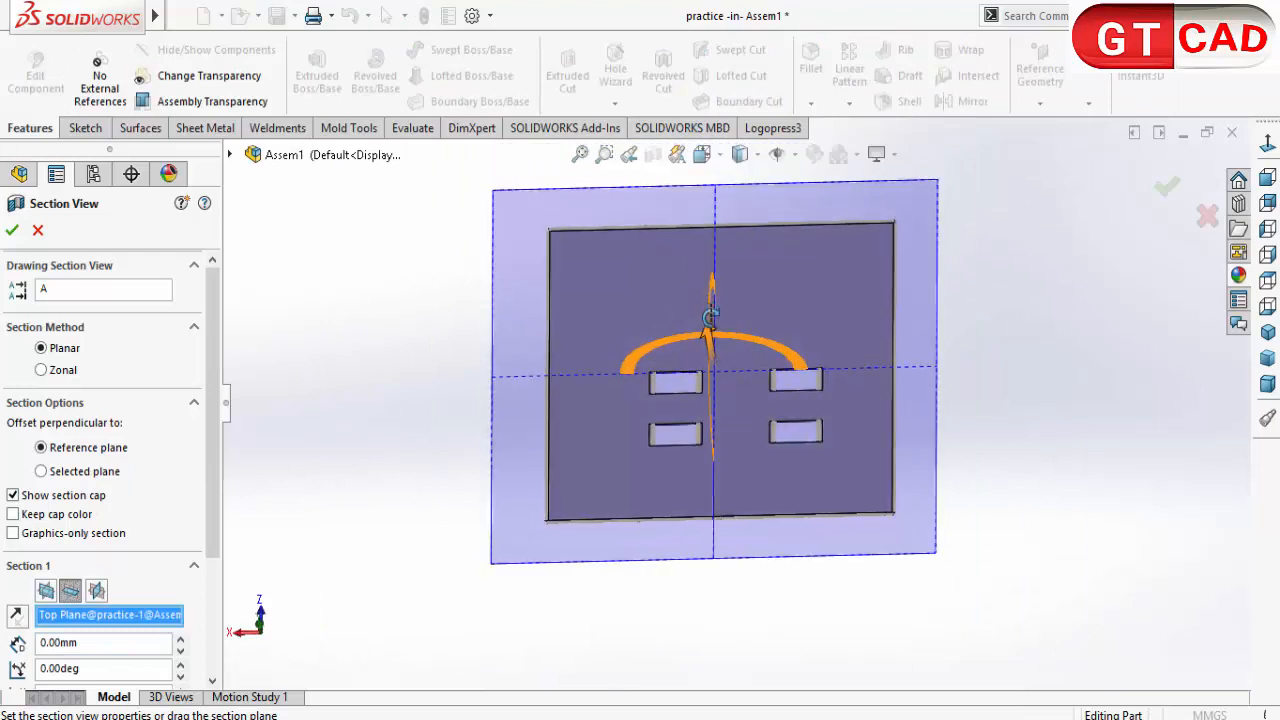
pyautogui.moveTo(709, 330); pyautogui.dragTo(650, 320)
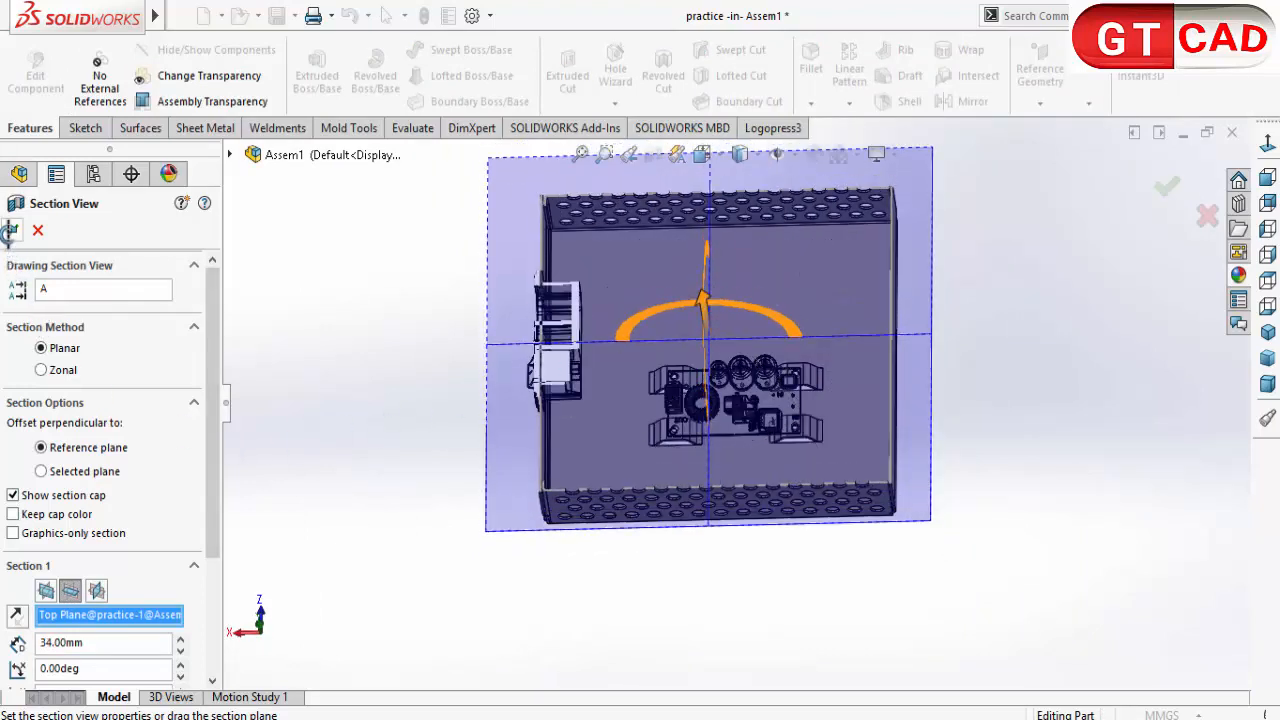
pyautogui.click(11, 230)
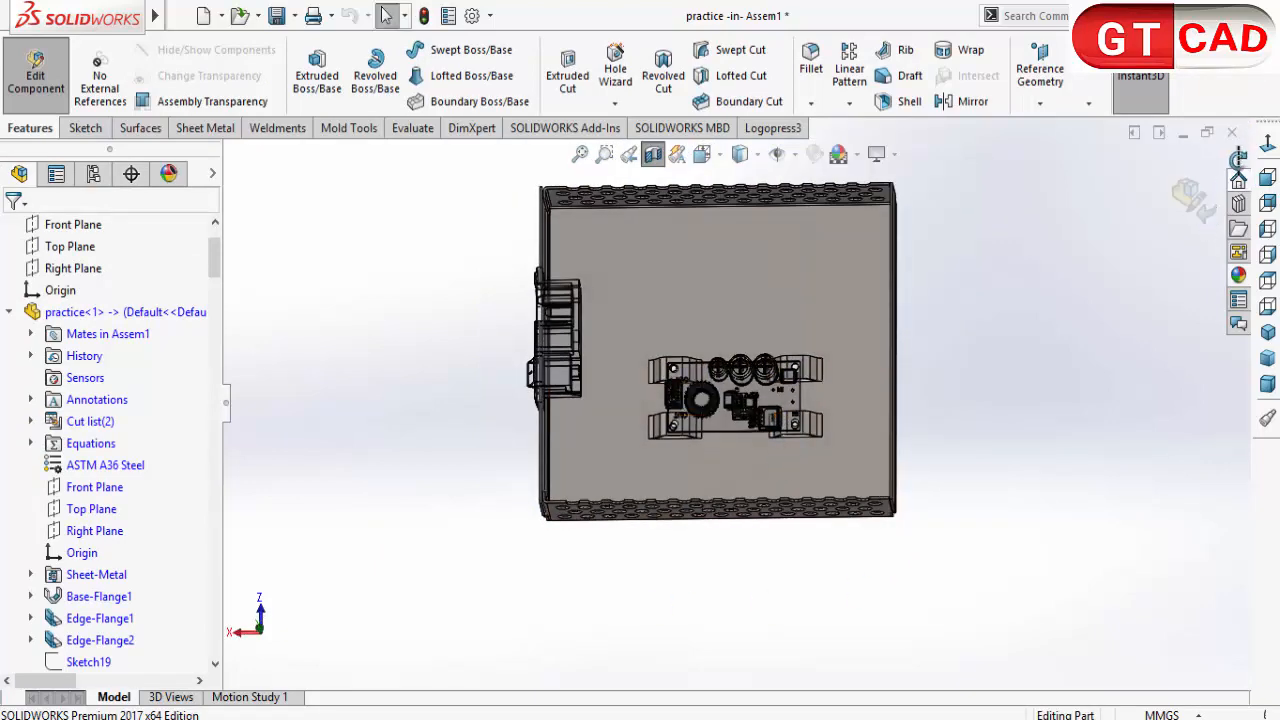
# Step: Open Sketch25 of Cut-Extrude1, the bridge hole profile in the practice part, for editing
pyautogui.scroll(-5, 604, 372)
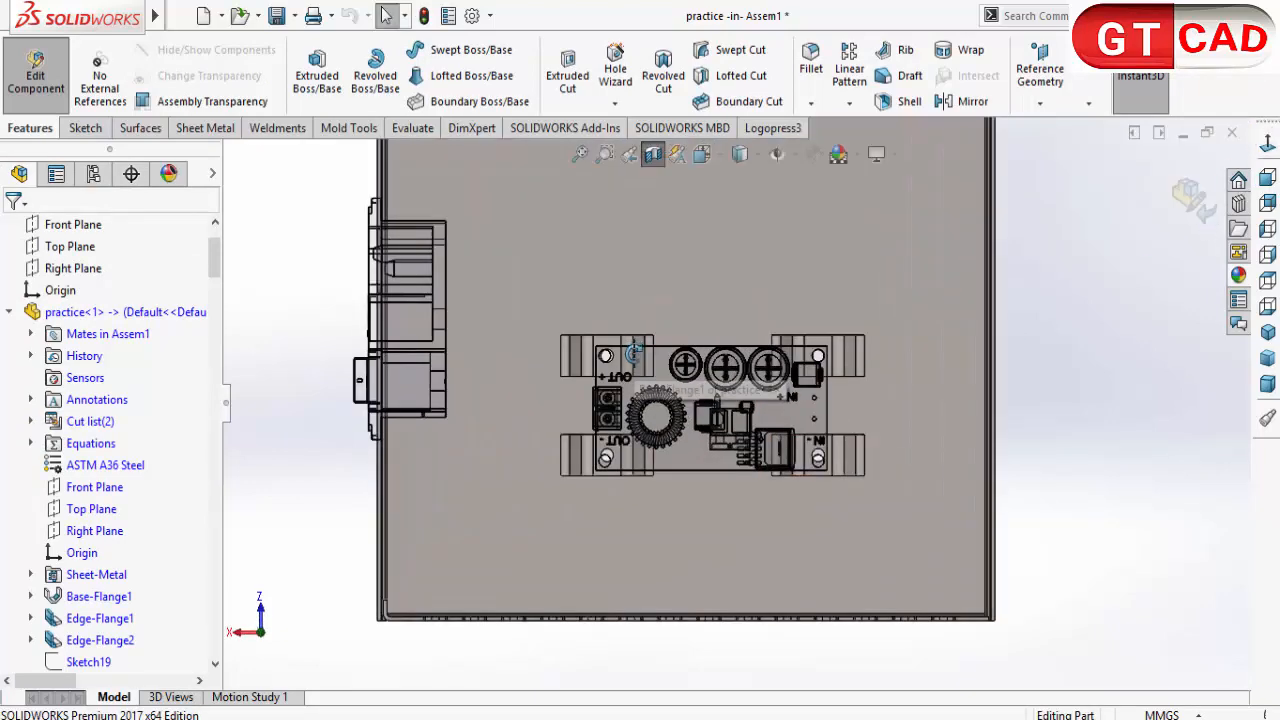
pyautogui.scroll(-4, 604, 372)
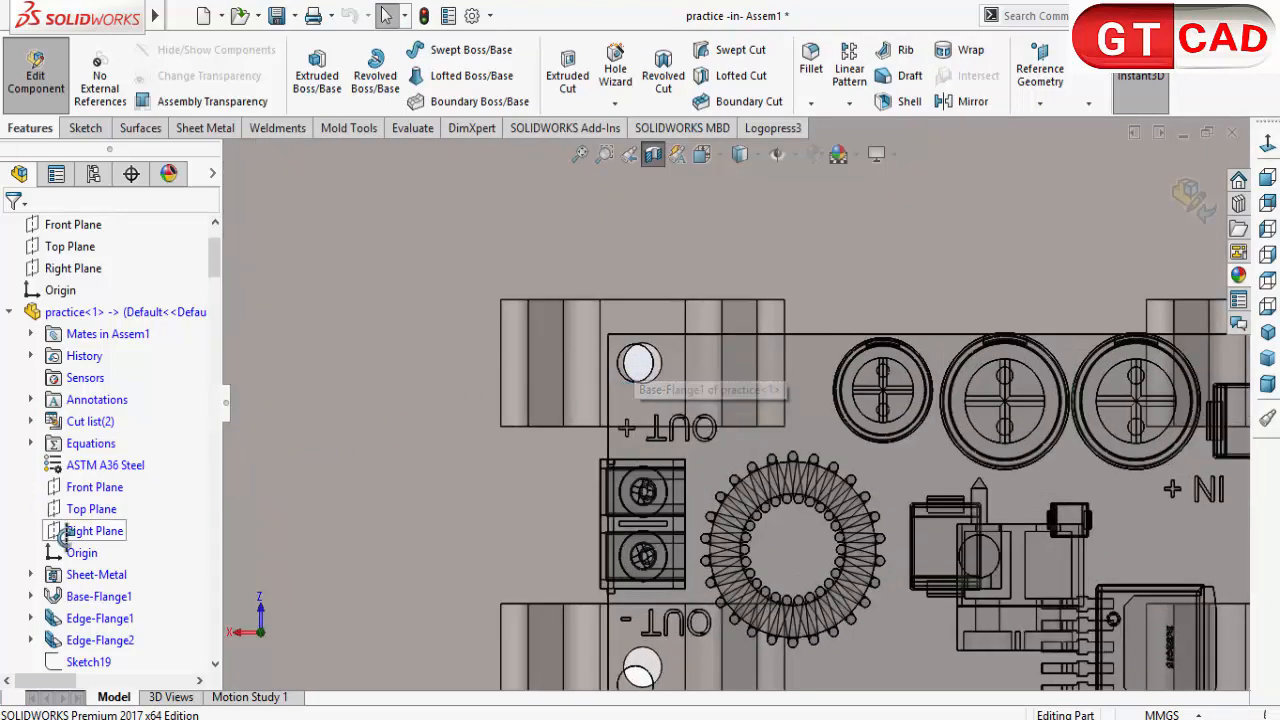
pyautogui.scroll(-8, 75, 563)
pyautogui.scroll(3, 90, 562)
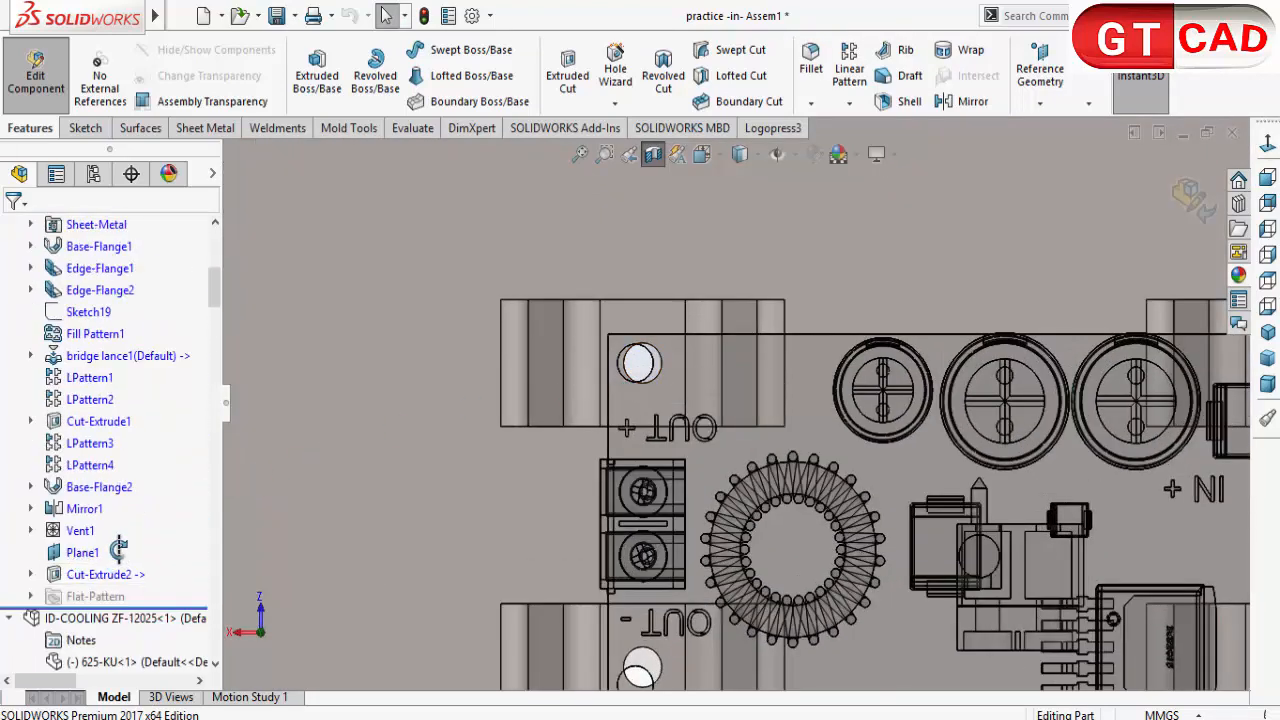
pyautogui.scroll(5, 588, 305)
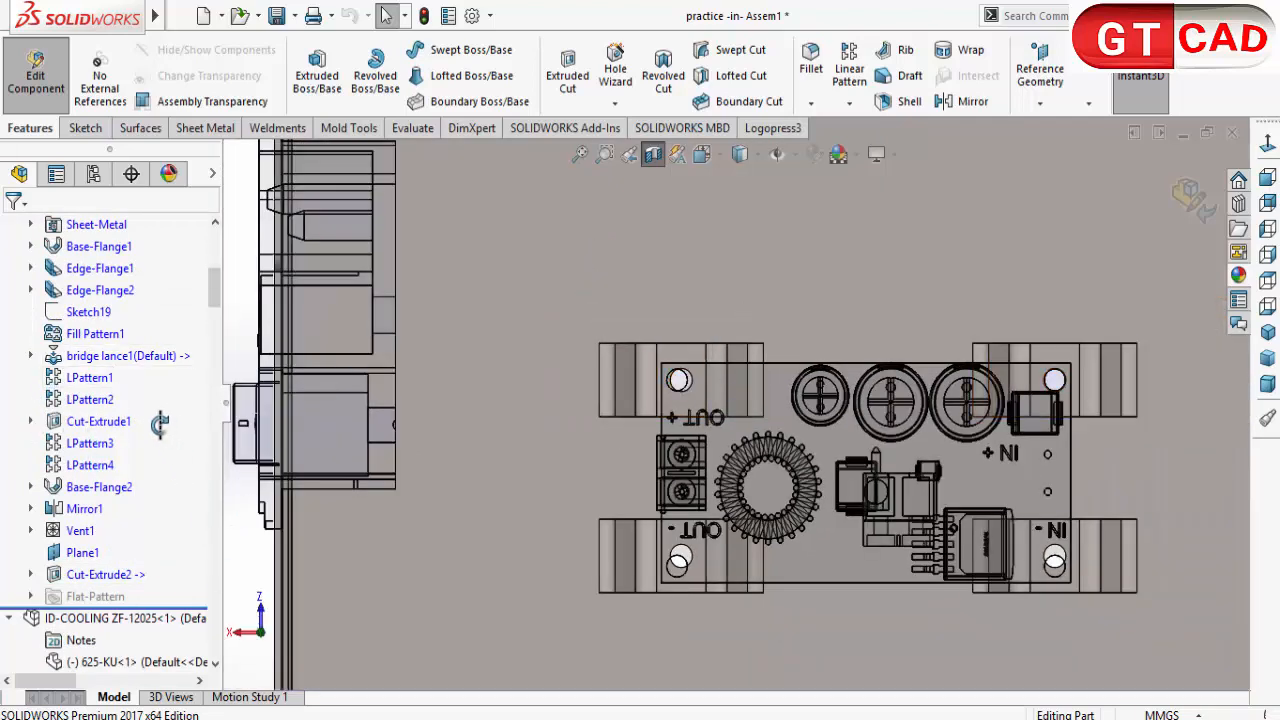
pyautogui.click(100, 421)
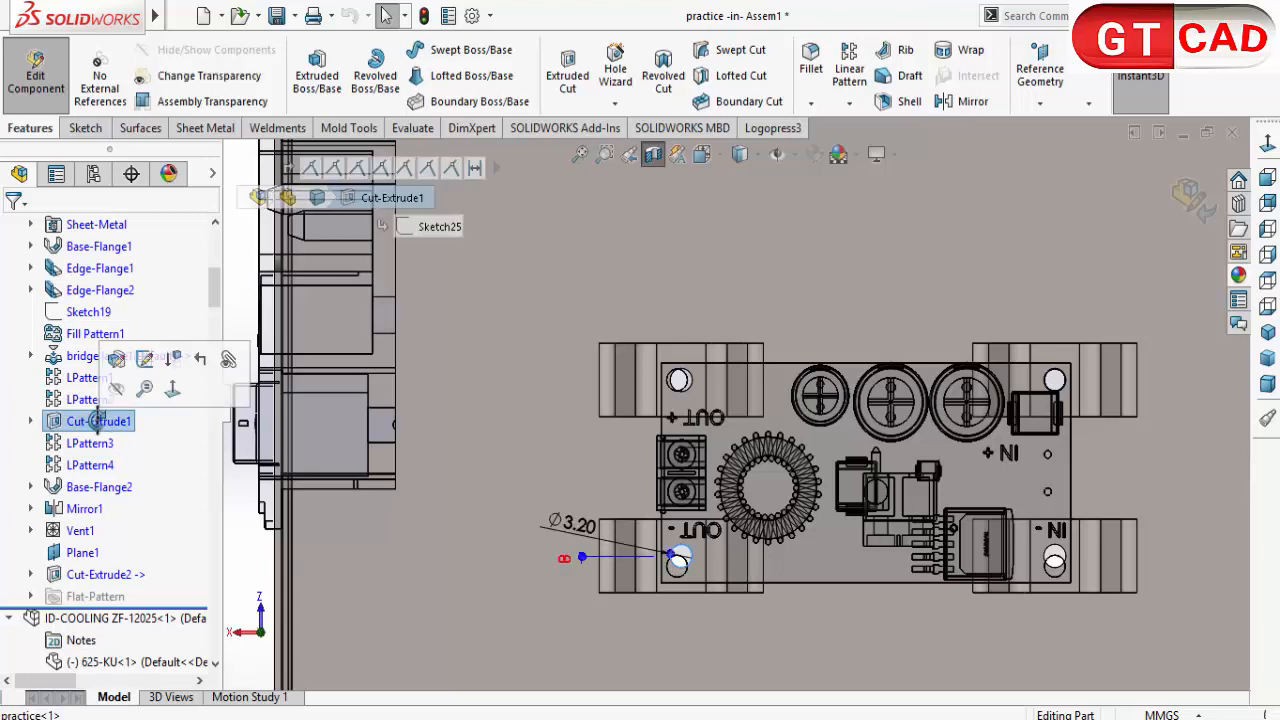
pyautogui.click(30, 421)
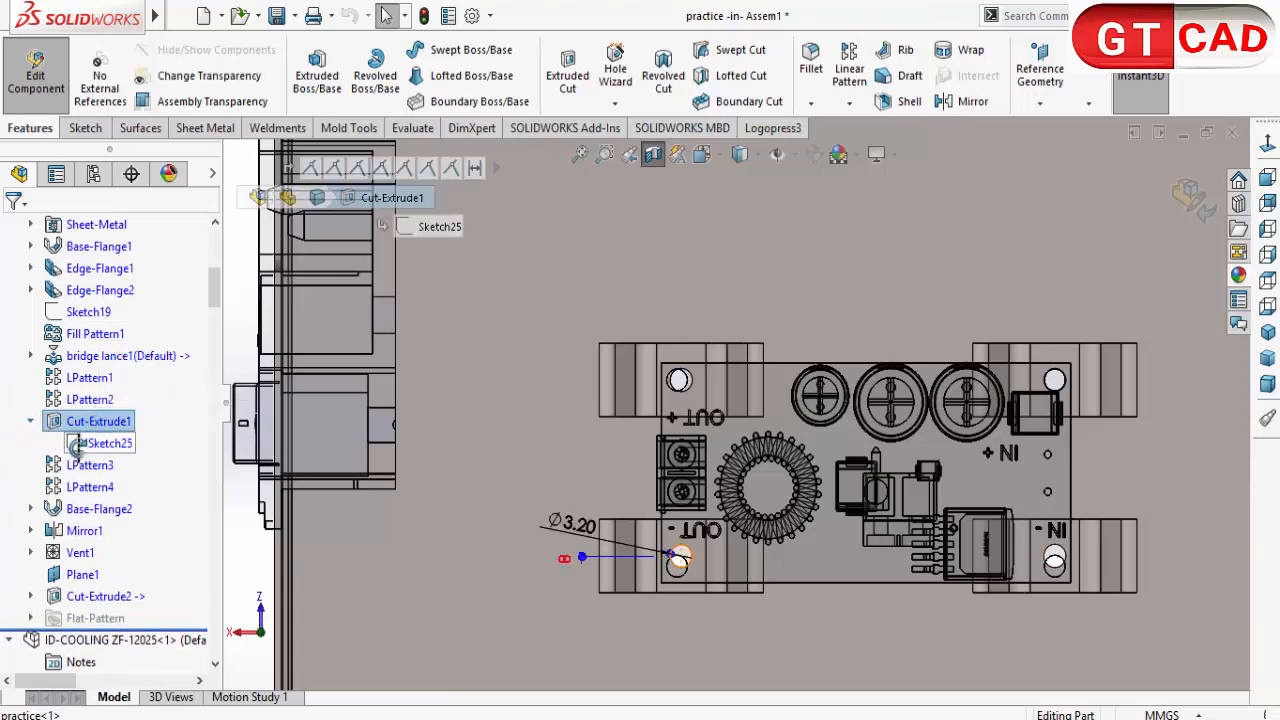
pyautogui.click(100, 443)
pyautogui.click(100, 390)
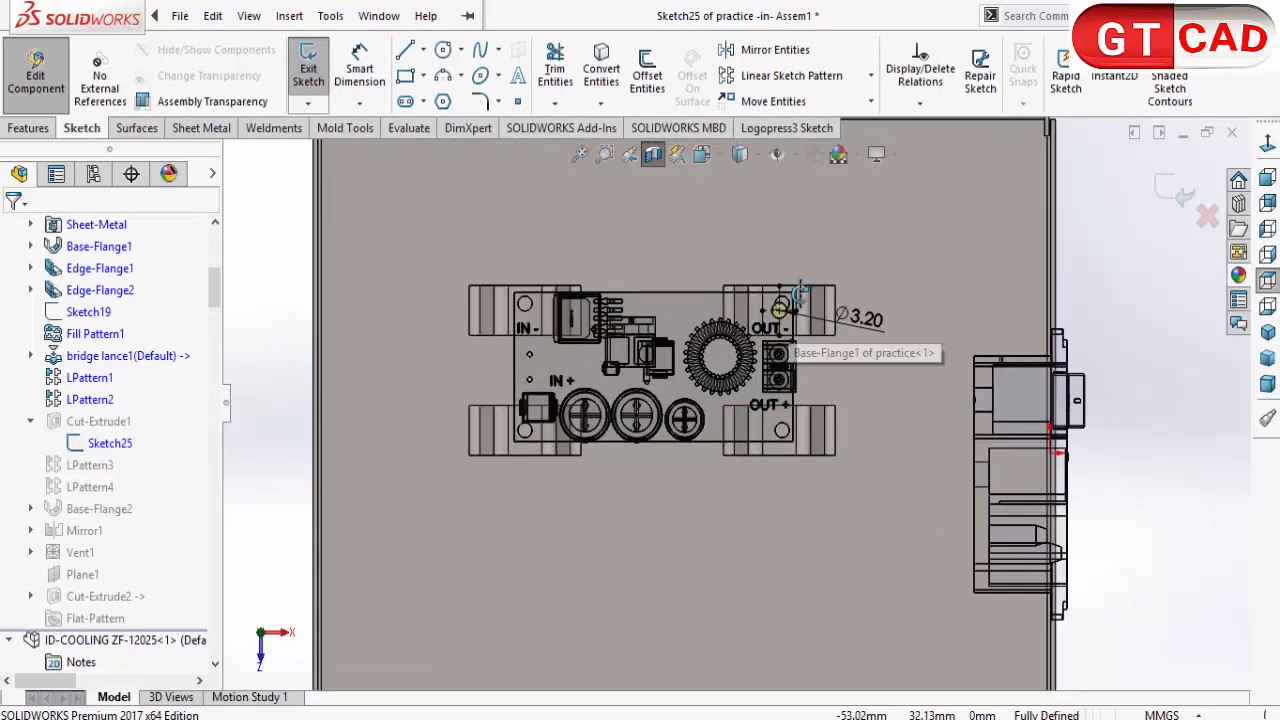
# Step: Delete the original bridge hole circle and its construction centrelines from the sketch
pyautogui.scroll(-5, 799, 291)
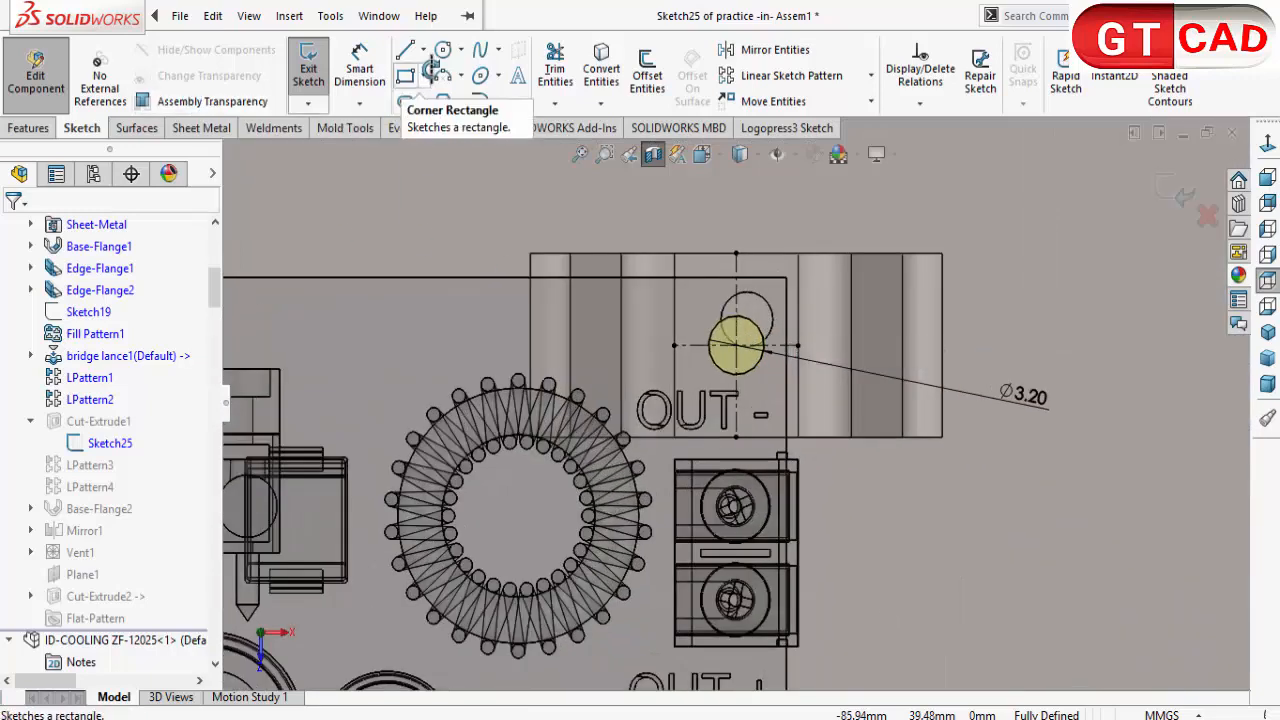
pyautogui.click(443, 49)
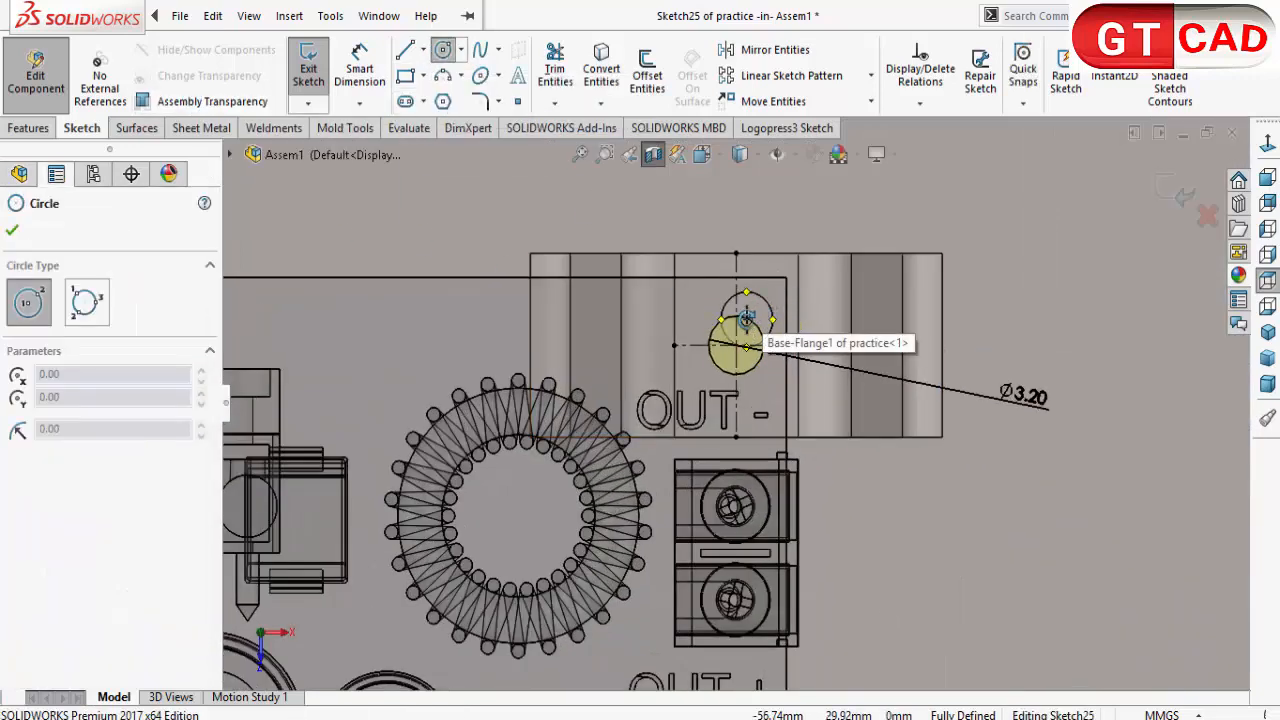
pyautogui.press('Escape')
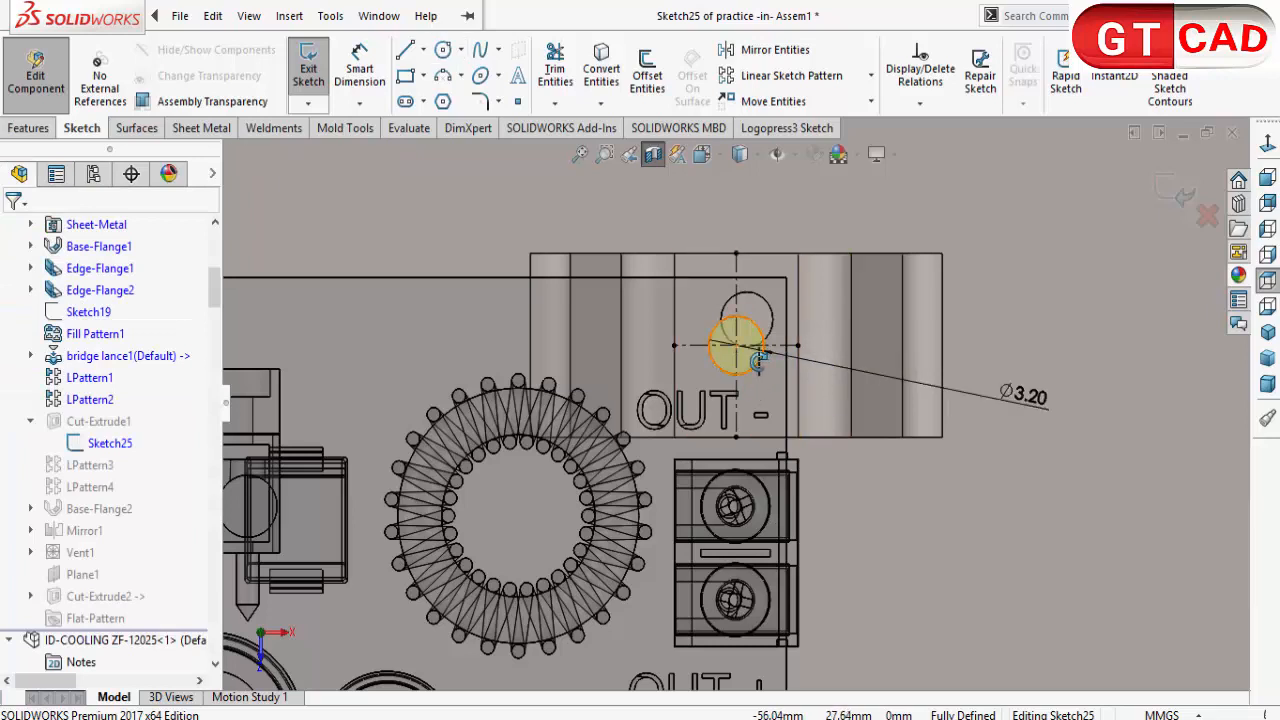
pyautogui.click(758, 362)
pyautogui.press('Delete')
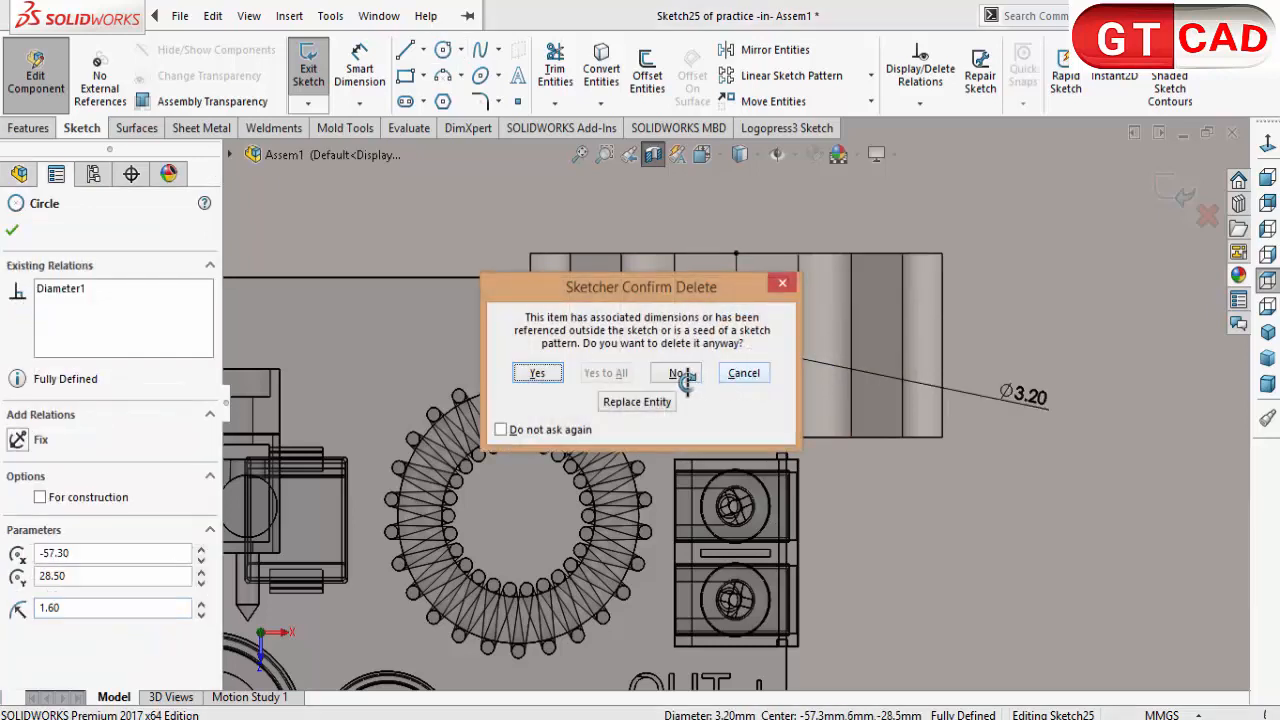
pyautogui.click(540, 372)
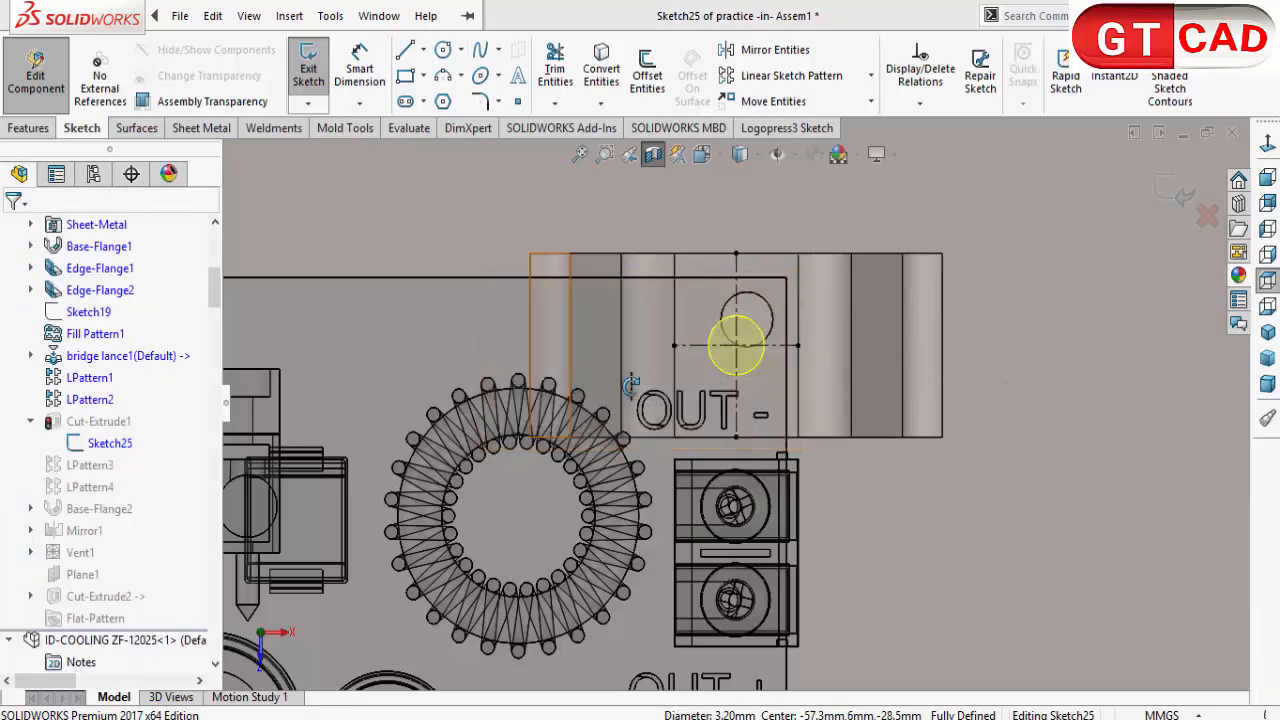
pyautogui.click(737, 345)
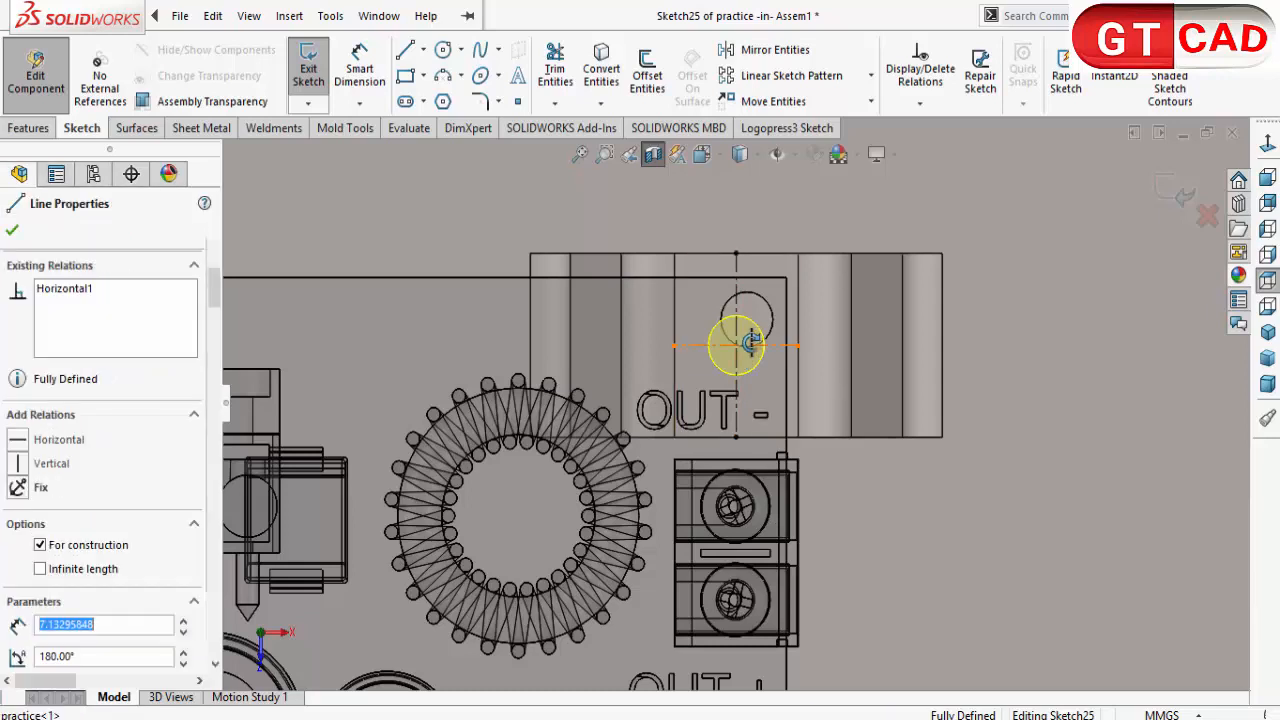
pyautogui.press('Delete')
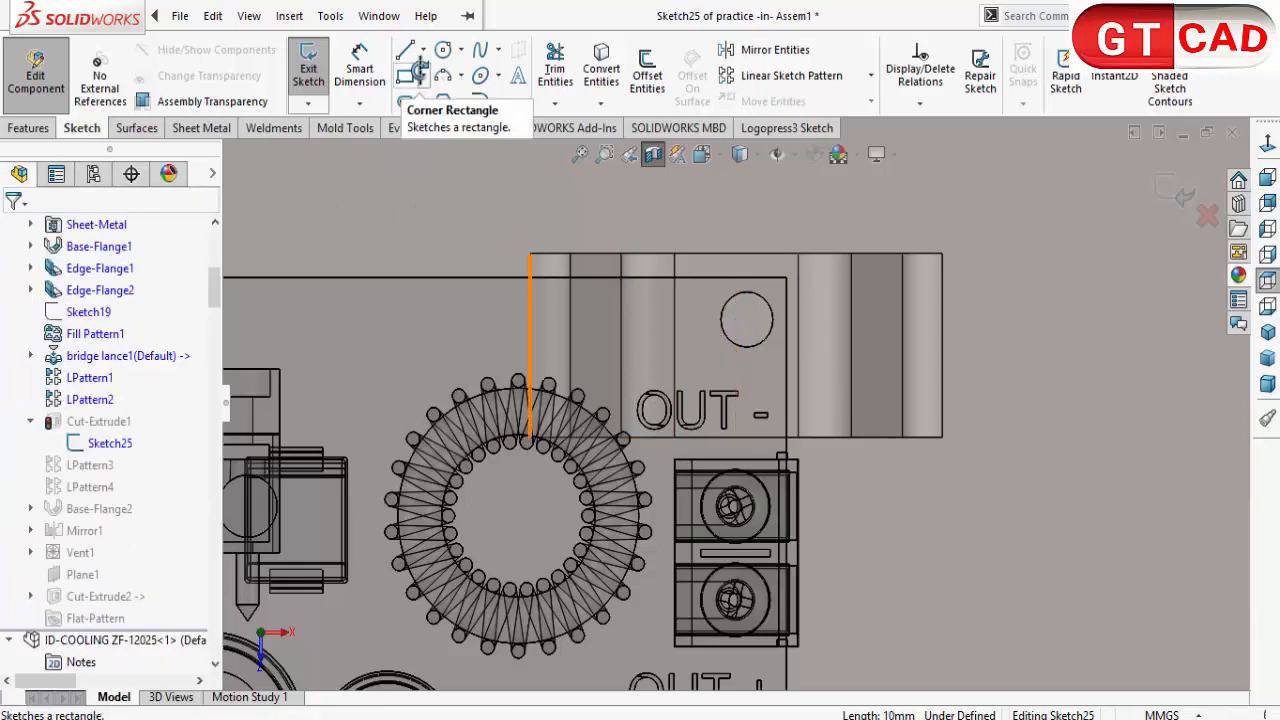
# Step: Sketch a circle centred on the board's corner hole near OUT - and set its diameter to 3.2 mm
pyautogui.click(442, 49)
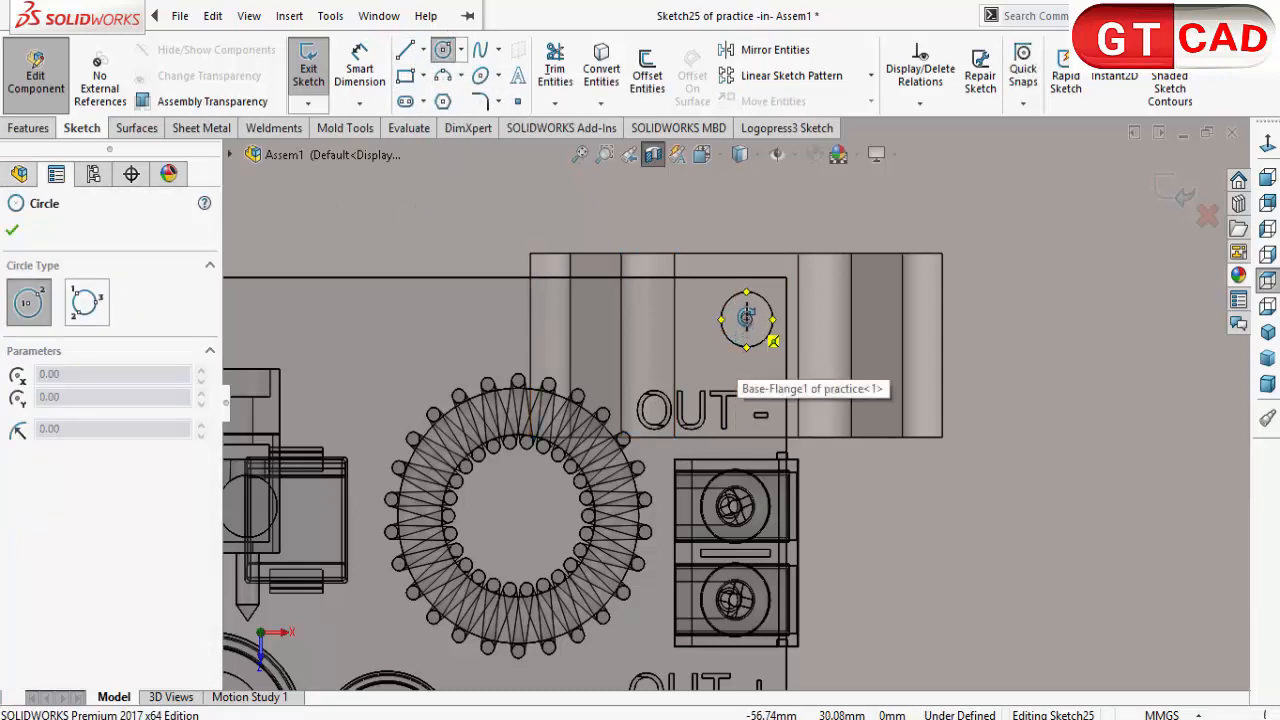
pyautogui.click(746, 319)
pyautogui.click(734, 350)
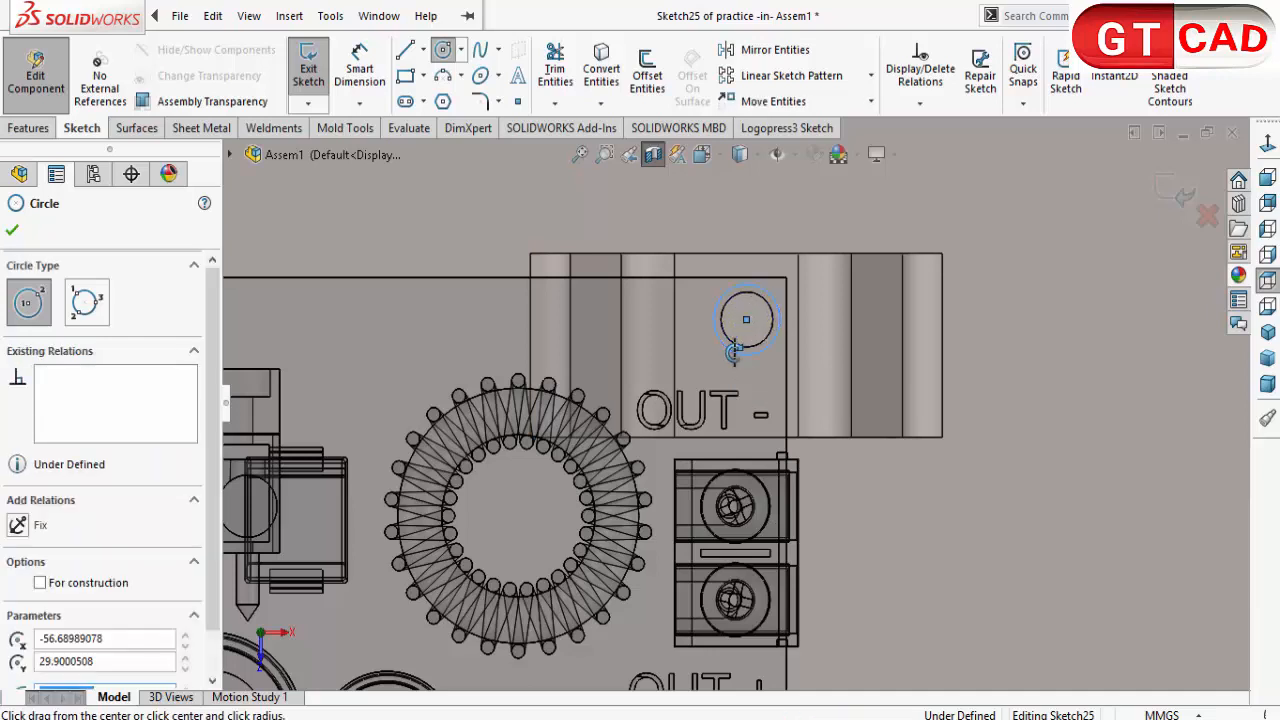
pyautogui.click(359, 68)
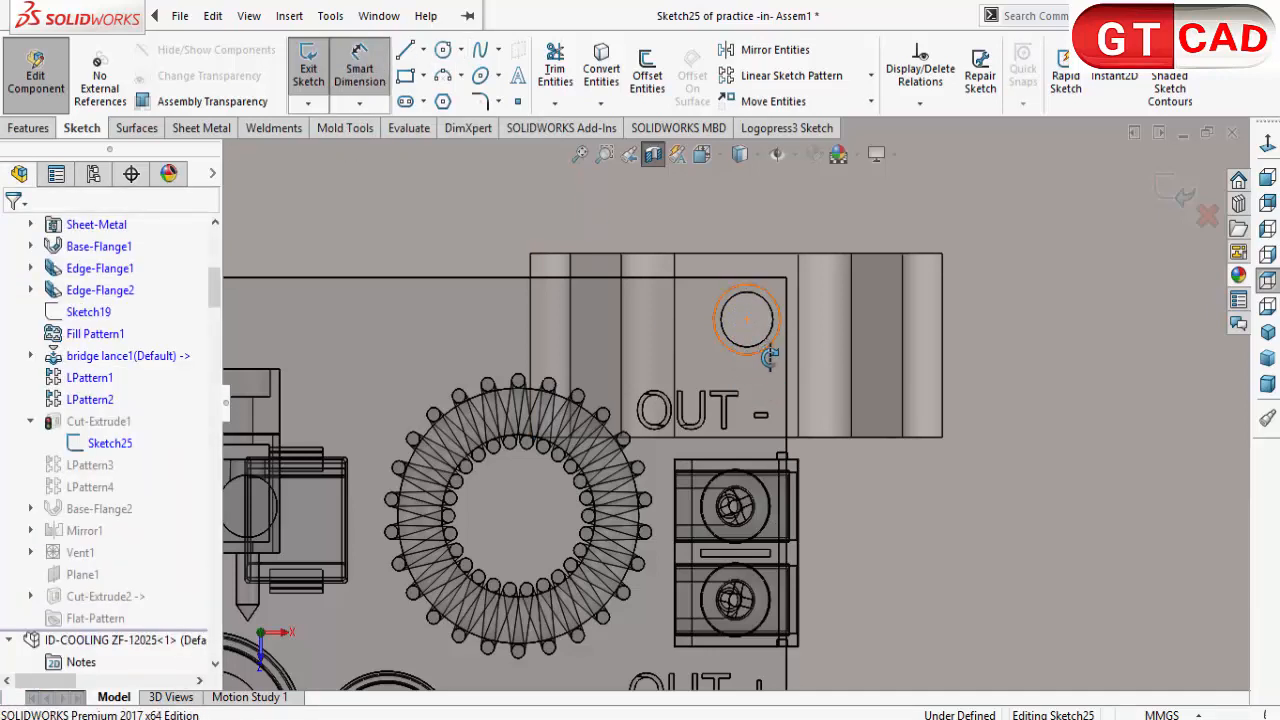
pyautogui.click(769, 357)
pyautogui.click(790, 410)
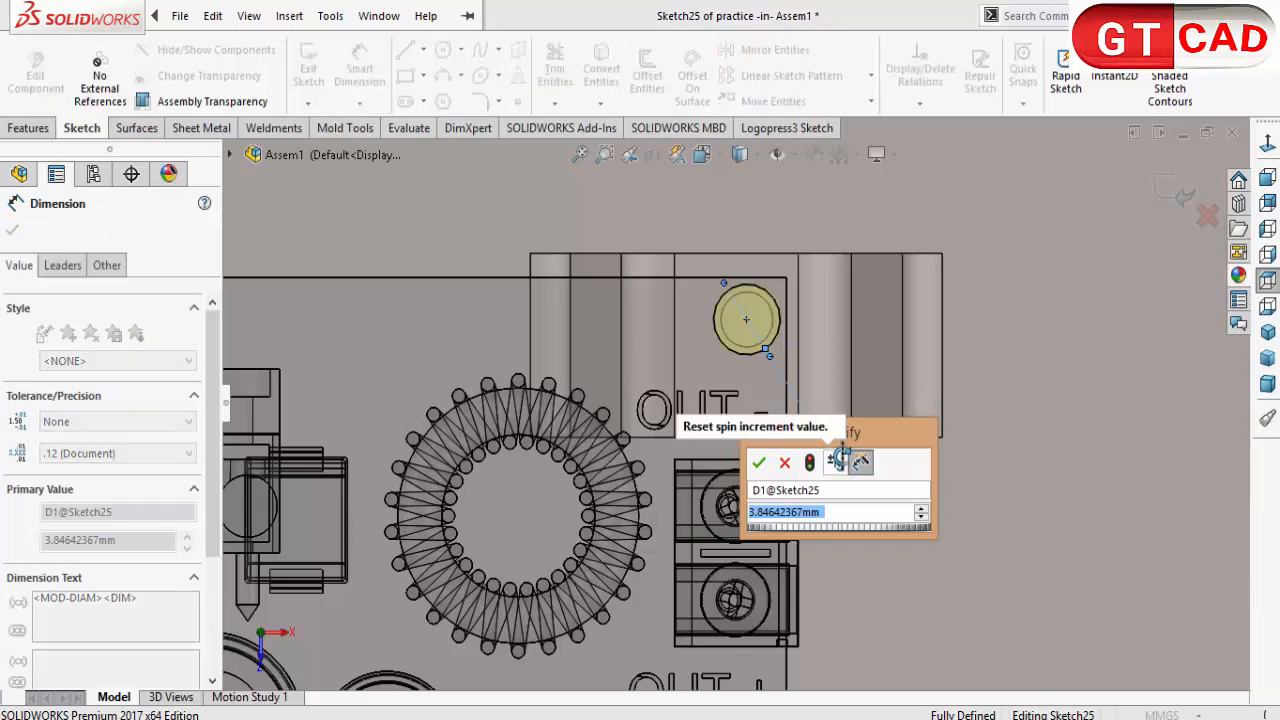
pyautogui.write('3.2')
pyautogui.press('Return')
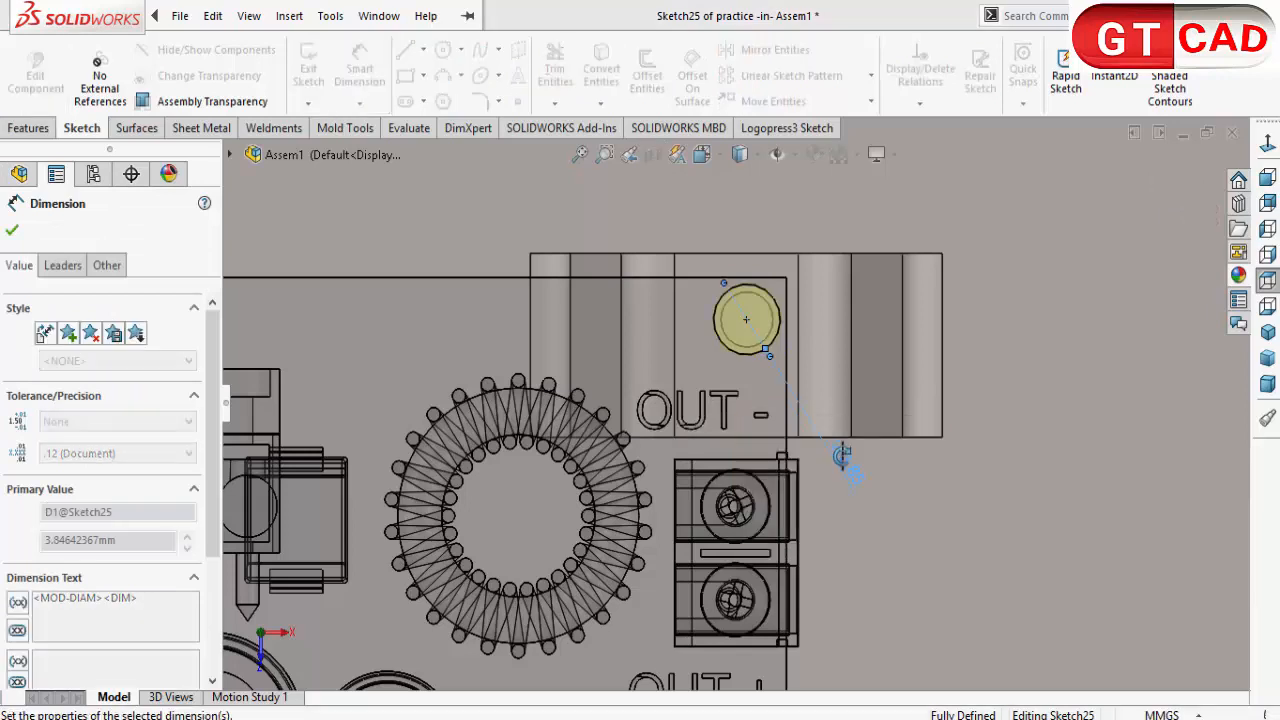
pyautogui.scroll(3, 832, 447)
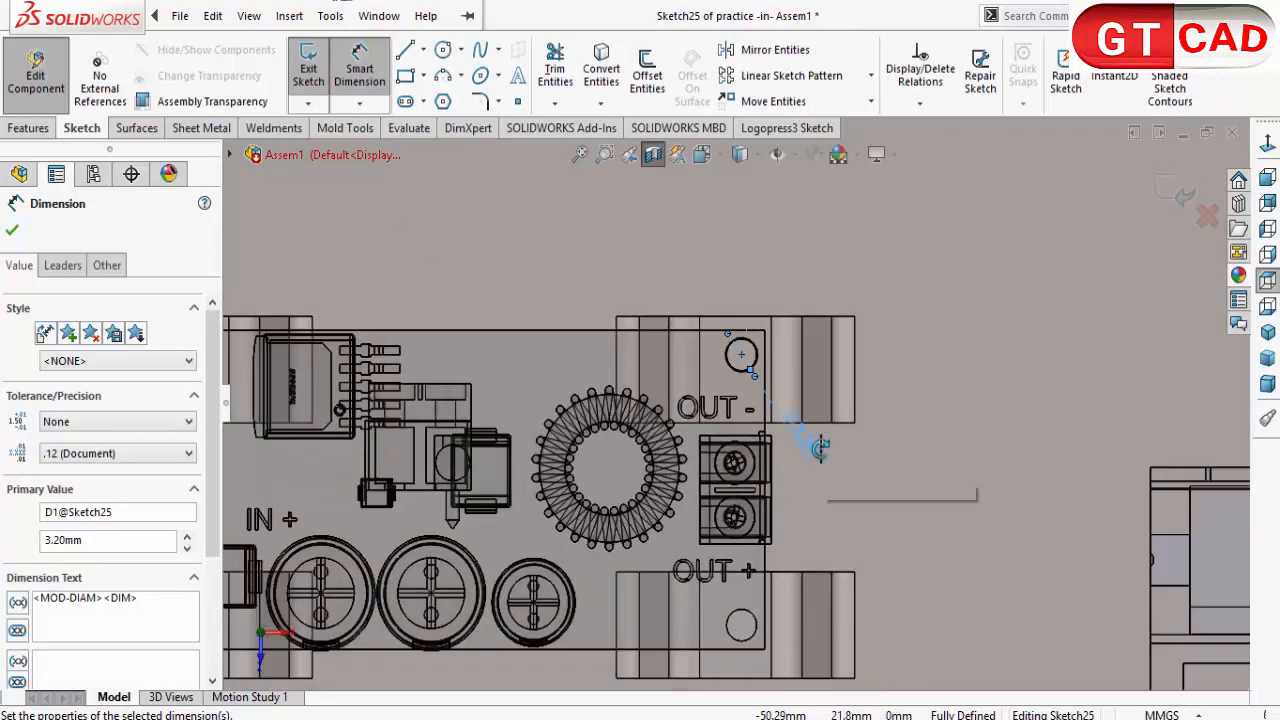
# Step: Exit the bridge hole sketch to rebuild the cut and close the rebuild report
pyautogui.click(1176, 188)
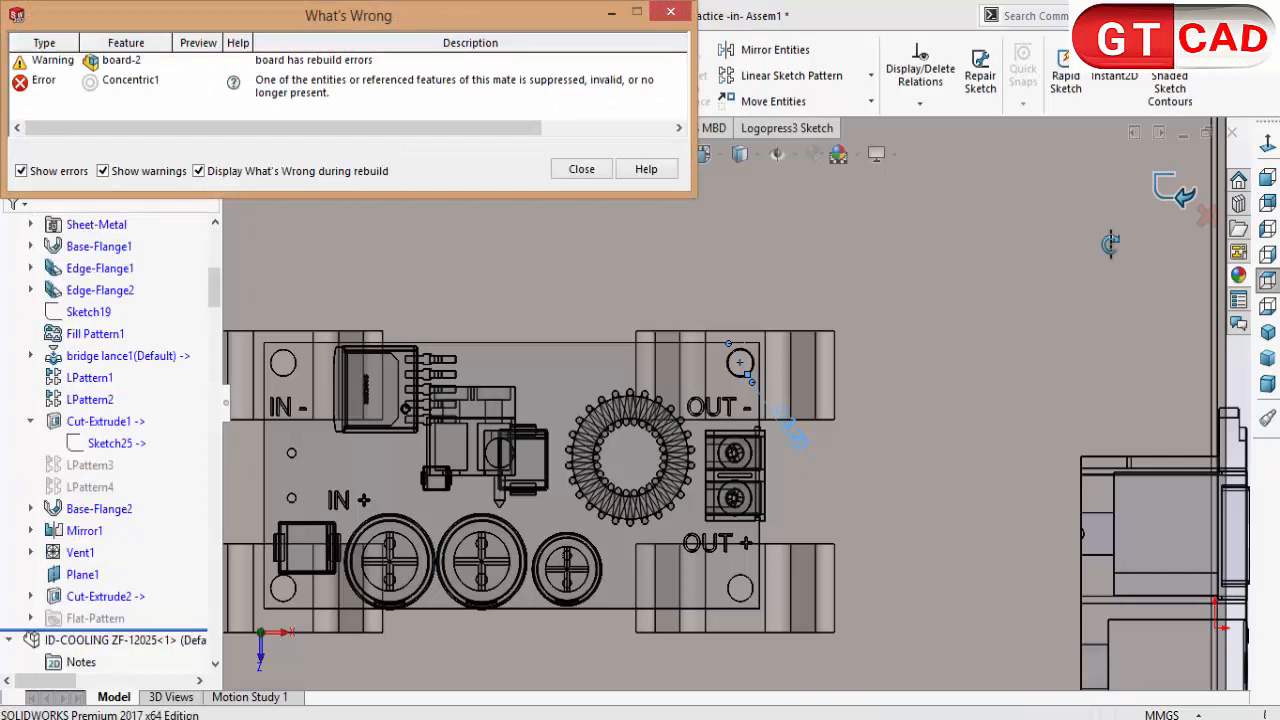
pyautogui.click(582, 169)
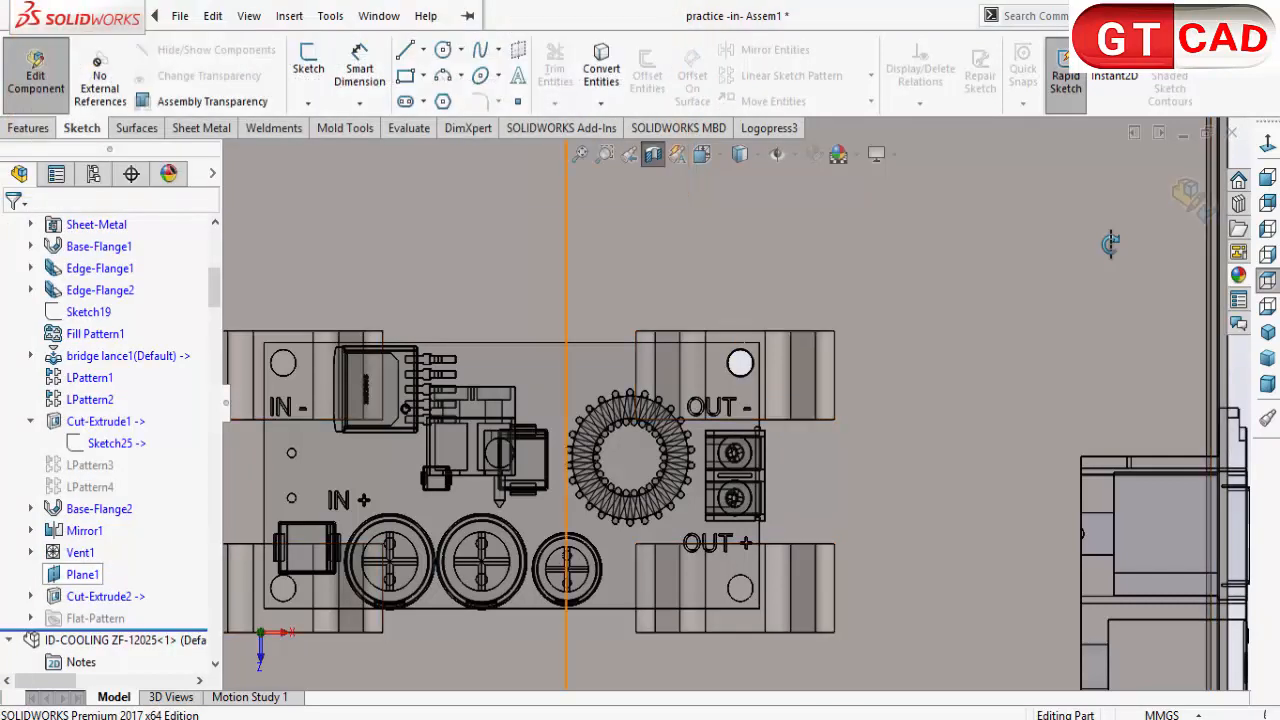
pyautogui.scroll(1, 1110, 244)
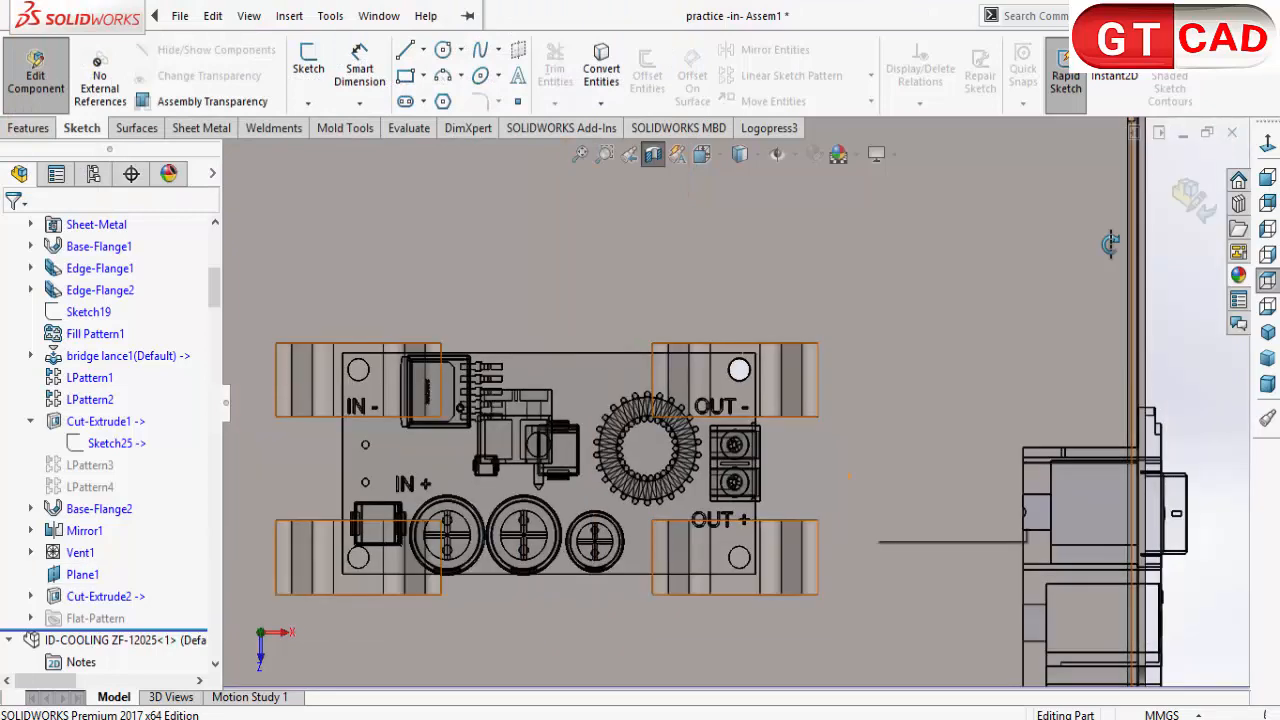
pyautogui.scroll(1, 860, 512)
pyautogui.moveTo(860, 512); pyautogui.dragTo(866, 468, button='middle')
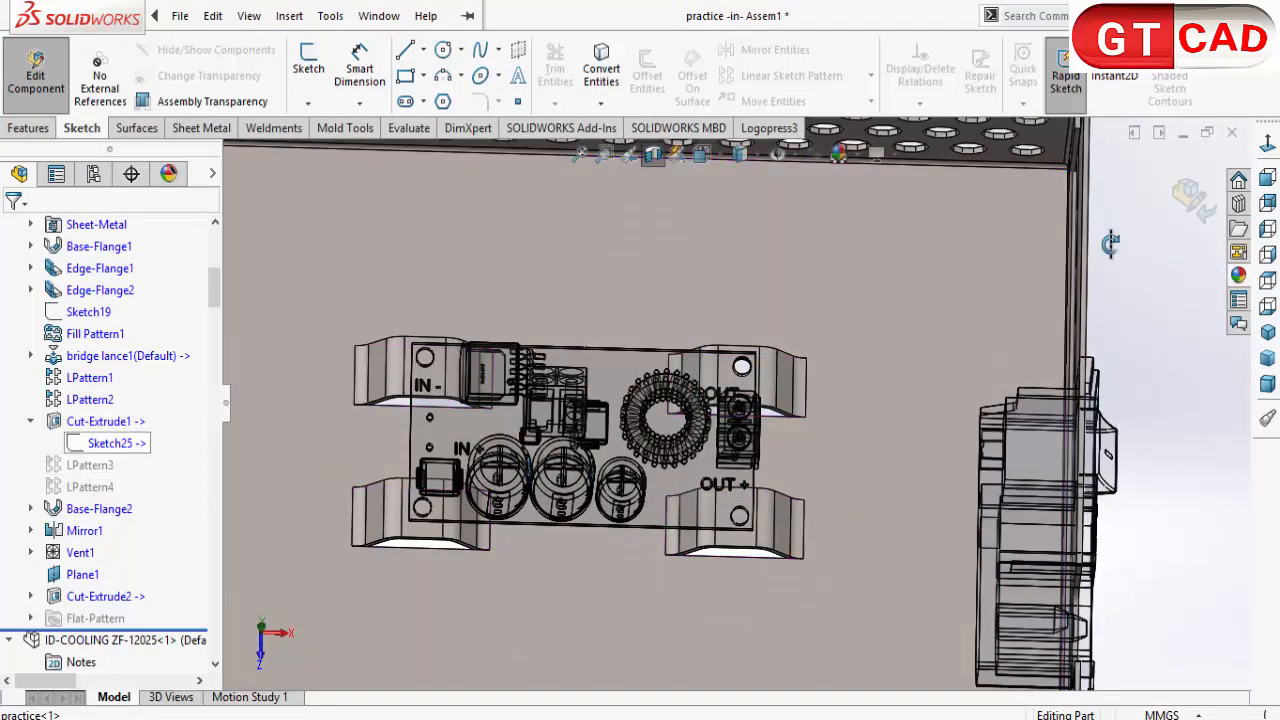
# Step: Reopen Sketch25 and sketch a circle centred on the board's corner hole near IN -, matching the hole's edge
pyautogui.click(110, 443)
pyautogui.click(100, 378)
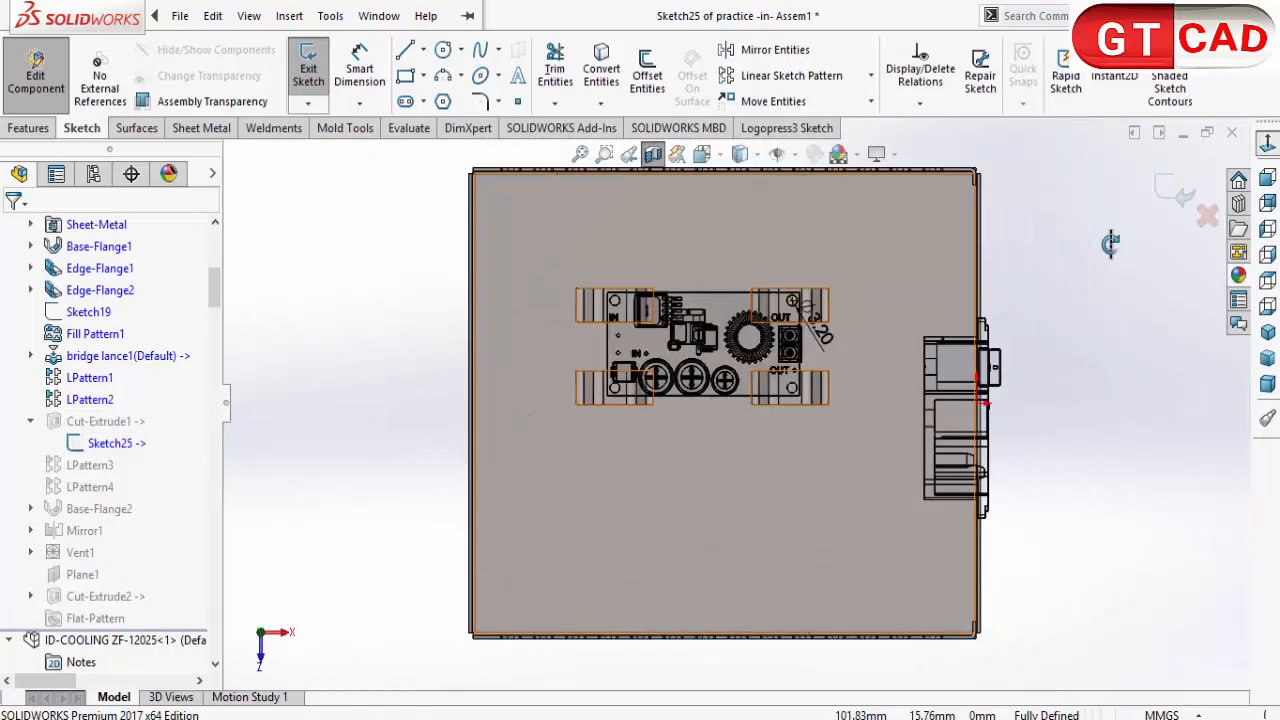
pyautogui.scroll(-3, 606, 292)
pyautogui.scroll(-3, 595, 293)
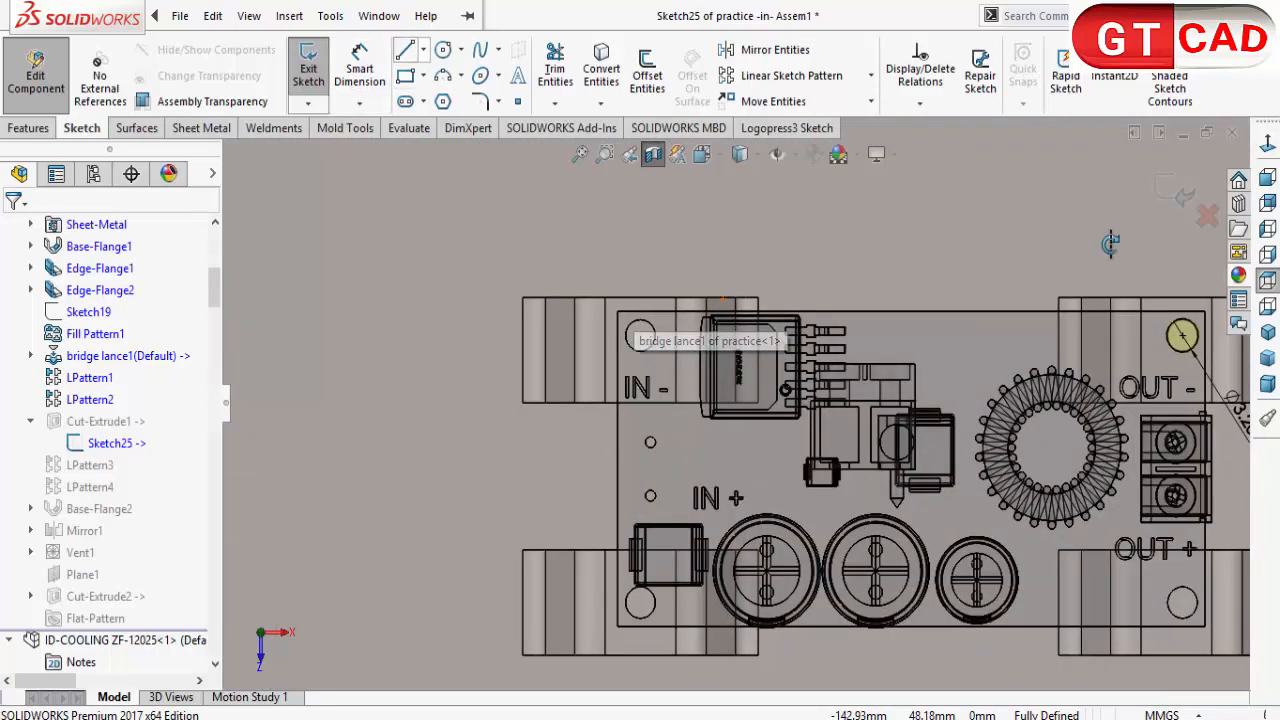
pyautogui.scroll(-3, 613, 325)
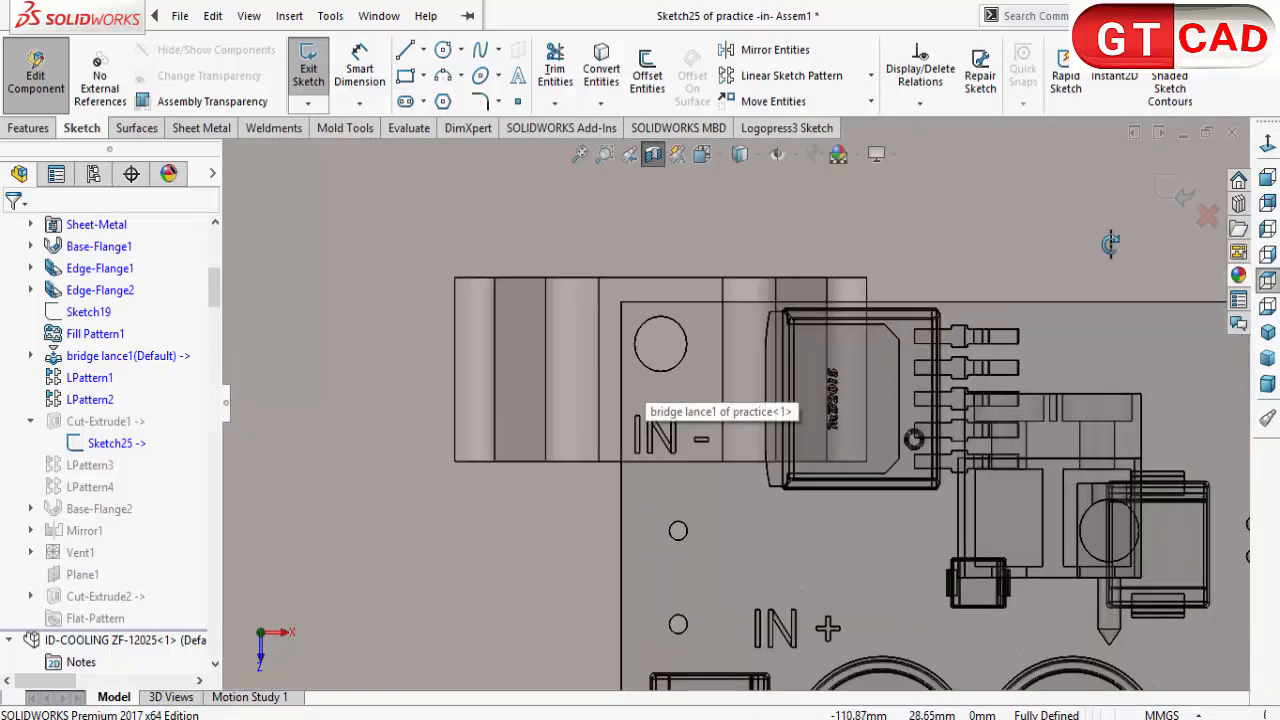
pyautogui.click(443, 49)
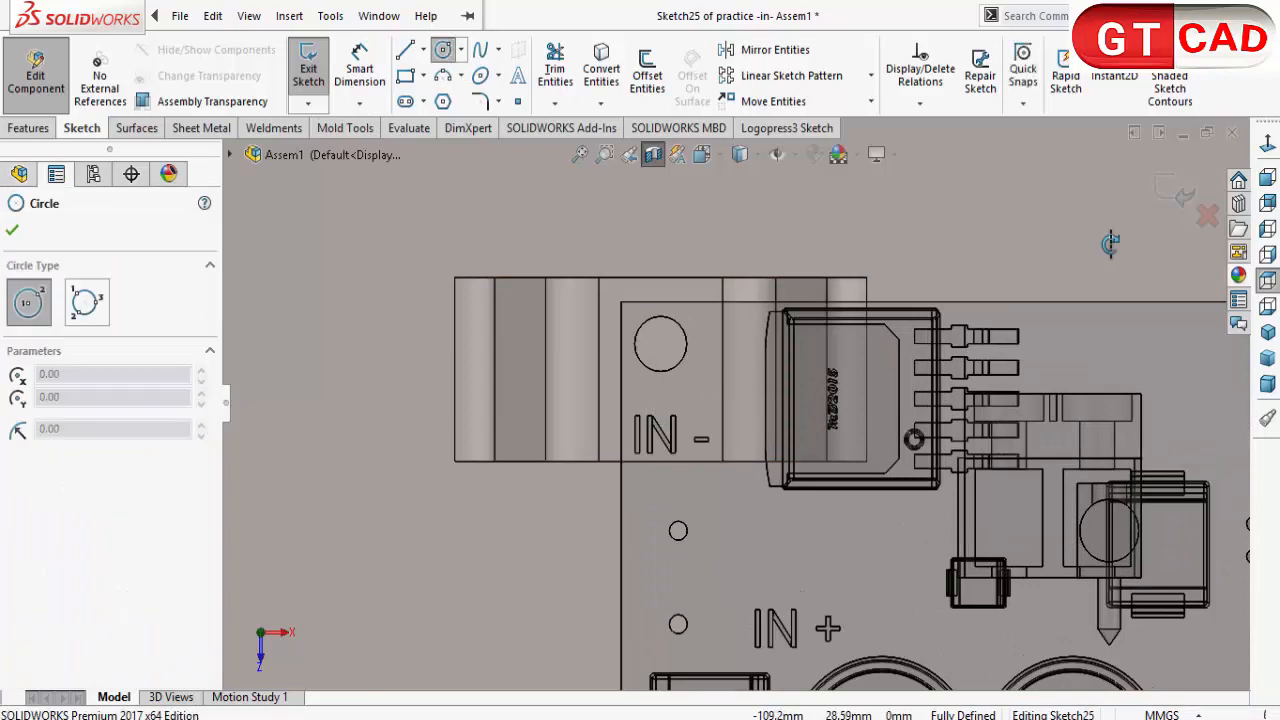
pyautogui.click(660, 343)
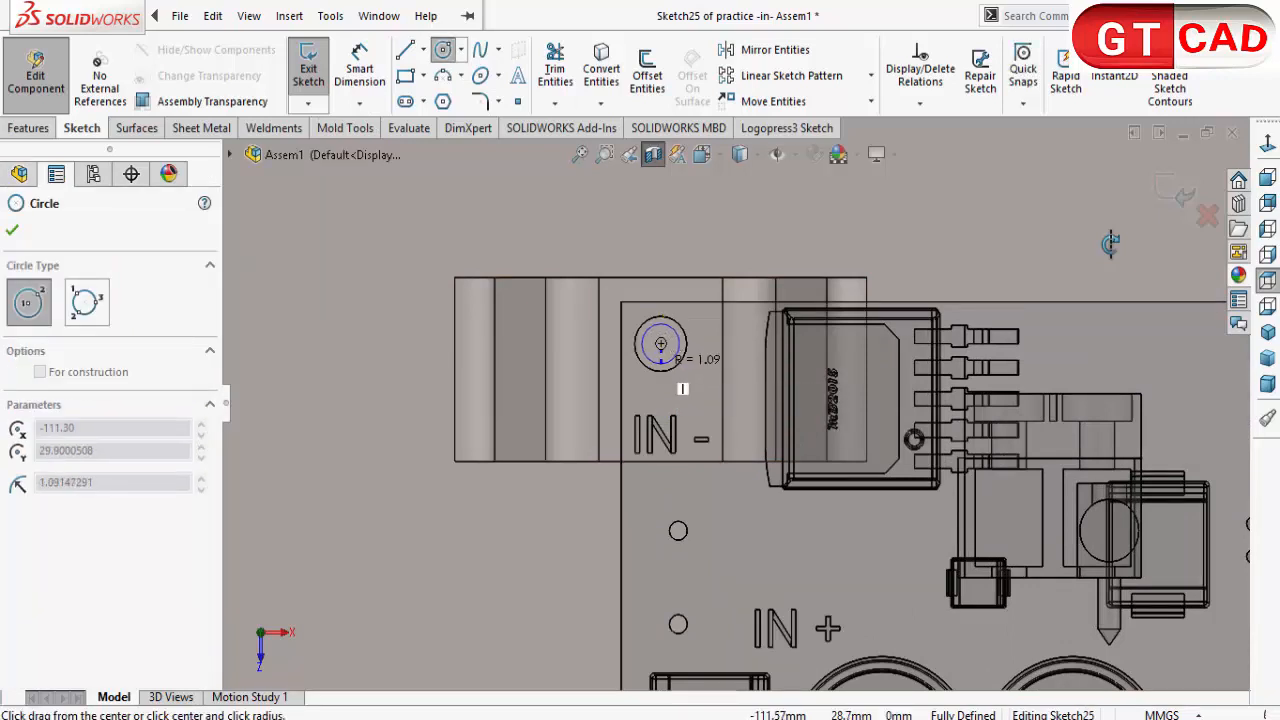
pyautogui.click(656, 370)
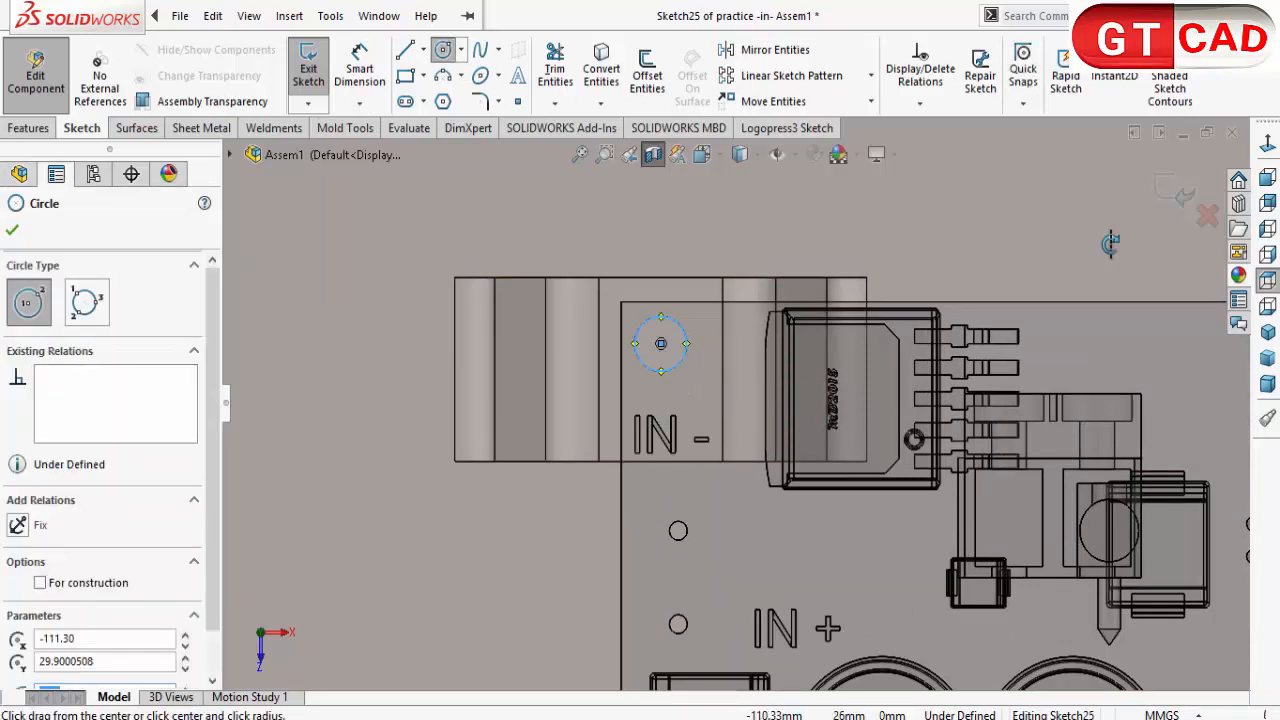
# Step: Sketch a circle centred on the board's corner hole near IN +, matching the hole's edge
pyautogui.scroll(5, 690, 425)
pyautogui.scroll(-2, 711, 625)
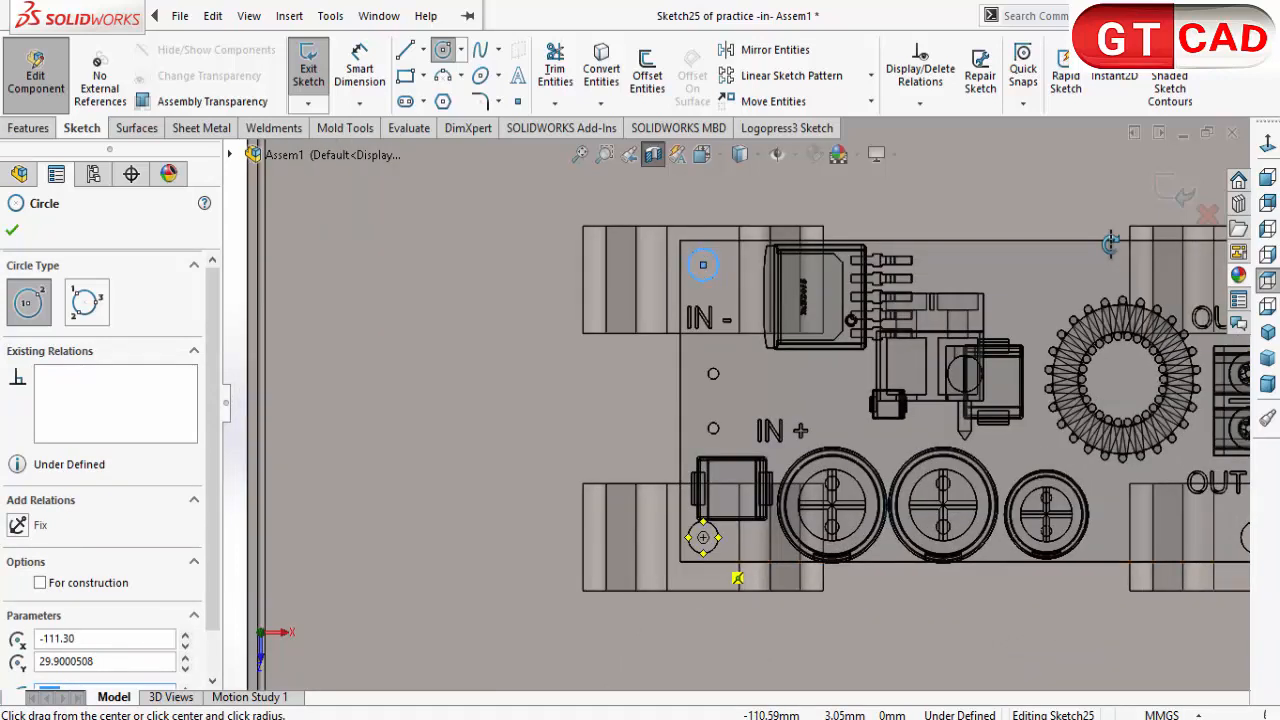
pyautogui.click(703, 538)
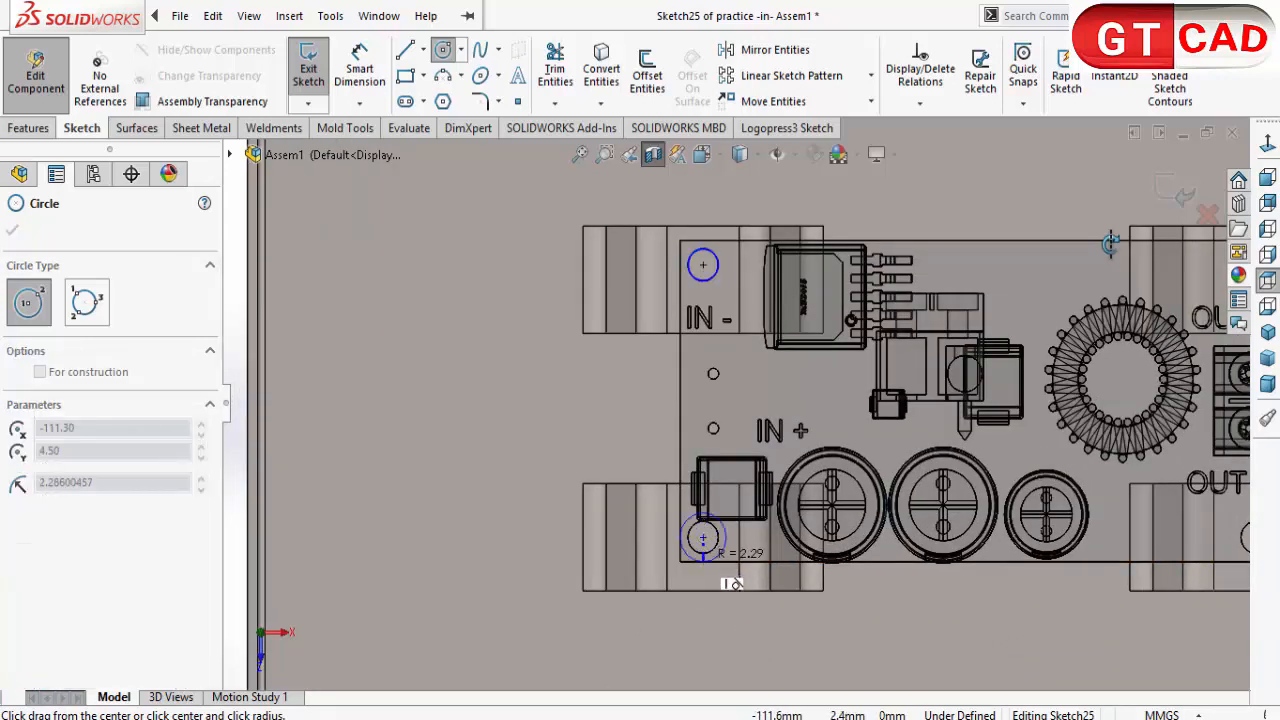
pyautogui.click(703, 554)
# Step: Sketch a circle centred on the board's corner hole near OUT +, matching the hole's edge
pyautogui.scroll(2, 860, 545)
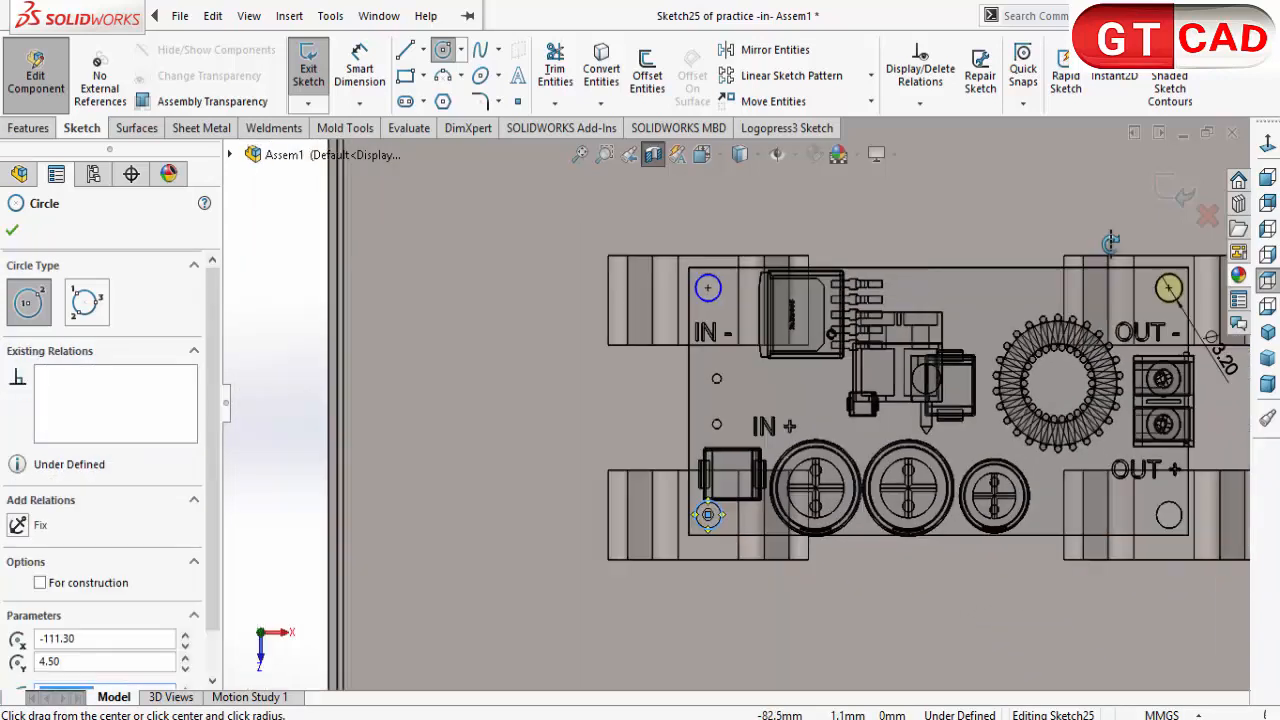
pyautogui.scroll(-1, 1166, 511)
pyautogui.scroll(-1, 1143, 528)
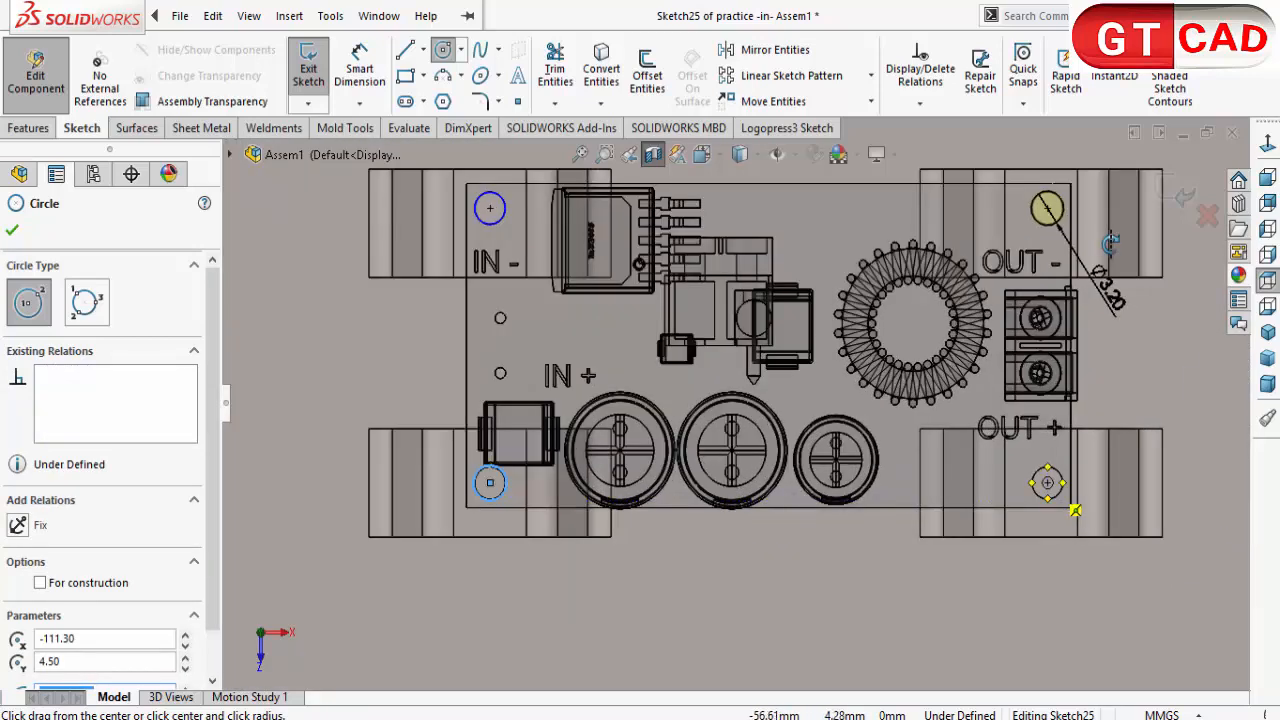
pyautogui.click(1072, 507)
pyautogui.click(1069, 523)
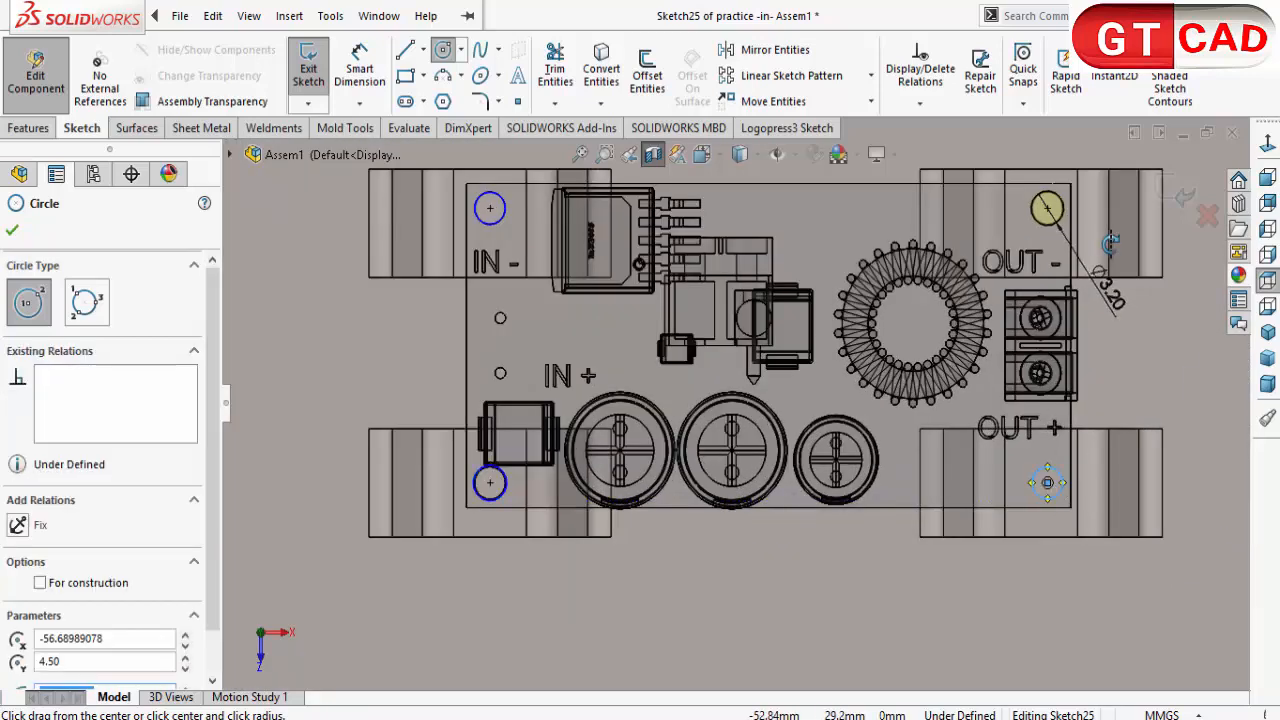
# Step: Finish the circle command and make the circle near IN - equal to the 3.20 mm circle near OUT -
pyautogui.press('Escape')
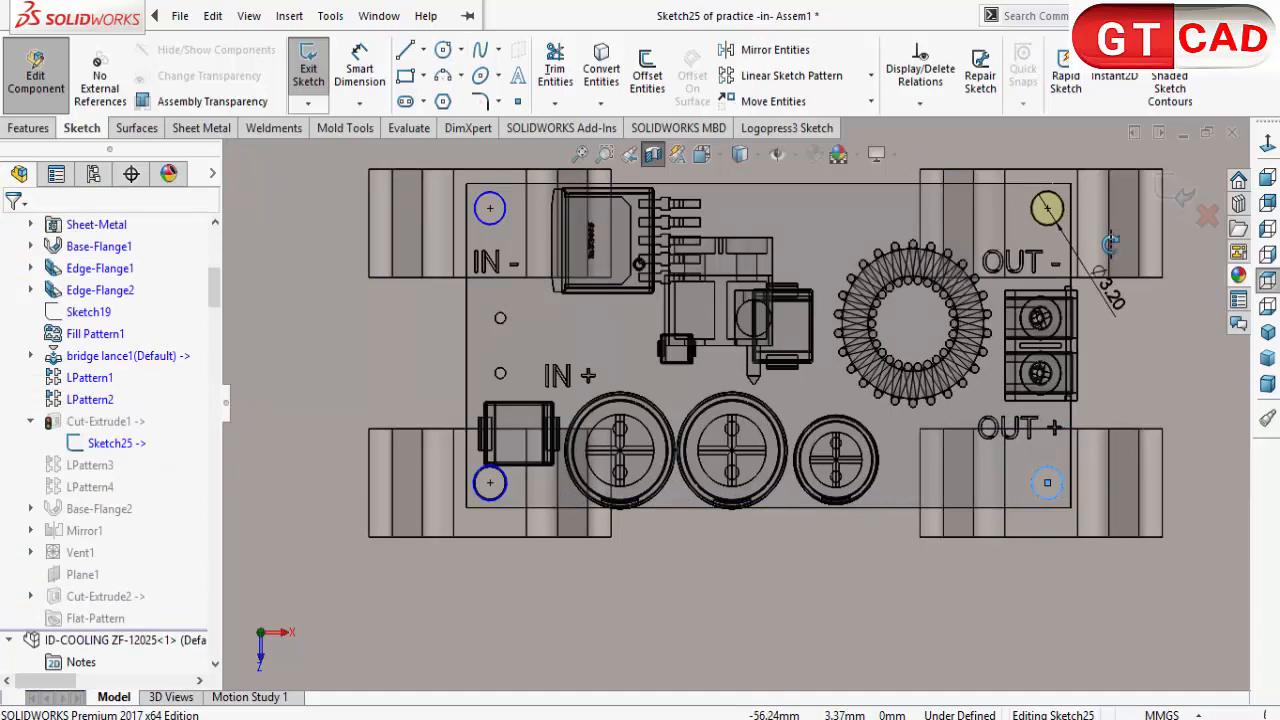
pyautogui.click(1047, 208)
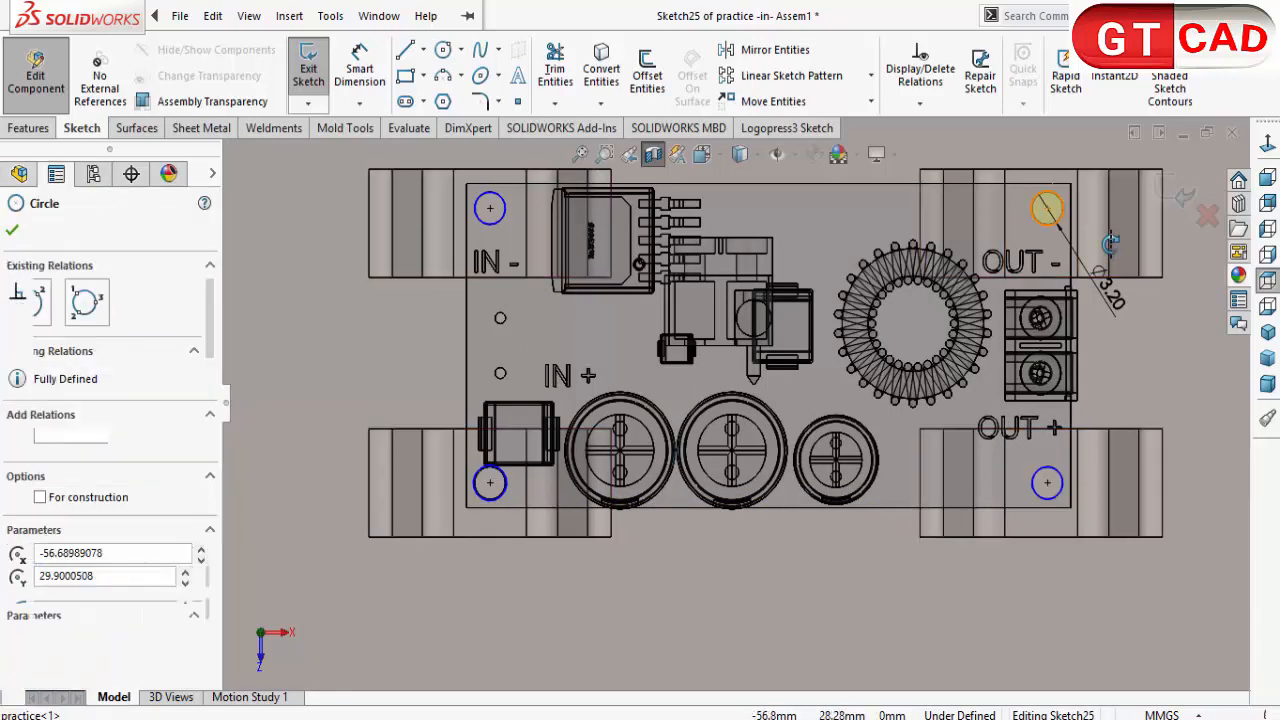
pyautogui.click(302, 620)
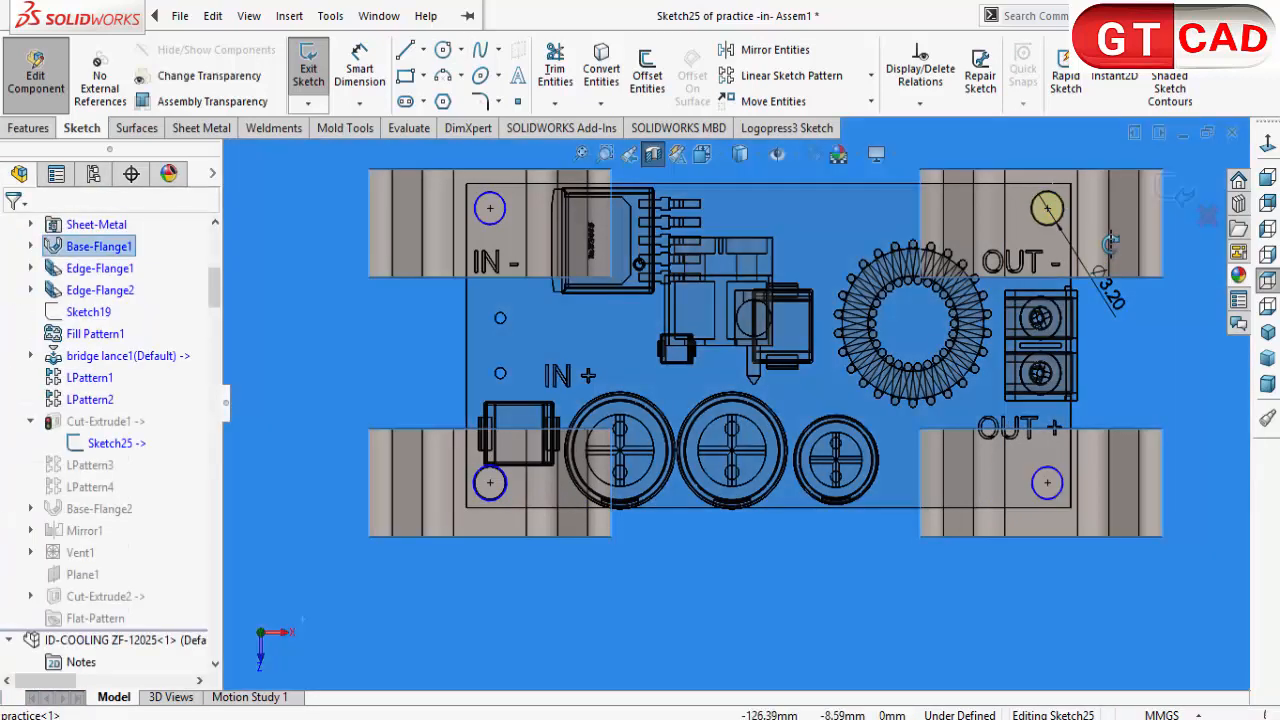
pyautogui.rightClick(562, 579)
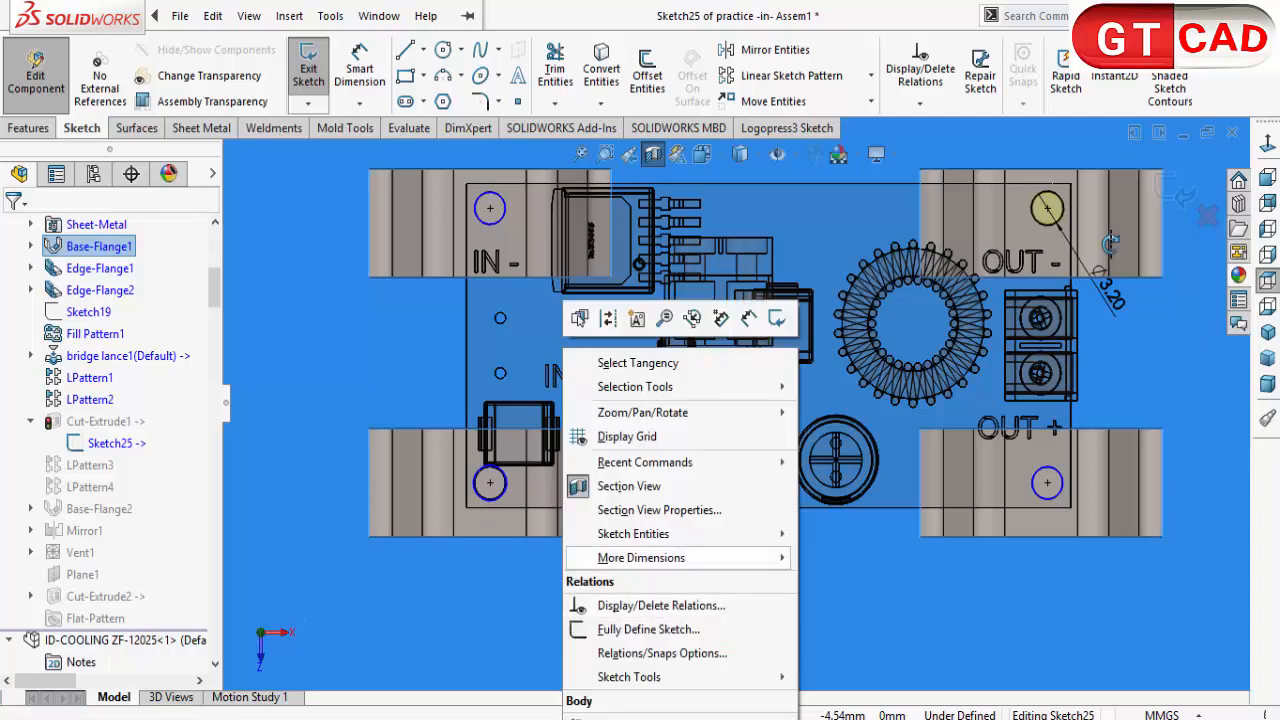
pyautogui.click(652, 486)
pyautogui.click(489, 468)
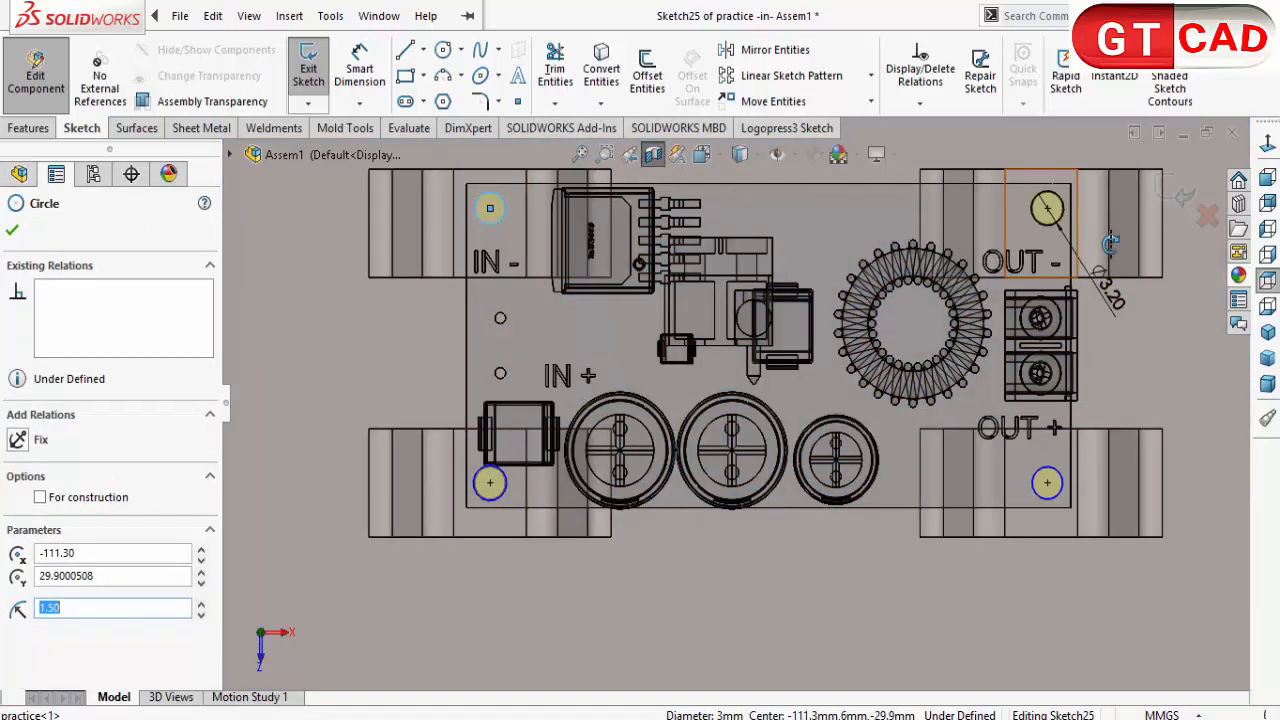
pyautogui.keyDown('ctrl'); pyautogui.click(1060, 200); pyautogui.keyUp('ctrl')
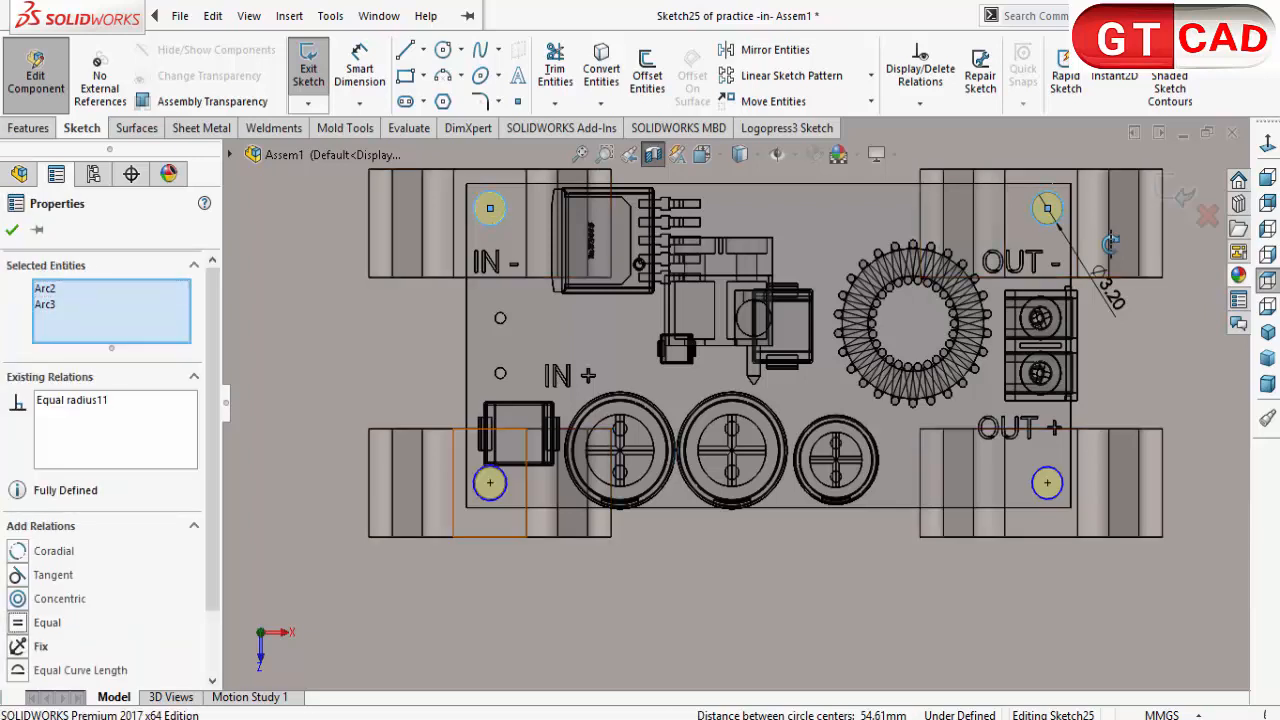
pyautogui.press('Escape')
# Step: Make the circles near IN + and OUT + equal to the 3.20 mm circle near OUT -
pyautogui.click(489, 483)
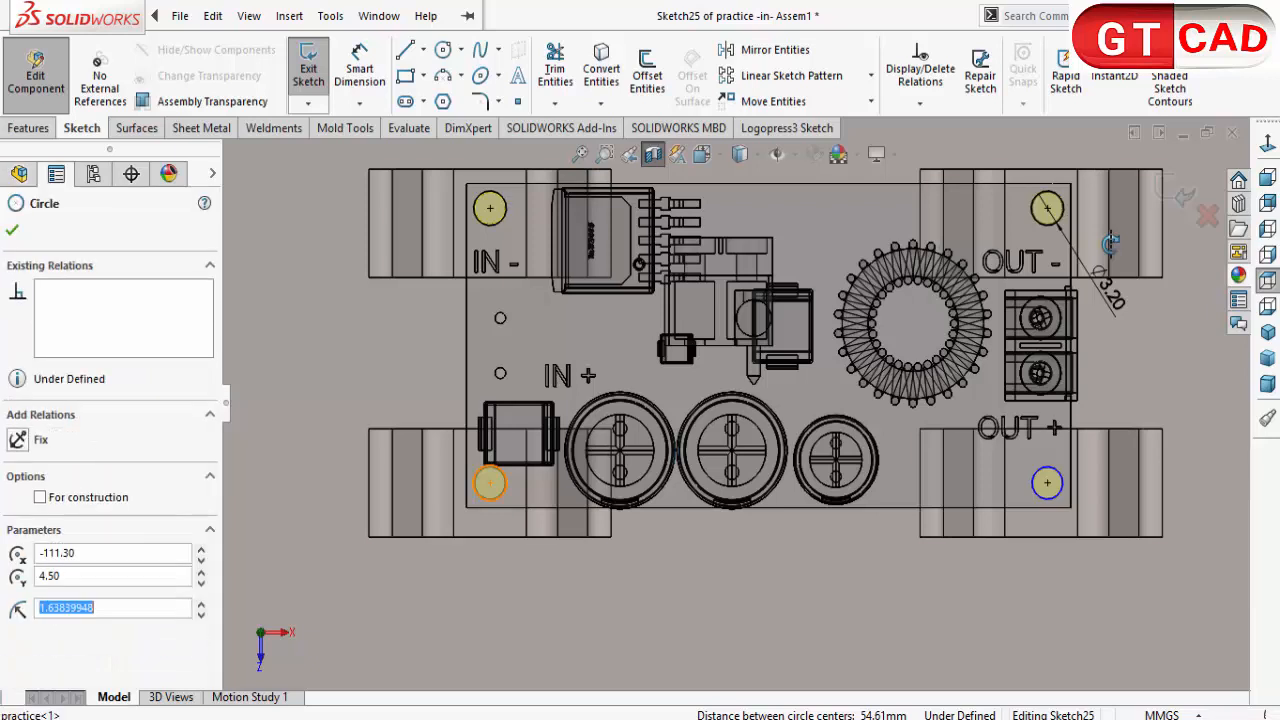
pyautogui.keyDown('ctrl'); pyautogui.click(1047, 208); pyautogui.keyUp('ctrl')
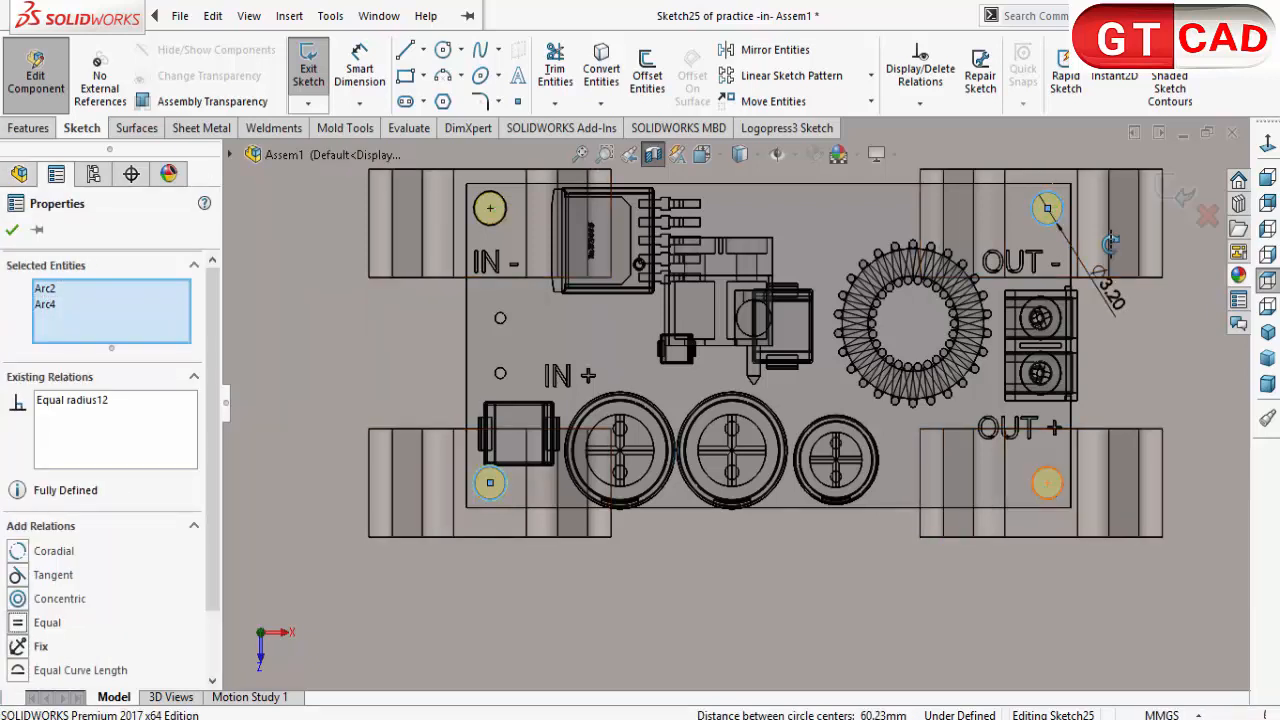
pyautogui.click(1047, 483)
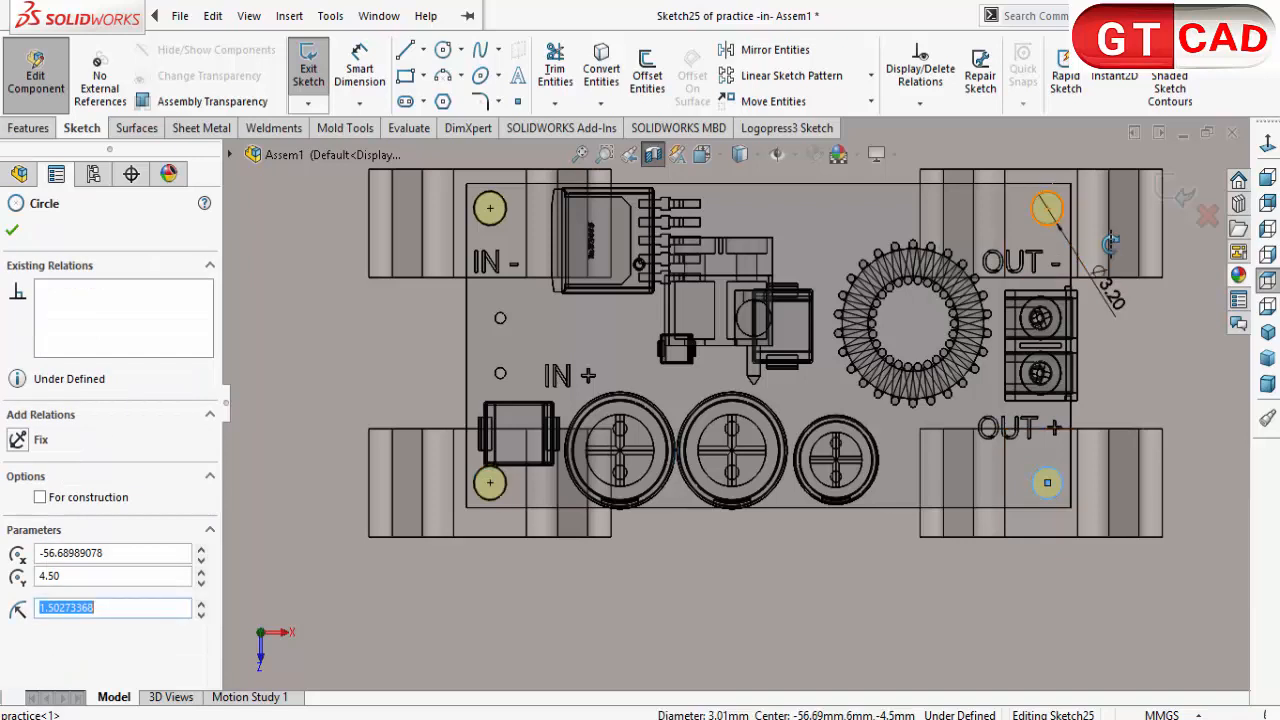
pyautogui.keyDown('ctrl'); pyautogui.click(1047, 208); pyautogui.keyUp('ctrl')
pyautogui.click(18, 623)
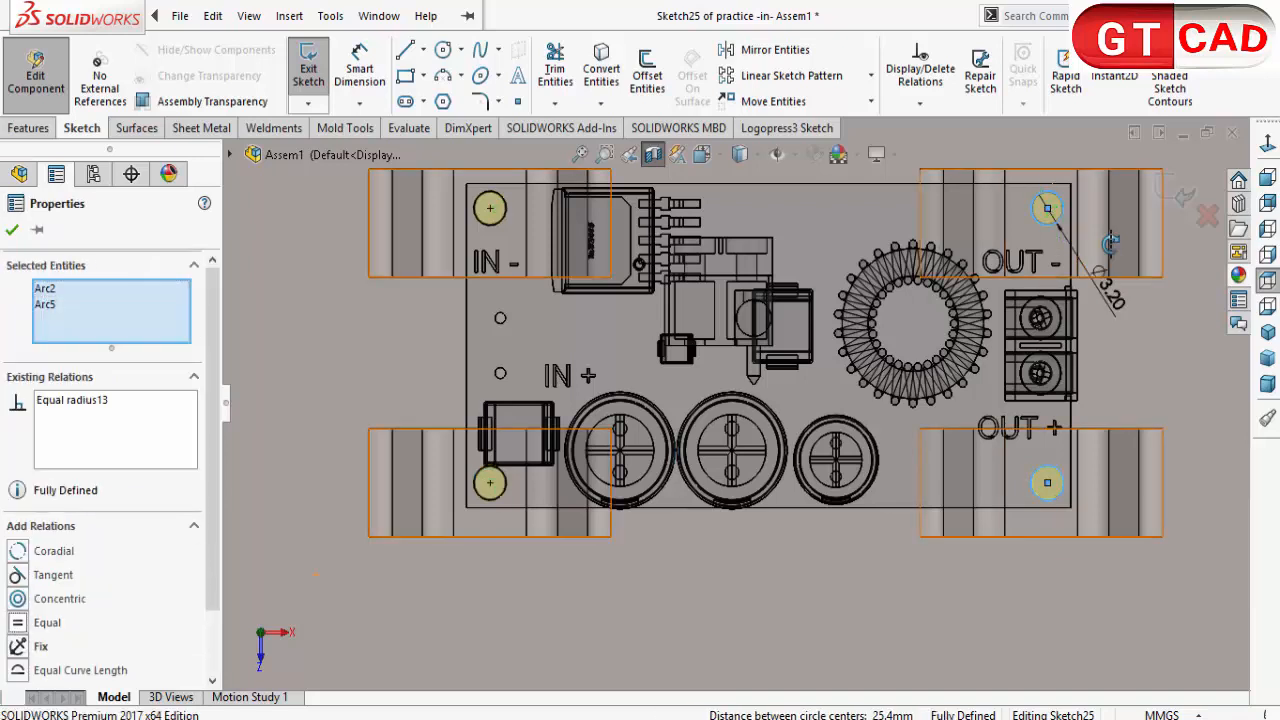
# Step: Exit the bridge hole sketch to rebuild the cut, and return from part editing to the assembly
pyautogui.click(1184, 197)
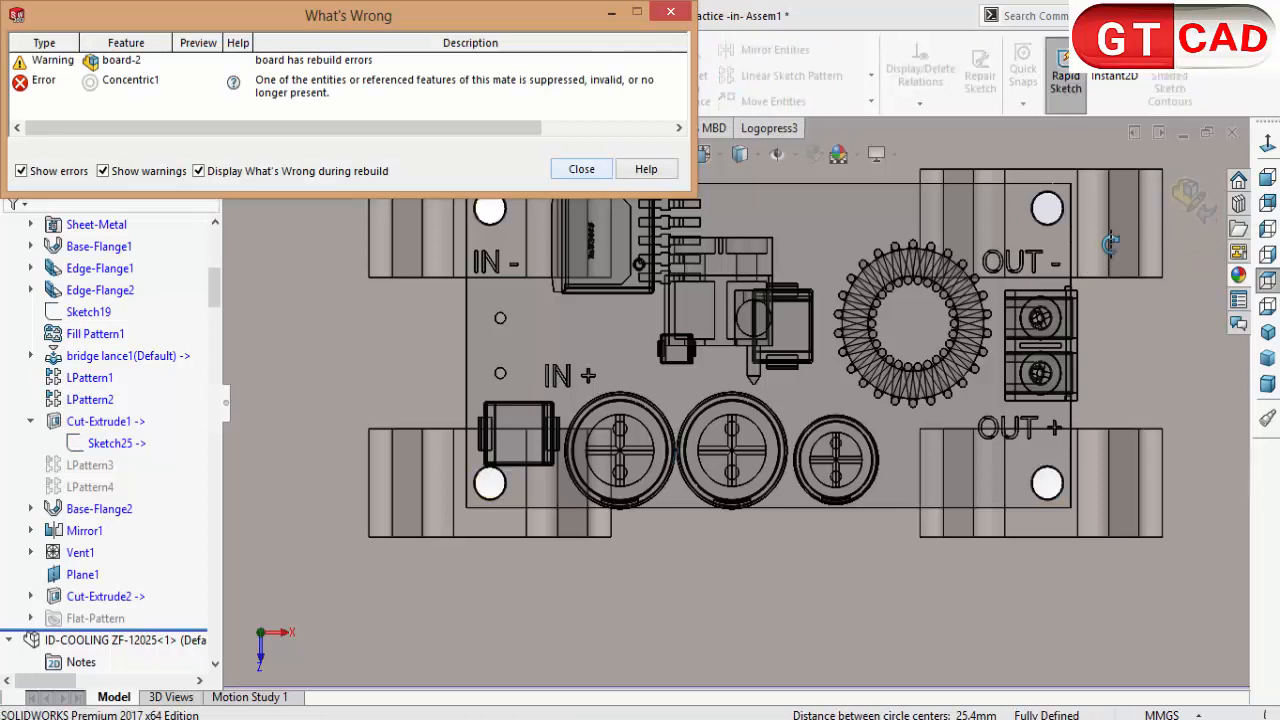
pyautogui.click(581, 169)
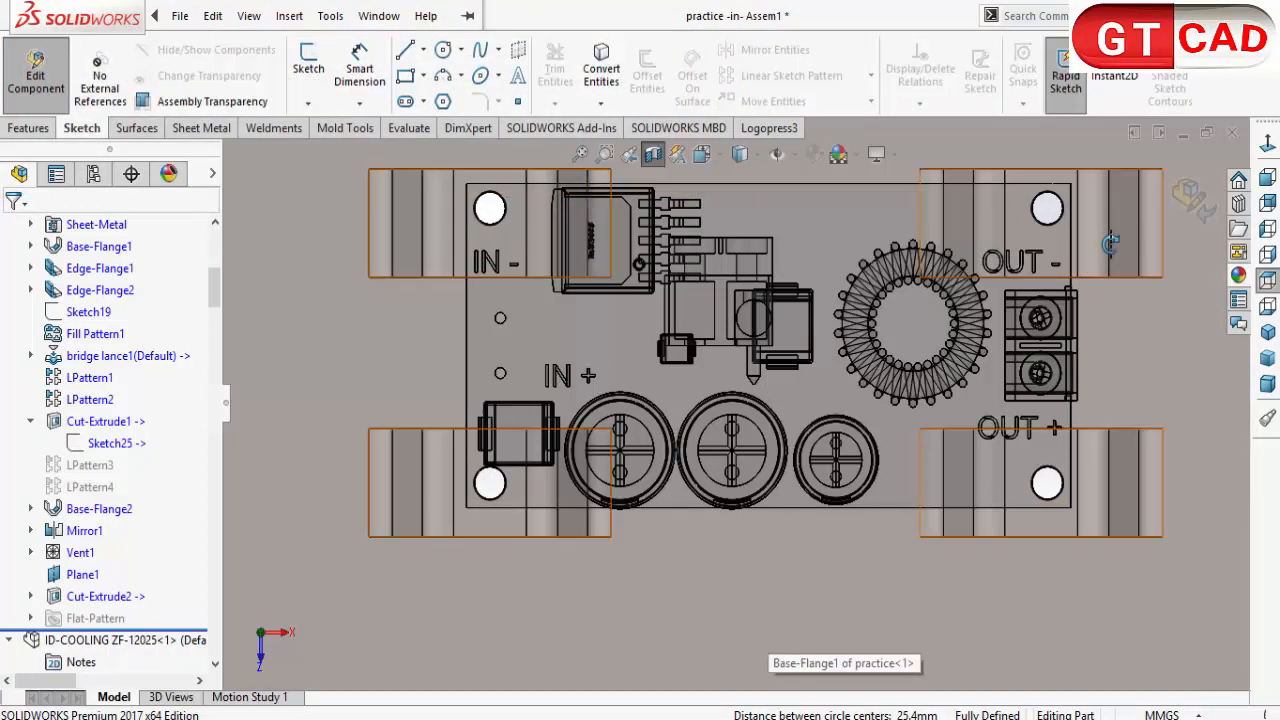
pyautogui.click(1191, 198)
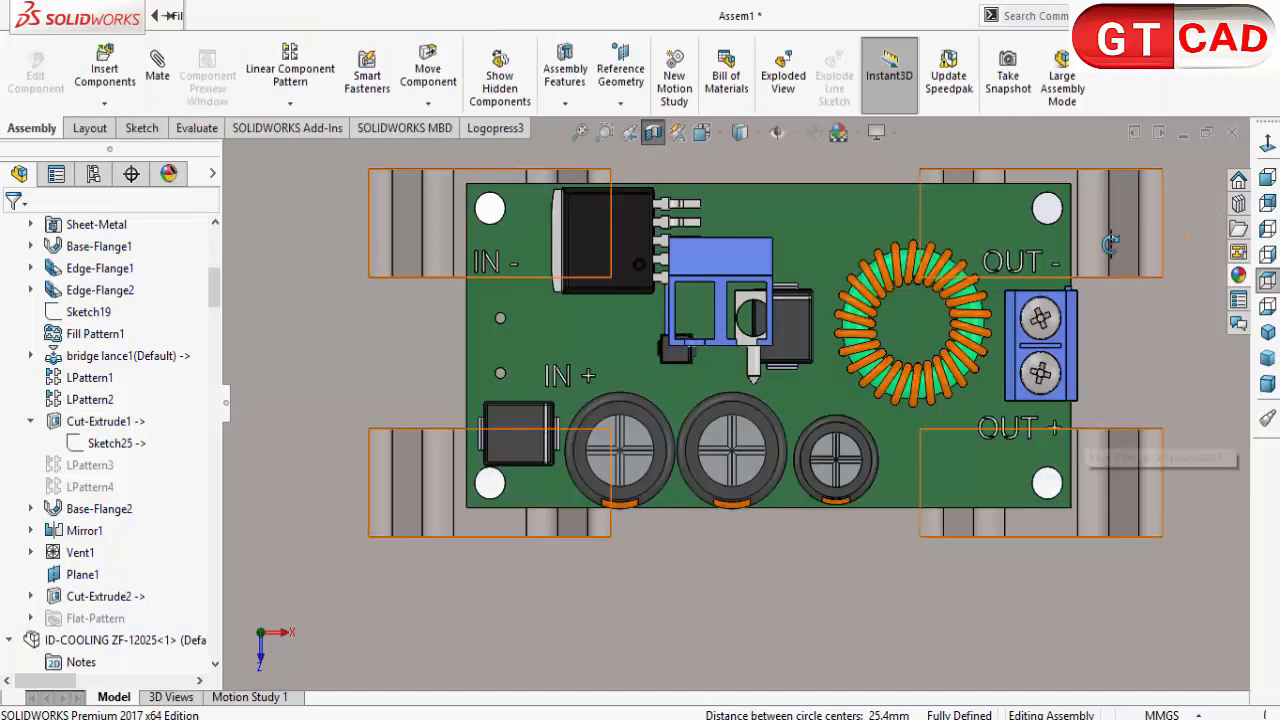
# Step: Add a concentric mate between the bridge hole and the board's corner hole near IN -
pyautogui.scroll(2, 1110, 244)
pyautogui.moveTo(1110, 244); pyautogui.dragTo(1110, 244, button='middle')
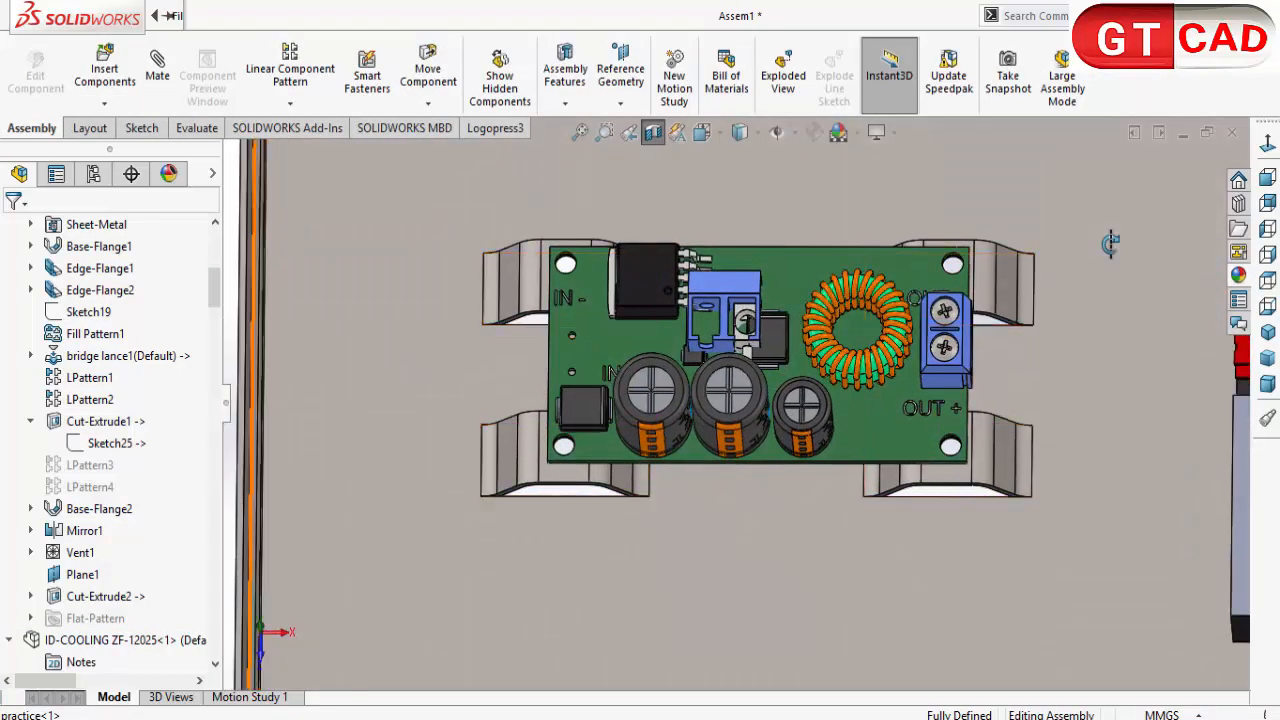
pyautogui.click(157, 70)
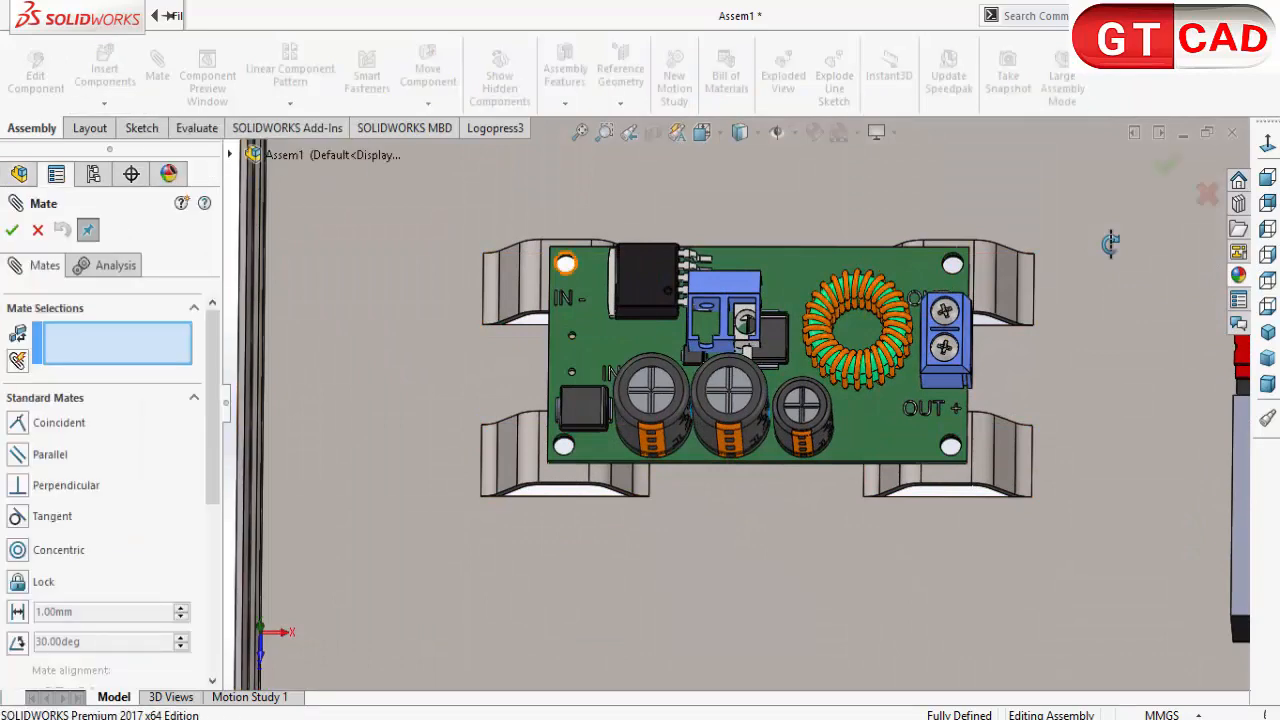
pyautogui.scroll(-4, 550, 255)
pyautogui.scroll(-3, 636, 272)
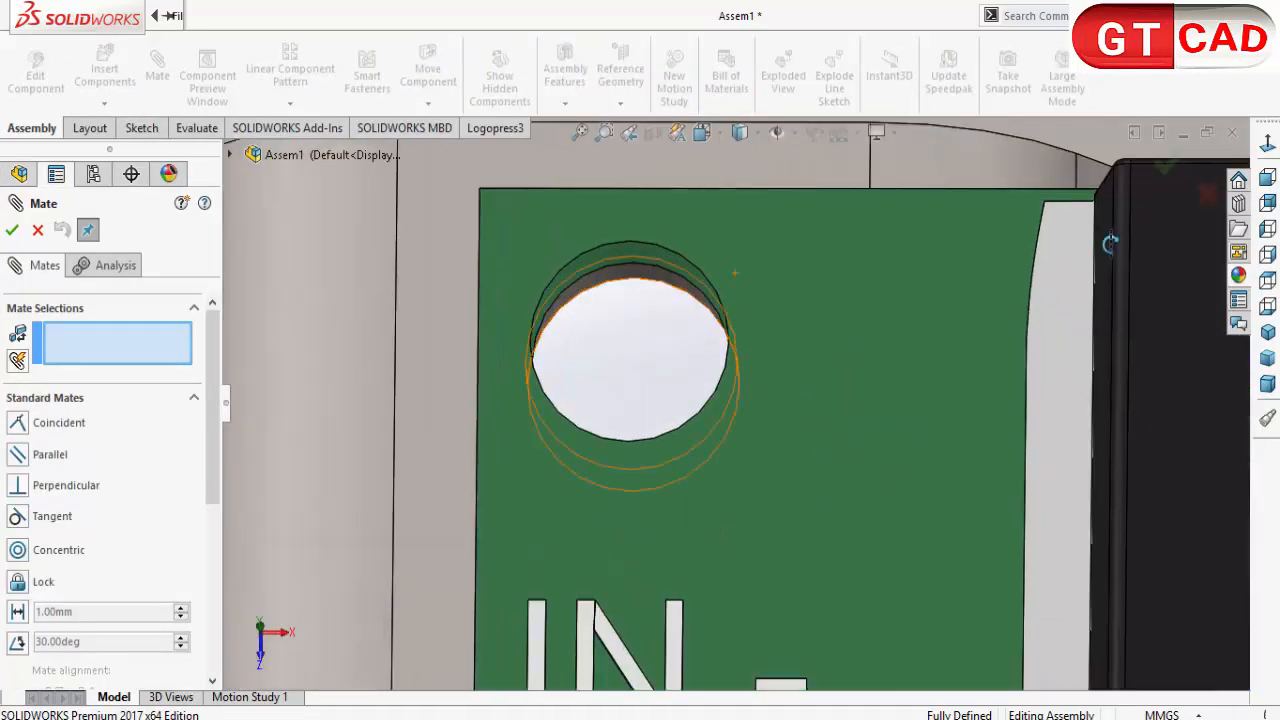
pyautogui.click(735, 272)
pyautogui.click(623, 252)
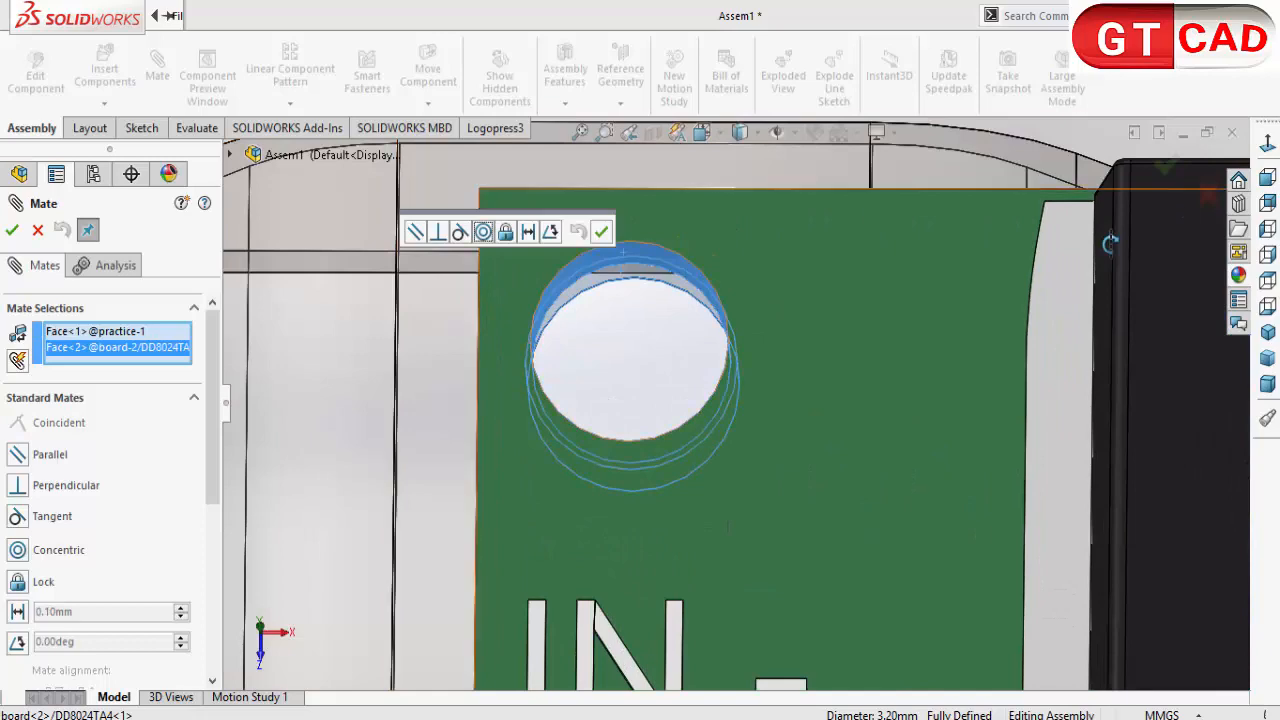
pyautogui.scroll(10, 1110, 243)
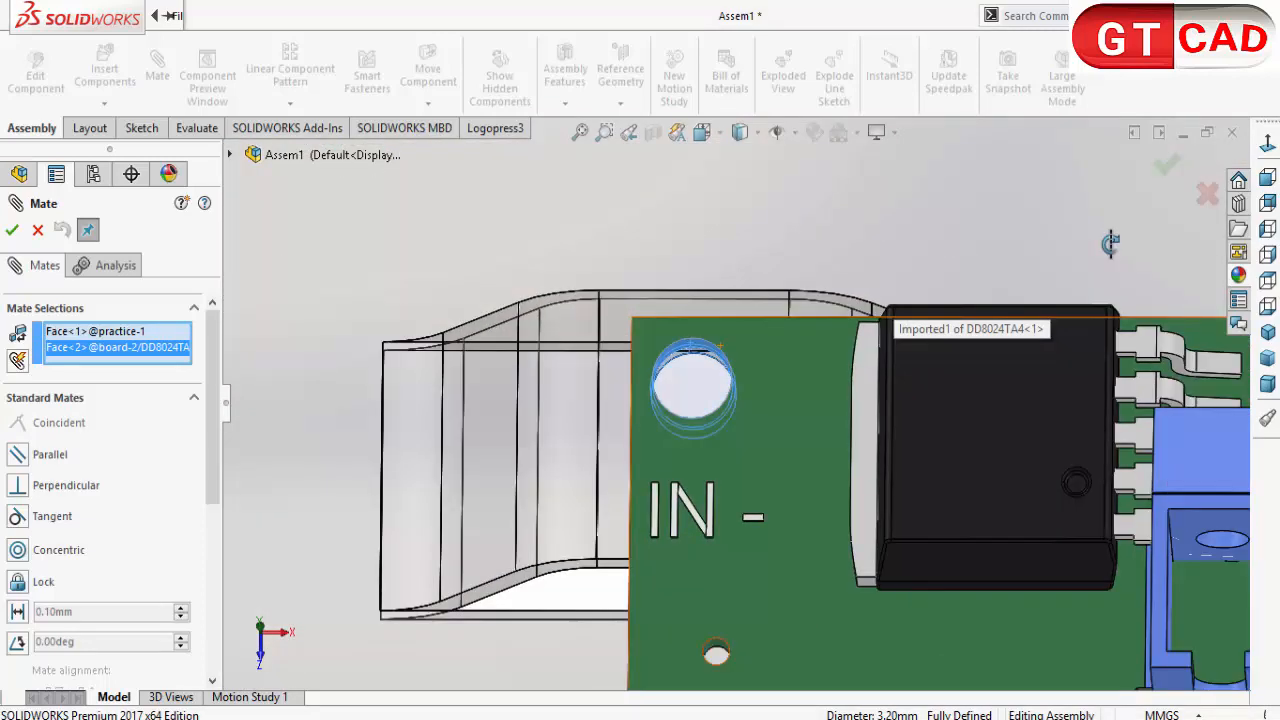
pyautogui.scroll(3, 1110, 243)
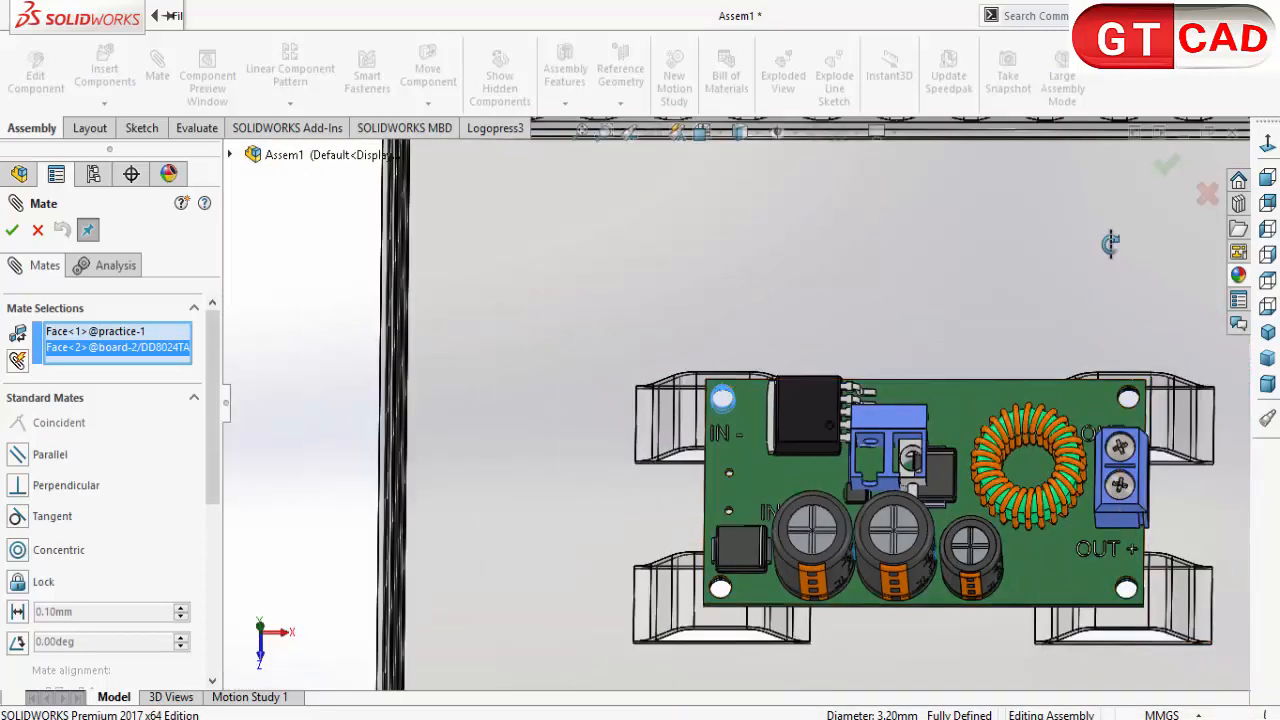
pyautogui.click(12, 230)
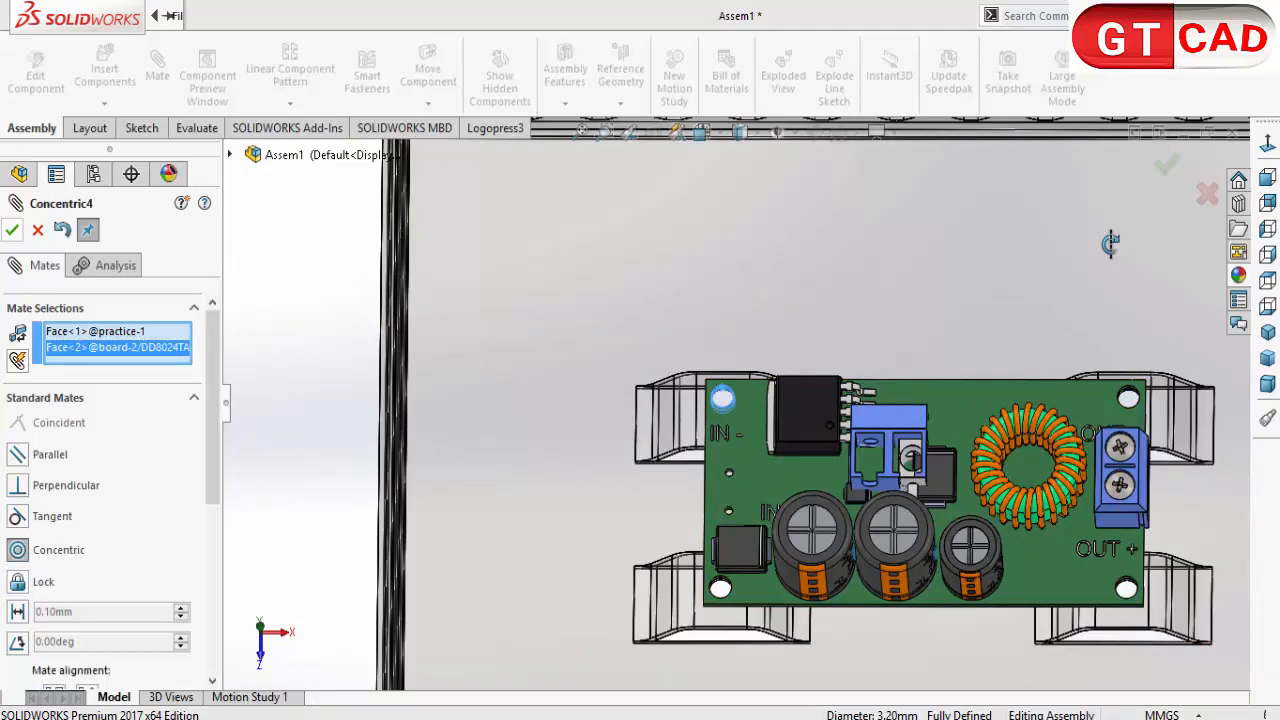
# Step: Add a concentric mate between the bridge hole and the board's corner hole near IN +
pyautogui.scroll(-10, 724, 378)
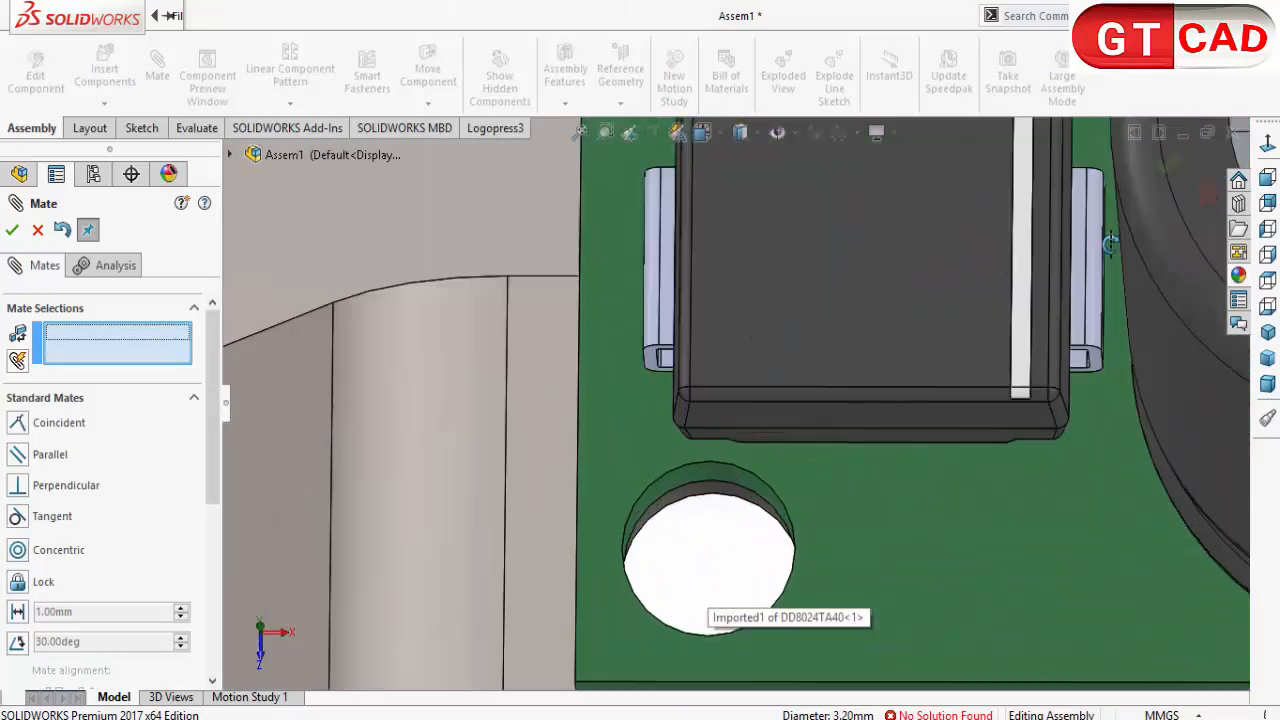
pyautogui.click(708, 489)
pyautogui.click(710, 469)
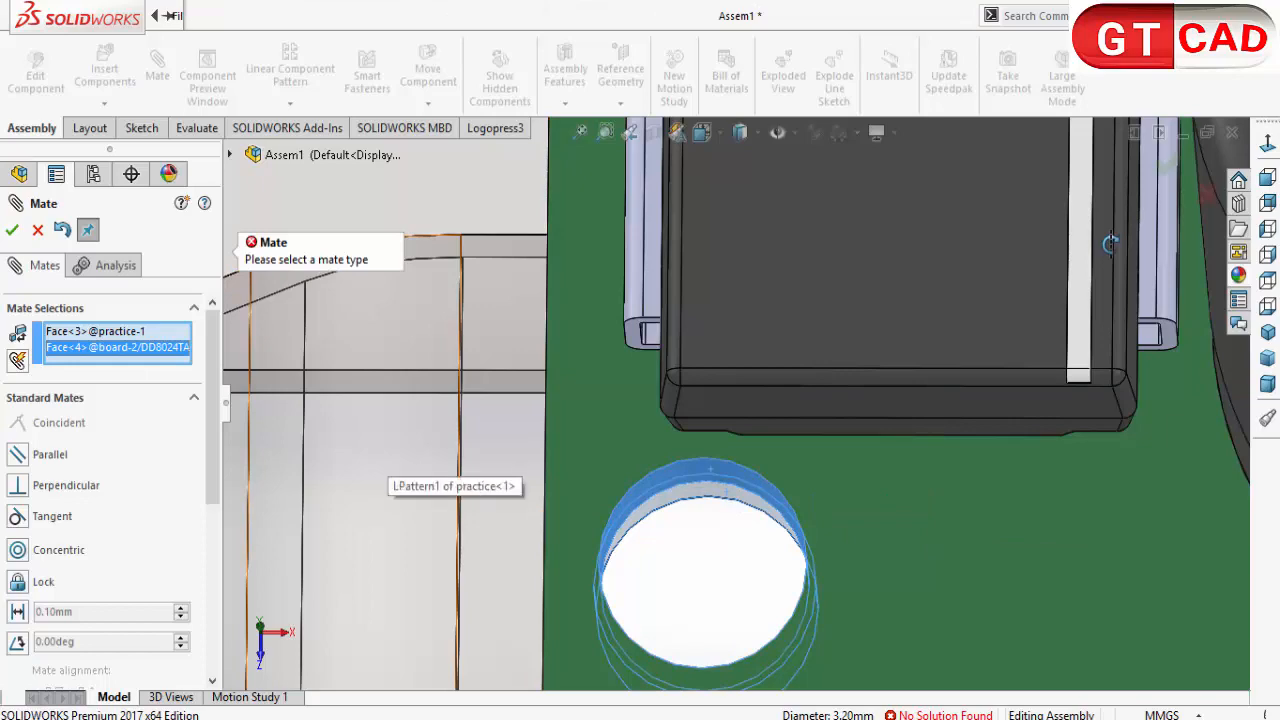
pyautogui.click(17, 550)
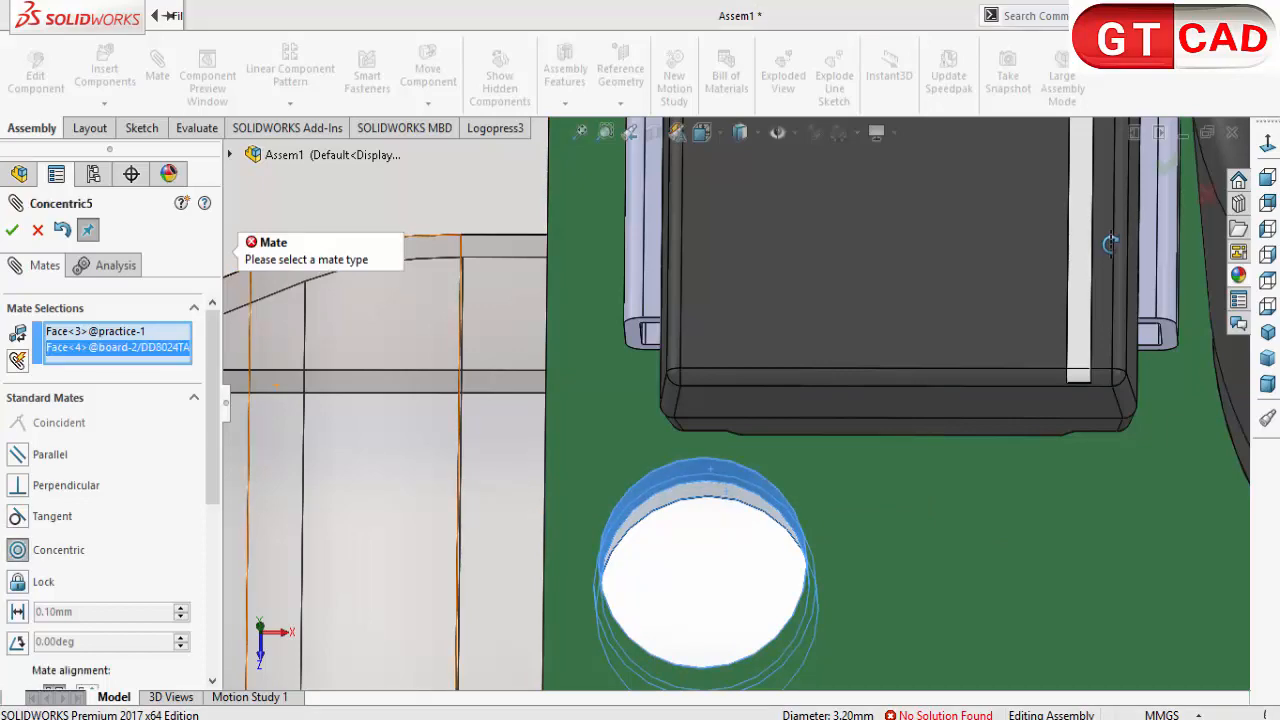
pyautogui.click(12, 230)
# Step: Add a concentric mate between the bridge hole and the board's corner hole near OUT +, and finish mating
pyautogui.scroll(13, 736, 404)
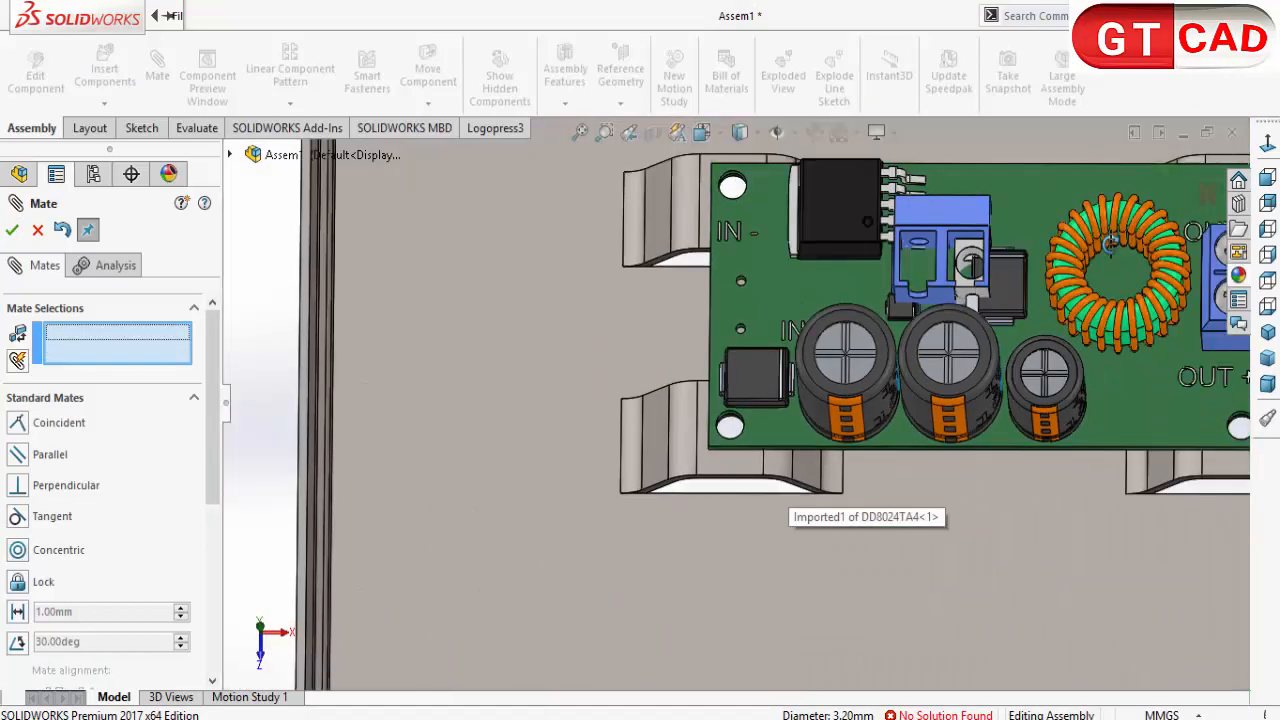
pyautogui.scroll(-6, 1150, 421)
pyautogui.scroll(-8, 997, 375)
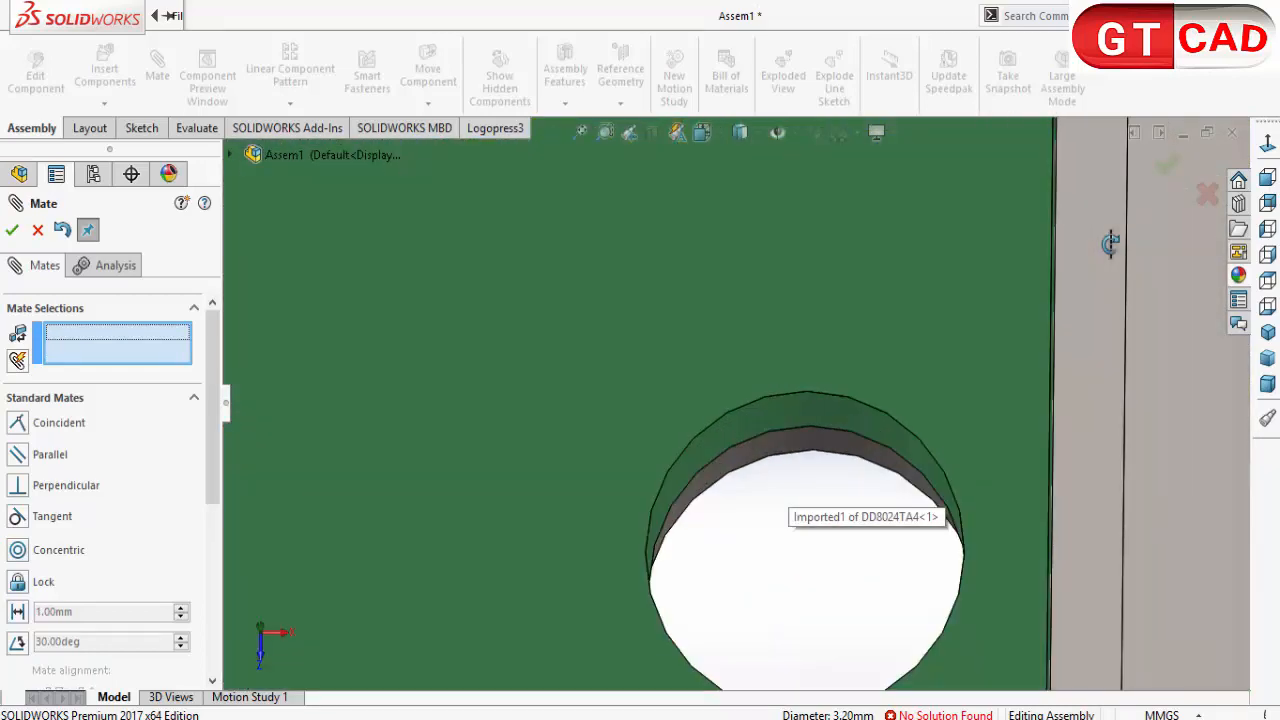
pyautogui.click(828, 446)
pyautogui.click(815, 401)
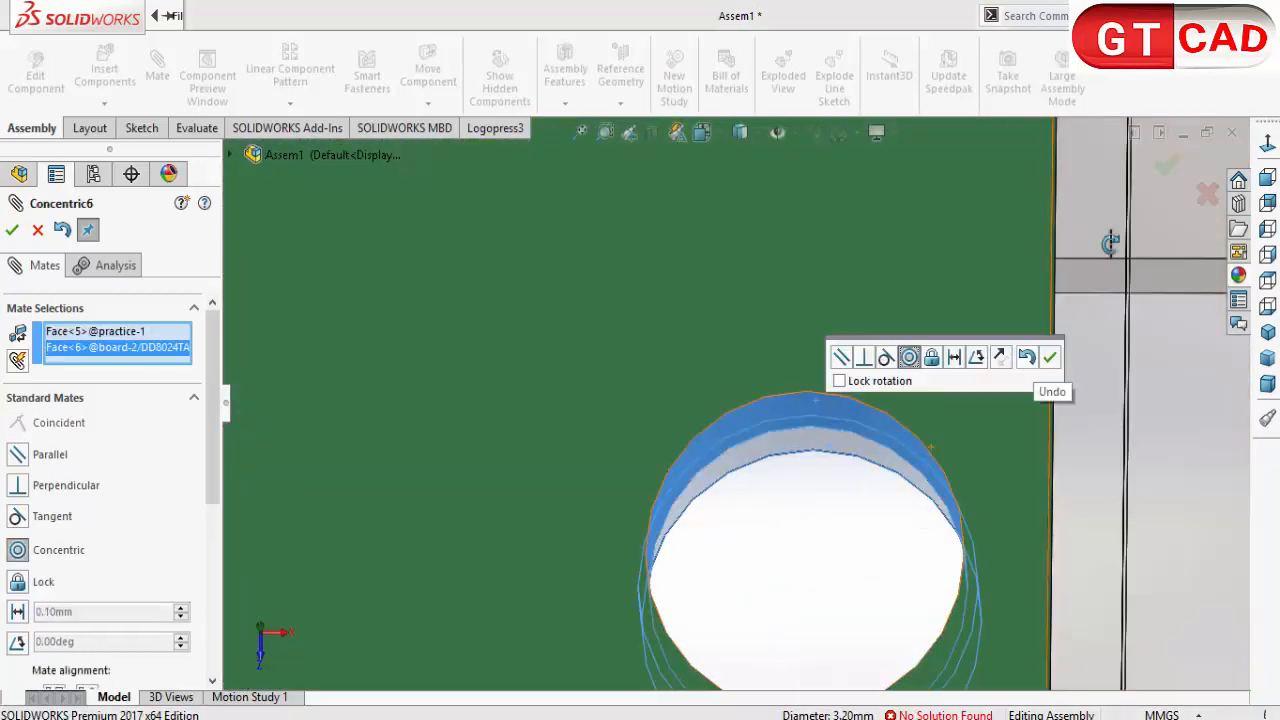
pyautogui.click(1049, 357)
pyautogui.scroll(5, 732, 401)
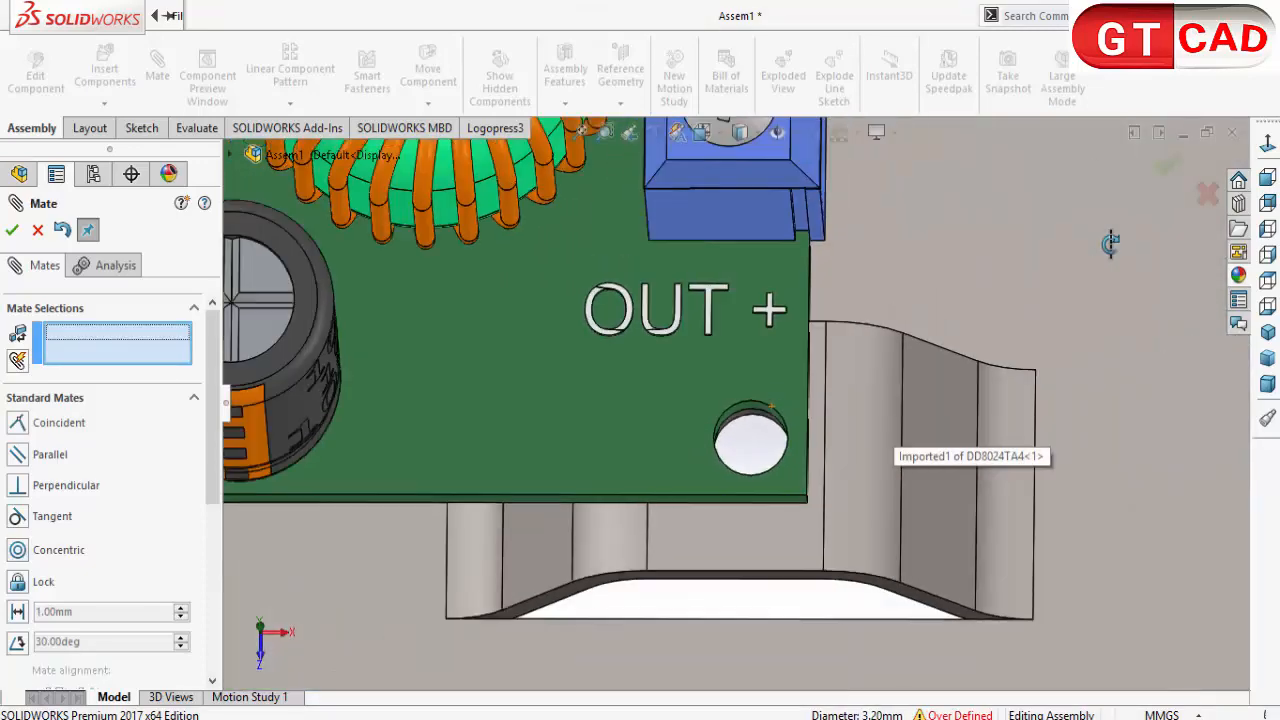
pyautogui.press('Escape')
# Step: Turn off the section view to display the complete enclosure
pyautogui.scroll(5, 732, 401)
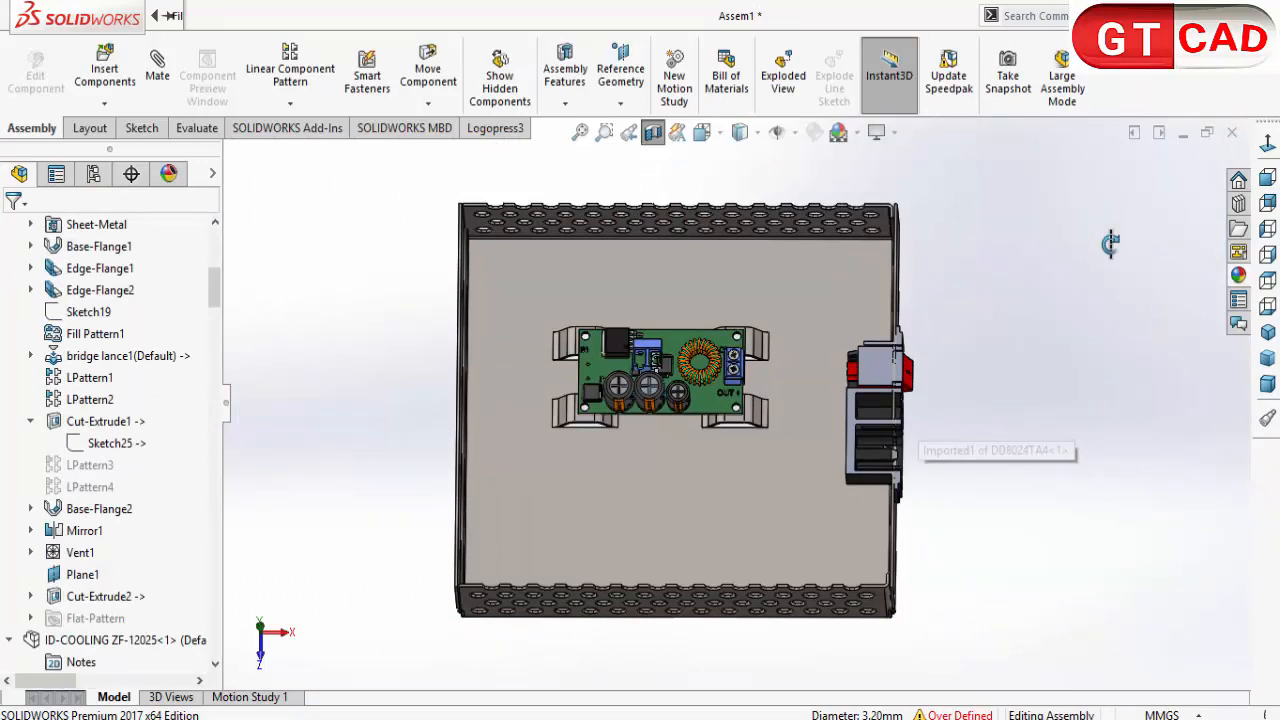
pyautogui.moveTo(1110, 244); pyautogui.dragTo(1110, 245, button='middle')
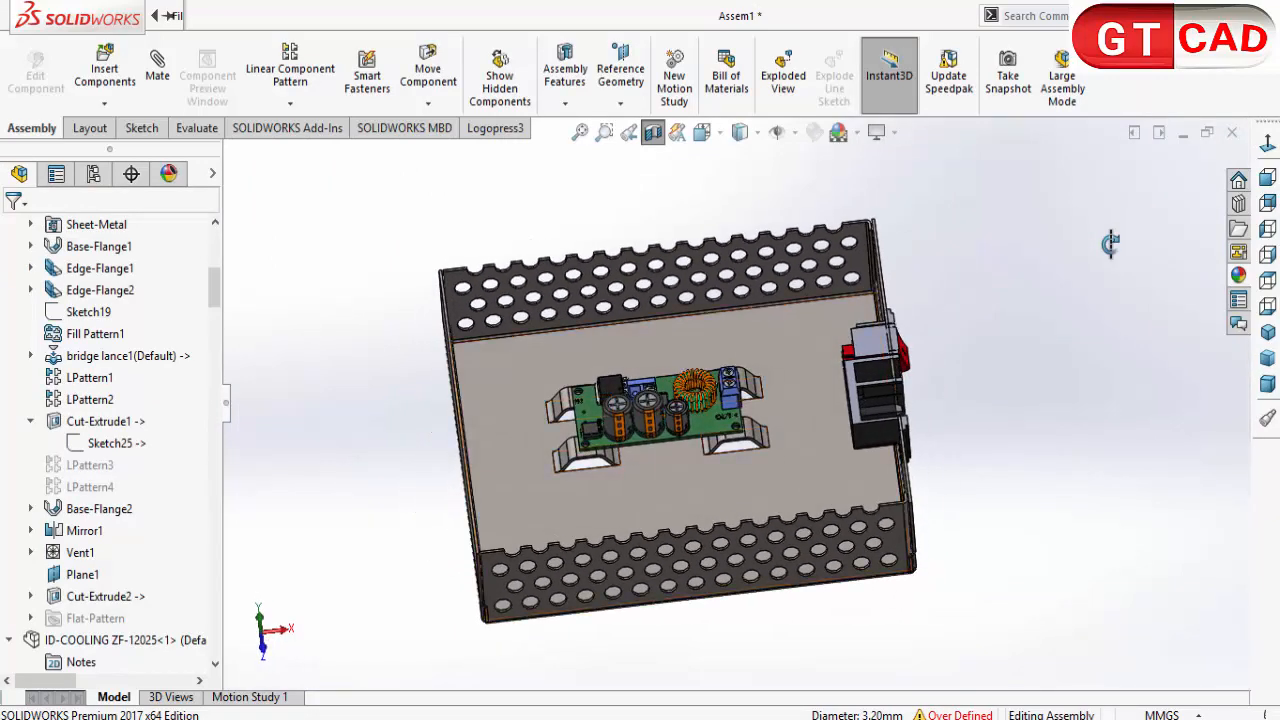
pyautogui.click(705, 428)
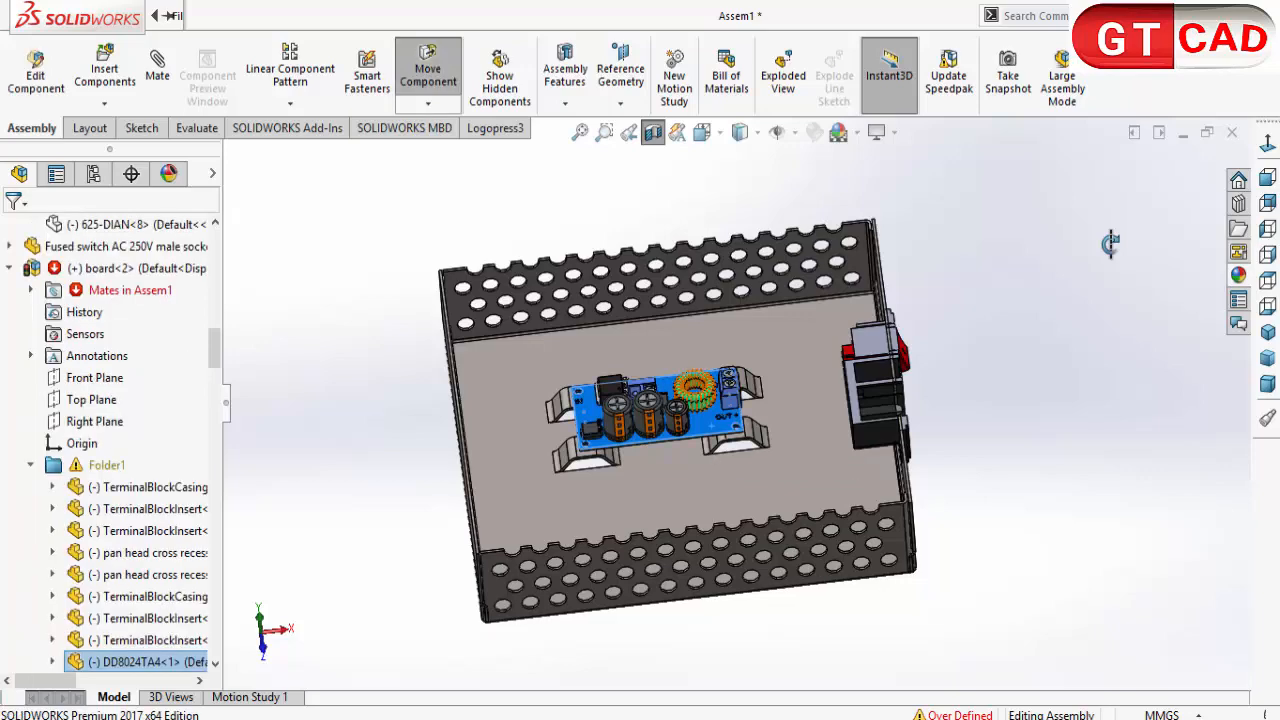
pyautogui.press('Escape')
pyautogui.moveTo(1110, 244); pyautogui.dragTo(1110, 244, button='middle')
pyautogui.click(653, 132)
# Step: Show the hidden ID-COOLING ZF-12025 fan inside the enclosure
pyautogui.moveTo(1110, 243); pyautogui.dragTo(1111, 244, button='middle')
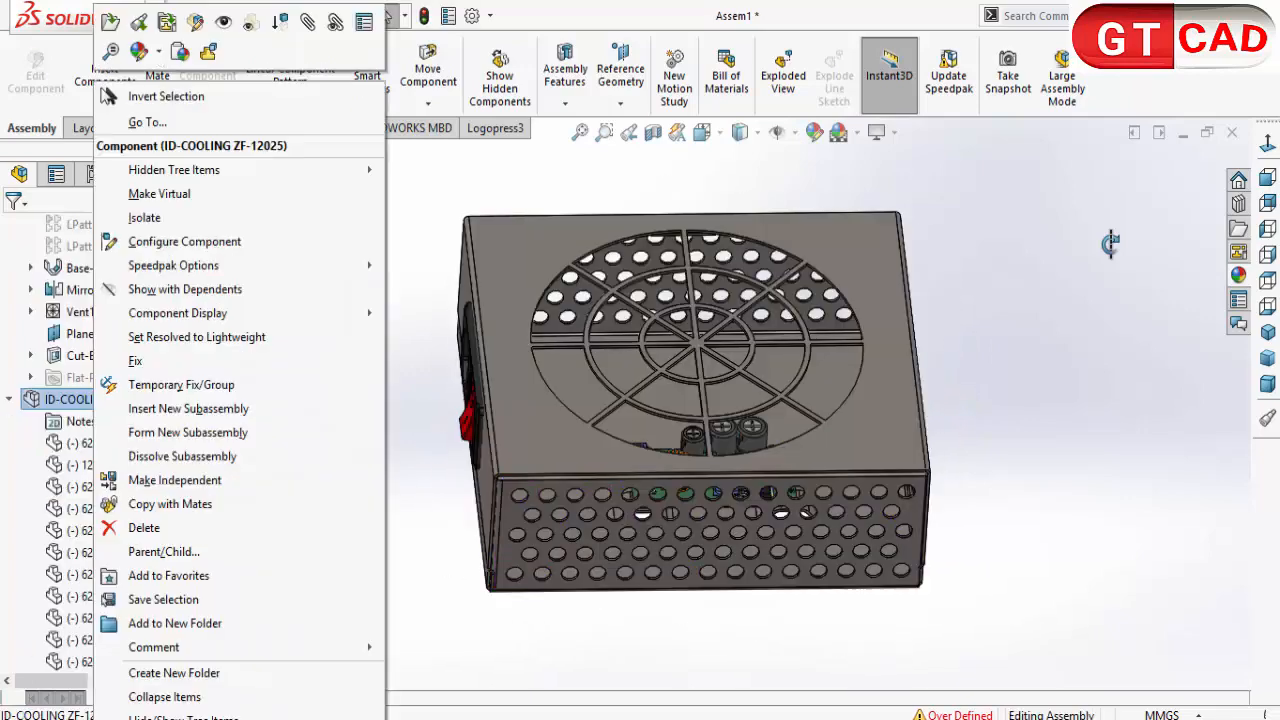
pyautogui.press('Escape')
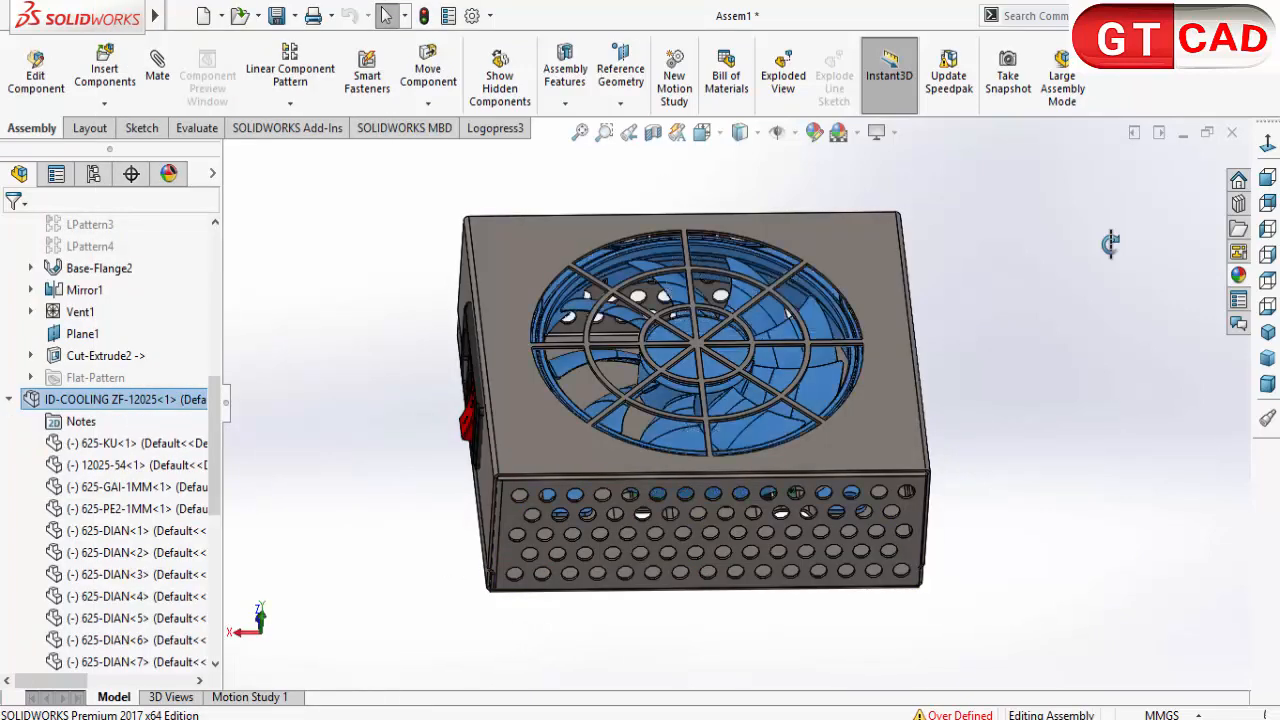
pyautogui.press('Escape')
# Step: Apply the red-and-white Designed with SOLIDWORKS decal to the enclosure's solid end face opposite the switch socket
pyautogui.scroll(2, 1110, 243)
pyautogui.moveTo(1110, 243); pyautogui.dragTo(1110, 243, button='middle')
pyautogui.press('Left')
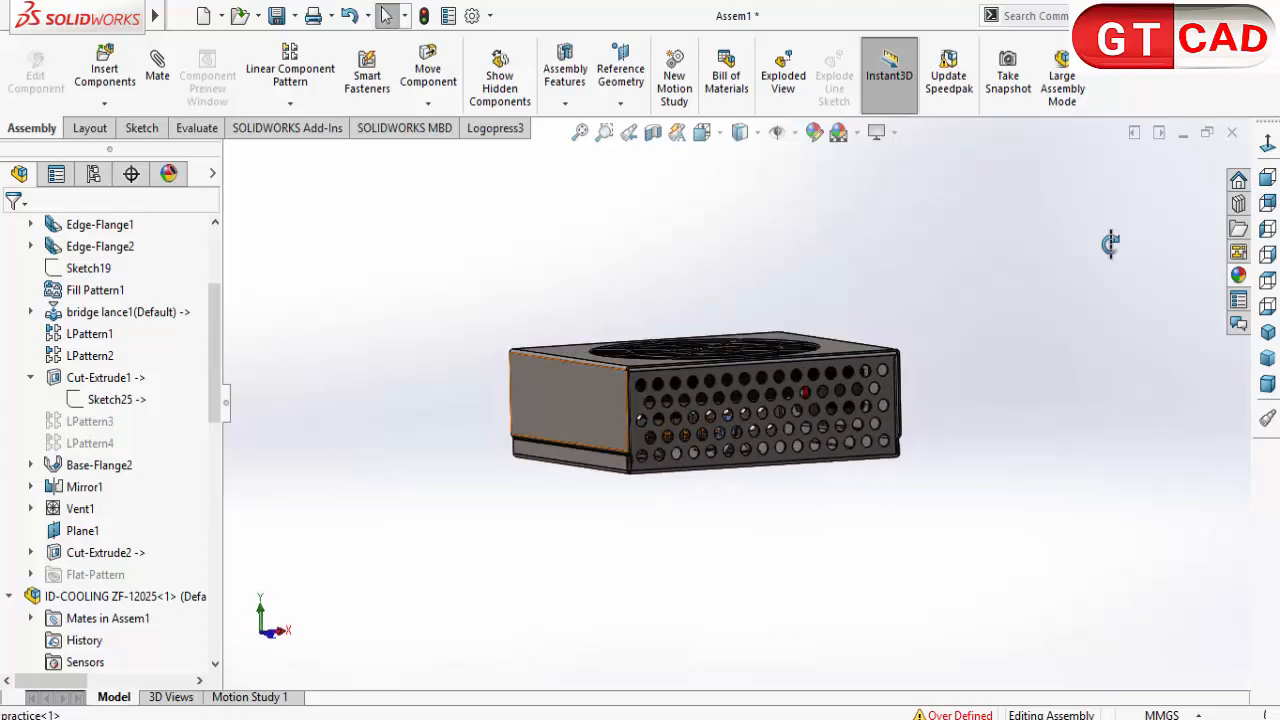
pyautogui.click(561, 416)
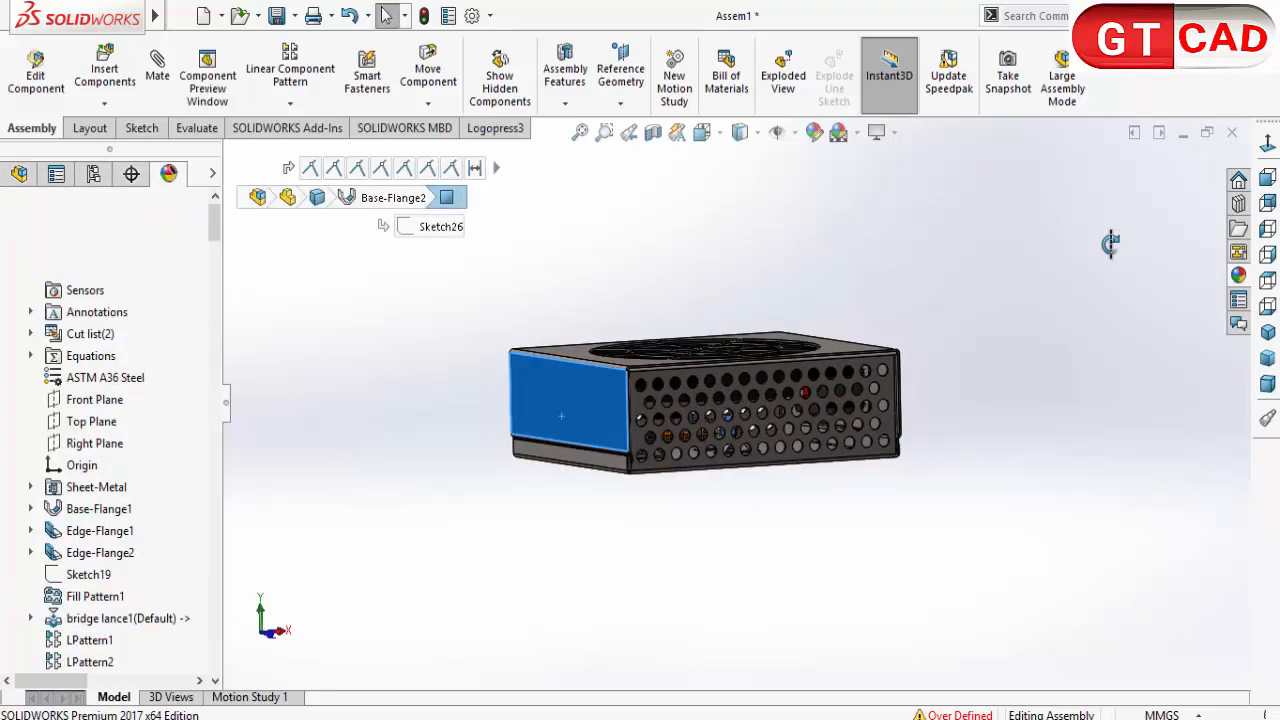
pyautogui.click(37, 201)
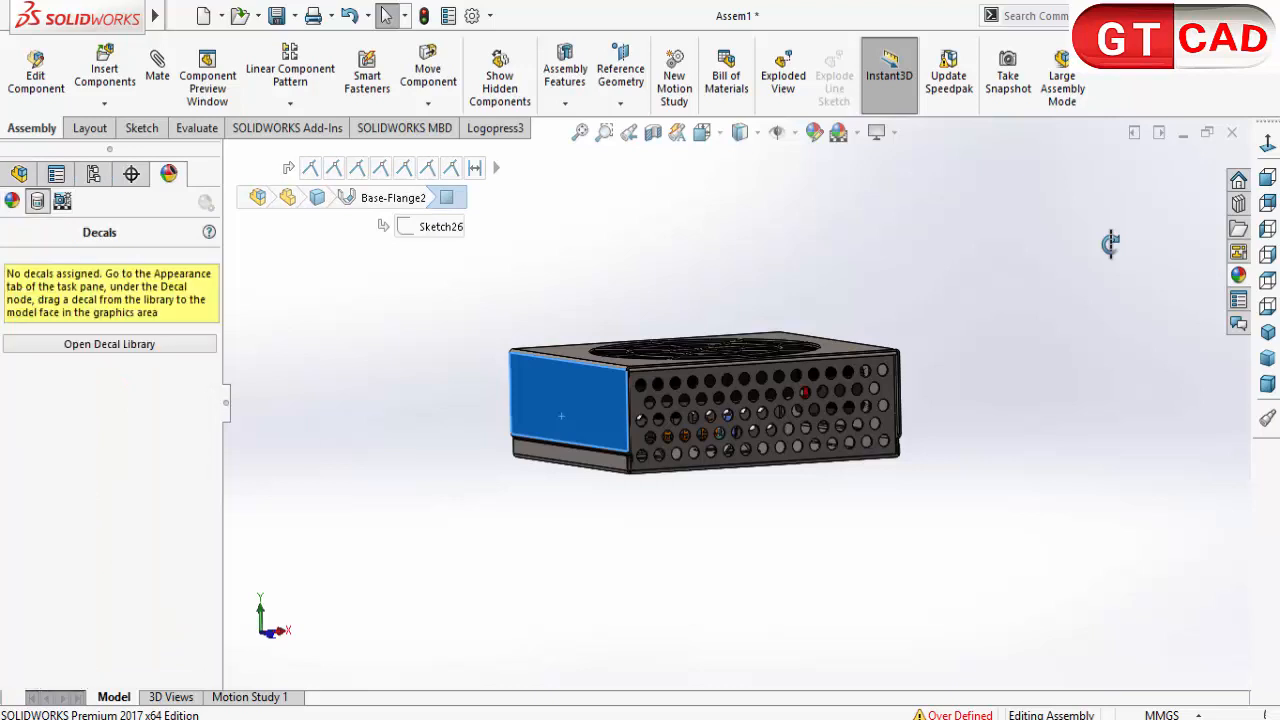
pyautogui.click(150, 433)
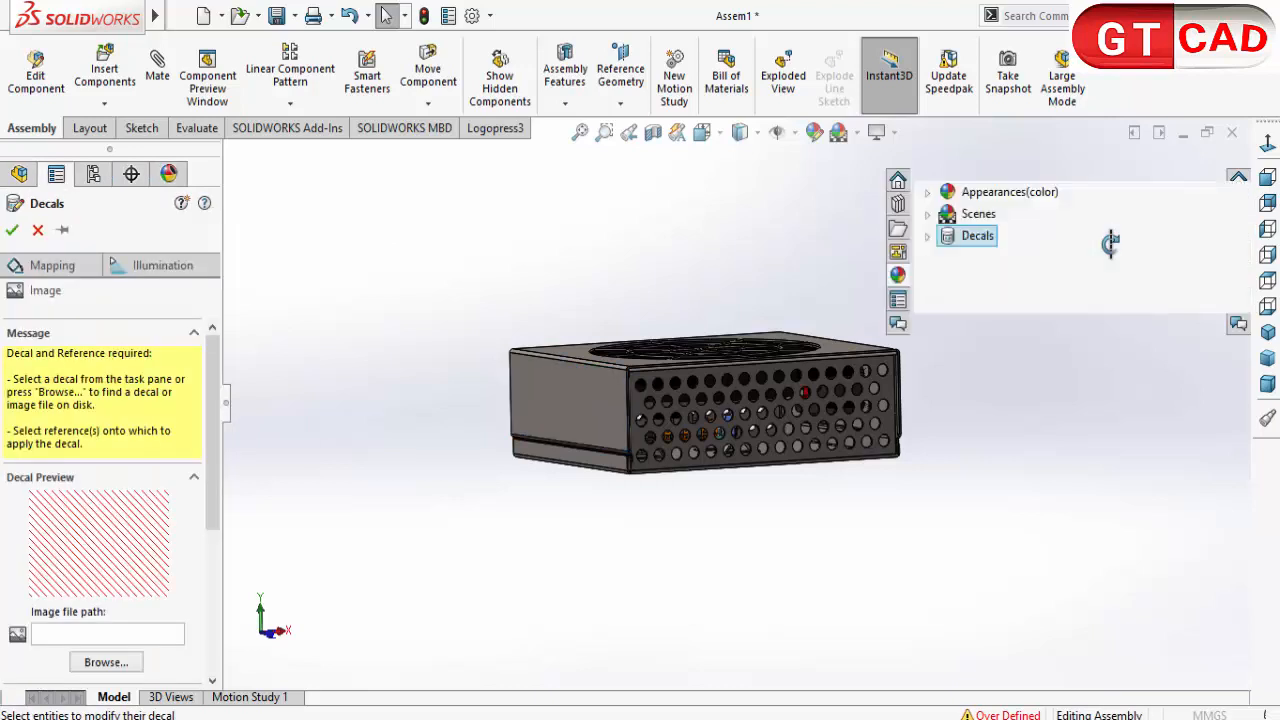
pyautogui.moveTo(1132, 464)
pyautogui.mouseDown()
pyautogui.moveTo(532, 397)
pyautogui.moveTo(569, 354)
pyautogui.mouseUp()
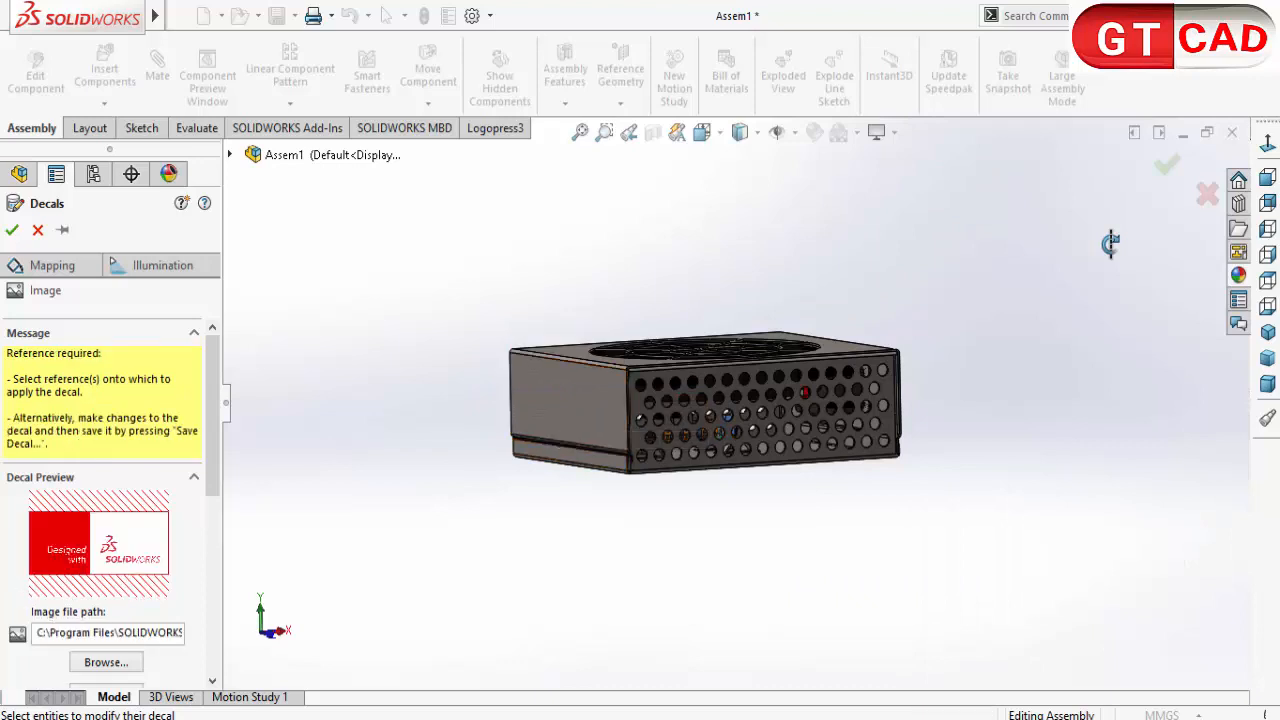
pyautogui.moveTo(570, 490); pyautogui.dragTo(694, 492, button='middle')
pyautogui.click(660, 402)
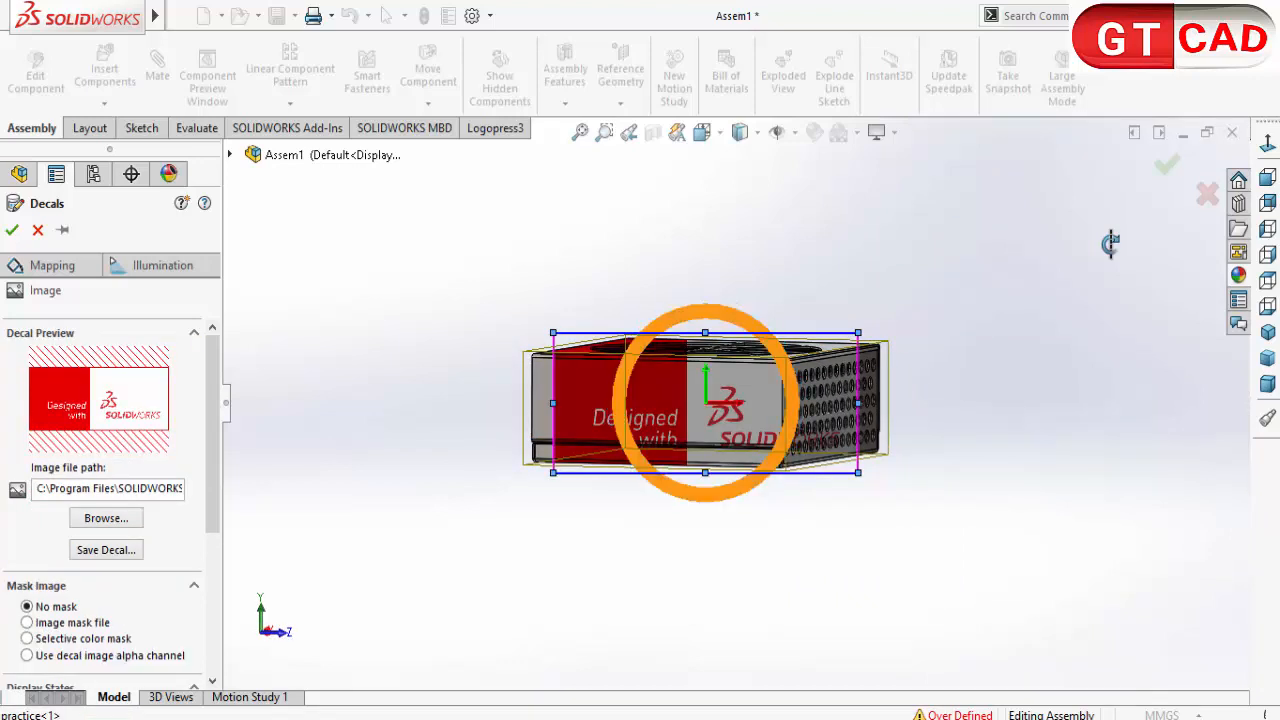
# Step: Shrink the decal to fit inside the solid end face, place it near the face's middle, and accept it
pyautogui.moveTo(858, 333); pyautogui.dragTo(714, 399)
pyautogui.moveTo(633, 436); pyautogui.dragTo(666, 401)
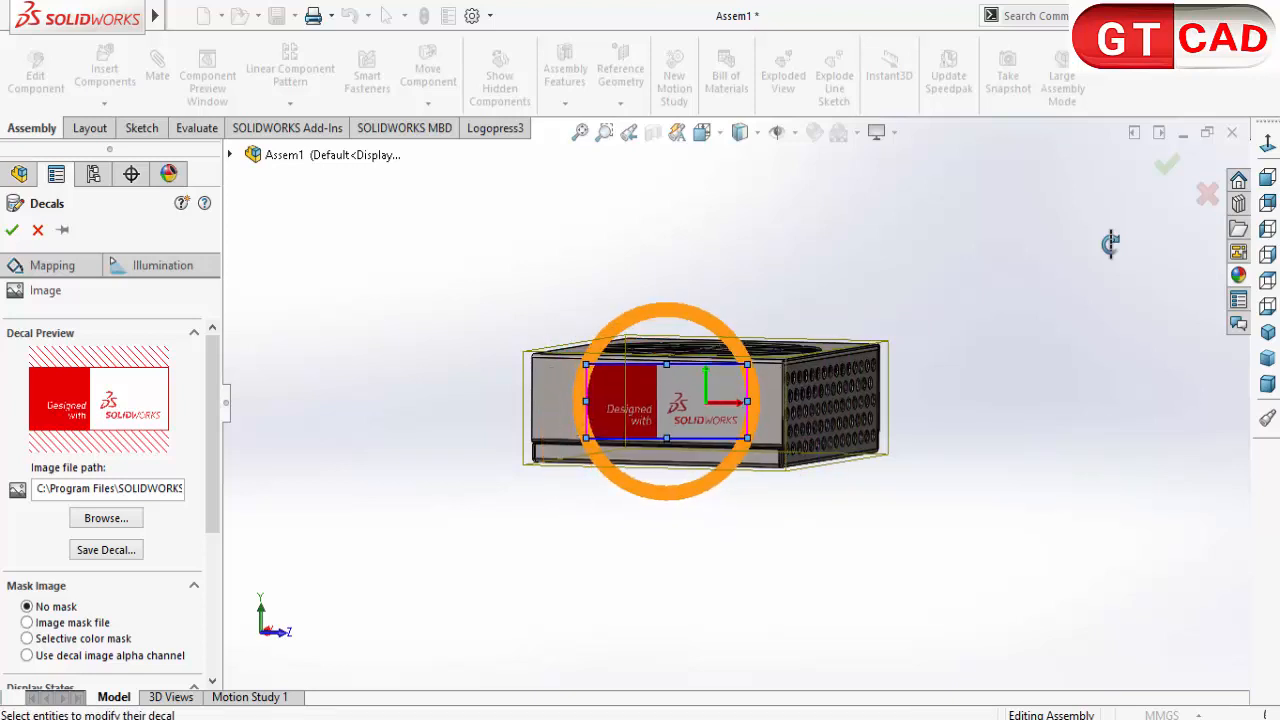
pyautogui.click(1167, 164)
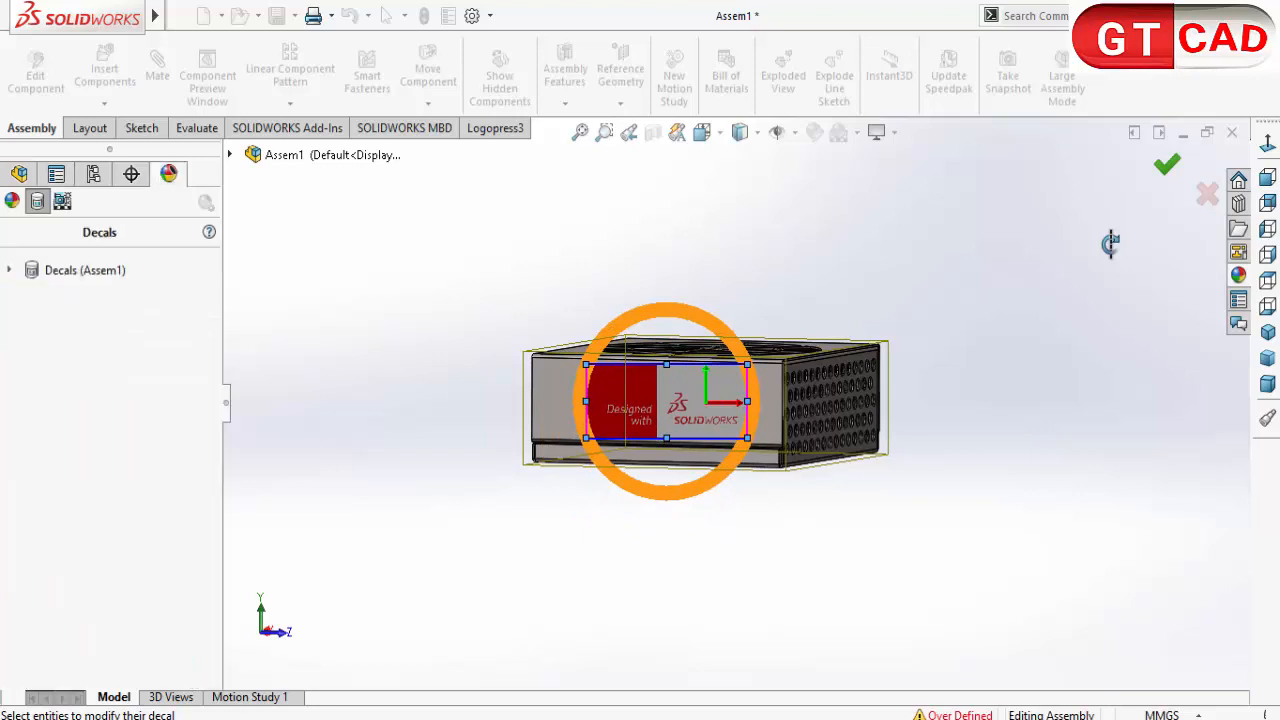
pyautogui.moveTo(1110, 244)
pyautogui.mouseDown(button='middle')
pyautogui.moveTo(1210, 240)
pyautogui.moveTo(1085, 272)
pyautogui.moveTo(1010, 274)
pyautogui.moveTo(922, 246)
pyautogui.moveTo(906, 288)
pyautogui.moveTo(1110, 244)
pyautogui.mouseUp(button='middle')
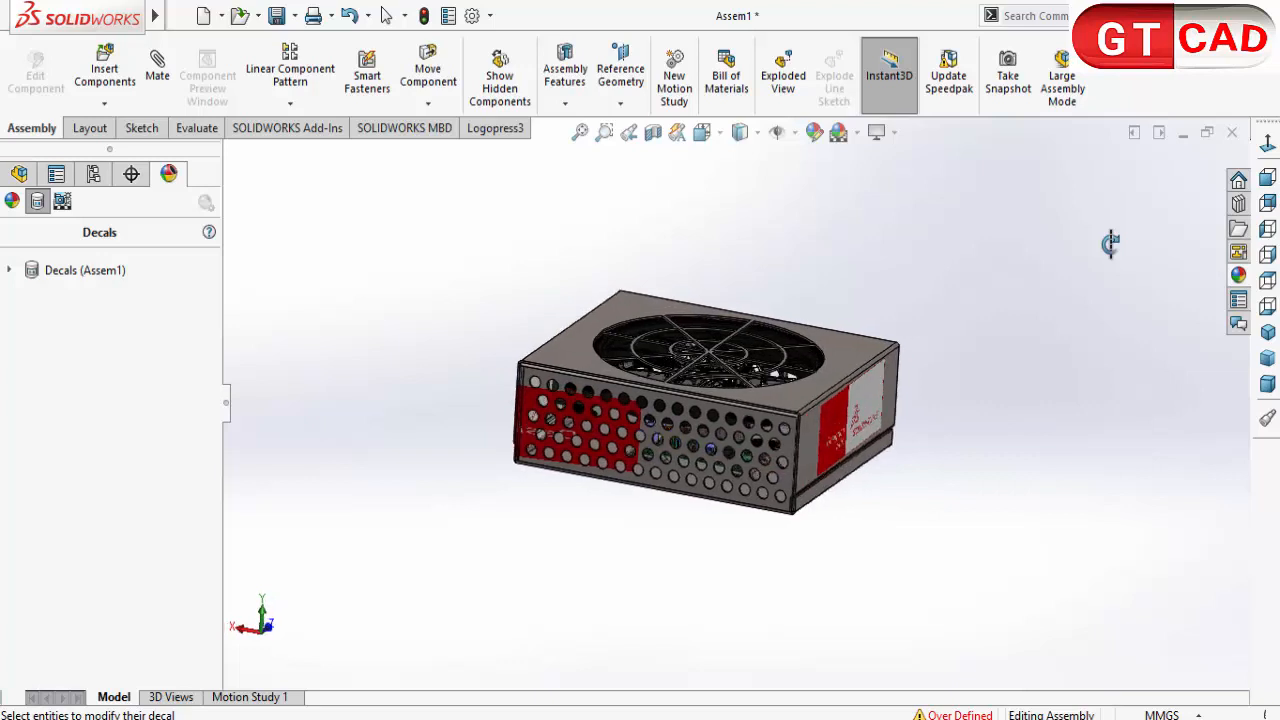
pyautogui.moveTo(1110, 244); pyautogui.dragTo(1110, 244, button='middle')
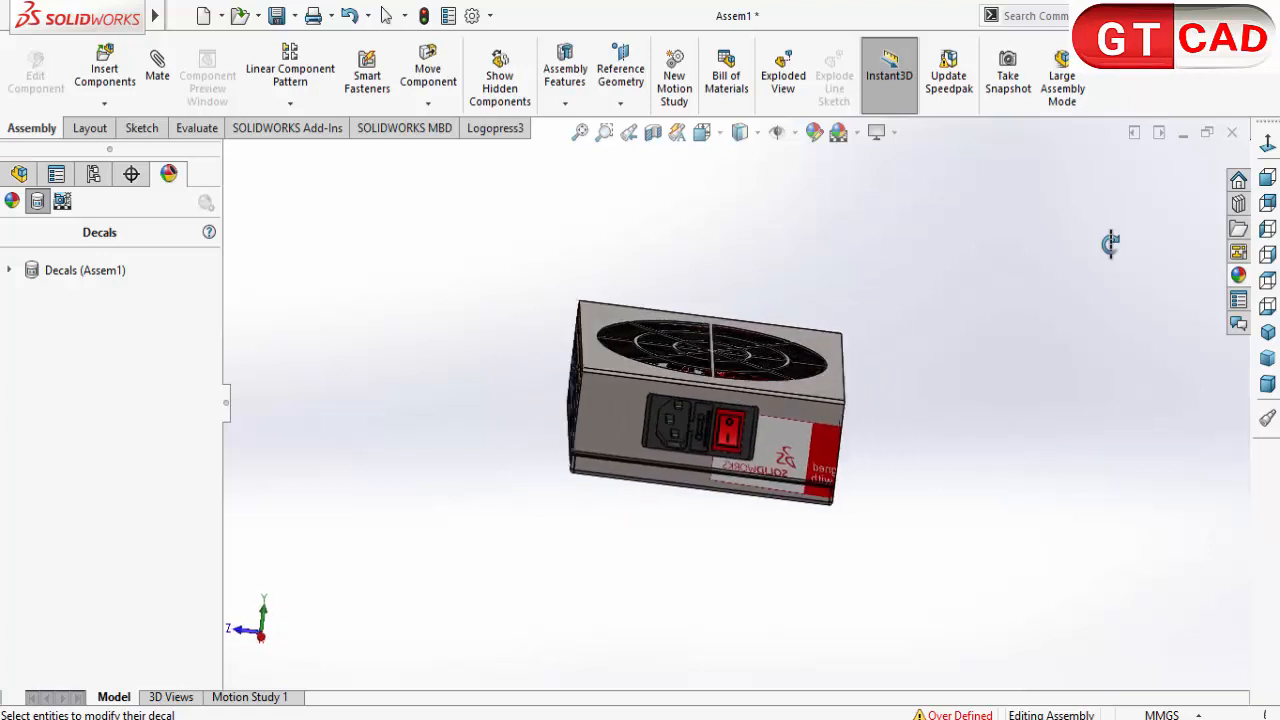
pyautogui.moveTo(1110, 244); pyautogui.dragTo(1110, 244, button='middle')
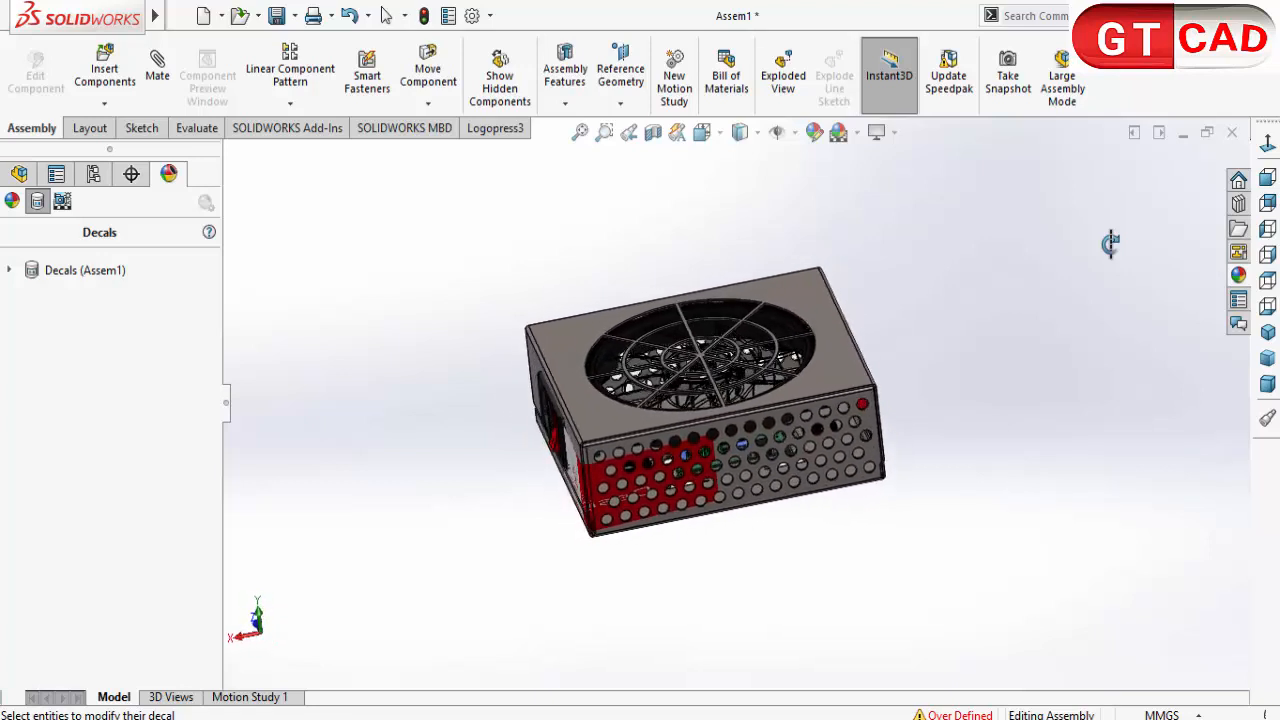